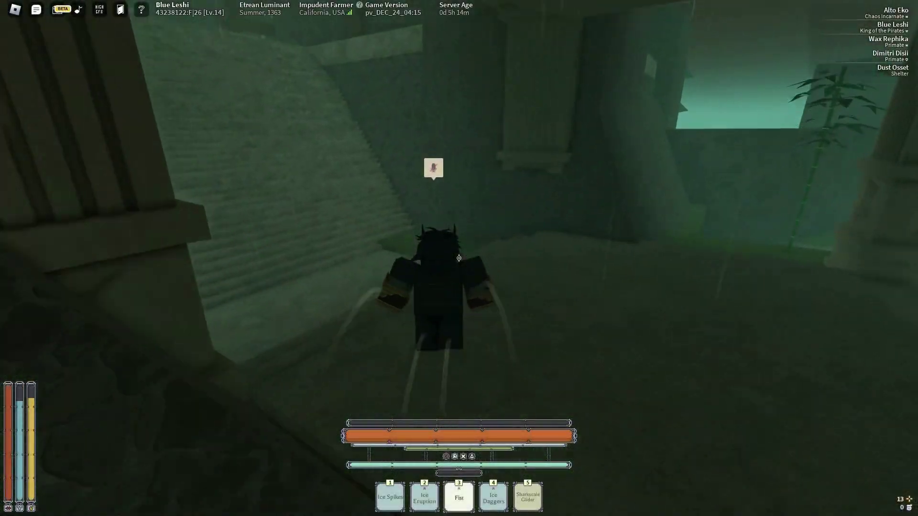
- Climb the stone staircase and run through the King's Garden toward the palace
{"action": "key", "text": "w"}
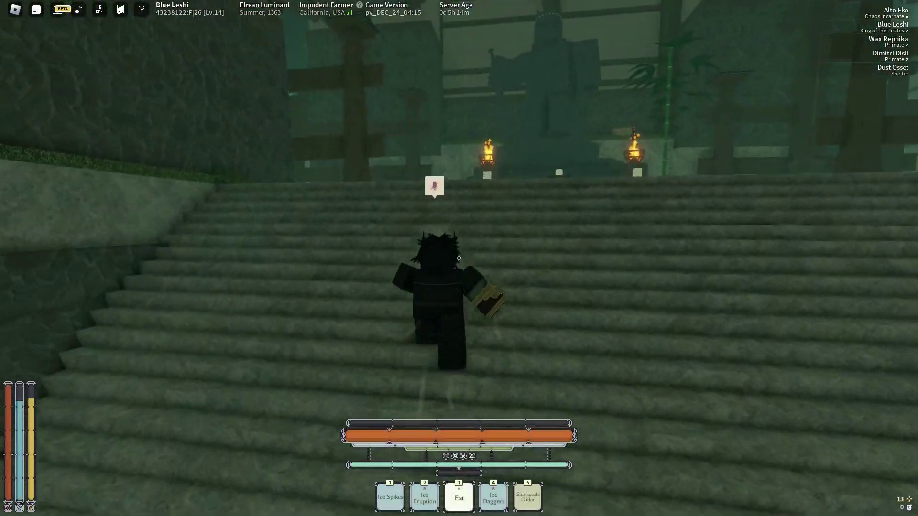
{"action": "key", "text": "w"}
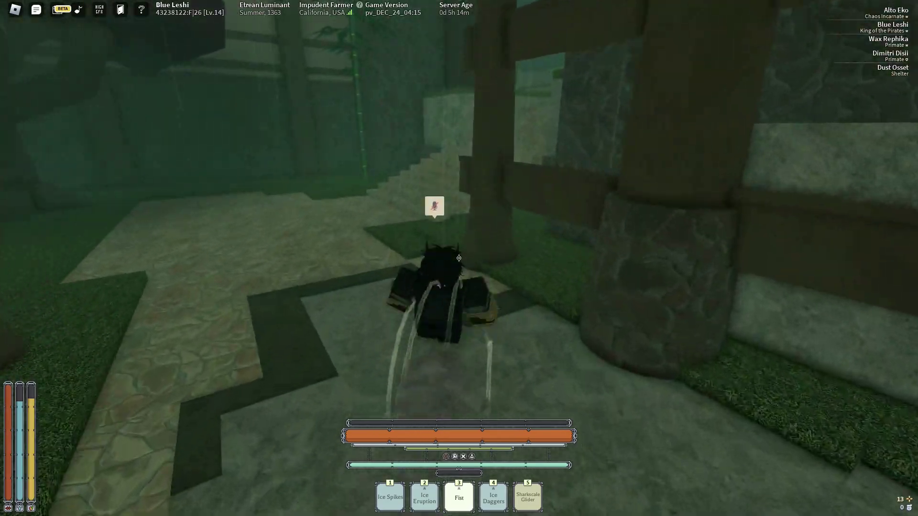
{"action": "key", "text": "w"}
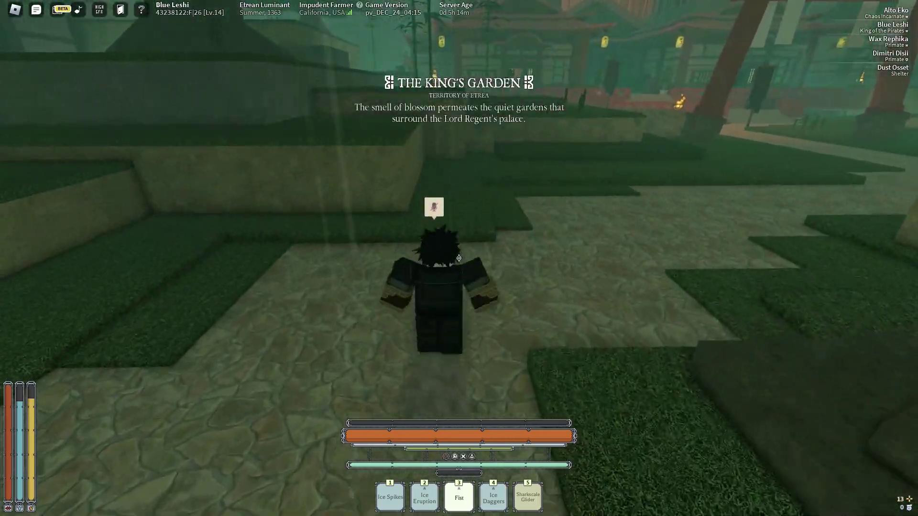
{"action": "key", "text": "w"}
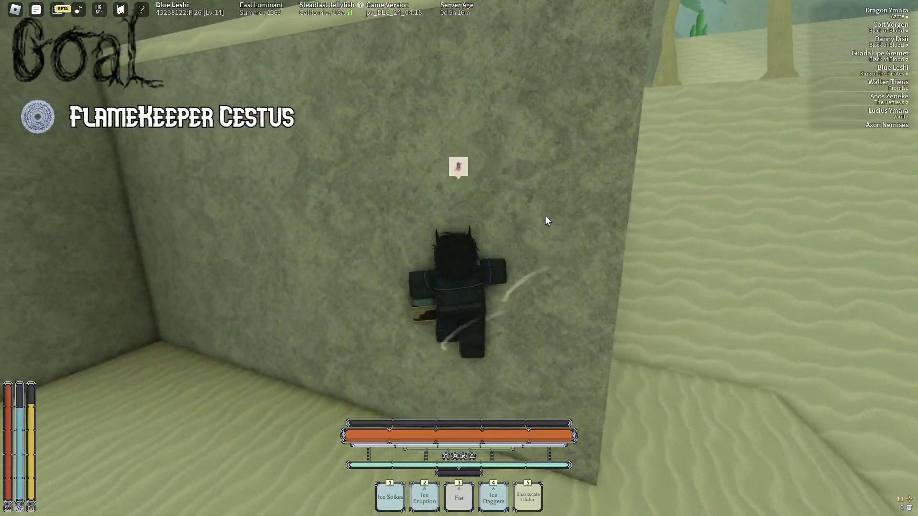
- Knock down the enemy in the crystal arena with fist attacks and execute it
{"action": "key", "text": "w"}
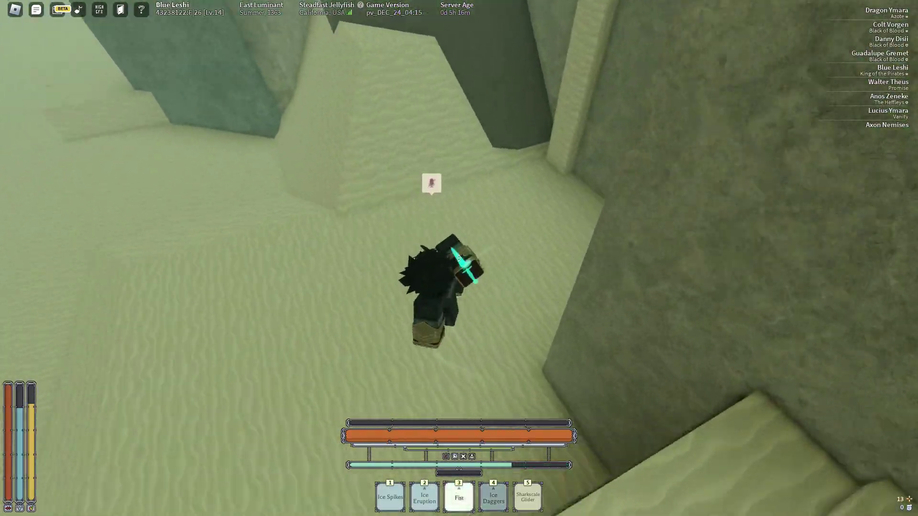
{"action": "left_click", "coordinate": [459, 257]}
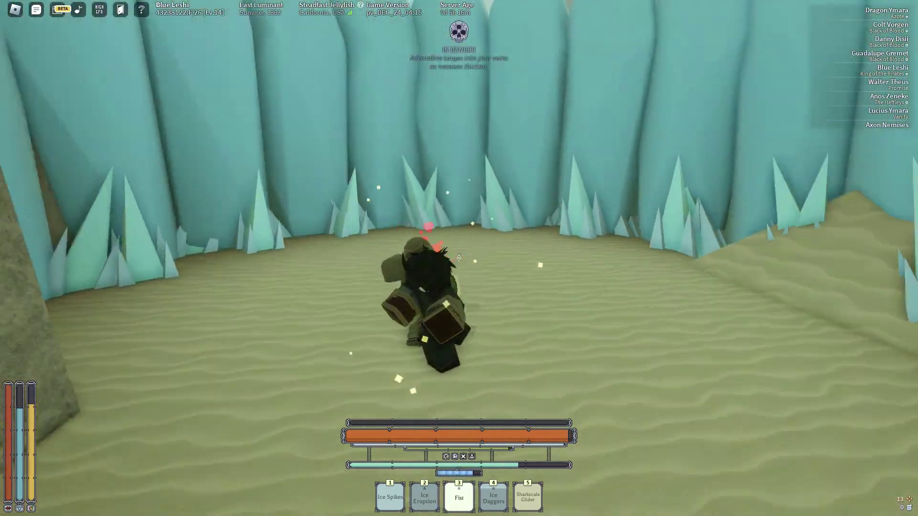
{"action": "left_click", "coordinate": [459, 258]}
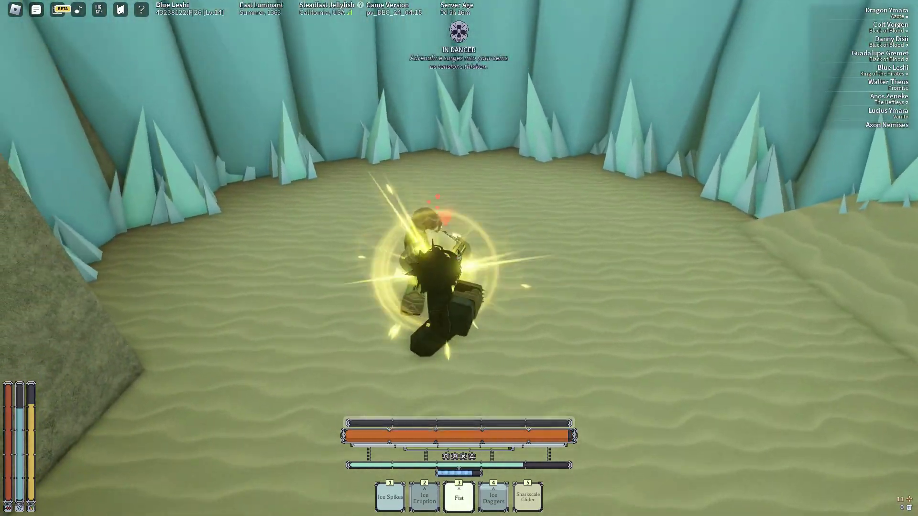
{"action": "left_click", "coordinate": [458, 257]}
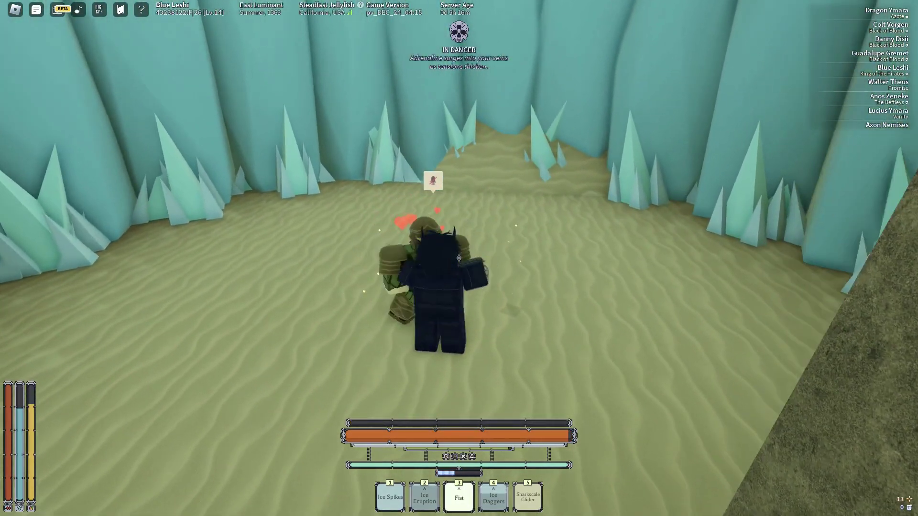
{"action": "left_click", "coordinate": [458, 257]}
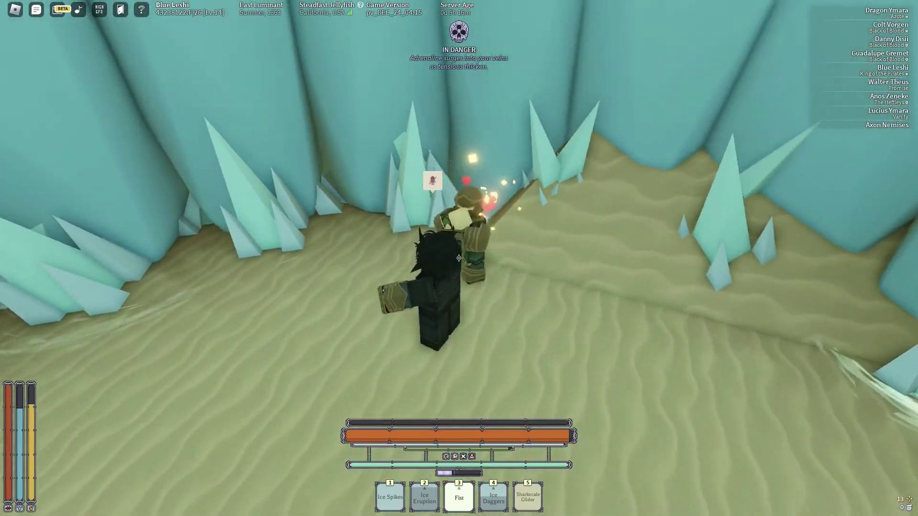
{"action": "left_click", "coordinate": [459, 257]}
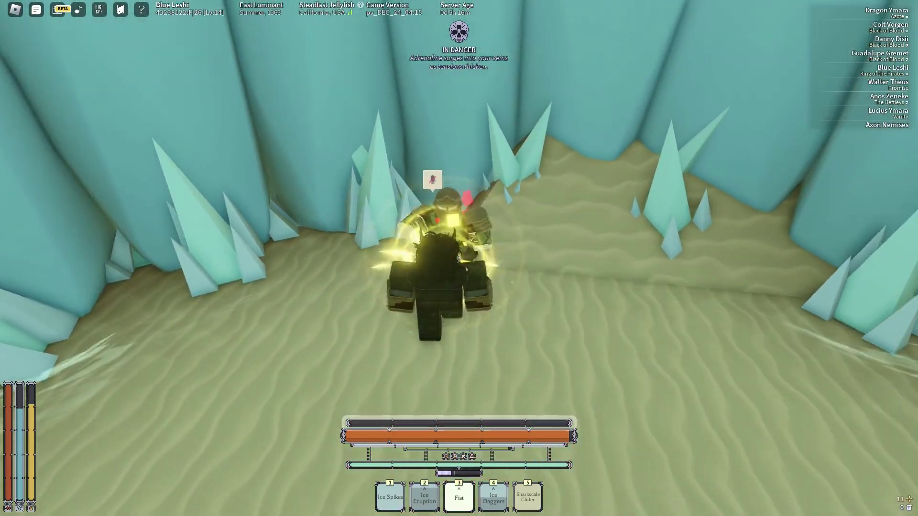
{"action": "left_click", "coordinate": [458, 258]}
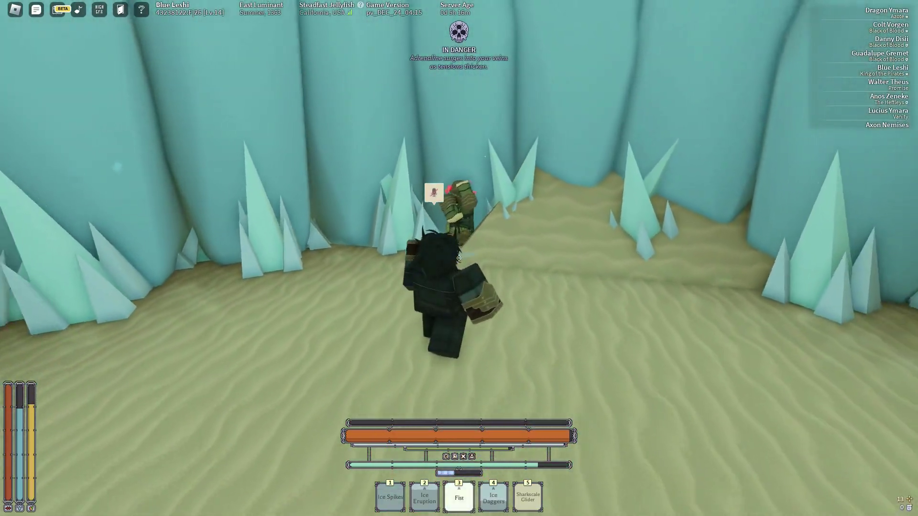
{"action": "left_click", "coordinate": [458, 258]}
{"action": "left_click", "coordinate": [458, 258]}
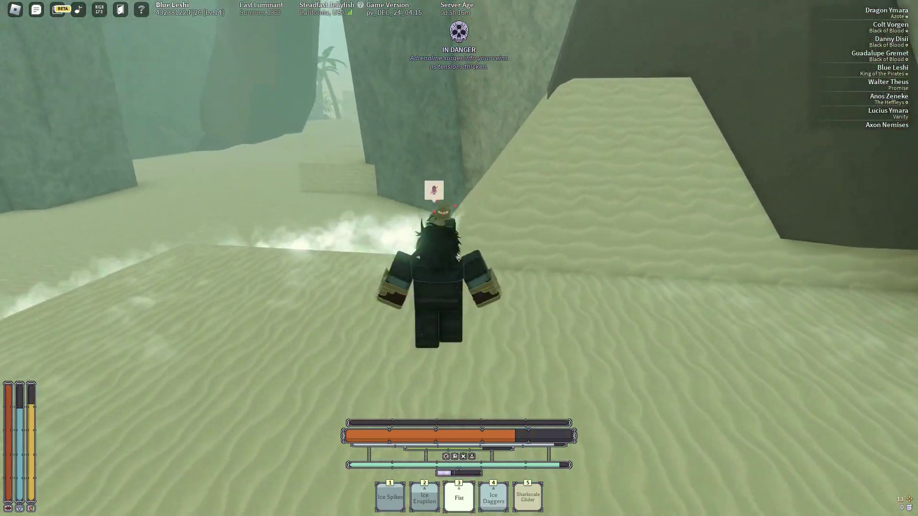
{"action": "left_click", "coordinate": [458, 258]}
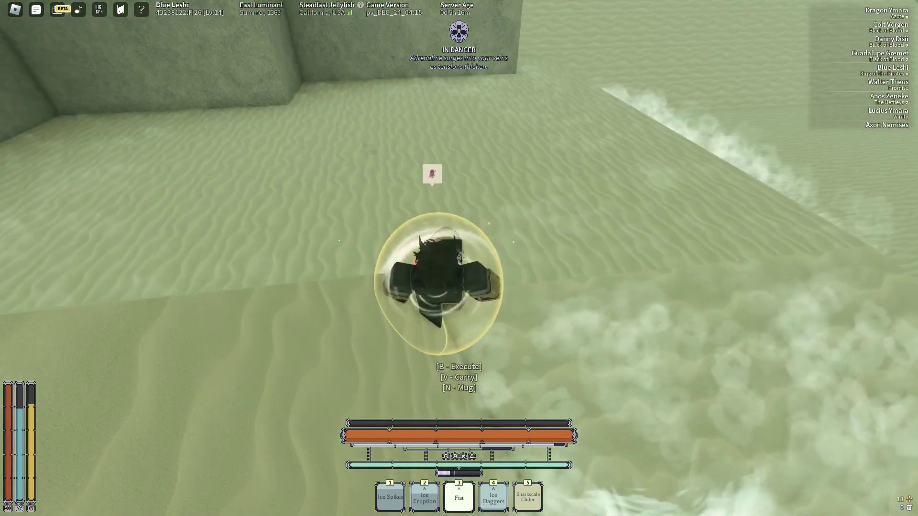
{"action": "key", "text": "b"}
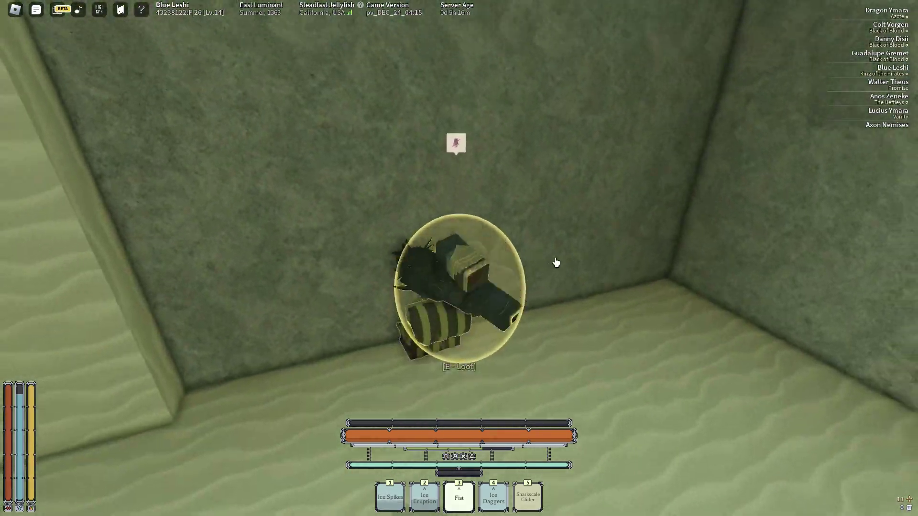
- Loot Umbral Obsidian from the body, take the Flamekeeper Cestus from the chest and equip it
{"action": "key", "text": "e"}
{"action": "left_click", "coordinate": [478, 285]}
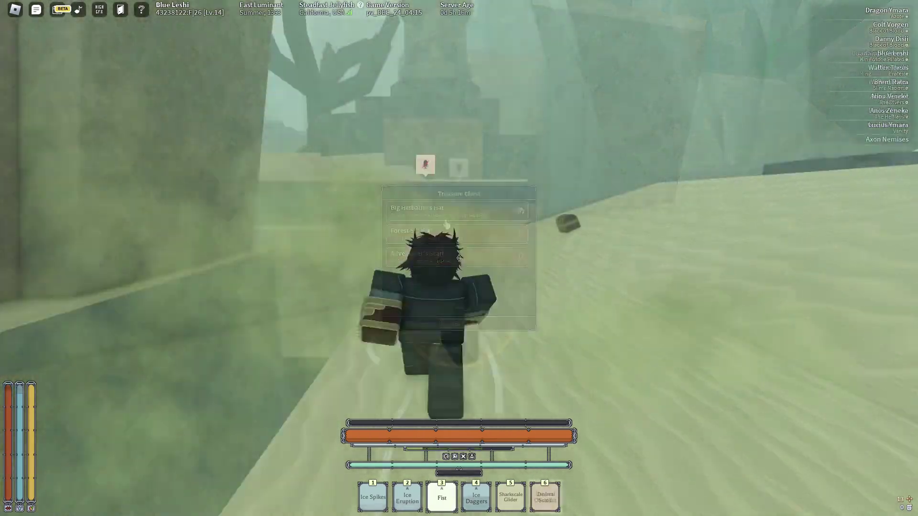
{"action": "key", "text": "e"}
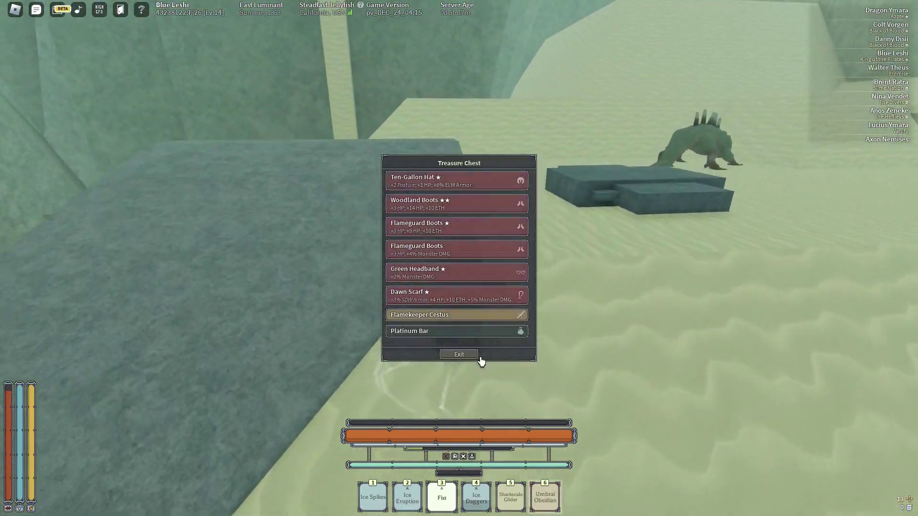
{"action": "left_click", "coordinate": [464, 318]}
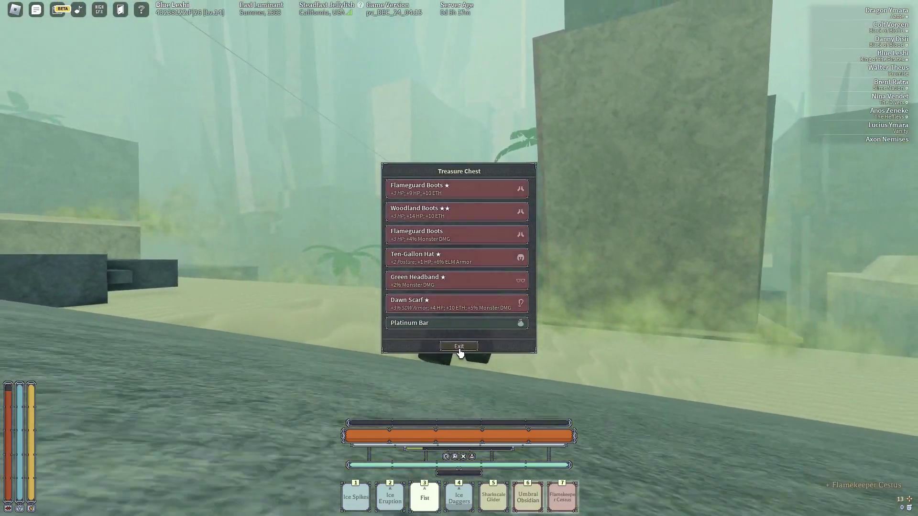
{"action": "left_click", "coordinate": [459, 341]}
{"action": "left_click", "coordinate": [559, 505]}
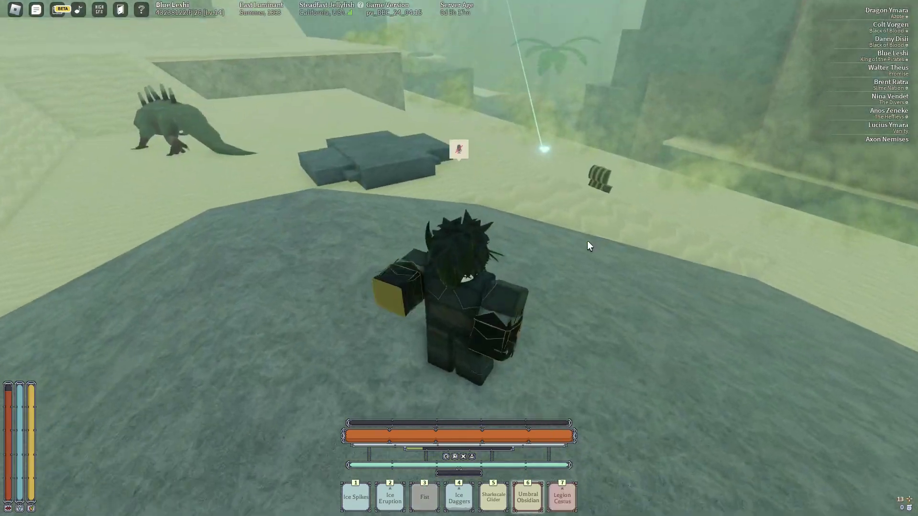
- Travel into the stone corridor, talk briefly to the Hive Guard and head down the green corridor
{"action": "key", "text": "grave"}
{"action": "key", "text": "7"}
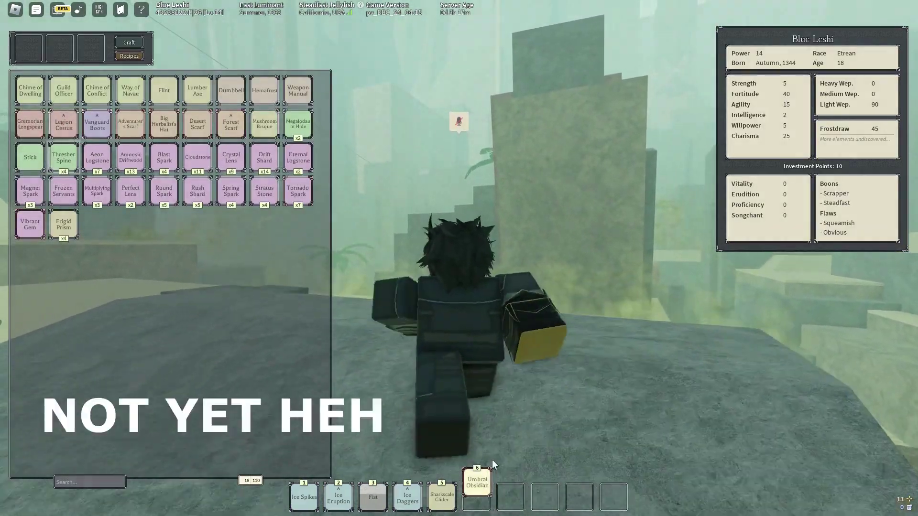
{"action": "key", "text": "grave"}
{"action": "key", "text": "w"}
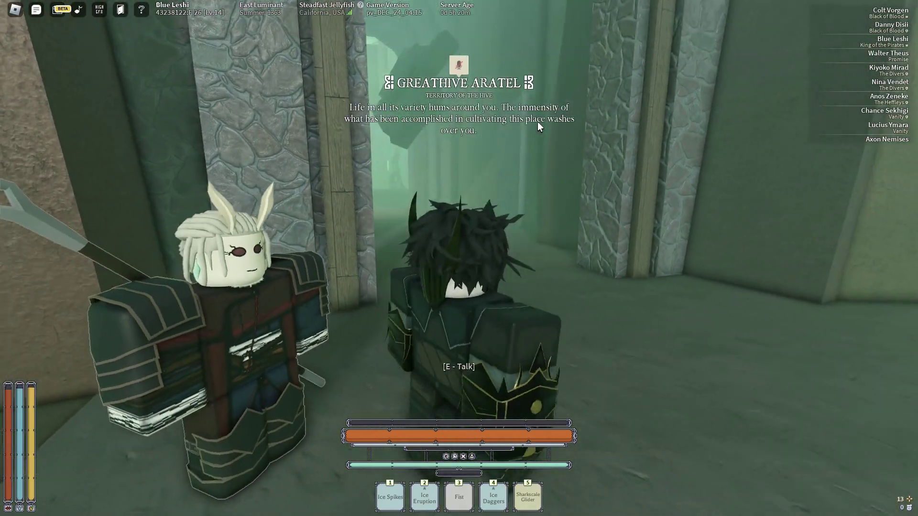
{"action": "key", "text": "e"}
{"action": "key", "text": "1"}
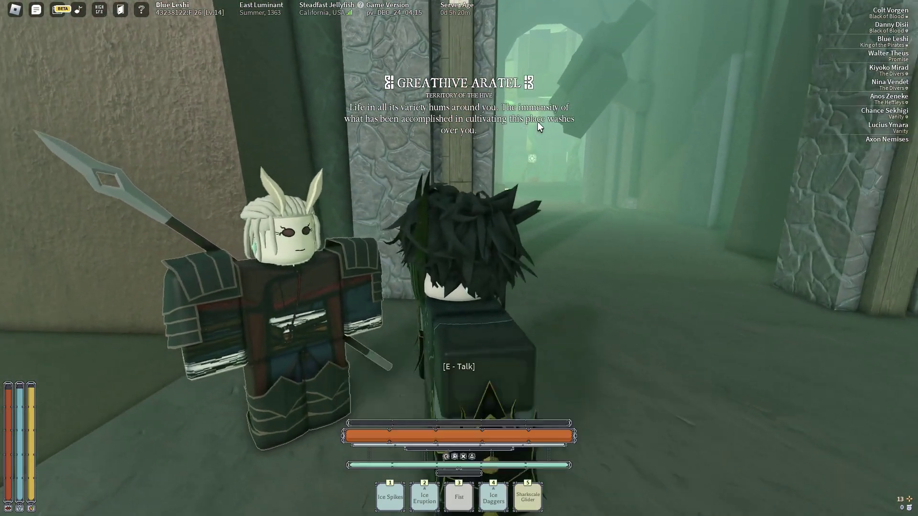
{"action": "key", "text": "a"}
{"action": "key", "text": "w"}
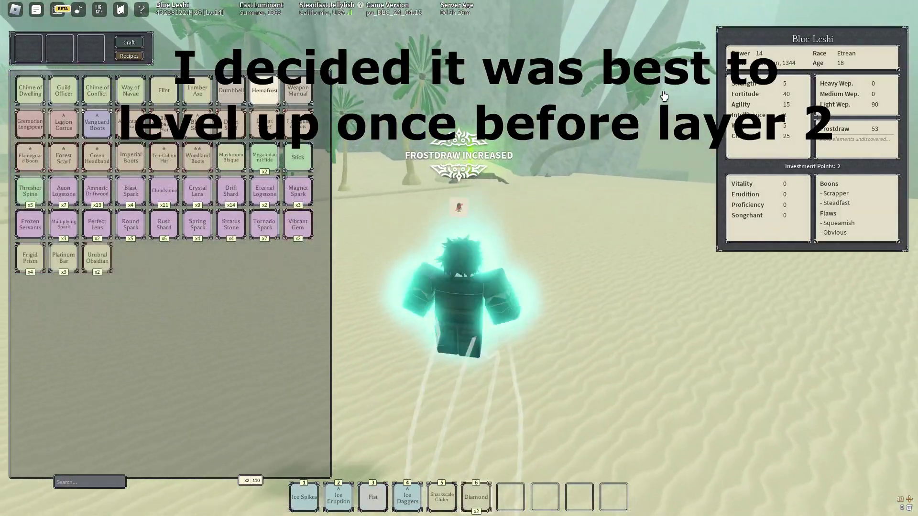
- Invest points into Frostdraw in the stats panel until Power increases
{"action": "key", "text": "grave"}
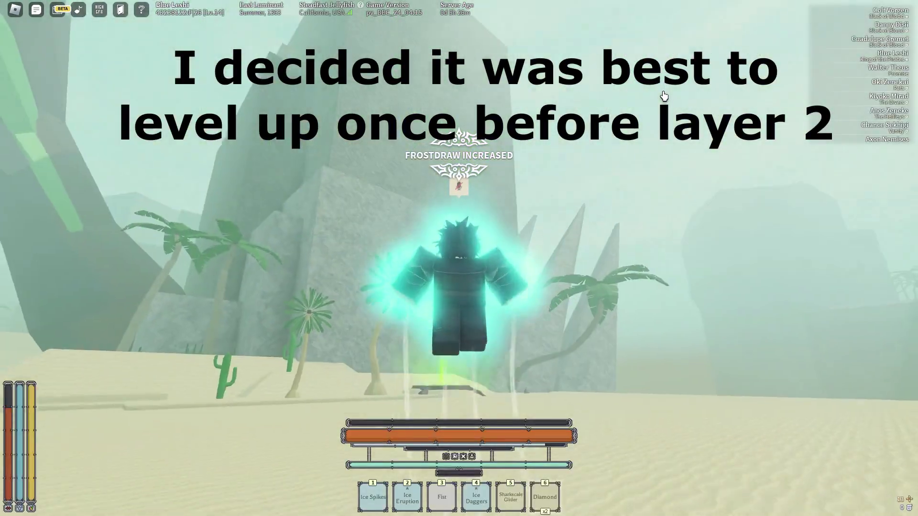
{"action": "key", "text": "grave"}
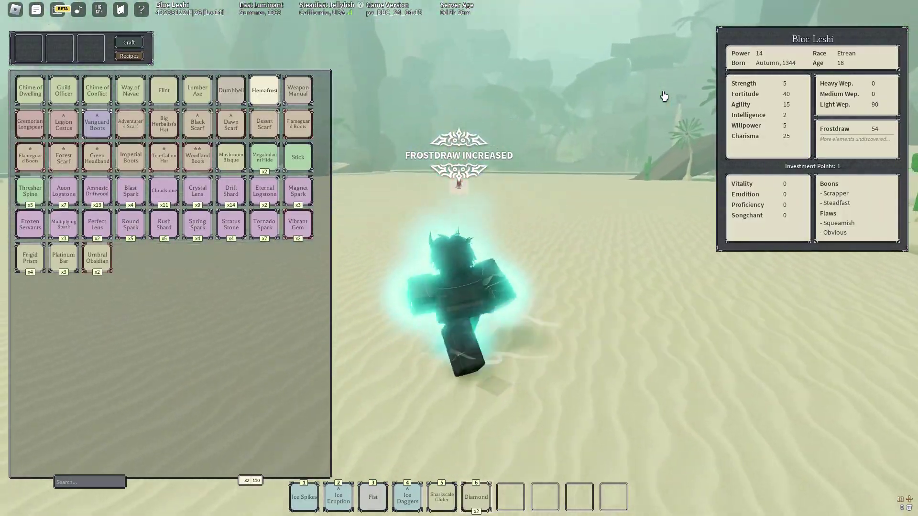
{"action": "key", "text": "grave"}
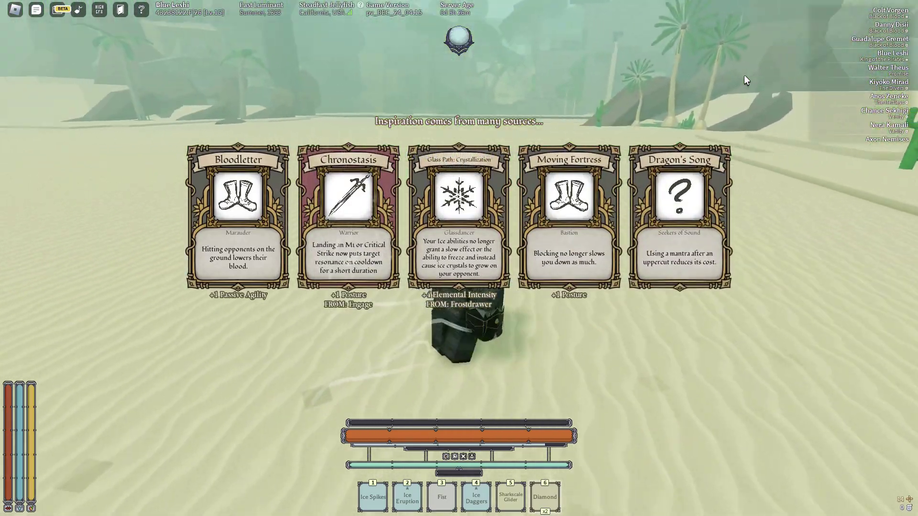
- Pick the Dragon's Song, Safety Dance and Aggressive Posture talent cards
{"action": "left_click", "coordinate": [695, 209]}
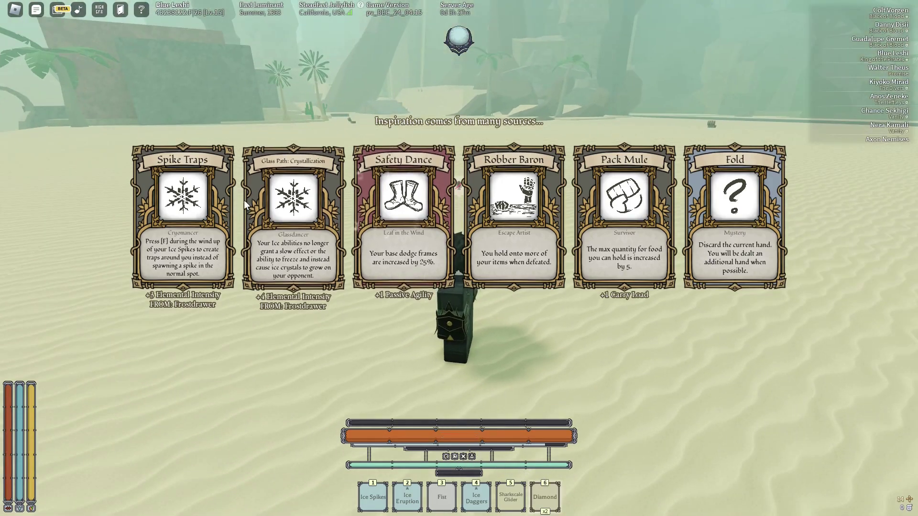
{"action": "left_click", "coordinate": [424, 254]}
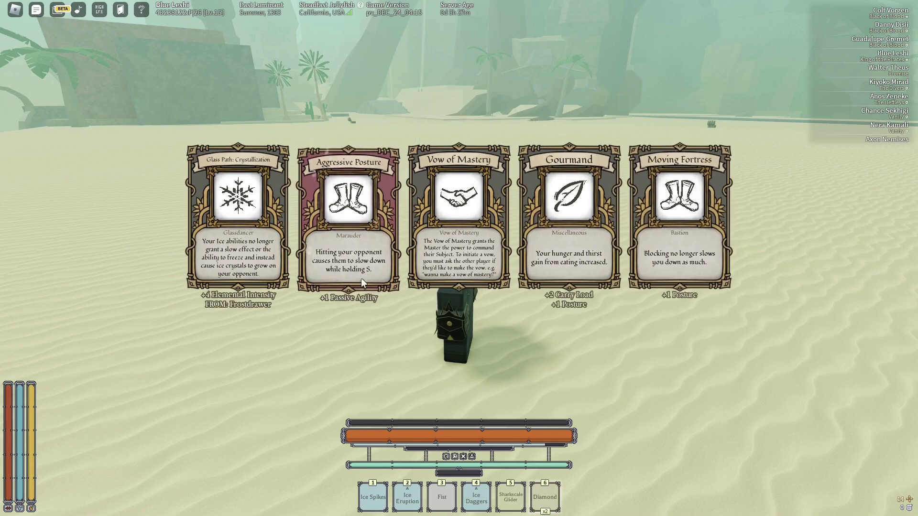
{"action": "left_click", "coordinate": [381, 302]}
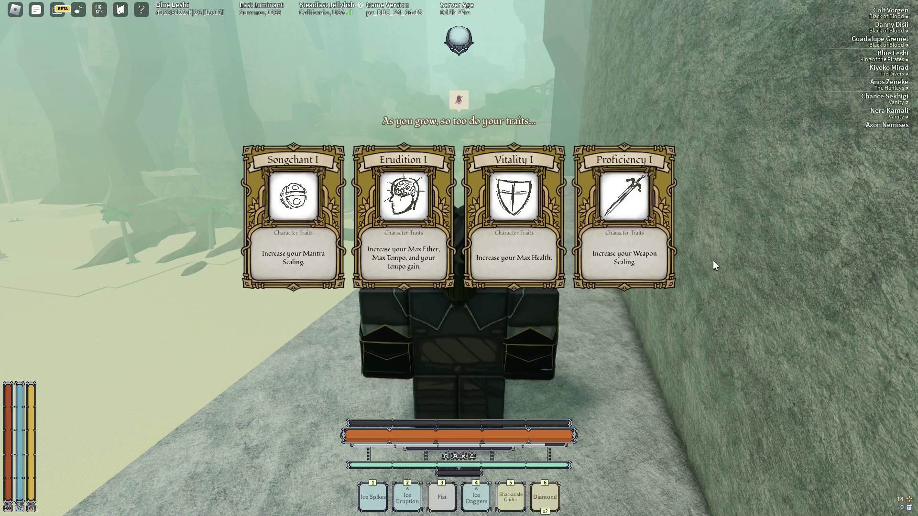
- Take the Vitality and Proficiency trait cards from the first level-up hands
{"action": "left_click", "coordinate": [537, 281]}
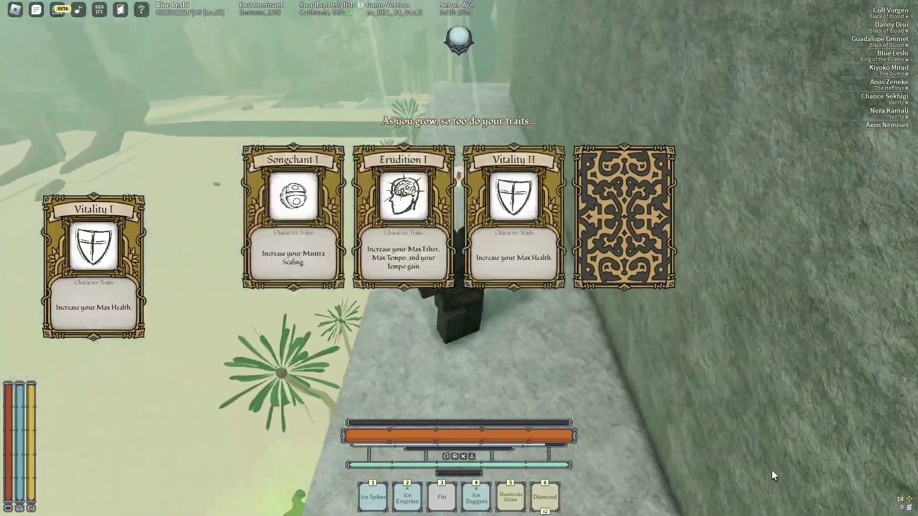
{"action": "left_click", "coordinate": [615, 261]}
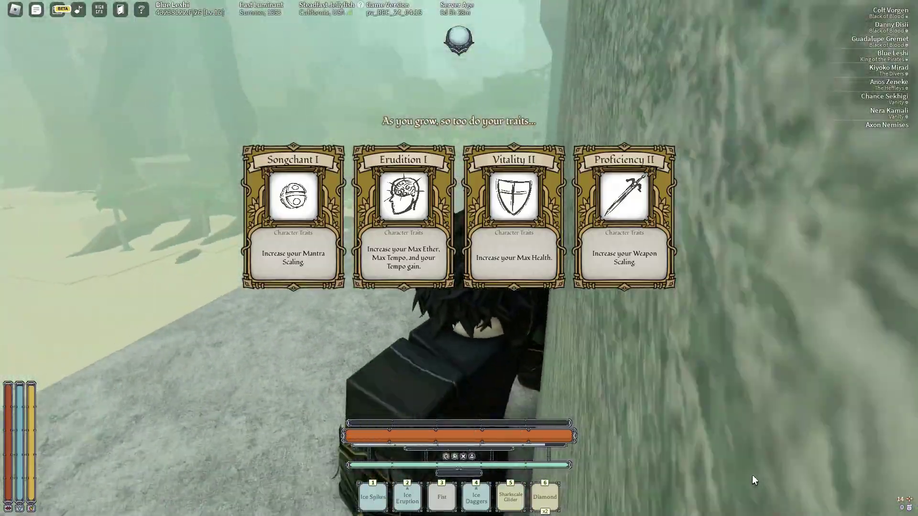
{"action": "key", "text": "w"}
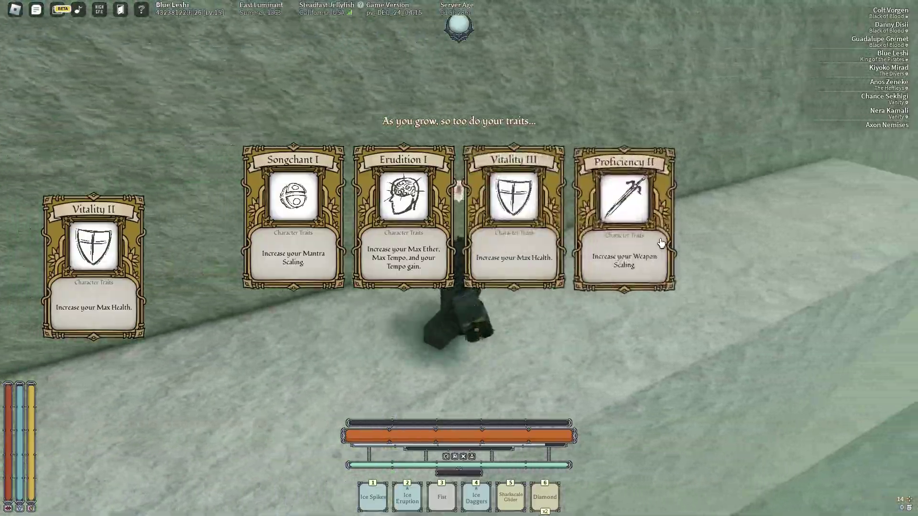
{"action": "left_click", "coordinate": [657, 240]}
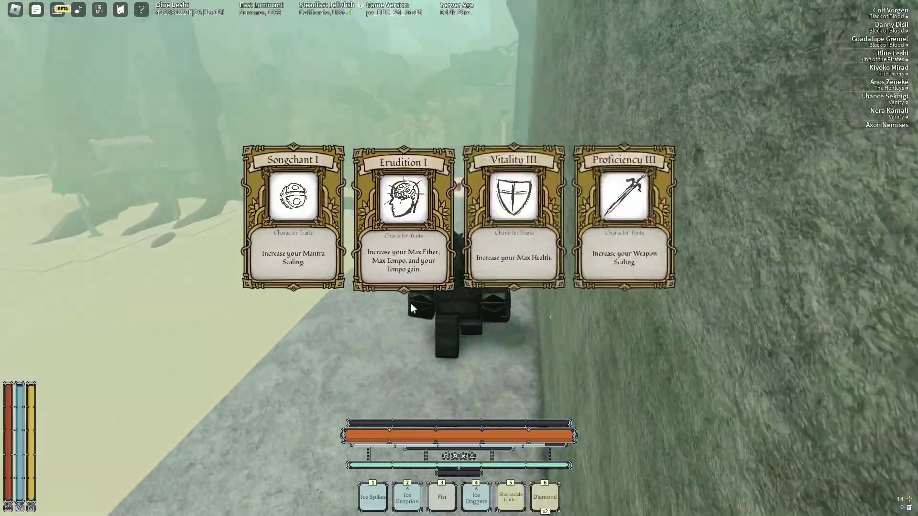
{"action": "left_click", "coordinate": [411, 281]}
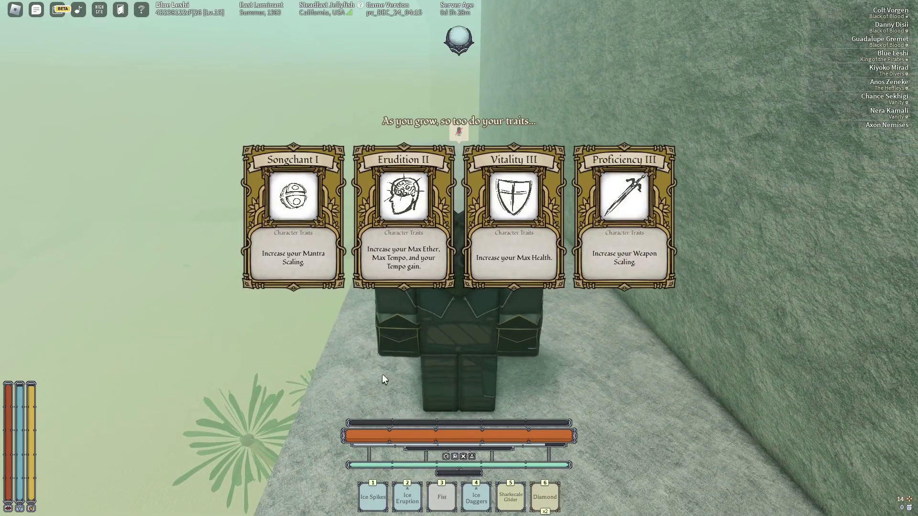
- Raise traits to Vitality IV, Songchant II and Proficiency IV, checking the stats sheet
{"action": "left_click", "coordinate": [500, 233]}
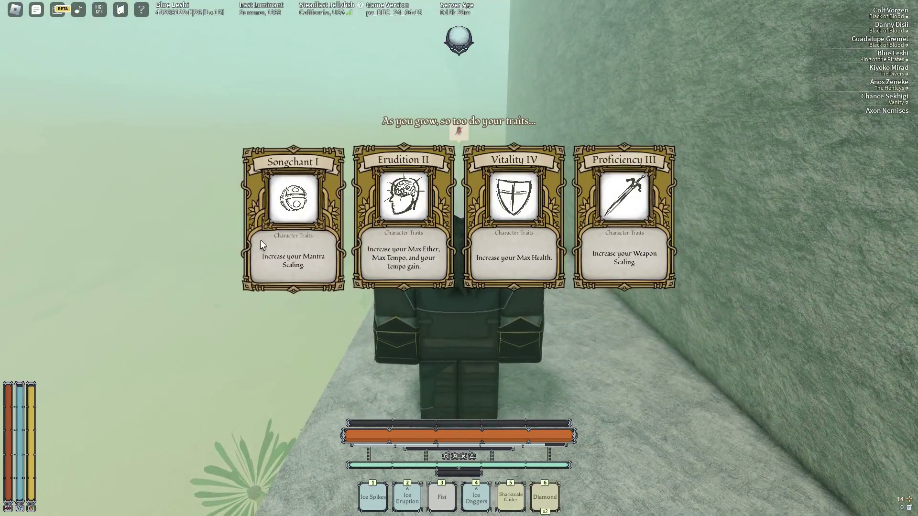
{"action": "left_click", "coordinate": [260, 240]}
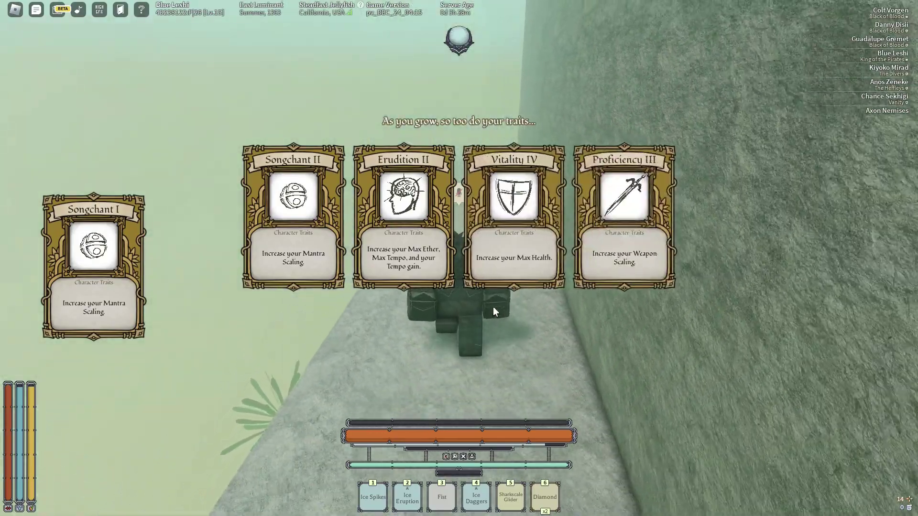
{"action": "key", "text": "grave"}
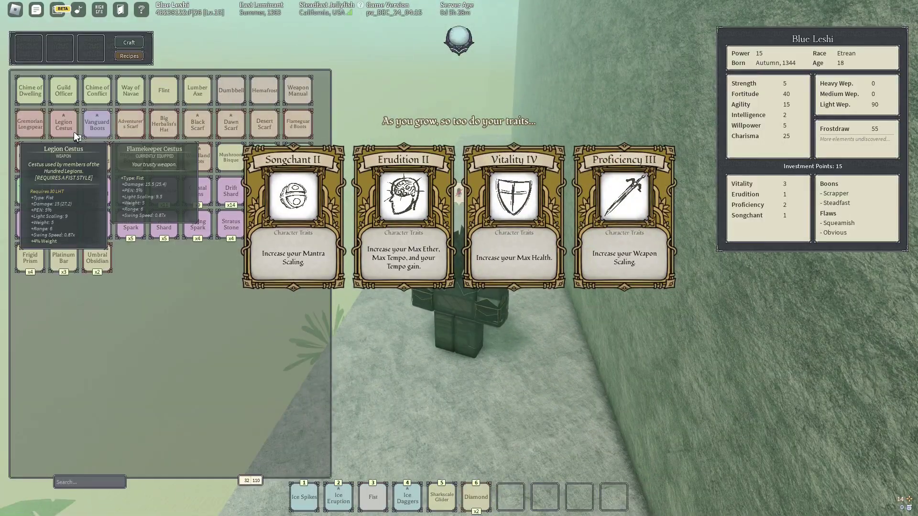
{"action": "key", "text": "grave"}
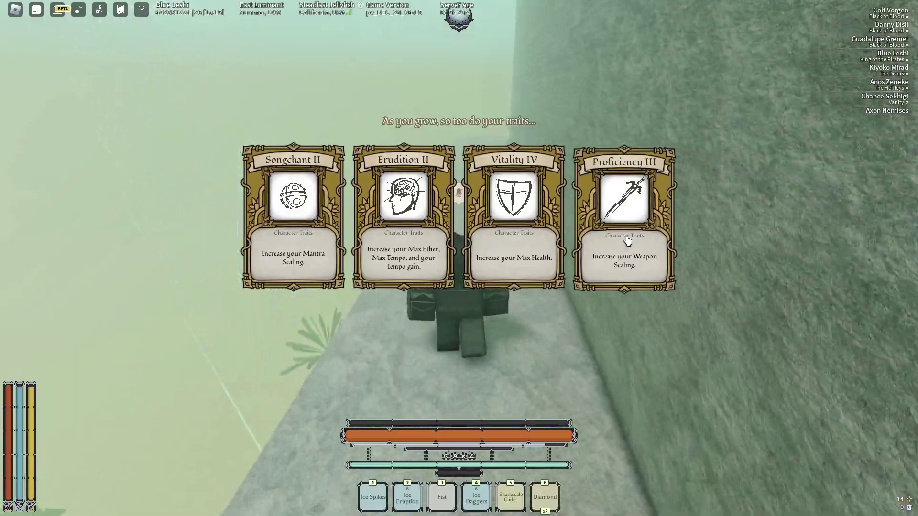
{"action": "left_click", "coordinate": [638, 232]}
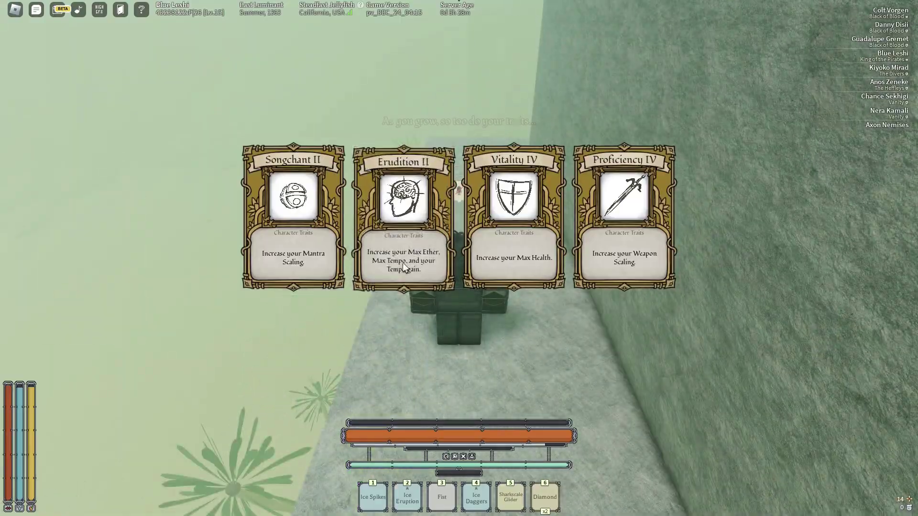
- Choose Erudition II, leave through the Depths exit light and run across the Summer Isle hillside
{"action": "key", "text": "w"}
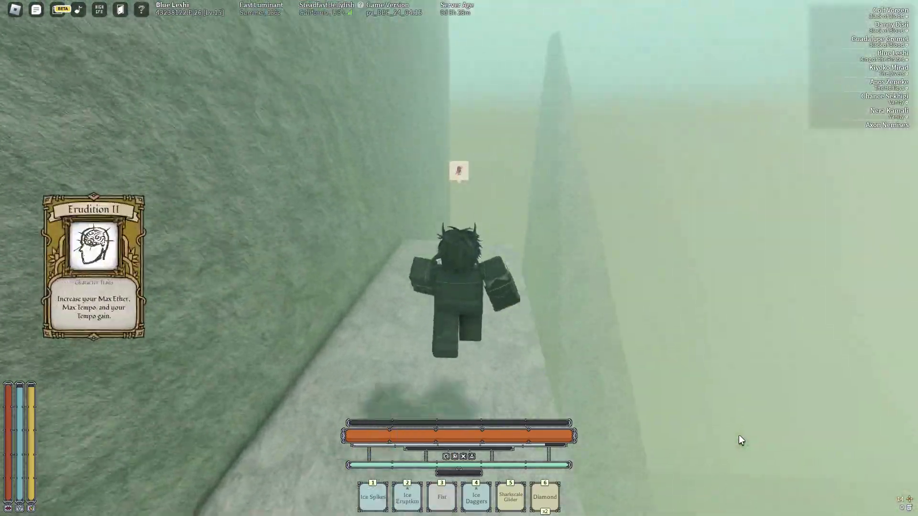
{"action": "key", "text": "w"}
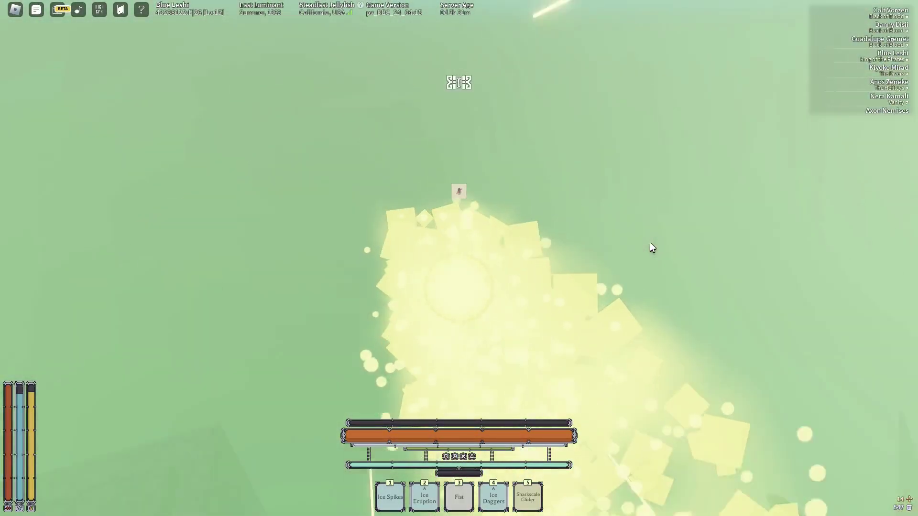
{"action": "key", "text": "w"}
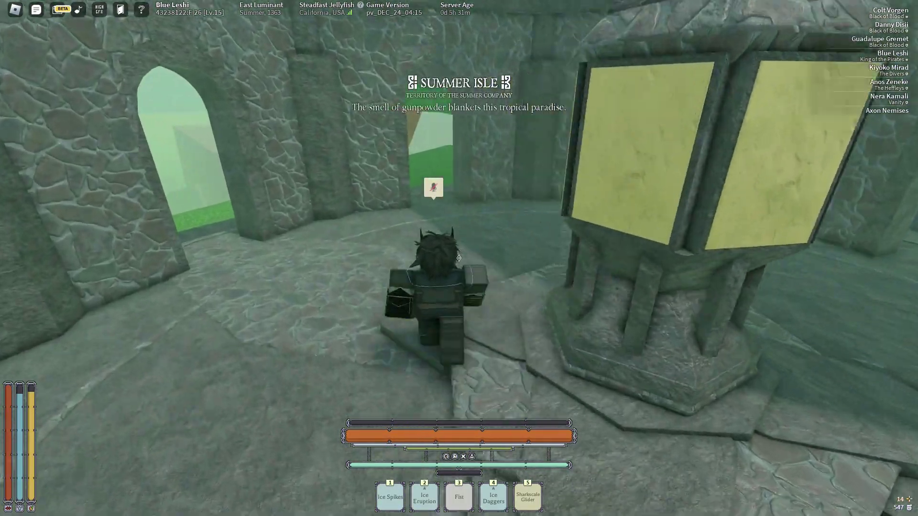
{"action": "key", "text": "w"}
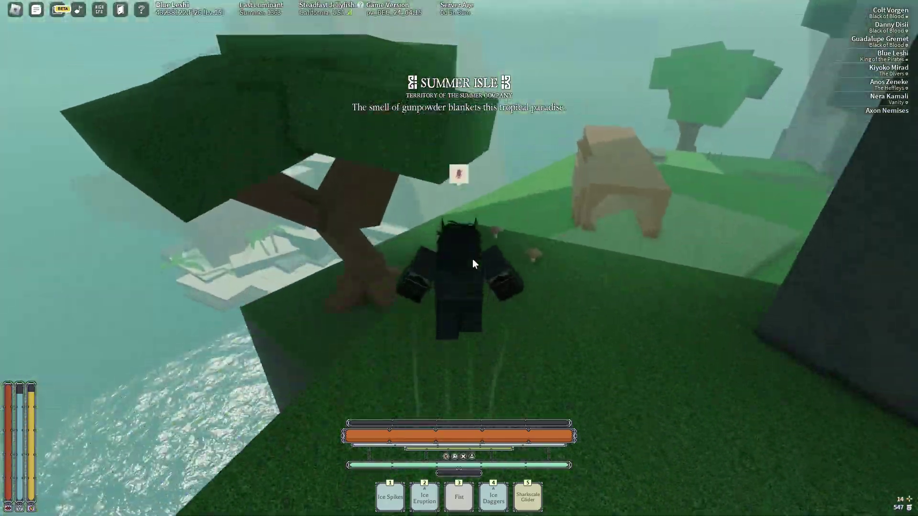
{"action": "key", "text": "w"}
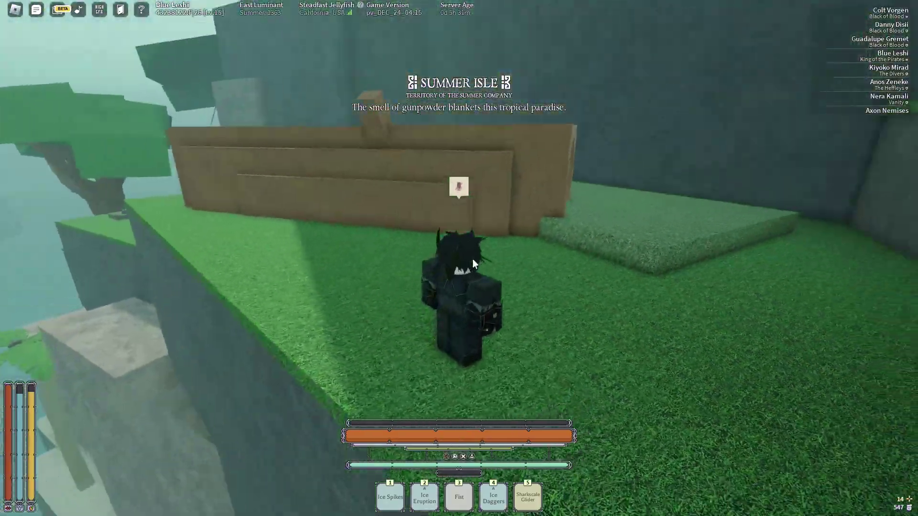
{"action": "key", "text": "w"}
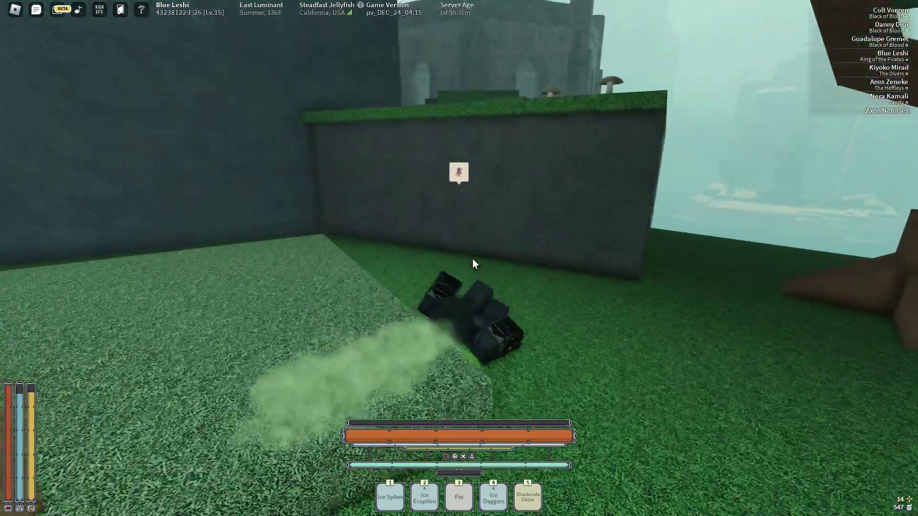
{"action": "key", "text": "w"}
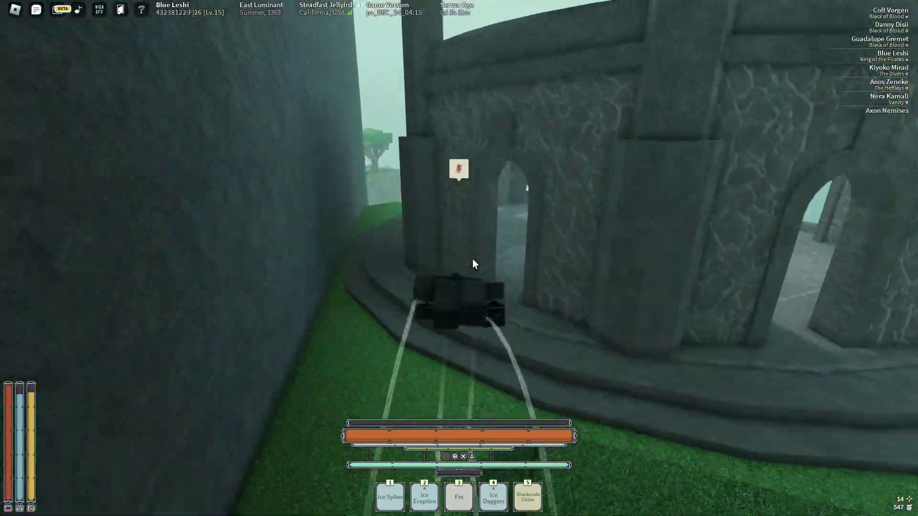
{"action": "key", "text": "w"}
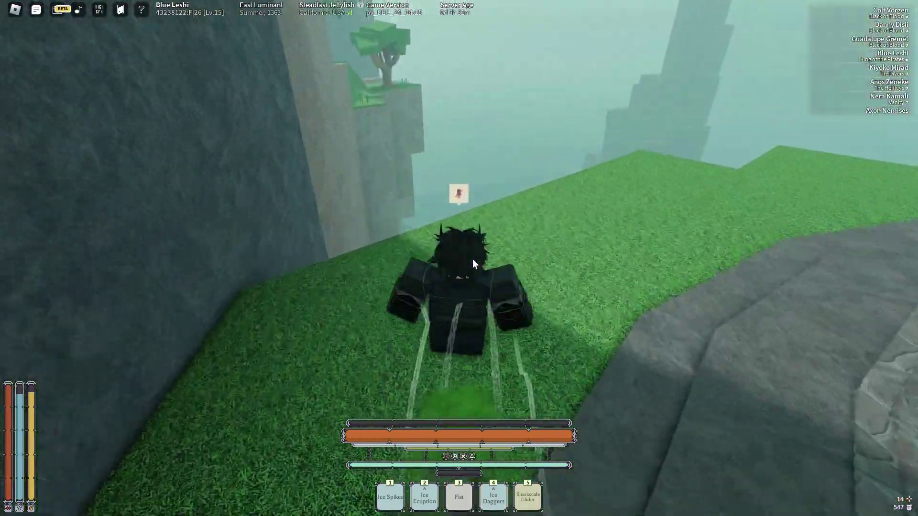
- Glide with the Sharkscale Glider to the ruins and run through them to the Mystic's stone platform
{"action": "key", "text": "shift"}
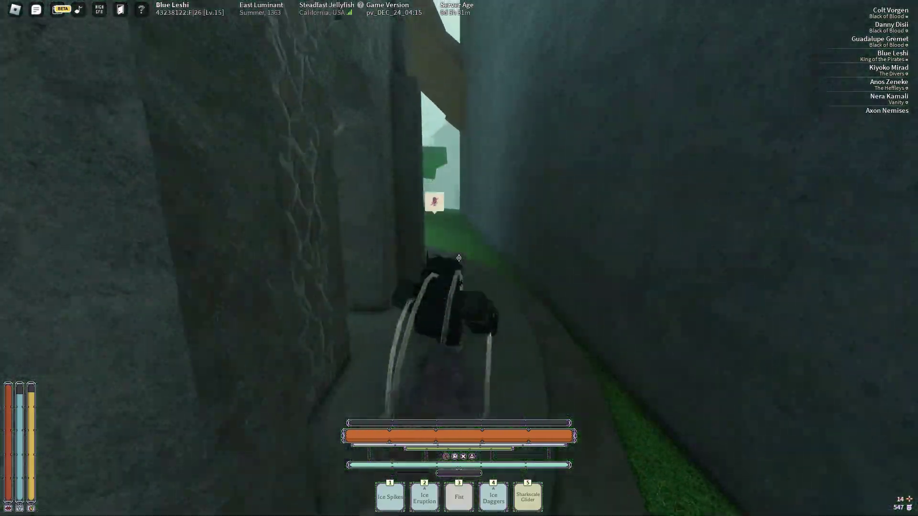
{"action": "key", "text": "shift"}
{"action": "key", "text": "5"}
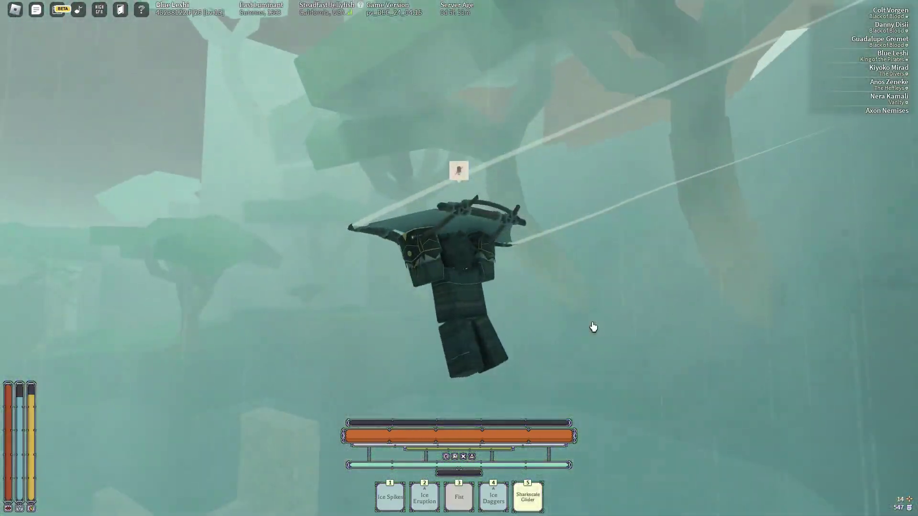
{"action": "key", "text": "a"}
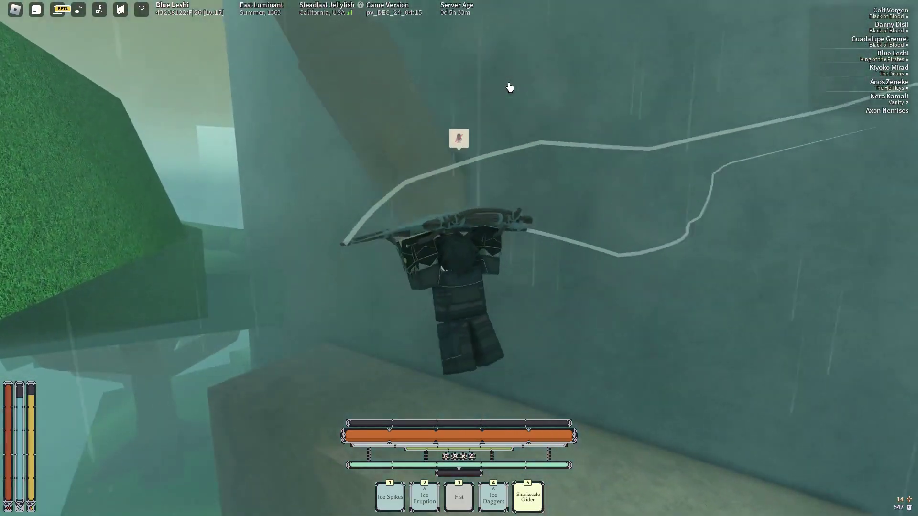
{"action": "key", "text": "5"}
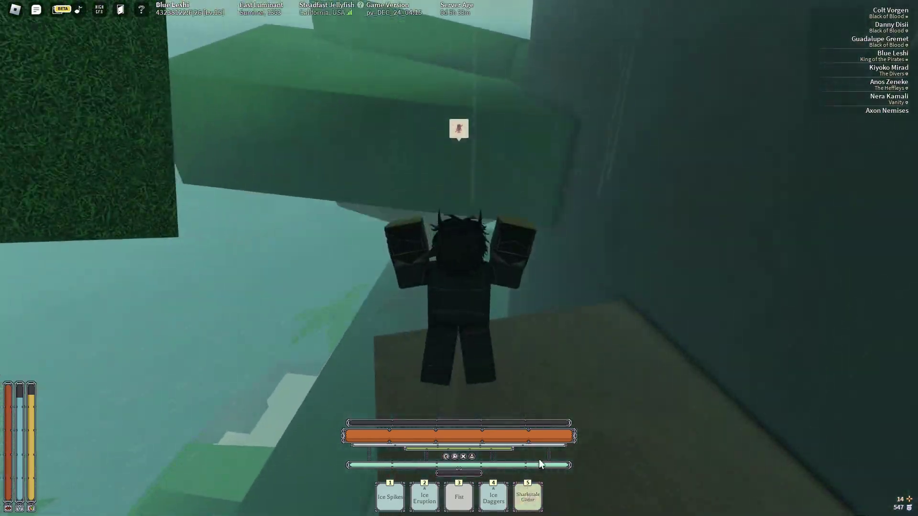
{"action": "key", "text": "w"}
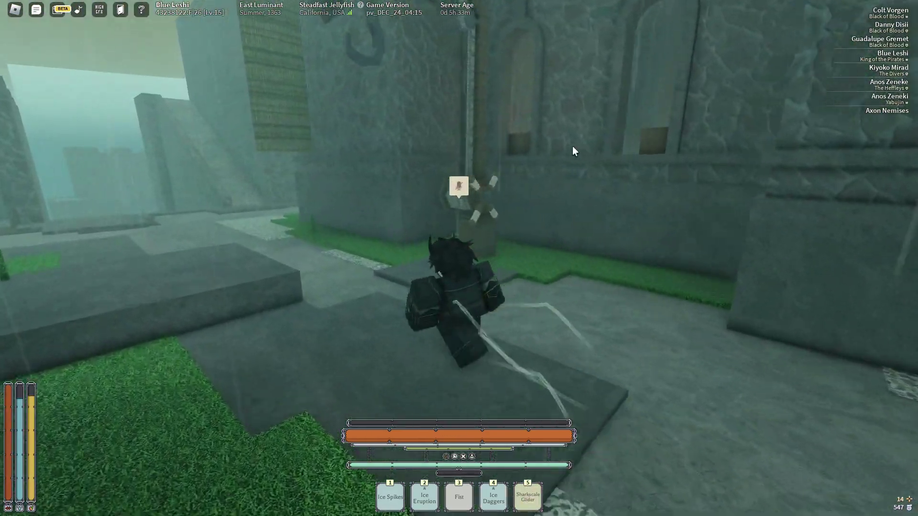
{"action": "key", "text": "a"}
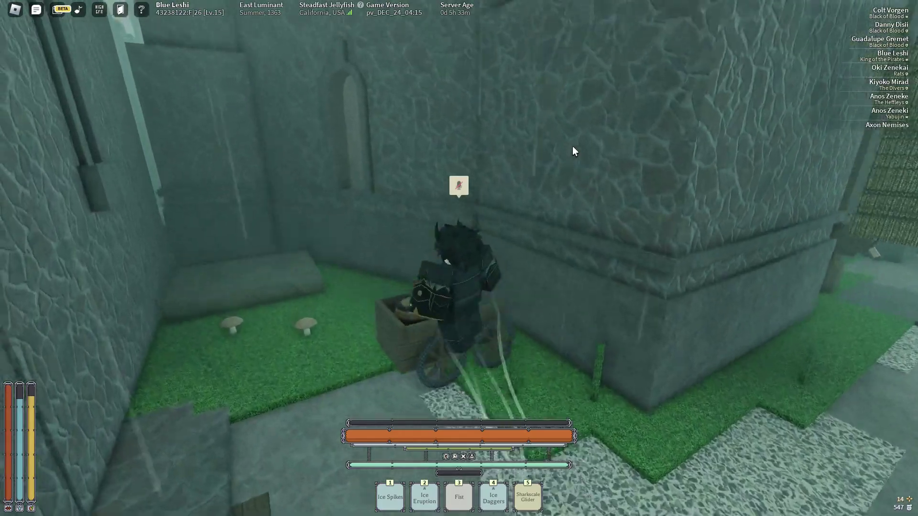
{"action": "key", "text": "w"}
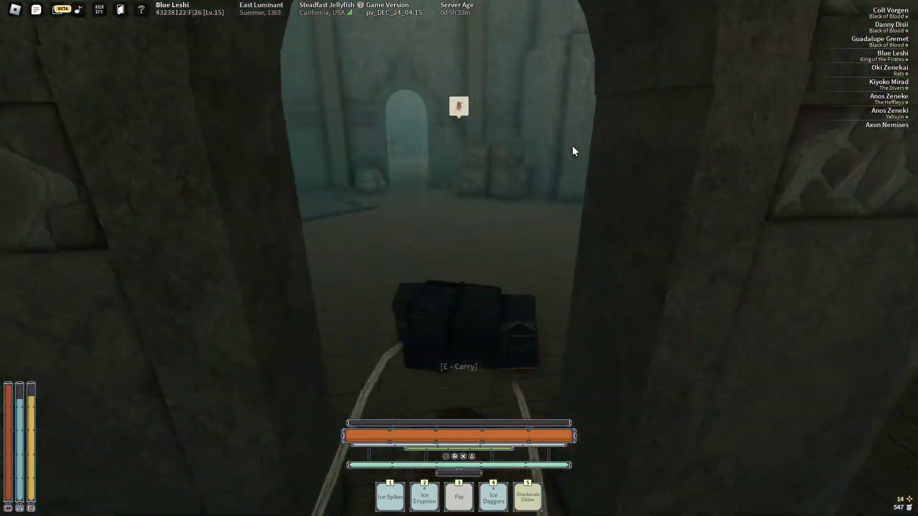
{"action": "key", "text": "w"}
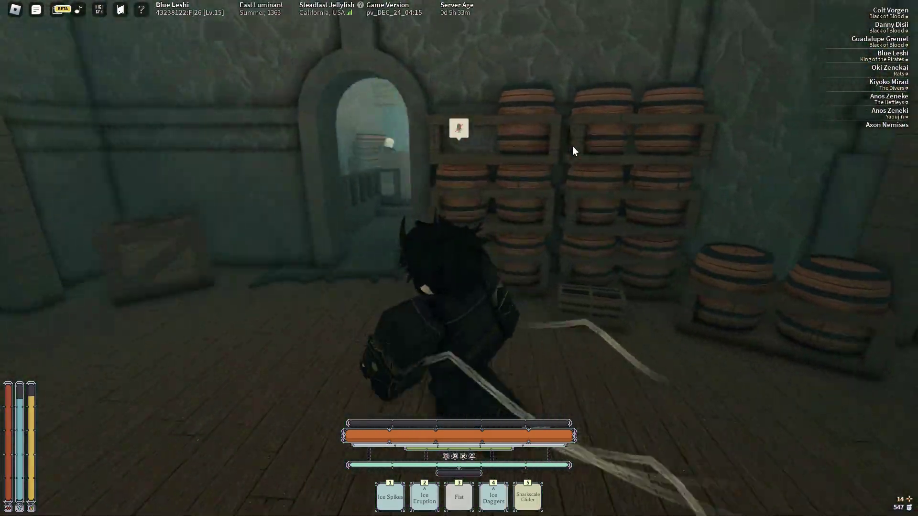
{"action": "key", "text": "w"}
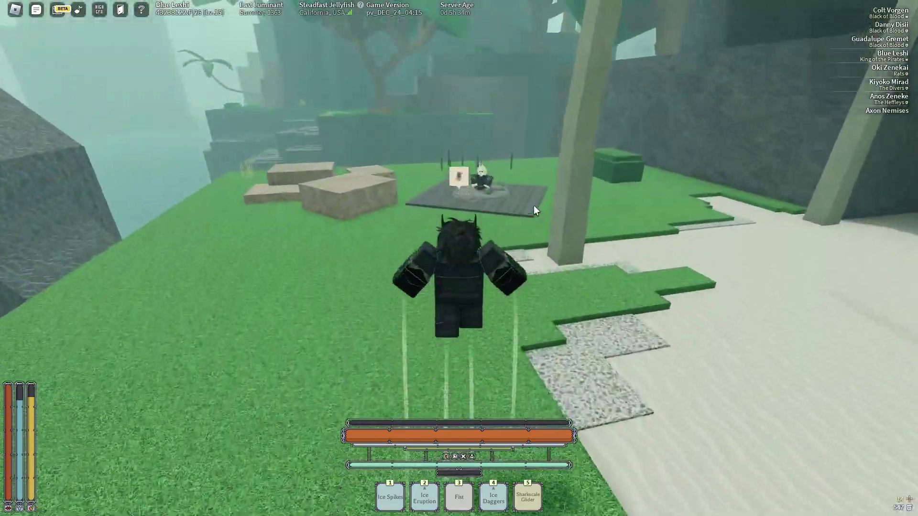
- Talk to the white-haired Mystic, accept the 20 Notes deal and answer her question
{"action": "key", "text": "w"}
{"action": "key", "text": "e"}
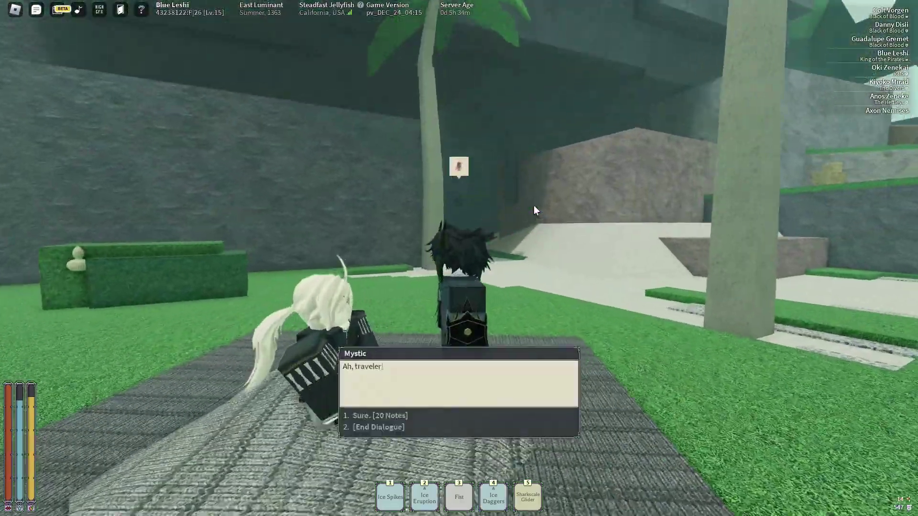
{"action": "key", "text": "Left"}
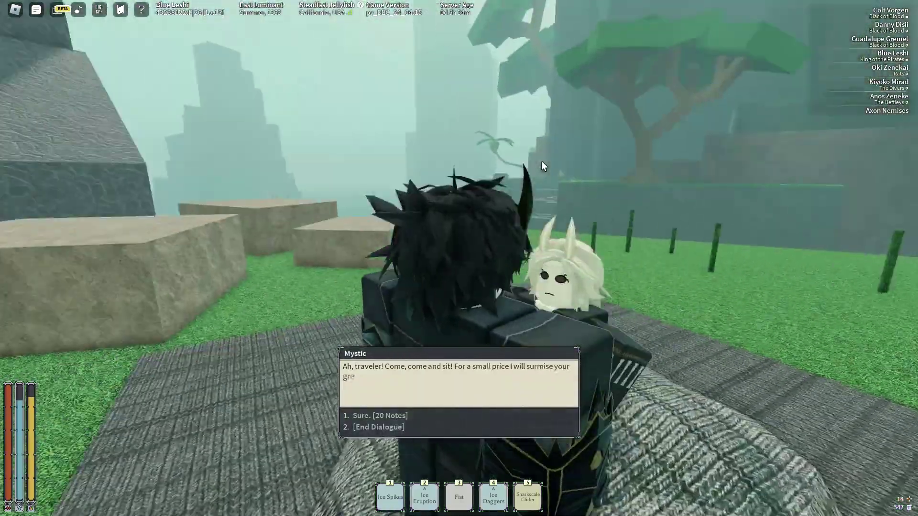
{"action": "key", "text": "Left"}
{"action": "key", "text": "1"}
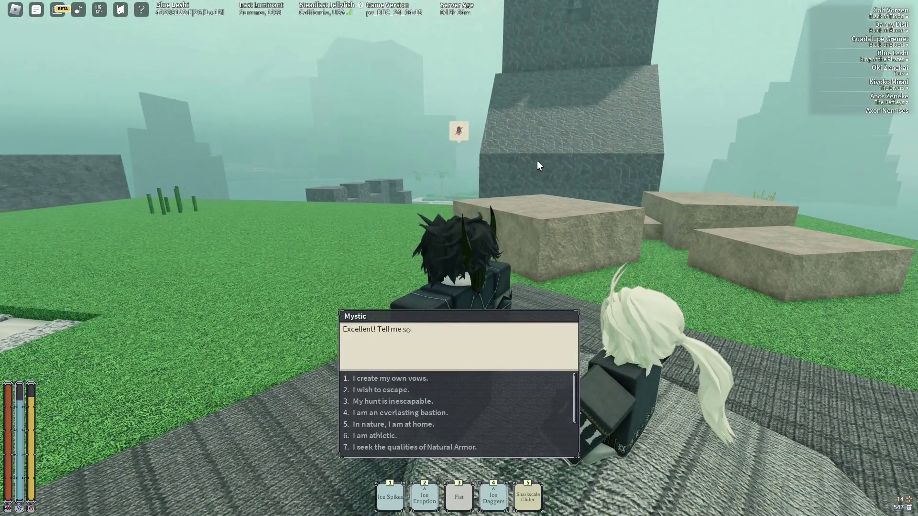
{"action": "key", "text": "Left"}
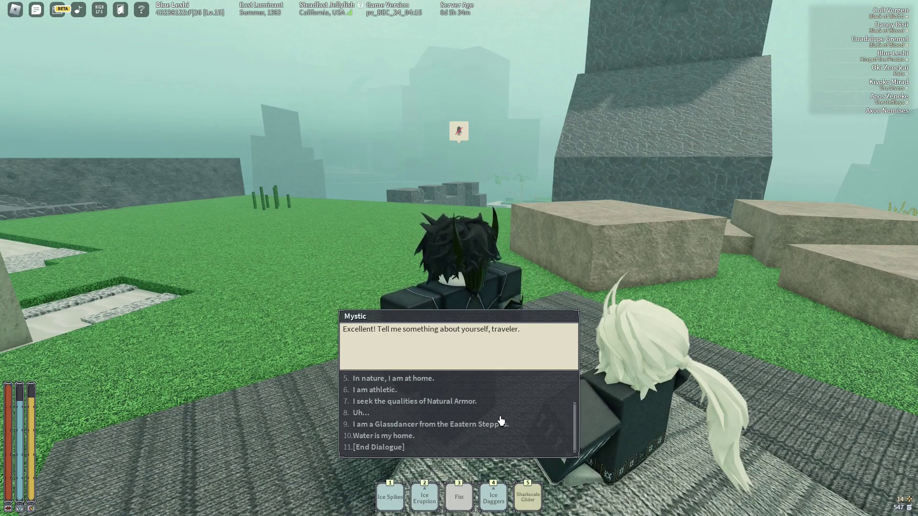
{"action": "scroll", "coordinate": [502, 421], "scroll_direction": "down", "scroll_amount": 1}
{"action": "key", "text": "Right"}
{"action": "left_click", "coordinate": [371, 418]}
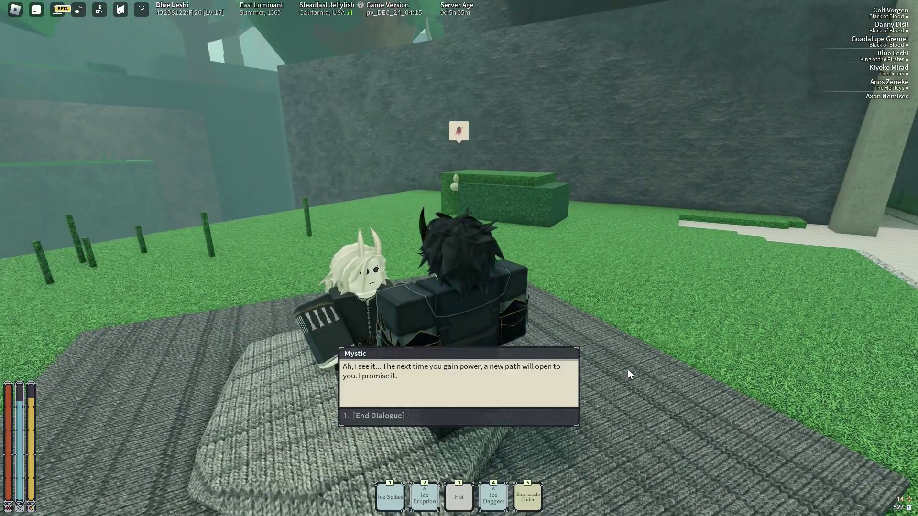
{"action": "key", "text": "1"}
- Finish with the Mystic, check the stats, then cross the grass and drop into the stone corridor
{"action": "key", "text": "e"}
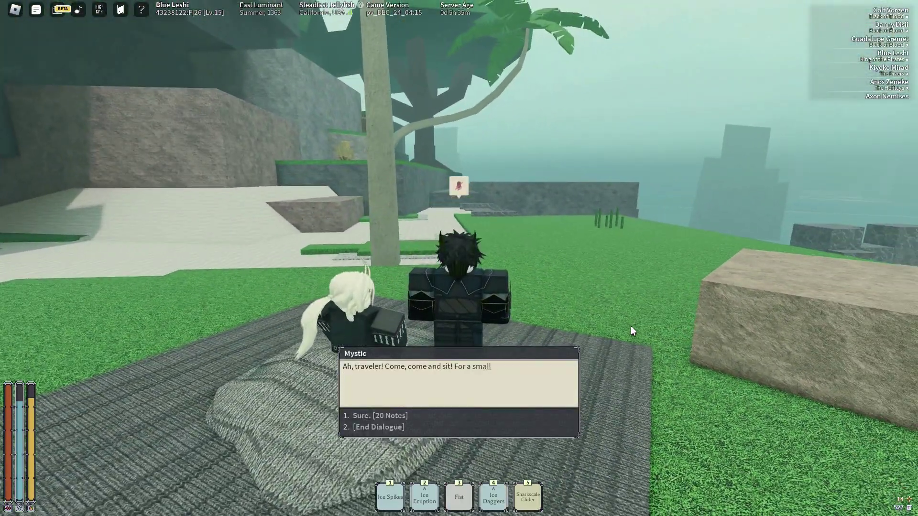
{"action": "key", "text": "2"}
{"action": "key", "text": "grave"}
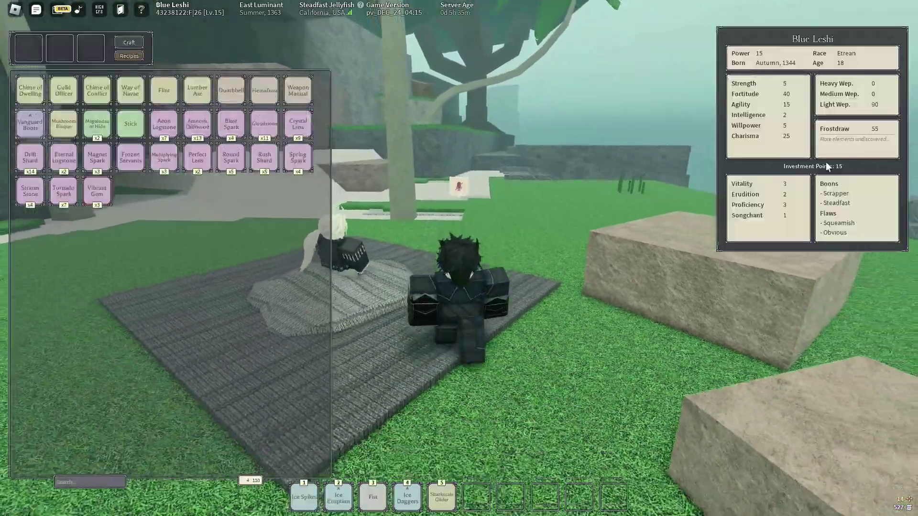
{"action": "key", "text": "grave"}
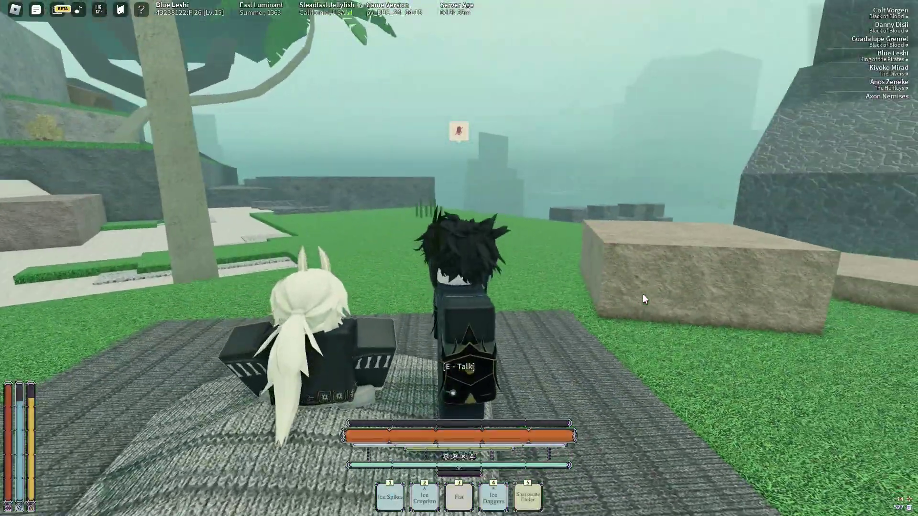
{"action": "key", "text": "e"}
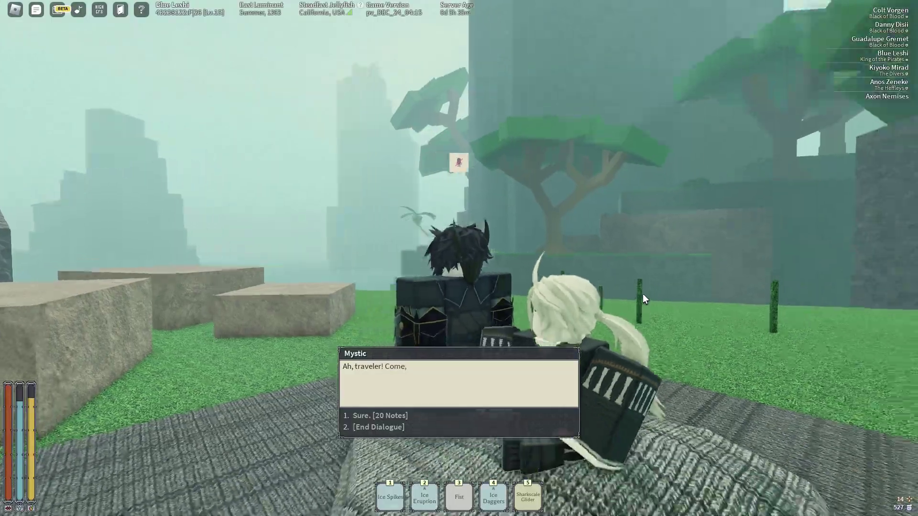
{"action": "key", "text": "2"}
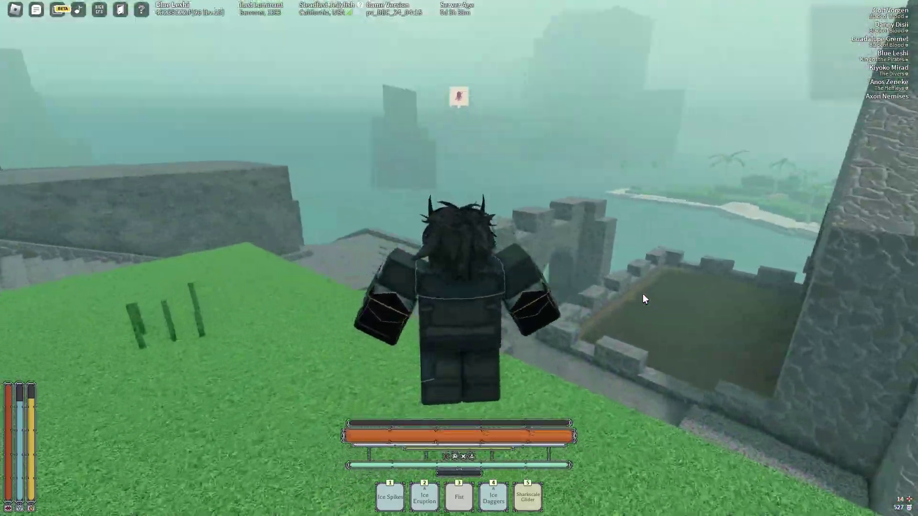
{"action": "key", "text": "w"}
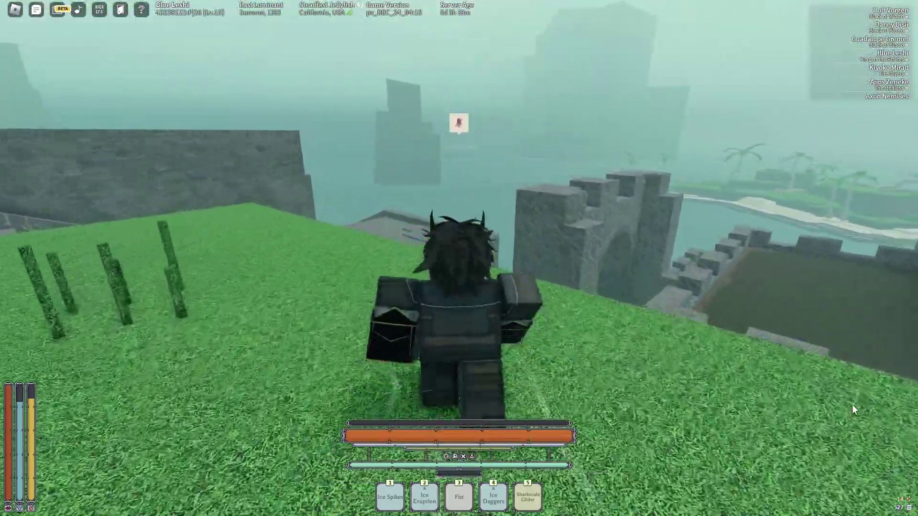
{"action": "key", "text": "grave"}
{"action": "key", "text": "w"}
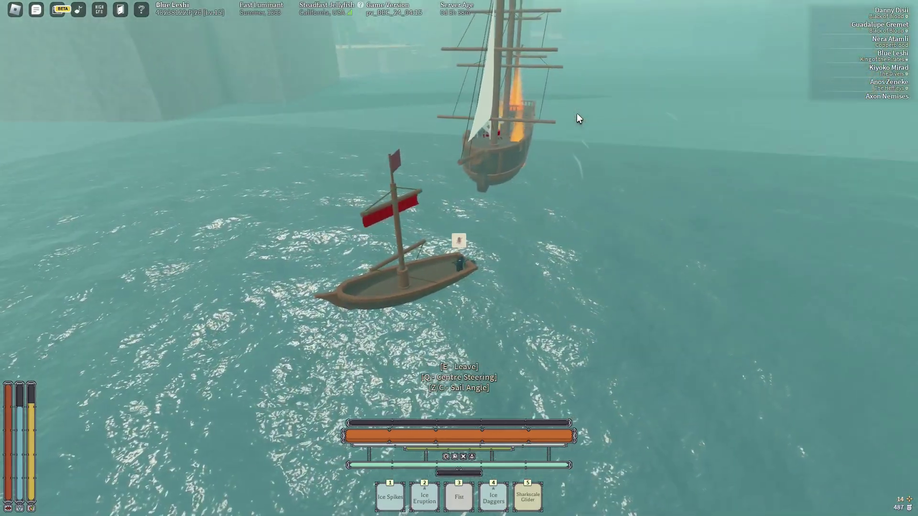
- Leave the boat, swim to the burning ship and climb aboard to charge the monster
{"action": "key", "text": "e"}
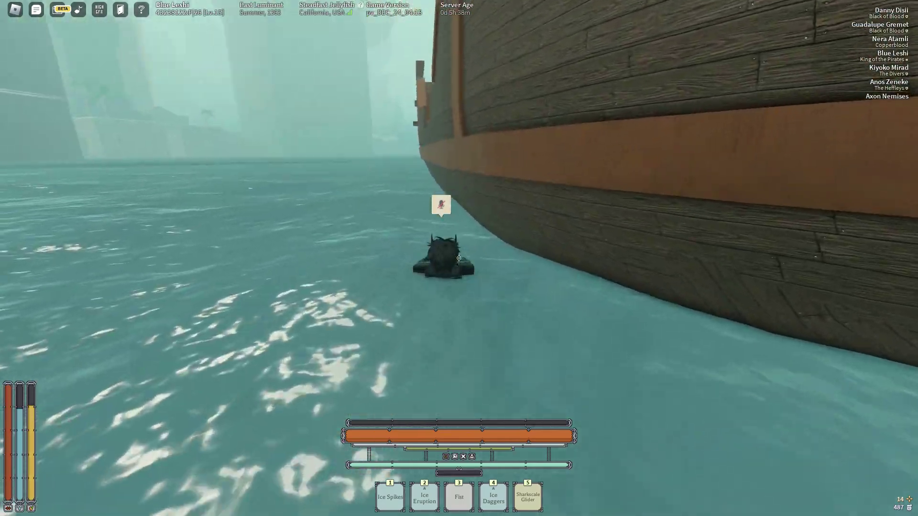
{"action": "key", "text": "space"}
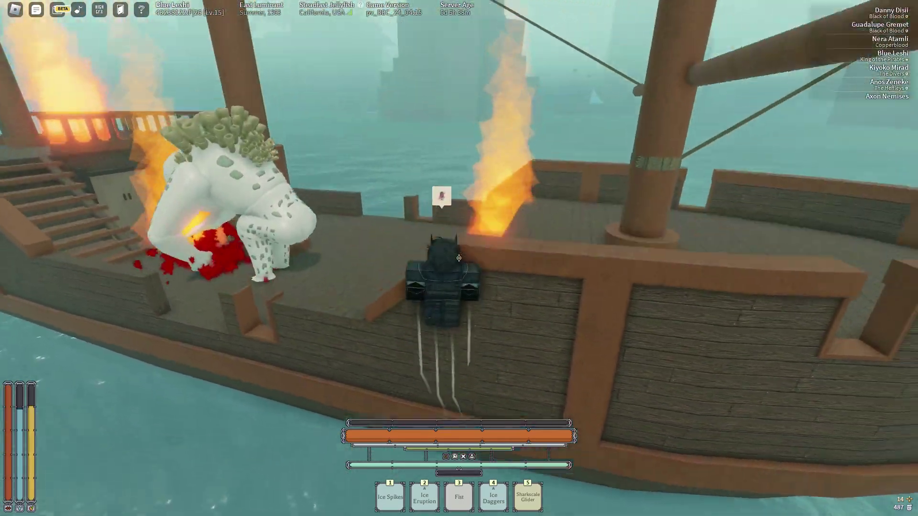
{"action": "key", "text": "3"}
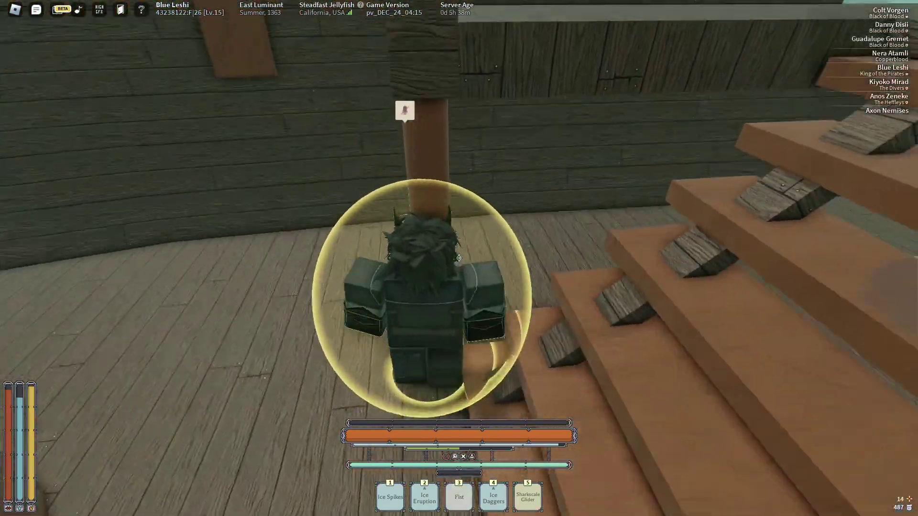
- Loot the Platinum Bar and Khan Helmet from the chest and equip the Khan Helmet
{"action": "key", "text": "shift"}
{"action": "key", "text": "w"}
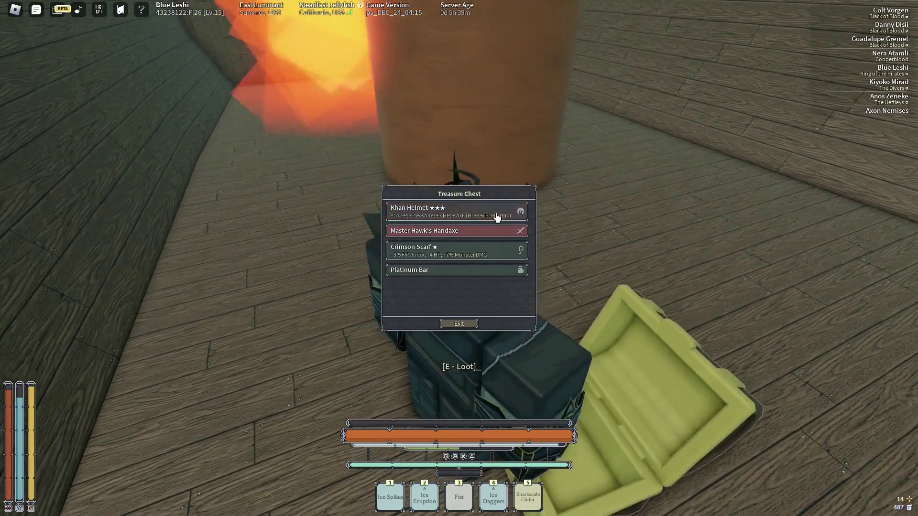
{"action": "left_click", "coordinate": [424, 244]}
{"action": "key", "text": "grave"}
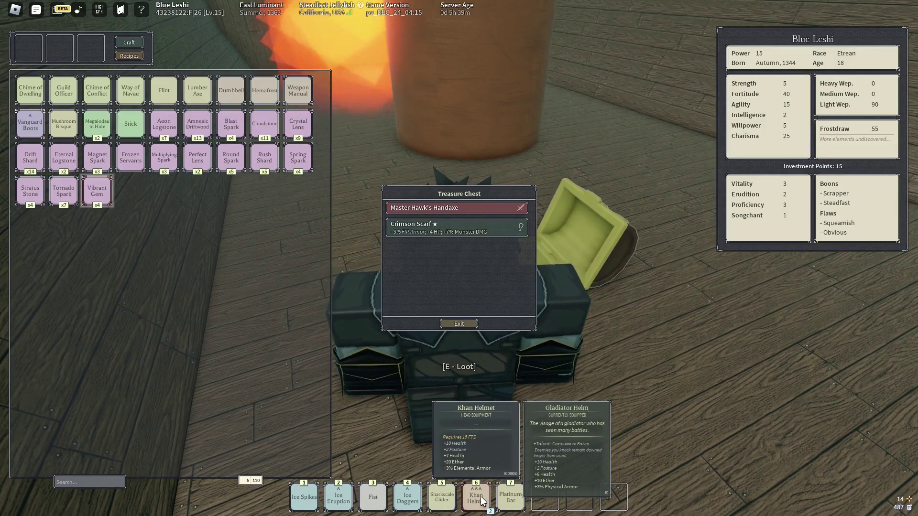
{"action": "left_click", "coordinate": [481, 497]}
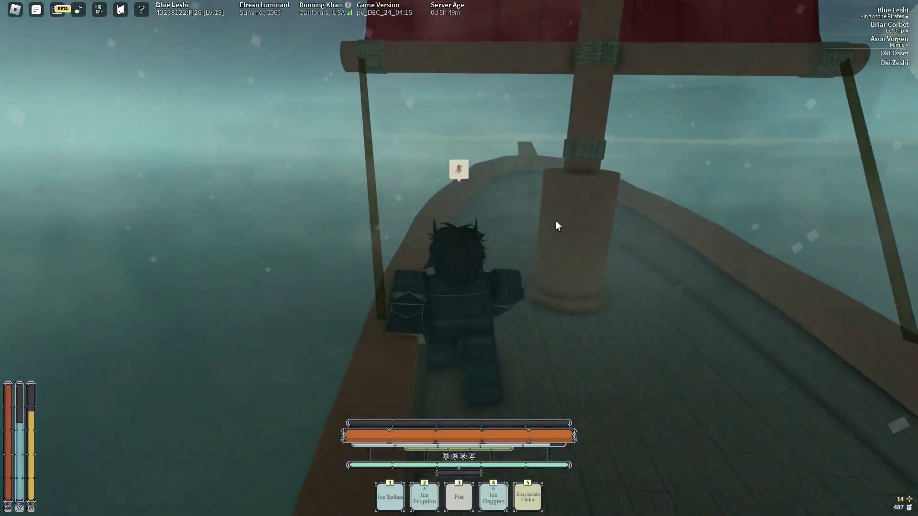
- Run through the foggy Depths and along the stone bridge toward the two figures
{"action": "key", "text": "w"}
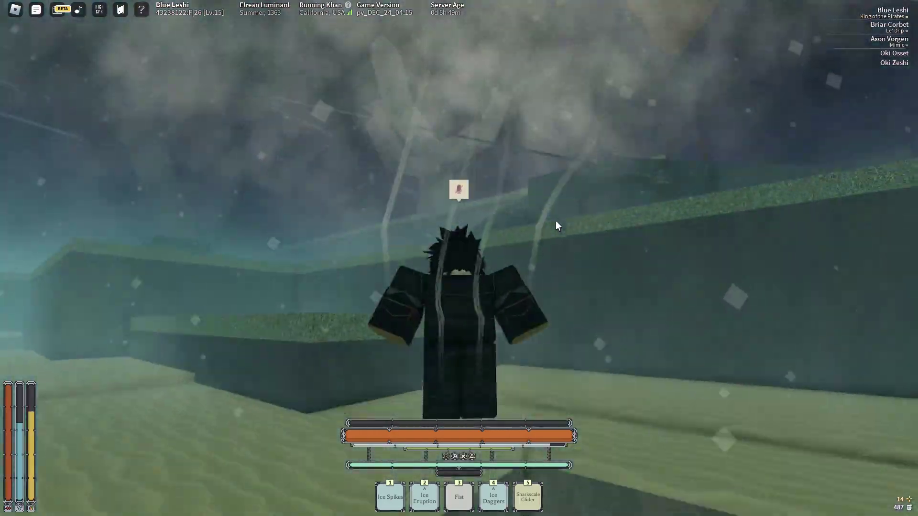
{"action": "key", "text": "space"}
{"action": "key", "text": "w"}
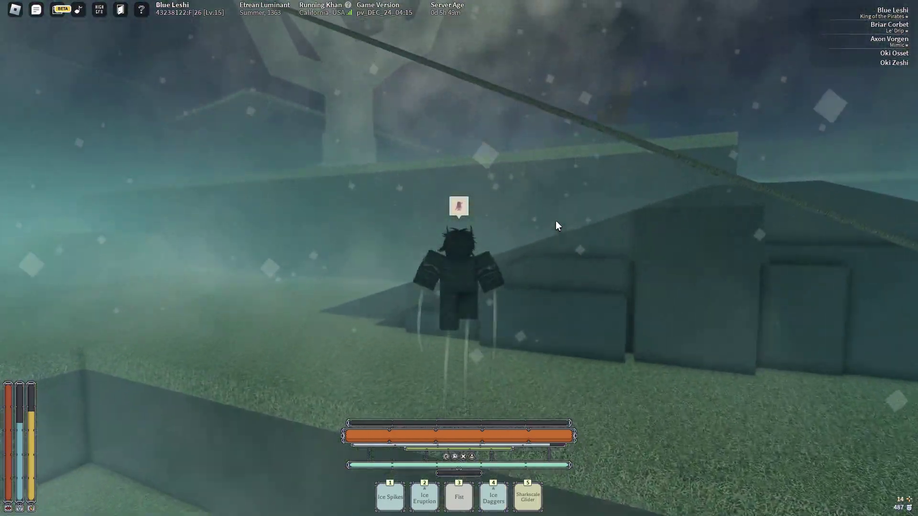
{"action": "key", "text": "w"}
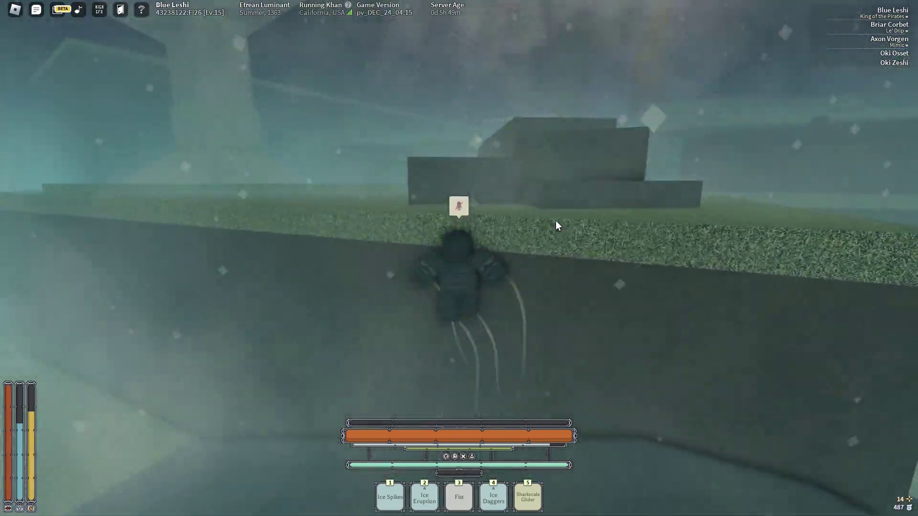
{"action": "key", "text": "w"}
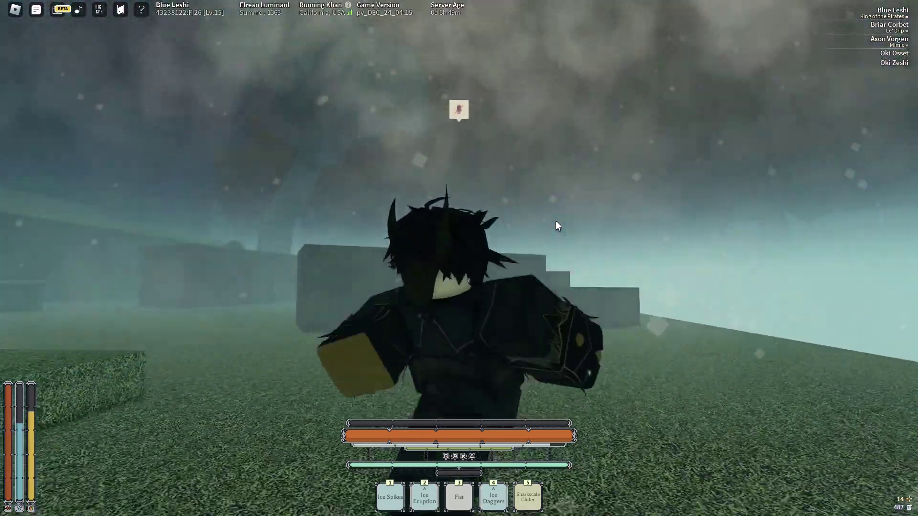
{"action": "key", "text": "w"}
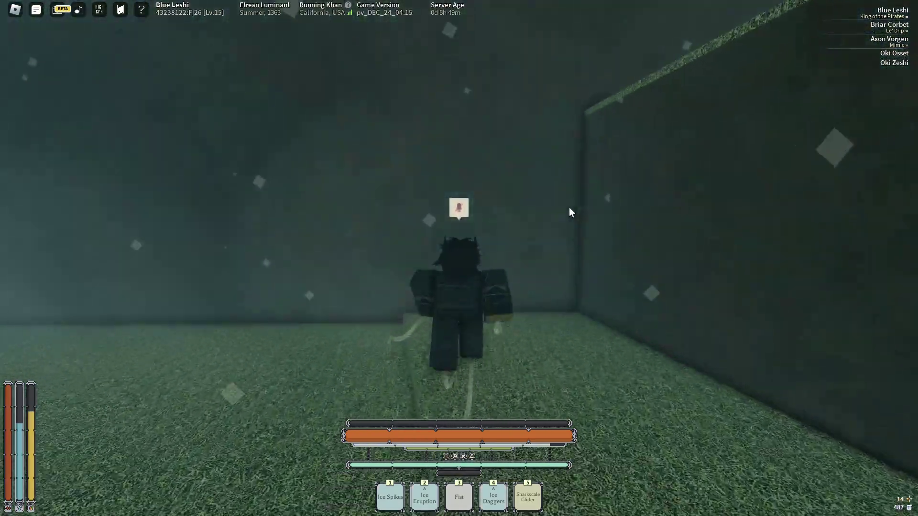
{"action": "key", "text": "3"}
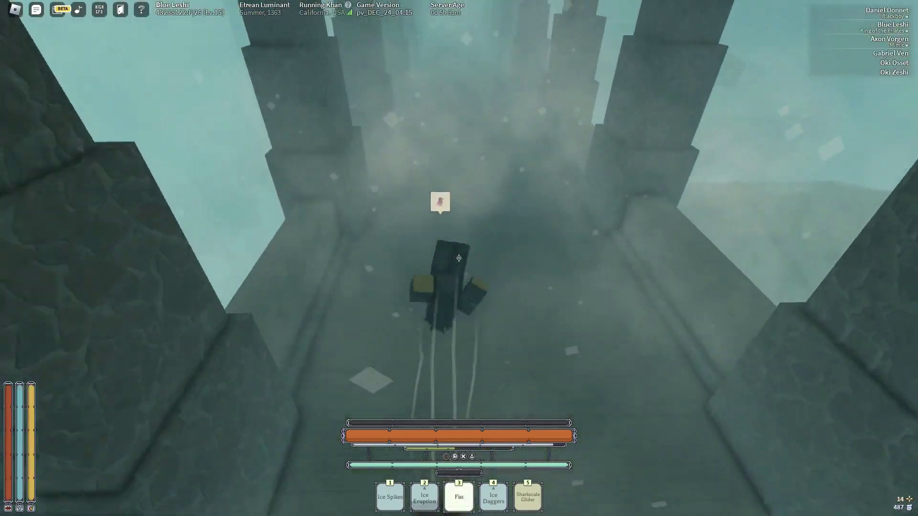
{"action": "key", "text": "w"}
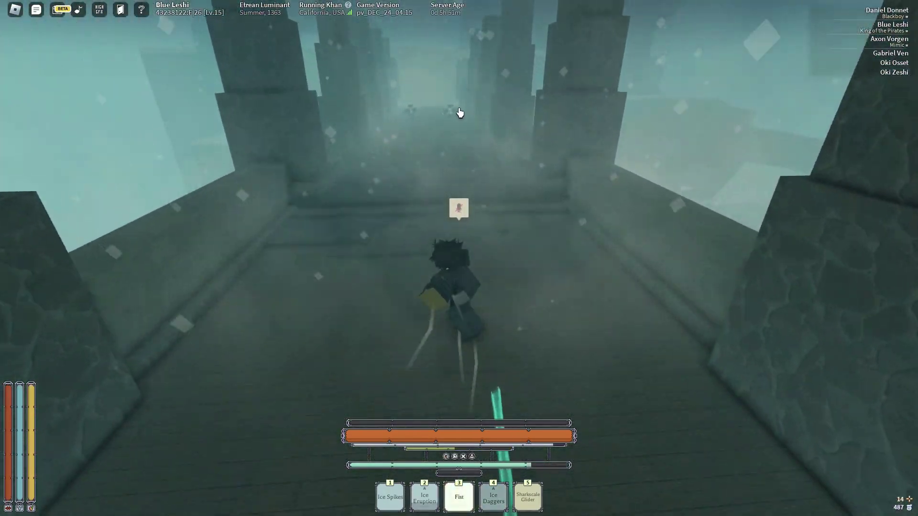
{"action": "key", "text": "w"}
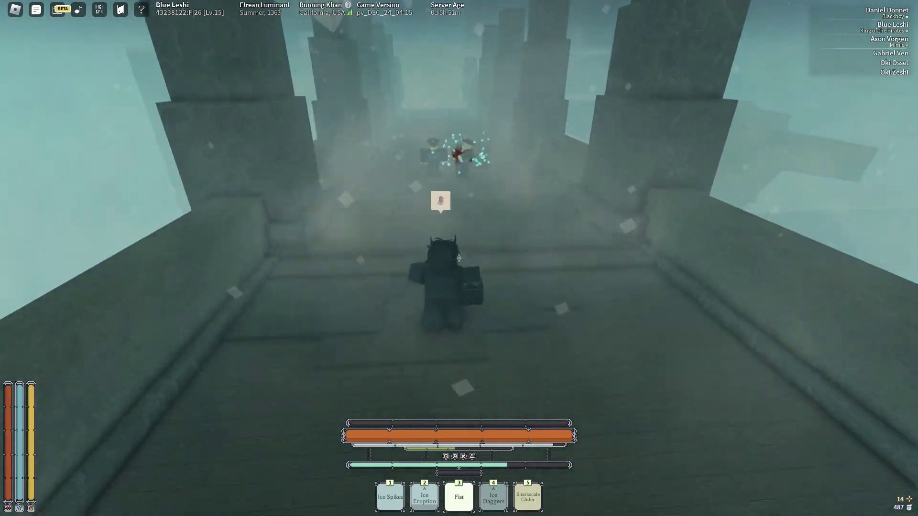
{"action": "key", "text": "w"}
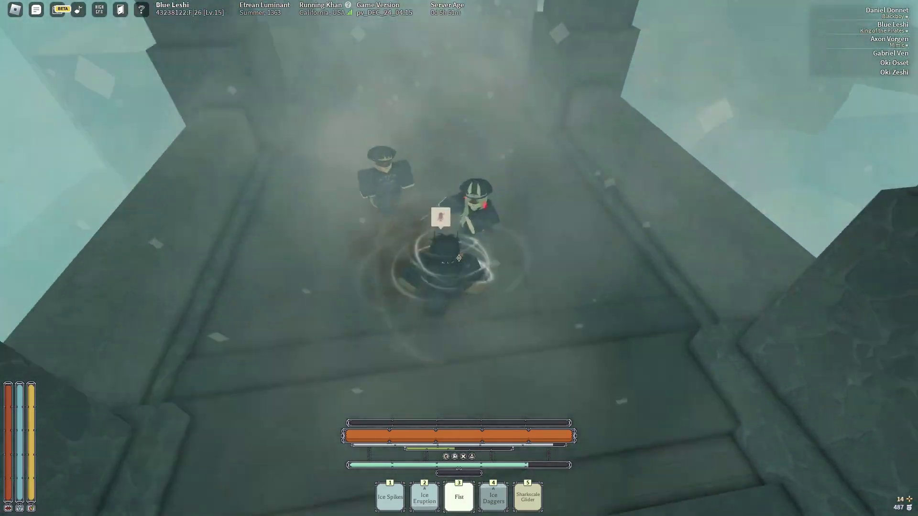
- Defeat the two uniformed enemies with fists and Ice Eruption, then execute the downed one
{"action": "left_click", "coordinate": [459, 258]}
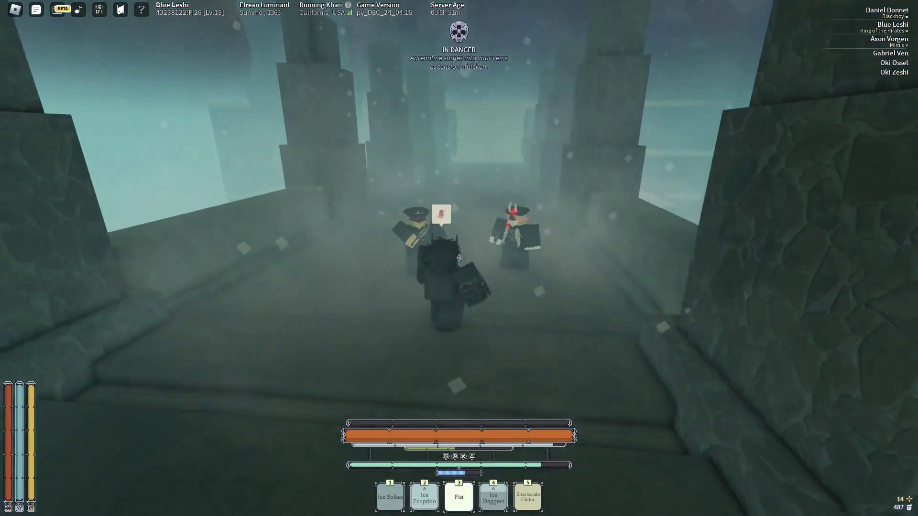
{"action": "left_click", "coordinate": [459, 257]}
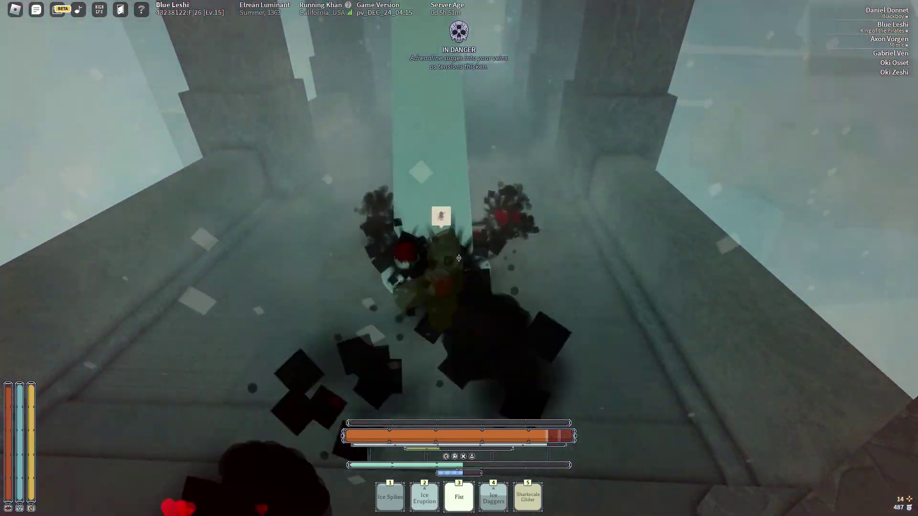
{"action": "key", "text": "2"}
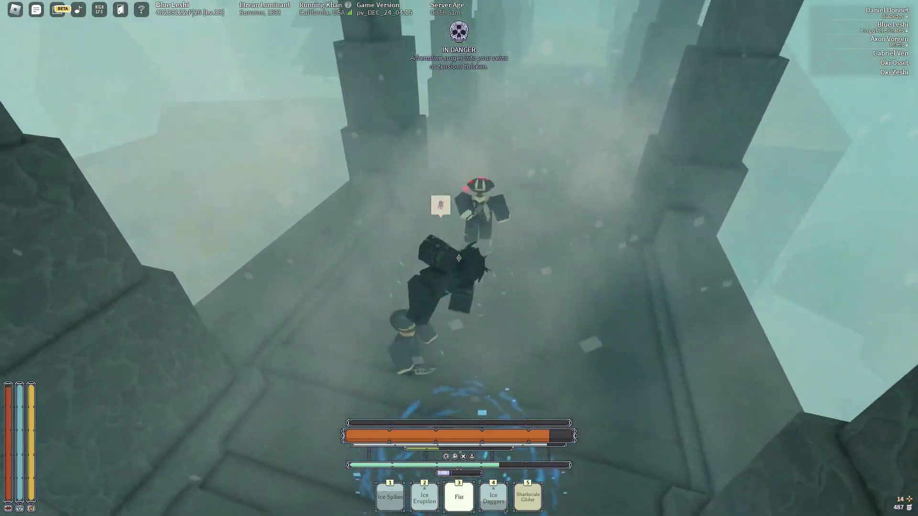
{"action": "left_click", "coordinate": [459, 258]}
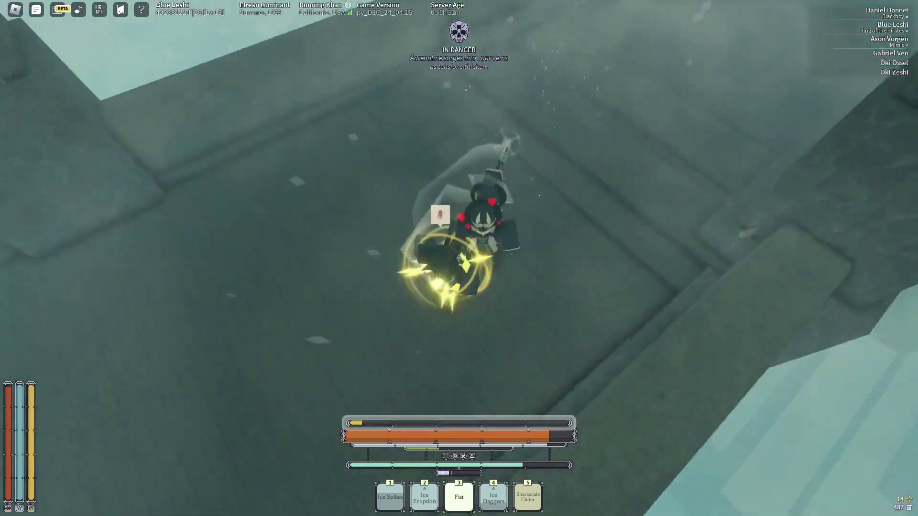
{"action": "key", "text": "b"}
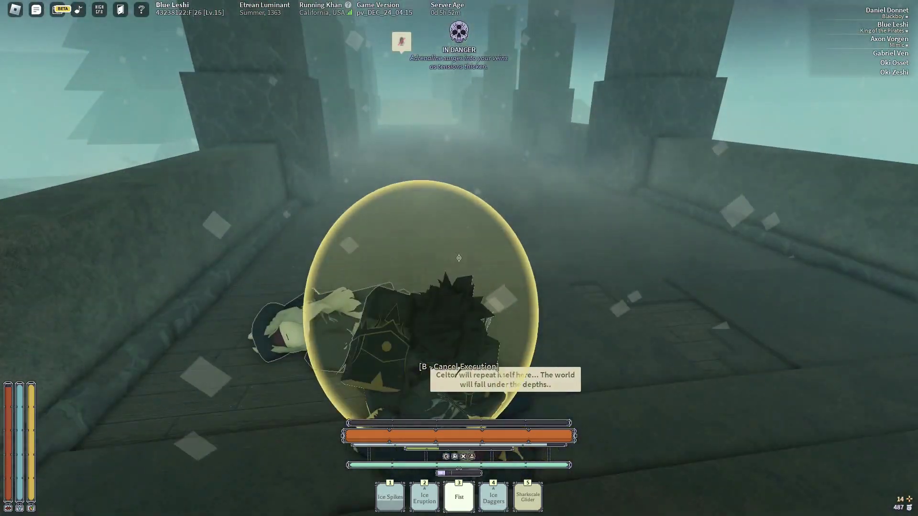
{"action": "key", "text": "b"}
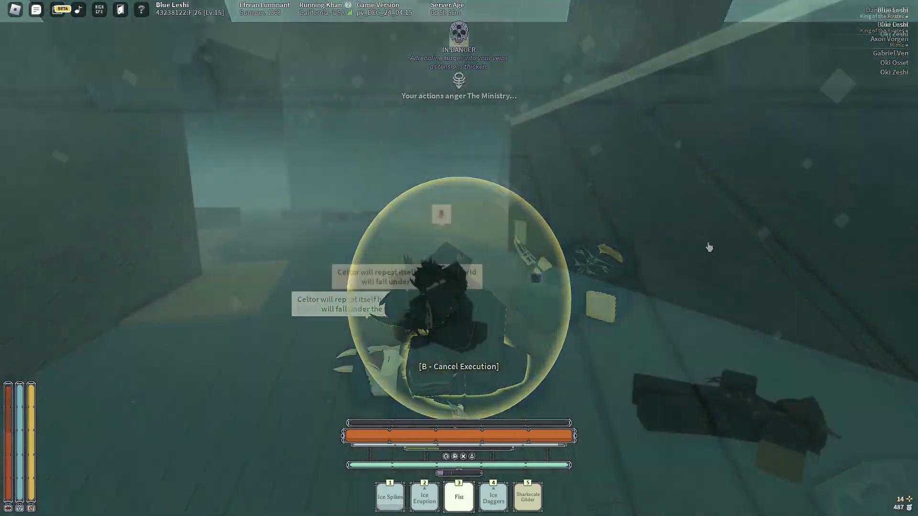
- Reach the campfire chest and take the Canorian Axe from its loot
{"action": "key", "text": "w"}
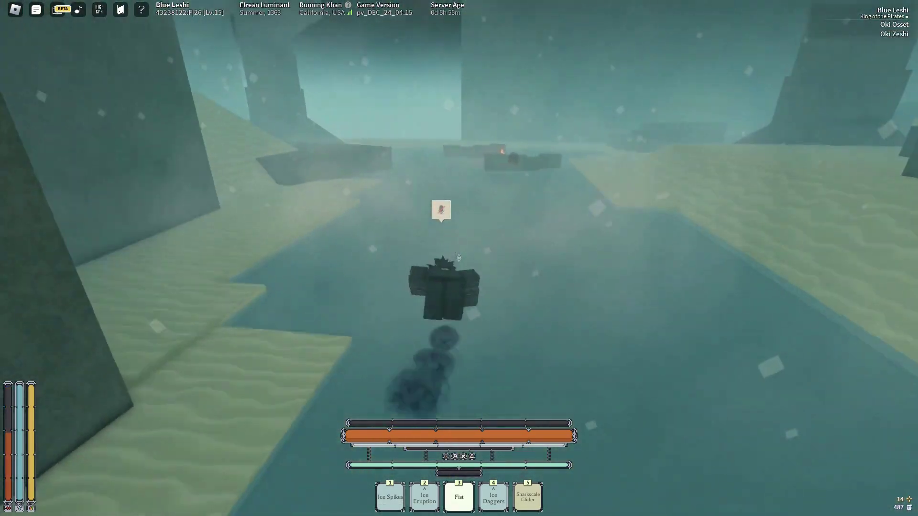
{"action": "key", "text": "w"}
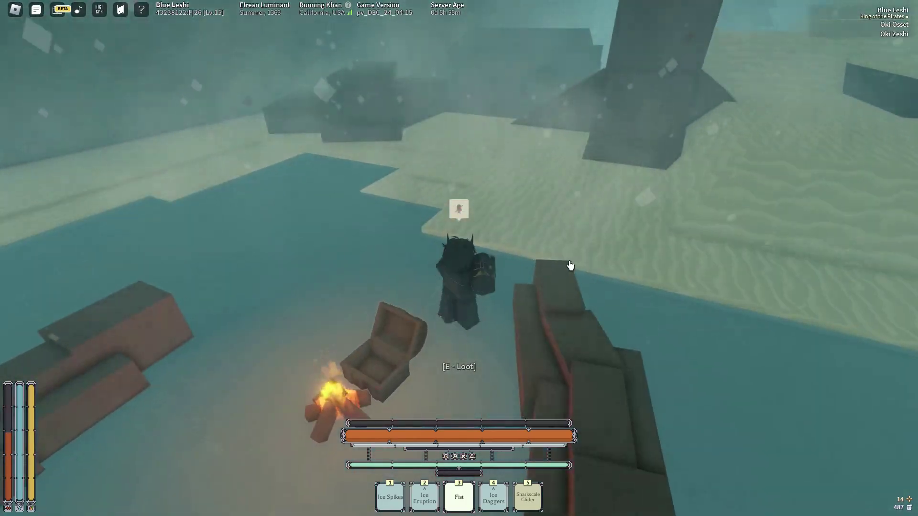
{"action": "key", "text": "e"}
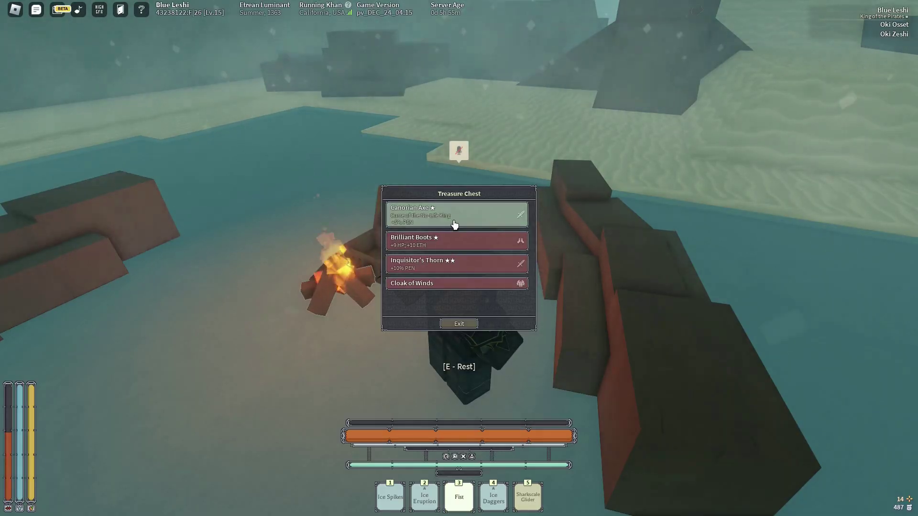
{"action": "left_click", "coordinate": [455, 214]}
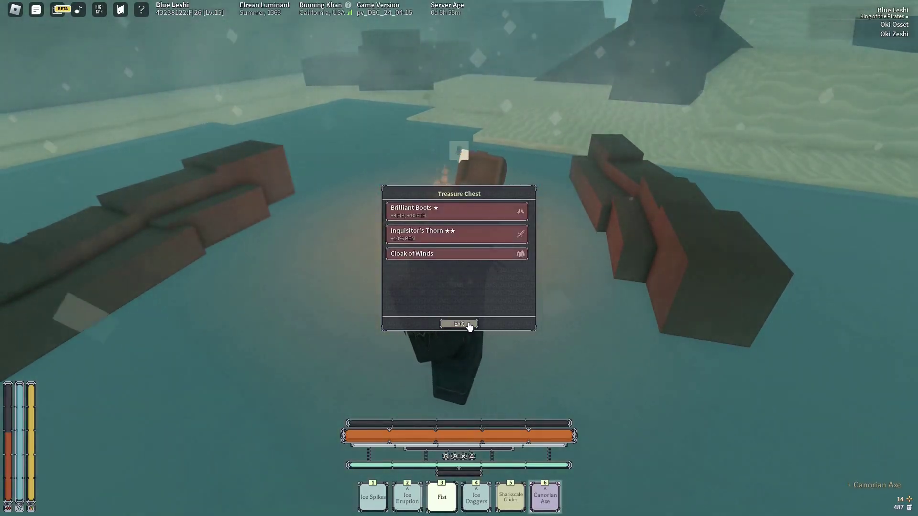
- Return to the chest and pick up the Cloak of Winds
{"action": "key", "text": "w"}
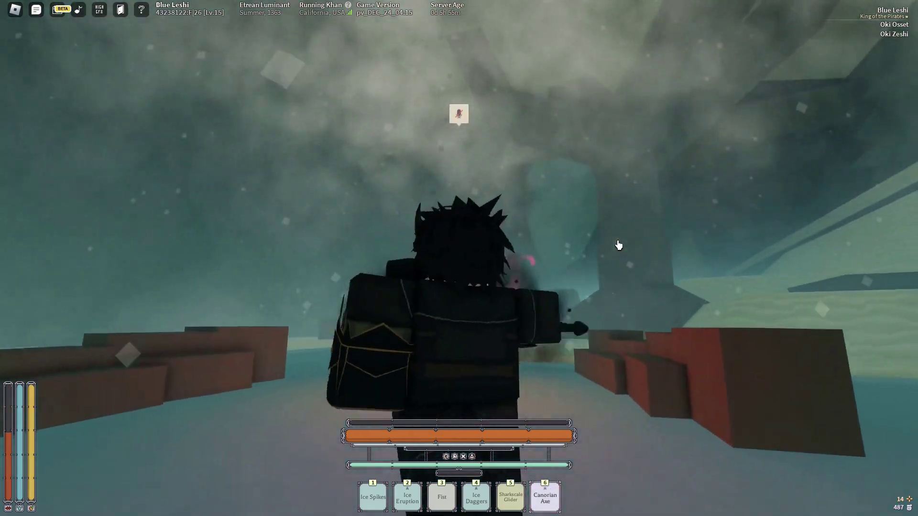
{"action": "key", "text": "w"}
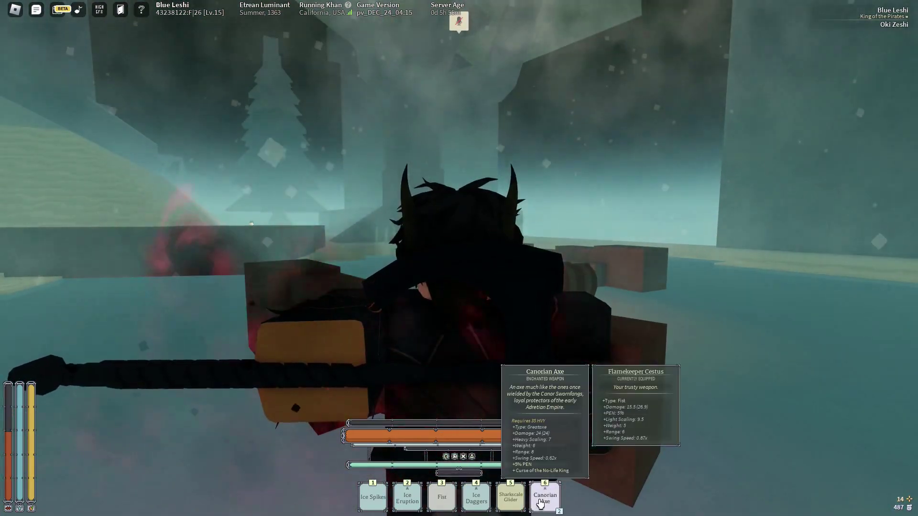
{"action": "key", "text": "a"}
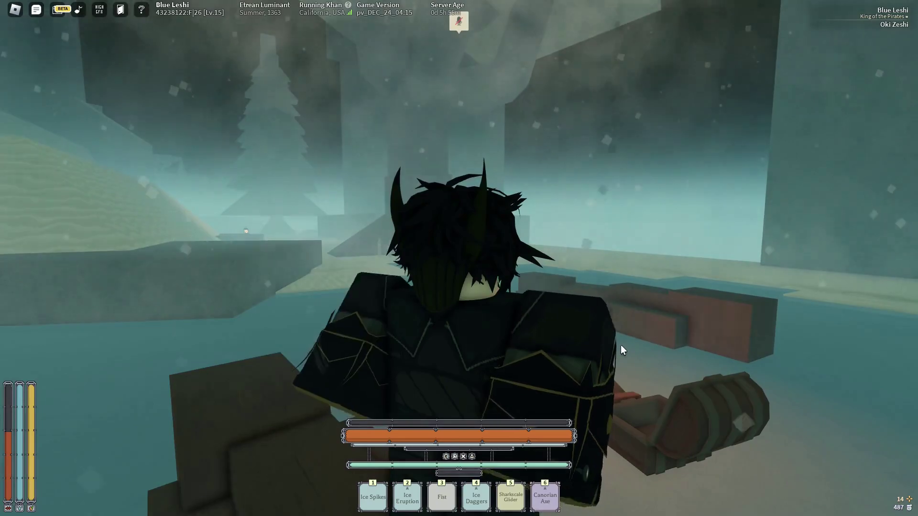
{"action": "key", "text": "e"}
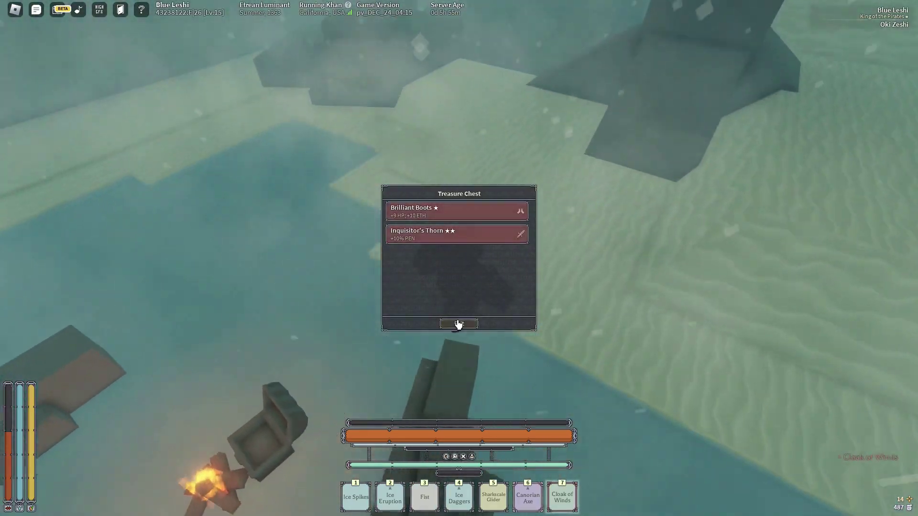
{"action": "left_click", "coordinate": [457, 324]}
- Move the Cloak of Winds from the hotbar into the backpack, then run up the stairs
{"action": "key", "text": "grave"}
{"action": "left_click_drag", "start_coordinate": [510, 497], "coordinate": [506, 414]}
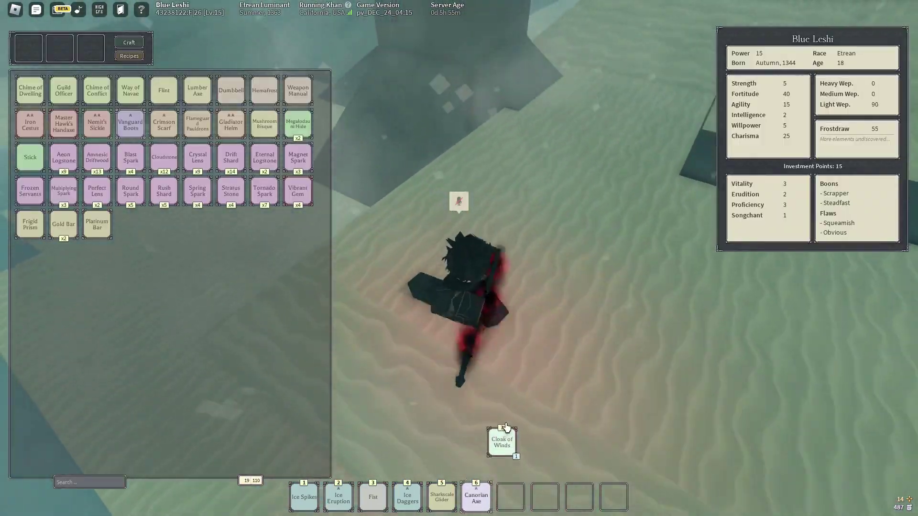
{"action": "scroll", "coordinate": [480, 446], "scroll_direction": "up", "scroll_amount": 5}
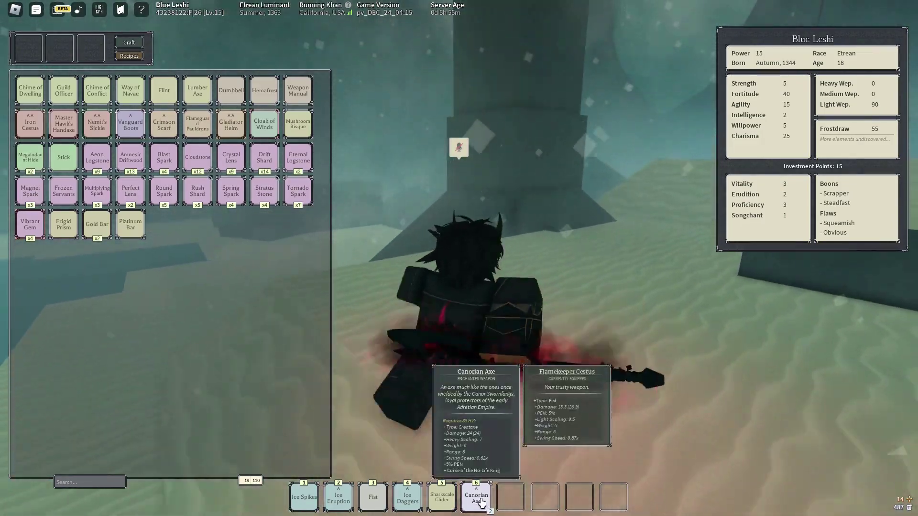
{"action": "key", "text": "grave"}
{"action": "key", "text": "w"}
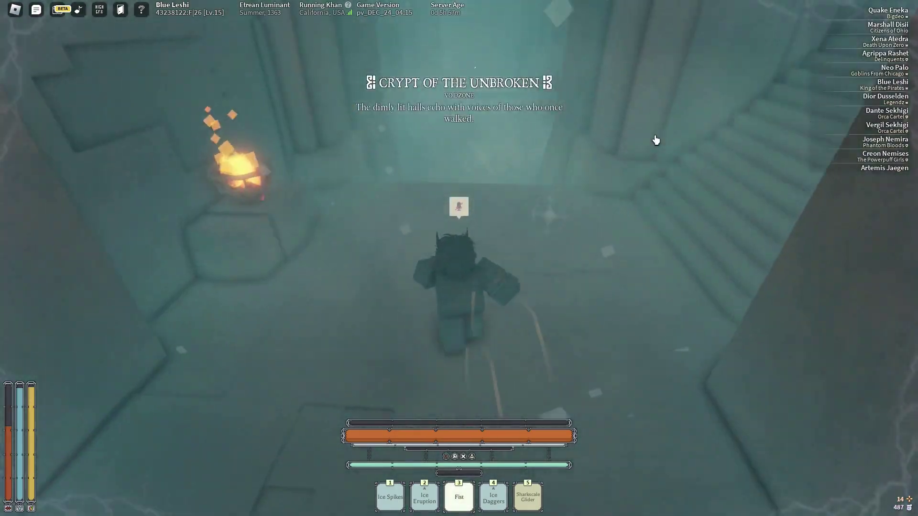
- Climb into the Crypt of the Unbroken and fight the monster with Ice Eruption and Ice Daggers
{"action": "key", "text": "w"}
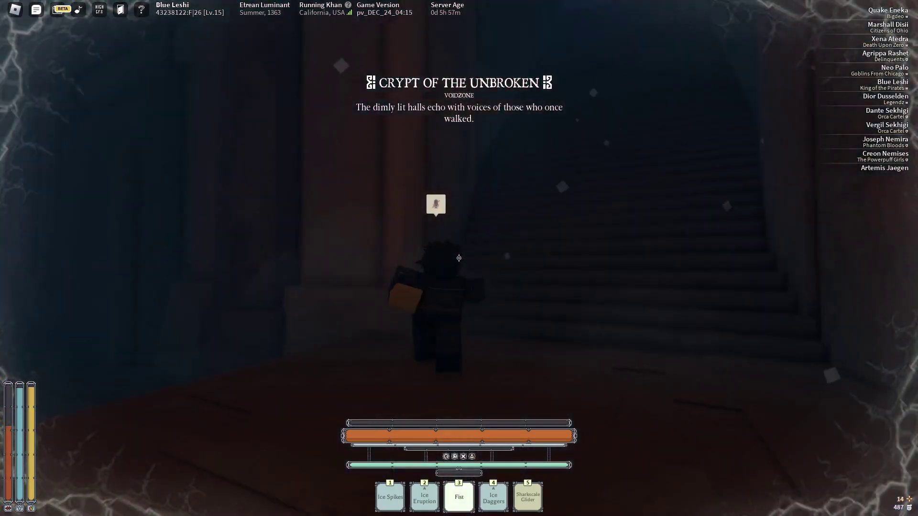
{"action": "key", "text": "w"}
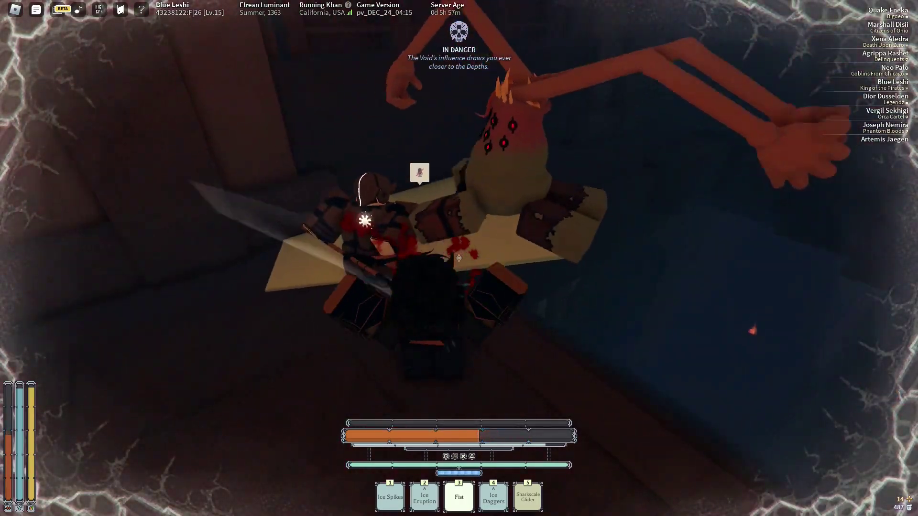
{"action": "key", "text": "2"}
{"action": "left_click", "coordinate": [459, 258]}
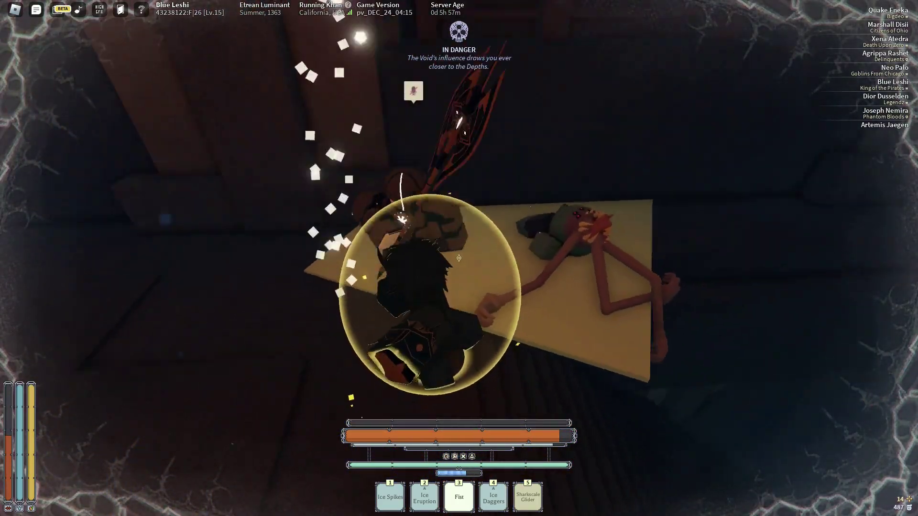
{"action": "key", "text": "4"}
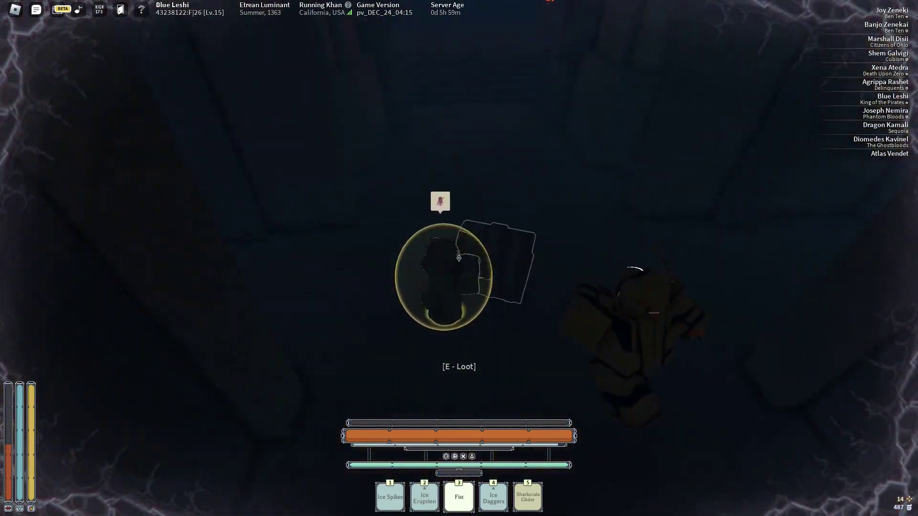
- Loot the chest, dash past the enemy and travel on into Minityrsa
{"action": "key", "text": "e"}
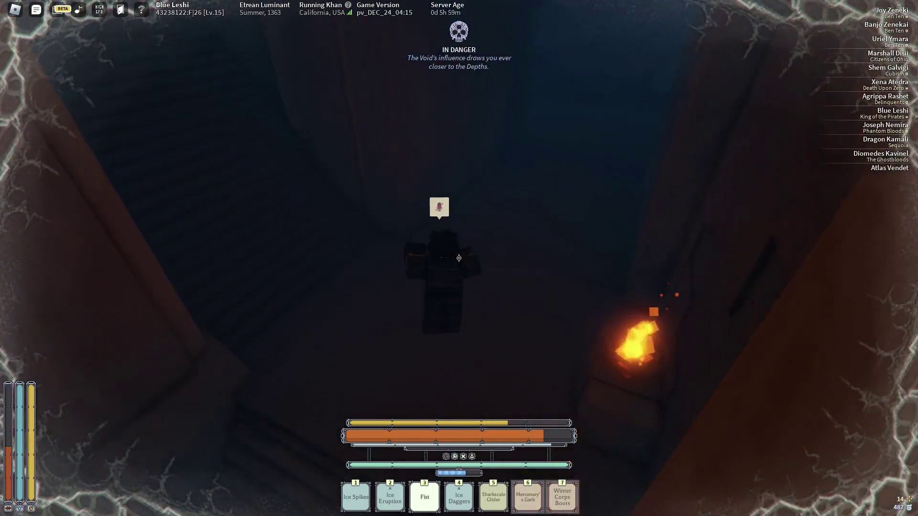
{"action": "key", "text": "w"}
{"action": "key", "text": "w"}
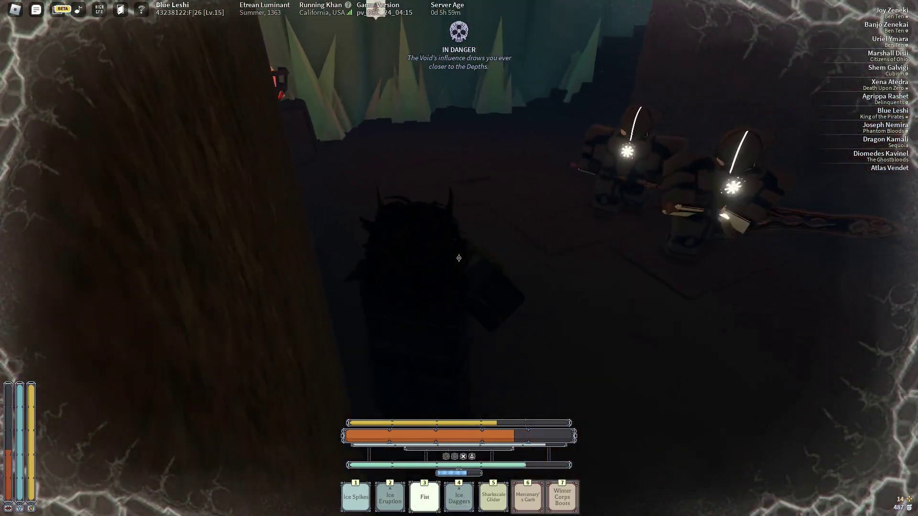
{"action": "key", "text": "w"}
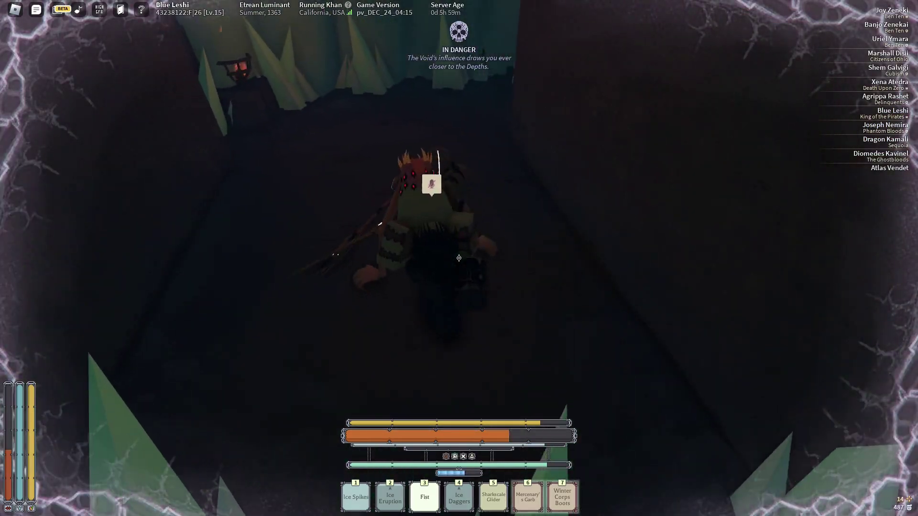
{"action": "key", "text": "w"}
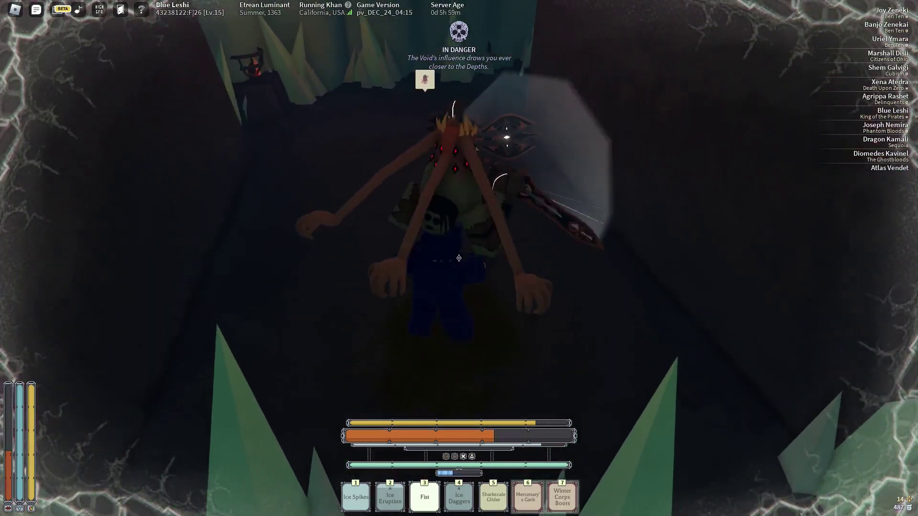
{"action": "key", "text": "w"}
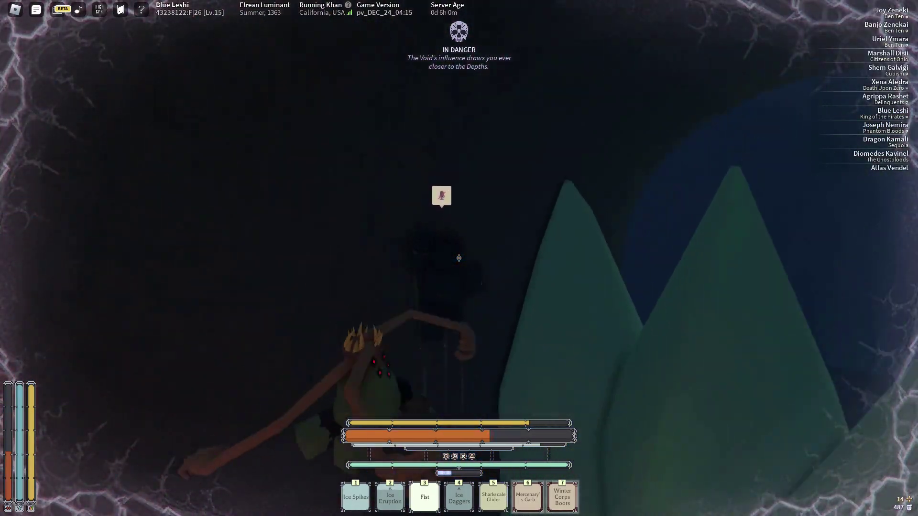
- Inspect the newly looted Winter Corps Boots and Mercenary's Garb in the inventory
{"action": "key", "text": "w"}
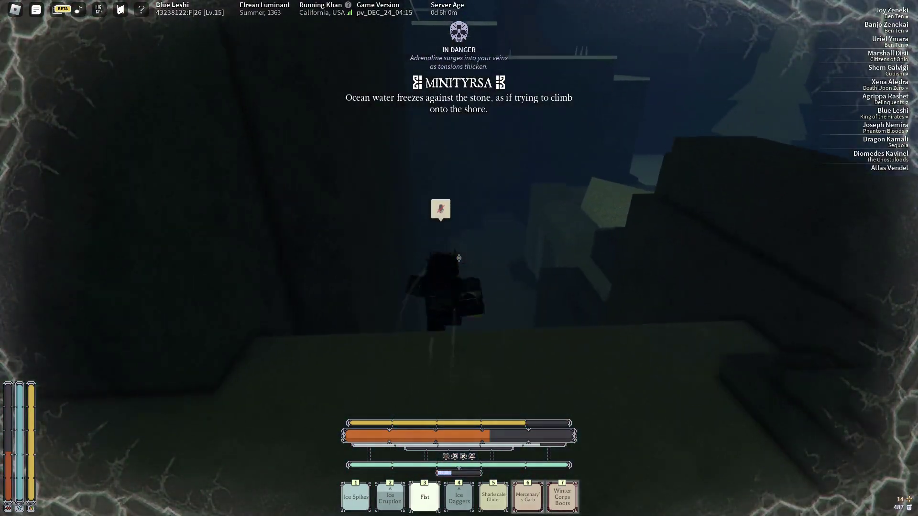
{"action": "key", "text": "grave"}
{"action": "key", "text": "w"}
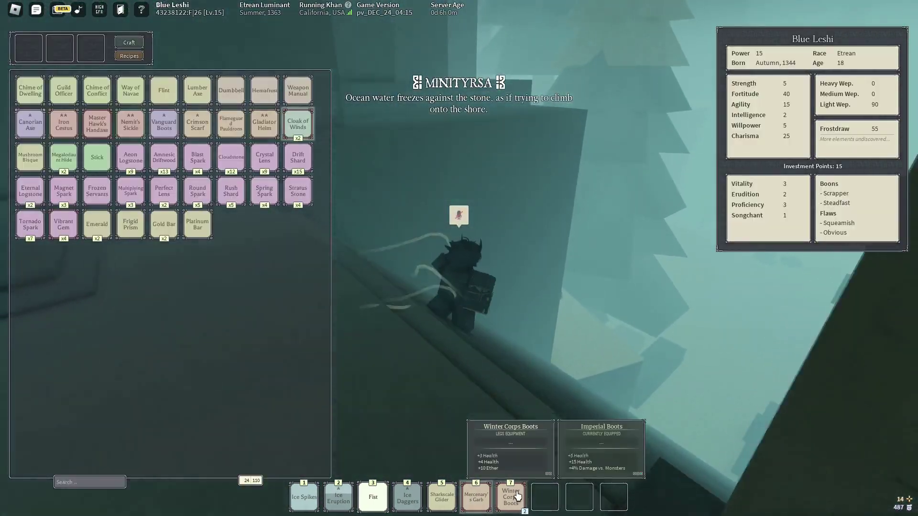
{"action": "left_click", "coordinate": [472, 499]}
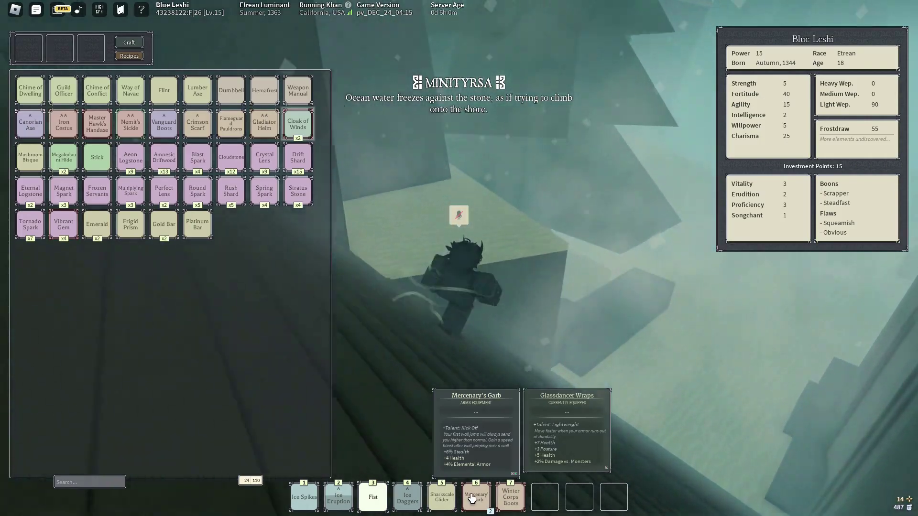
{"action": "key", "text": "grave"}
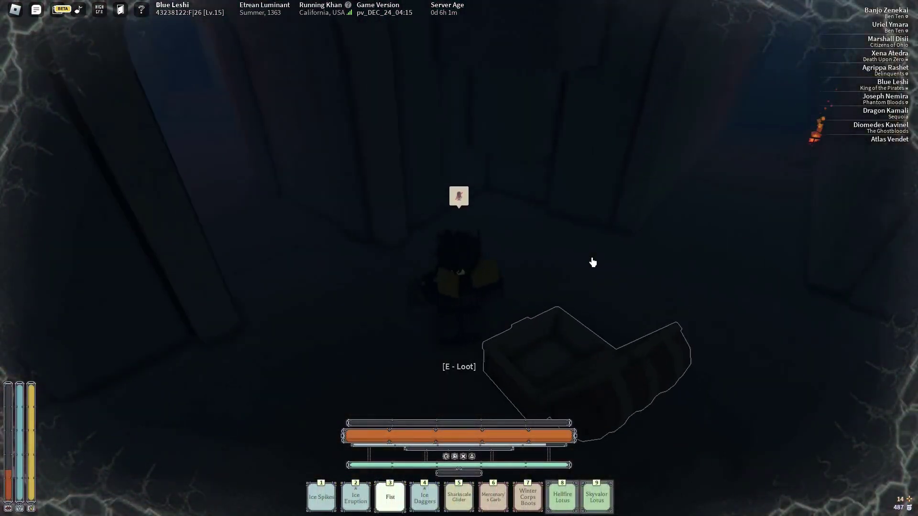
- Take the Mercenary's Garb from the first chest and check the inventory
{"action": "key", "text": "e"}
{"action": "left_click", "coordinate": [443, 173]}
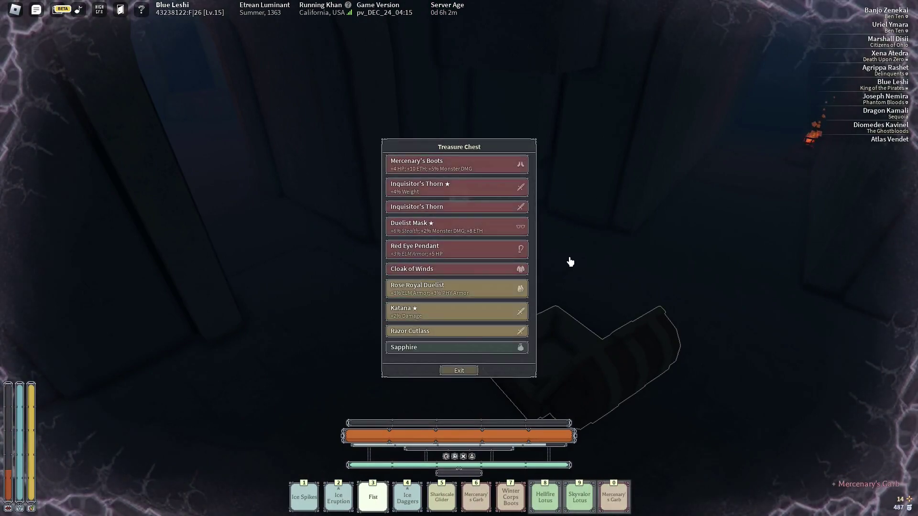
{"action": "left_click", "coordinate": [461, 370]}
{"action": "key", "text": "grave"}
{"action": "key", "text": "grave"}
- Take the Etrean Siege Sabatons from the next chest and leave for the snowy area
{"action": "key", "text": "e"}
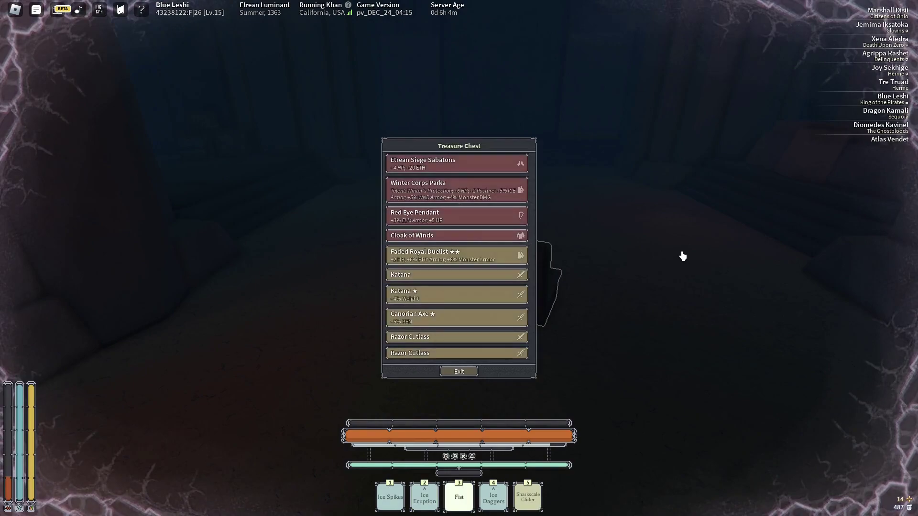
{"action": "left_click", "coordinate": [501, 169]}
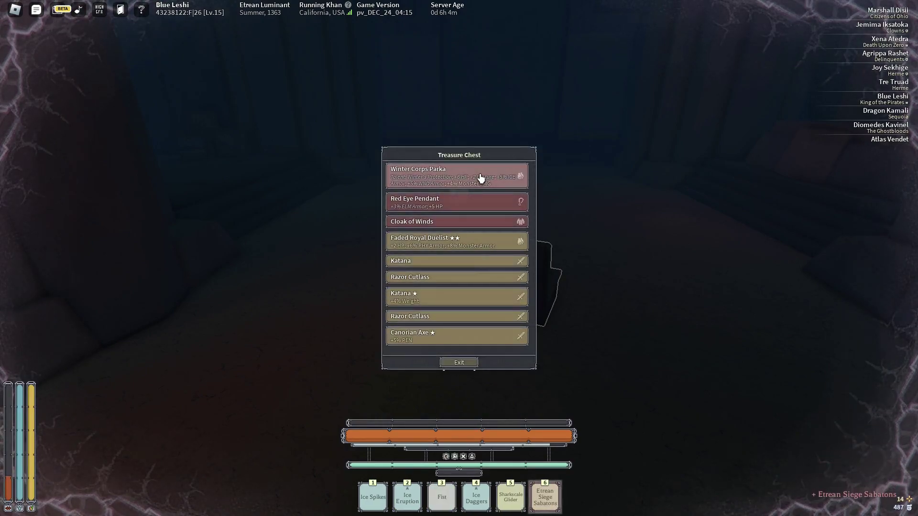
{"action": "left_click", "coordinate": [468, 348]}
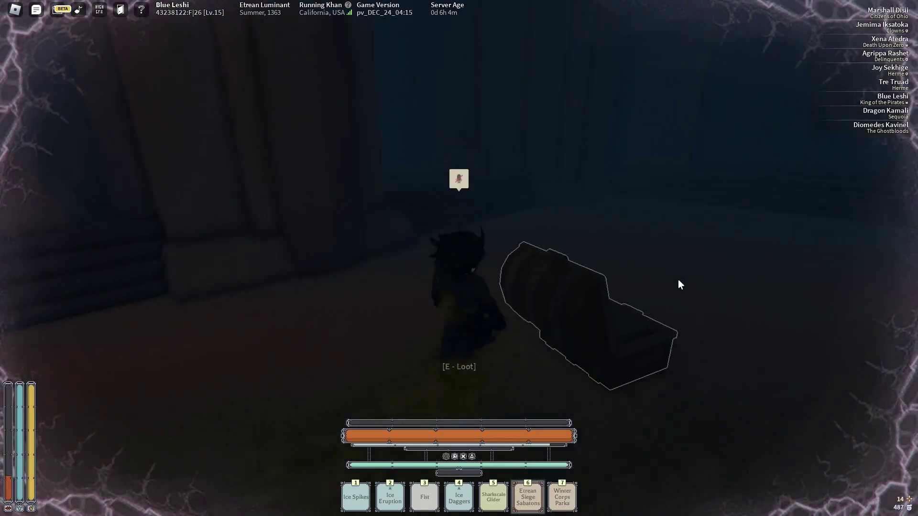
{"action": "key", "text": "3"}
{"action": "key", "text": "3"}
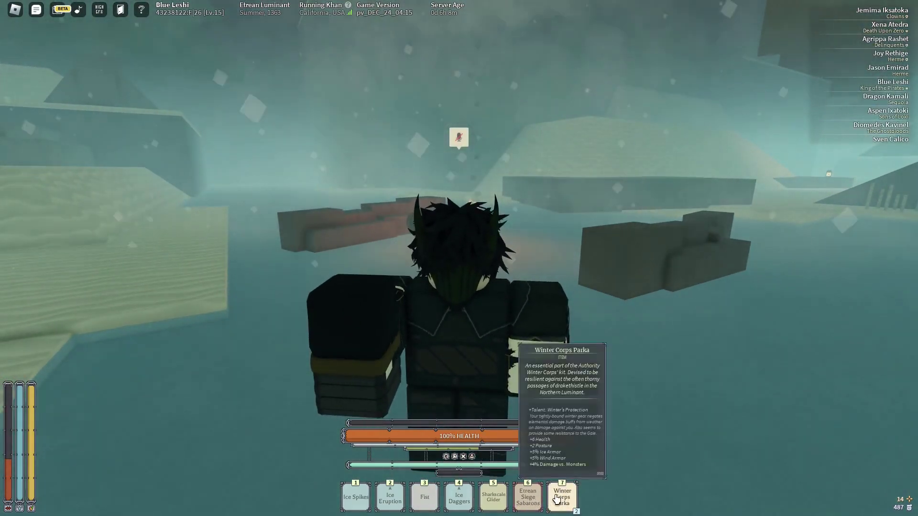
- Equip the Winter Corps Parka and wander between the campfire and the water
{"action": "left_click", "coordinate": [559, 499]}
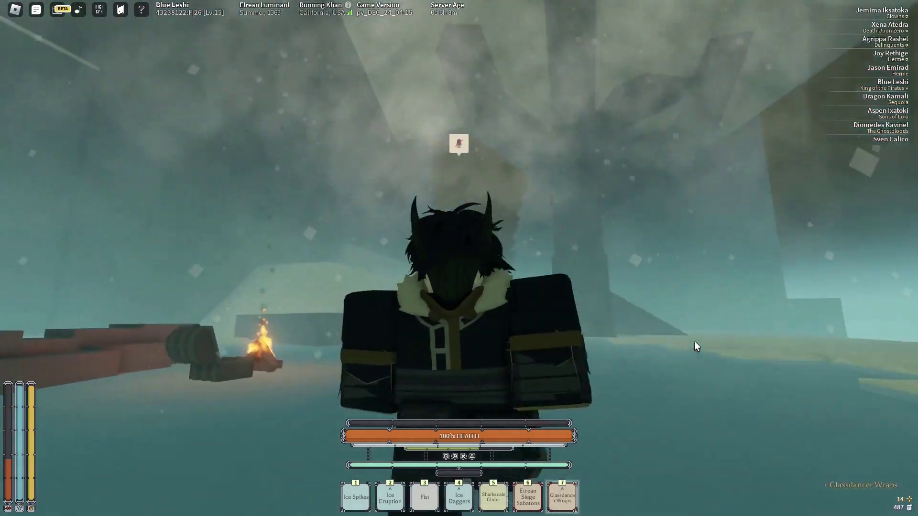
{"action": "key", "text": "Left"}
{"action": "key", "text": "Left"}
{"action": "key", "text": "w"}
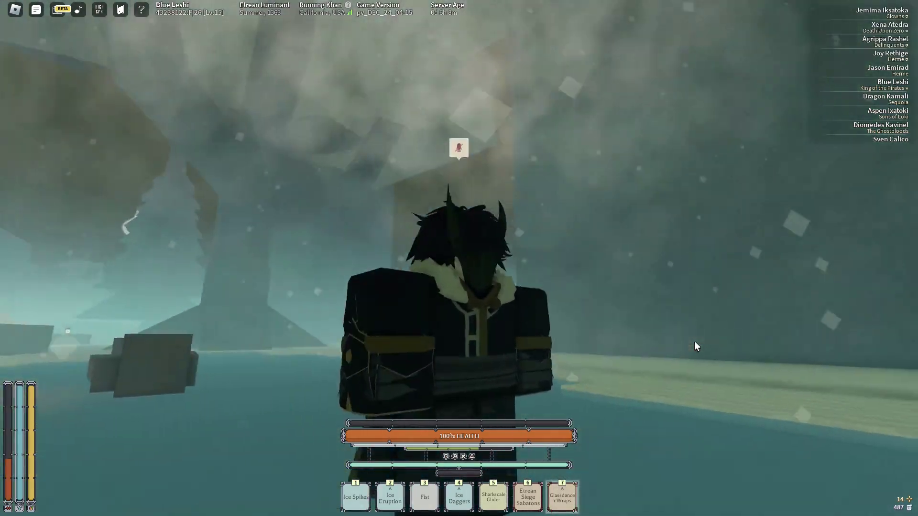
{"action": "key", "text": "s"}
{"action": "key", "text": "w"}
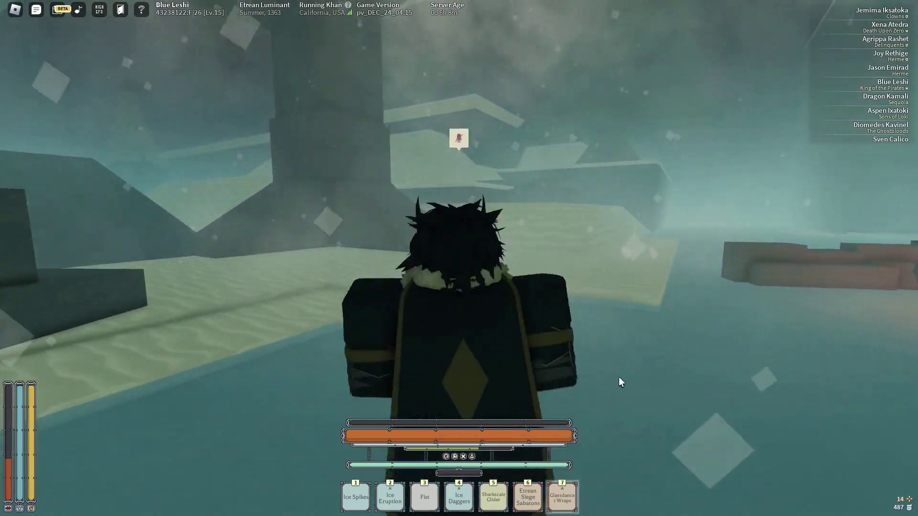
{"action": "scroll", "coordinate": [619, 376], "scroll_direction": "down", "scroll_amount": 3}
{"action": "key", "text": "s"}
{"action": "key", "text": "Left"}
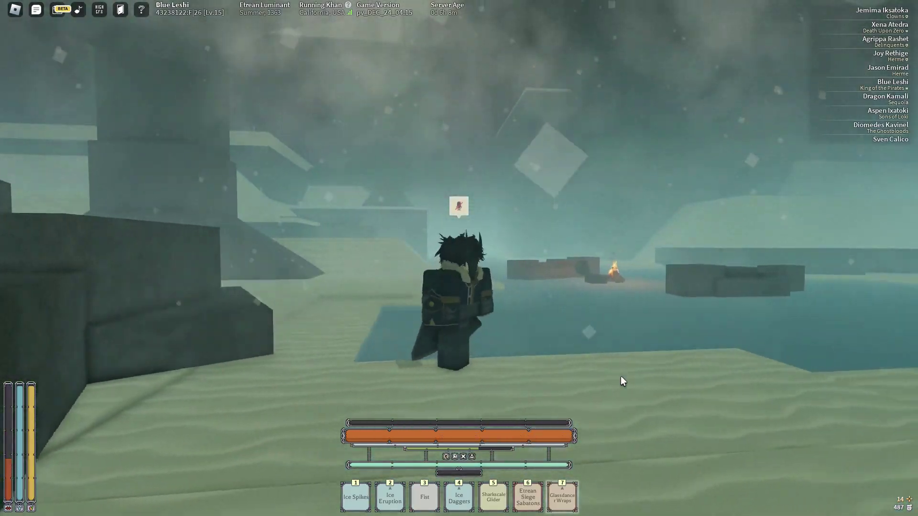
{"action": "scroll", "coordinate": [686, 261], "scroll_direction": "up", "scroll_amount": 3}
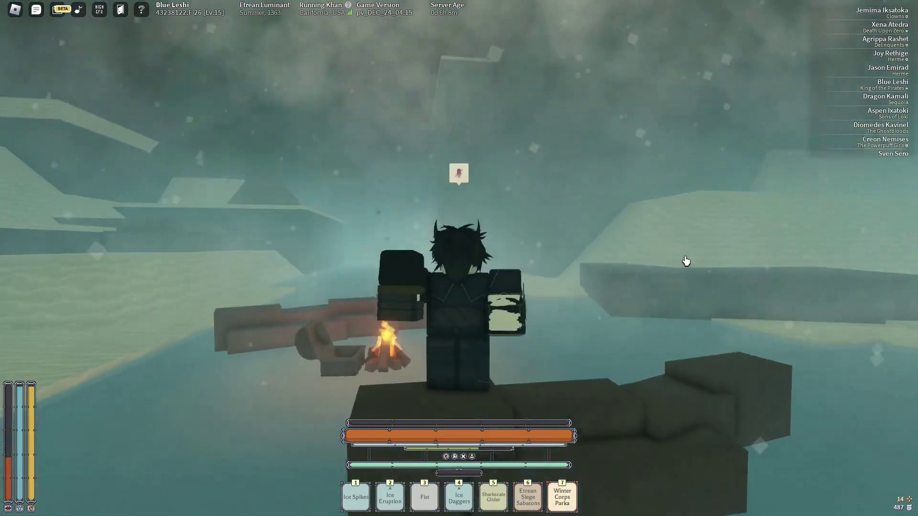
- Wade toward the tower, turn back to the campfire rocks and step into the water
{"action": "key", "text": "w"}
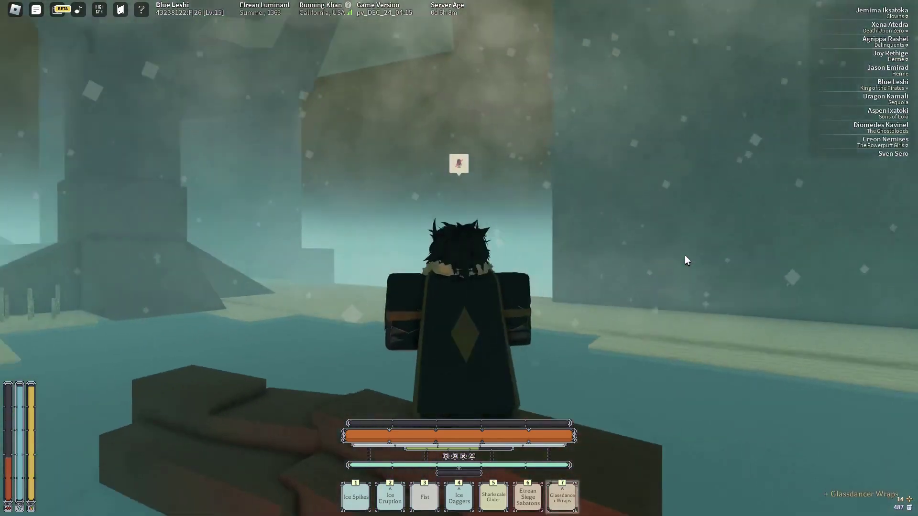
{"action": "key", "text": "w"}
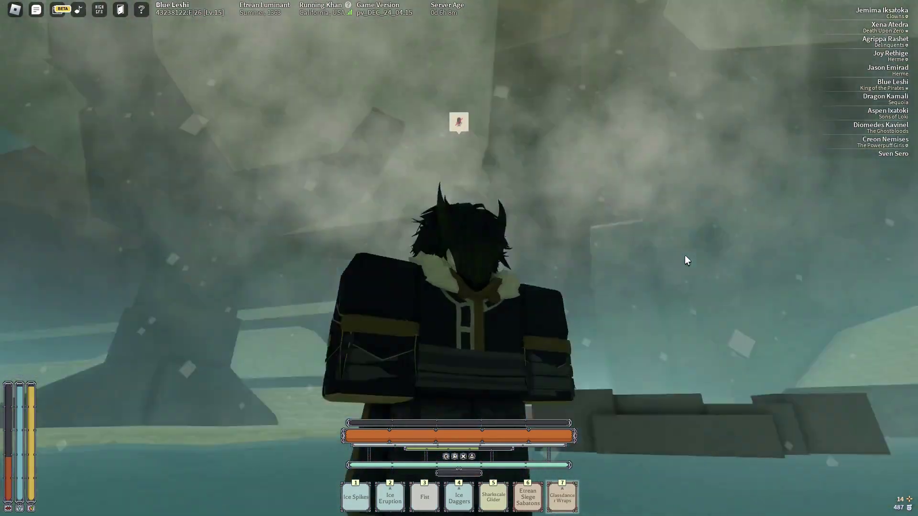
{"action": "key", "text": "s"}
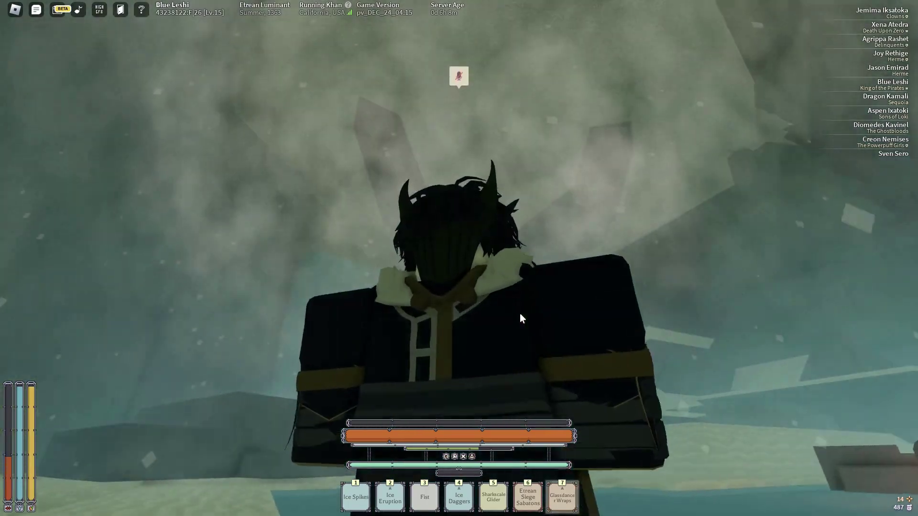
{"action": "scroll", "coordinate": [520, 319], "scroll_direction": "down", "scroll_amount": 5}
{"action": "key", "text": "3"}
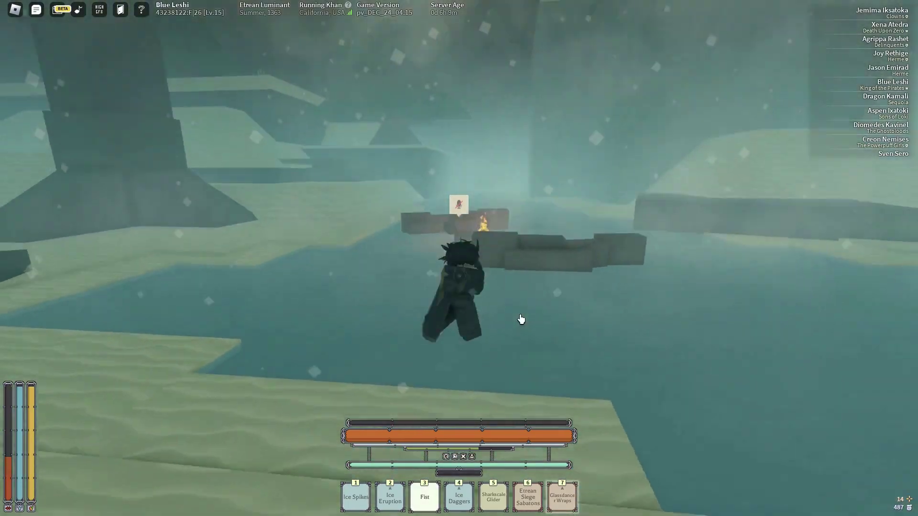
{"action": "key", "text": "w"}
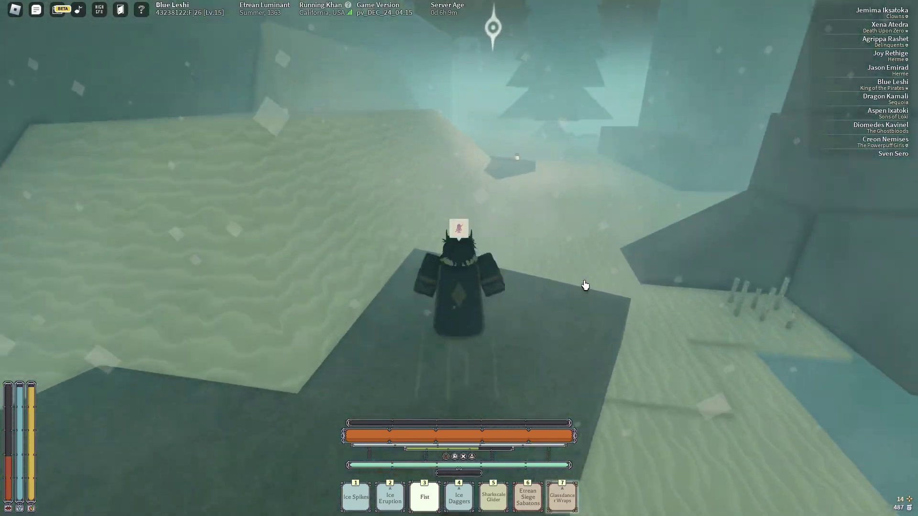
- Check the inventory, then drop under the rock and walk out onto open sand
{"action": "key", "text": "grave"}
{"action": "key", "text": "w"}
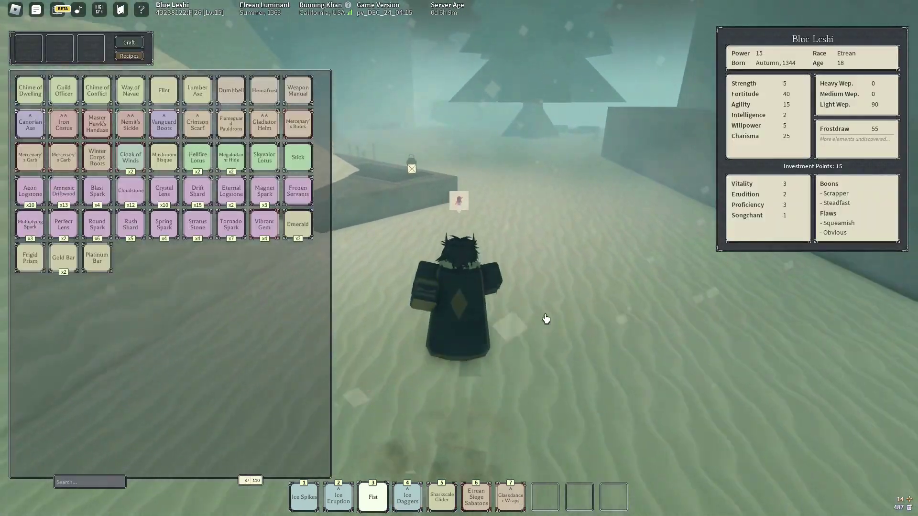
{"action": "key", "text": "grave"}
{"action": "key", "text": "w"}
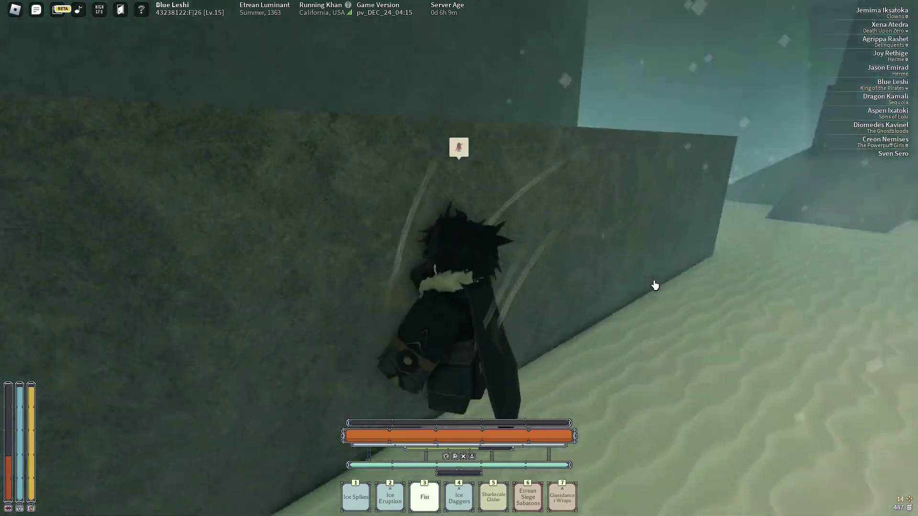
{"action": "key", "text": "w"}
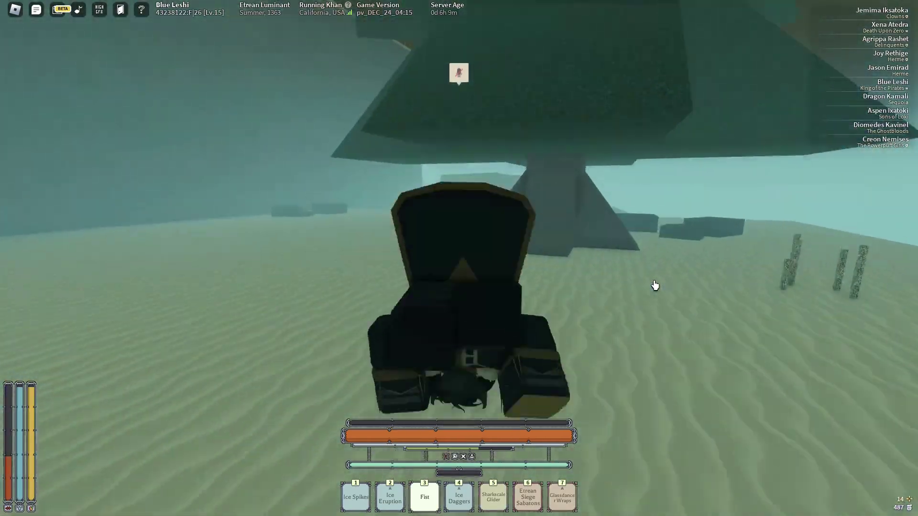
{"action": "key", "text": "w"}
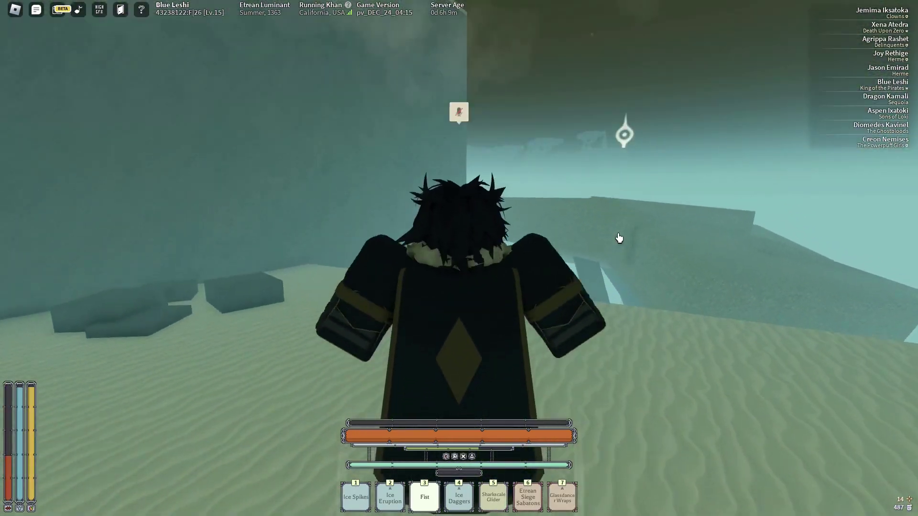
- Board the red-sailed boat, glance at the inventory, then leave the boat in open water
{"action": "key", "text": "space"}
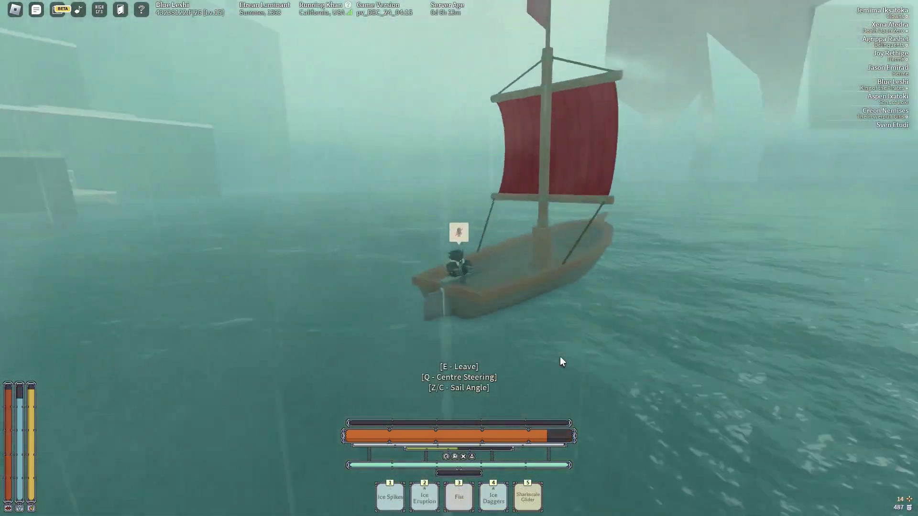
{"action": "scroll", "coordinate": [637, 329], "scroll_direction": "up", "scroll_amount": 5}
{"action": "scroll", "coordinate": [637, 329], "scroll_direction": "up", "scroll_amount": 3}
{"action": "key", "text": "Tab"}
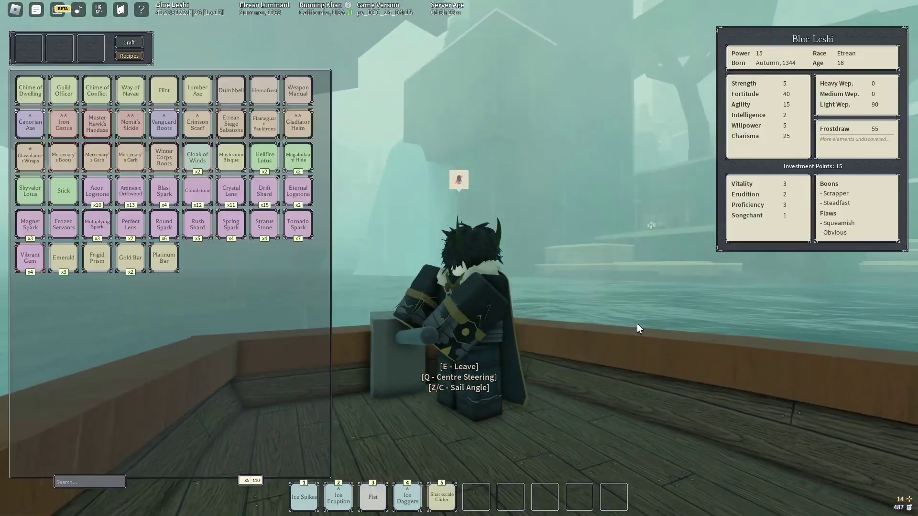
{"action": "key", "text": "Tab"}
{"action": "scroll", "coordinate": [637, 329], "scroll_direction": "up", "scroll_amount": 4}
{"action": "scroll", "coordinate": [637, 329], "scroll_direction": "down", "scroll_amount": 3}
{"action": "scroll", "coordinate": [637, 329], "scroll_direction": "down", "scroll_amount": 3}
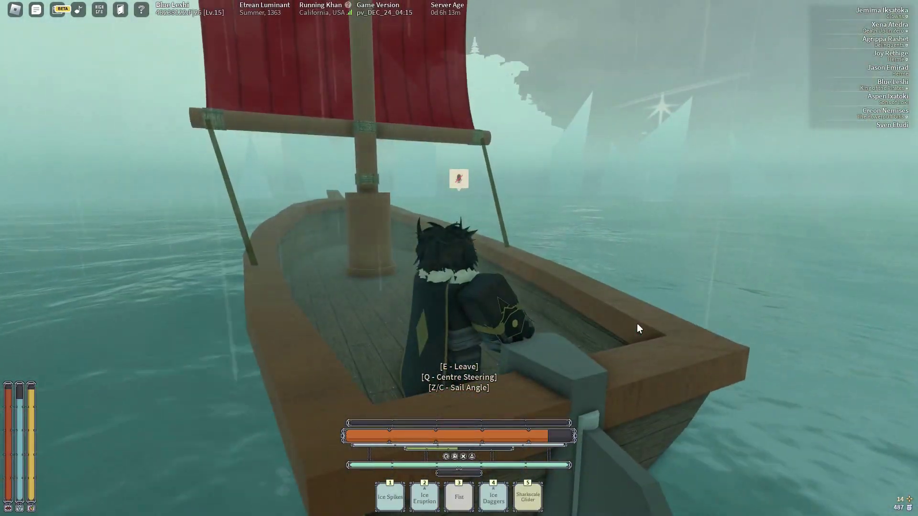
{"action": "scroll", "coordinate": [637, 328], "scroll_direction": "down", "scroll_amount": 3}
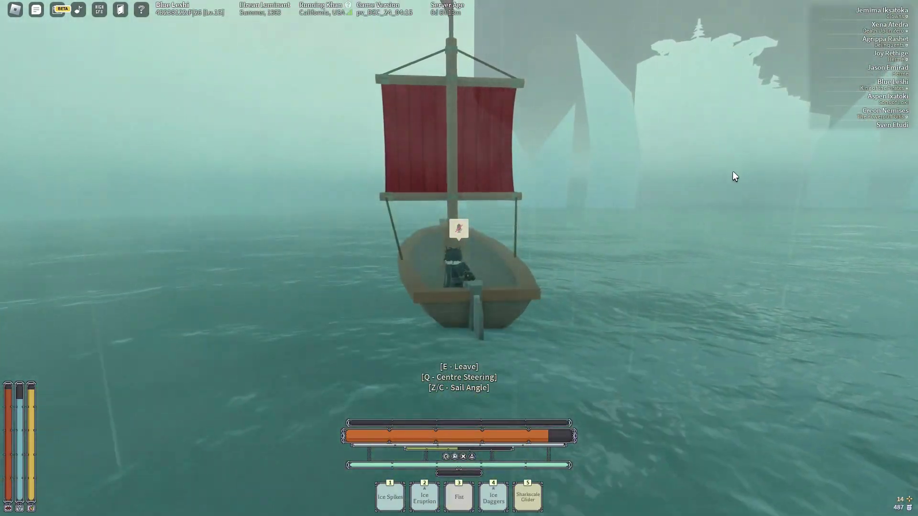
{"action": "scroll", "coordinate": [732, 172], "scroll_direction": "up", "scroll_amount": 3}
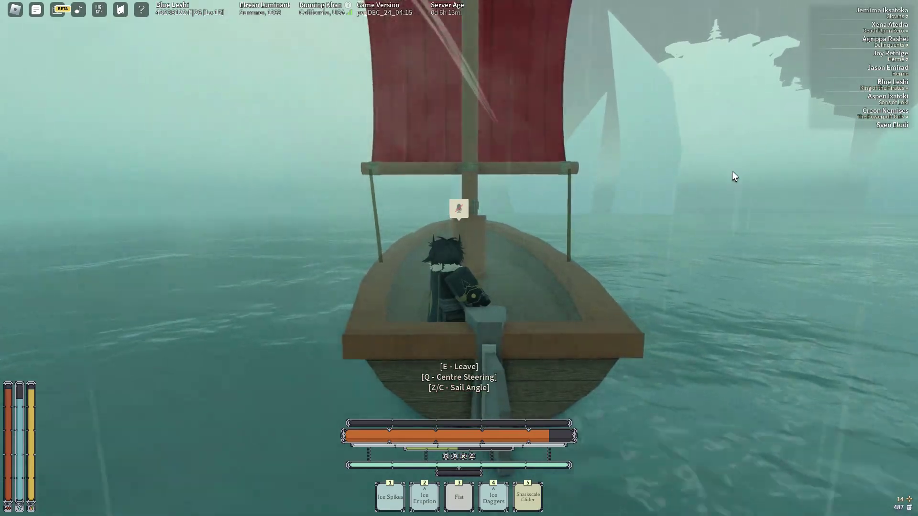
{"action": "key", "text": "Tab"}
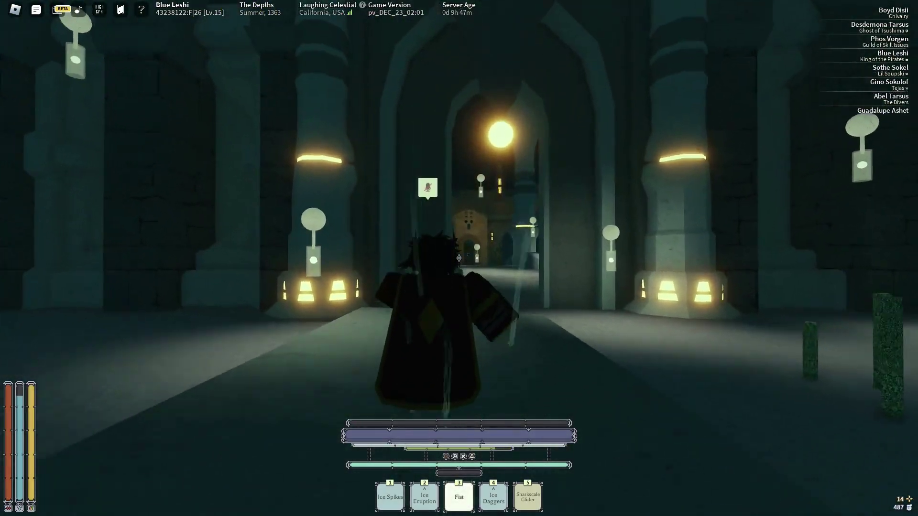
- Cross the Castle Light bridge and pass through the gate onto the castle steps
{"action": "key", "text": "w"}
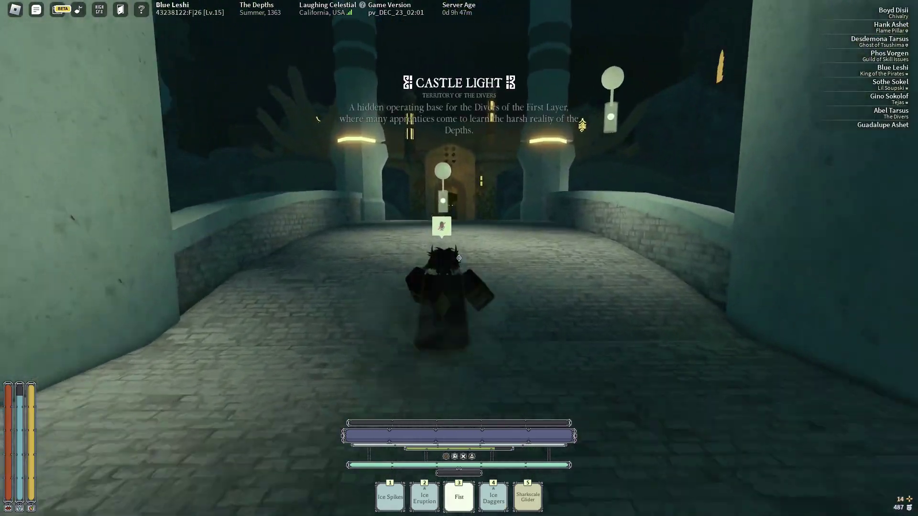
{"action": "key", "text": "w"}
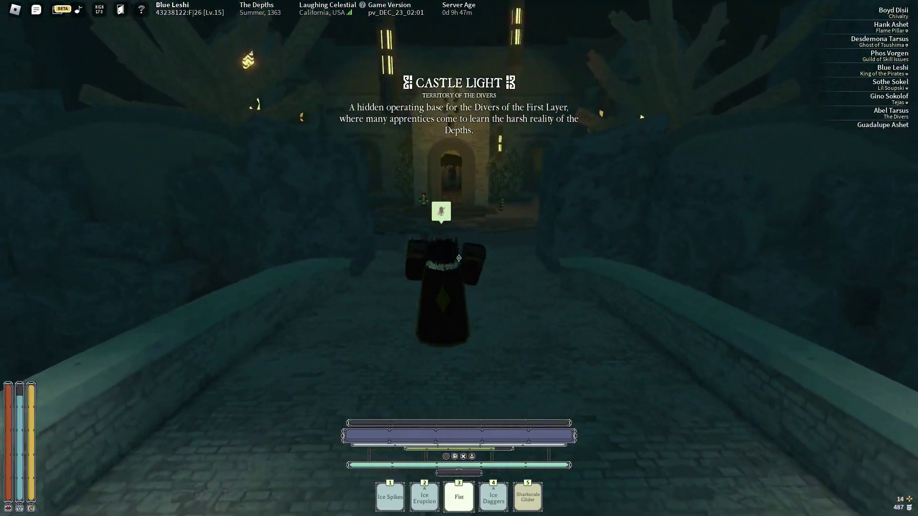
{"action": "key", "text": "w"}
{"action": "key", "text": "w"}
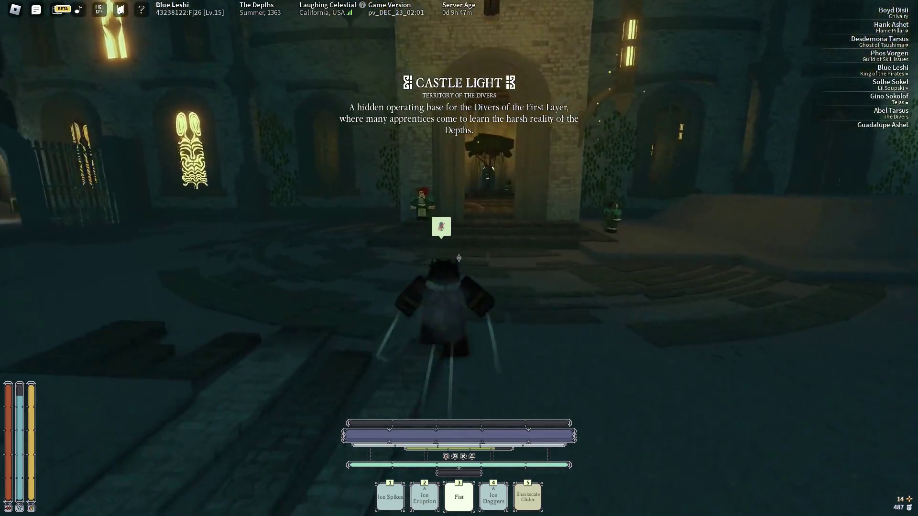
{"action": "key", "text": "w"}
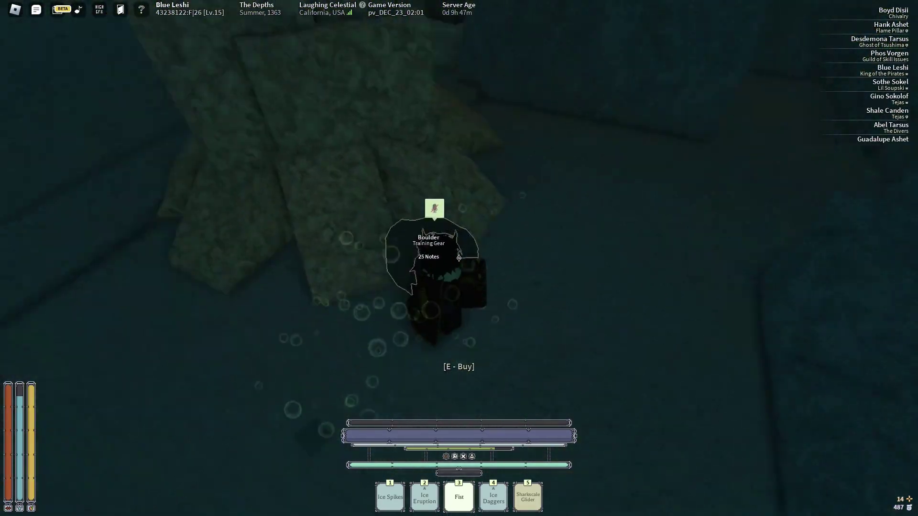
{"action": "key", "text": "w"}
{"action": "key", "text": "w"}
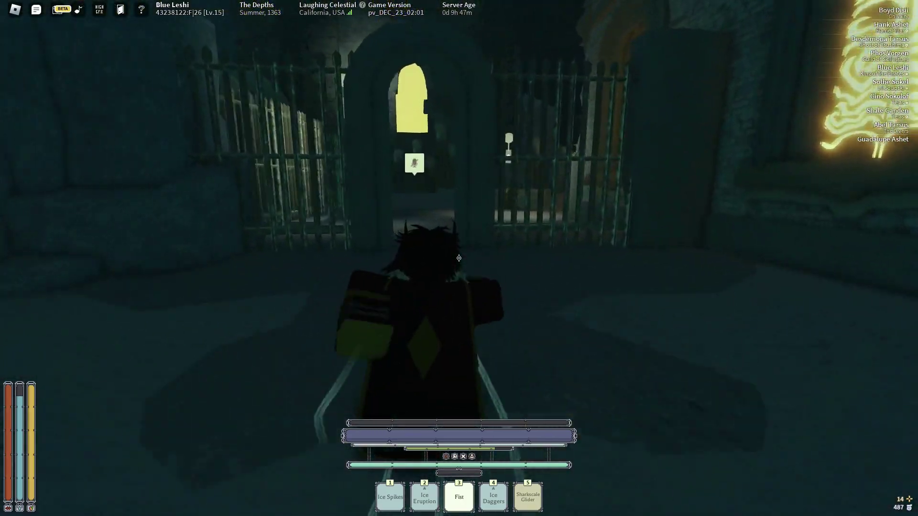
- Walk past the mossy gravestone and pillars into the bright stone shaft
{"action": "key", "text": "w"}
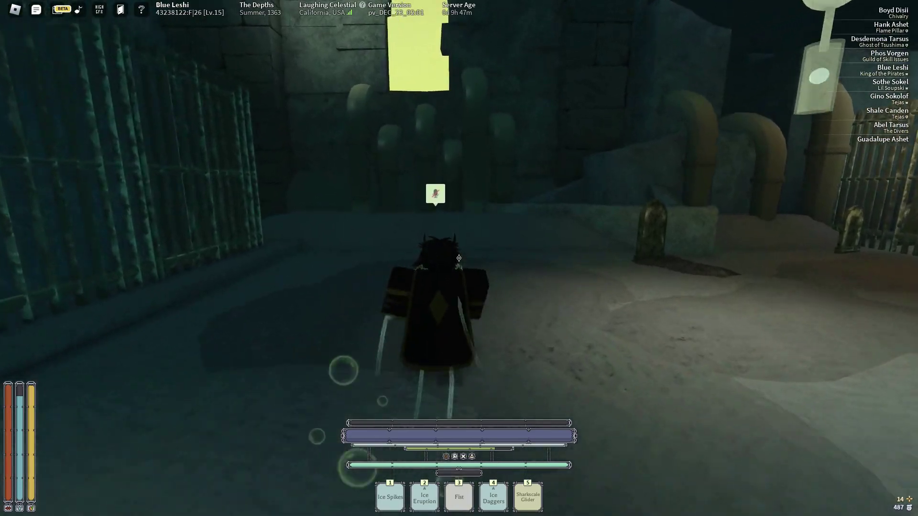
{"action": "key", "text": "w"}
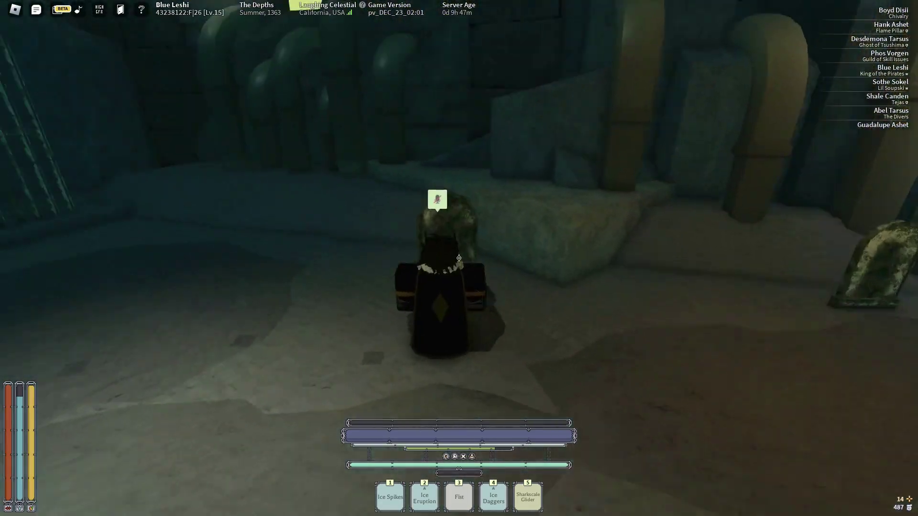
{"action": "key", "text": "w"}
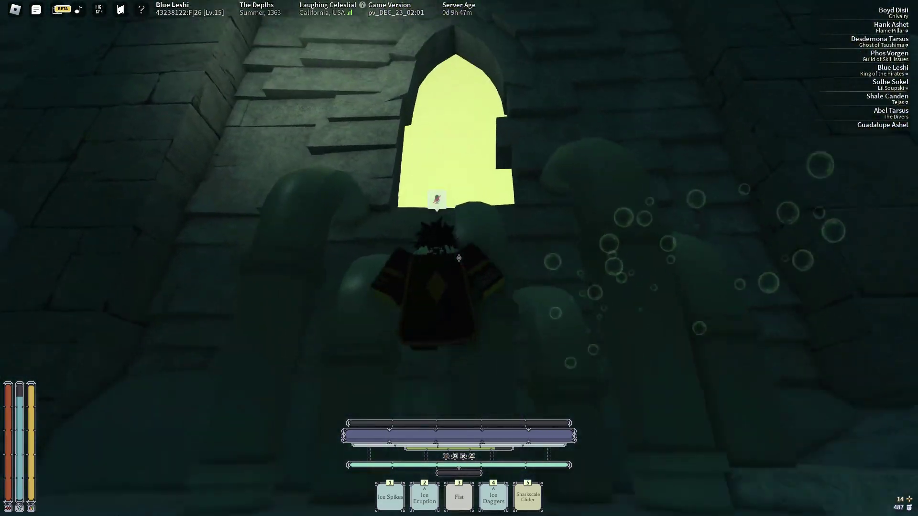
{"action": "key", "text": "w"}
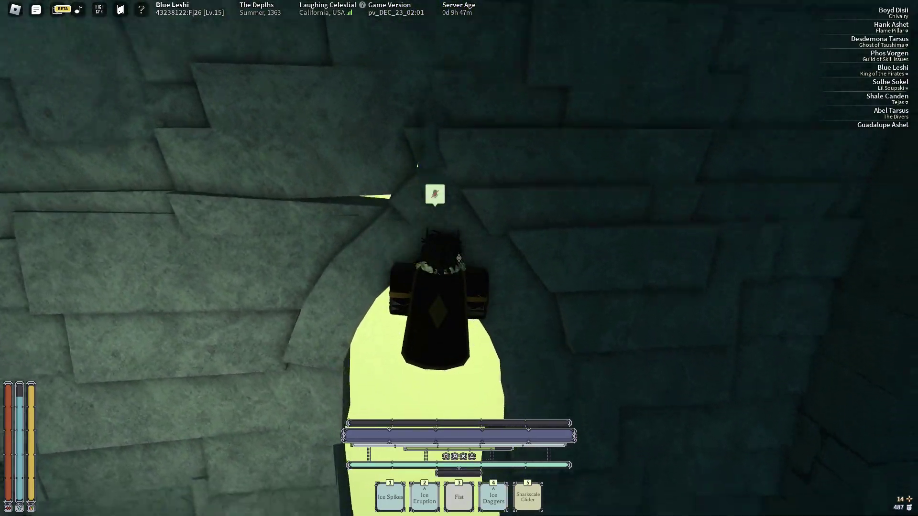
{"action": "key", "text": "w"}
- Check the inventory, walk down the arched hall and jump into the glowing pit
{"action": "key", "text": "grave"}
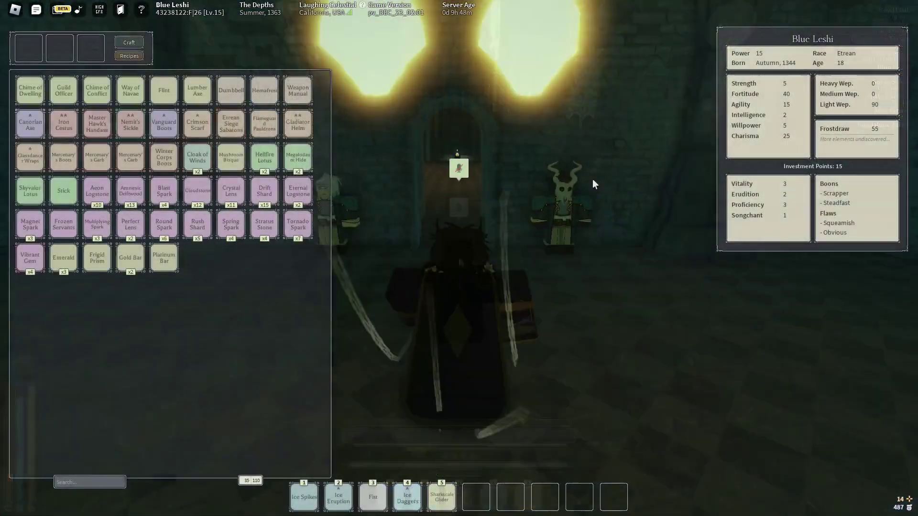
{"action": "key", "text": "grave"}
{"action": "key", "text": "w"}
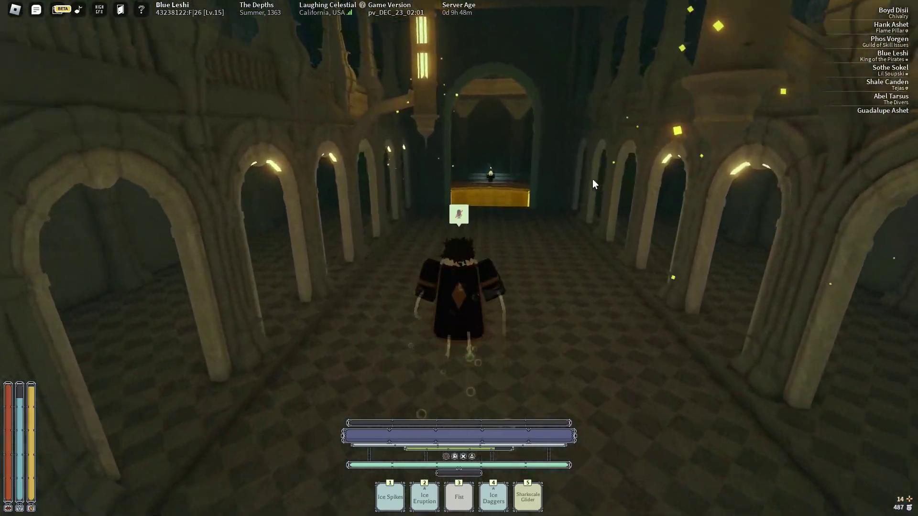
{"action": "key", "text": "w"}
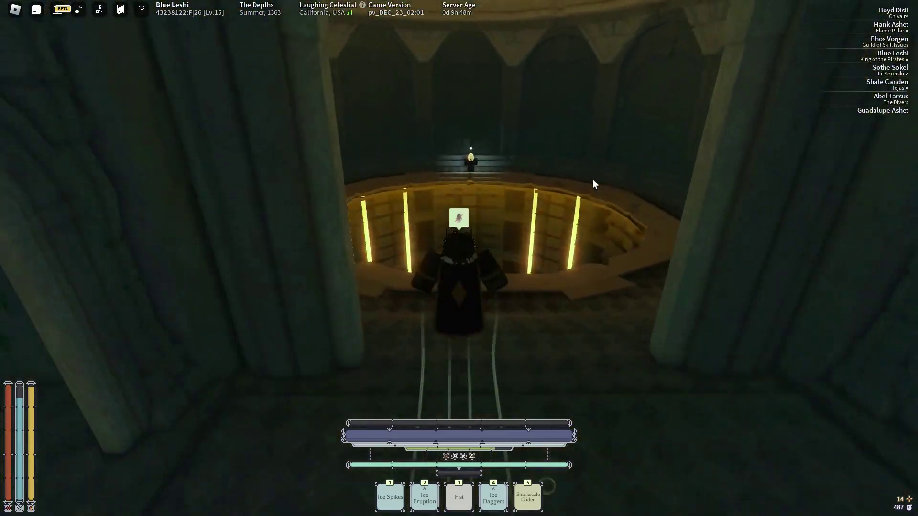
{"action": "key", "text": "w"}
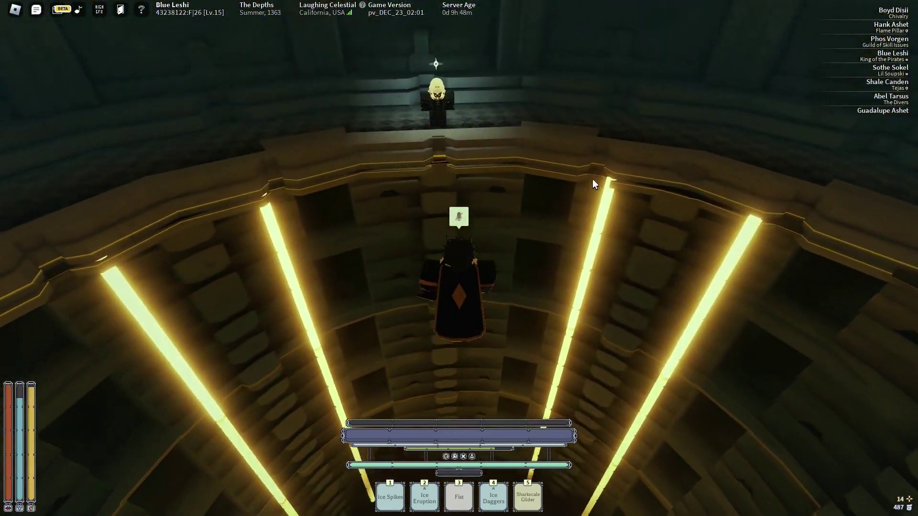
- Talk to Klaris Llfiend and ask her about the Radiant Tones
{"action": "key", "text": "w"}
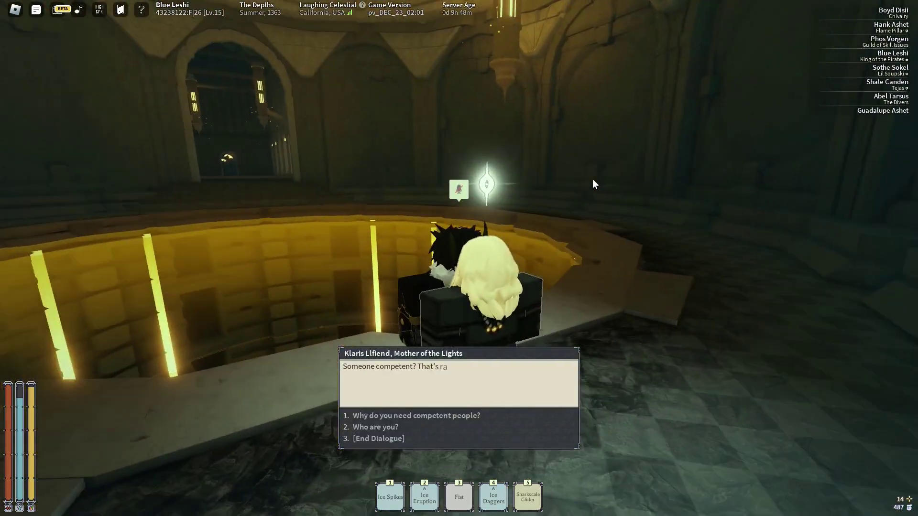
{"action": "key", "text": "2"}
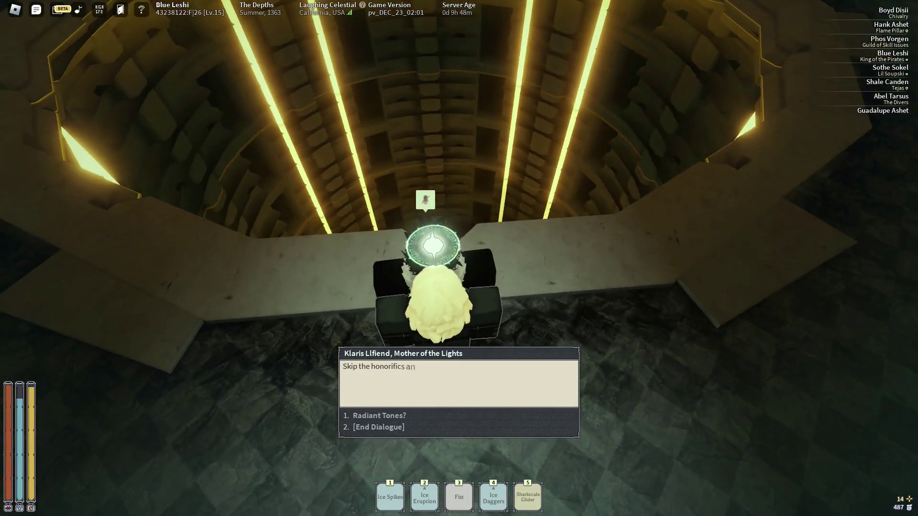
{"action": "key", "text": "1"}
{"action": "key", "text": "1"}
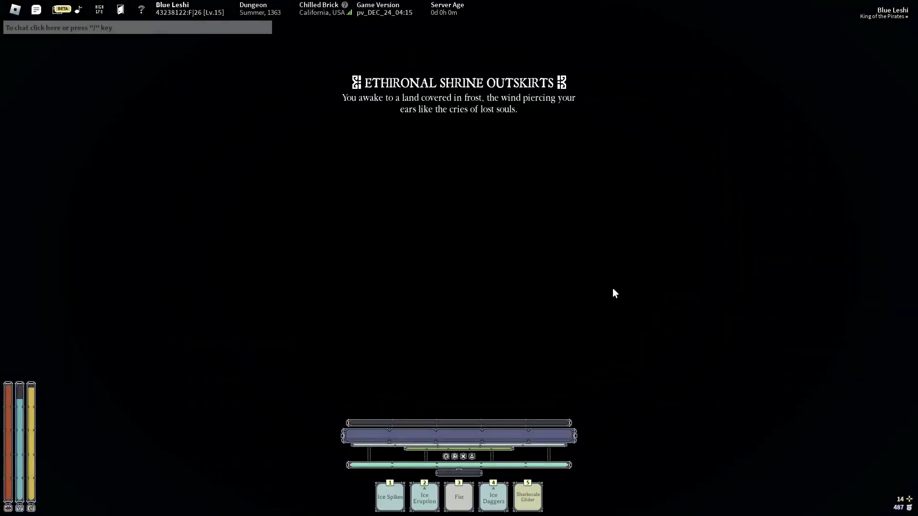
- Run through the snowy canyon, glancing at the inventory along the way
{"action": "key", "text": "grave"}
{"action": "key", "text": "grave"}
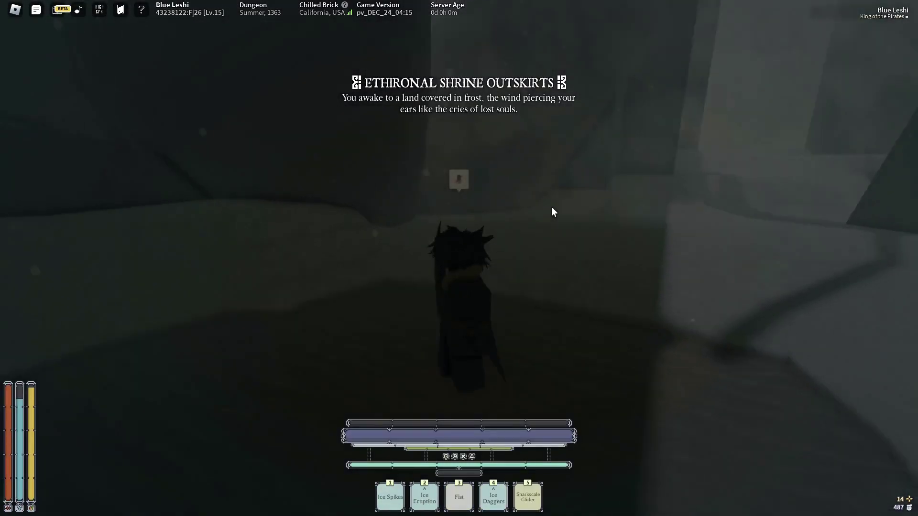
{"action": "key", "text": "w"}
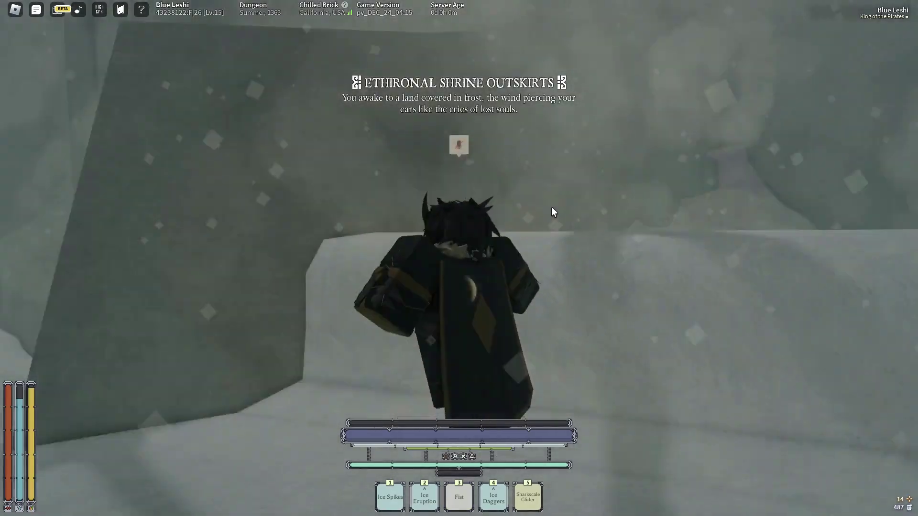
{"action": "key", "text": "w"}
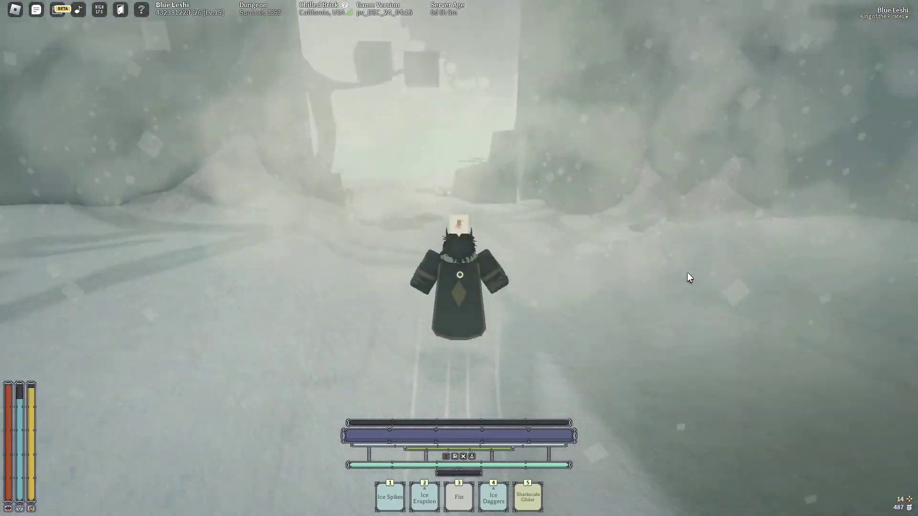
{"action": "key", "text": "grave"}
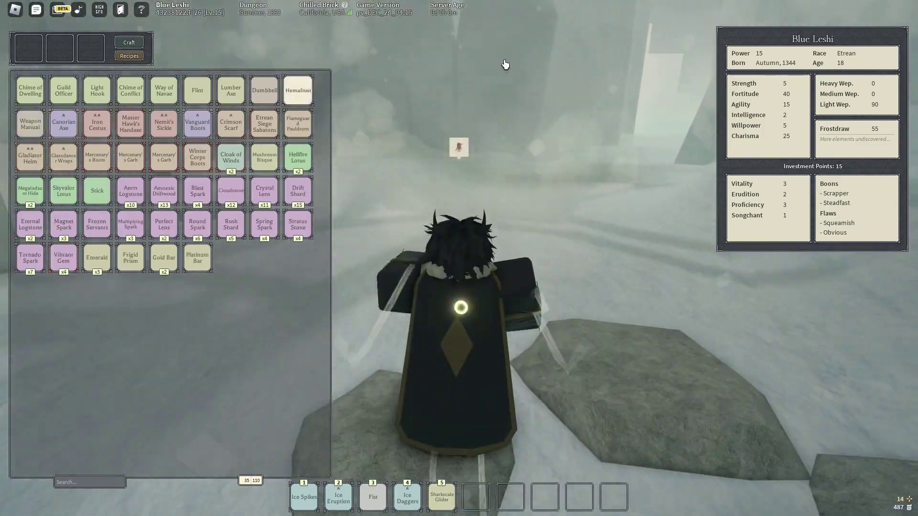
{"action": "key", "text": "grave"}
{"action": "key", "text": "w"}
{"action": "key", "text": "w"}
{"action": "key", "text": "w"}
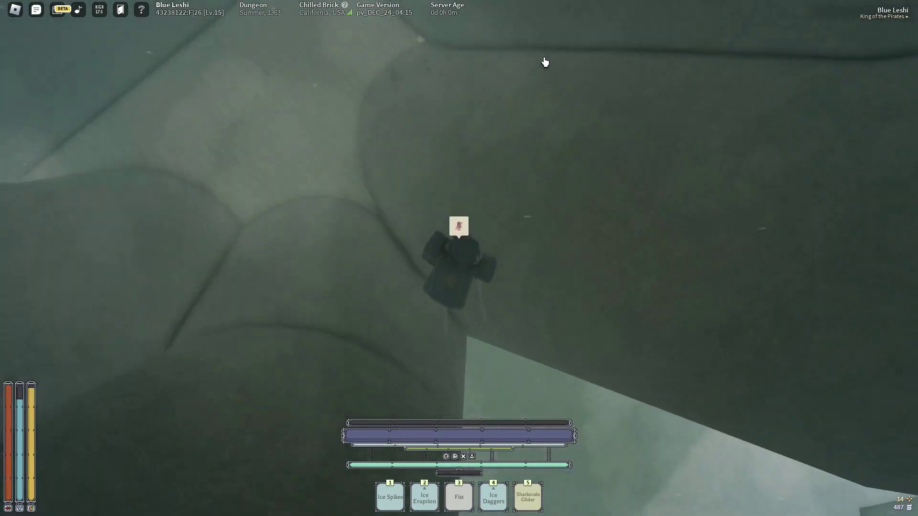
- Raise Frostdraw from 55 to 60 in the character menus and return to the game
{"action": "key", "text": "grave"}
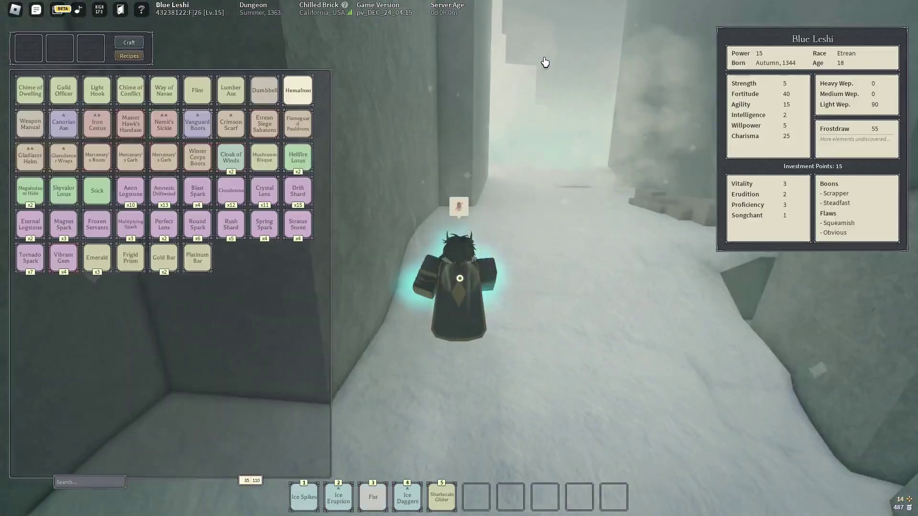
{"action": "key", "text": "grave"}
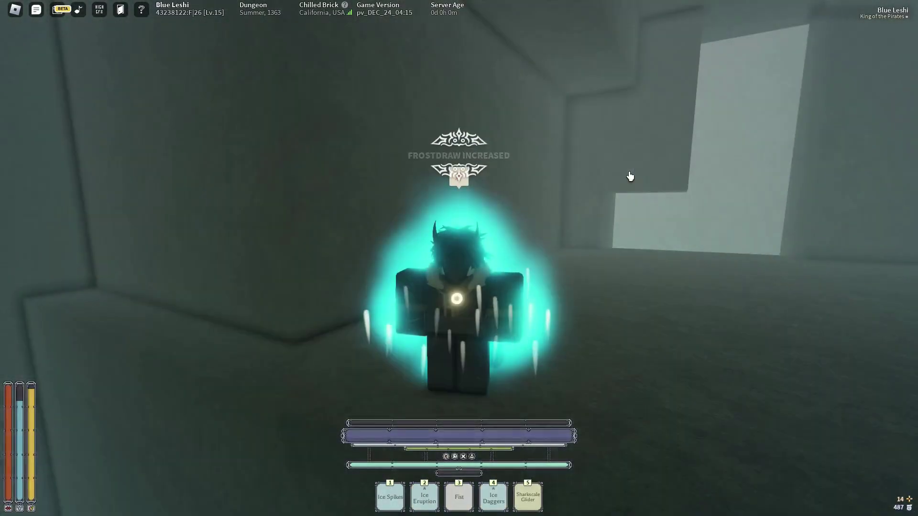
{"action": "key", "text": "grave"}
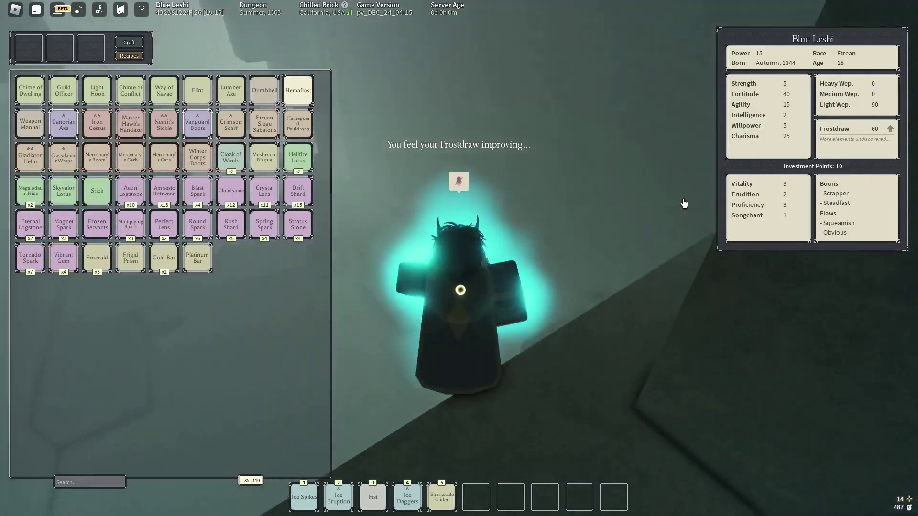
{"action": "key", "text": "grave"}
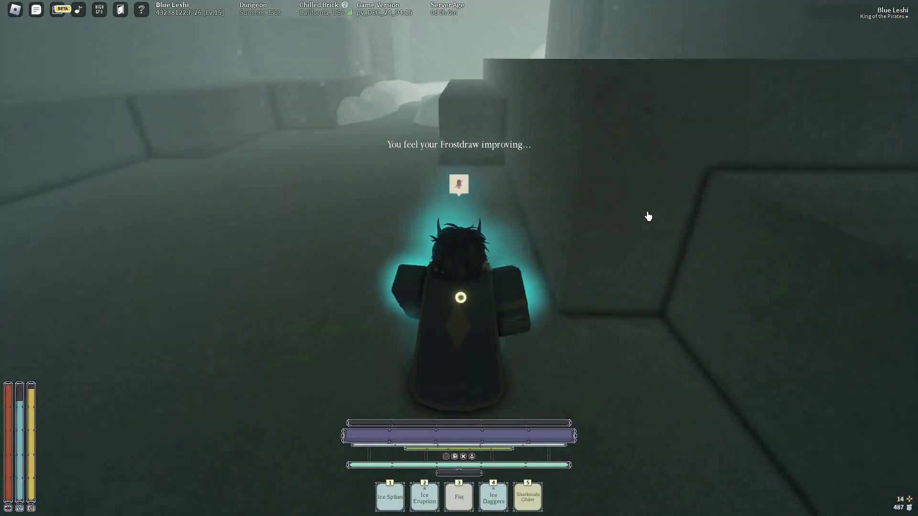
- Equip bare fists, cross the snowy clearing and climb onto the top of the wall
{"action": "key", "text": "3"}
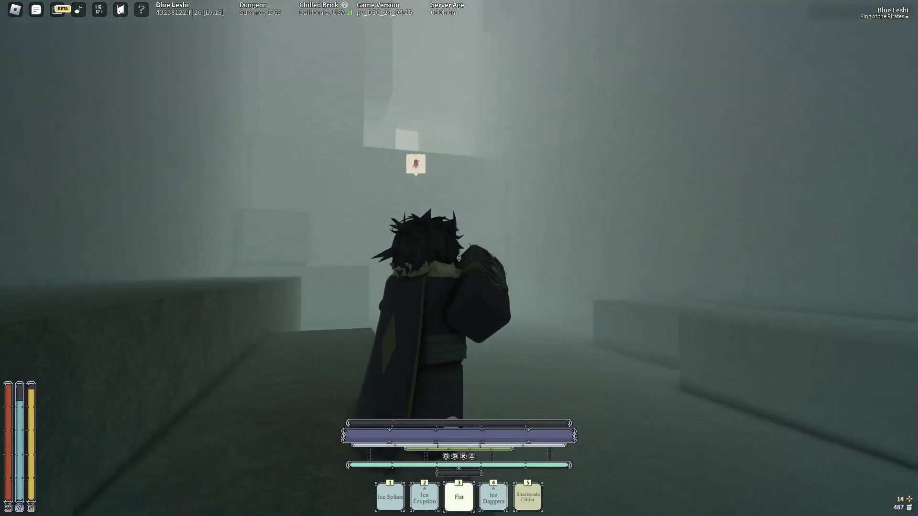
{"action": "key", "text": "w"}
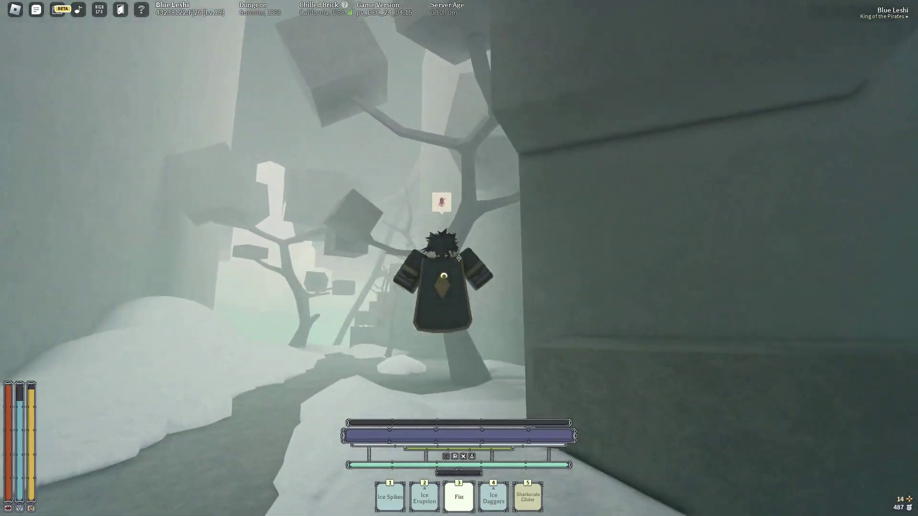
{"action": "key", "text": "w"}
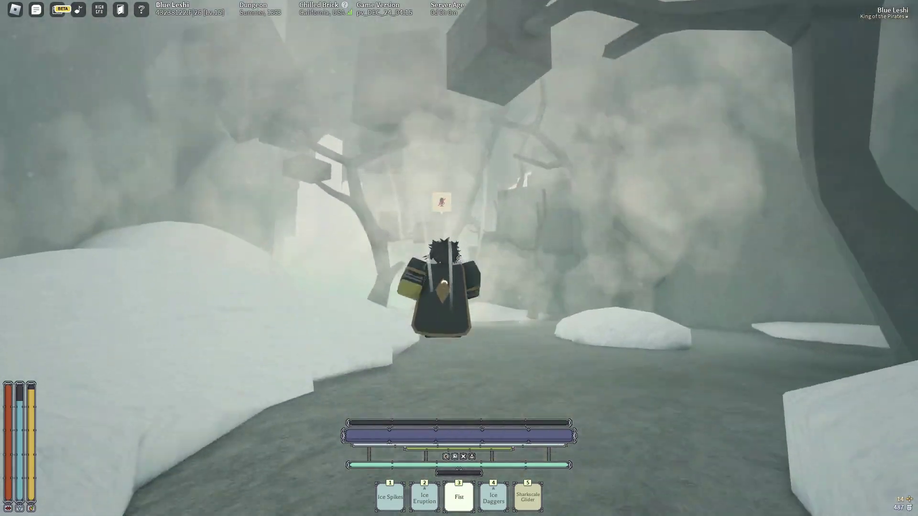
{"action": "key", "text": "w"}
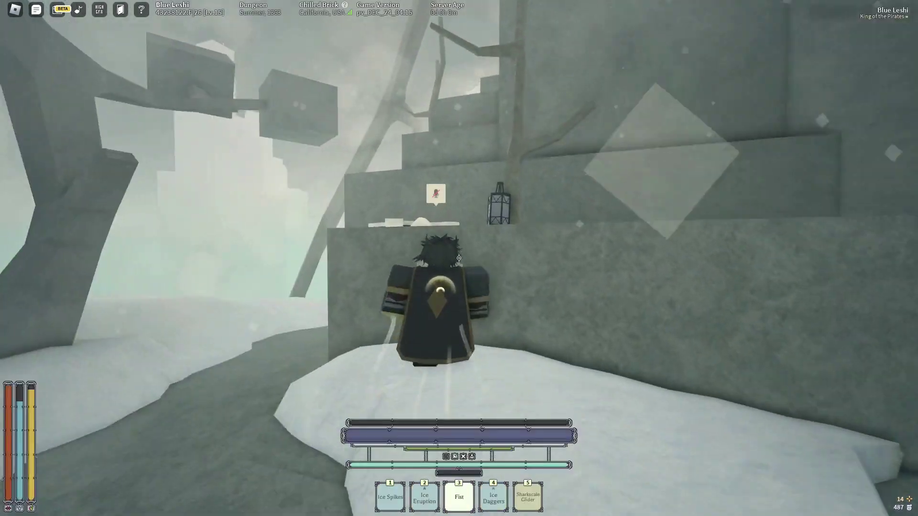
{"action": "key", "text": "w"}
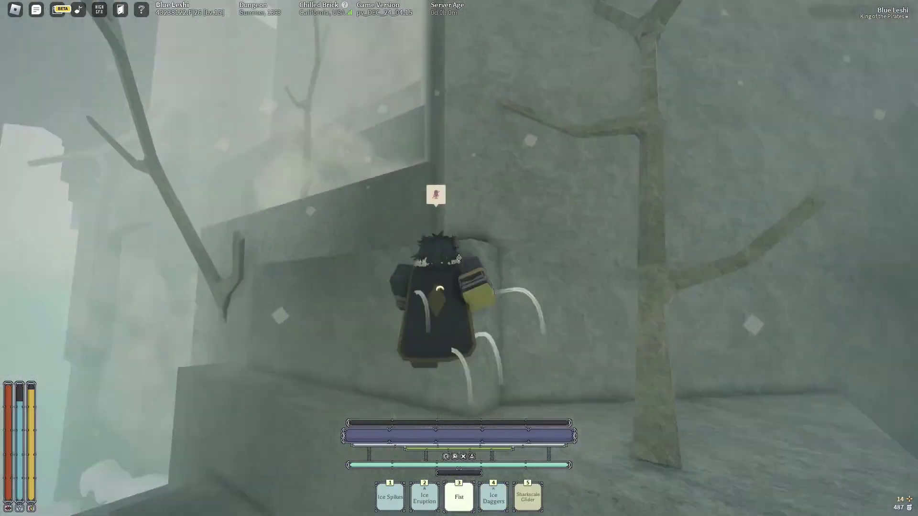
{"action": "key", "text": "space"}
{"action": "key", "text": "space"}
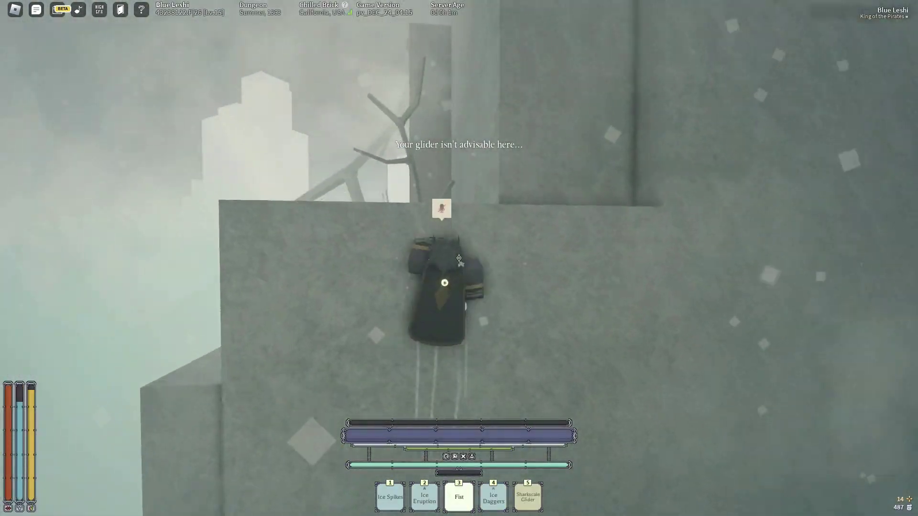
- Climb the next rock wall and walk along the ledge to the round hut
{"action": "key", "text": "w"}
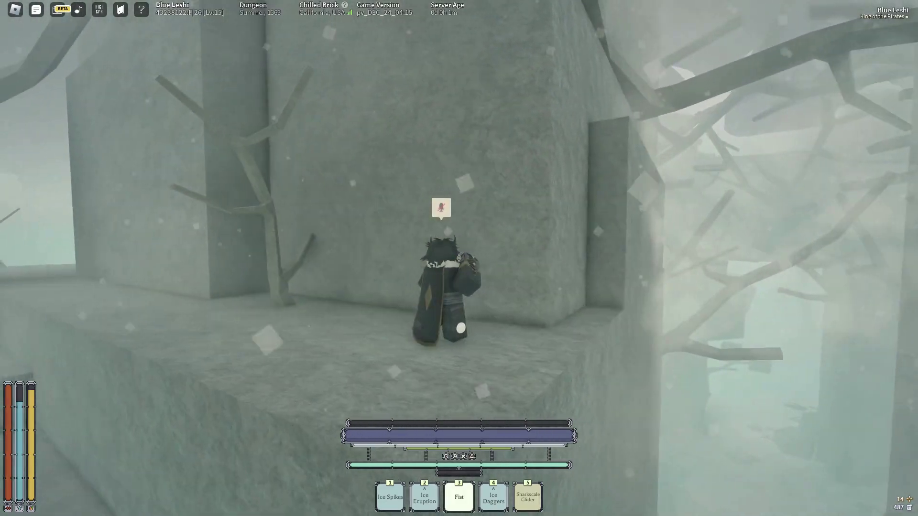
{"action": "key", "text": "space"}
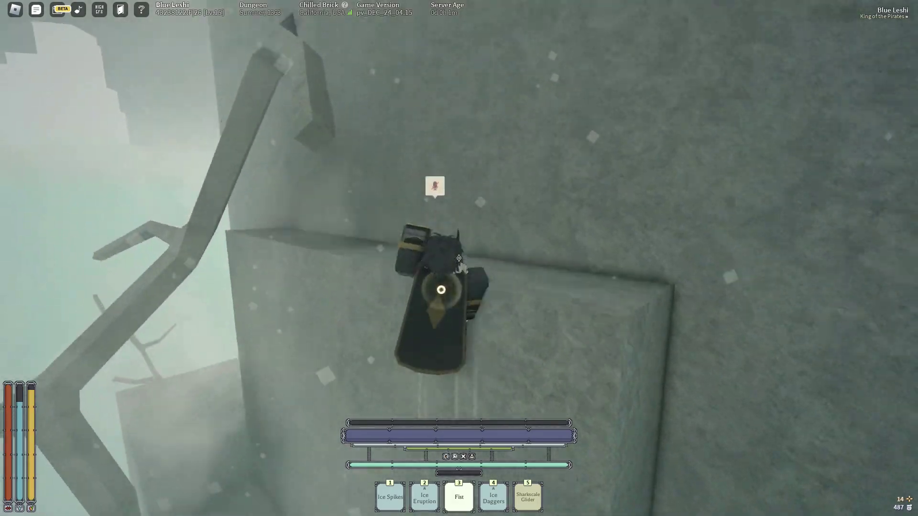
{"action": "key", "text": "w"}
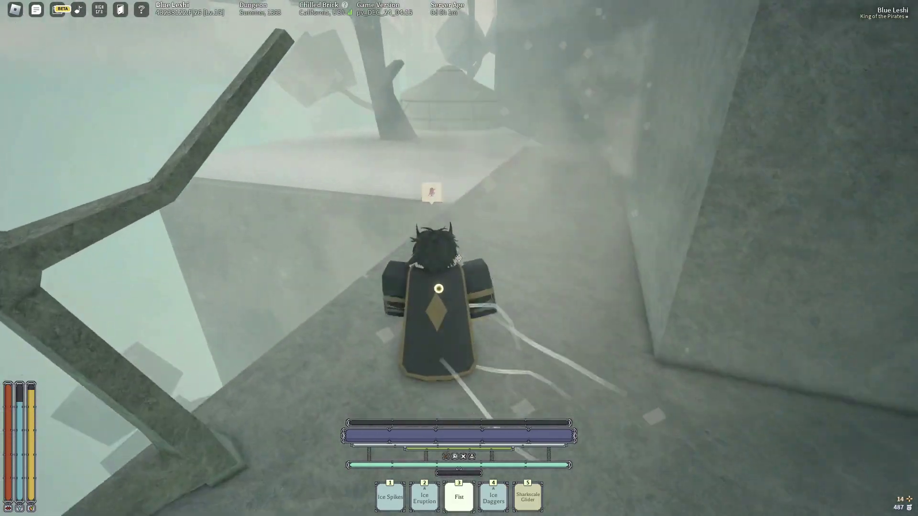
{"action": "key", "text": "w"}
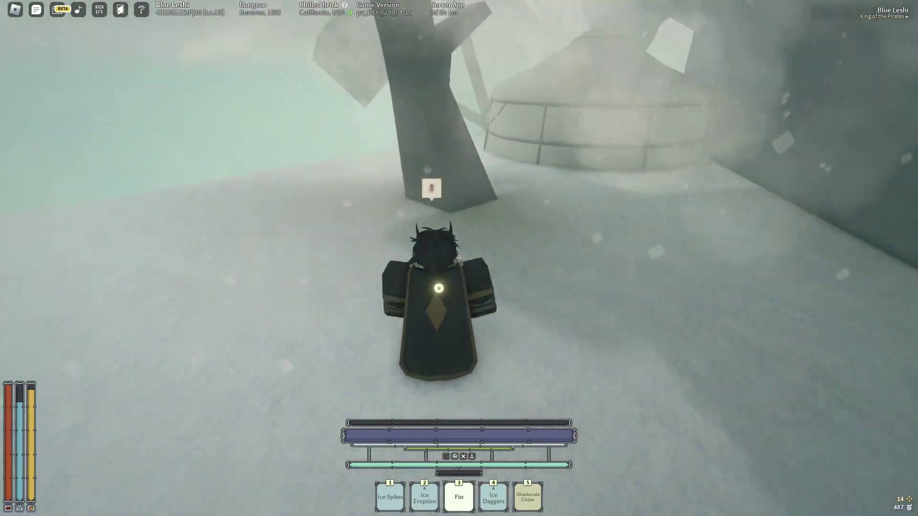
{"action": "key", "text": "w"}
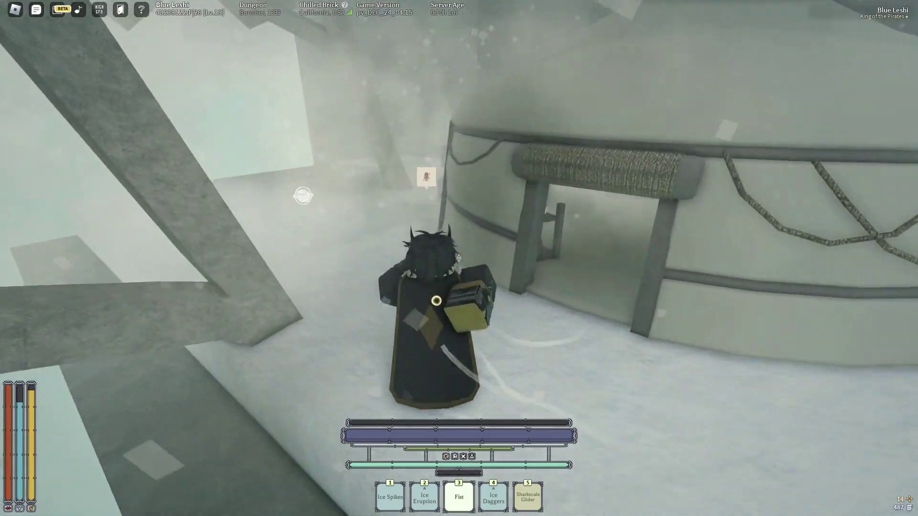
- Pick up the strange glowing object by the hut and dismiss the pickup message
{"action": "key", "text": "w"}
{"action": "left_click", "coordinate": [581, 256]}
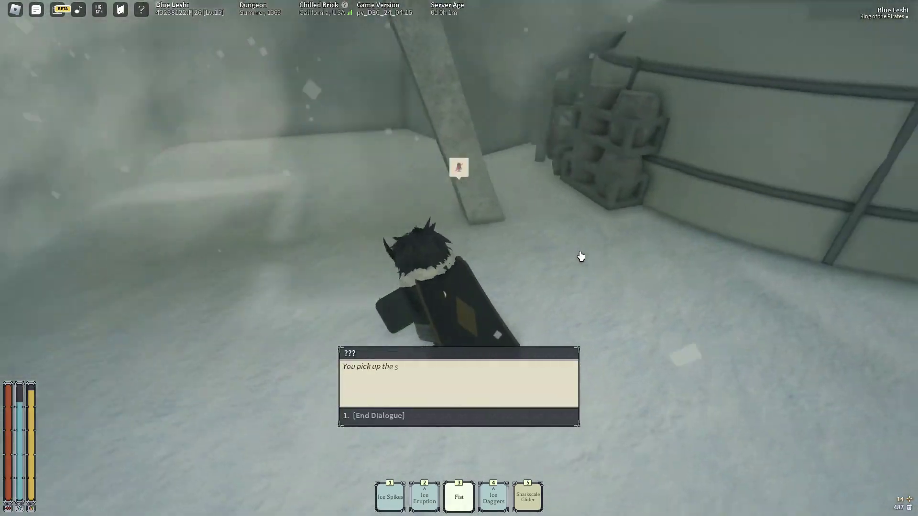
{"action": "key", "text": "d"}
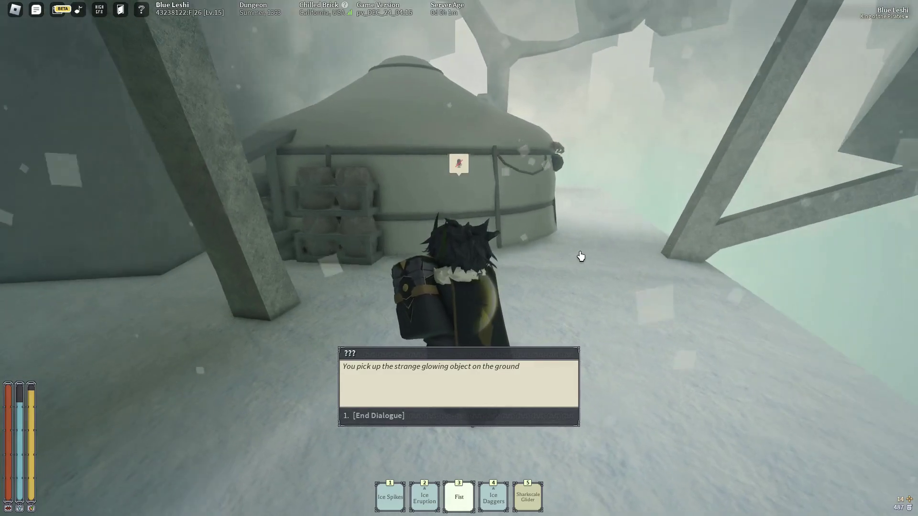
{"action": "key", "text": "1"}
- Attack the pale creature beside the hut with repeated strikes, chasing it into the yurt
{"action": "key", "text": "w"}
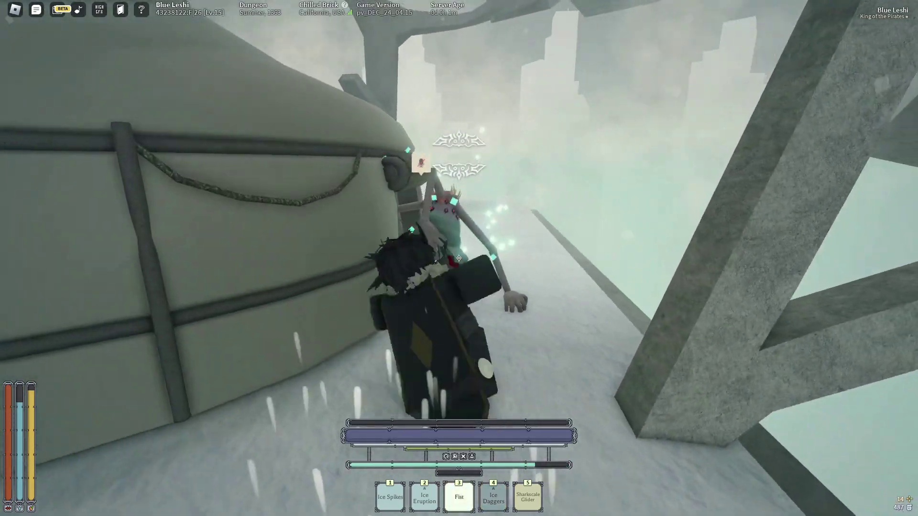
{"action": "left_click", "coordinate": [459, 258]}
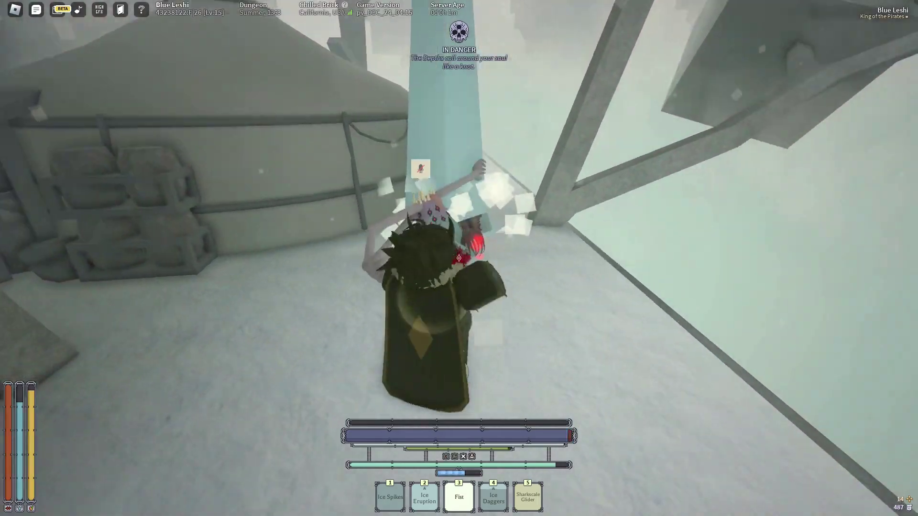
{"action": "left_click", "coordinate": [460, 258]}
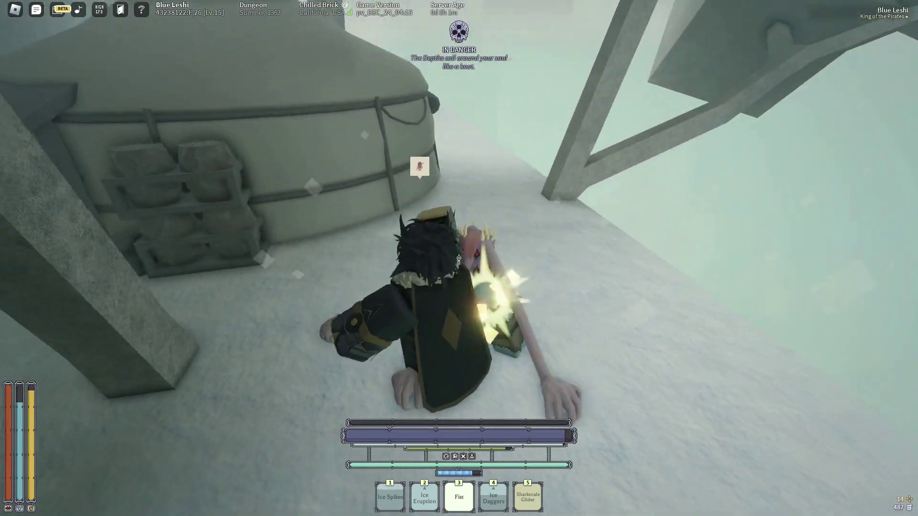
{"action": "left_click", "coordinate": [459, 257]}
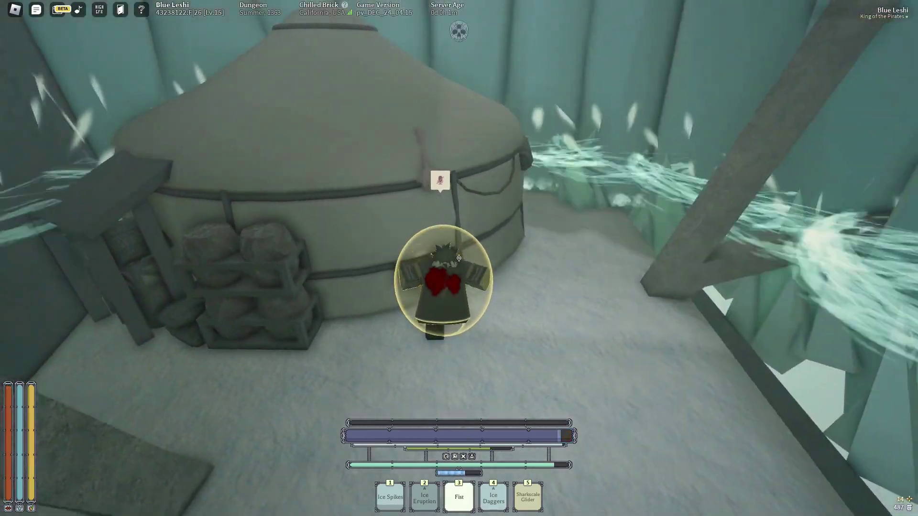
{"action": "key", "text": "w"}
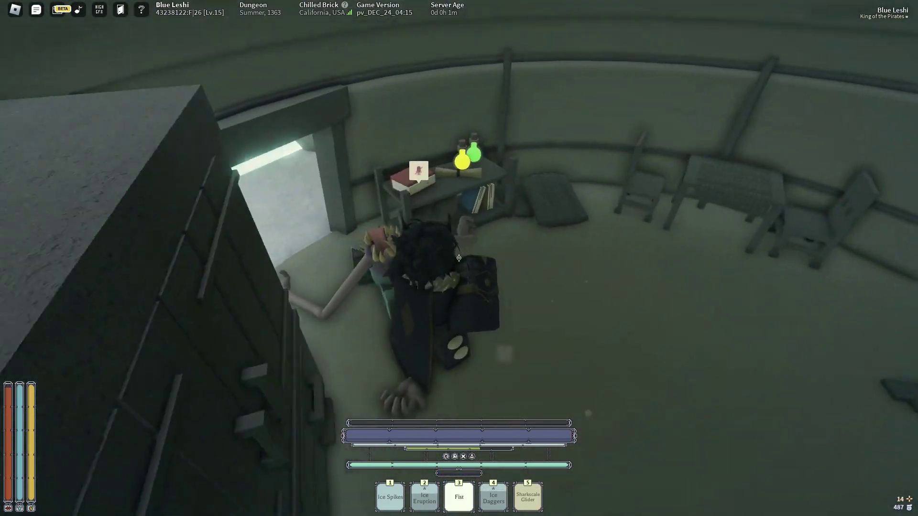
- Lift and drop the downed creature's body, then leave the hut into the snow
{"action": "key", "text": "v"}
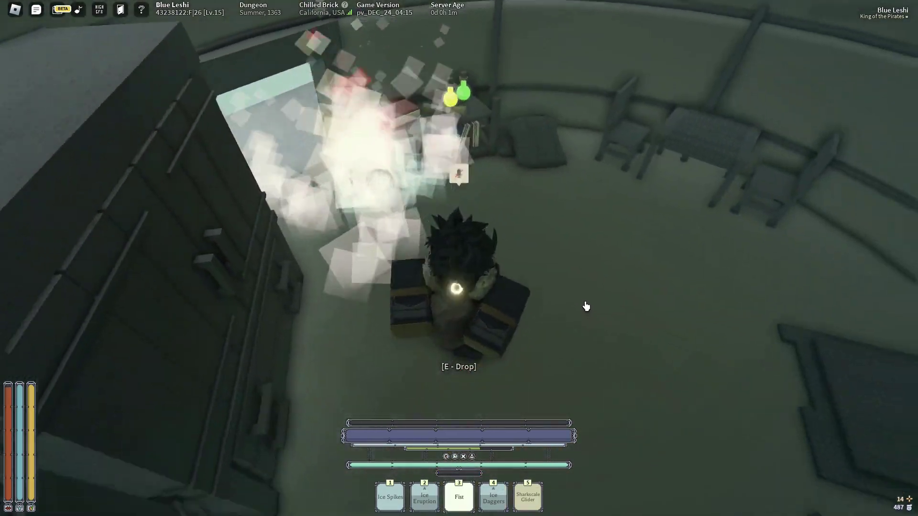
{"action": "key", "text": "e"}
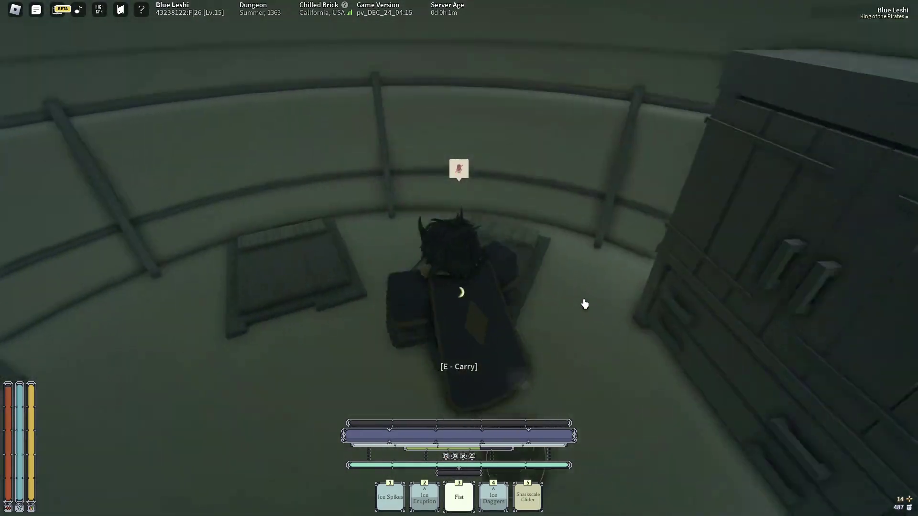
{"action": "key", "text": "w"}
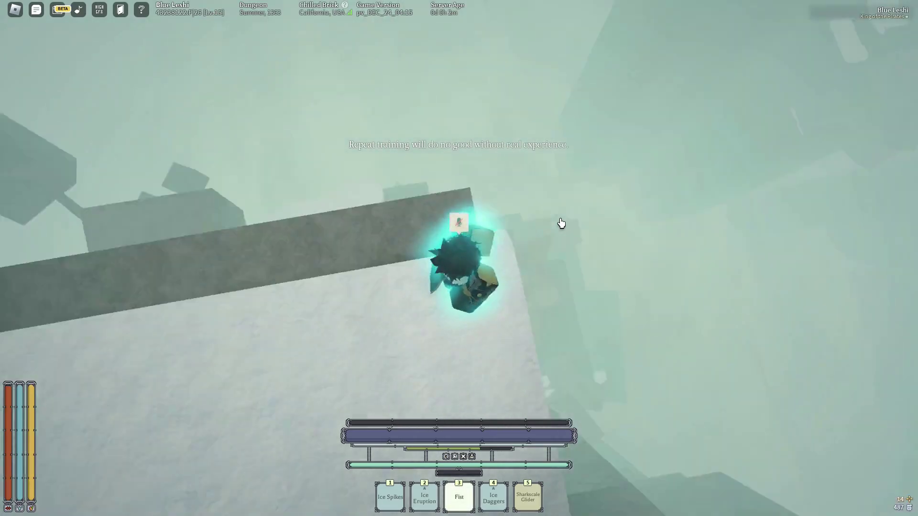
{"action": "key", "text": "w"}
- Climb across the tree trunk and branches down onto the snowy rock ledge
{"action": "key", "text": "w"}
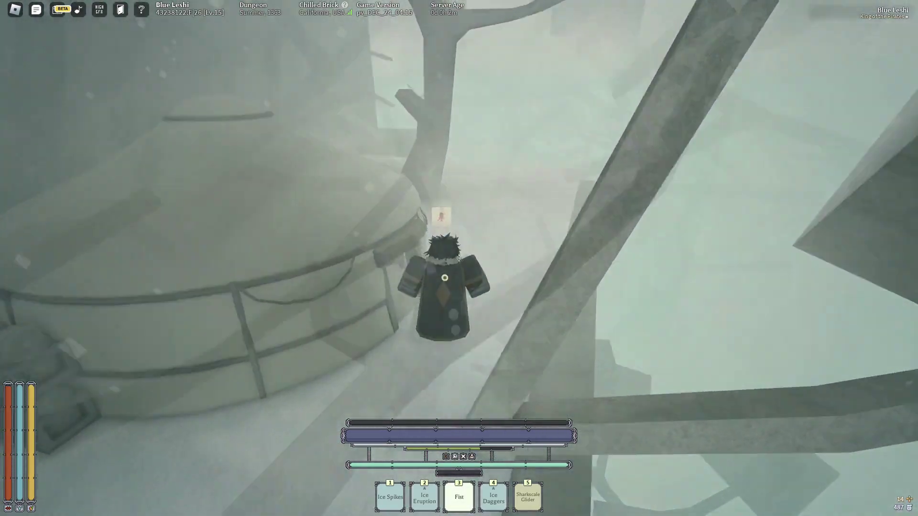
{"action": "key", "text": "w"}
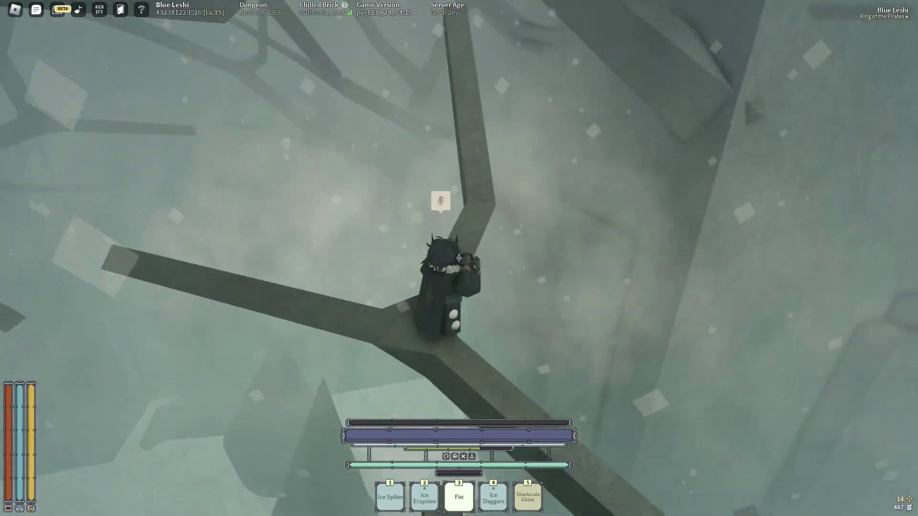
{"action": "key", "text": "w"}
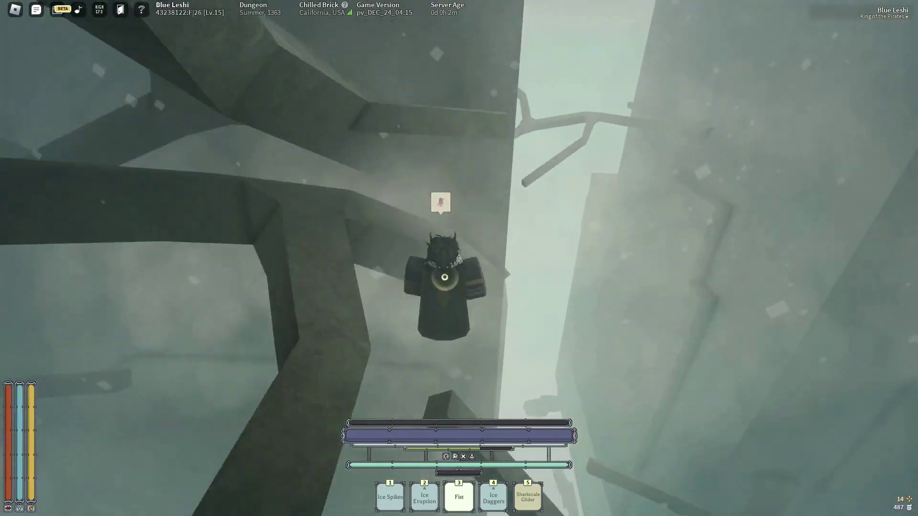
{"action": "key", "text": "w"}
{"action": "key", "text": "w"}
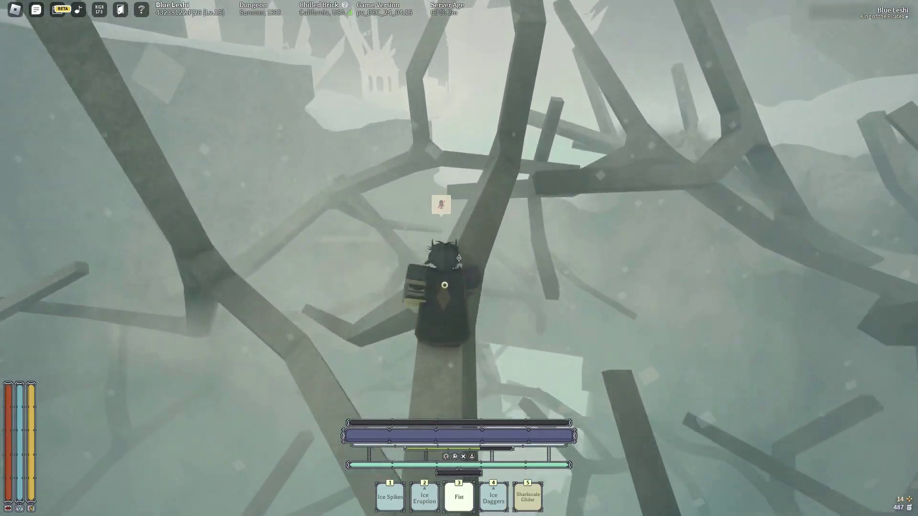
{"action": "key", "text": "w"}
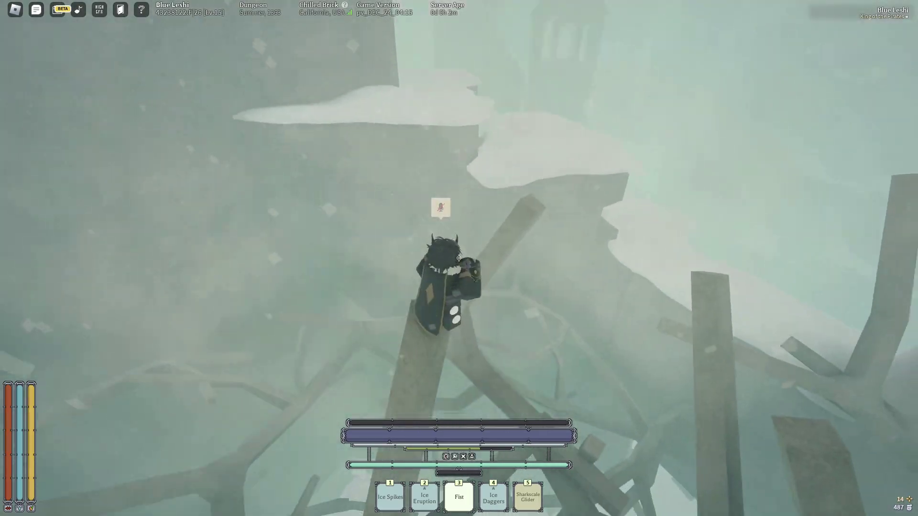
{"action": "key", "text": "w"}
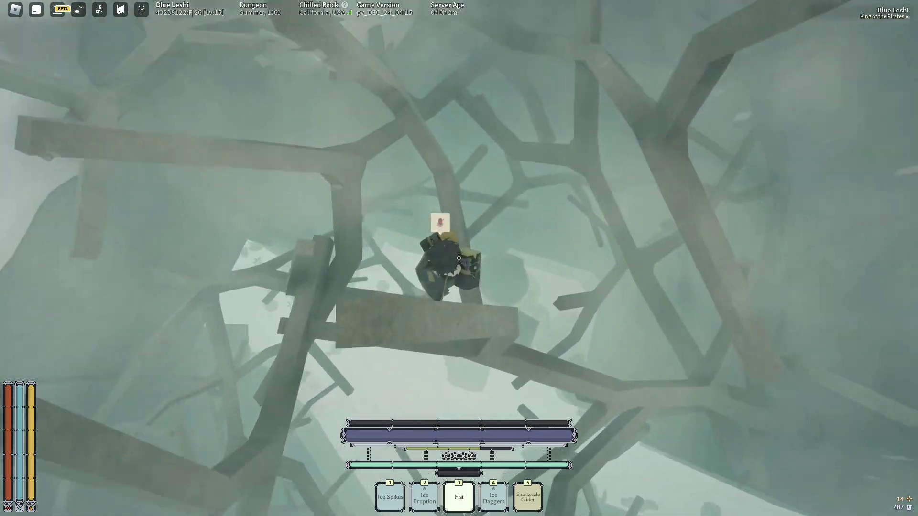
{"action": "key", "text": "w"}
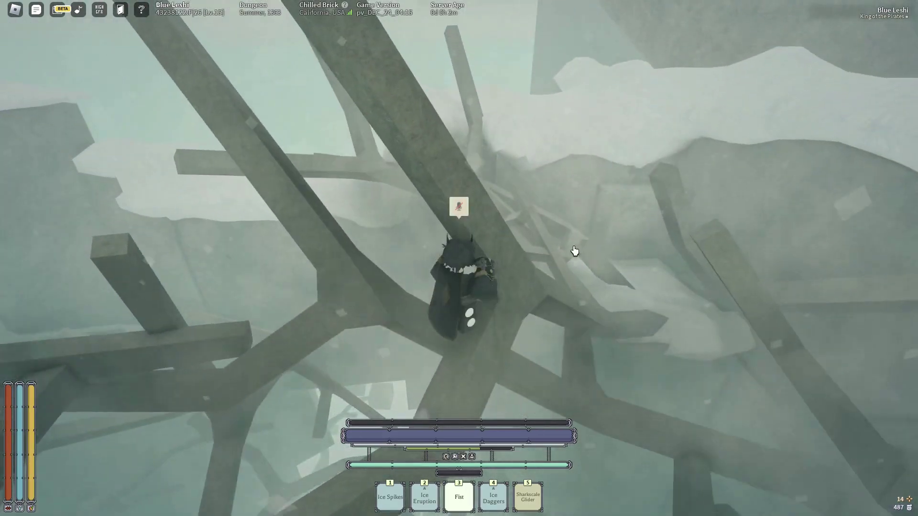
{"action": "key", "text": "w"}
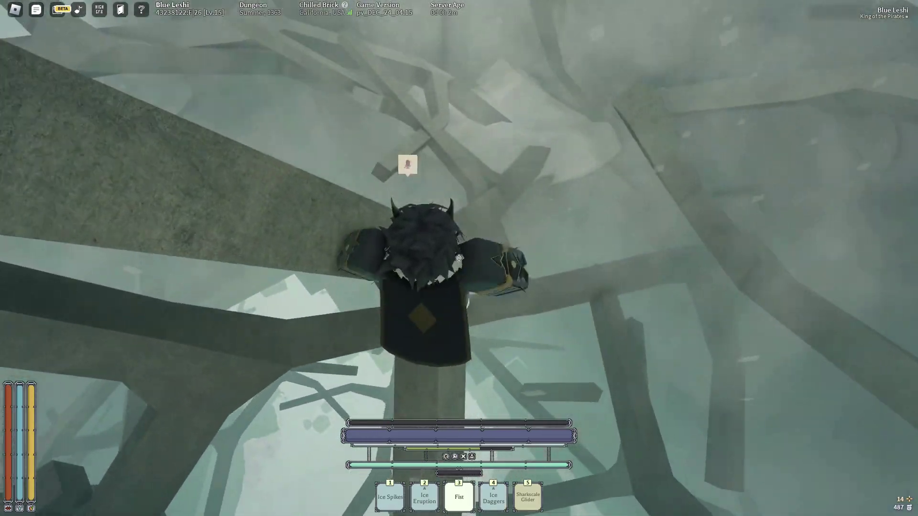
{"action": "key", "text": "w"}
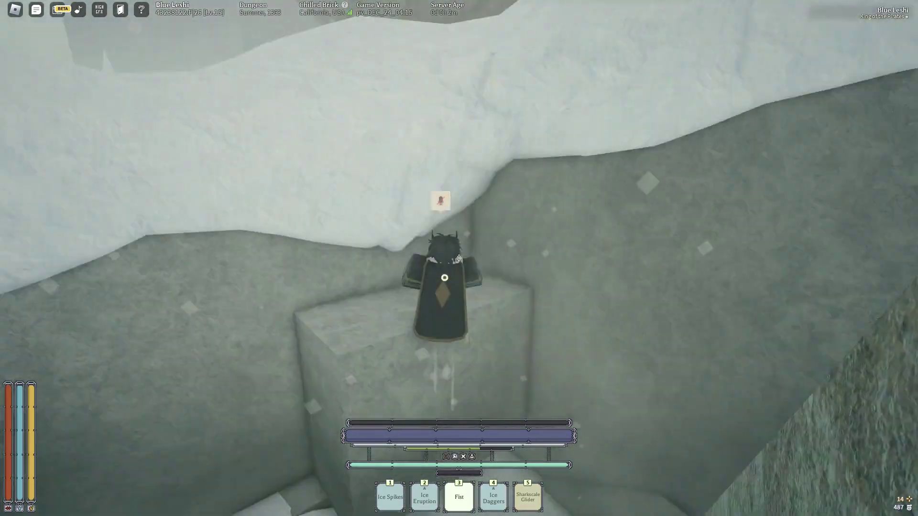
- Scale the rock wall, glide down past the pillars and drop to the stone floor before the shrine emblem
{"action": "key", "text": "w"}
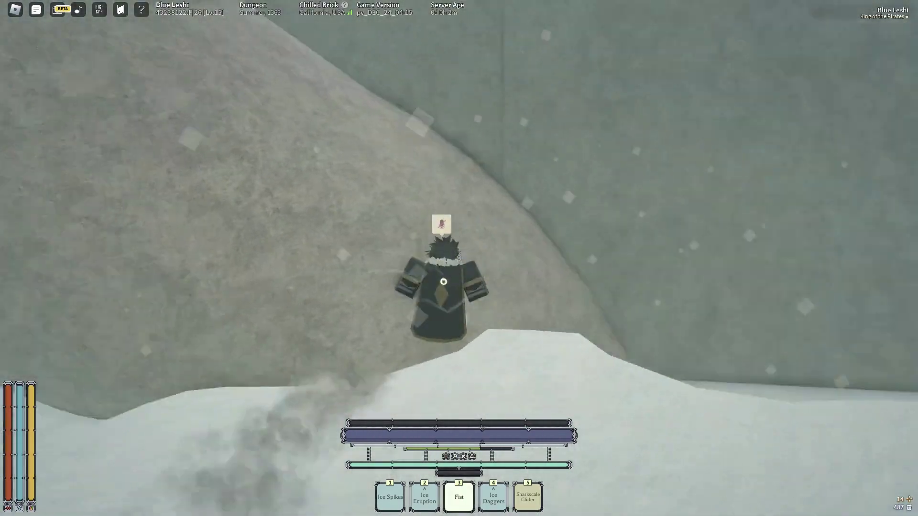
{"action": "key", "text": "w"}
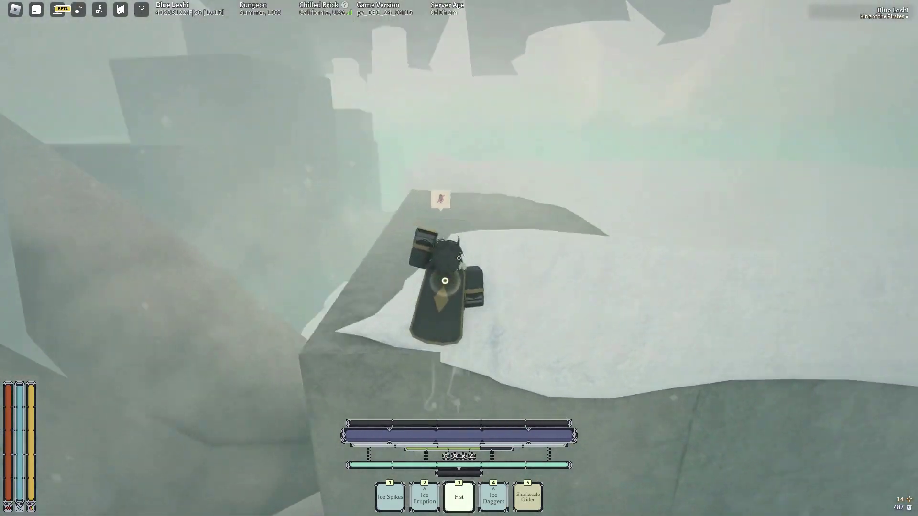
{"action": "key", "text": "w"}
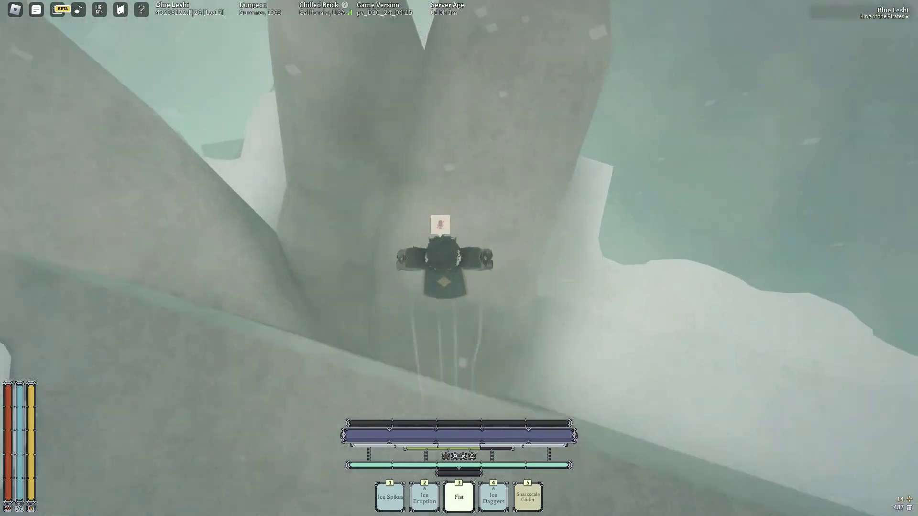
{"action": "key", "text": "w"}
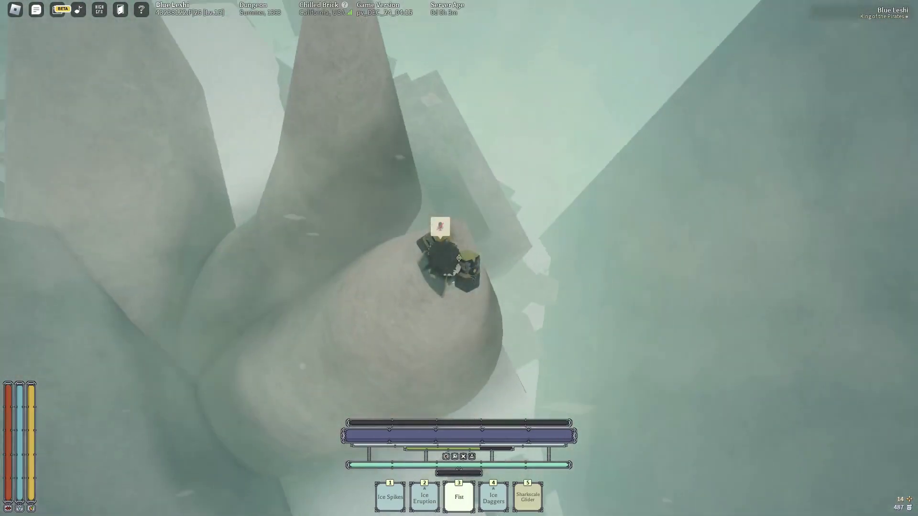
{"action": "key", "text": "w"}
{"action": "key", "text": "w"}
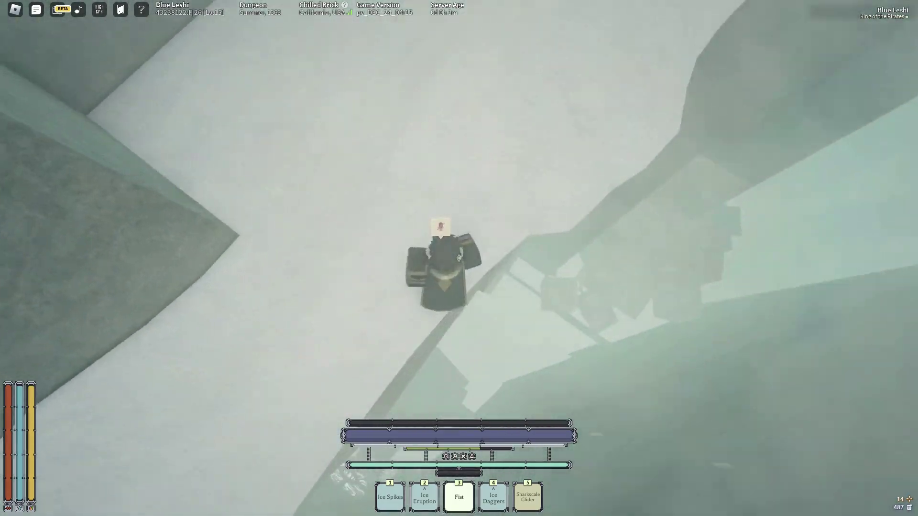
{"action": "key", "text": "w"}
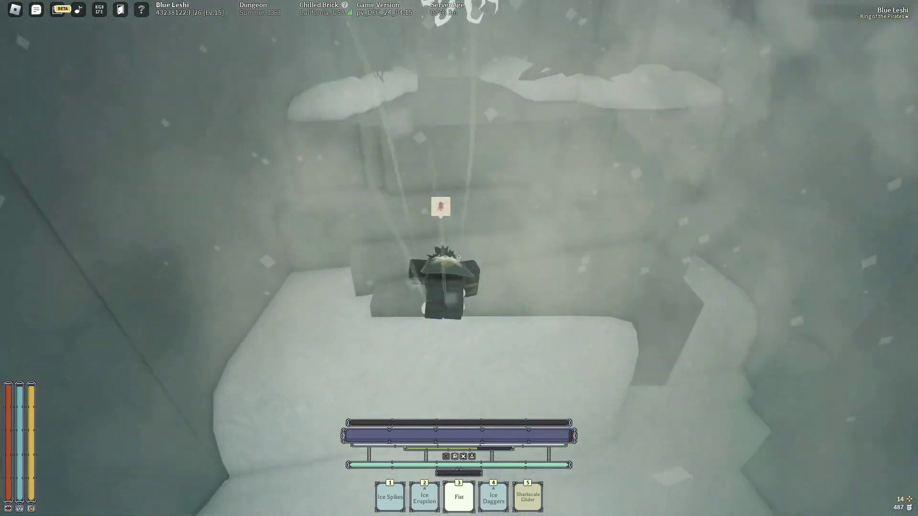
- Open the shrine emblem door with its key and walk through into the gatehouse to meet Falei
{"action": "key", "text": "grave"}
{"action": "key", "text": "grave"}
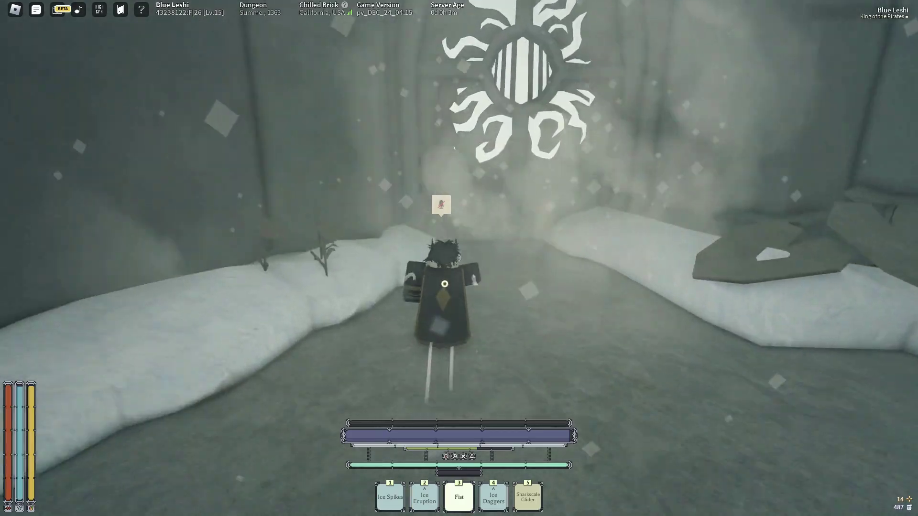
{"action": "key", "text": "w"}
{"action": "left_click", "coordinate": [441, 280]}
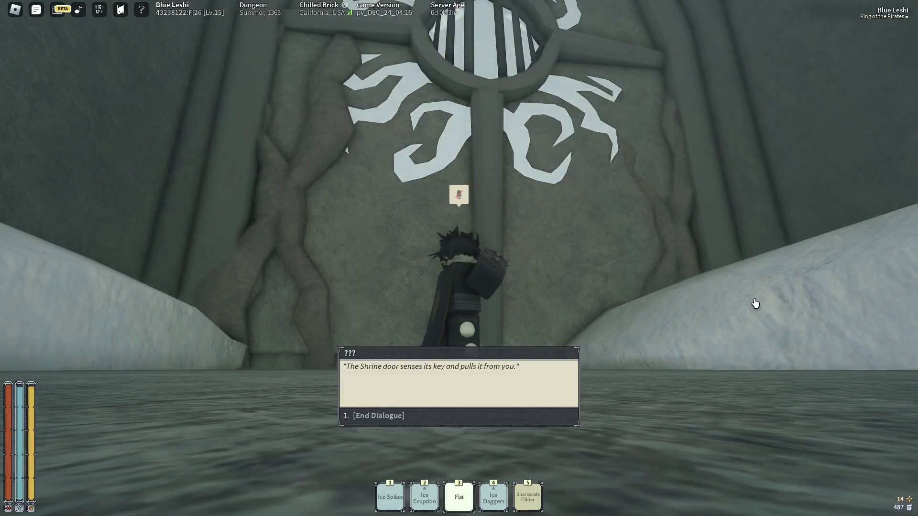
{"action": "key", "text": "s"}
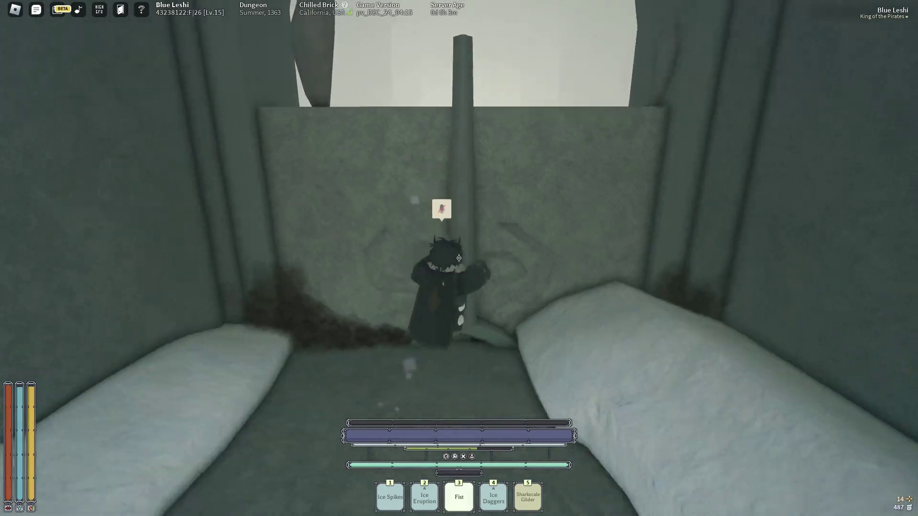
{"action": "key", "text": "w"}
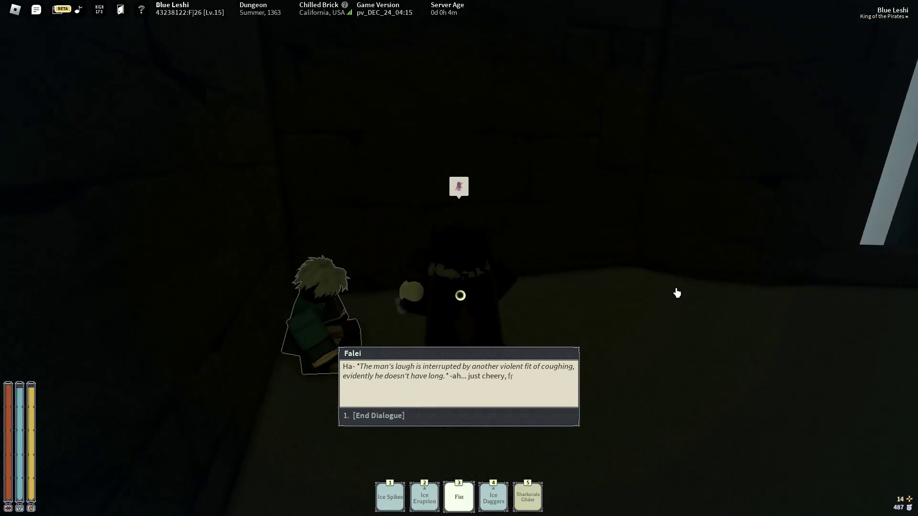
- Finish Falei's dialogue and walk the dark corridor into the bright portal to the Sanctuary
{"action": "key", "text": "1"}
{"action": "key", "text": "e"}
{"action": "key", "text": "w"}
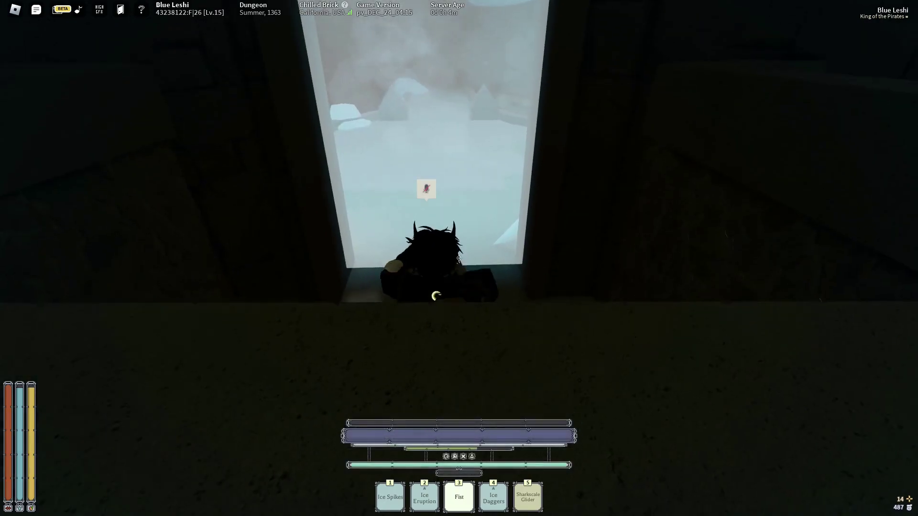
{"action": "key", "text": "w"}
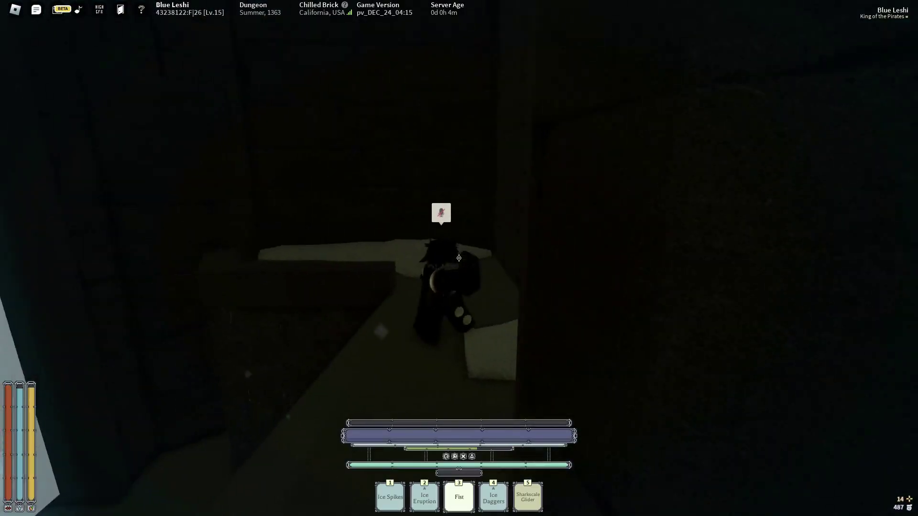
{"action": "key", "text": "w"}
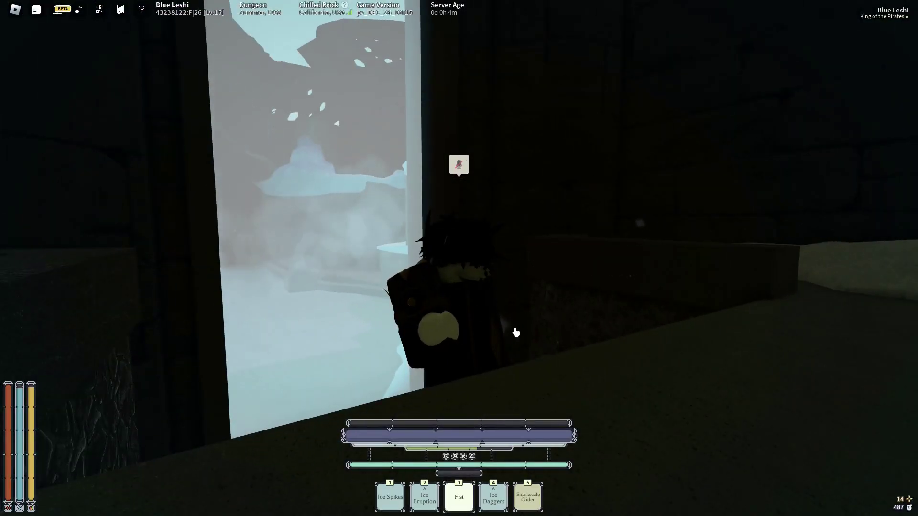
{"action": "key", "text": "w"}
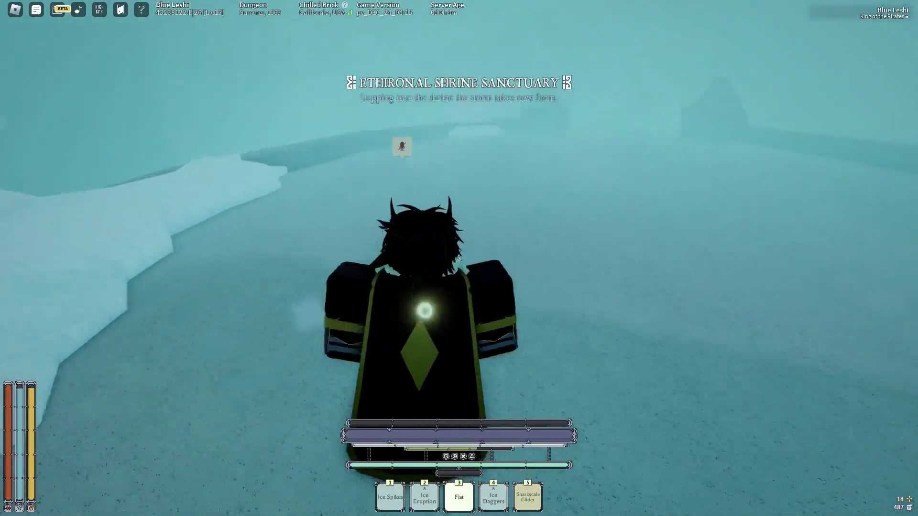
- Run between the pyramids through the icy corridors and climb onto the high snowy ledge
{"action": "key", "text": "w"}
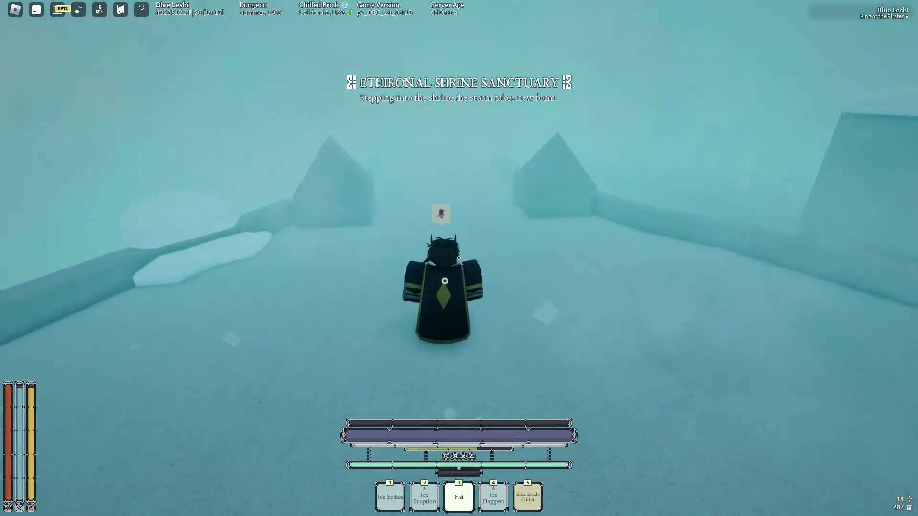
{"action": "key", "text": "w"}
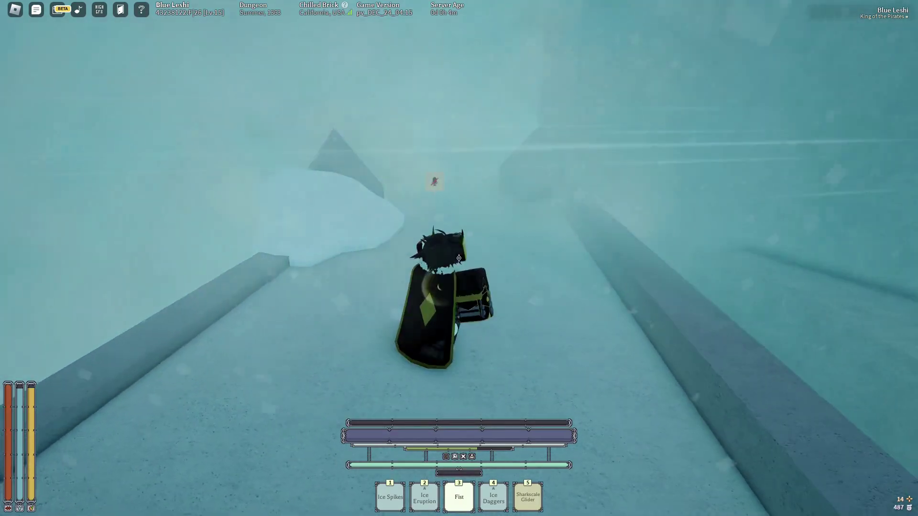
{"action": "key", "text": "w"}
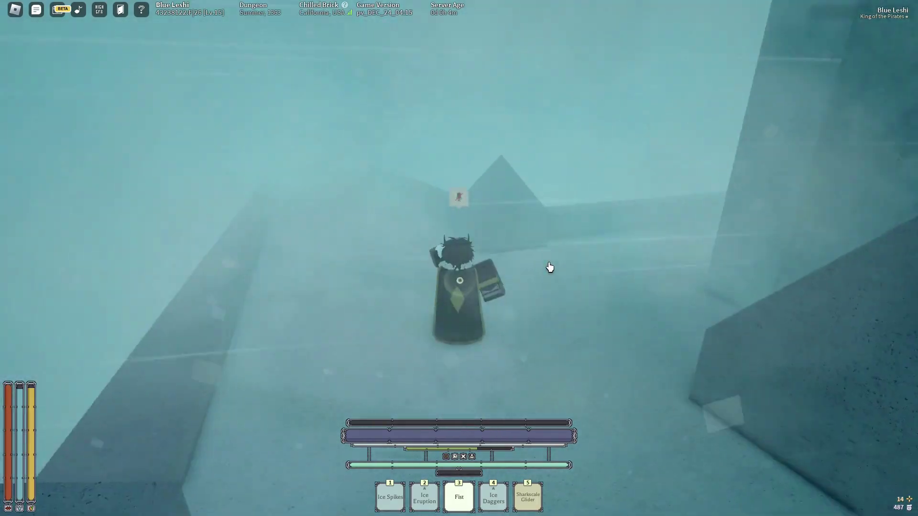
{"action": "key", "text": "w"}
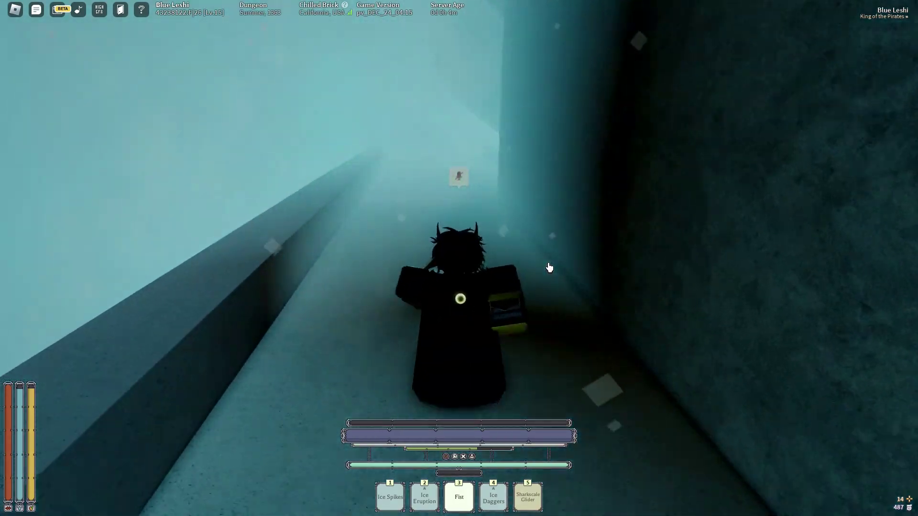
{"action": "key", "text": "w"}
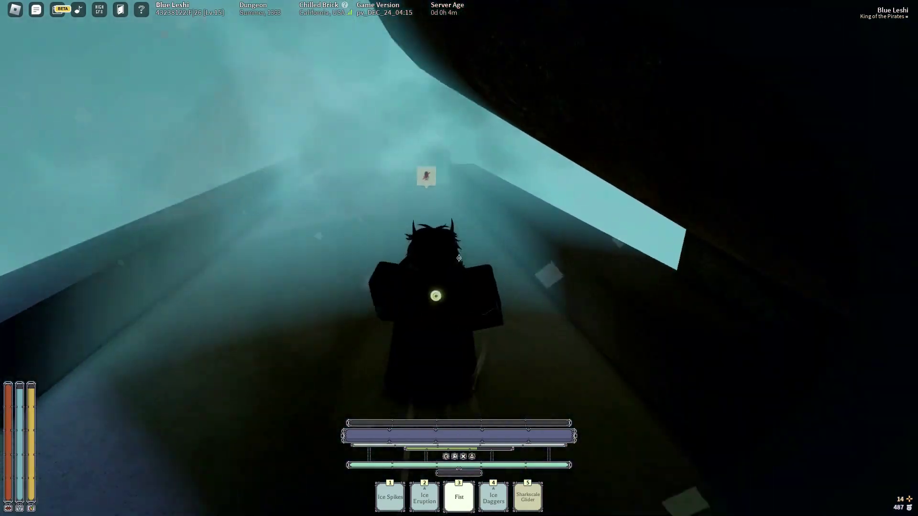
{"action": "key", "text": "w"}
{"action": "key", "text": "space"}
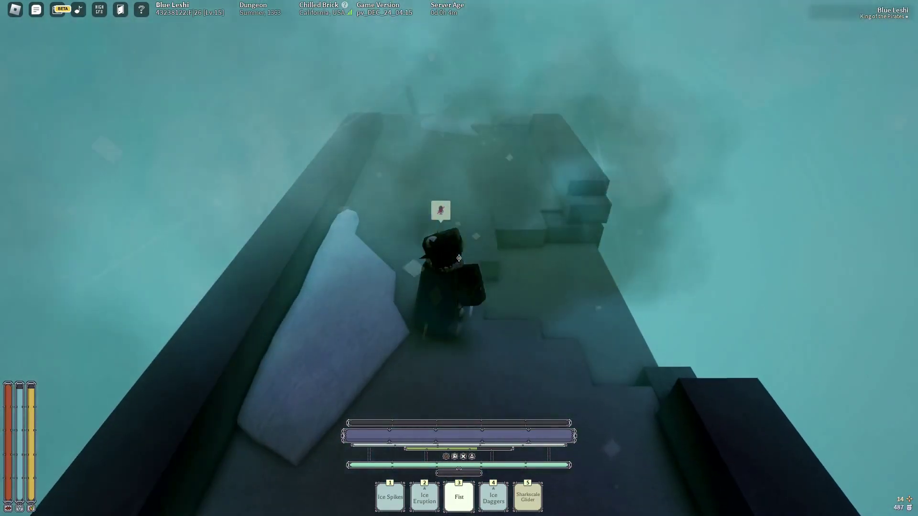
{"action": "key", "text": "w"}
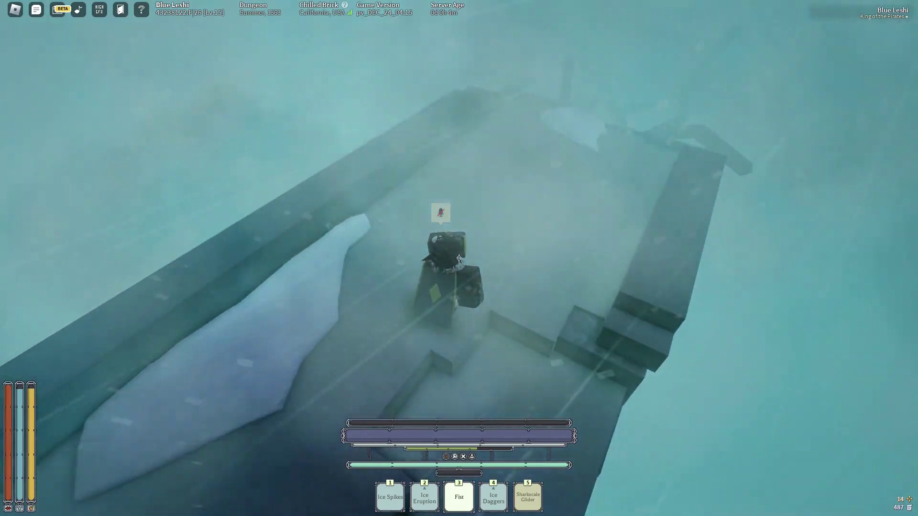
- Put the Light Hook in hotbar slot 6 via the inventory, then drop into the foggy cavern
{"action": "key", "text": "grave"}
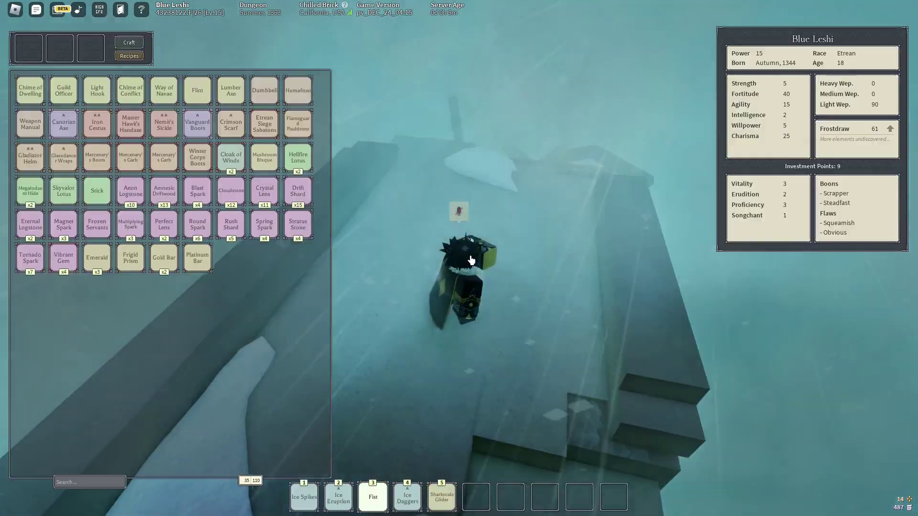
{"action": "key", "text": "grave"}
{"action": "key", "text": "grave"}
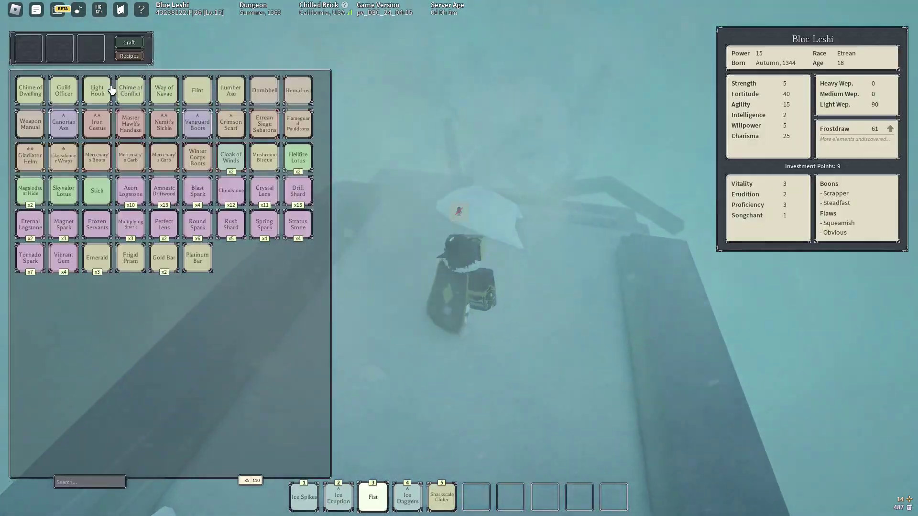
{"action": "key", "text": "grave"}
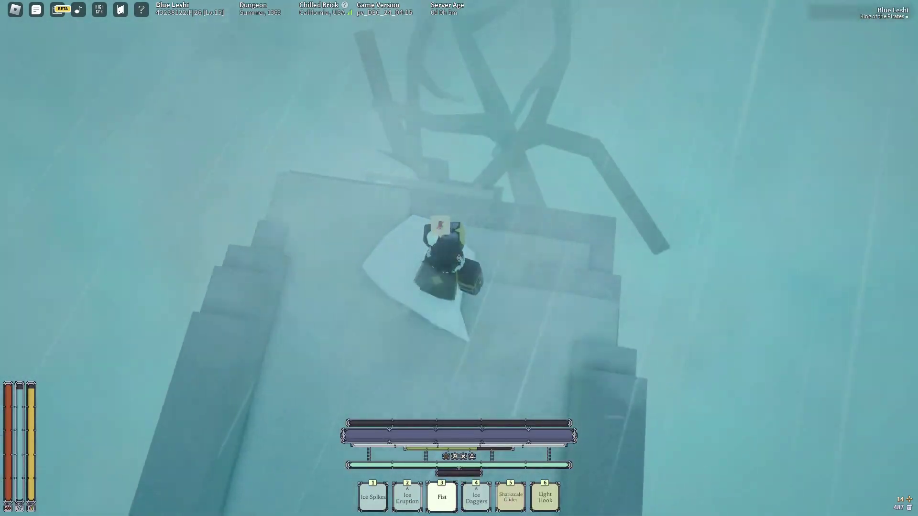
{"action": "key", "text": "w"}
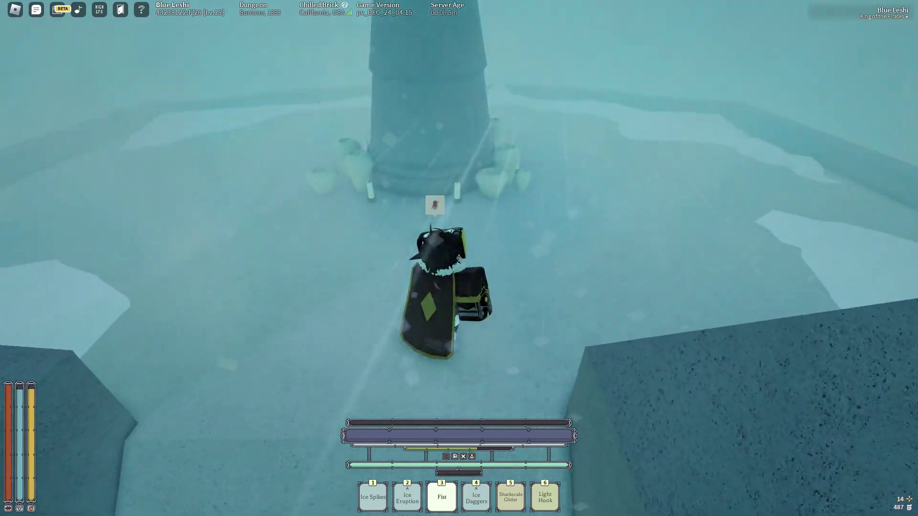
- Try to light the pillar candle (no wax), then jump to the stone ledge and open the inventory
{"action": "key", "text": "w"}
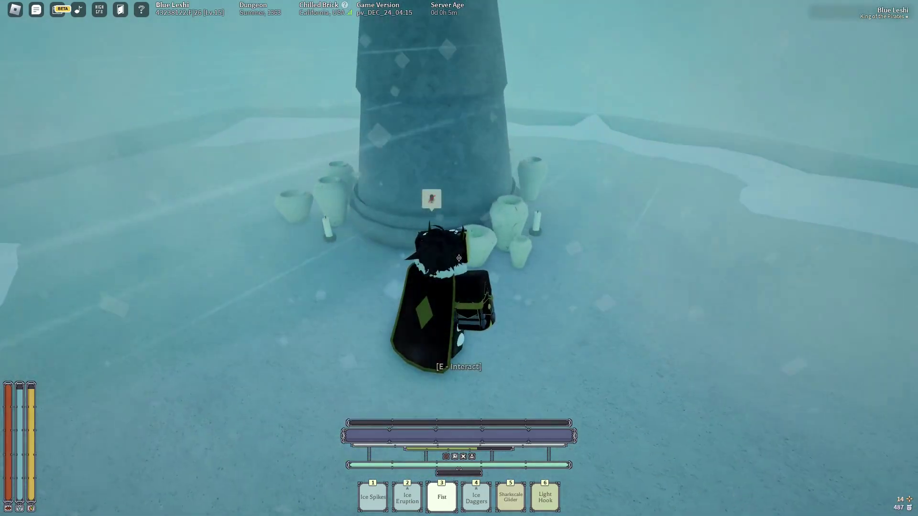
{"action": "key", "text": "a"}
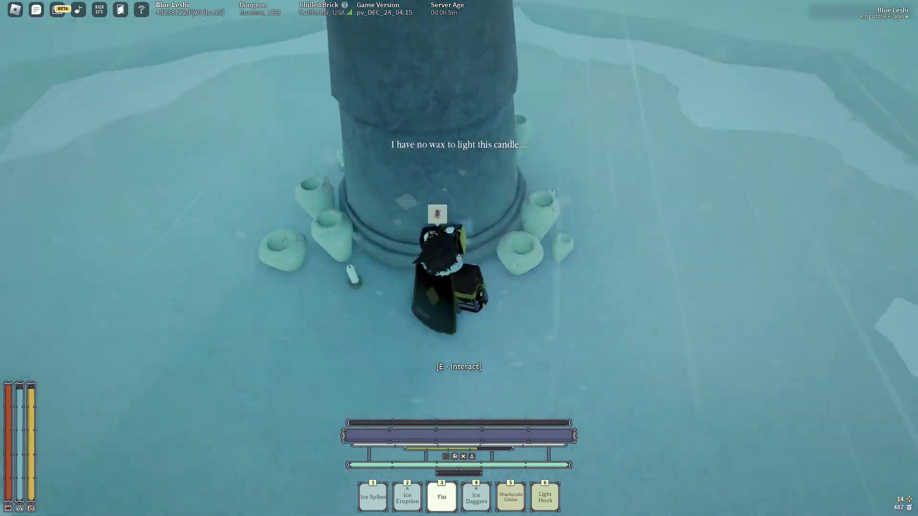
{"action": "key", "text": "w"}
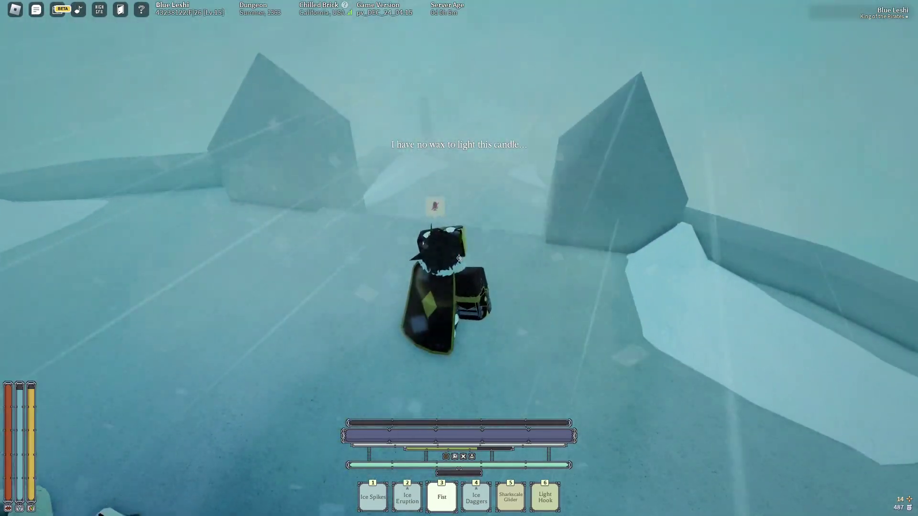
{"action": "key", "text": "w"}
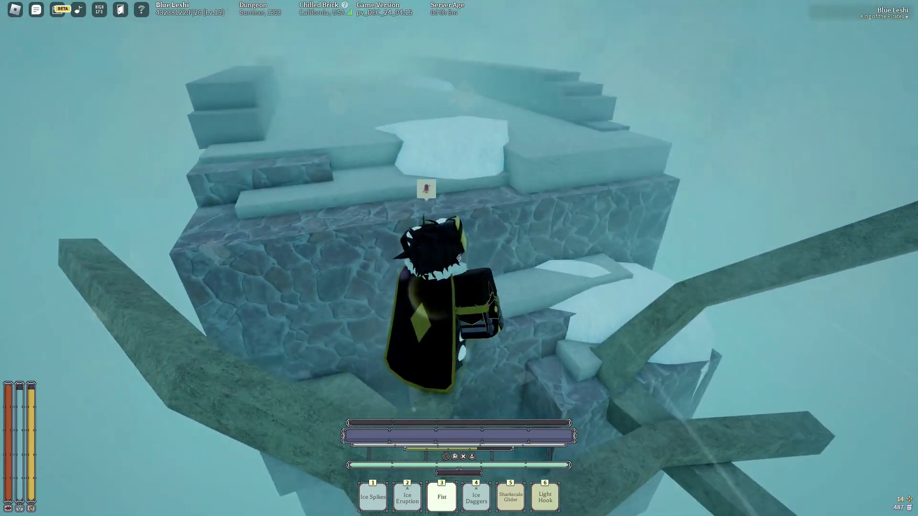
{"action": "key", "text": "grave"}
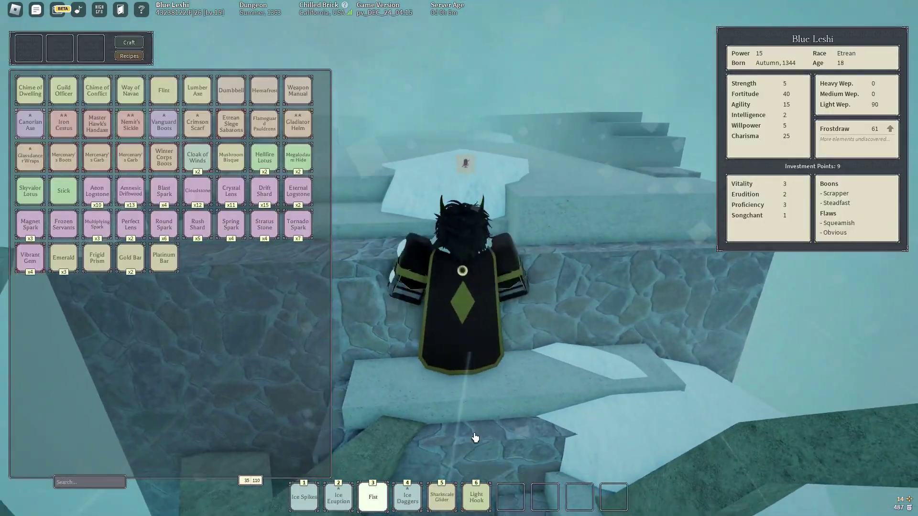
- Equip the Light Hook from slot 6 and use it to ascend into the lamplit Depths hall
{"action": "key", "text": "6"}
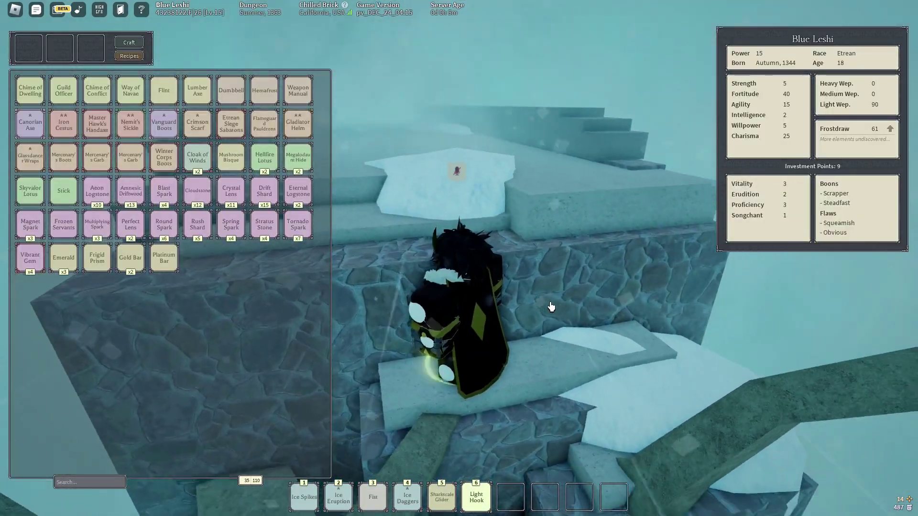
{"action": "key", "text": "grave"}
{"action": "left_click", "coordinate": [551, 307]}
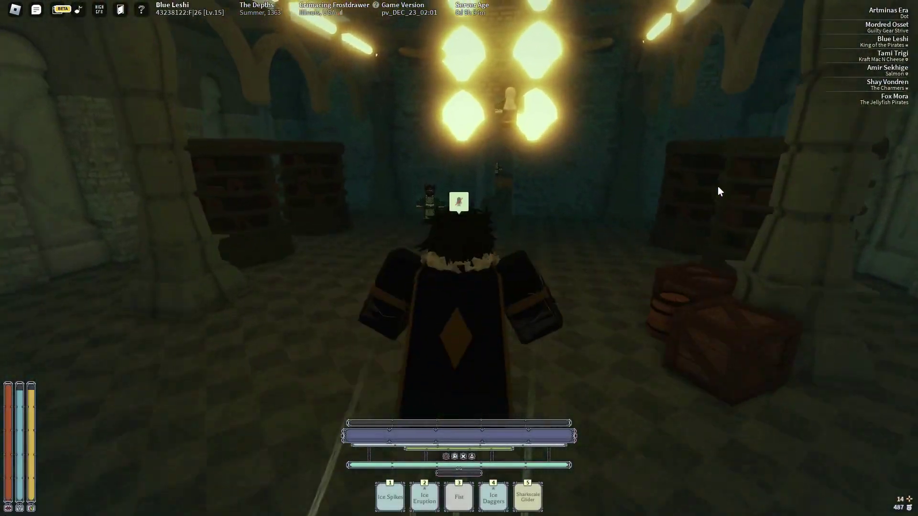
- Talk to Klaris Llfiend, answer '3. I'm ready.' and descend to the Ethironal Shrine Outskirts
{"action": "key", "text": "w"}
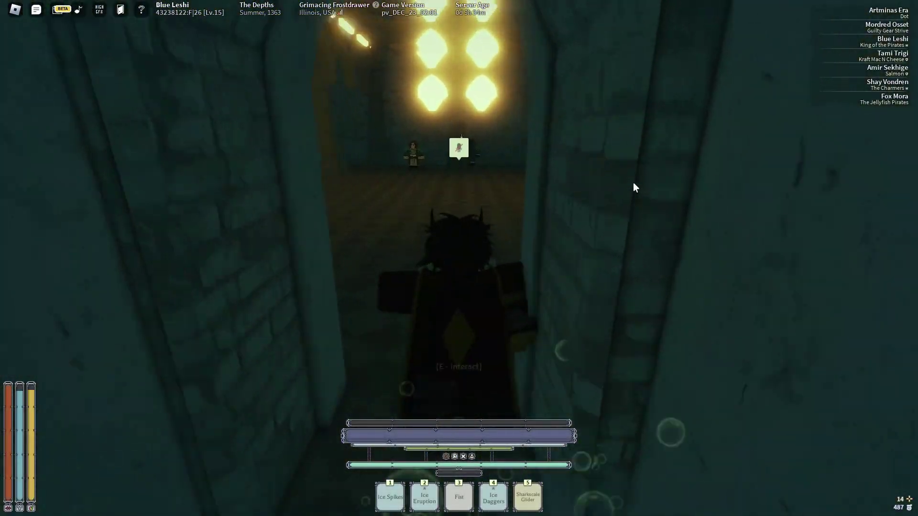
{"action": "key", "text": "w"}
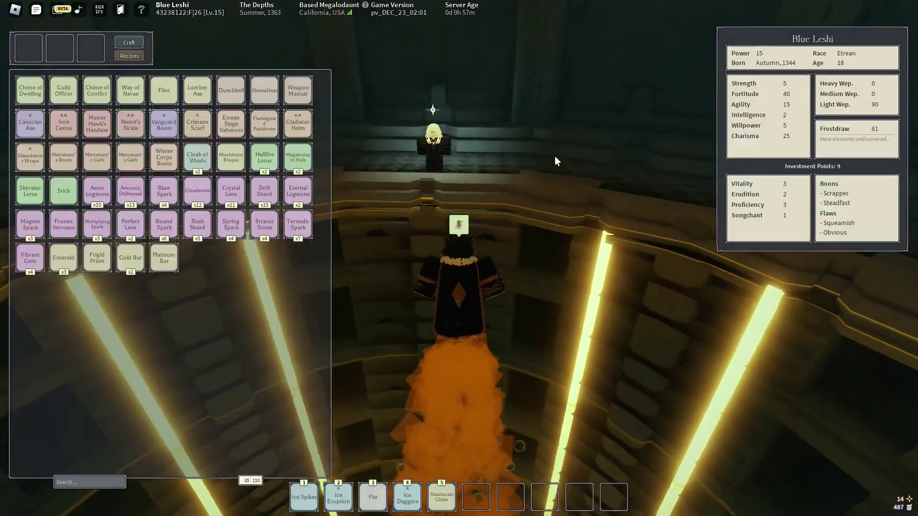
{"action": "key", "text": "w"}
{"action": "key", "text": "e"}
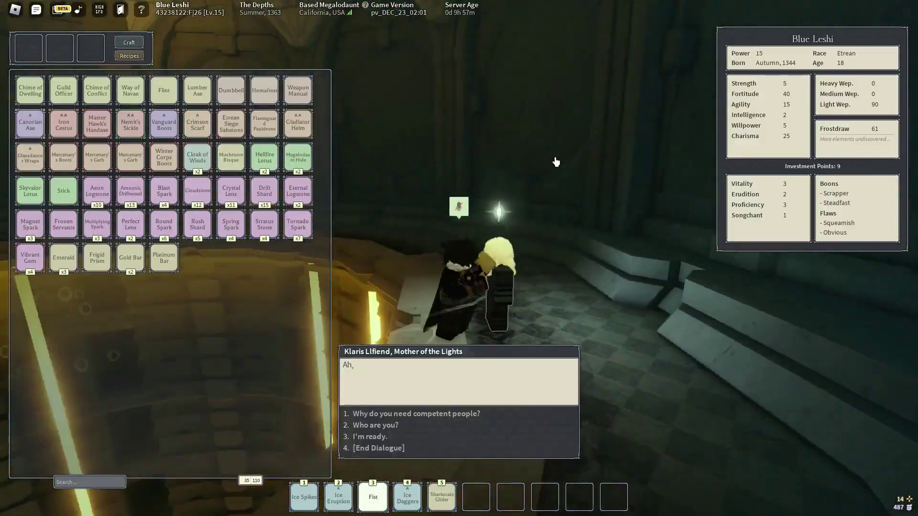
{"action": "scroll", "coordinate": [563, 396], "scroll_direction": "up", "scroll_amount": 3}
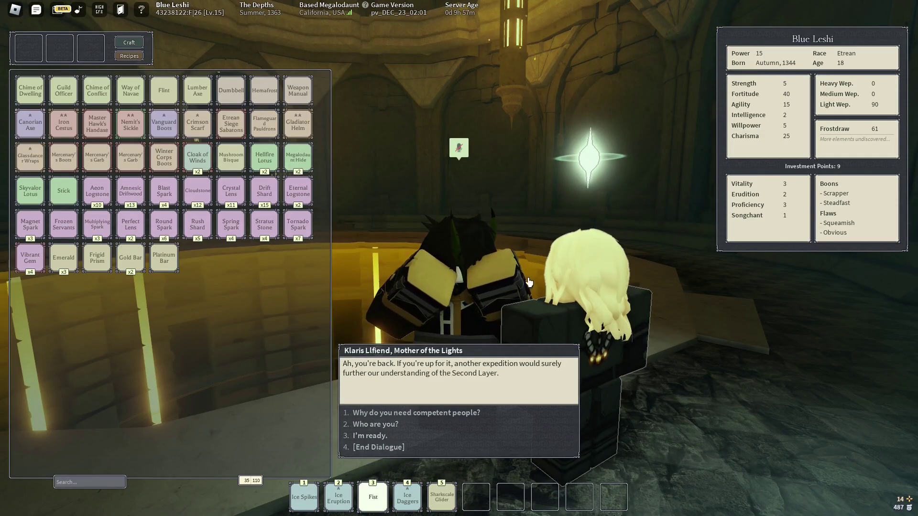
{"action": "key", "text": "3"}
{"action": "key", "text": "1"}
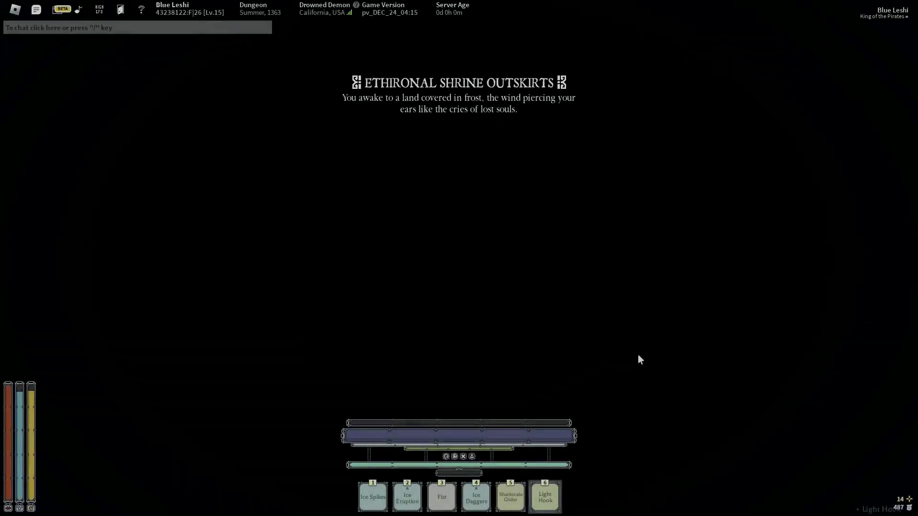
- Check the inventory, then run through the ice canyon and drop down
{"action": "key", "text": "grave"}
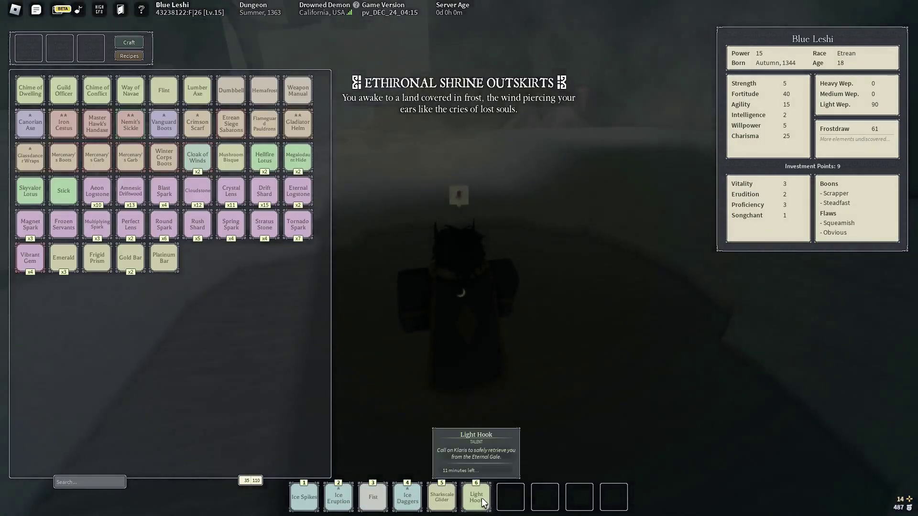
{"action": "key", "text": "grave"}
{"action": "key", "text": "grave"}
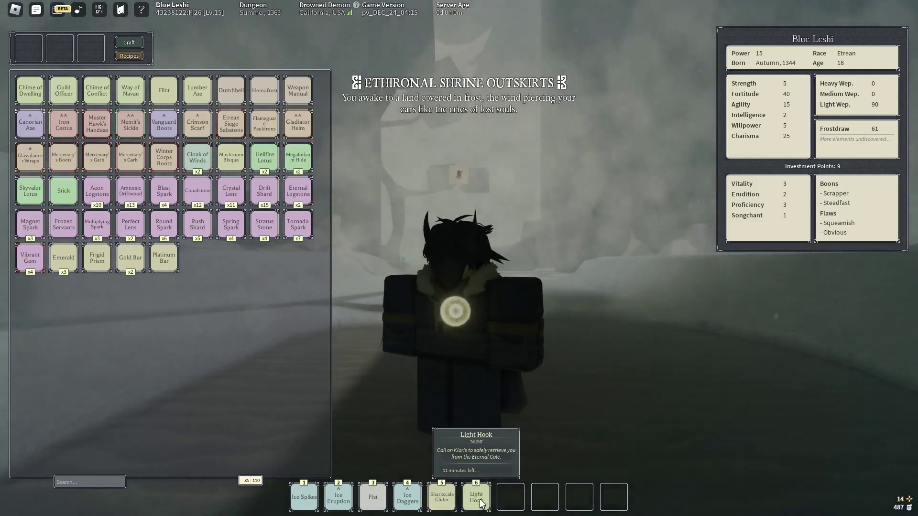
{"action": "key", "text": "grave"}
{"action": "key", "text": "w"}
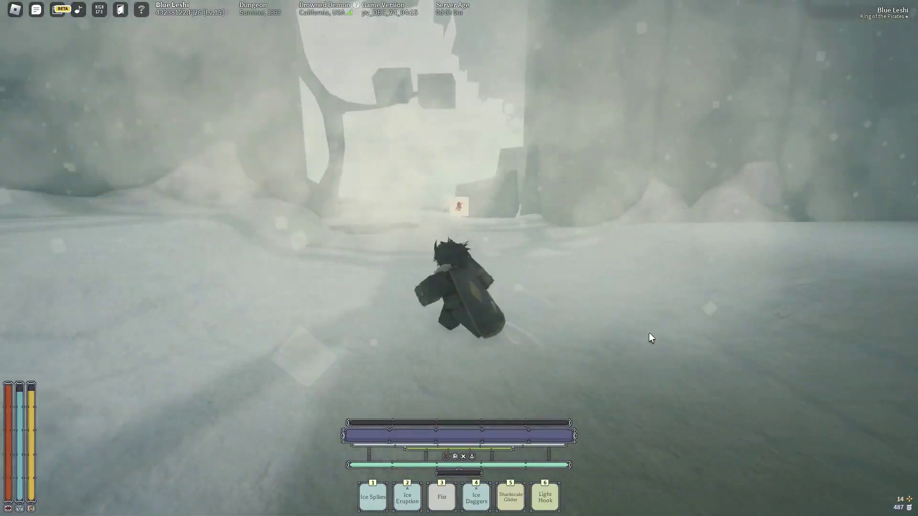
{"action": "scroll", "coordinate": [651, 332], "scroll_direction": "up", "scroll_amount": 3}
{"action": "scroll", "coordinate": [649, 332], "scroll_direction": "down", "scroll_amount": 3}
{"action": "key", "text": "w"}
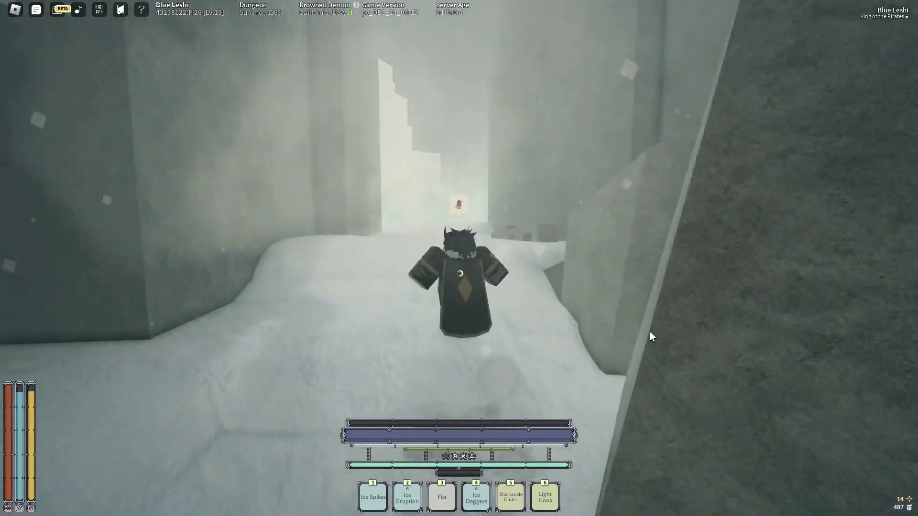
{"action": "key", "text": "w"}
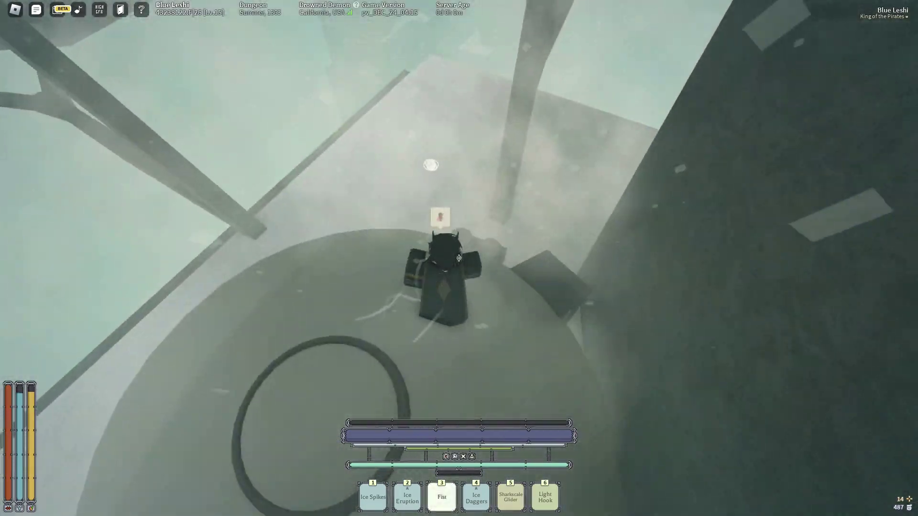
- Pick up the strange item, interact with the wall carving, and climb over the wall into the gatehouse
{"action": "key", "text": "e"}
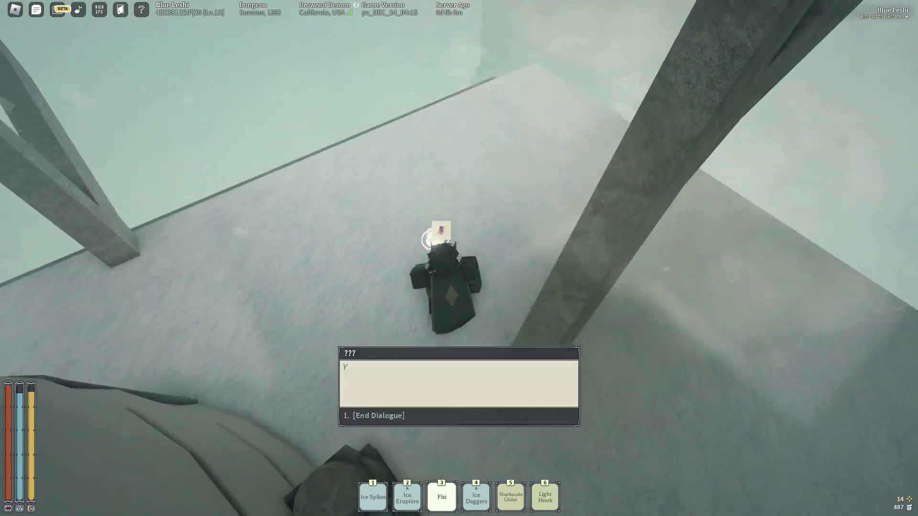
{"action": "key", "text": "1"}
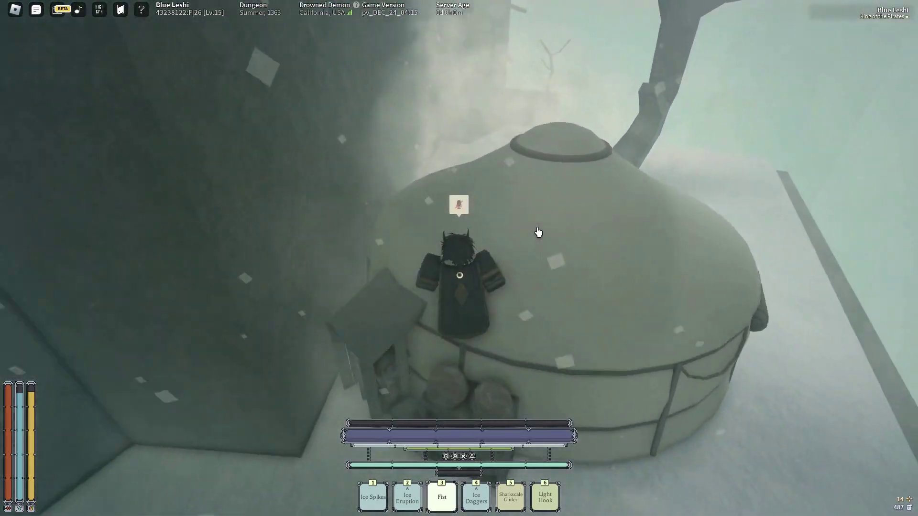
{"action": "key", "text": "w"}
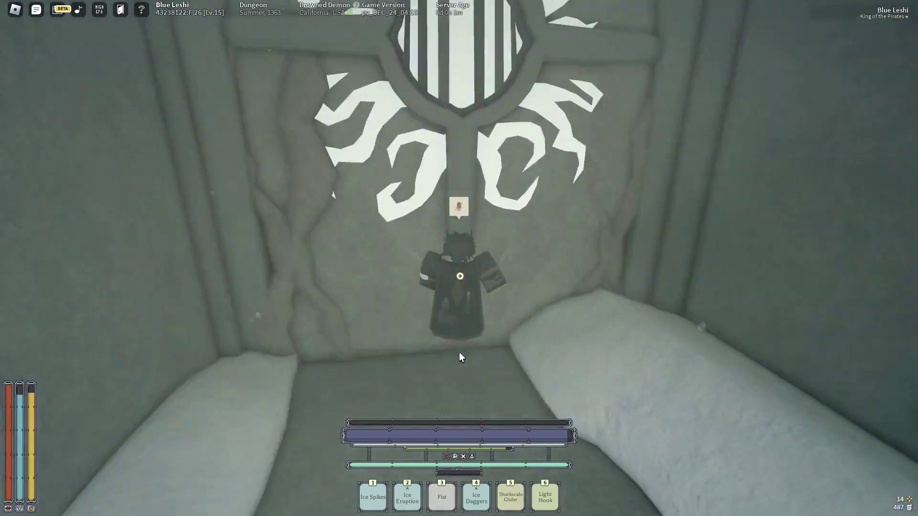
{"action": "key", "text": "e"}
{"action": "key", "text": "1"}
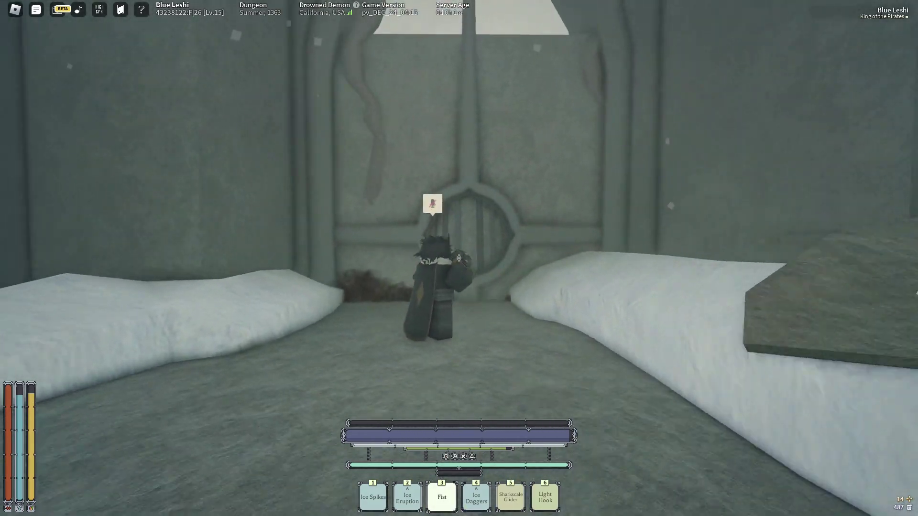
{"action": "key", "text": "w"}
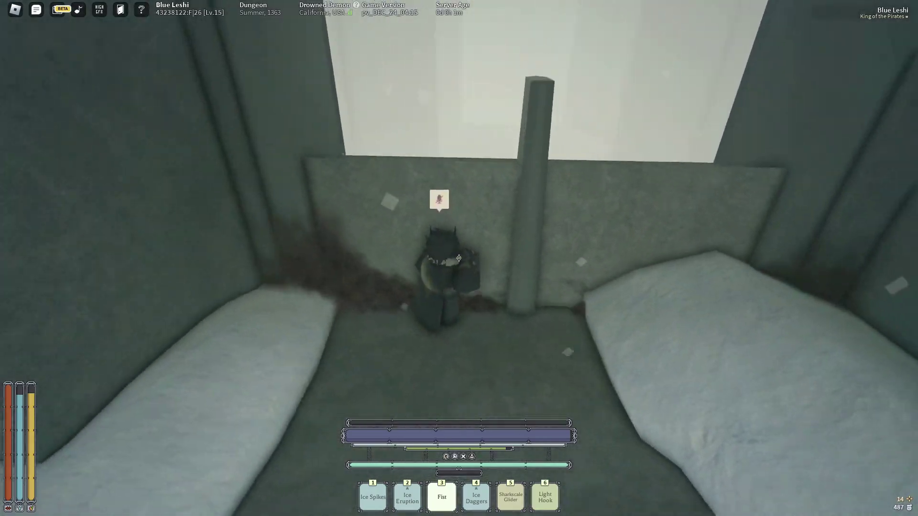
{"action": "key", "text": "space"}
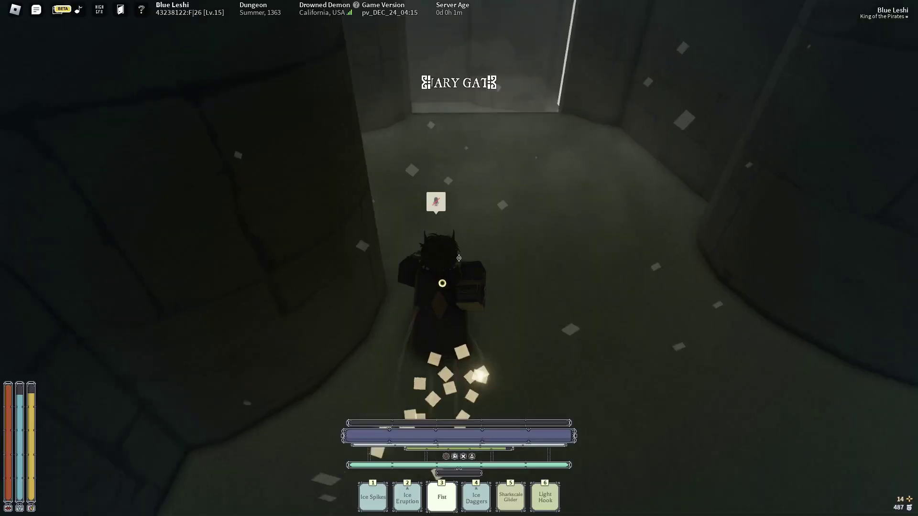
- Cross the dark Gatehouse room and walk through the bright doorway into the Ethironal Shrine Sanctuary
{"action": "key", "text": "w"}
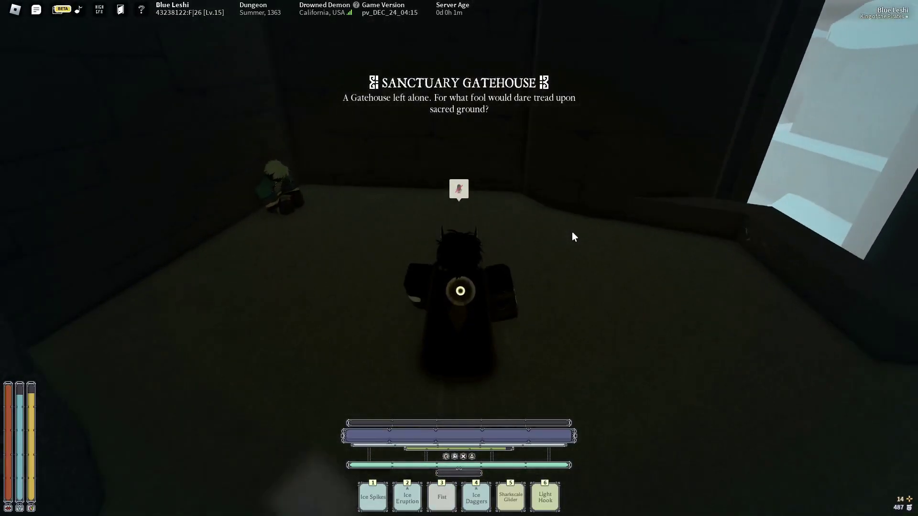
{"action": "key", "text": "w"}
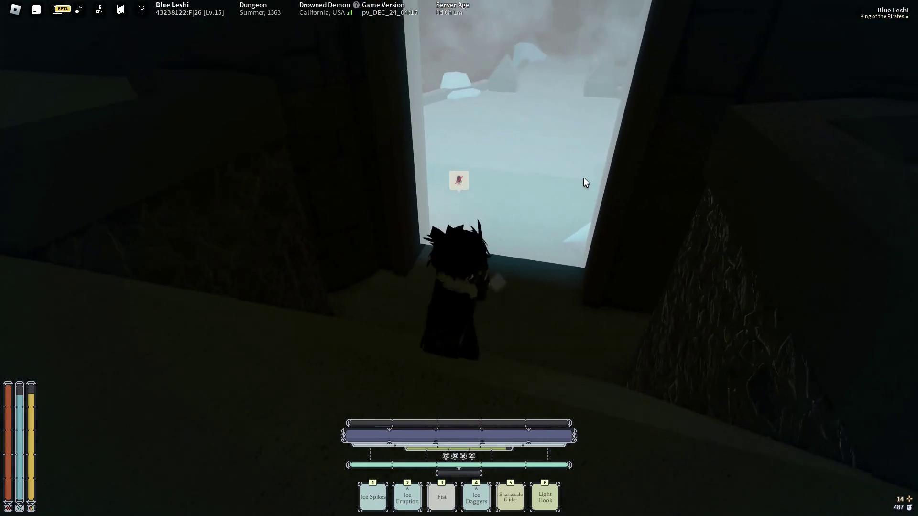
{"action": "key", "text": "w"}
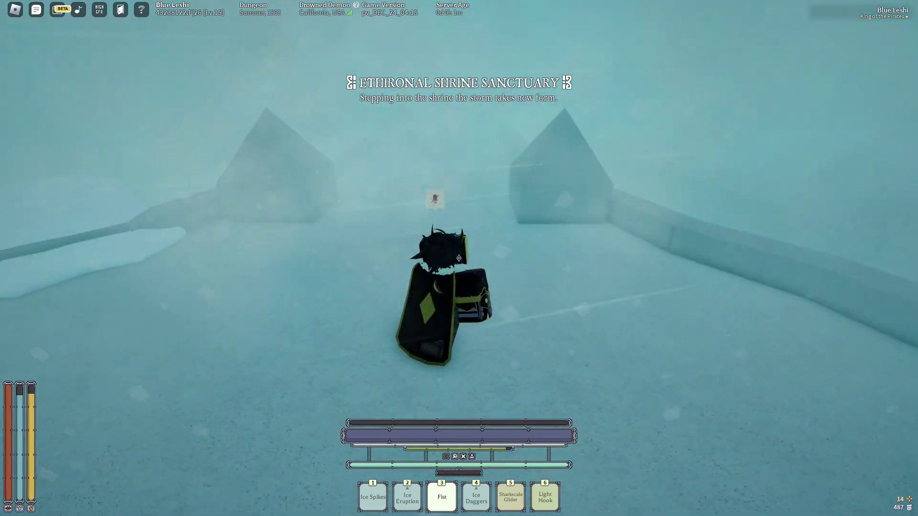
- Briefly check the inventory, then run between the pyramids and down the foggy corridor
{"action": "key", "text": "grave"}
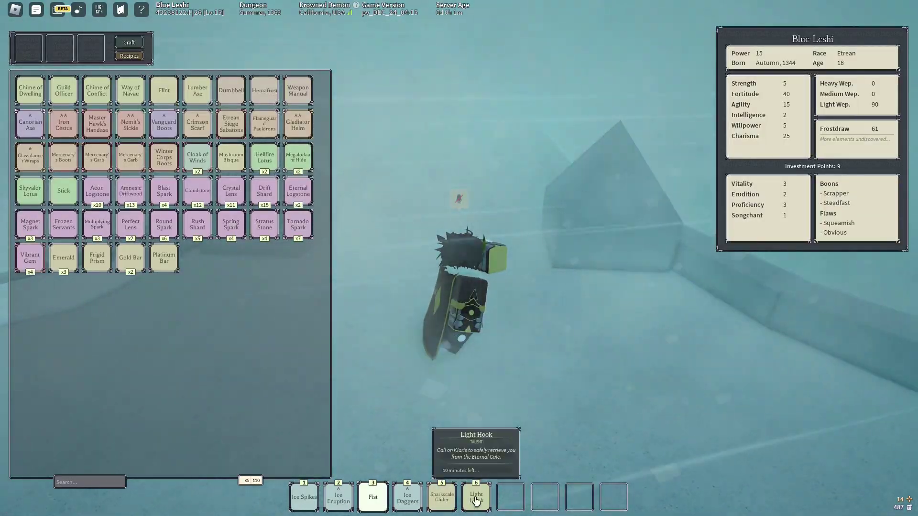
{"action": "key", "text": "grave"}
{"action": "key", "text": "w"}
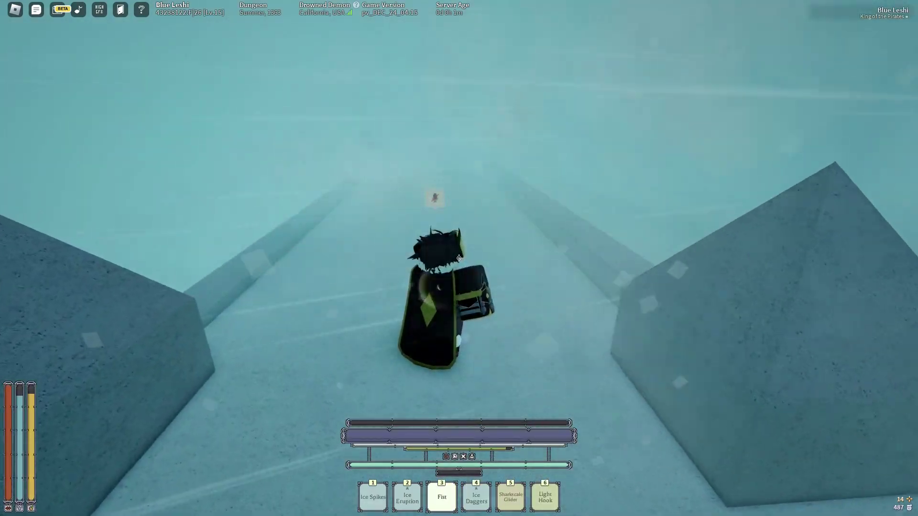
{"action": "key", "text": "w"}
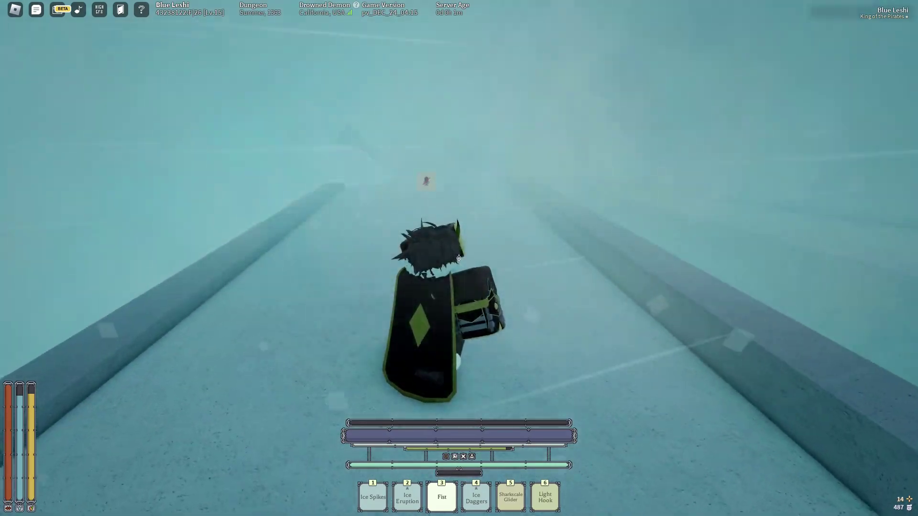
{"action": "key", "text": "w"}
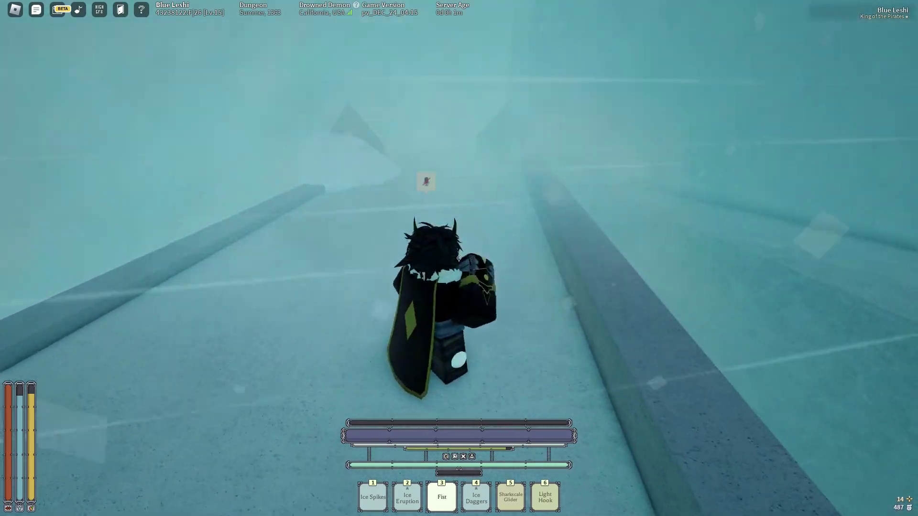
{"action": "key", "text": "w"}
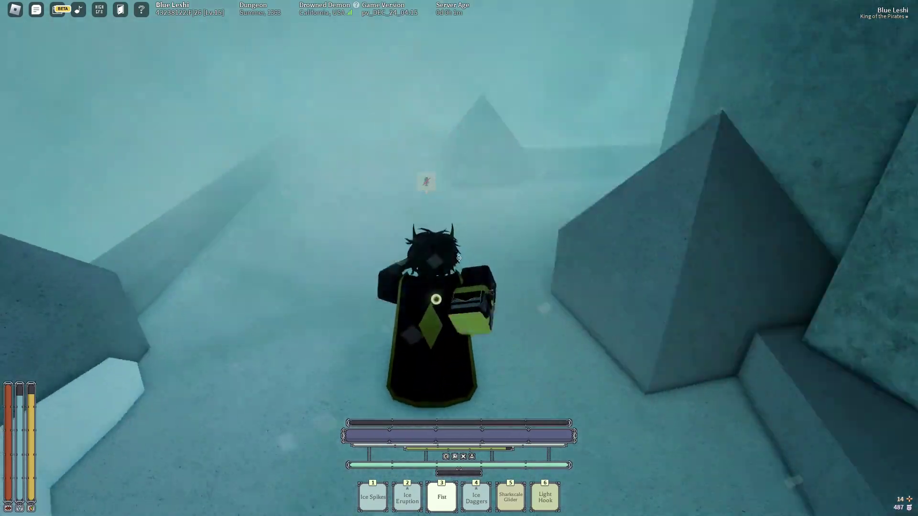
- Follow the corridor's turns along the wall and jump off the ledge into the depths
{"action": "key", "text": "w"}
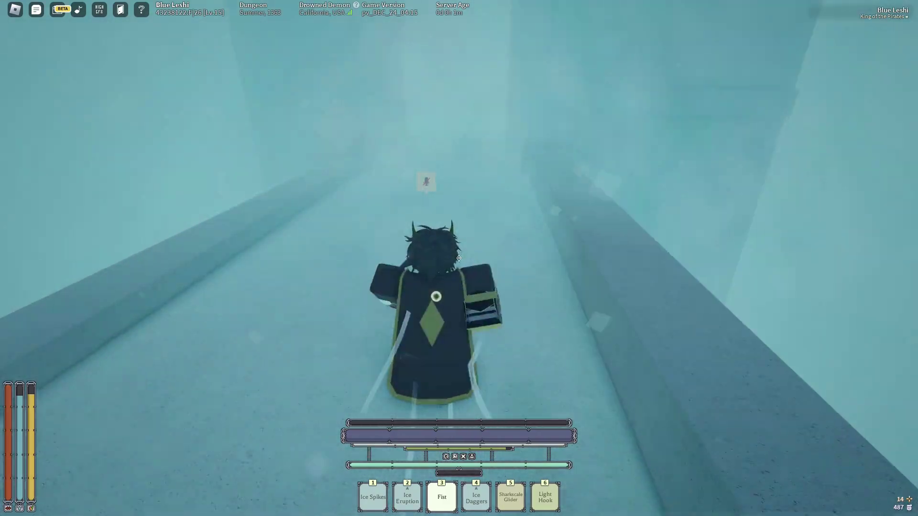
{"action": "key", "text": "w"}
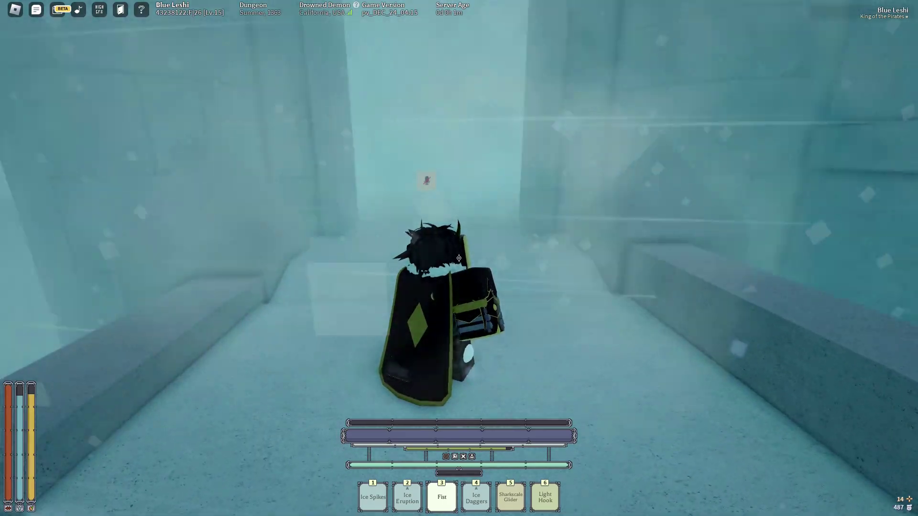
{"action": "key", "text": "w"}
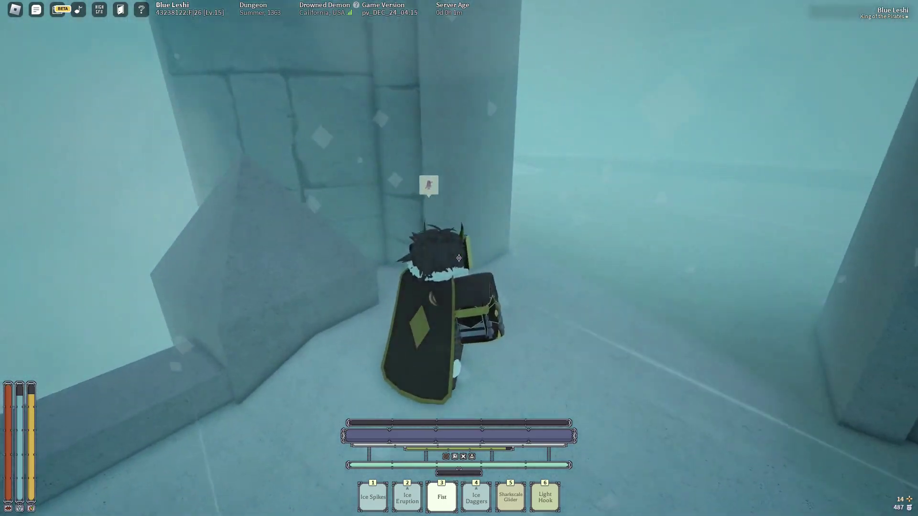
{"action": "key", "text": "w"}
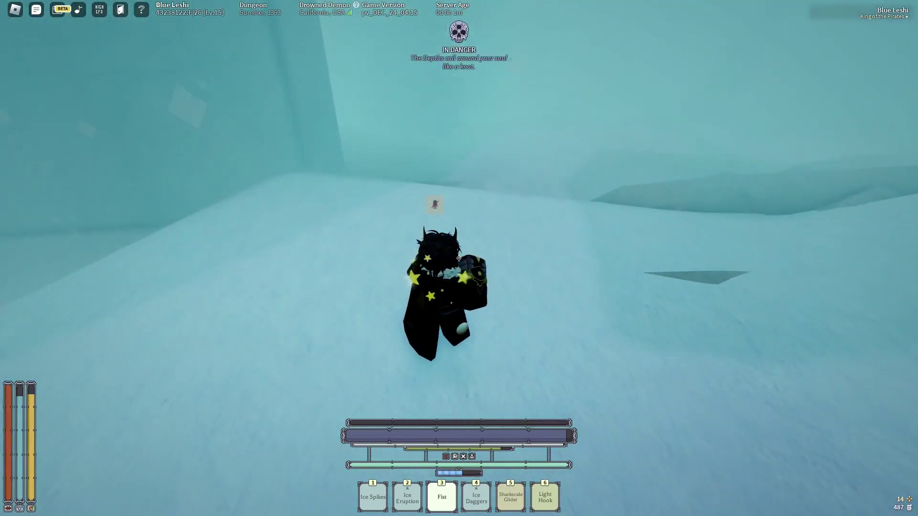
- Turn left across the snowy slope and run onward through the icy cave
{"action": "key", "text": "w"}
{"action": "key", "text": "a"}
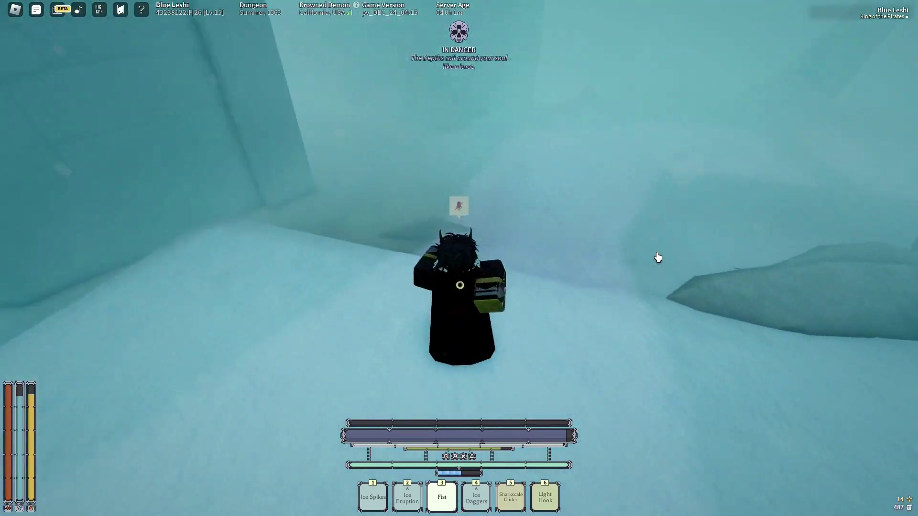
{"action": "key", "text": "w"}
{"action": "key", "text": "w"}
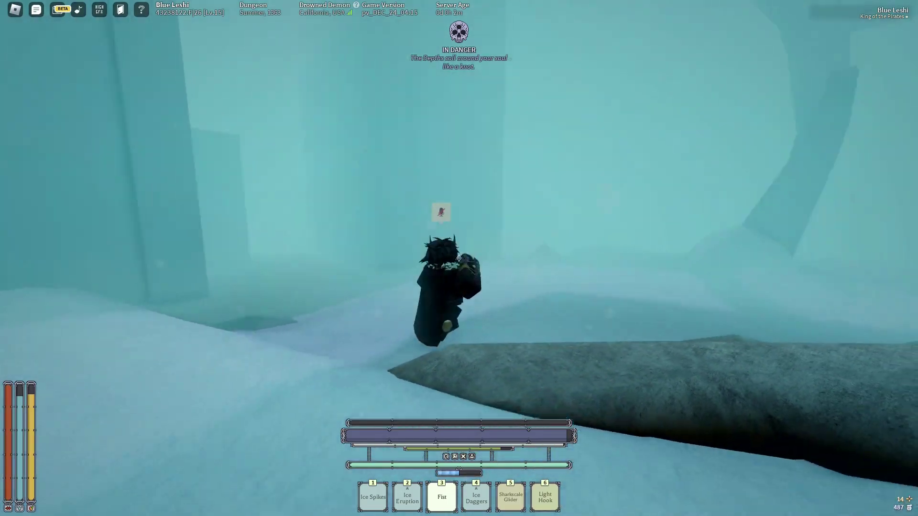
{"action": "key", "text": "w"}
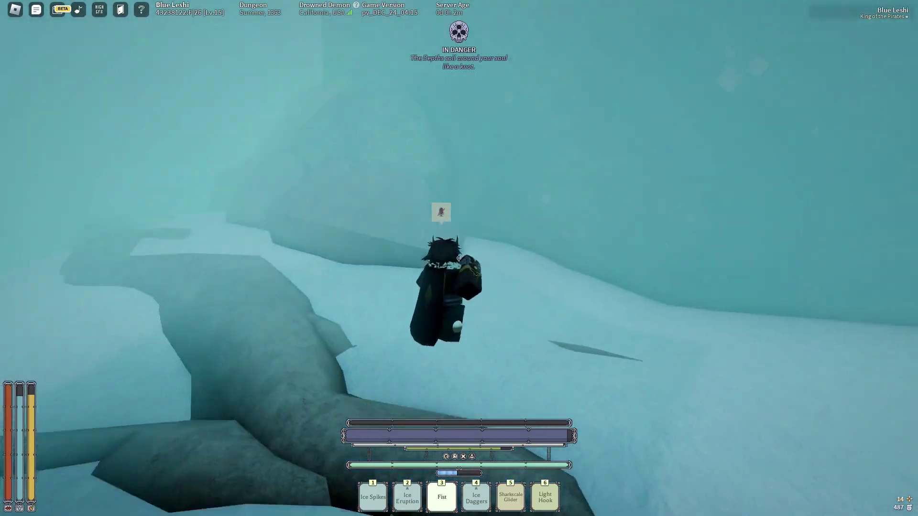
{"action": "key", "text": "w"}
- Run past the giant shark creature, then turn around to face it
{"action": "key", "text": "w"}
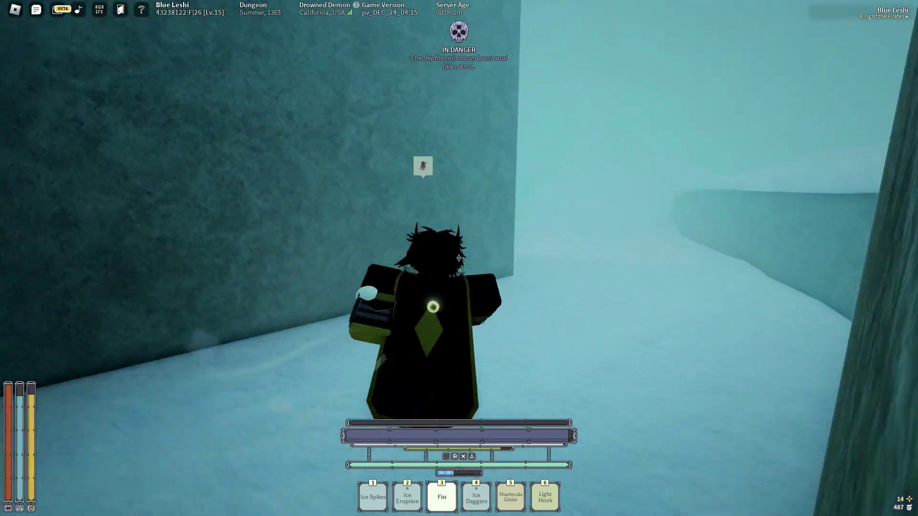
{"action": "key", "text": "w"}
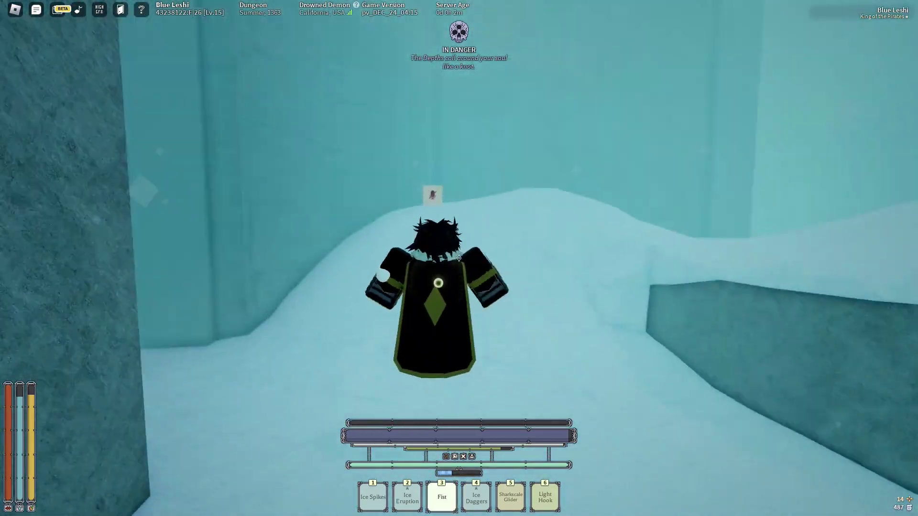
{"action": "key", "text": "w"}
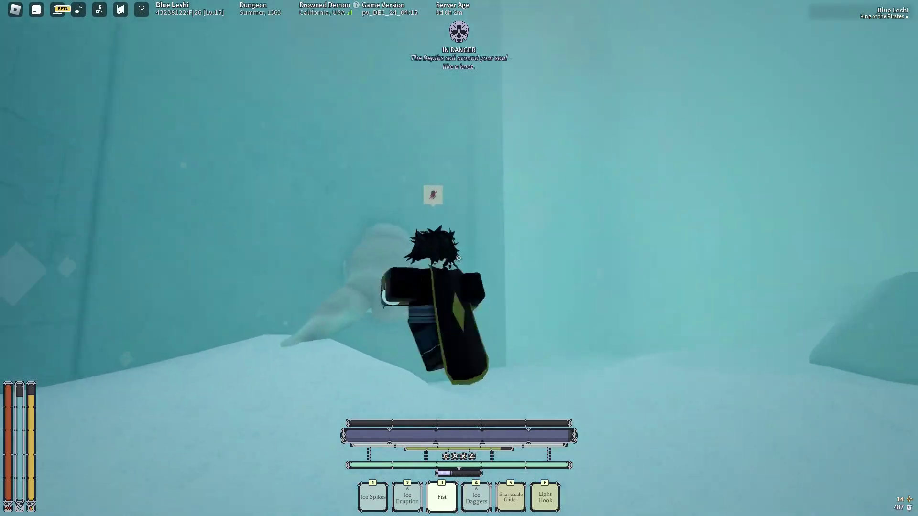
- Dodge and flee the shark's attacks, then climb the ice wall and pass between the ice pillars
{"action": "key", "text": "w"}
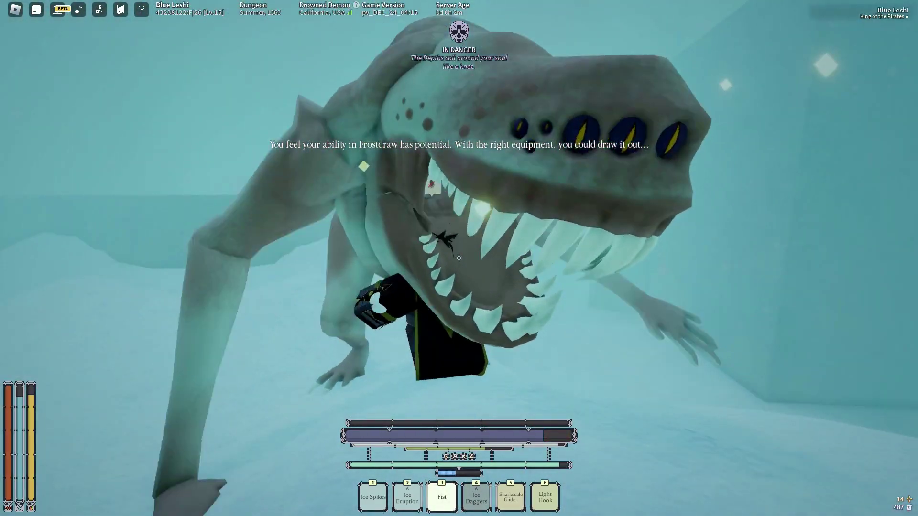
{"action": "key", "text": "w"}
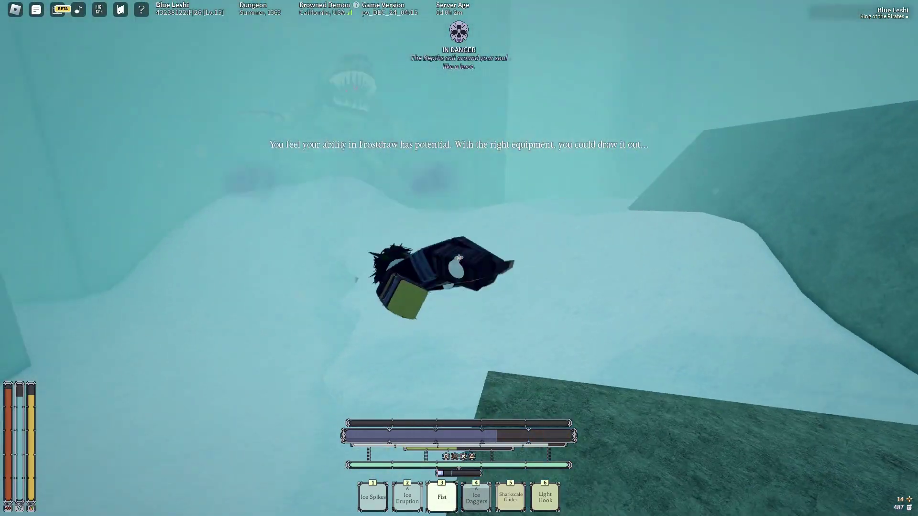
{"action": "key", "text": "w"}
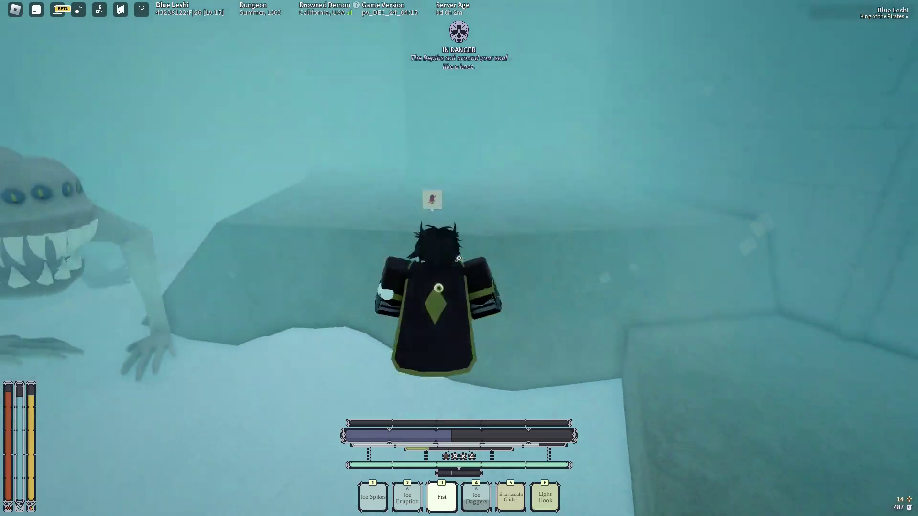
{"action": "key", "text": "s"}
{"action": "key", "text": "w"}
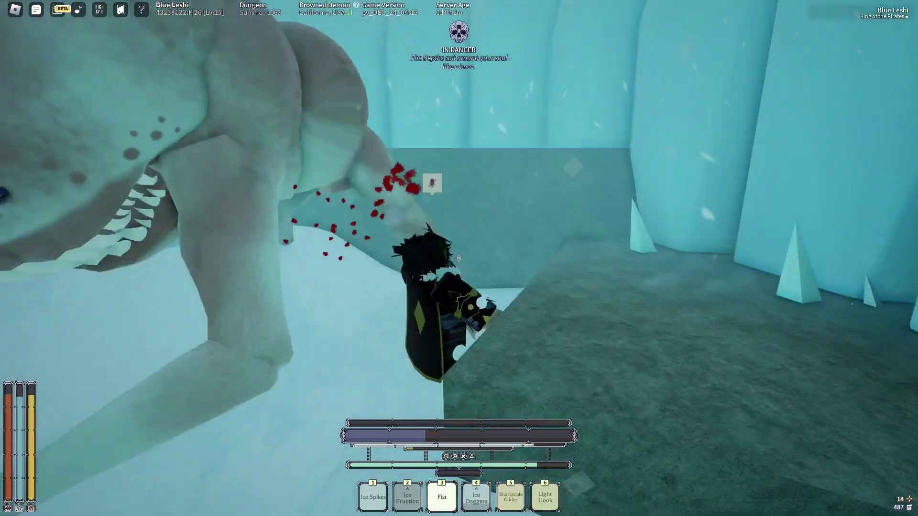
{"action": "key", "text": "w"}
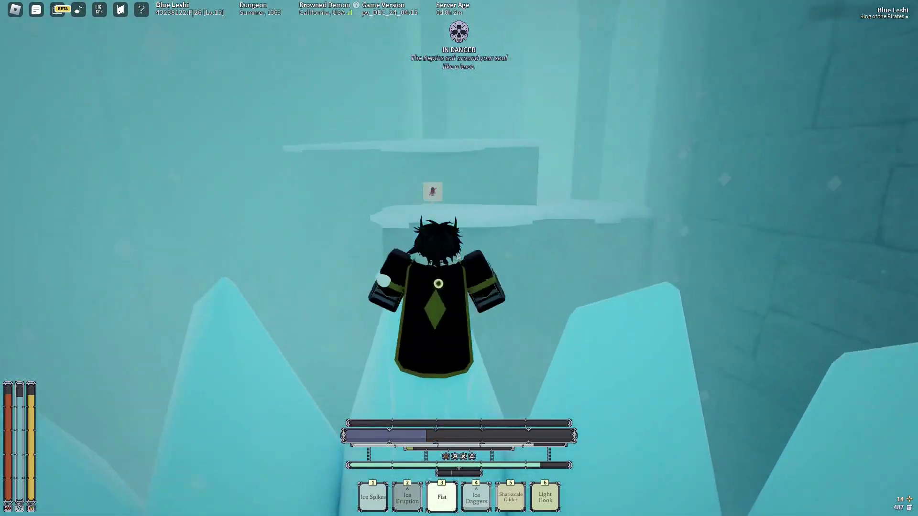
{"action": "key", "text": "w"}
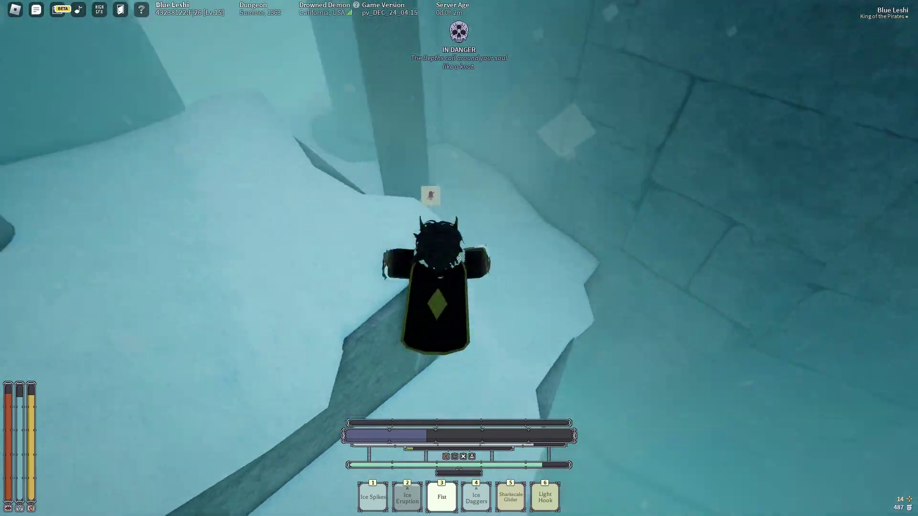
- Descend past the glass dome, gear wall and round vault door, then drop through the hole in the floor
{"action": "key", "text": "w"}
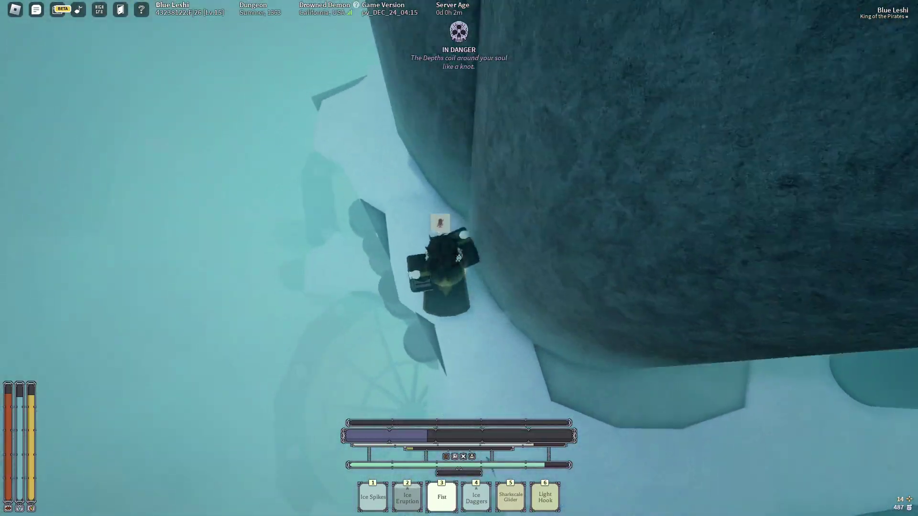
{"action": "key", "text": "w"}
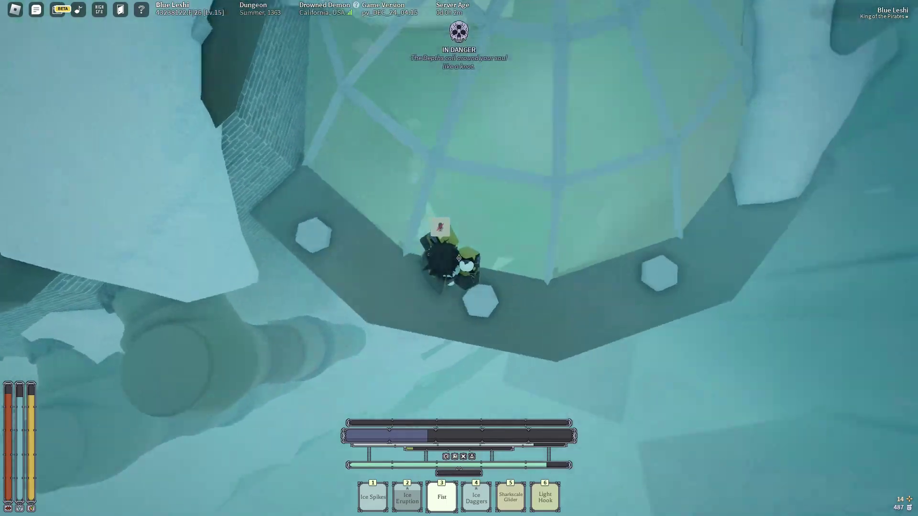
{"action": "key", "text": "w"}
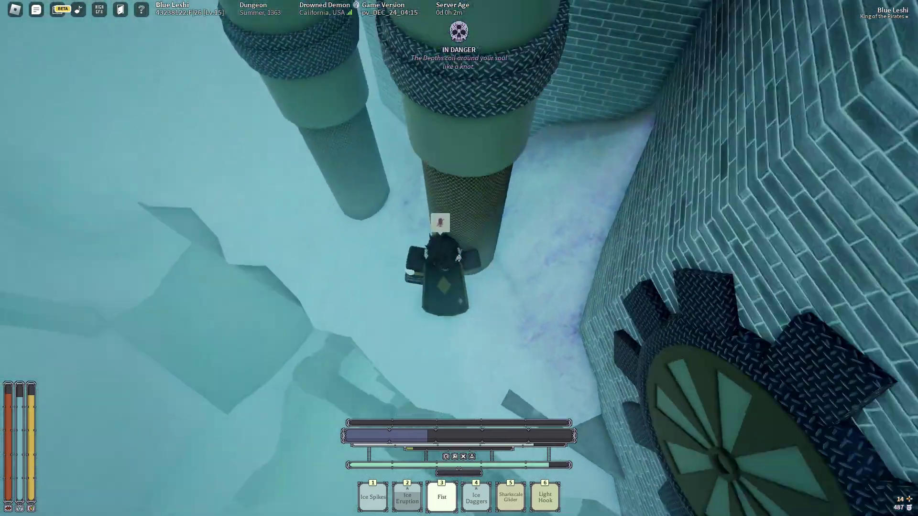
{"action": "key", "text": "w"}
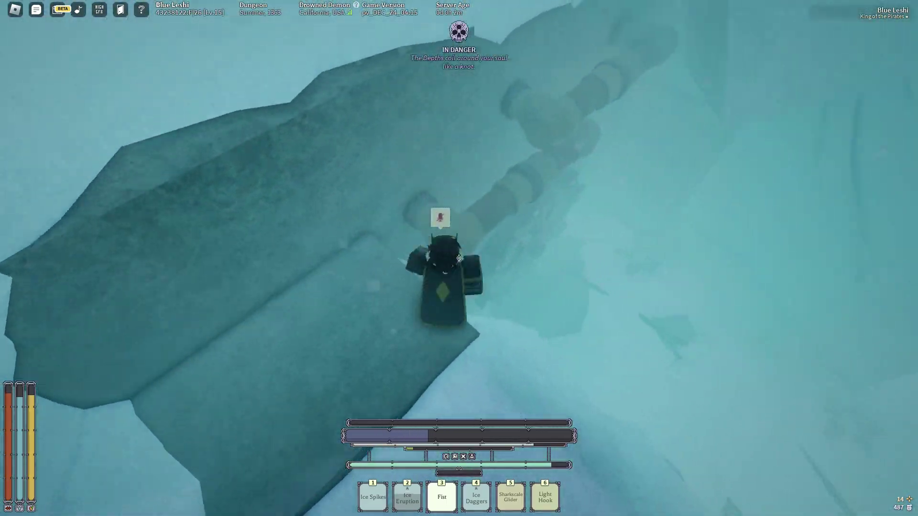
{"action": "key", "text": "w"}
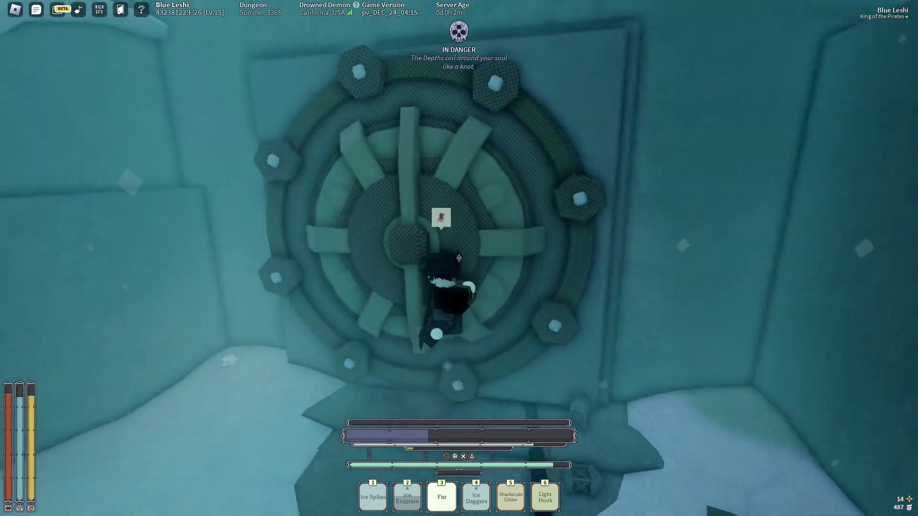
{"action": "key", "text": "w"}
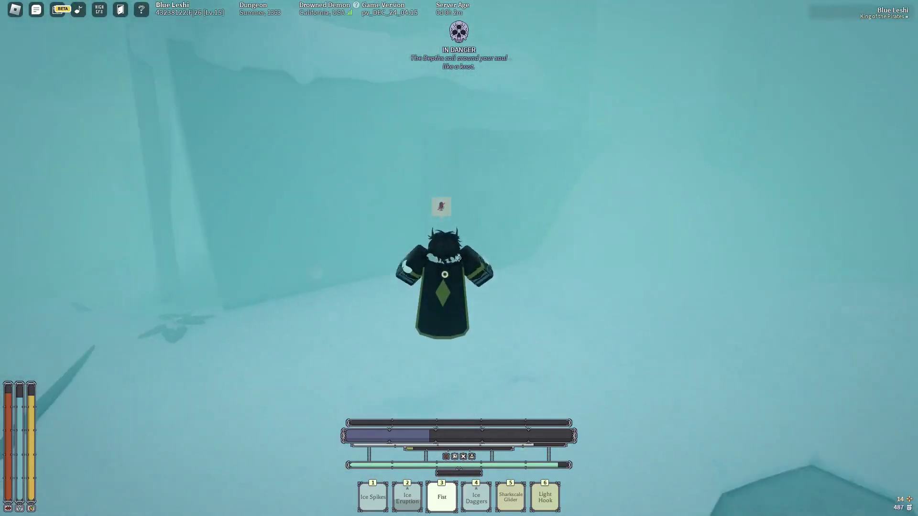
- Slash at the shark beside the stone well, then switch to the Light Hook ability on slot 6
{"action": "key", "text": "w"}
{"action": "left_click", "coordinate": [441, 206]}
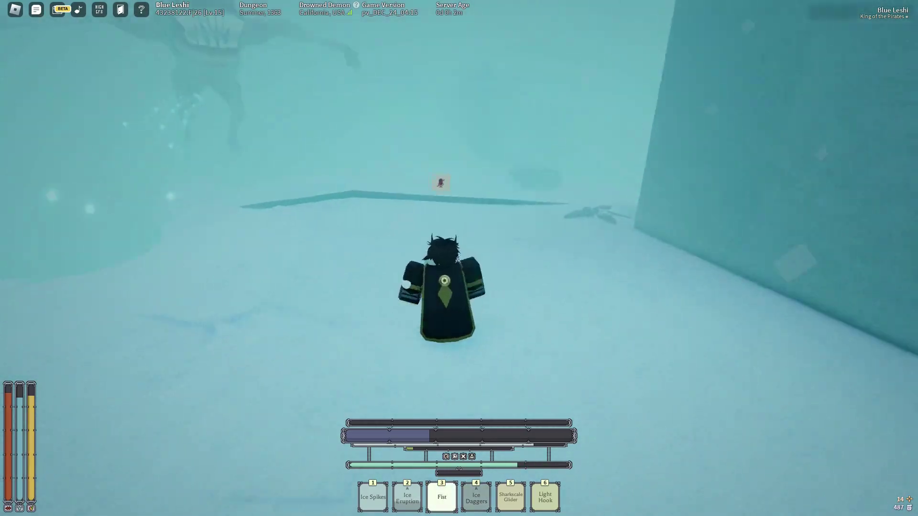
{"action": "key", "text": "w"}
{"action": "key", "text": "w"}
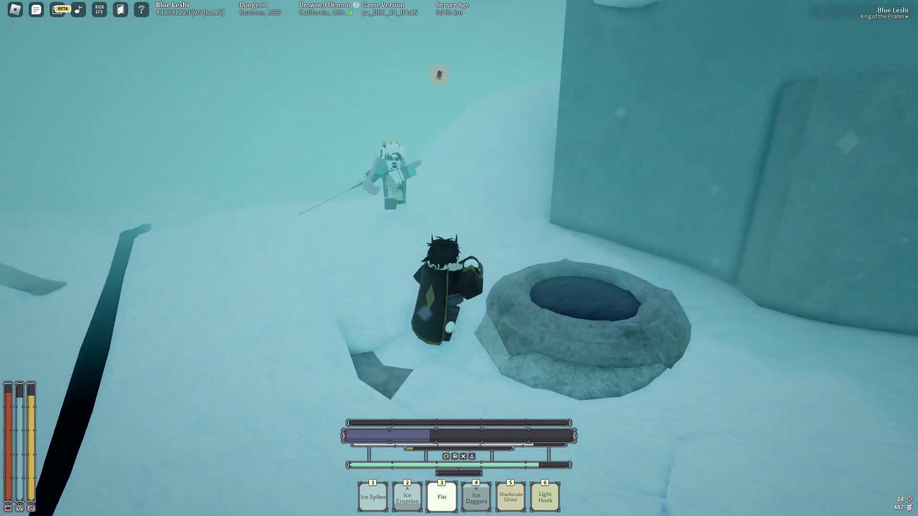
{"action": "key", "text": "w"}
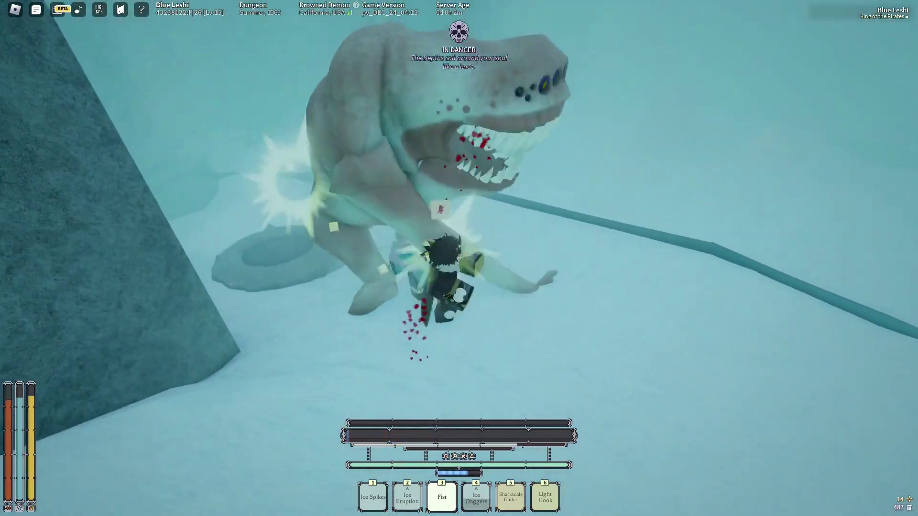
{"action": "key", "text": "6"}
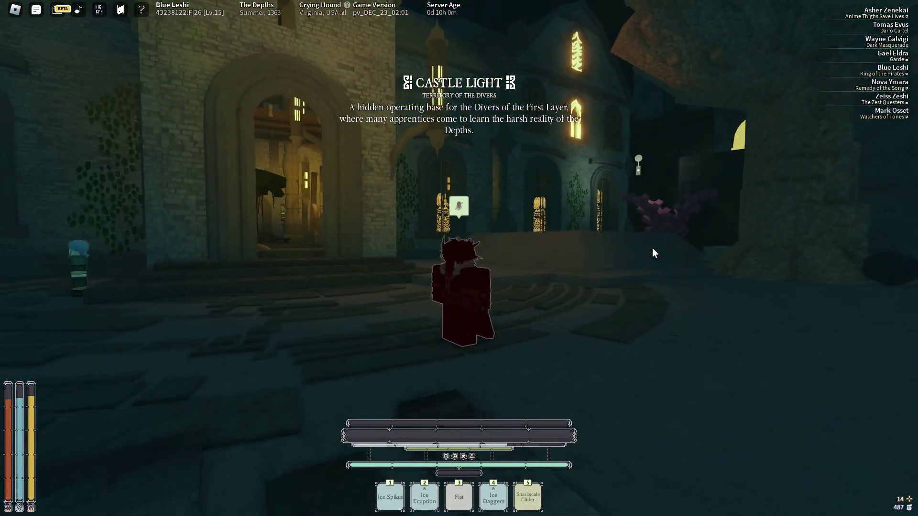
- Check the inventory and stats twice, then walk across the Castle Light courtyard through the gated archway
{"action": "key", "text": "grave"}
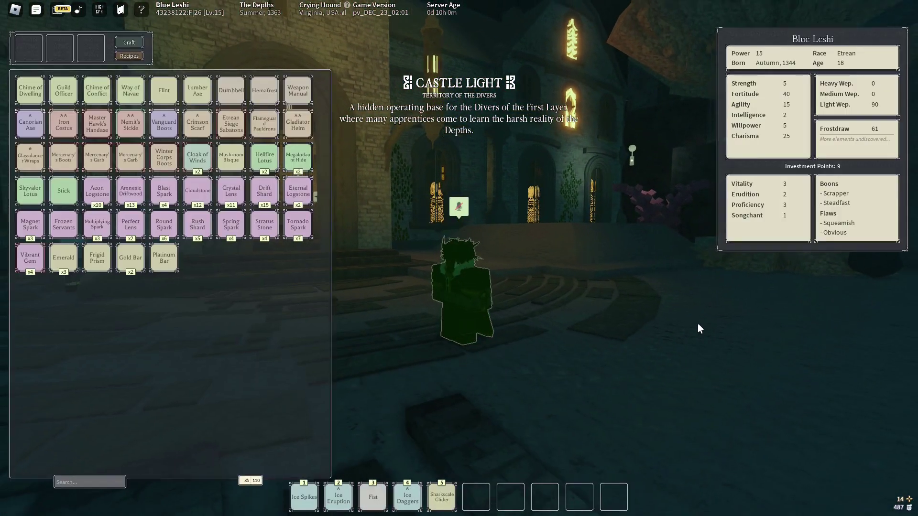
{"action": "key", "text": "grave"}
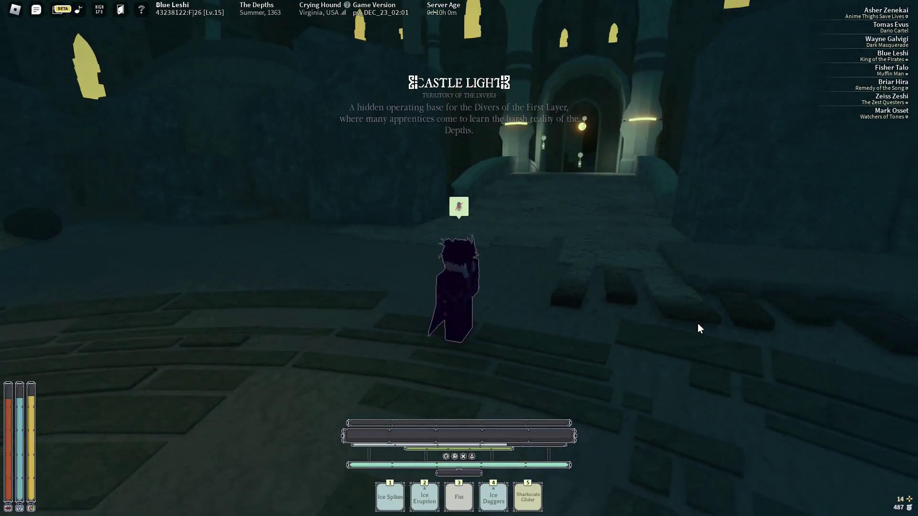
{"action": "key", "text": "grave"}
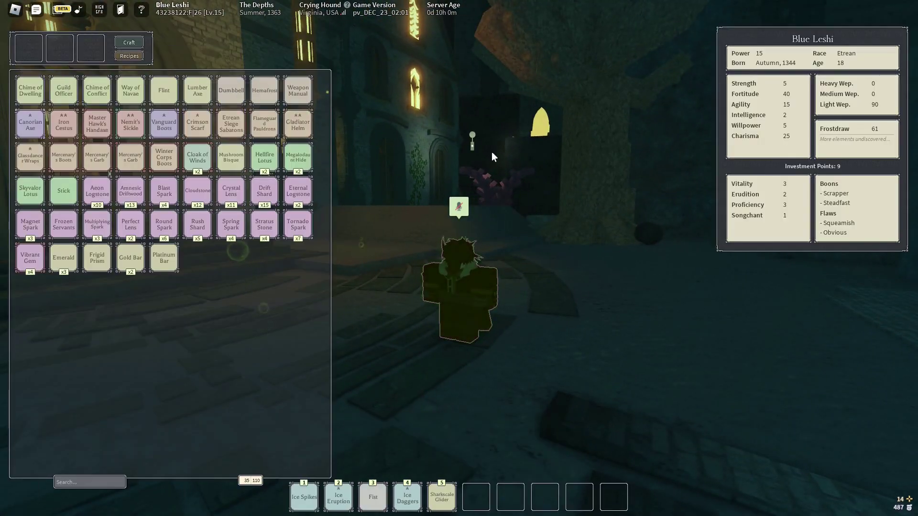
{"action": "key", "text": "grave"}
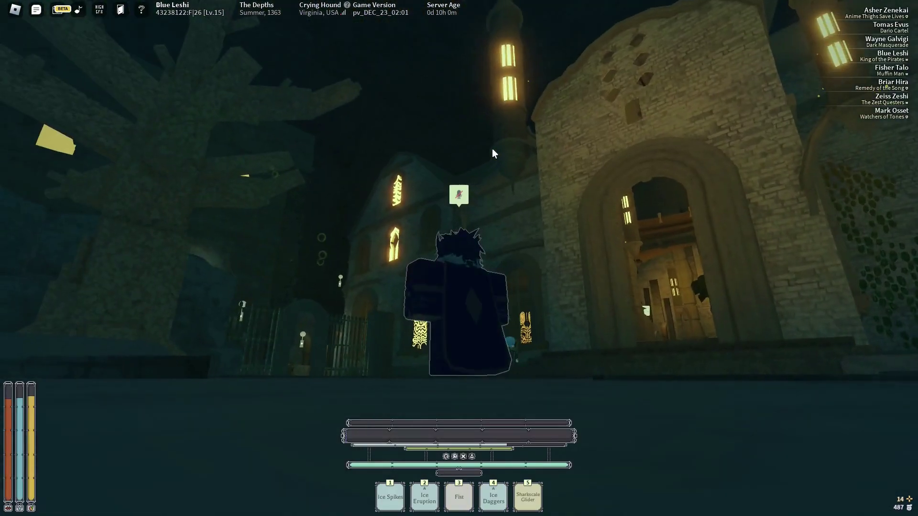
{"action": "key", "text": "w"}
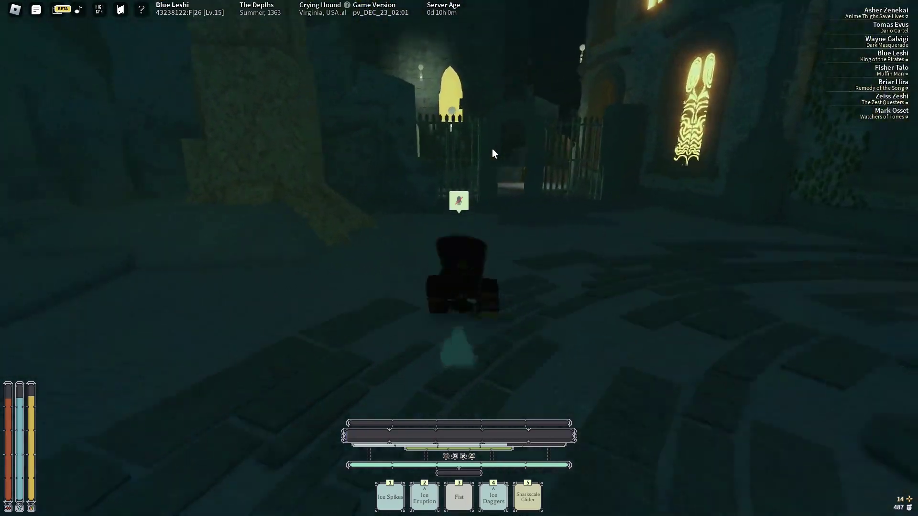
{"action": "key", "text": "w"}
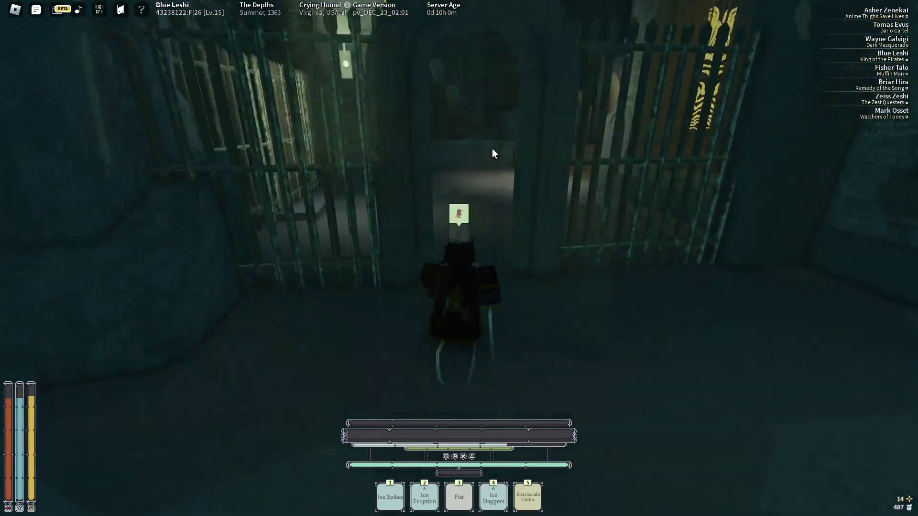
{"action": "key", "text": "grave"}
{"action": "key", "text": "grave"}
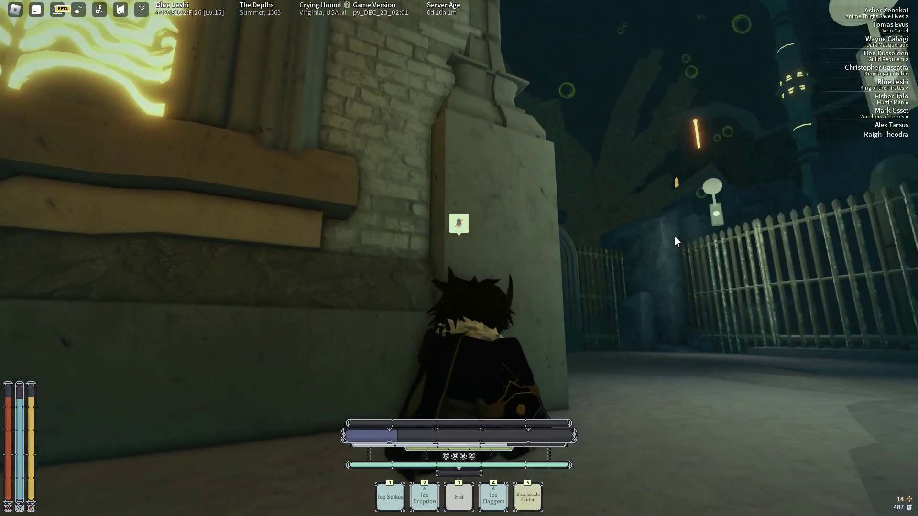
- Position beside the pillar facing the glowing wall panel and bring up the inventory and character stats
{"action": "key", "text": "s"}
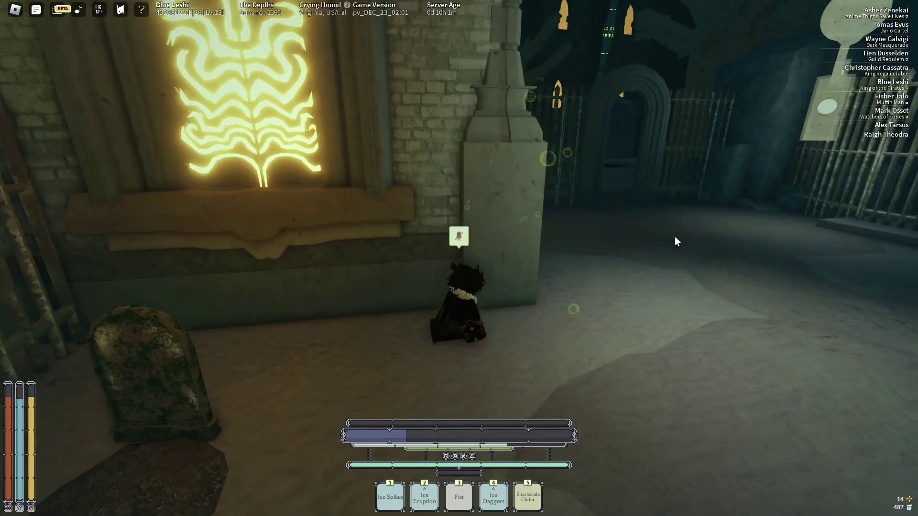
{"action": "key", "text": "a"}
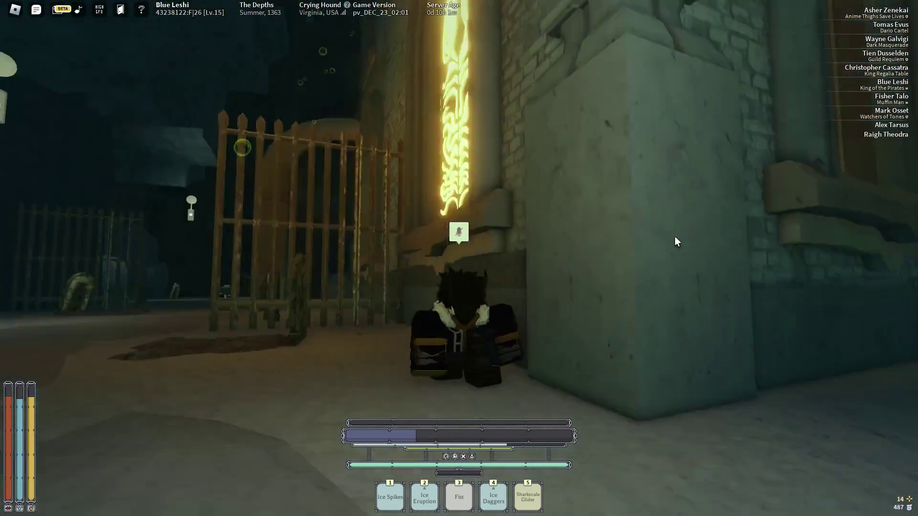
{"action": "key", "text": "d"}
{"action": "key", "text": "a"}
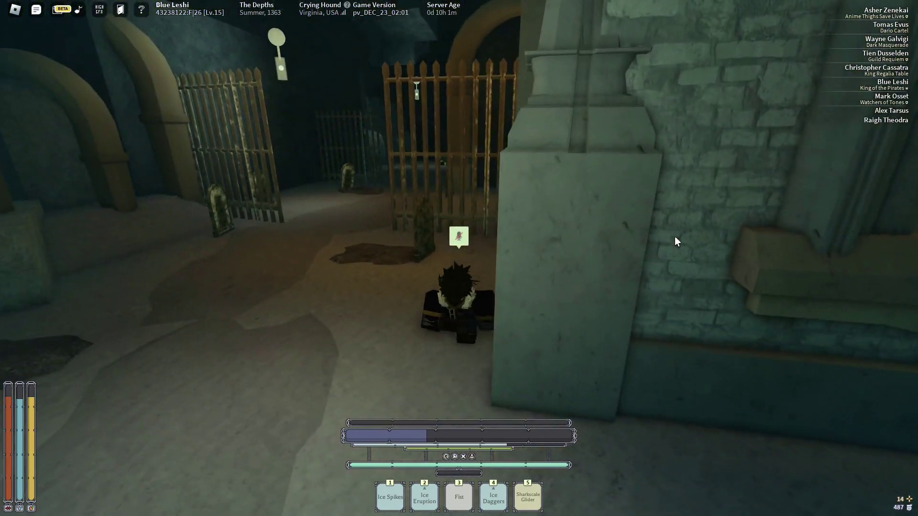
{"action": "key", "text": "a"}
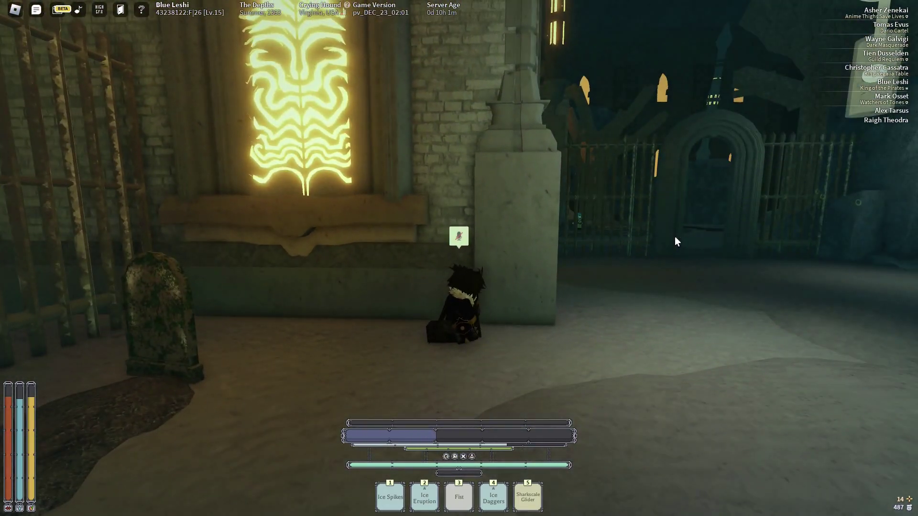
{"action": "key", "text": "grave"}
{"action": "key", "text": "grave"}
{"action": "key", "text": "d"}
- Put the inventory away and walk through the hall past the pipes into the library room
{"action": "key", "text": "grave"}
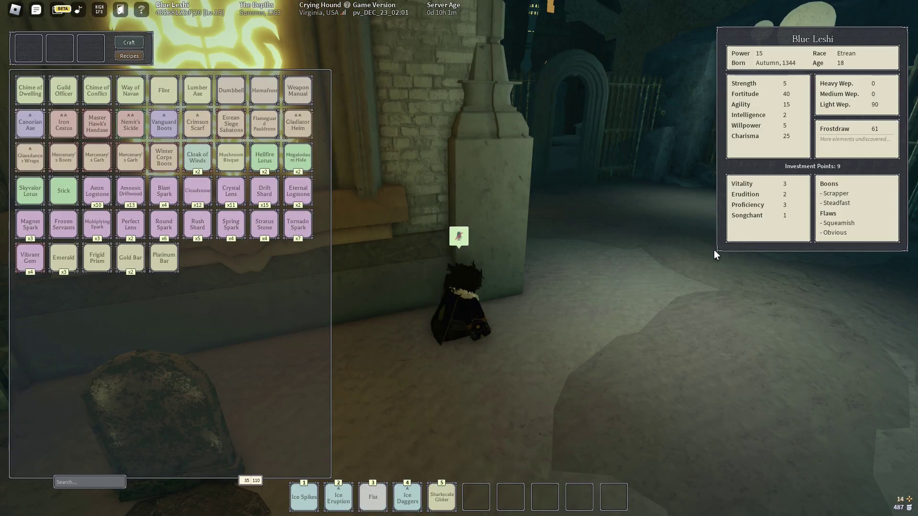
{"action": "mouse_move", "coordinate": [298, 91]}
{"action": "key", "text": "grave"}
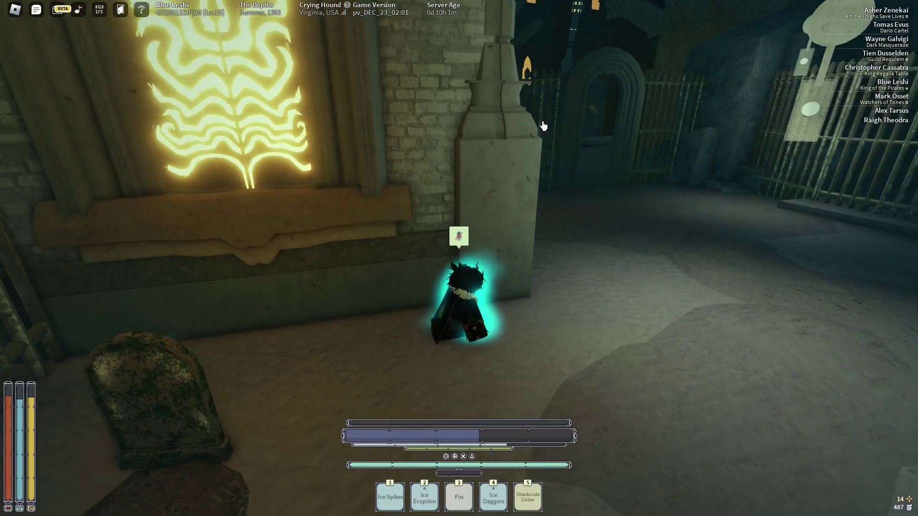
{"action": "key", "text": "w"}
{"action": "key", "text": "w"}
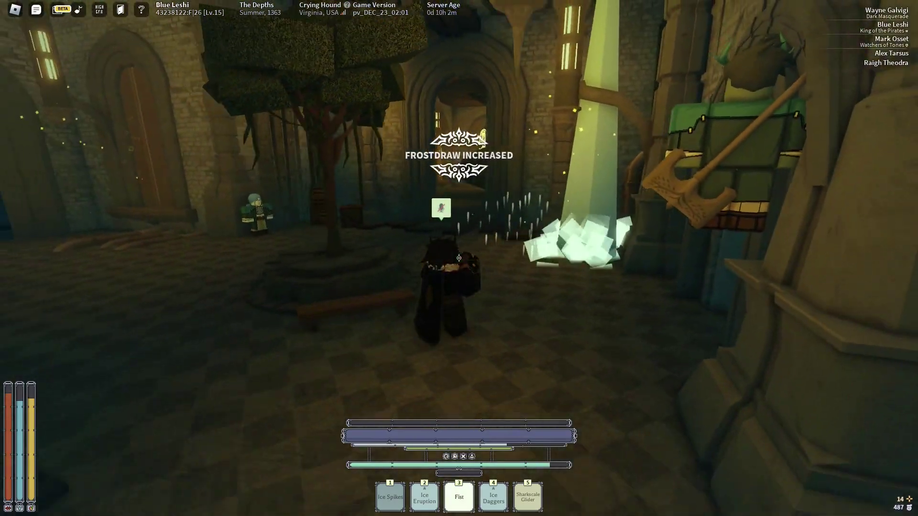
{"action": "key", "text": "grave"}
{"action": "key", "text": "w"}
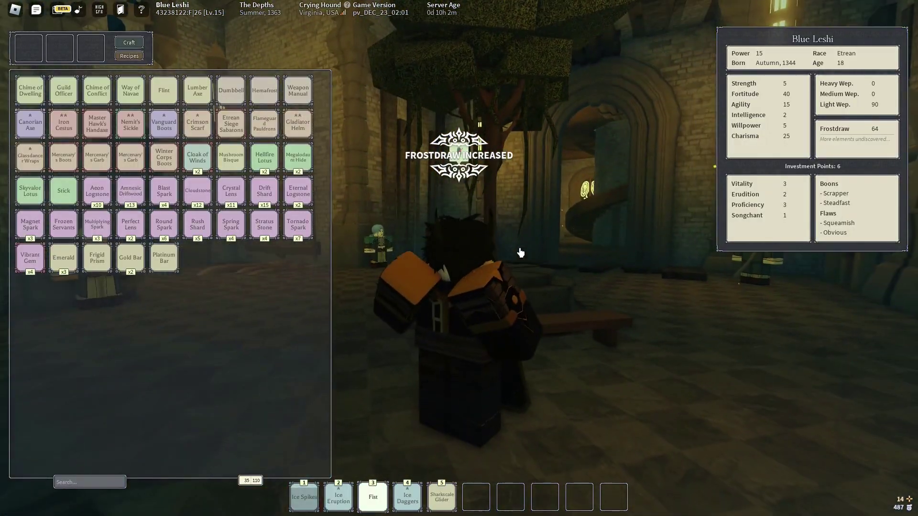
{"action": "key", "text": "grave"}
{"action": "key", "text": "grave"}
{"action": "key", "text": "w"}
{"action": "key", "text": "grave"}
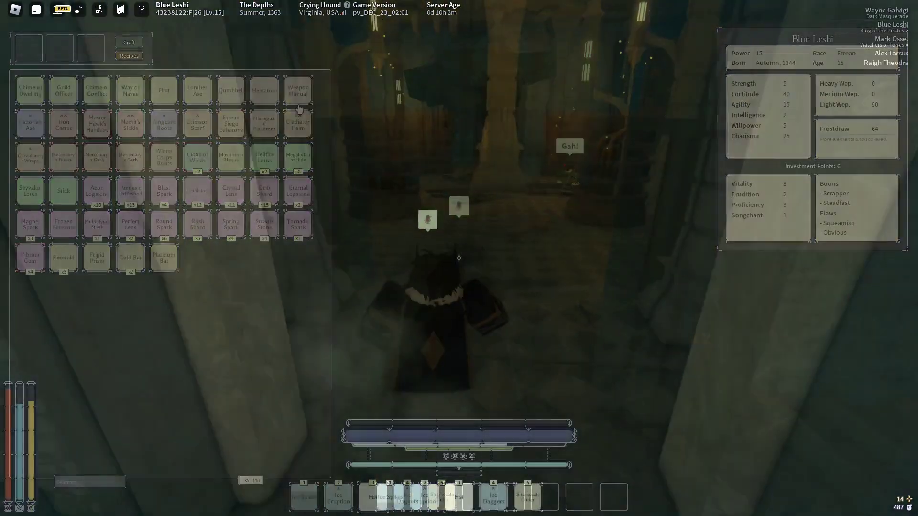
{"action": "key", "text": "w"}
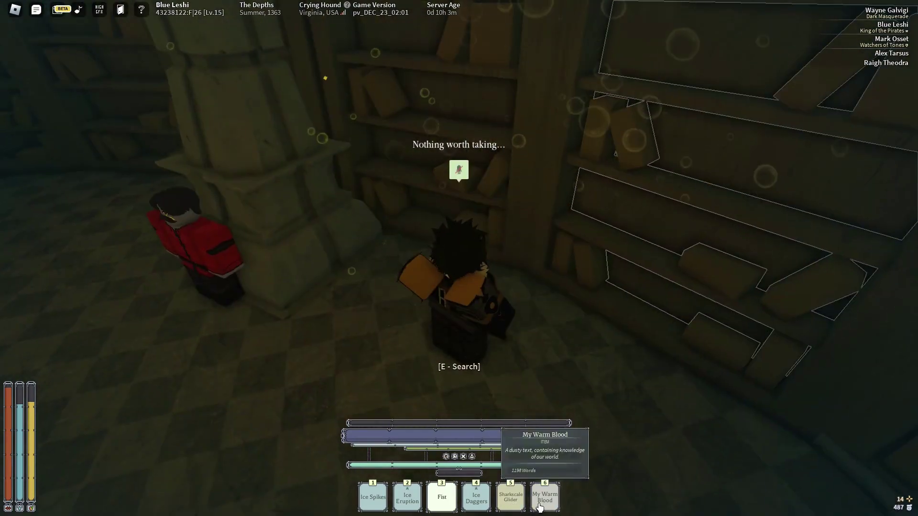
- Check the inventory, then read the Eggs In A Basket book from the hotbar
{"action": "key", "text": "Tab"}
{"action": "key", "text": "Tab"}
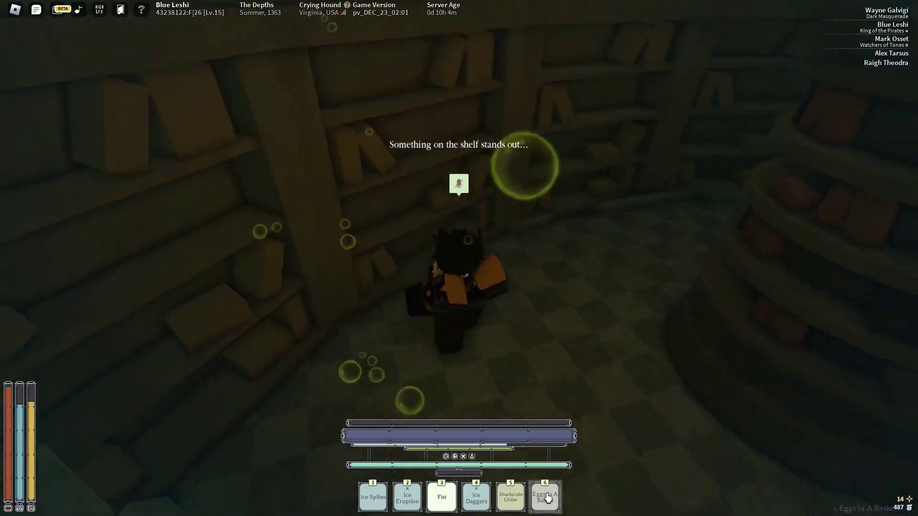
{"action": "left_click", "coordinate": [622, 271]}
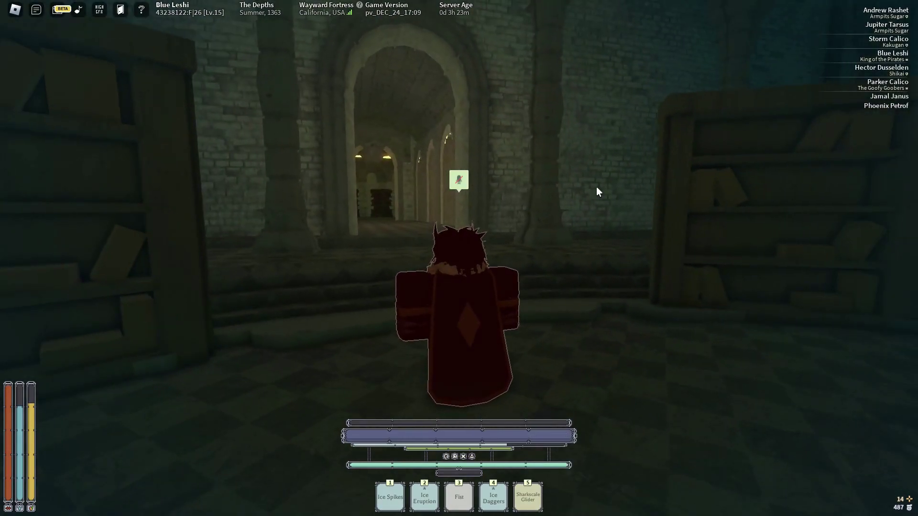
- Sprint through the archway to the lit room, end the dialogue to drop into the glowing pit, and start a THX chat message
{"action": "key", "text": "shift"}
{"action": "key", "text": "w"}
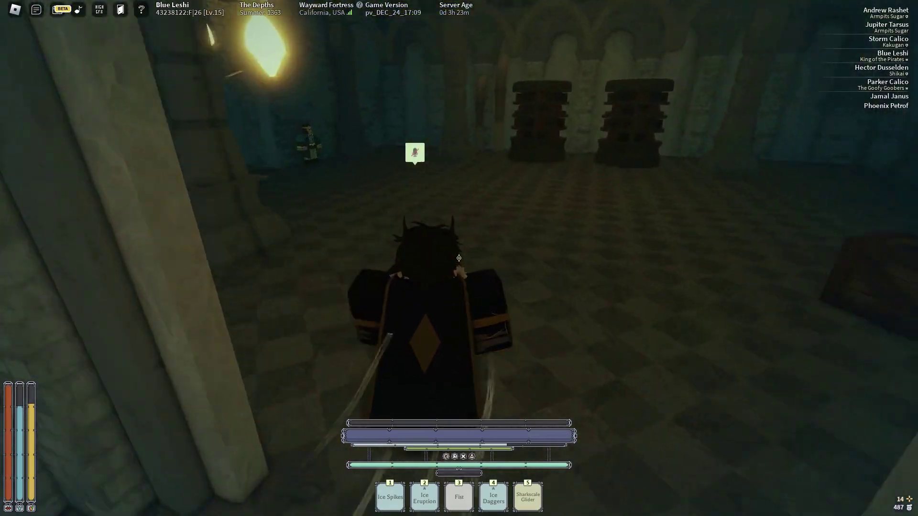
{"action": "key", "text": "w"}
{"action": "key", "text": "w"}
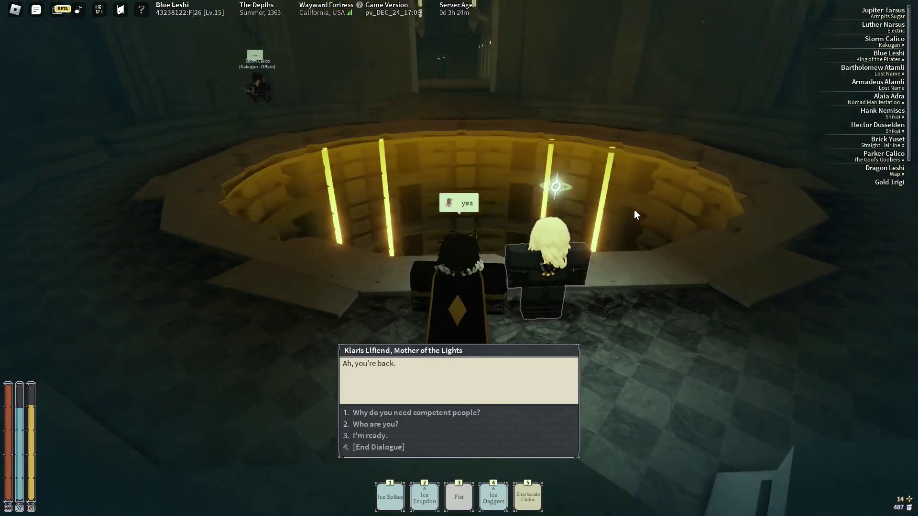
{"action": "key", "text": "3"}
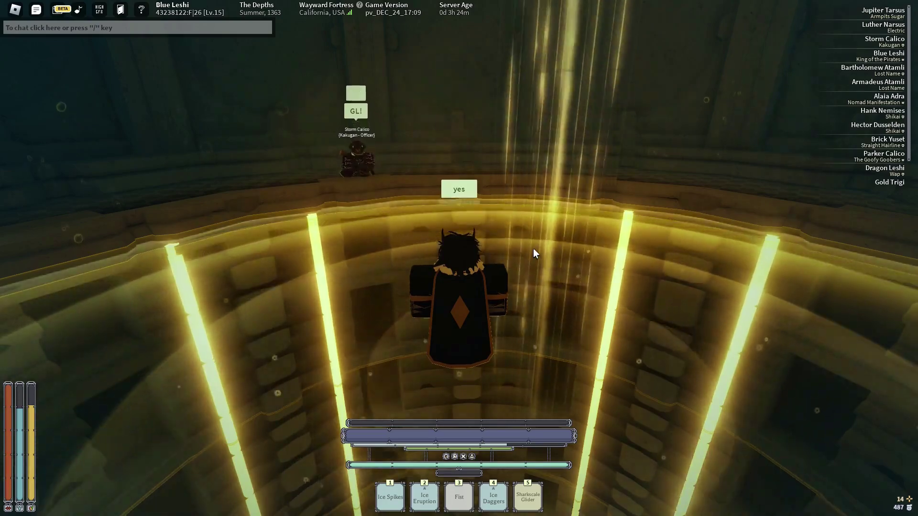
{"action": "type", "text": "THX"}
{"action": "key", "text": "Return"}
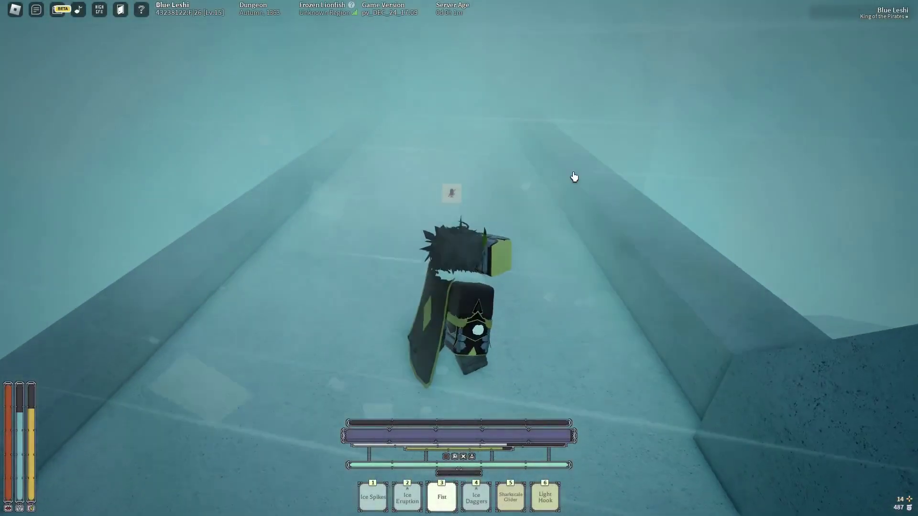
- Walk the icy corridor, climb and release the ladder, then move around the wheel onto the icy rock ledge
{"action": "key", "text": "w"}
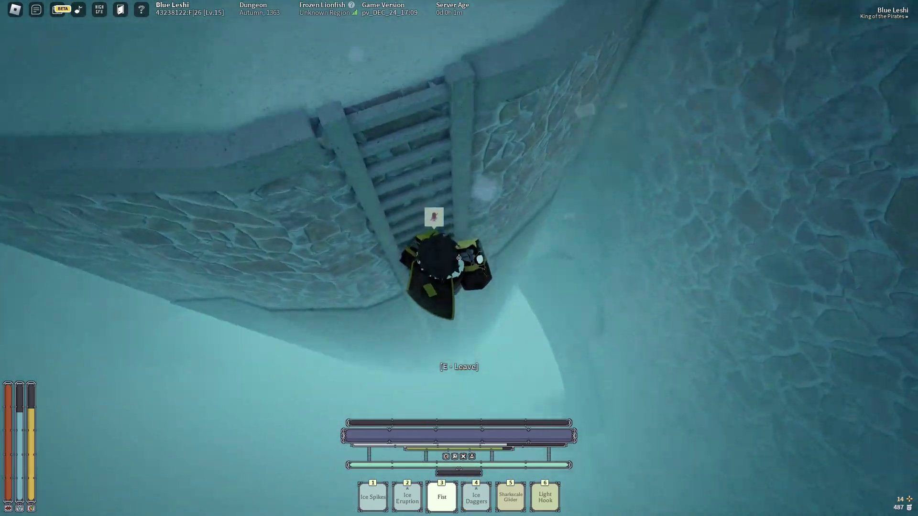
{"action": "key", "text": "3"}
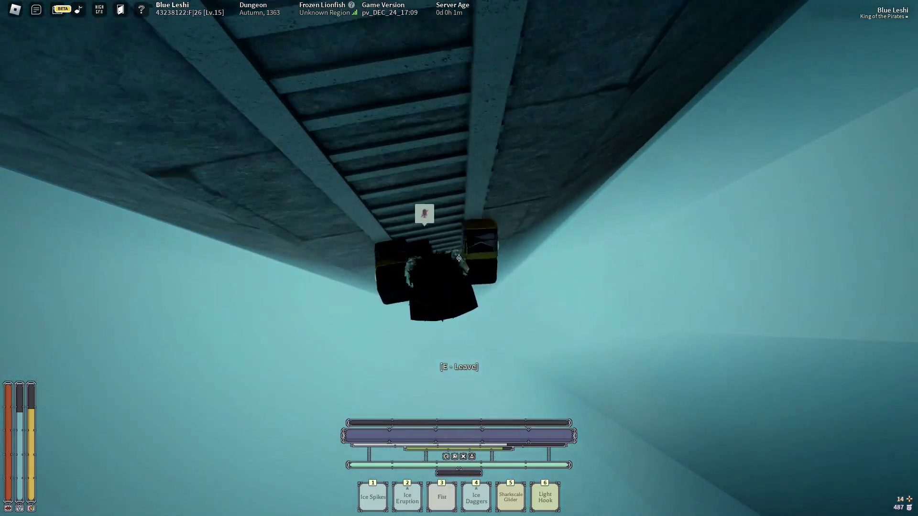
{"action": "key", "text": "e"}
{"action": "key", "text": "3"}
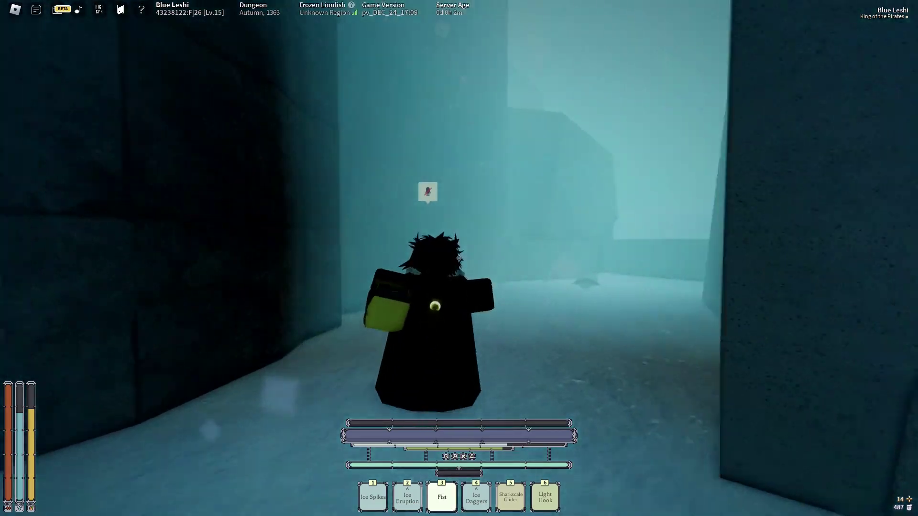
{"action": "key", "text": "w"}
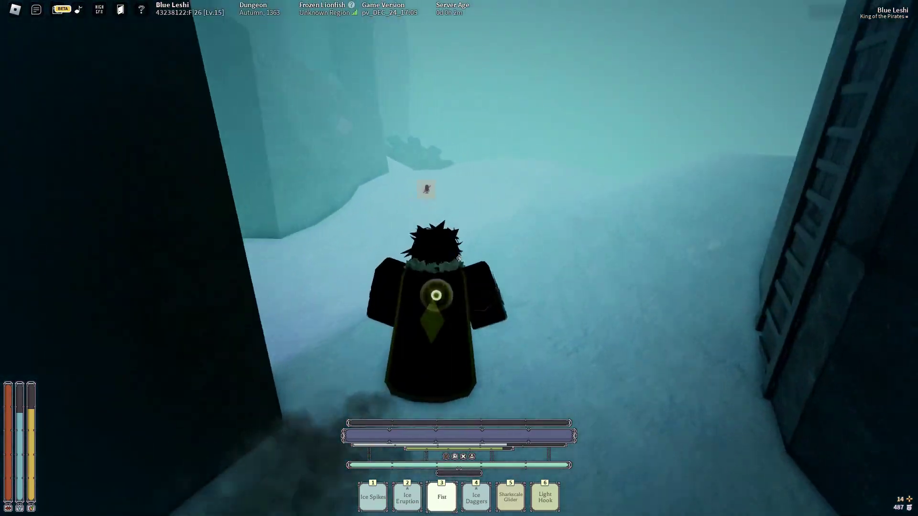
{"action": "key", "text": "w"}
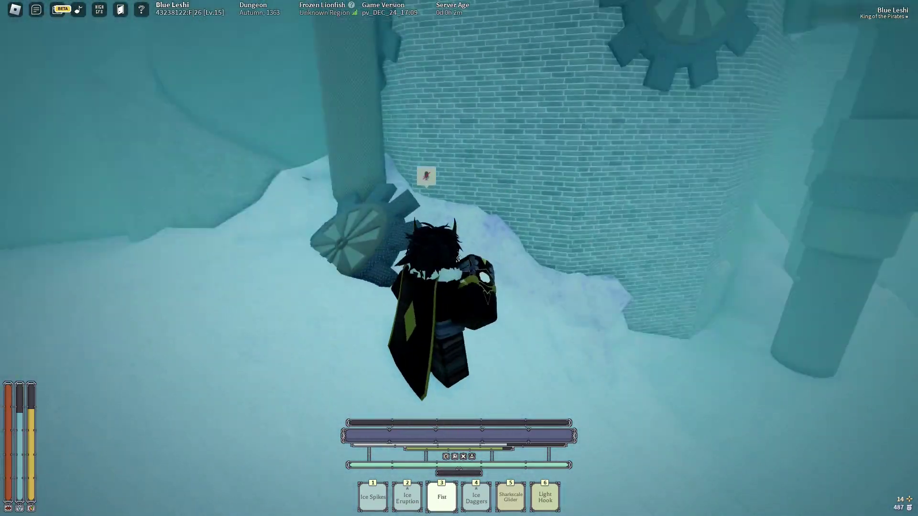
{"action": "key", "text": "w"}
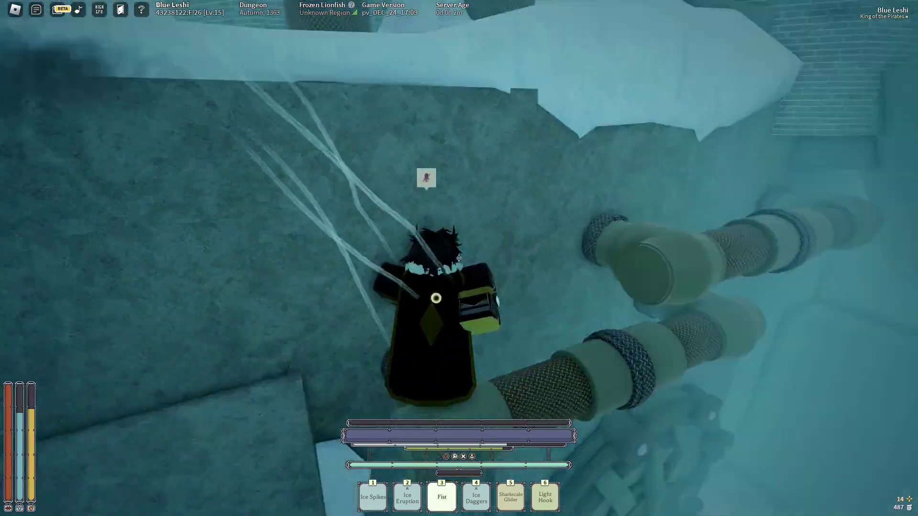
{"action": "key", "text": "w"}
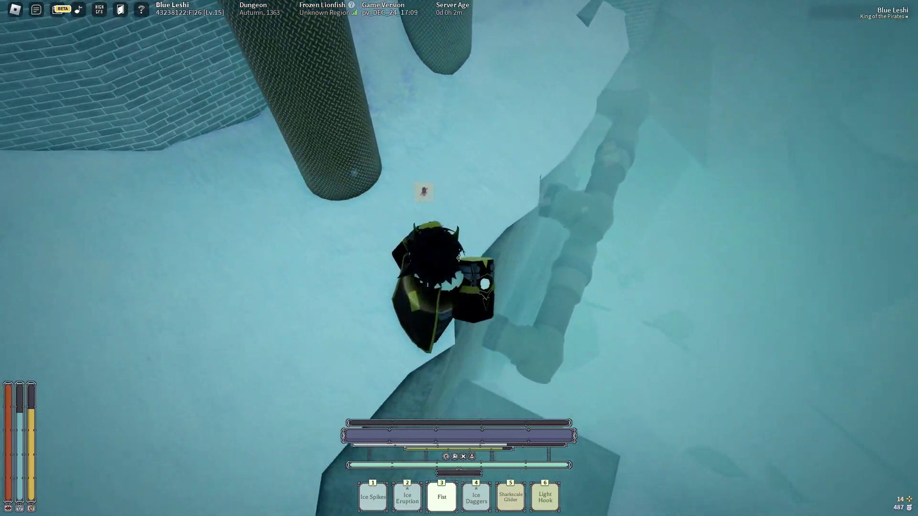
- Drop off the ledge and cross the ice caves past the gear structure, stone well and vault door onto open snow
{"action": "key", "text": "w"}
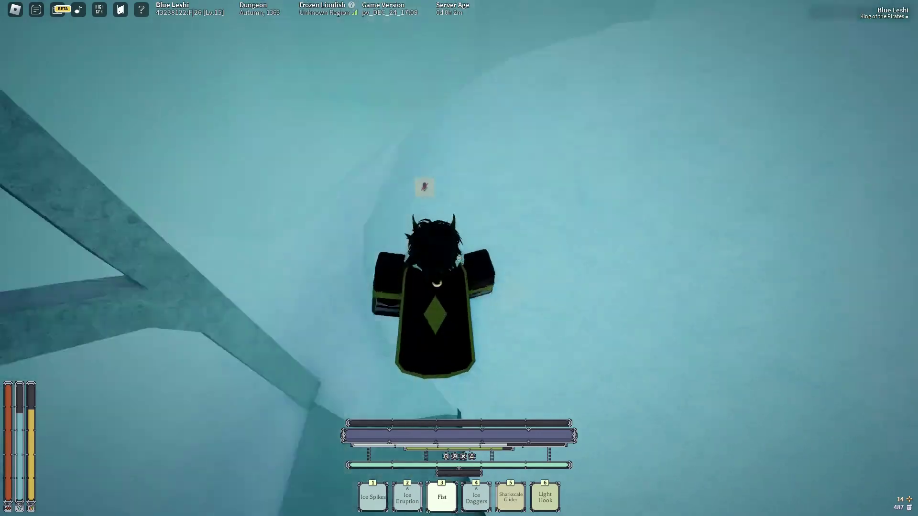
{"action": "key", "text": "w"}
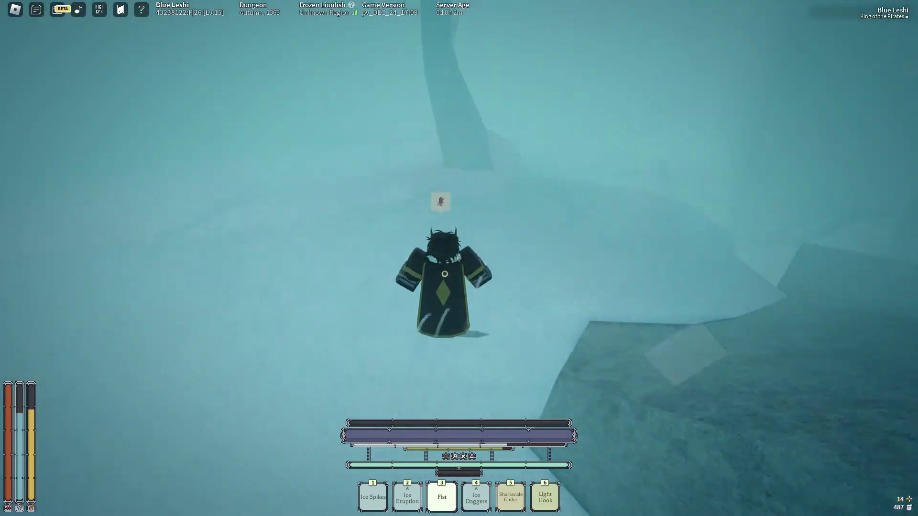
{"action": "key", "text": "w"}
{"action": "key", "text": "w"}
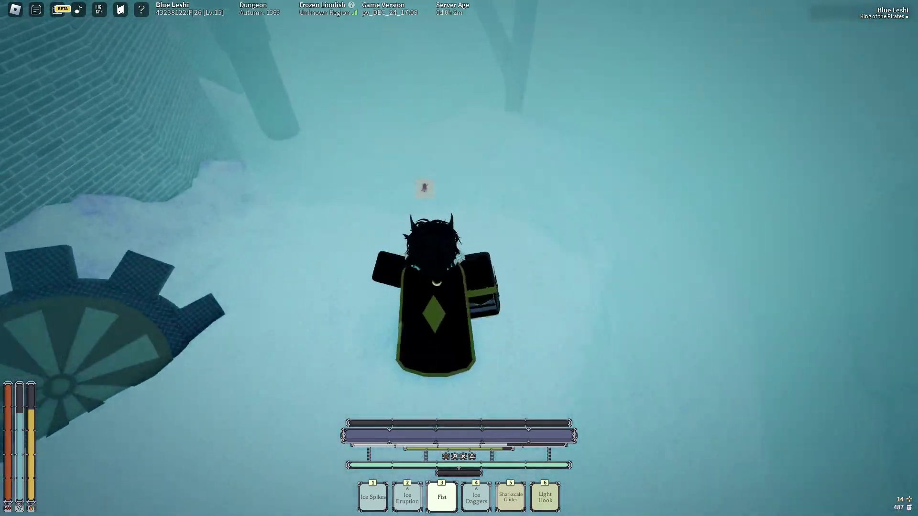
{"action": "key", "text": "w"}
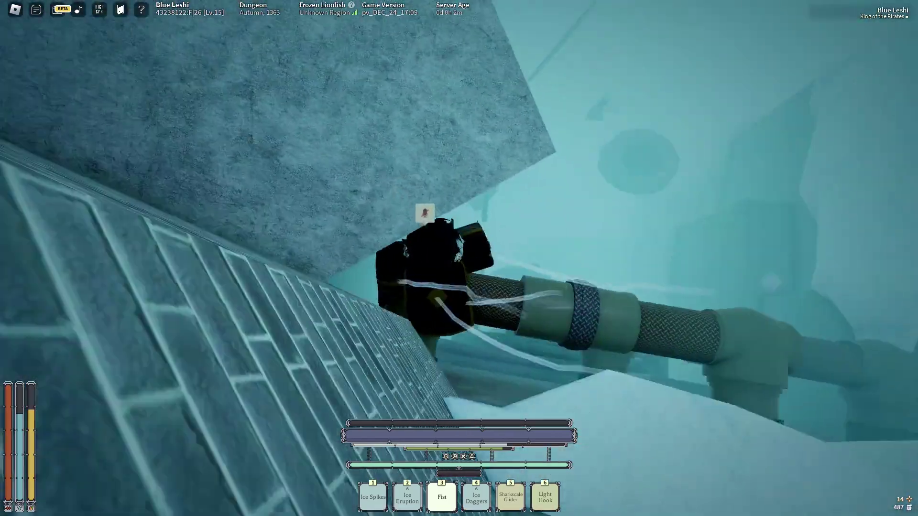
{"action": "key", "text": "w"}
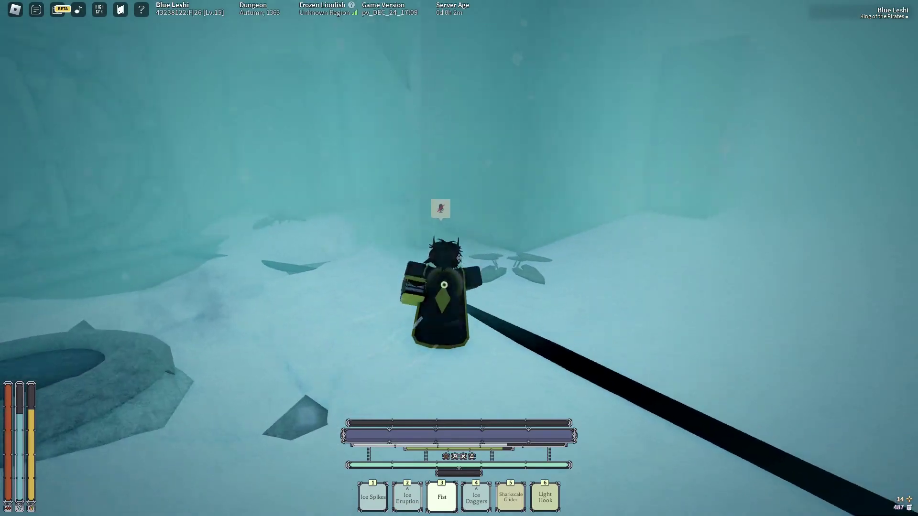
{"action": "key", "text": "w"}
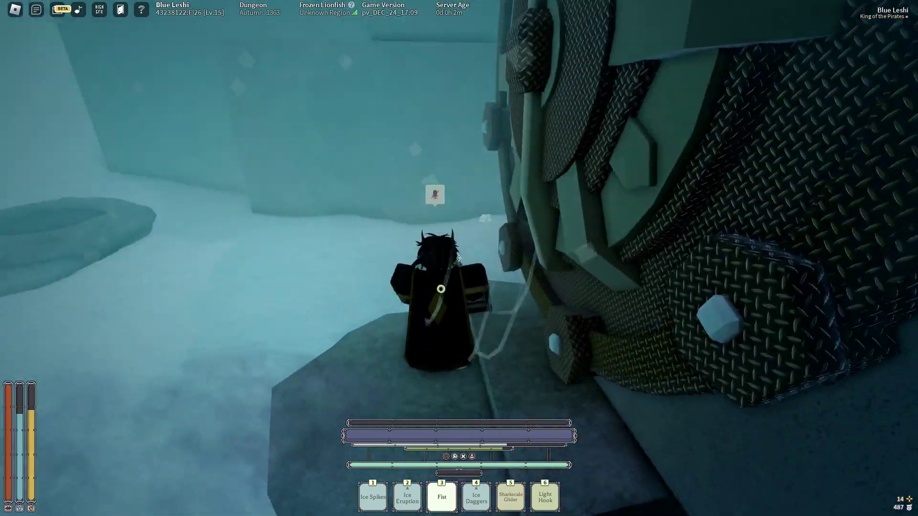
{"action": "key", "text": "w"}
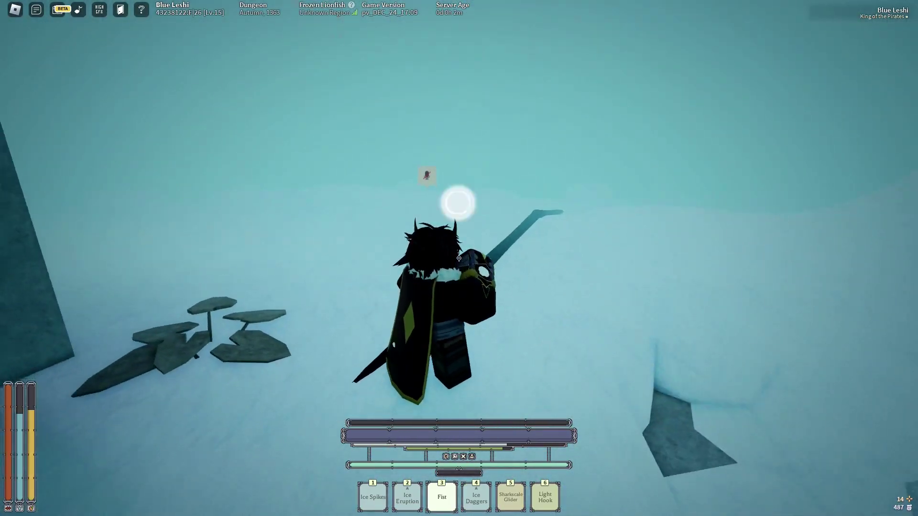
{"action": "key", "text": "w"}
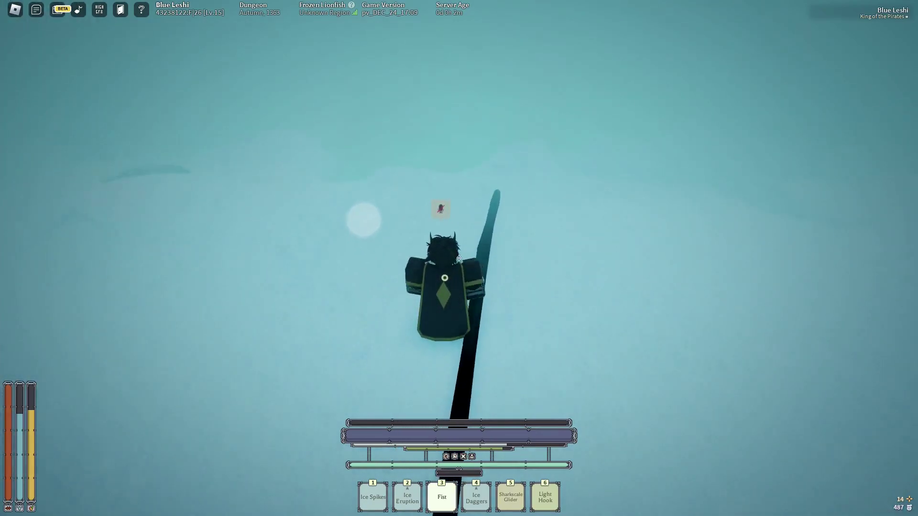
{"action": "key", "text": "w"}
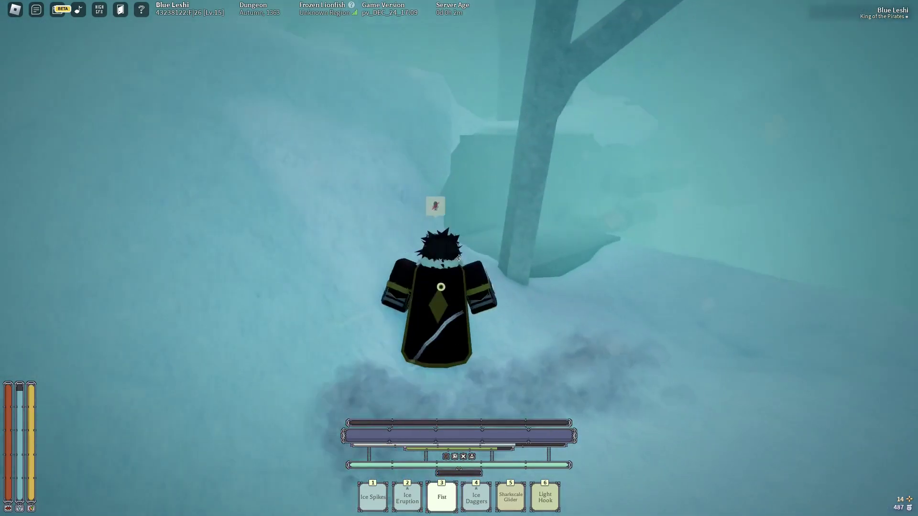
- Walk past the tree trunk and brick wall through the ice cave and out of the narrow passage
{"action": "key", "text": "w"}
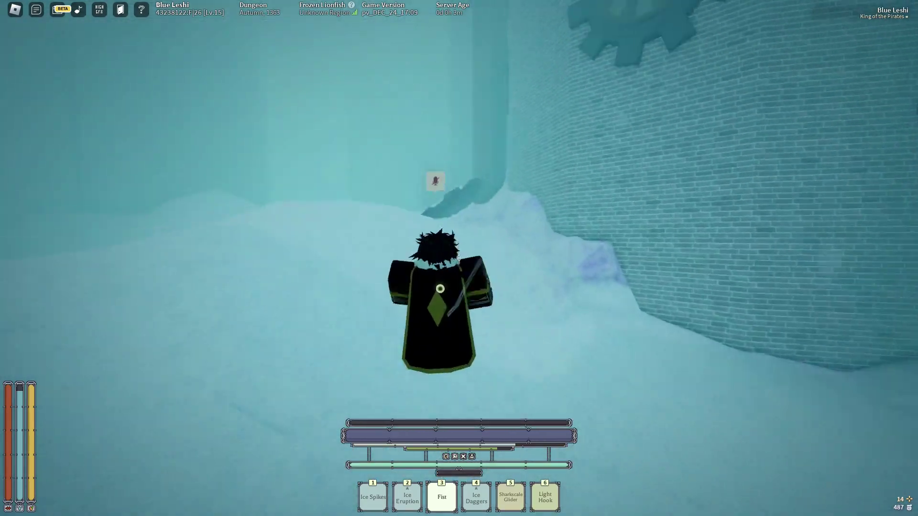
{"action": "key", "text": "w"}
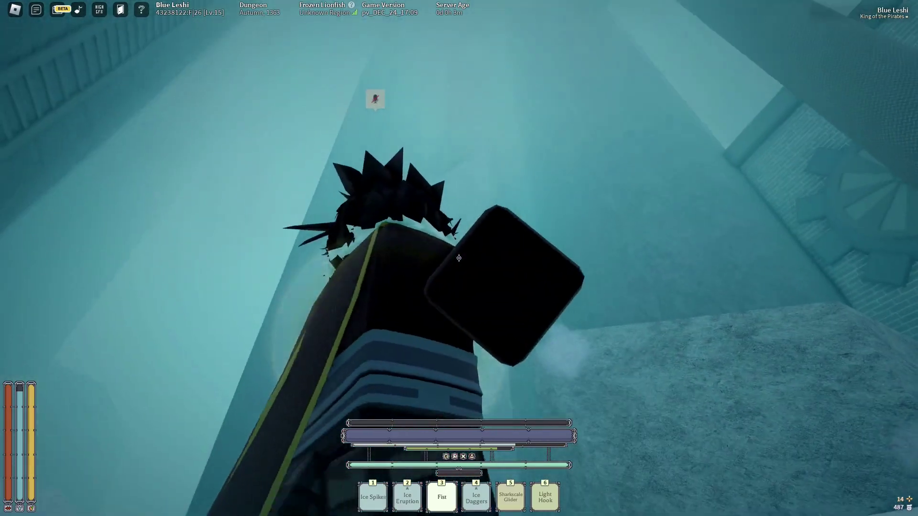
{"action": "key", "text": "w"}
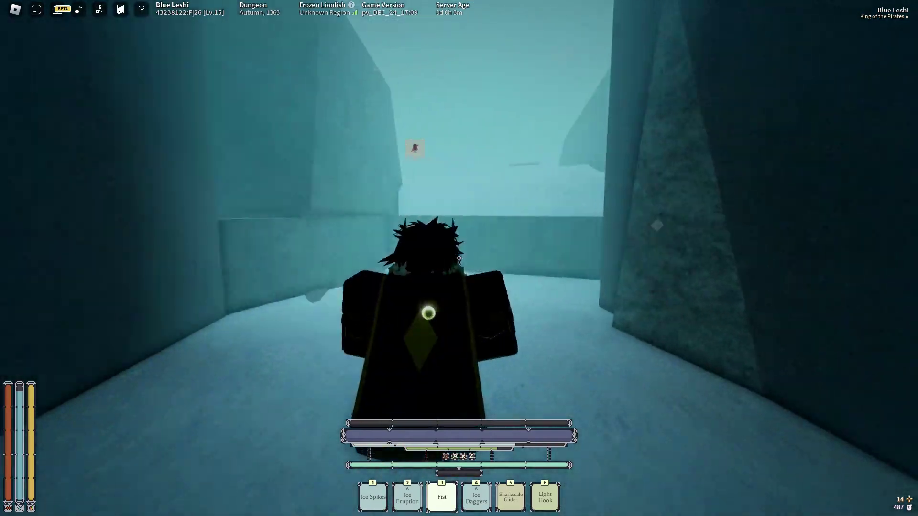
{"action": "key", "text": "w"}
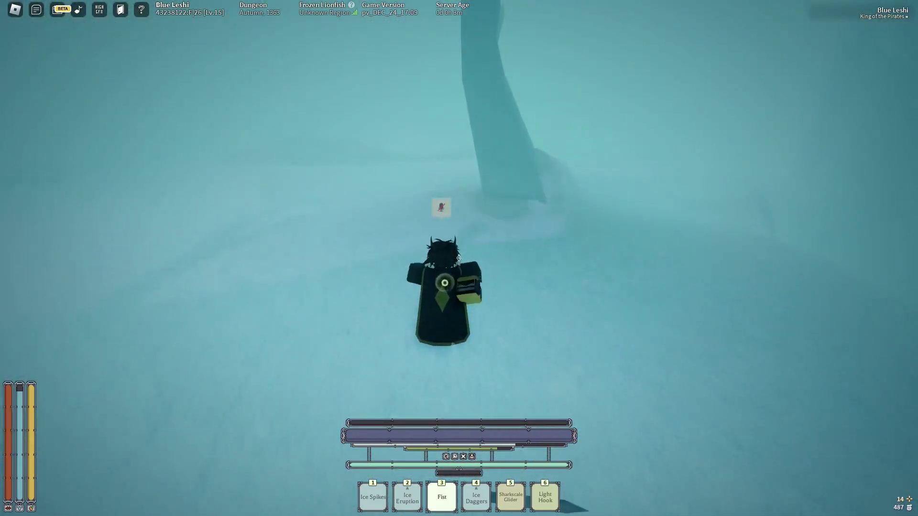
{"action": "key", "text": "grave"}
{"action": "key", "text": "grave"}
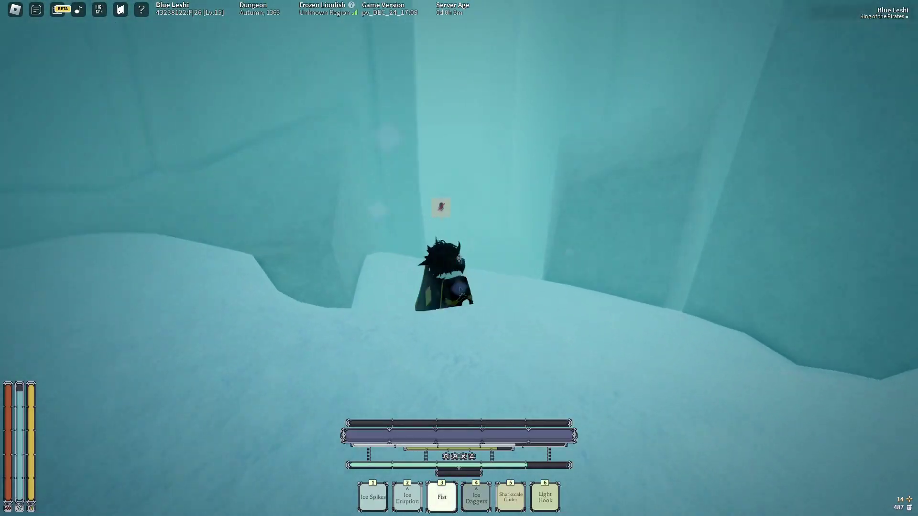
- Strike the Depths creature in the corridor and unleash an Ice Spikes burst at it
{"action": "left_click", "coordinate": [459, 257]}
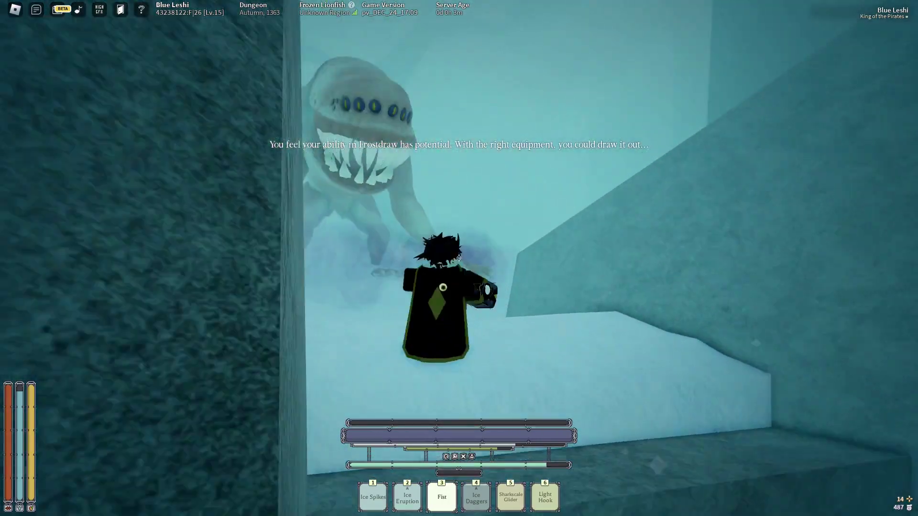
{"action": "key", "text": "w"}
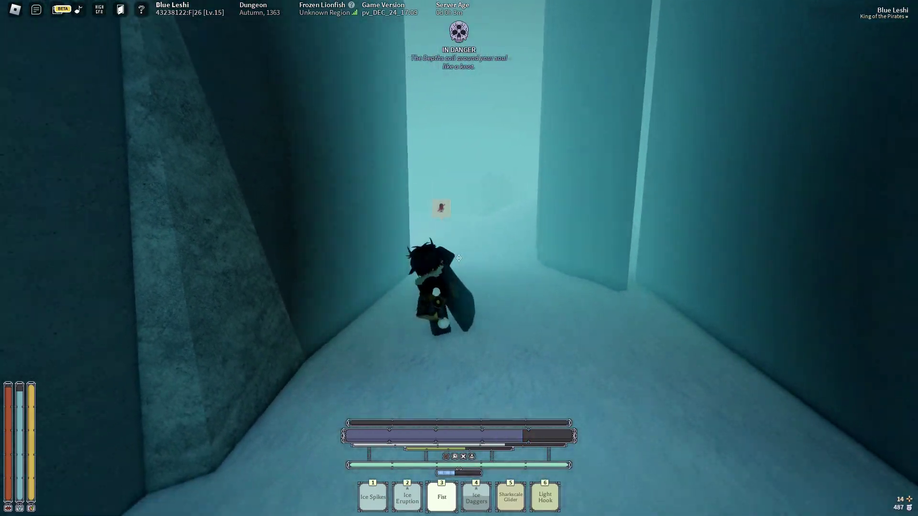
{"action": "left_click", "coordinate": [458, 257]}
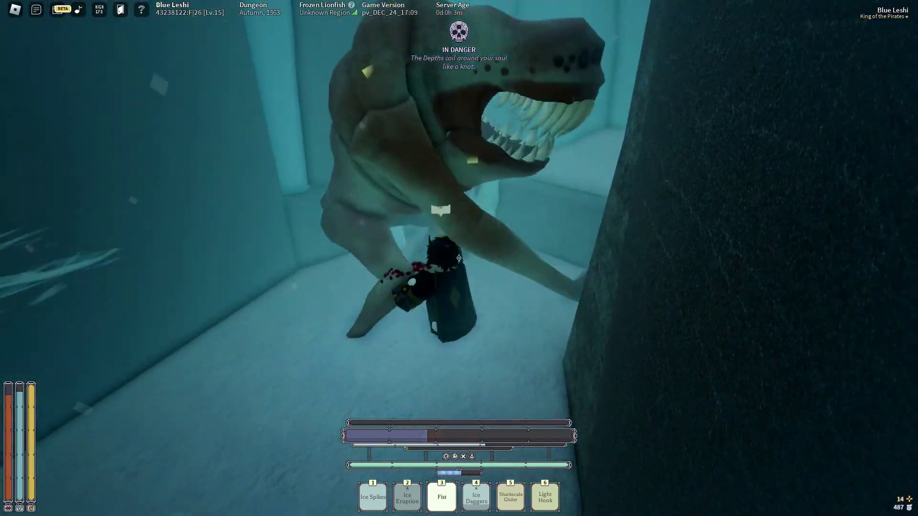
{"action": "key", "text": "2"}
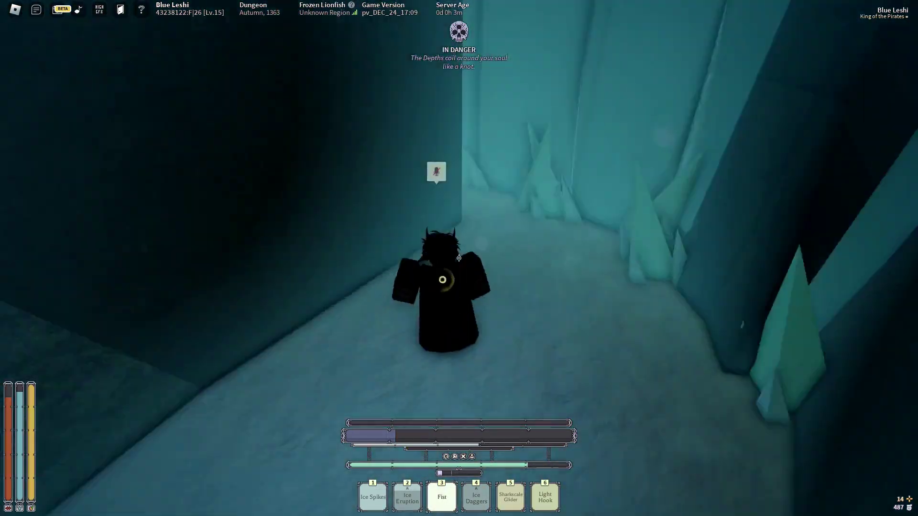
- Slip through the wall gap, head down the slope and harvest Galewax from the dark corner
{"action": "key", "text": "w"}
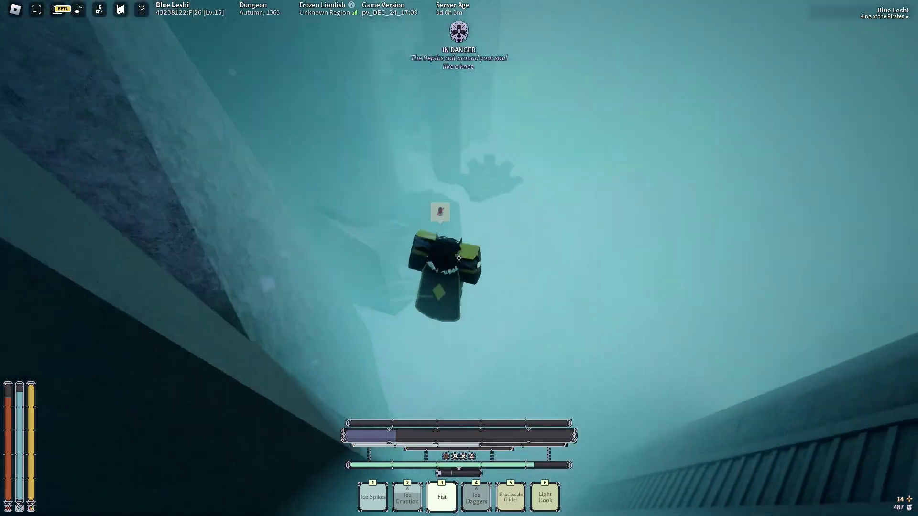
{"action": "key", "text": "w"}
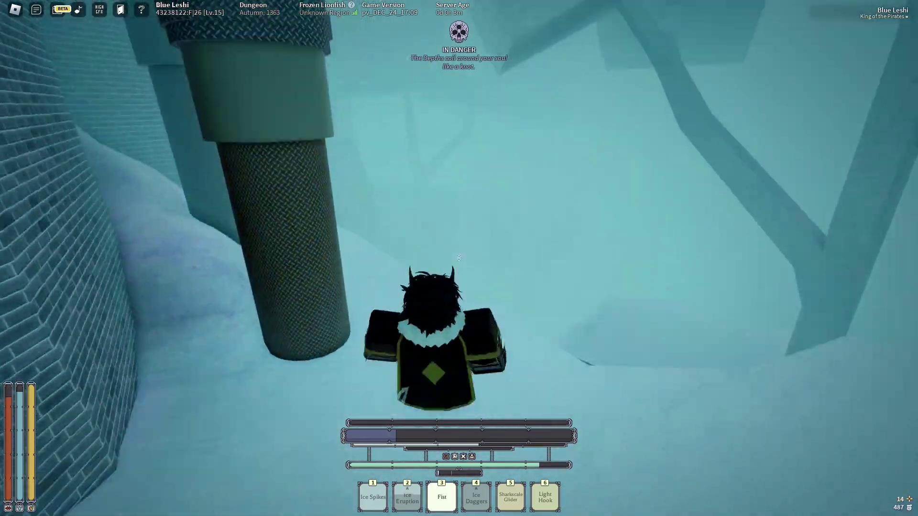
{"action": "key", "text": "w"}
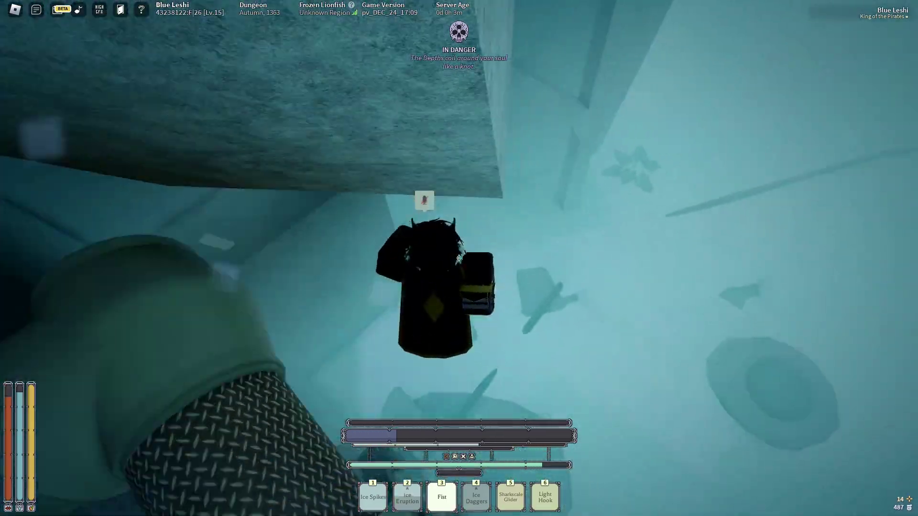
{"action": "key", "text": "w"}
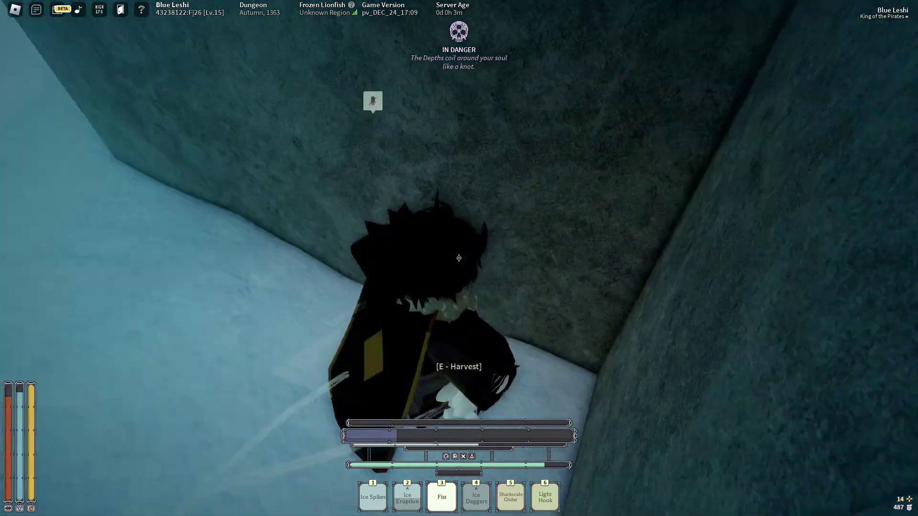
- Equip the newly harvested Galewax and keep moving across the icy cavern
{"action": "key", "text": "w"}
{"action": "key", "text": "7"}
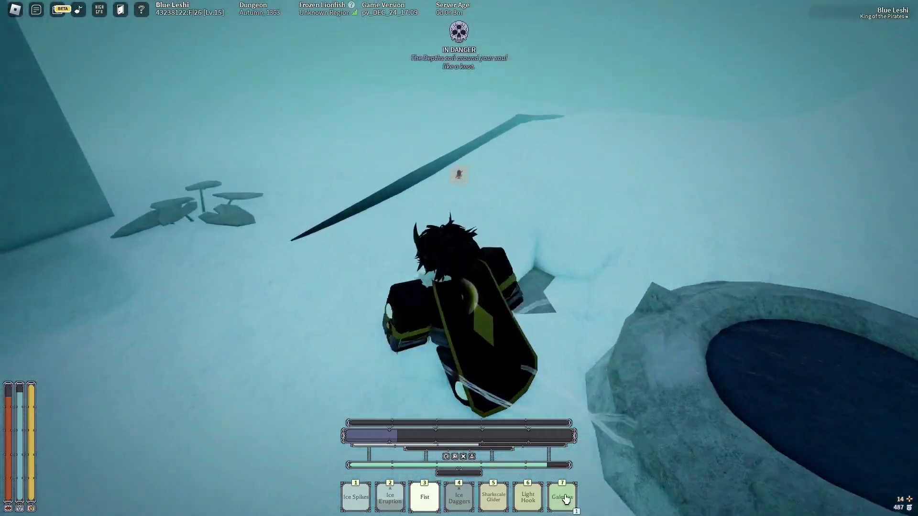
{"action": "key", "text": "s"}
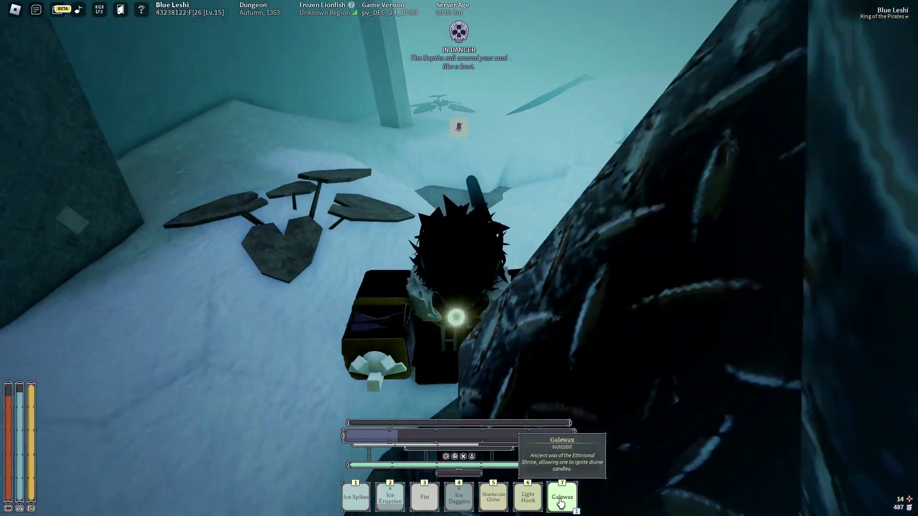
{"action": "key", "text": "w"}
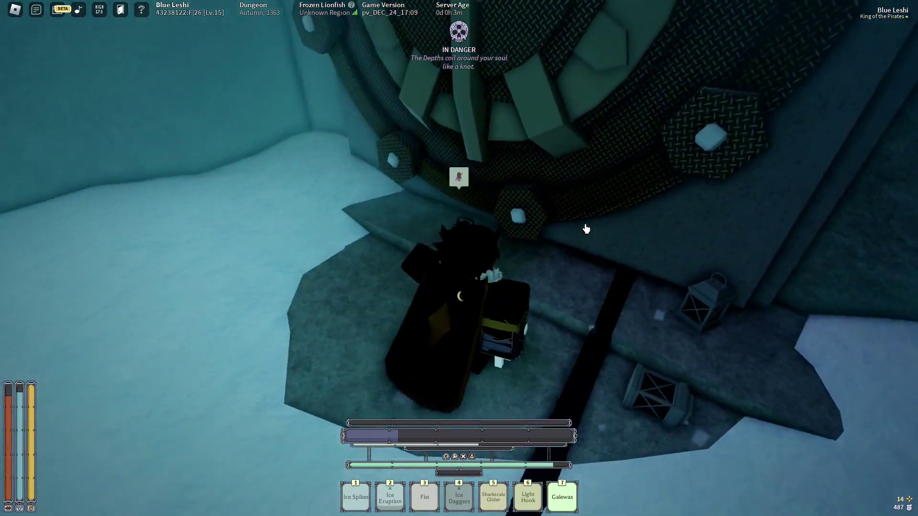
- Check the stats briefly, equip Fist, ready Ice Spikes and drop down into the ice crevice
{"action": "key", "text": "grave"}
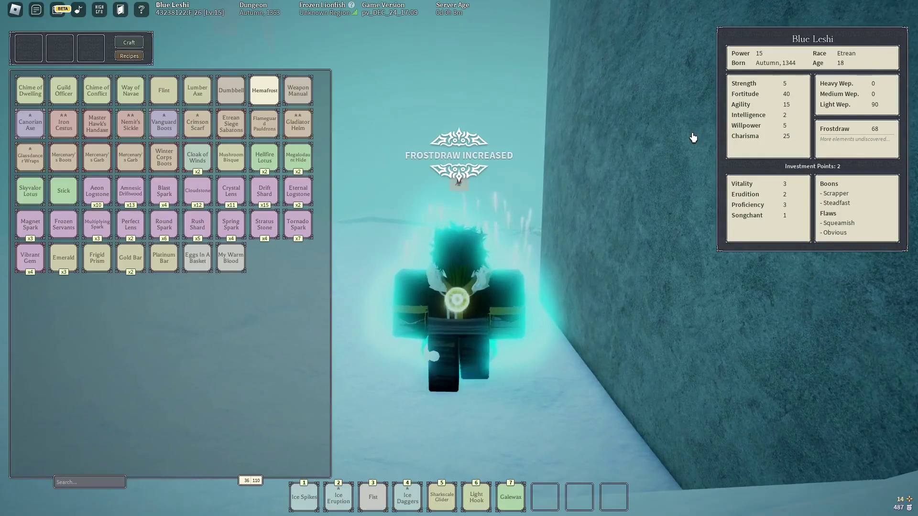
{"action": "key", "text": "grave"}
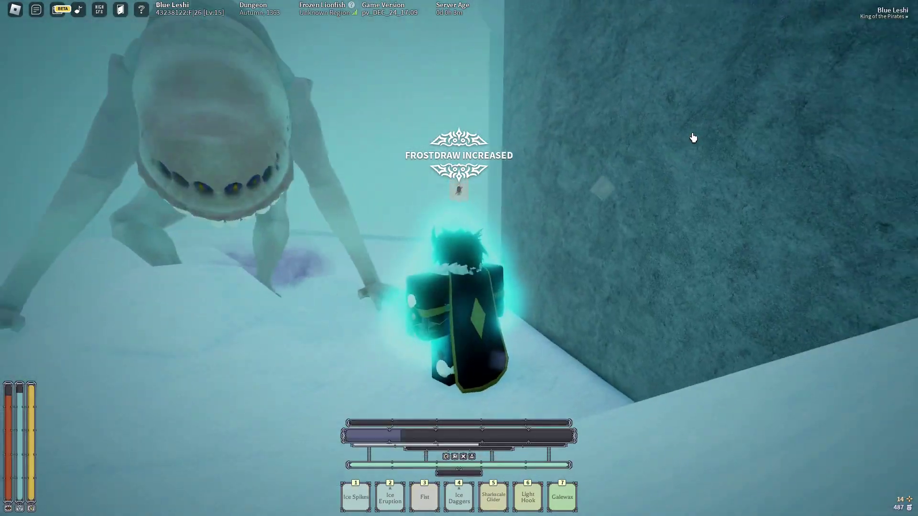
{"action": "left_click_drag", "start_coordinate": [693, 137], "coordinate": [522, 112]}
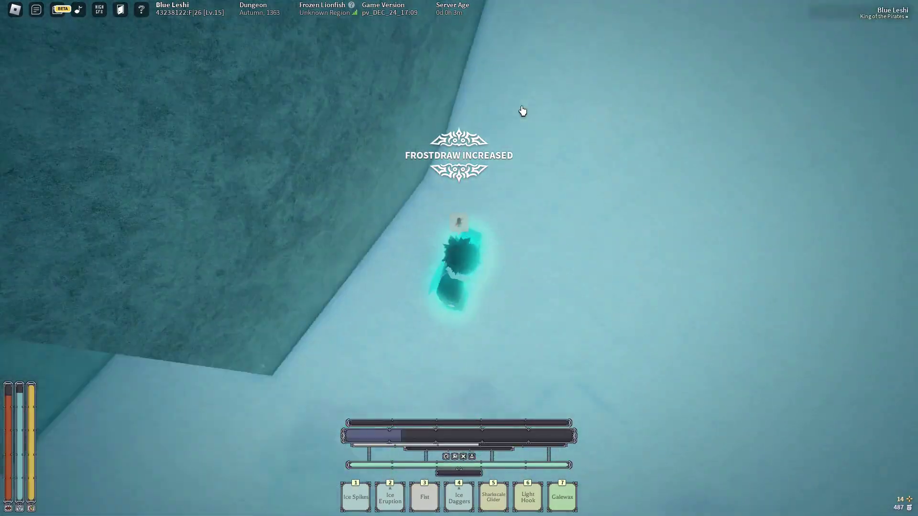
{"action": "key", "text": "3"}
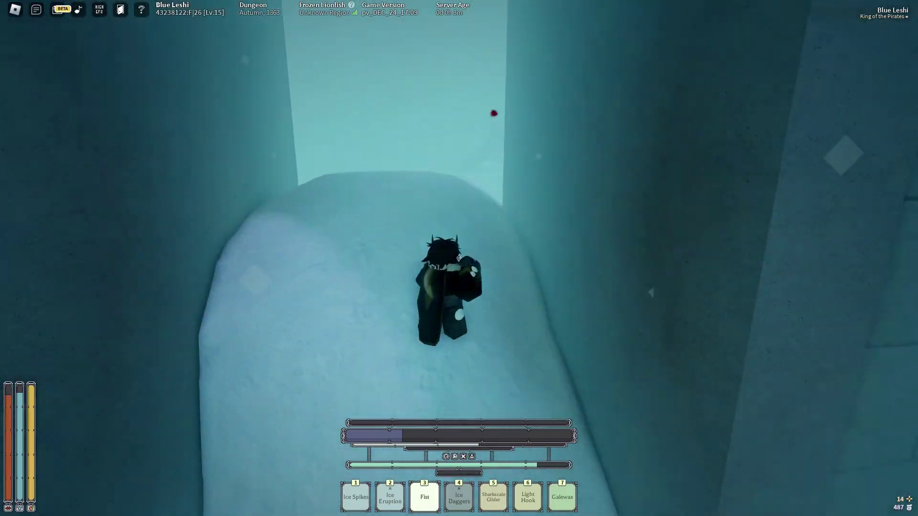
{"action": "key", "text": "w"}
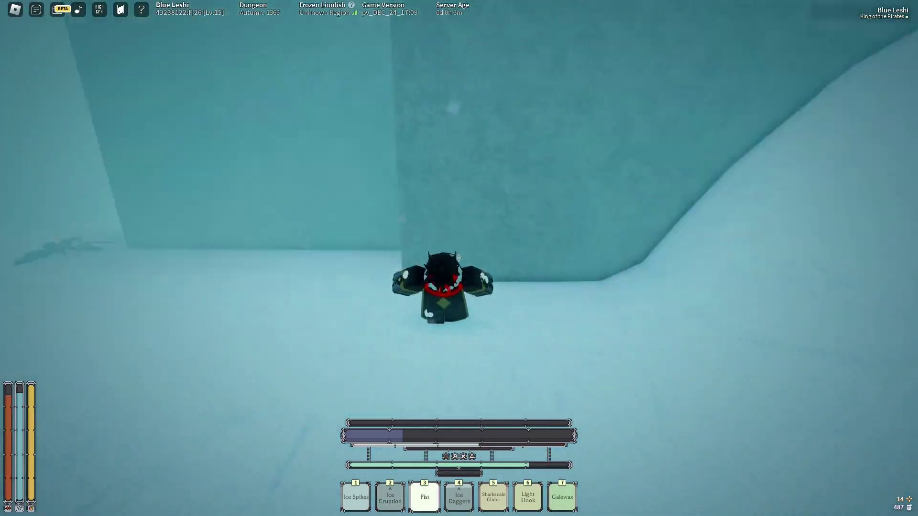
{"action": "key", "text": "1"}
{"action": "key", "text": "w"}
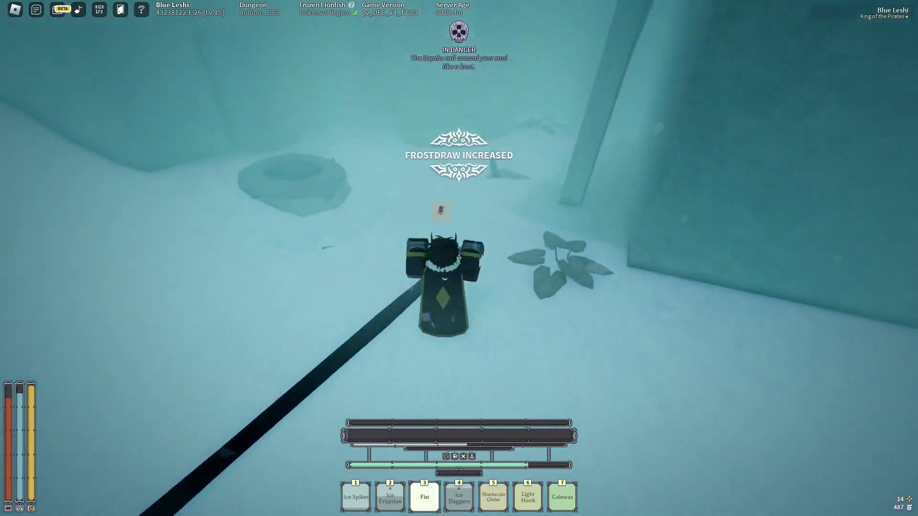
- Climb along the ice wall with Fist equipped until Frostdraw reaches 69
{"action": "key", "text": "grave"}
{"action": "key", "text": "grave"}
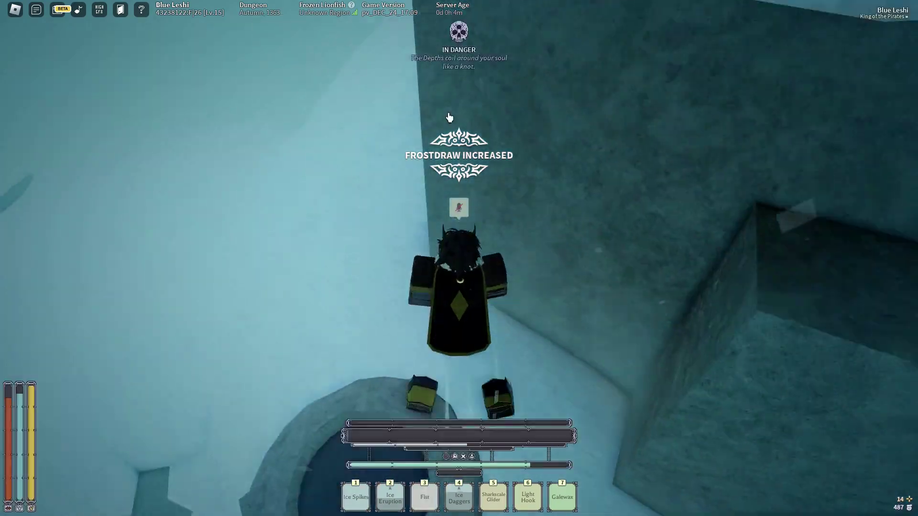
{"action": "key", "text": "space"}
{"action": "key", "text": "w"}
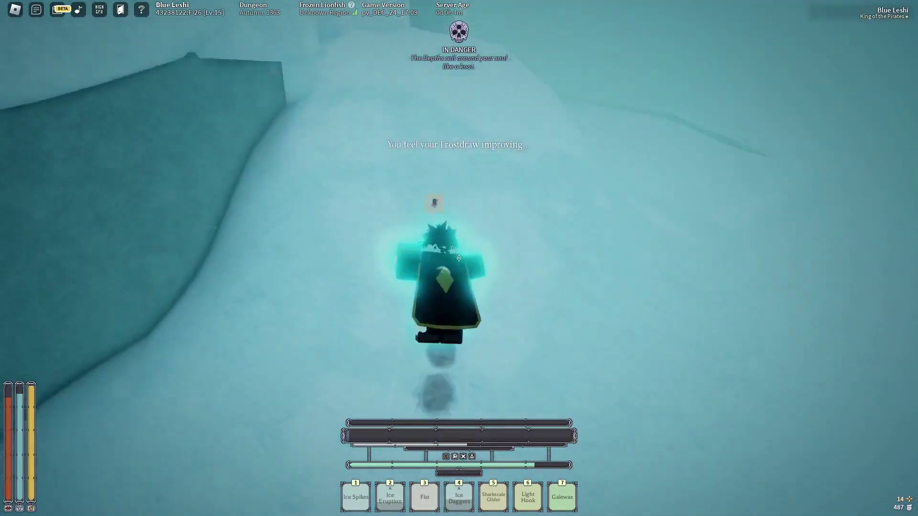
{"action": "key", "text": "3"}
{"action": "key", "text": "w"}
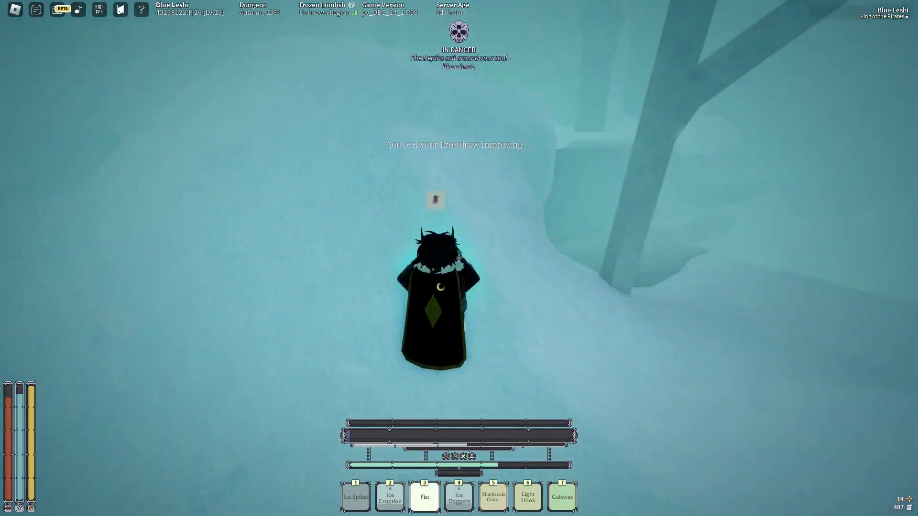
- Close the stats and swim forward past the ice walls into open water
{"action": "key", "text": "grave"}
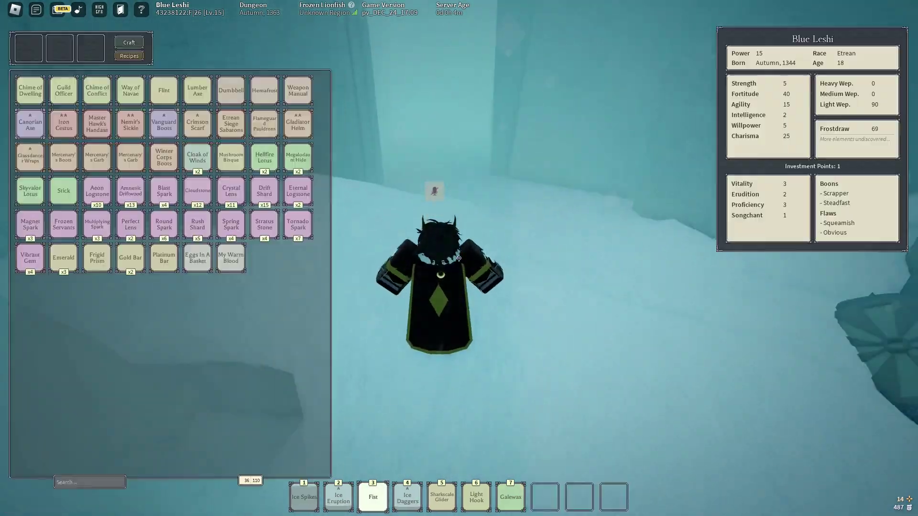
{"action": "key", "text": "grave"}
{"action": "key", "text": "w"}
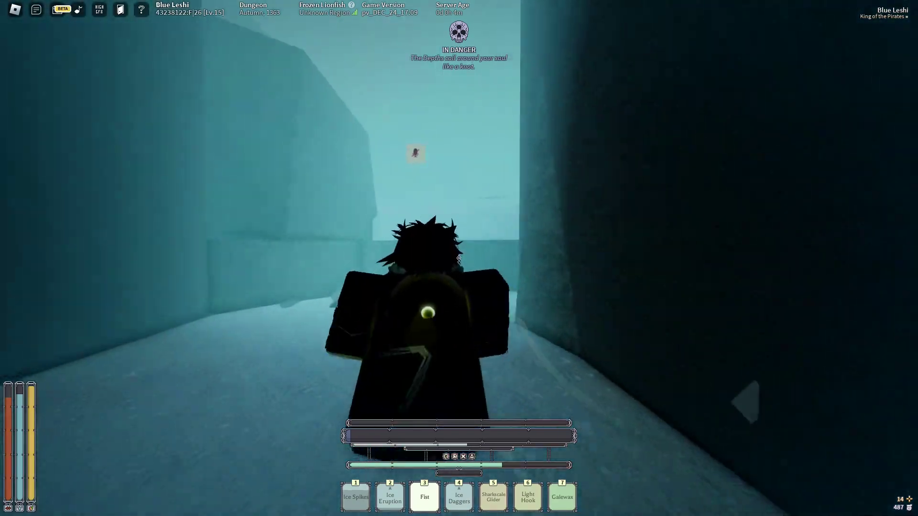
{"action": "key", "text": "w"}
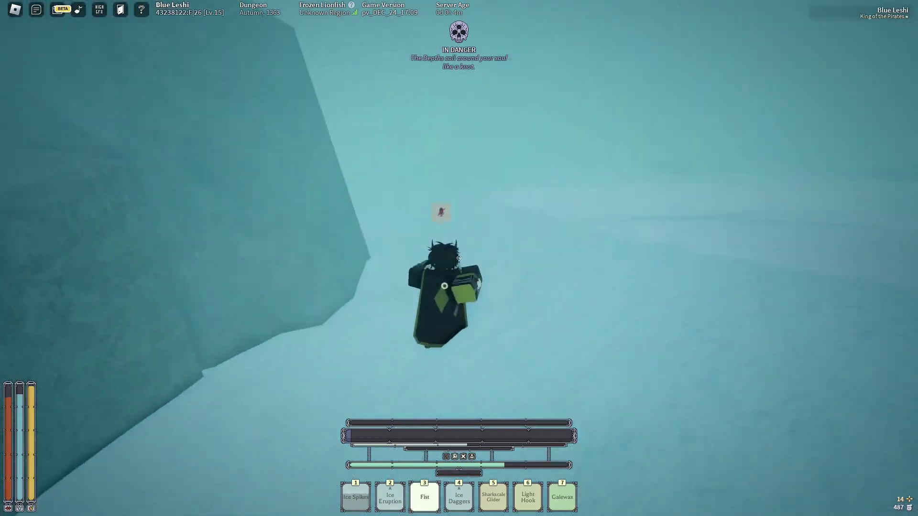
{"action": "key", "text": "w"}
{"action": "key", "text": "w"}
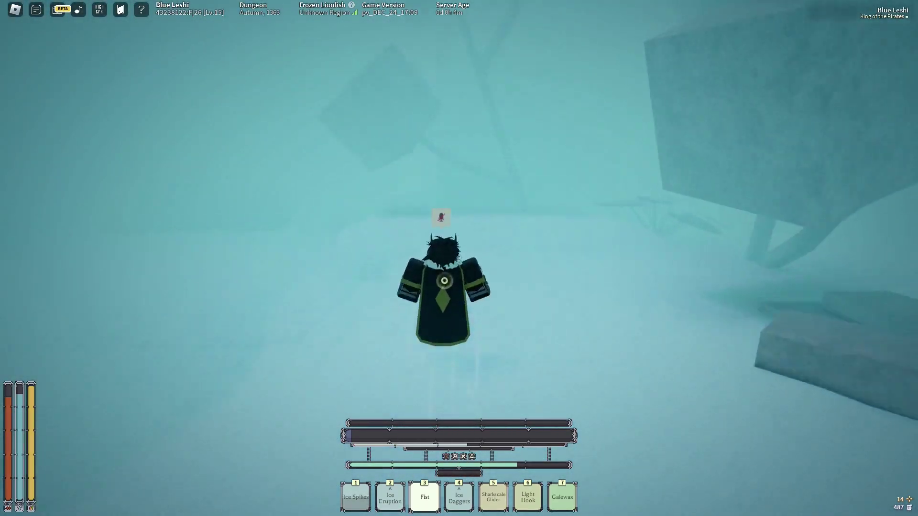
- Toggle the inventory a few times, then enter and follow the dark ice corridor
{"action": "key", "text": "grave"}
{"action": "key", "text": "grave"}
{"action": "key", "text": "g"}
{"action": "key", "text": "w"}
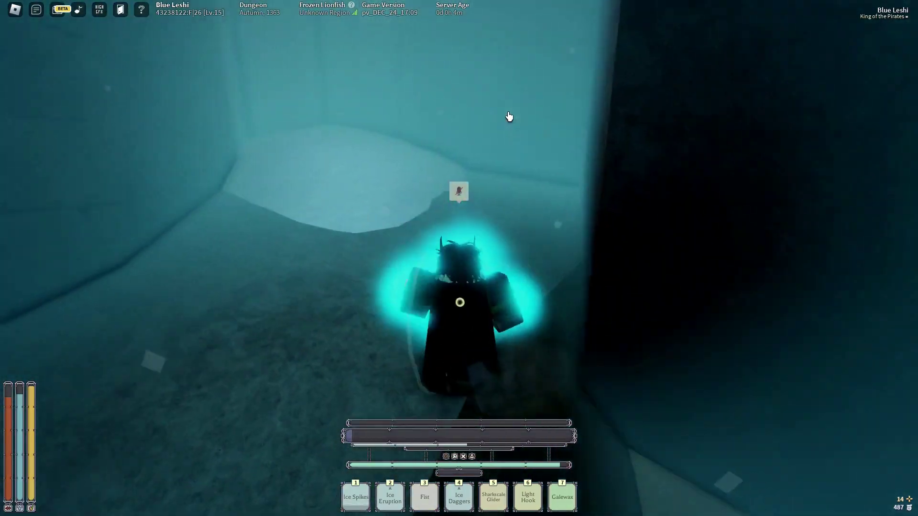
{"action": "key", "text": "grave"}
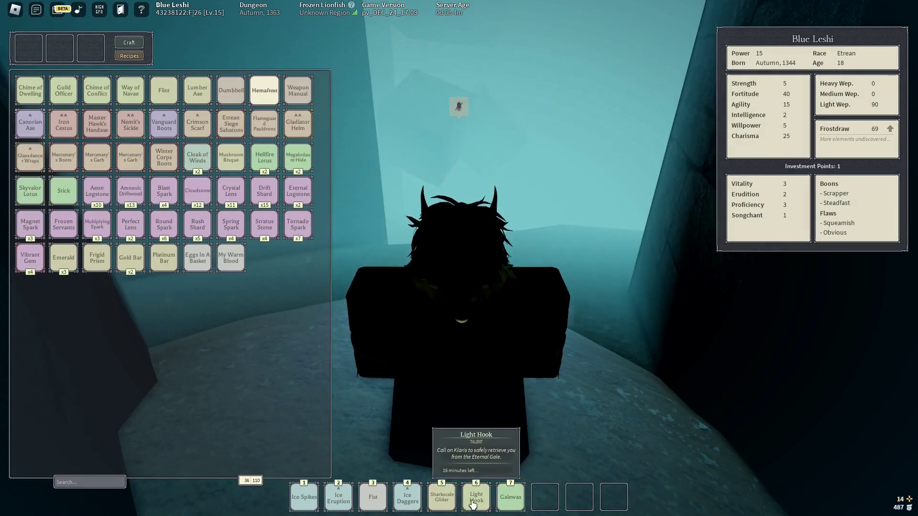
{"action": "key", "text": "grave"}
{"action": "key", "text": "w"}
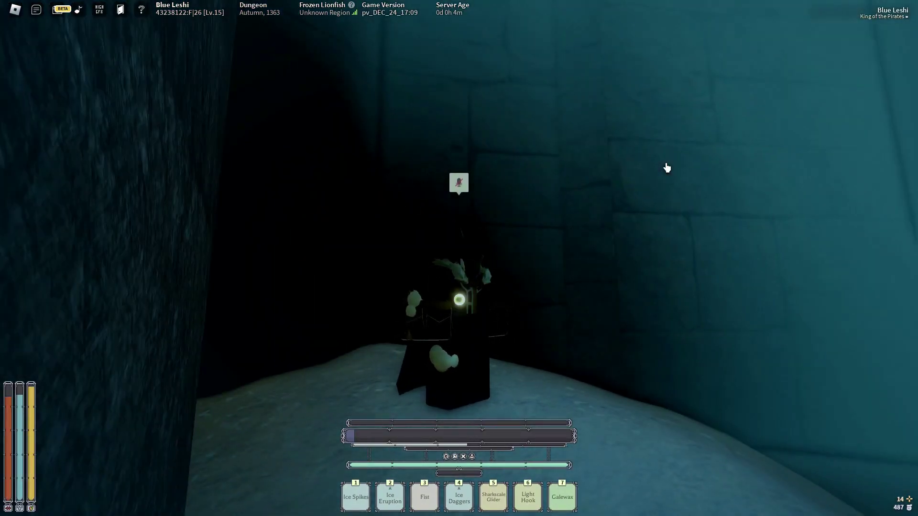
{"action": "key", "text": "w"}
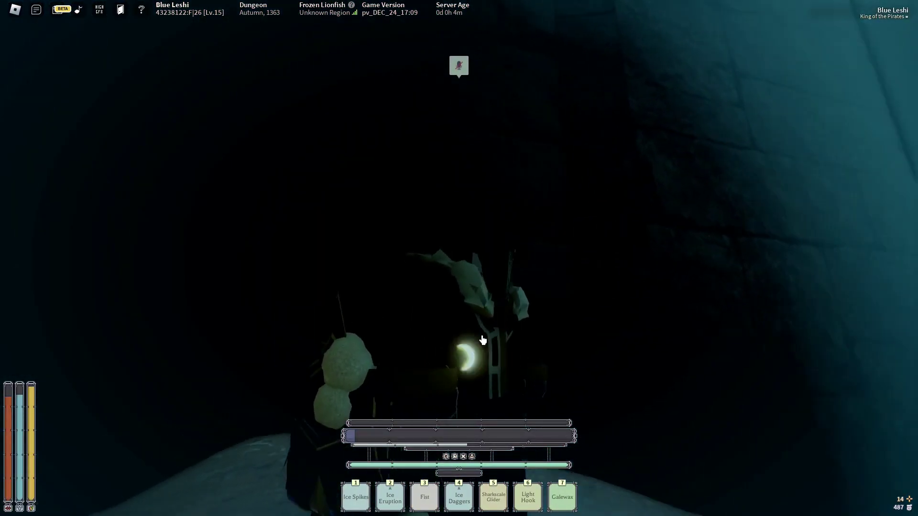
- Equip Fist and jump up out of the corridor into the snowy area
{"action": "key", "text": "w"}
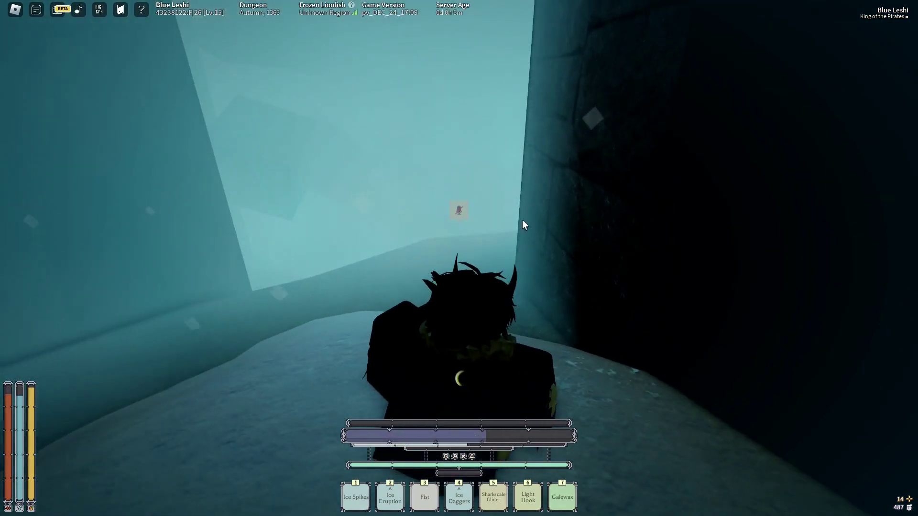
{"action": "key", "text": "3"}
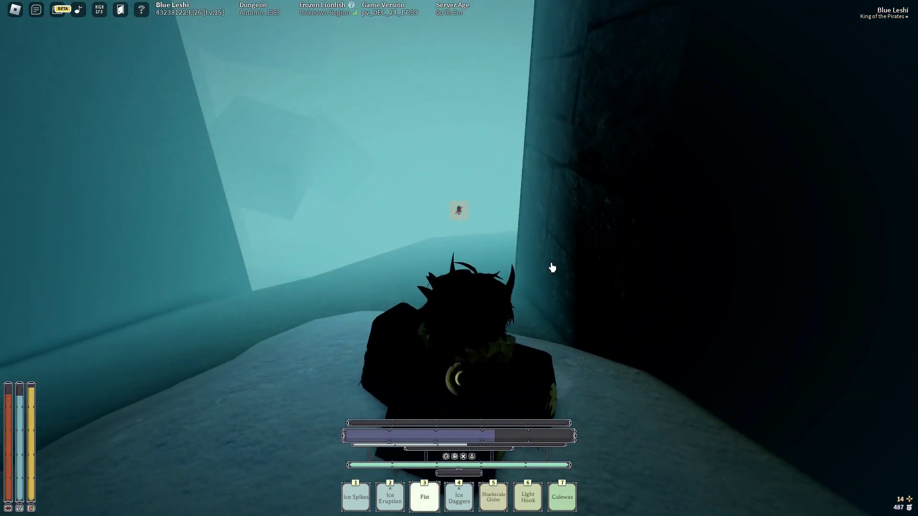
{"action": "key", "text": "w"}
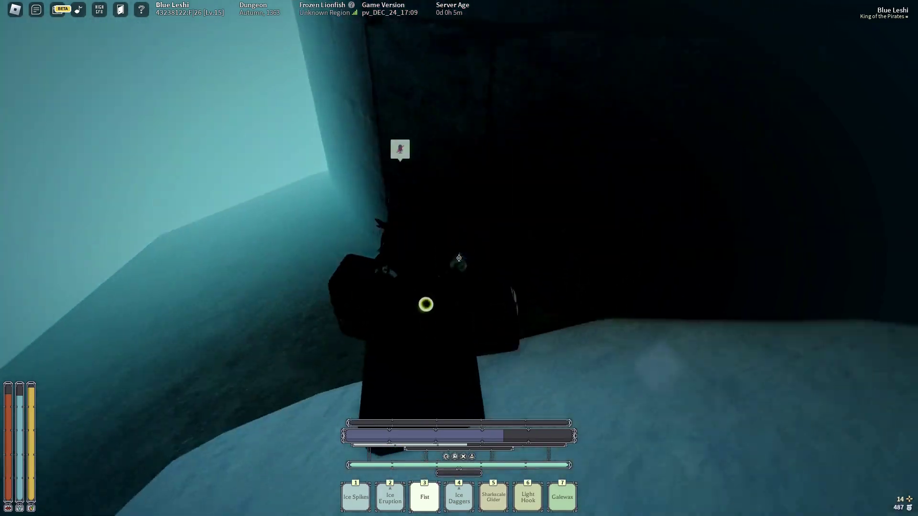
{"action": "key", "text": "space"}
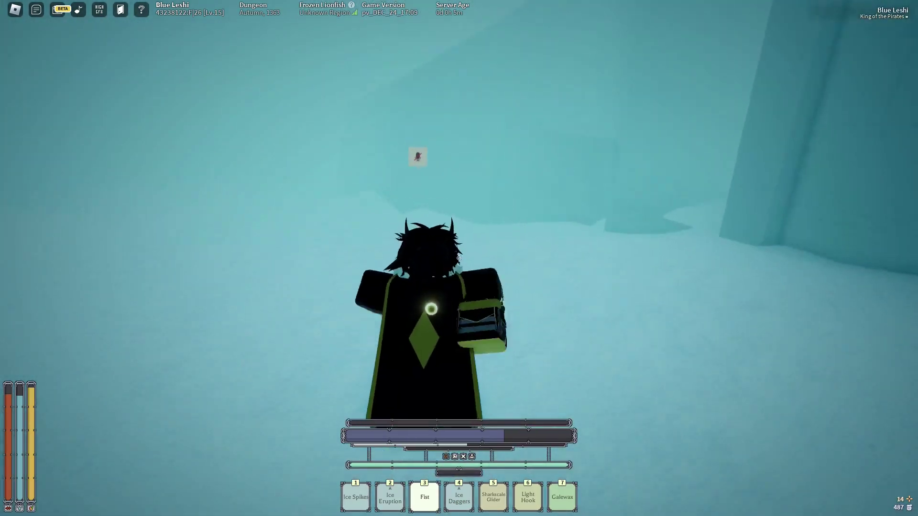
- Climb the icy slope, cross the snowy cave and rocks, and reach the large gate's ladder
{"action": "key", "text": "w"}
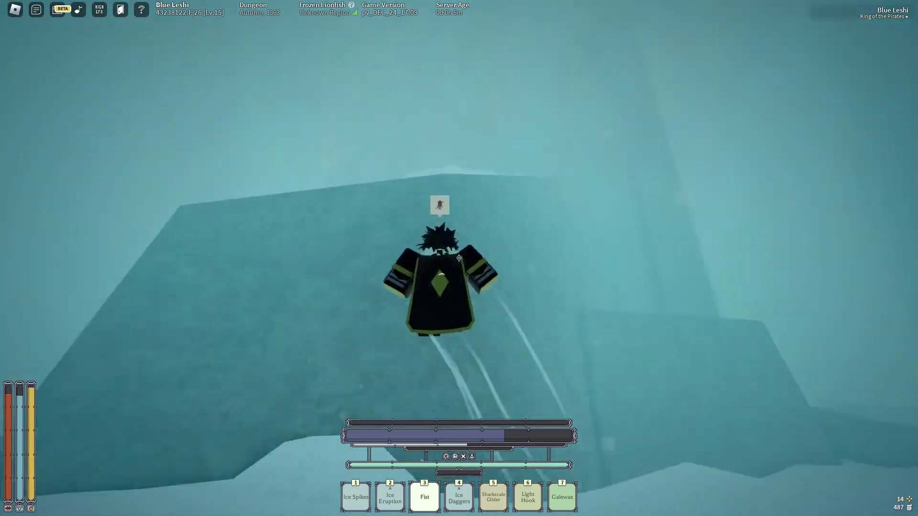
{"action": "key", "text": "w"}
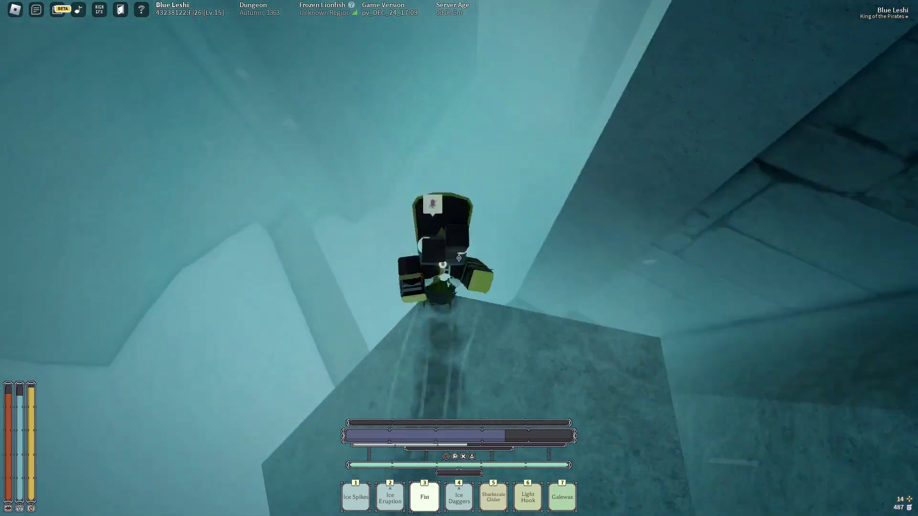
{"action": "key", "text": "w"}
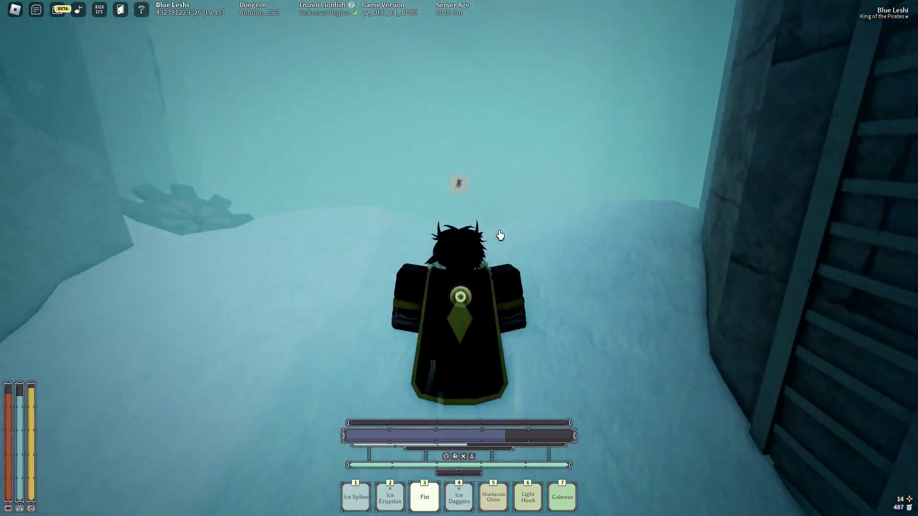
{"action": "key", "text": "w"}
{"action": "key", "text": "w"}
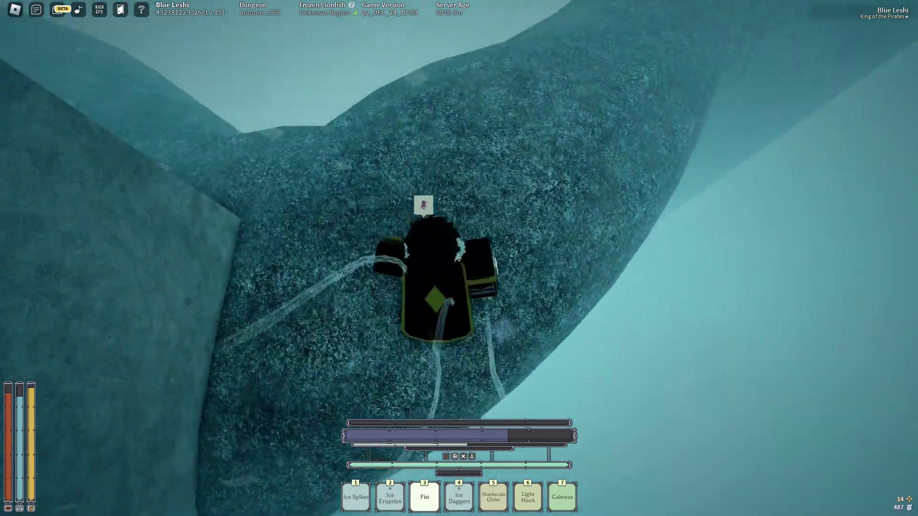
{"action": "key", "text": "w"}
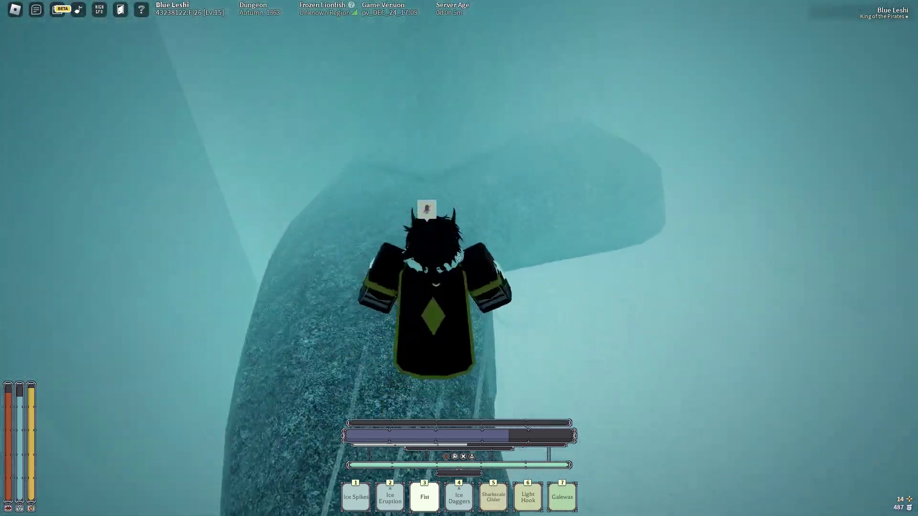
{"action": "key", "text": "w"}
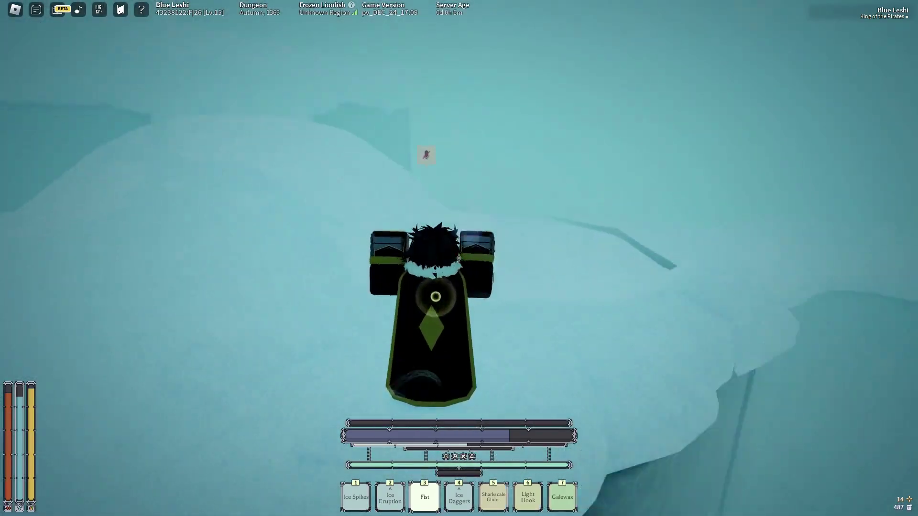
{"action": "key", "text": "w"}
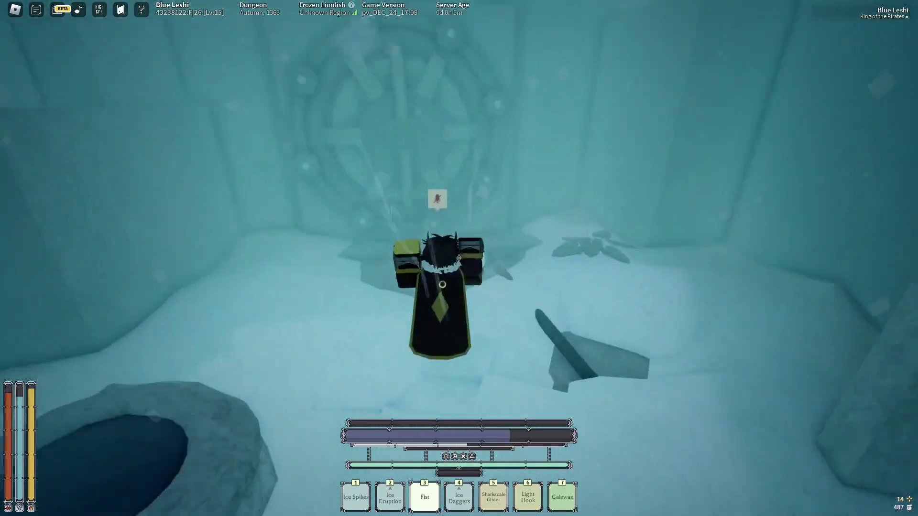
- Close the inventory, climb the ladder, toggle shift-lock and run past the orange generator
{"action": "key", "text": "Tab"}
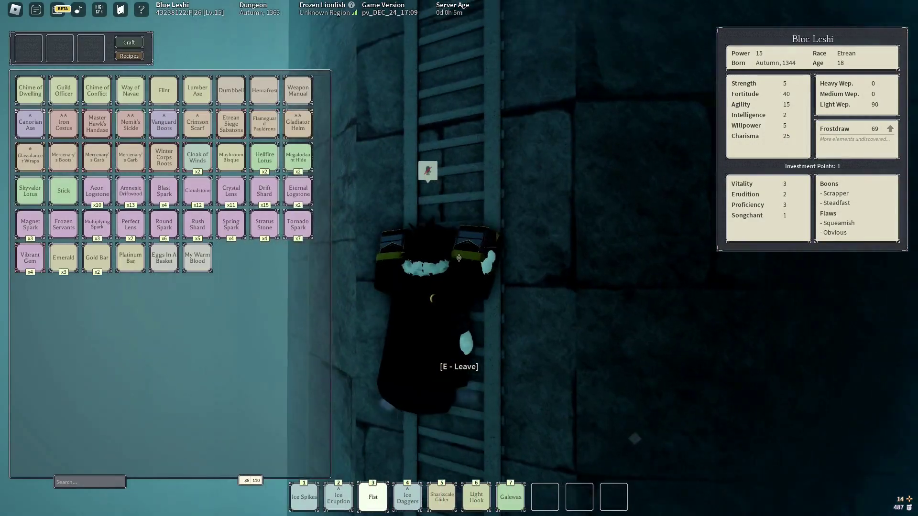
{"action": "key", "text": "Tab"}
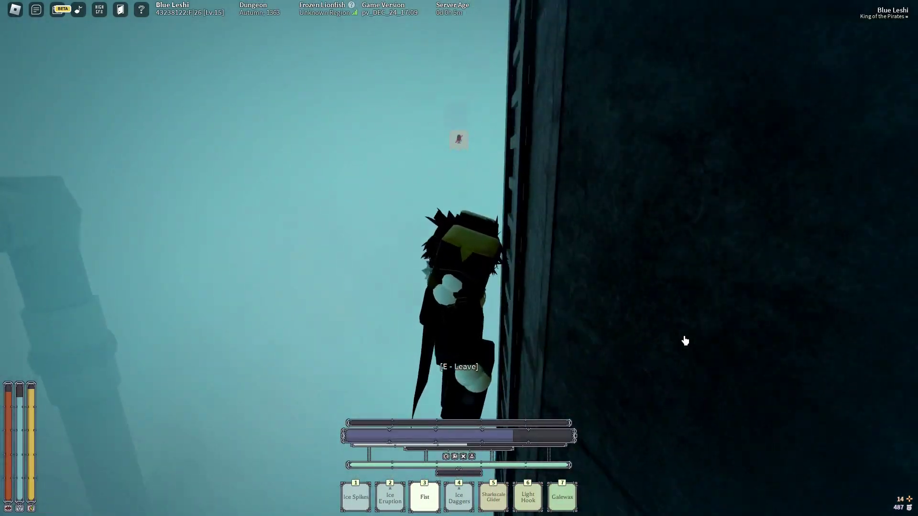
{"action": "key", "text": "w"}
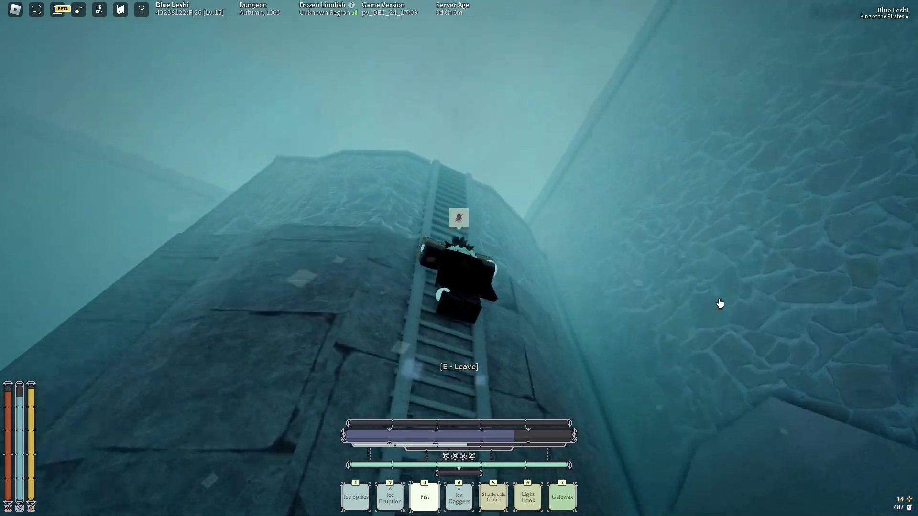
{"action": "key", "text": "shift"}
{"action": "key", "text": "w"}
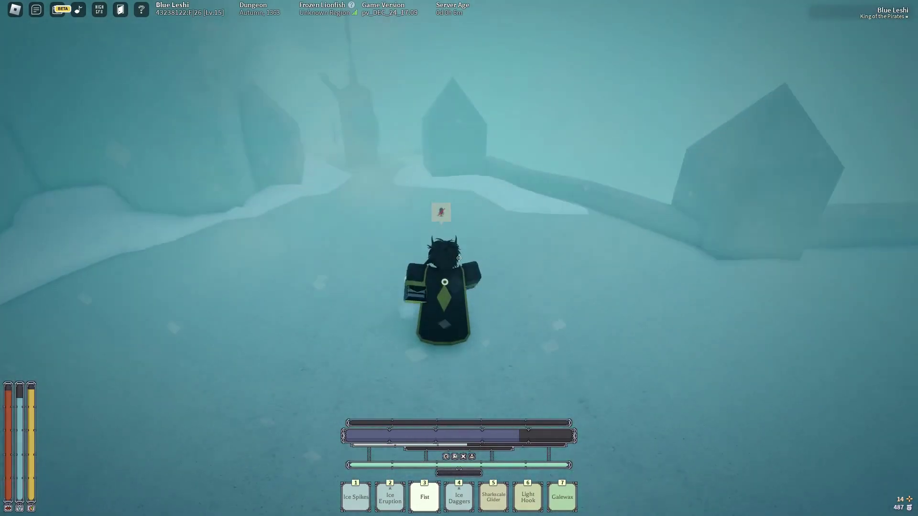
{"action": "key", "text": "w"}
{"action": "key", "text": "w"}
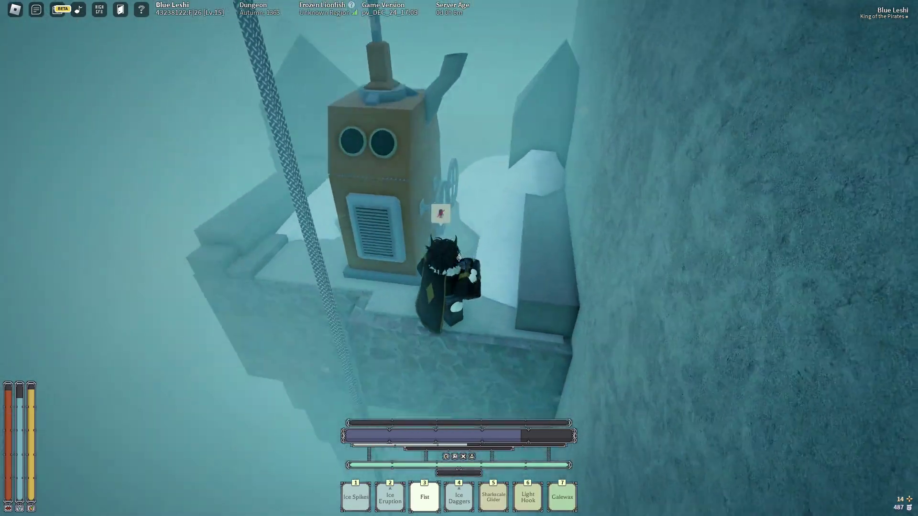
{"action": "scroll", "coordinate": [460, 257], "scroll_direction": "up", "scroll_amount": 5}
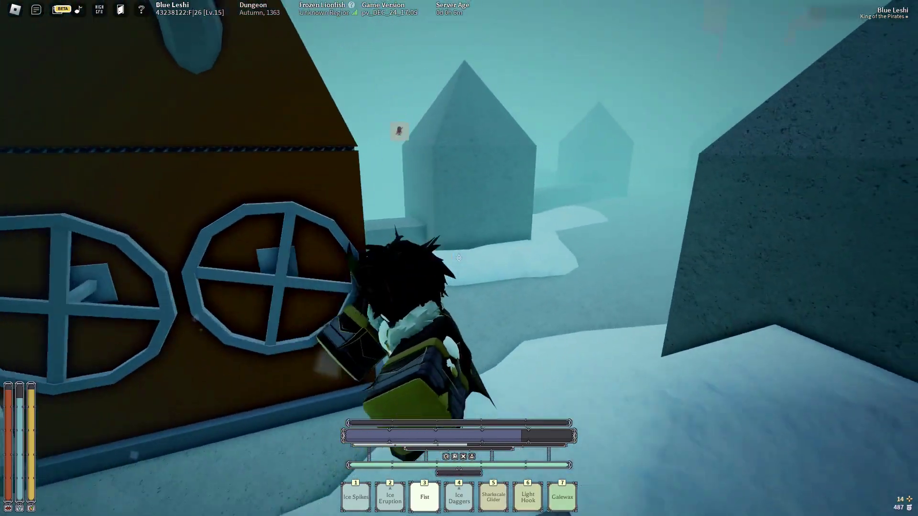
{"action": "key", "text": "w"}
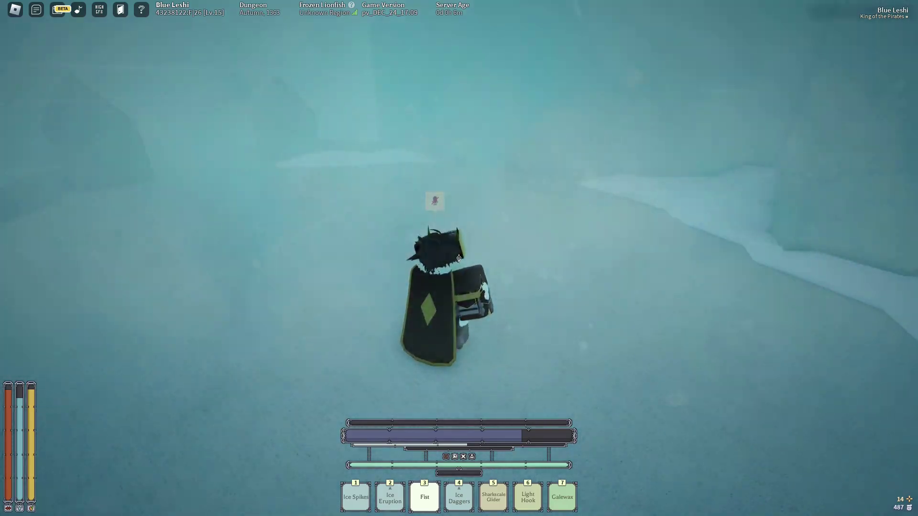
- Step off the second ladder and walk up the snow slope through the canyon, checking stats
{"action": "key", "text": "Tab"}
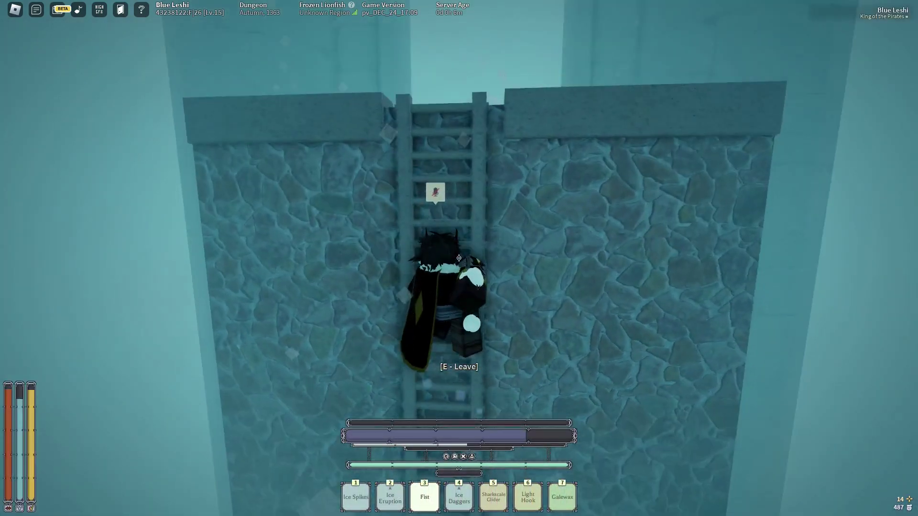
{"action": "key", "text": "w"}
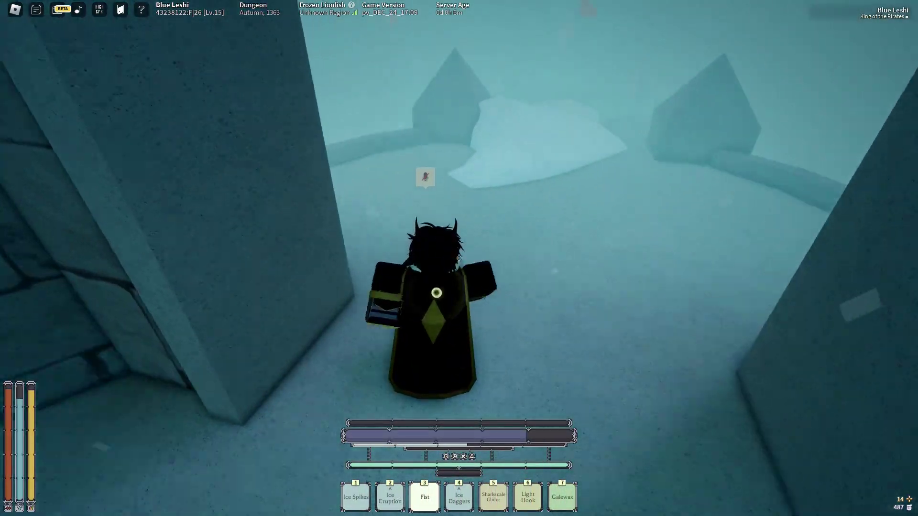
{"action": "key", "text": "w"}
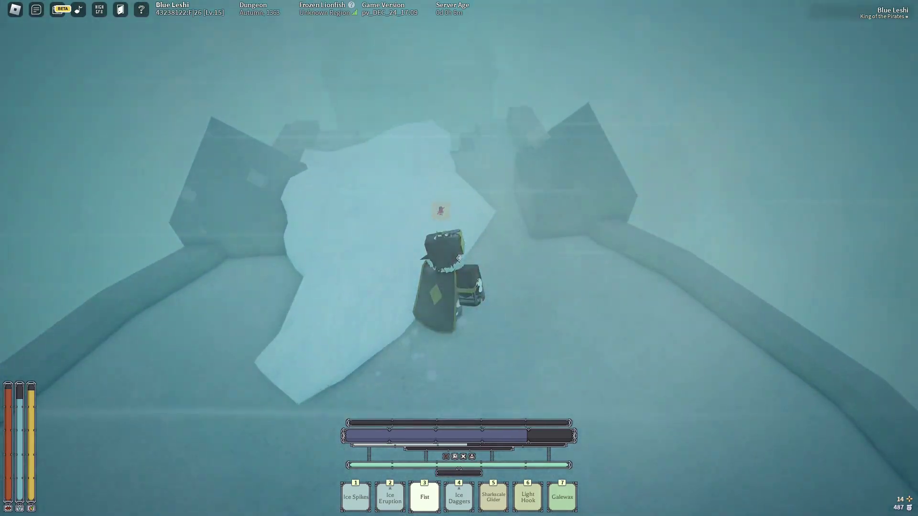
{"action": "key", "text": "w"}
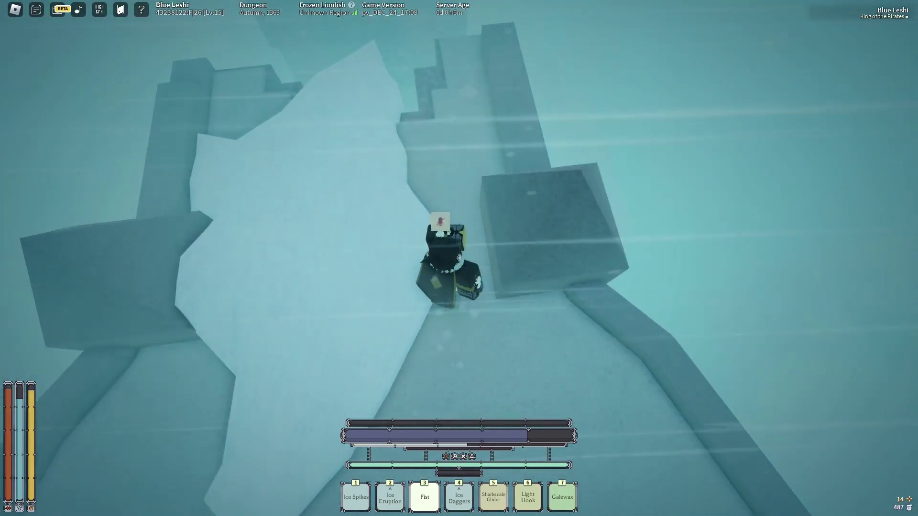
{"action": "key", "text": "grave"}
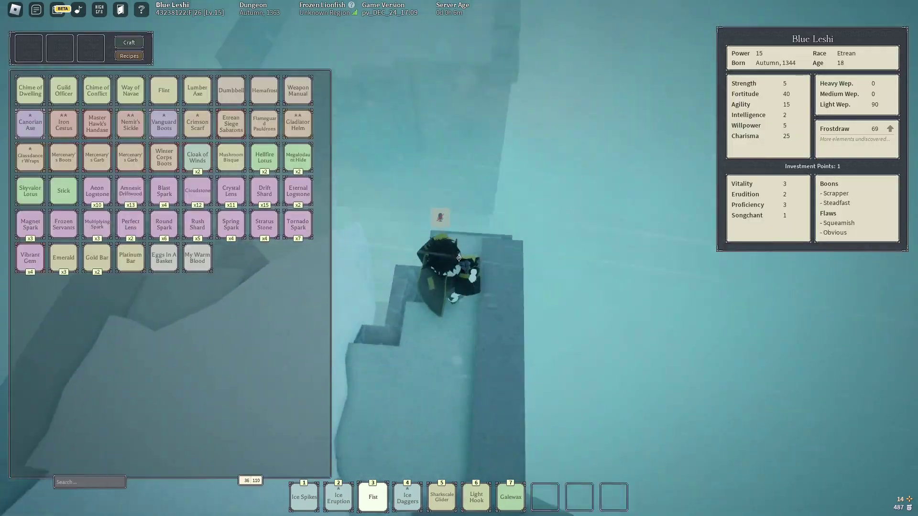
{"action": "key", "text": "grave"}
- Sprint down the icy corridor into the open area until the character falls to the Gale parasite
{"action": "key", "text": "w"}
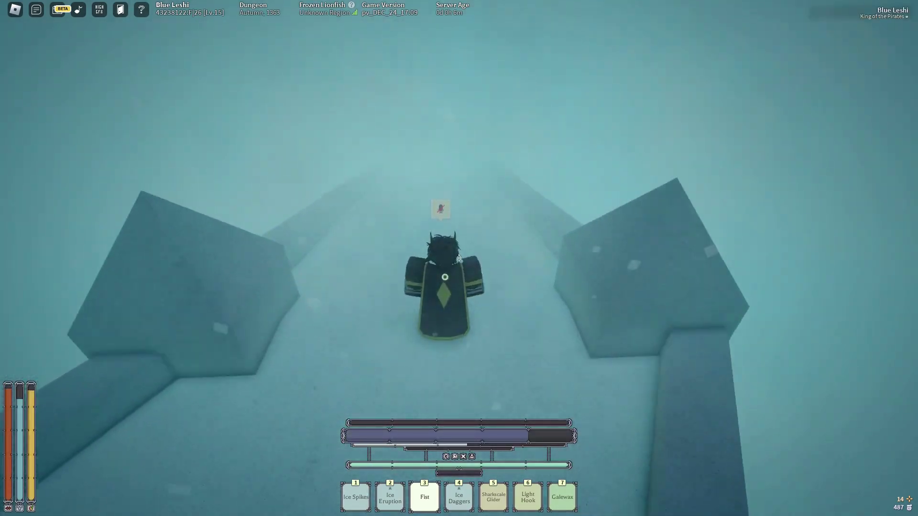
{"action": "key", "text": "w"}
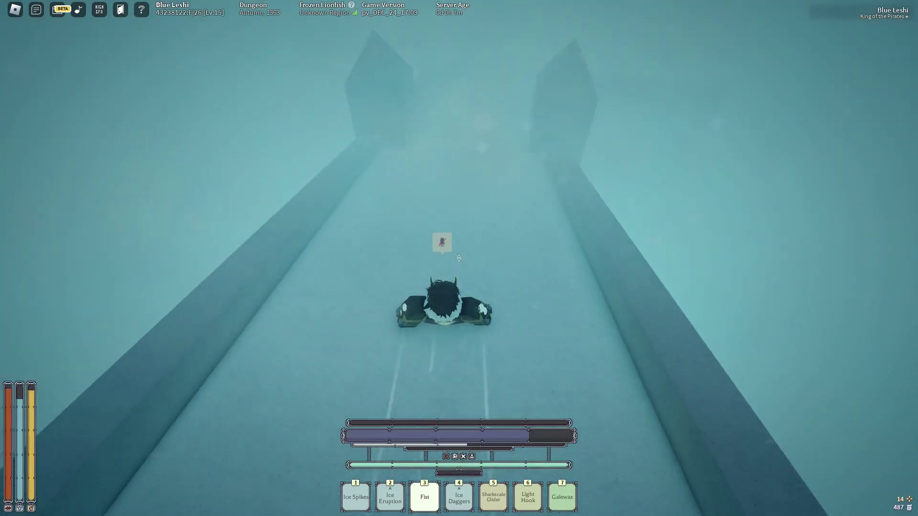
{"action": "key", "text": "w"}
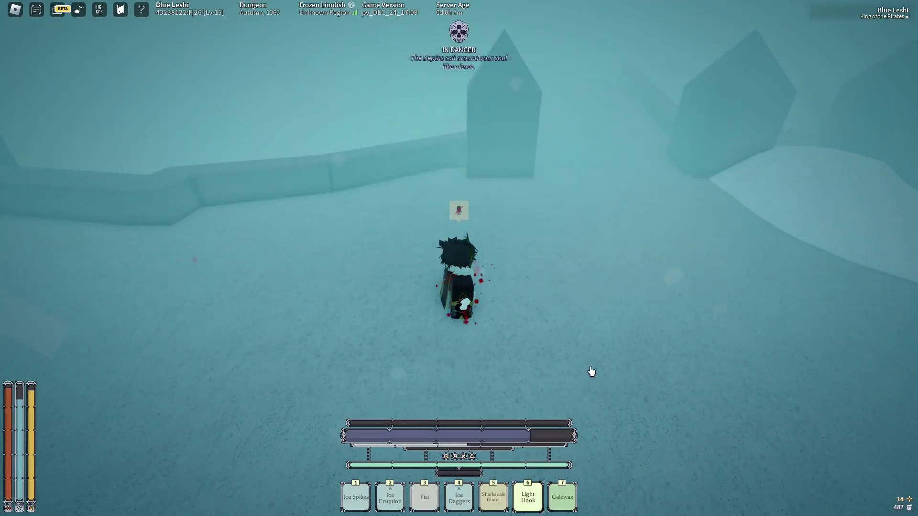
{"action": "key", "text": "a"}
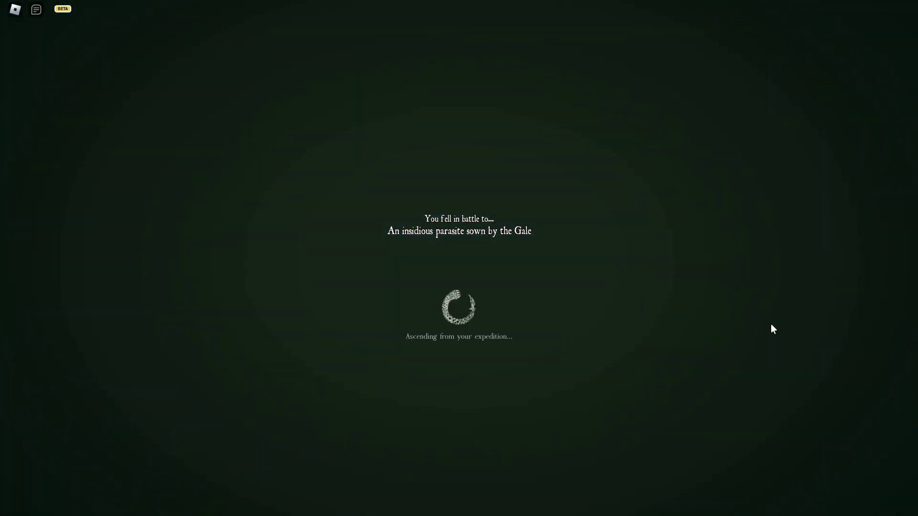
- End the Mother of the Lights dialogue and dash off the ledge into the glowing pit
{"action": "key", "text": "3"}
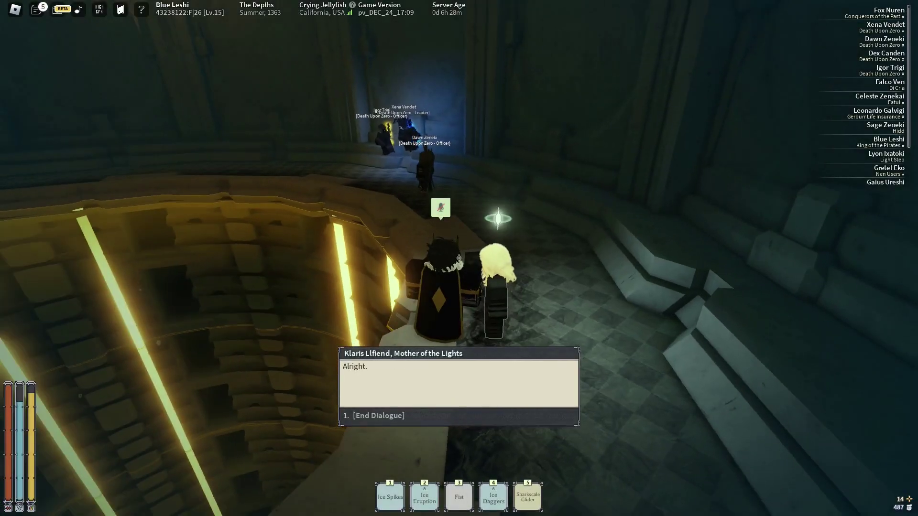
{"action": "key", "text": "1"}
{"action": "key", "text": "q"}
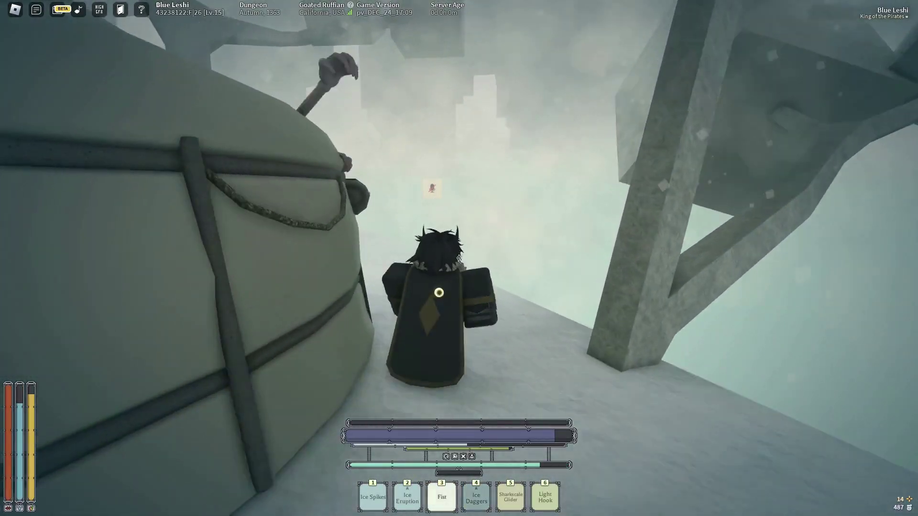
- Punch the two ice creatures beside the yurt until both are knocked down and finished off
{"action": "left_click", "coordinate": [460, 257]}
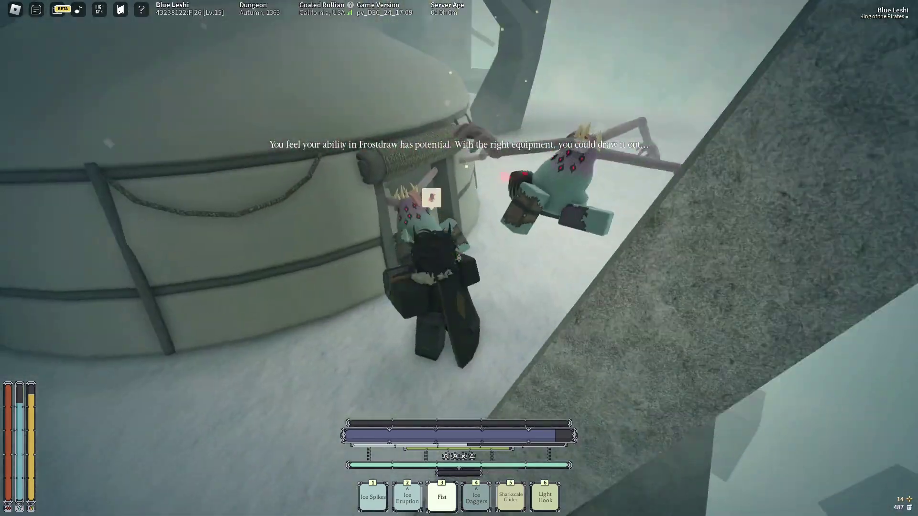
{"action": "left_click", "coordinate": [459, 257]}
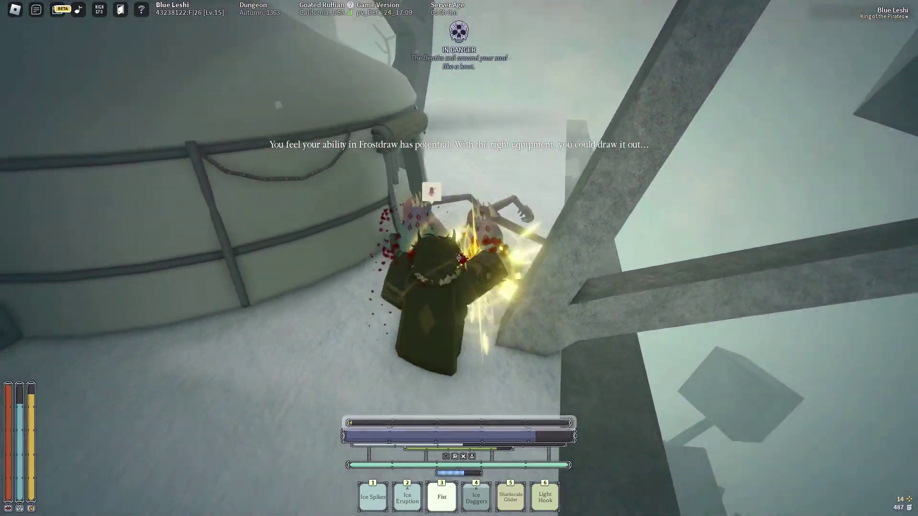
{"action": "left_click", "coordinate": [459, 257]}
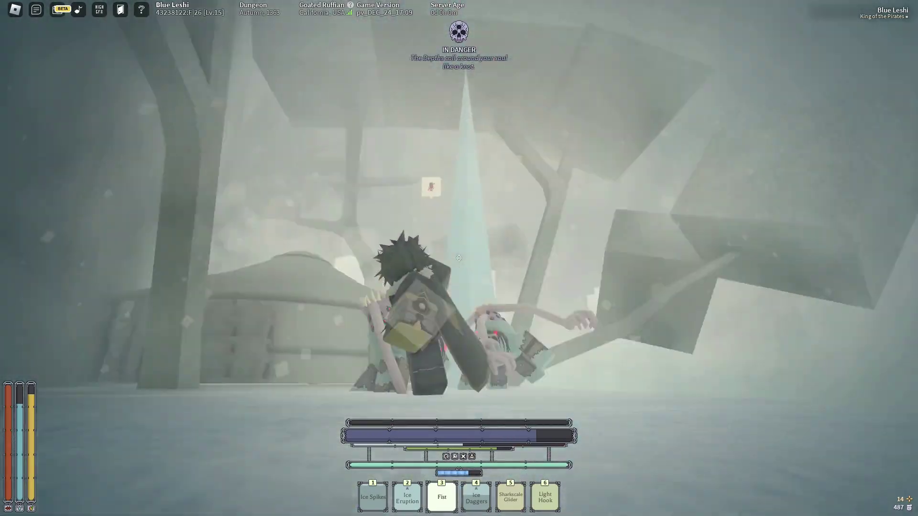
{"action": "left_click", "coordinate": [459, 257]}
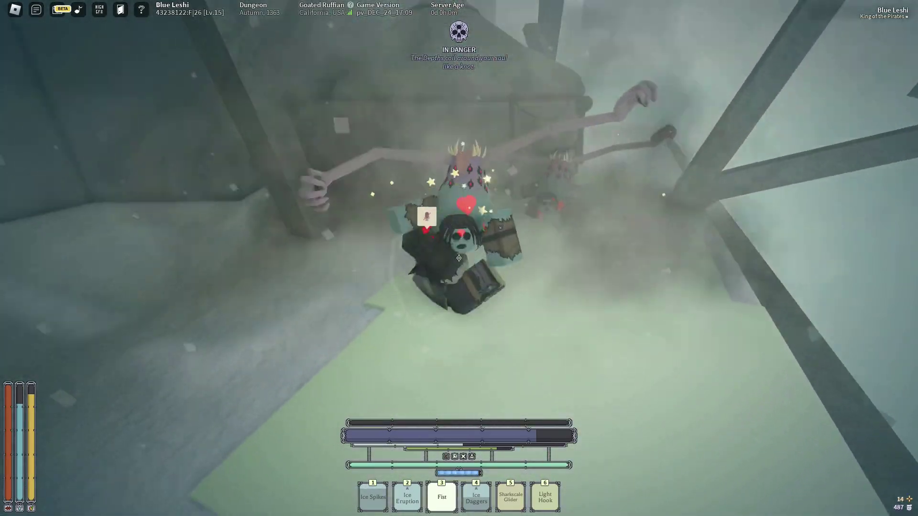
{"action": "left_click", "coordinate": [460, 258]}
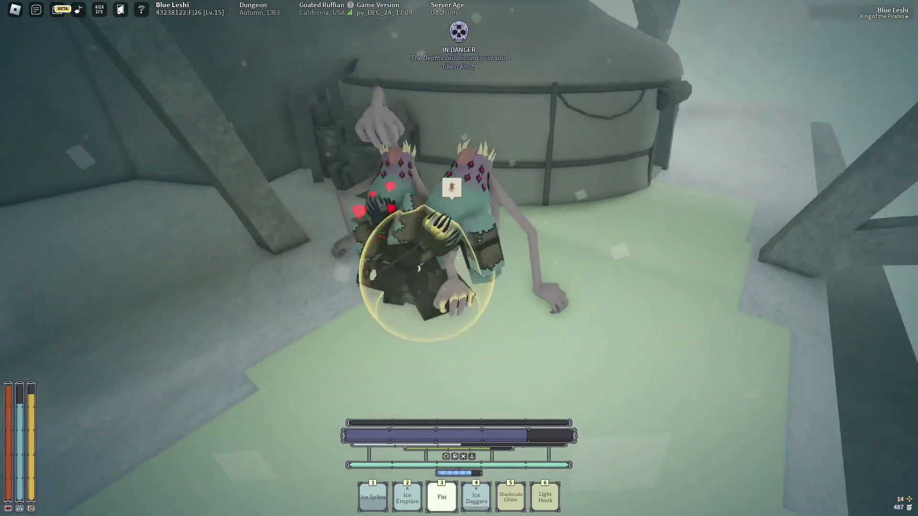
{"action": "left_click", "coordinate": [460, 256]}
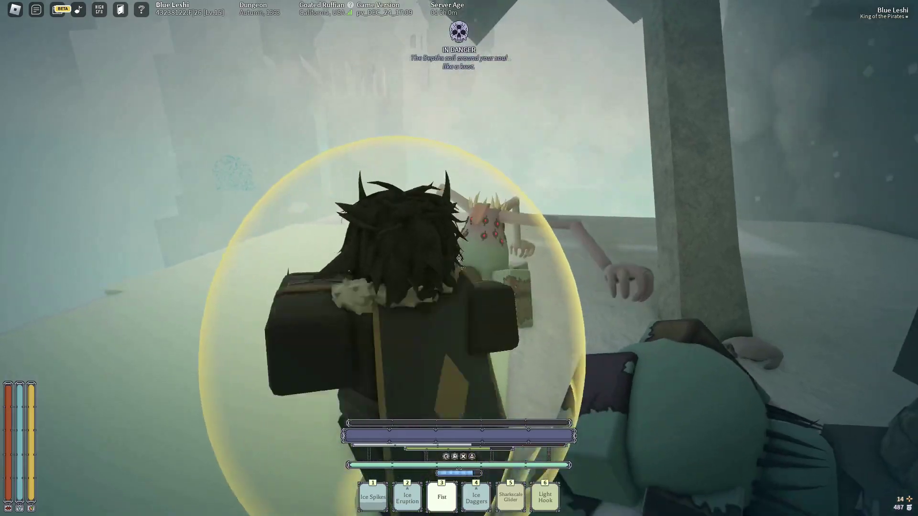
{"action": "left_click", "coordinate": [459, 257]}
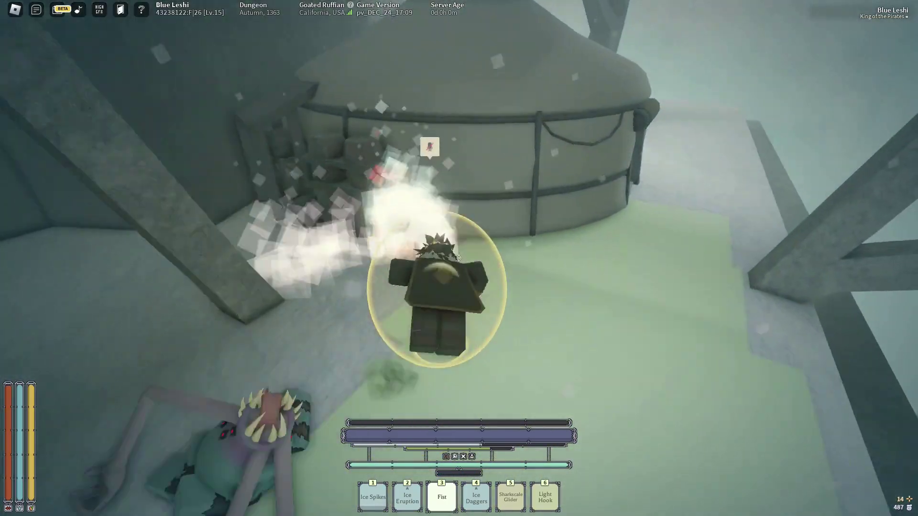
- Check the stats, then walk into the yurt to raise Power and draw the talent hand
{"action": "key", "text": "grave"}
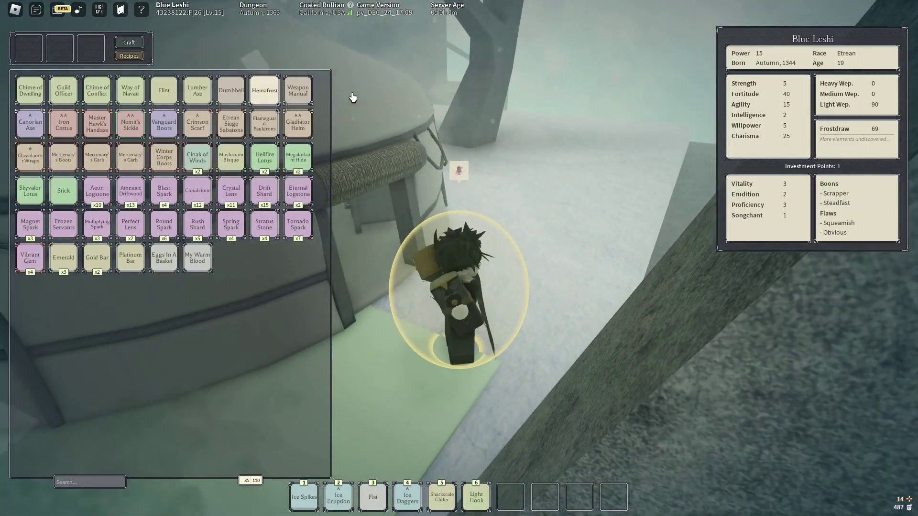
{"action": "key", "text": "grave"}
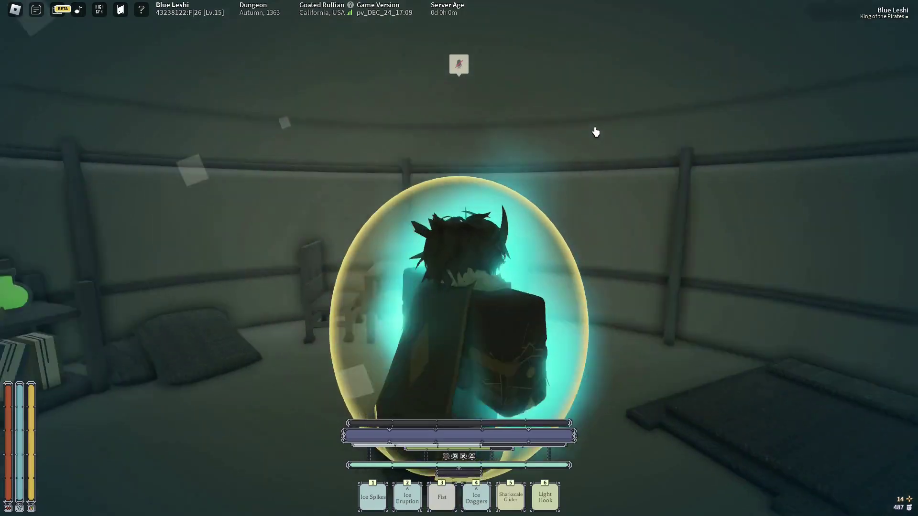
{"action": "key", "text": "grave"}
{"action": "key", "text": "grave"}
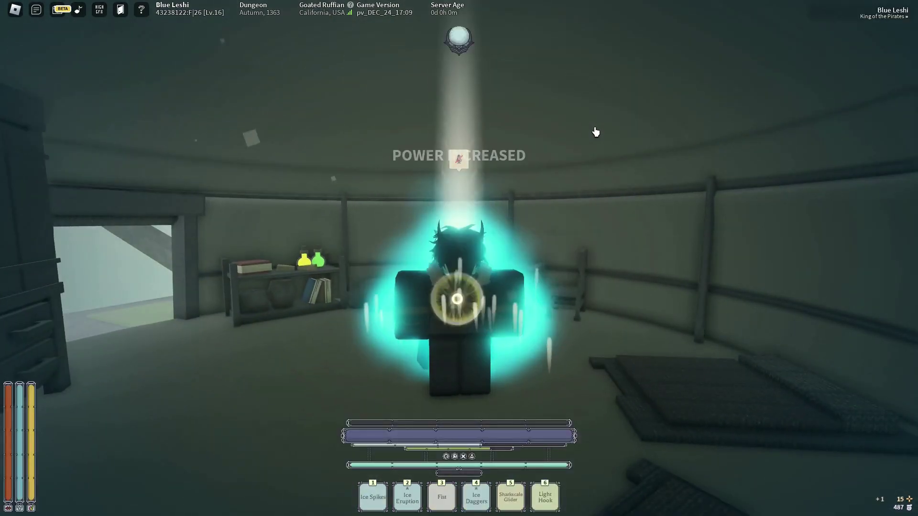
{"action": "key", "text": "w"}
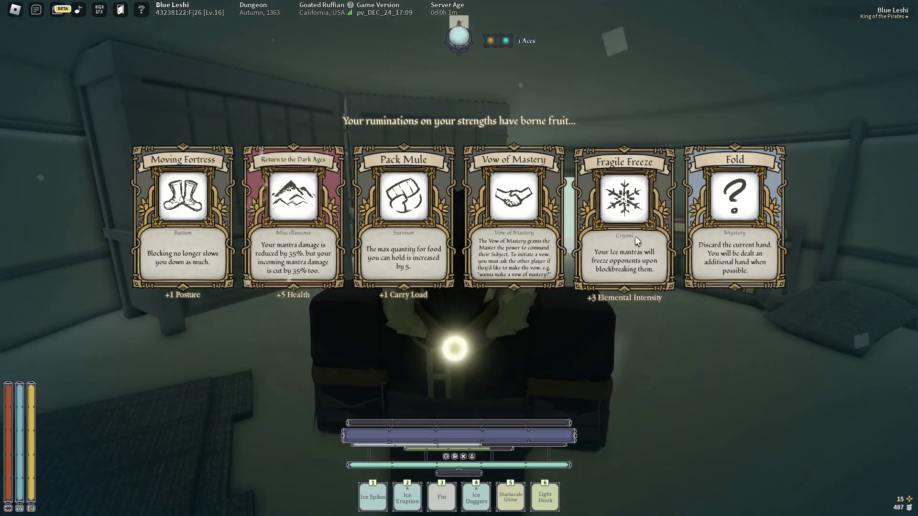
- Take the Fragile Freeze card and the Roll 2 offering, gaining Cryostasis and Hardened Nerves
{"action": "left_click", "coordinate": [635, 171]}
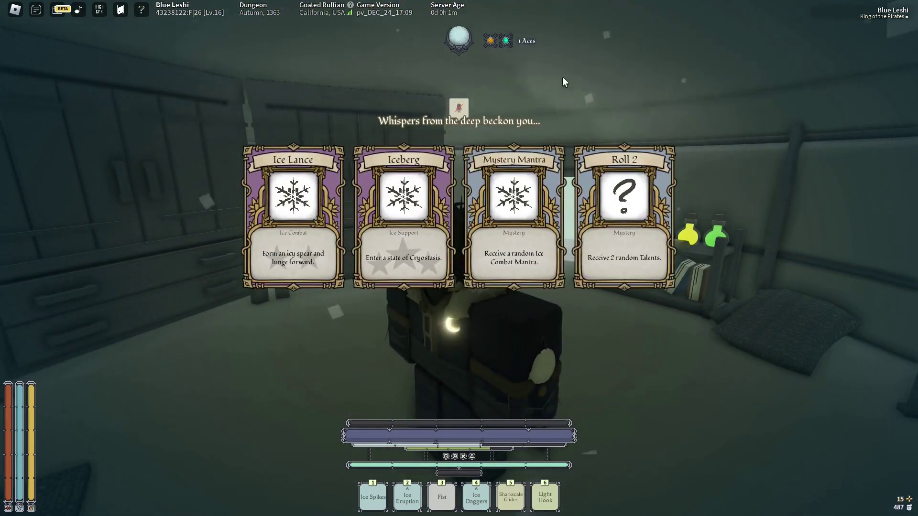
{"action": "left_click", "coordinate": [670, 179]}
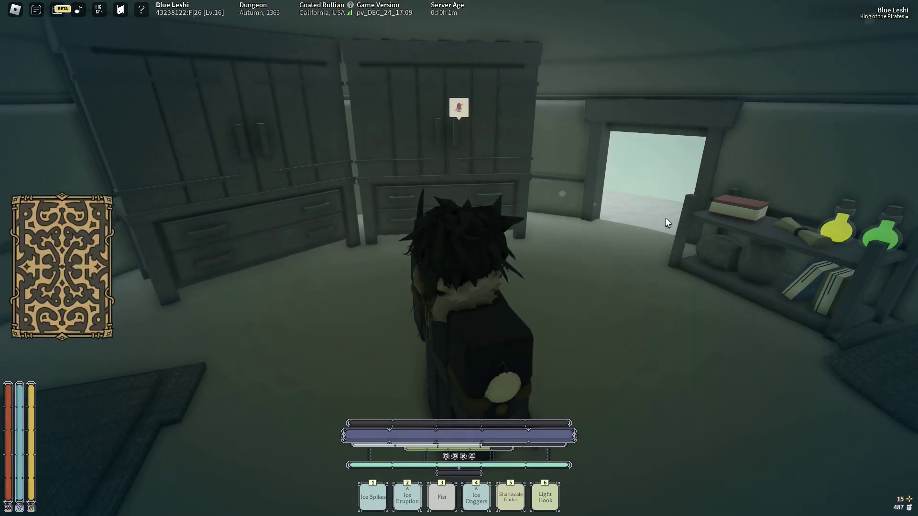
{"action": "key", "text": "w"}
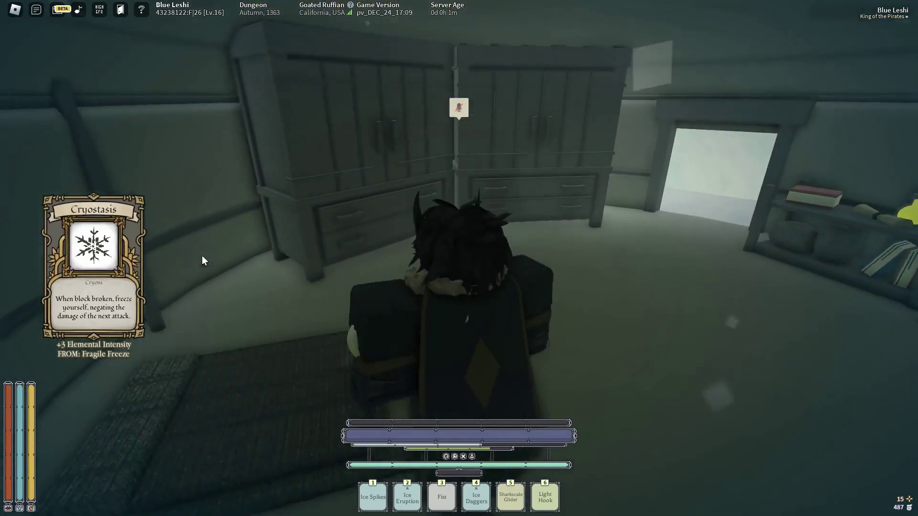
- Swing beside the shelf and move back and forth away from the wardrobes
{"action": "left_click", "coordinate": [515, 262]}
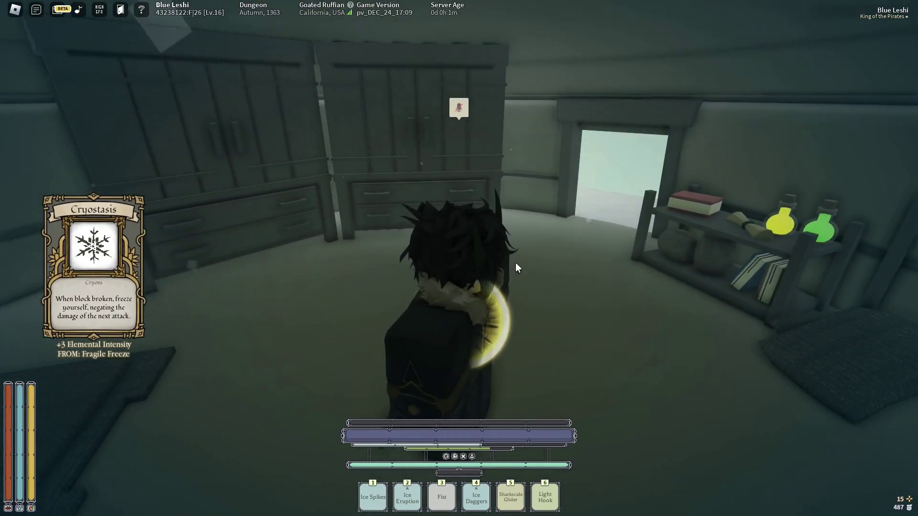
{"action": "key", "text": "s"}
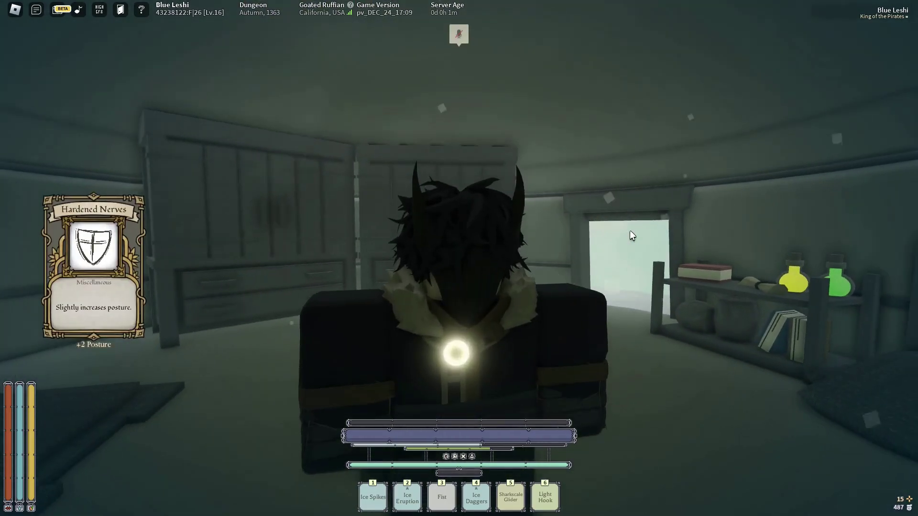
{"action": "key", "text": "w"}
{"action": "key", "text": "s"}
{"action": "left_click", "coordinate": [660, 206]}
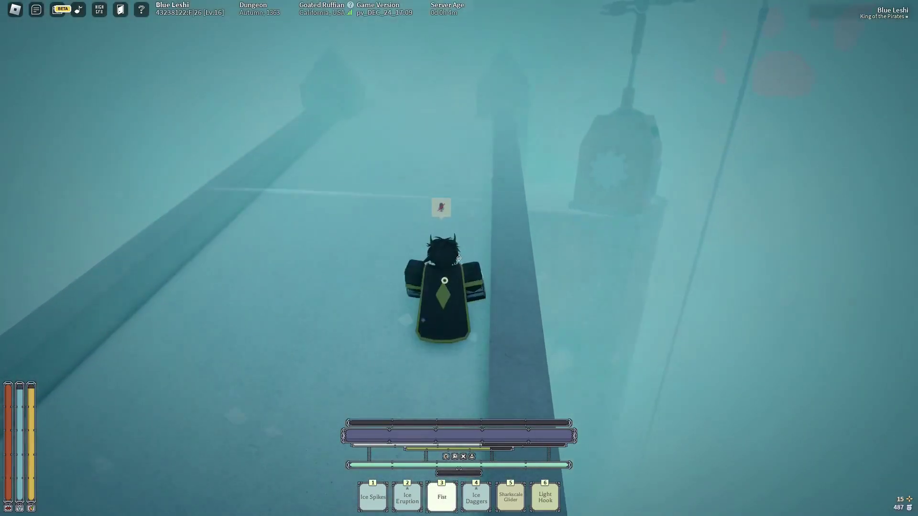
- Walk through the fog along the icy ledge and stone wall into the courtyard
{"action": "key", "text": "w"}
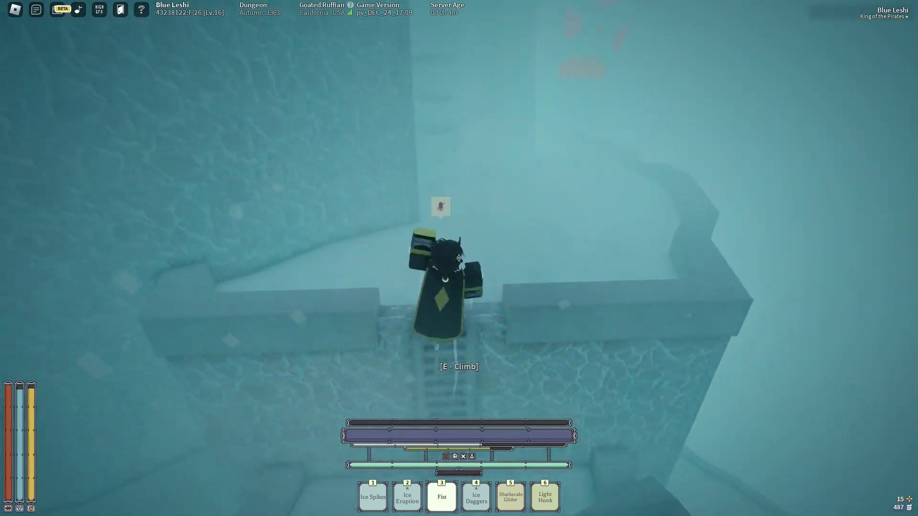
{"action": "key", "text": "Left"}
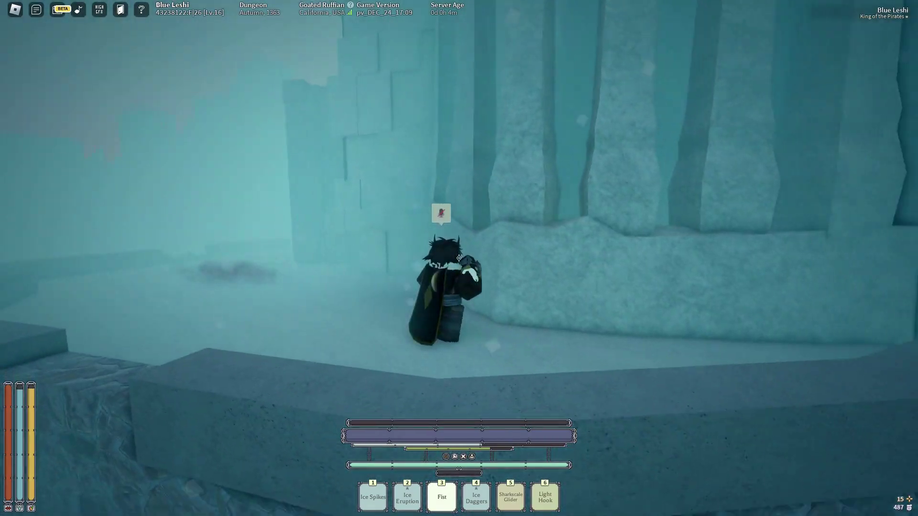
{"action": "key", "text": "w"}
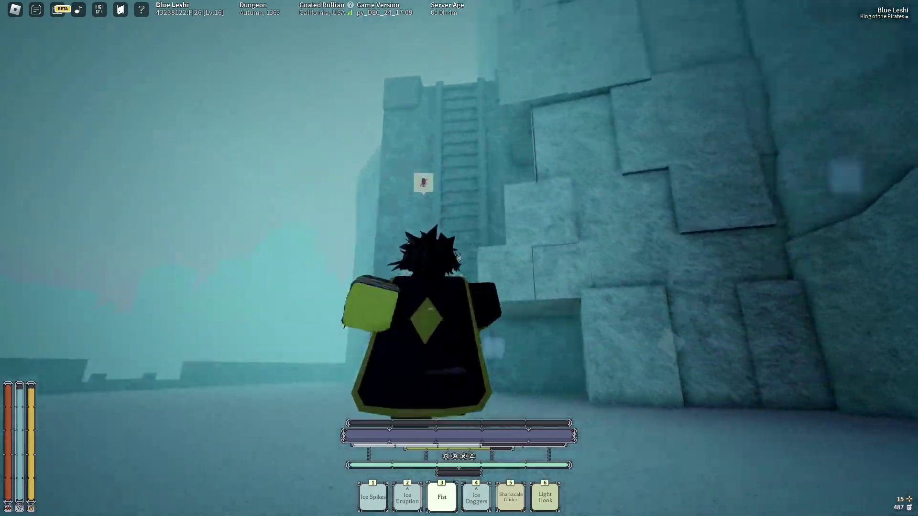
{"action": "key", "text": "w"}
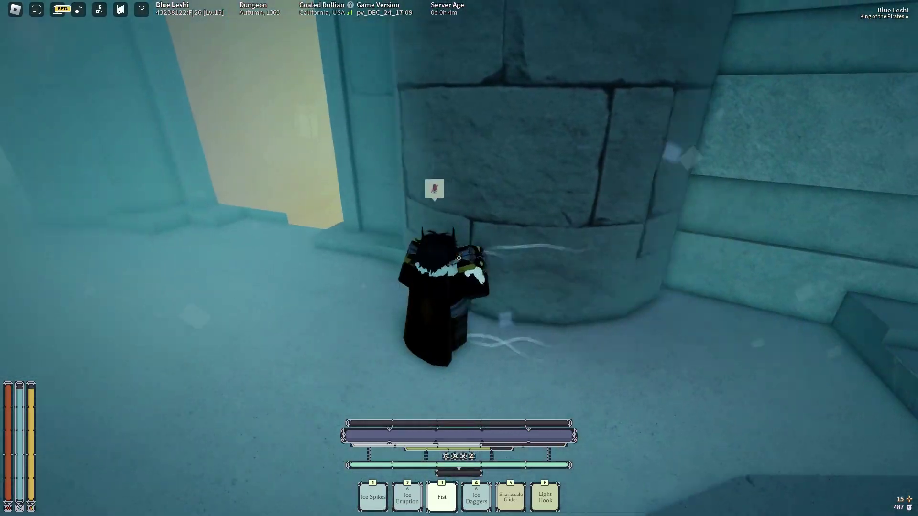
- Enter Pilgrim's Respite and jump up onto the raised ledge by the pillar
{"action": "key", "text": "w"}
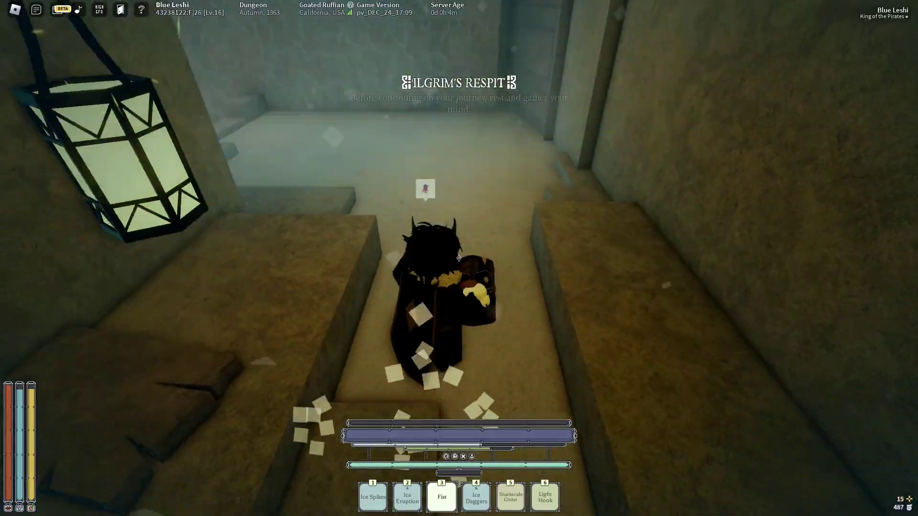
{"action": "key", "text": "w"}
{"action": "key", "text": "w"}
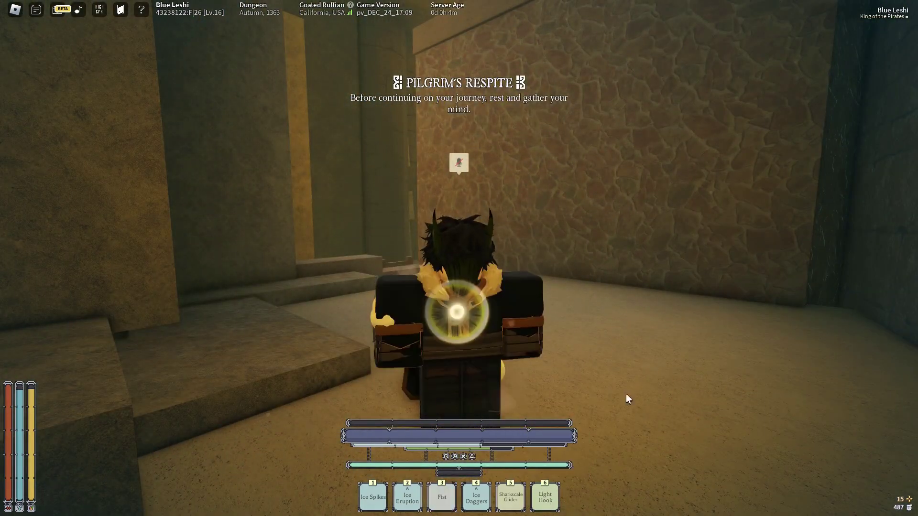
{"action": "key", "text": "w"}
{"action": "key", "text": "space"}
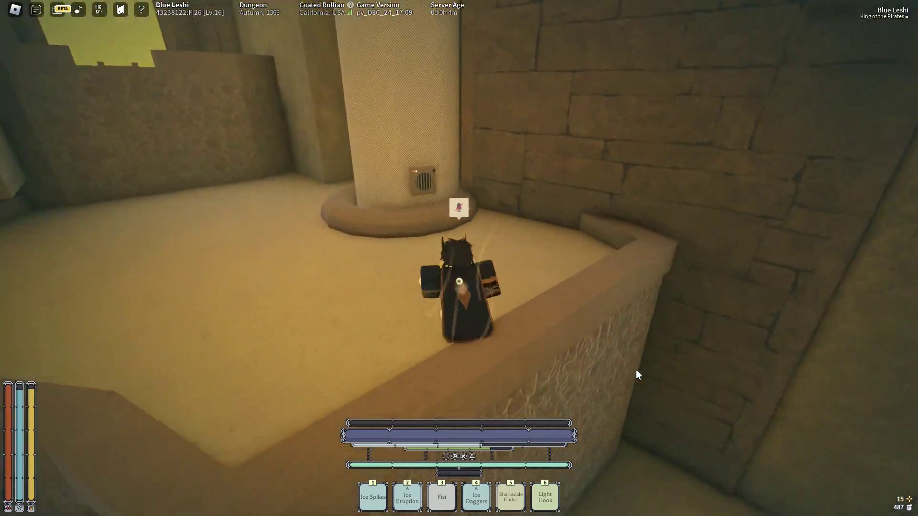
- Inspect the radio by the pillar and reply to the garbled voice to advance the conversation
{"action": "key", "text": "w"}
{"action": "key", "text": "e"}
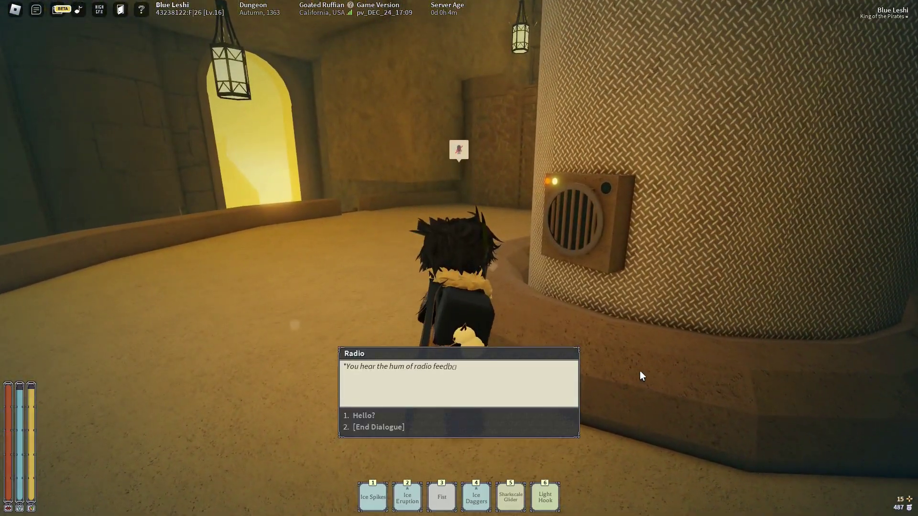
{"action": "key", "text": "w"}
{"action": "key", "text": "1"}
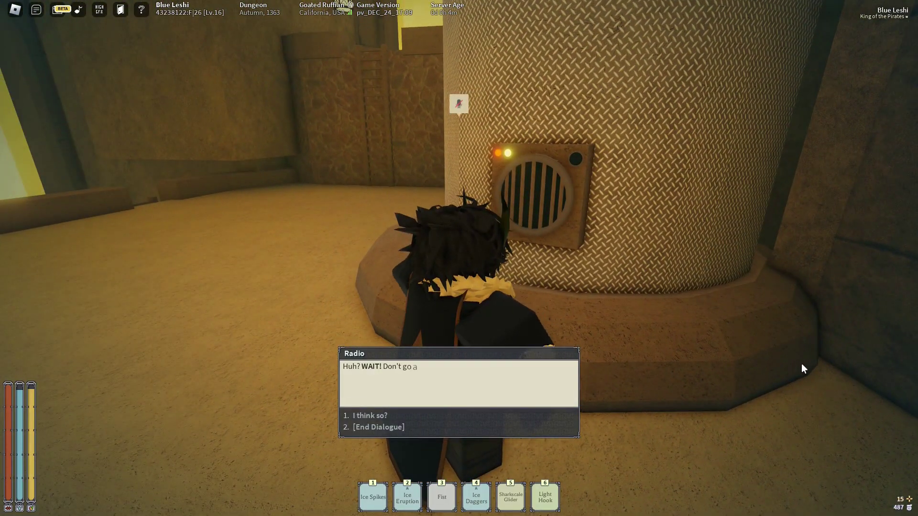
{"action": "key", "text": "1"}
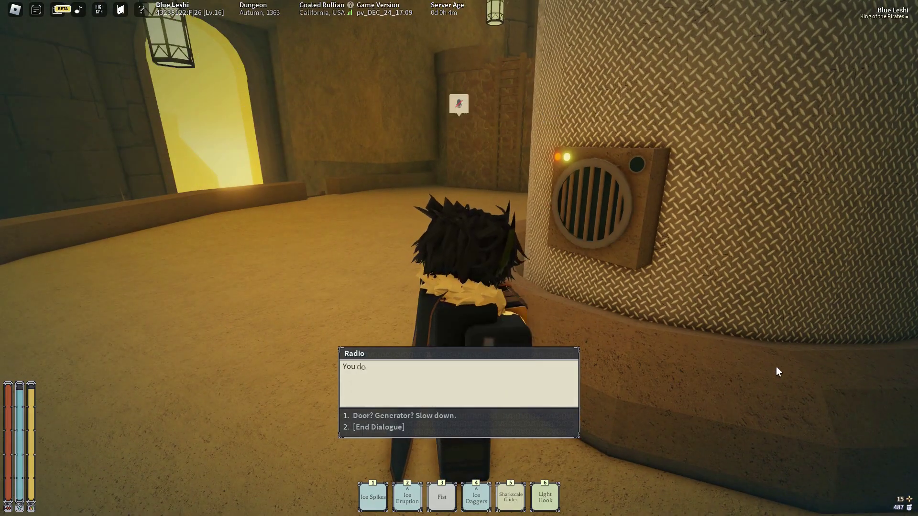
- Ask the radio voice to slow down while looking around toward the lit doorway
{"action": "key", "text": "Right"}
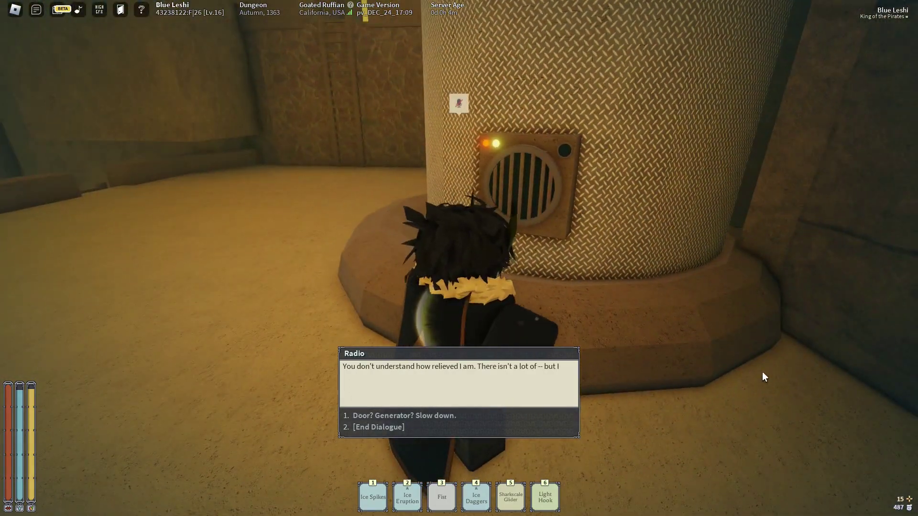
{"action": "key", "text": "Right"}
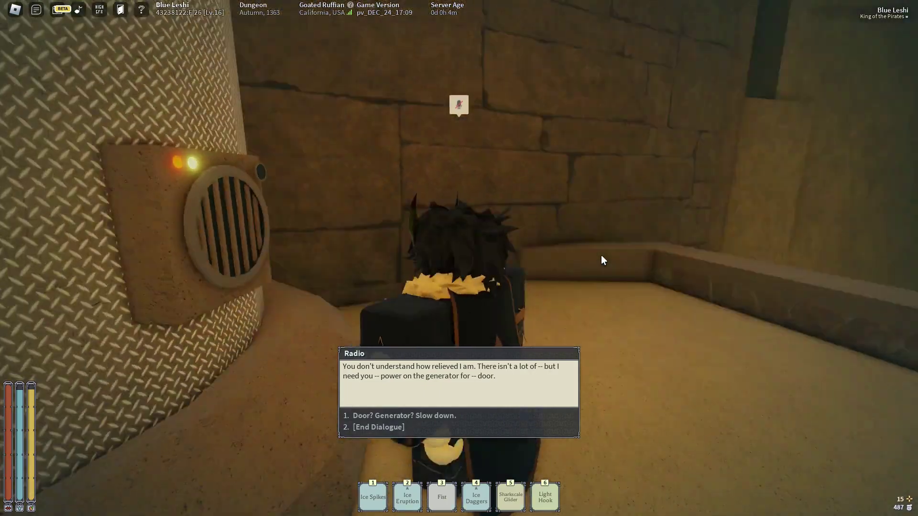
{"action": "key", "text": "Left"}
{"action": "key", "text": "1"}
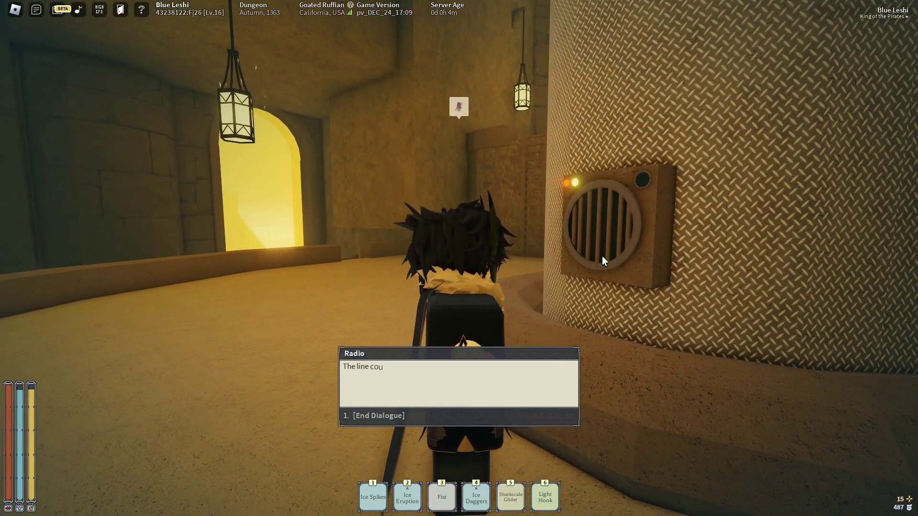
{"action": "key", "text": "Right"}
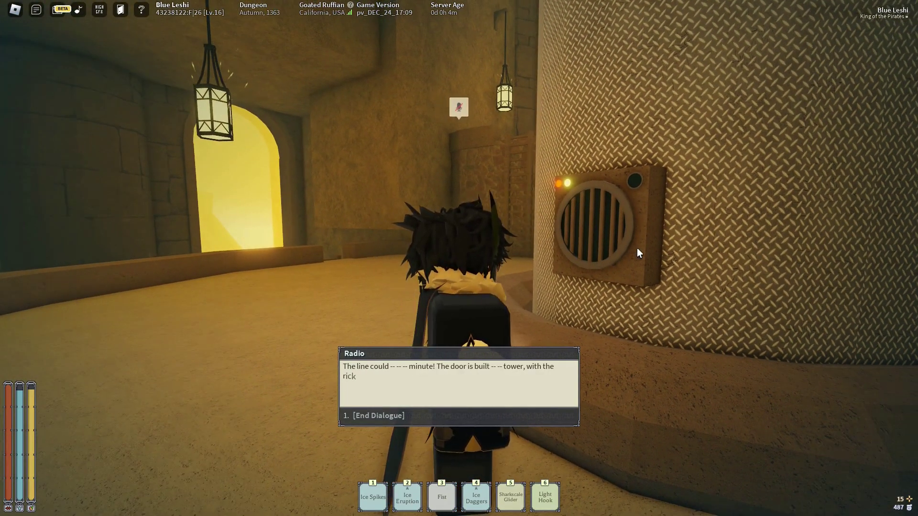
{"action": "key", "text": "Right"}
{"action": "key", "text": "Left"}
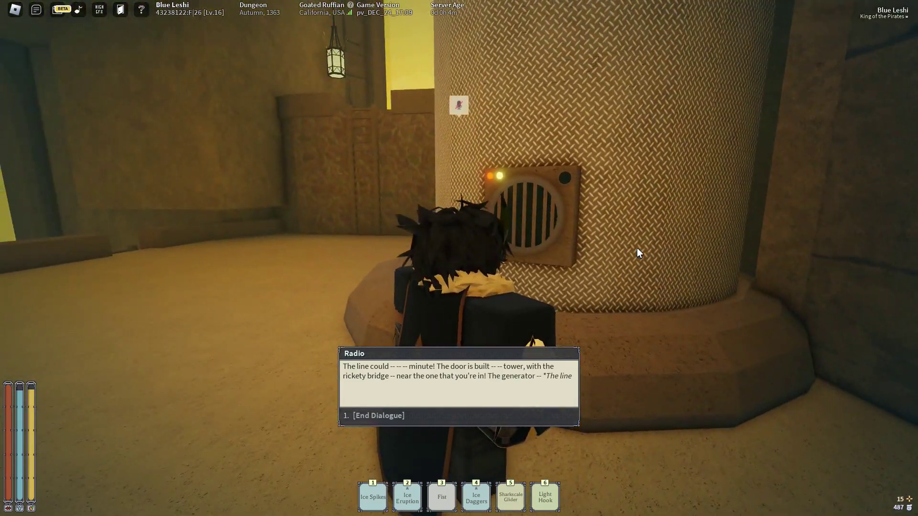
{"action": "key", "text": "Right"}
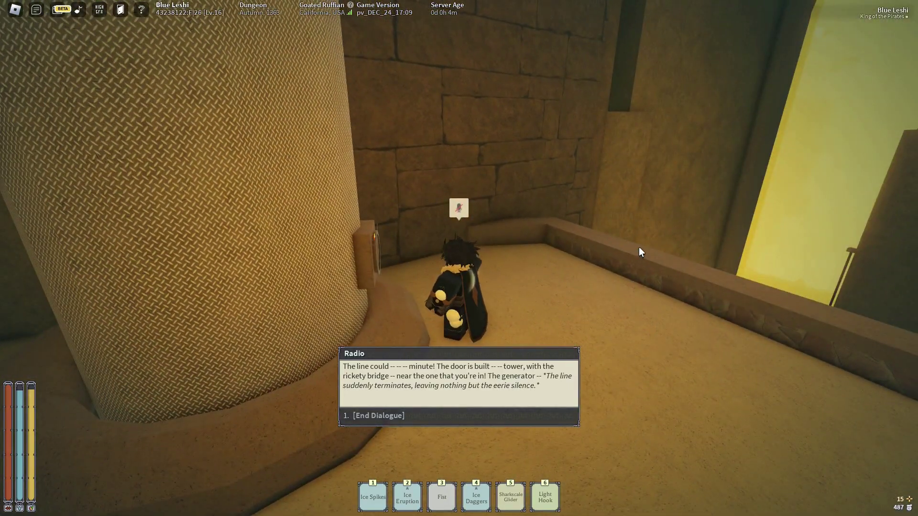
- Hear out the message about the generator and door, then choose End Dialogue
{"action": "key", "text": "Left"}
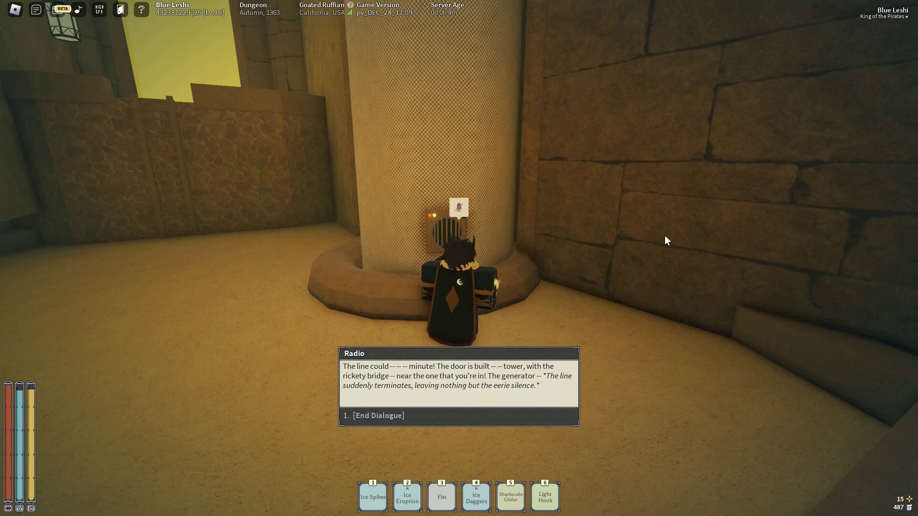
{"action": "key", "text": "Left"}
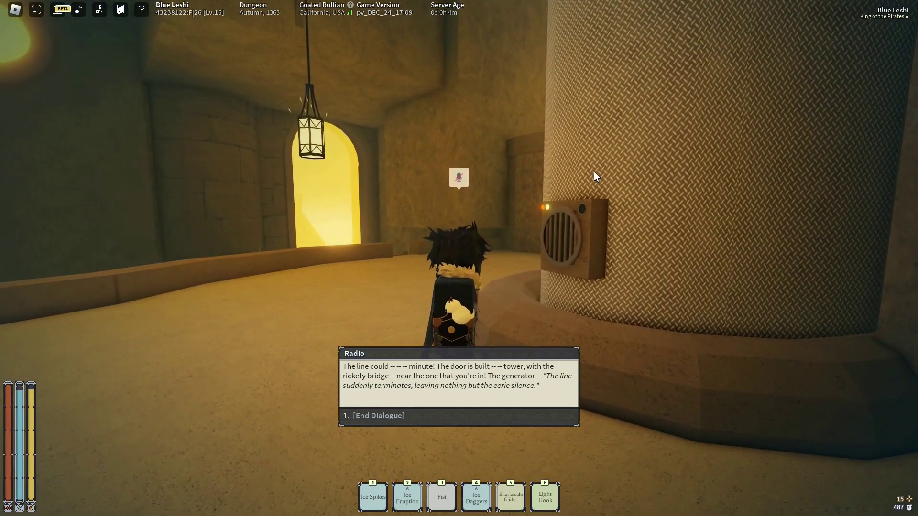
{"action": "key", "text": "Right"}
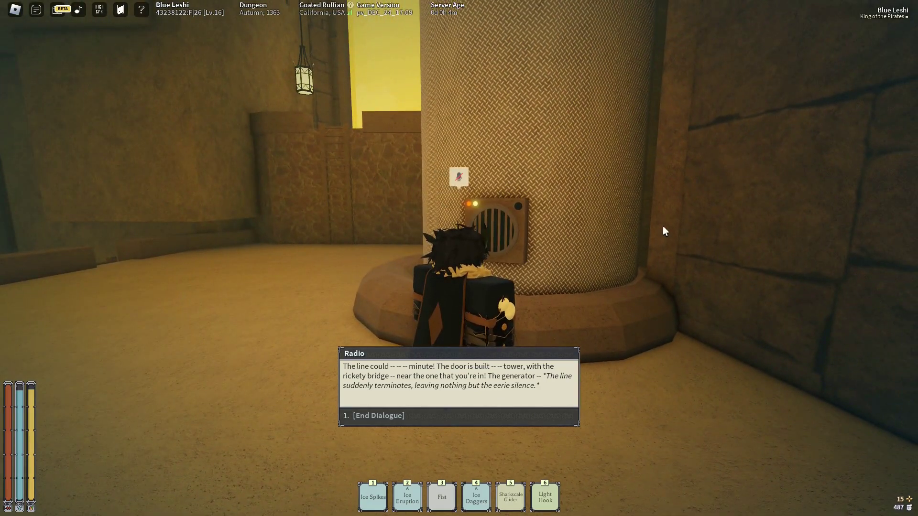
{"action": "key", "text": "Left"}
{"action": "key", "text": "1"}
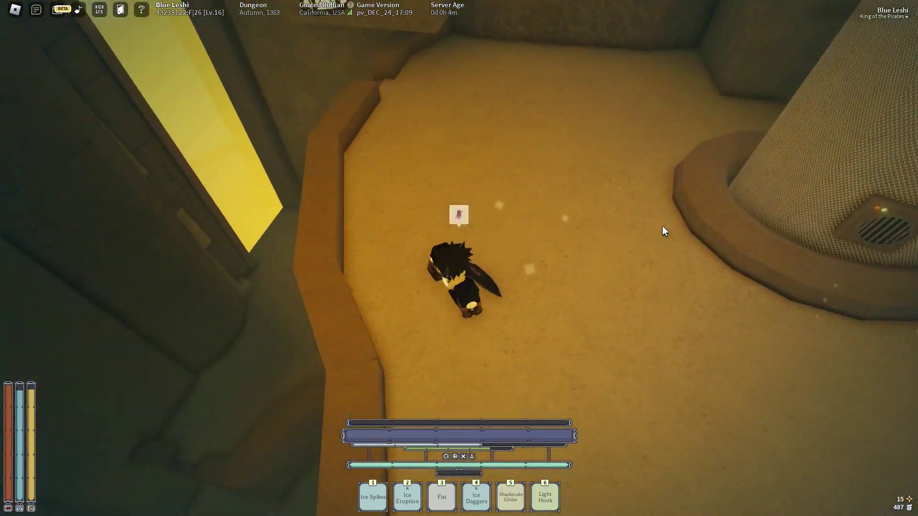
- Leave the ledge and walk through the bright doorway into the Ethironal Shrine Sanctuary
{"action": "key", "text": "w"}
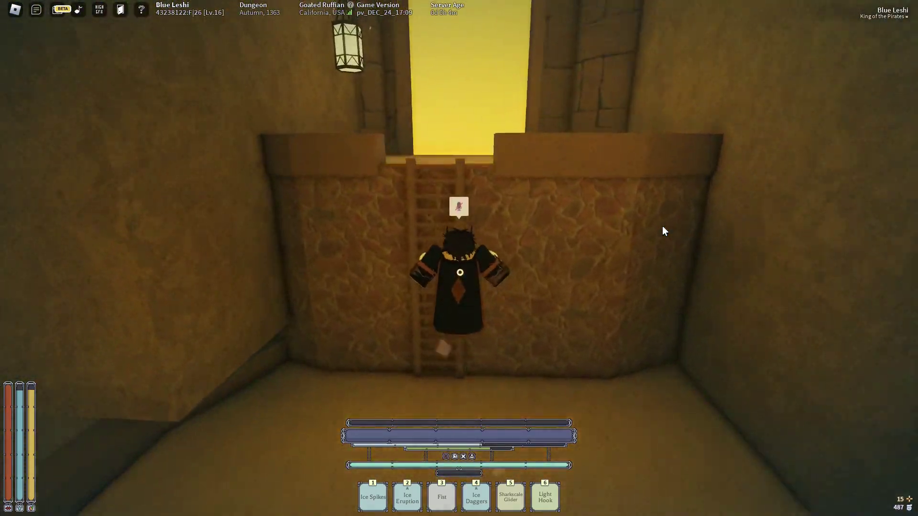
{"action": "key", "text": "s"}
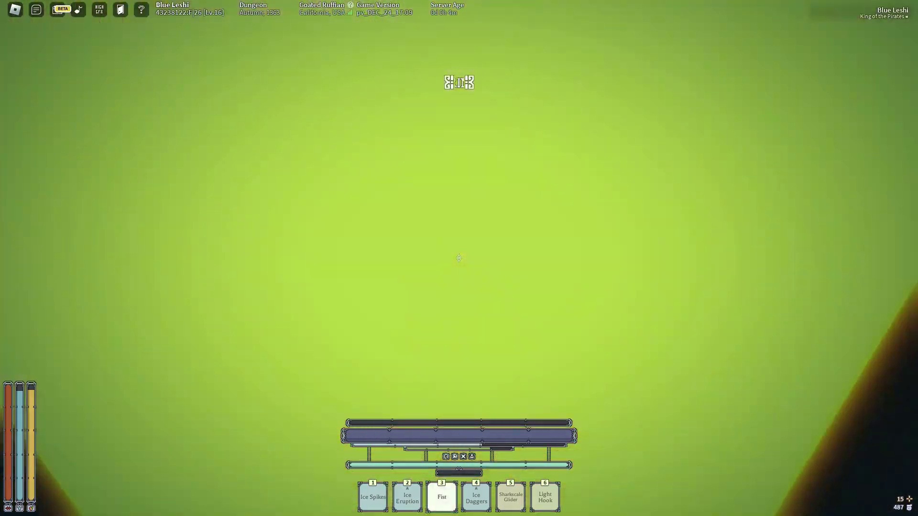
{"action": "key", "text": "w"}
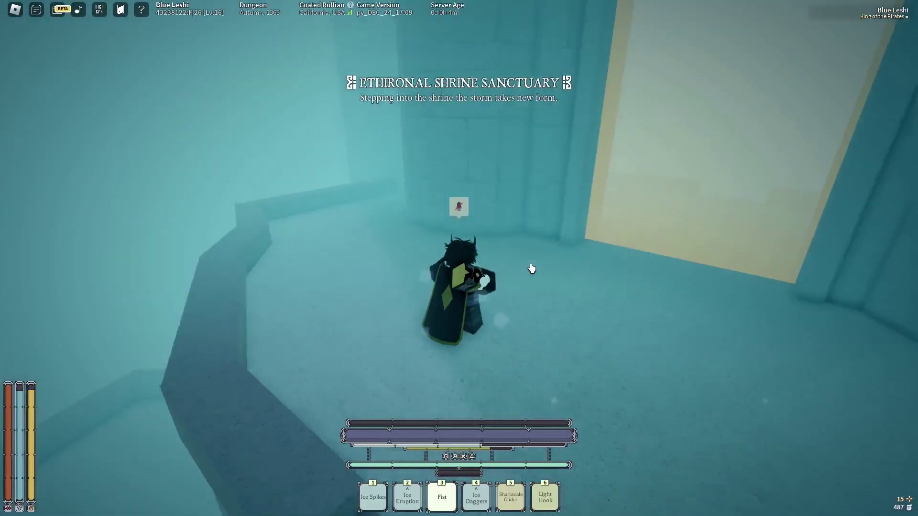
{"action": "key", "text": "w"}
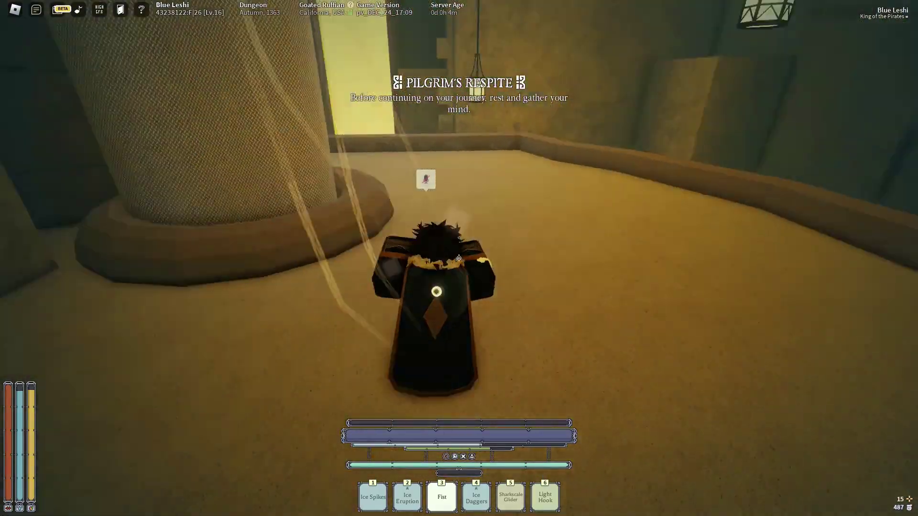
- Glance at the inventory, then cling to the stone wall and climb higher up it
{"action": "key", "text": "grave"}
{"action": "key", "text": "grave"}
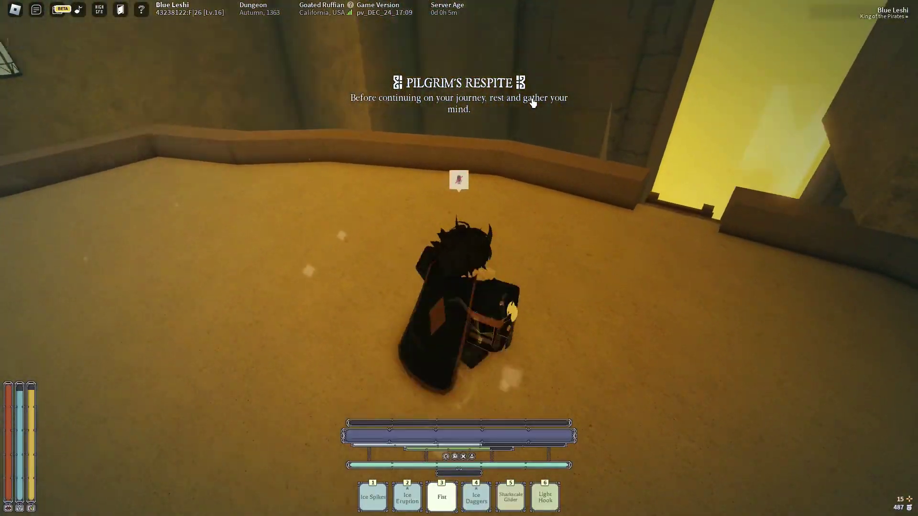
{"action": "key", "text": "w"}
{"action": "key", "text": "w"}
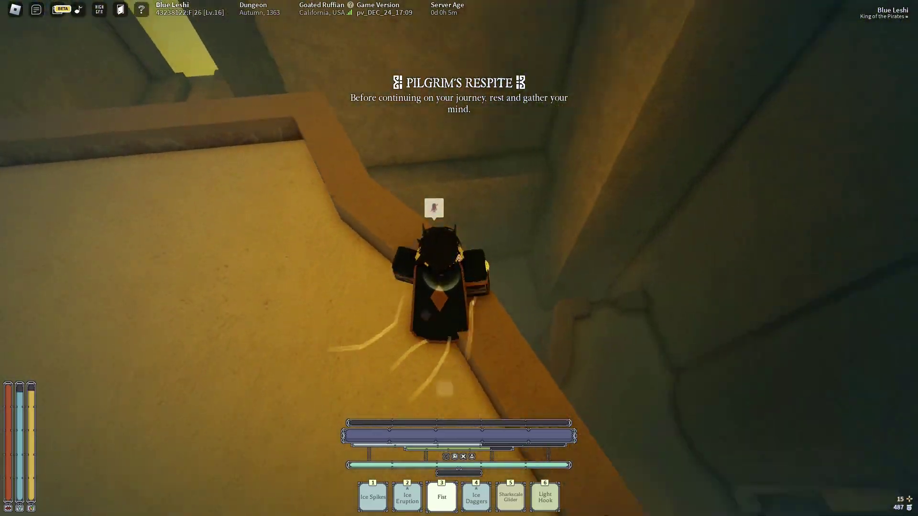
{"action": "key", "text": "space"}
{"action": "key", "text": "w"}
{"action": "key", "text": "w"}
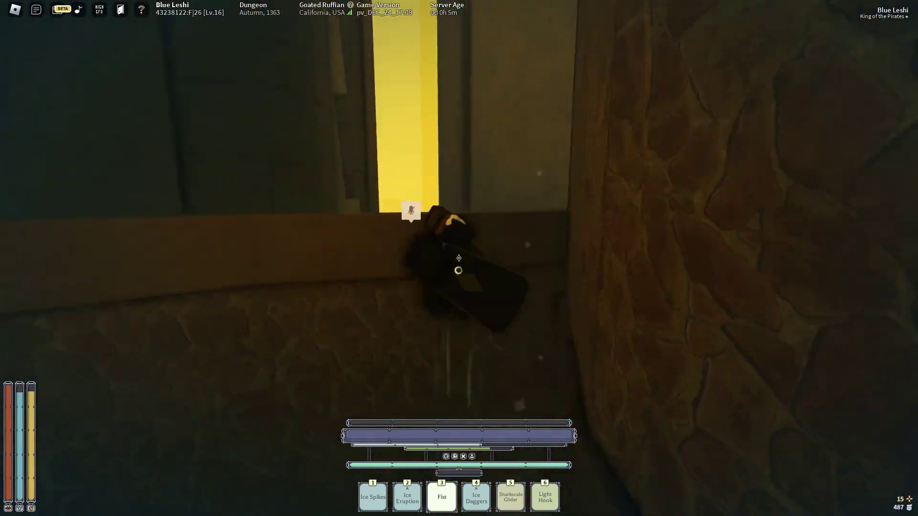
- Drop from the wall and run along the misty walkway past the shrine pillars
{"action": "key", "text": "w"}
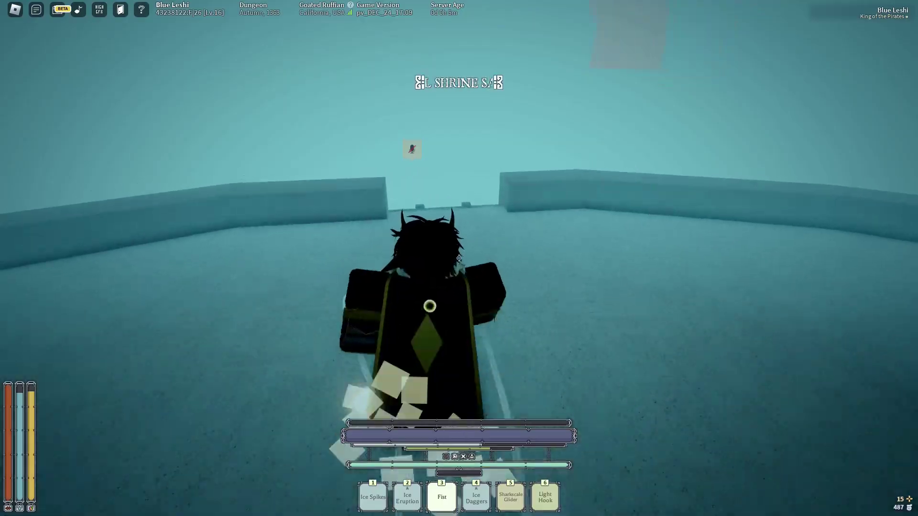
{"action": "key", "text": "w"}
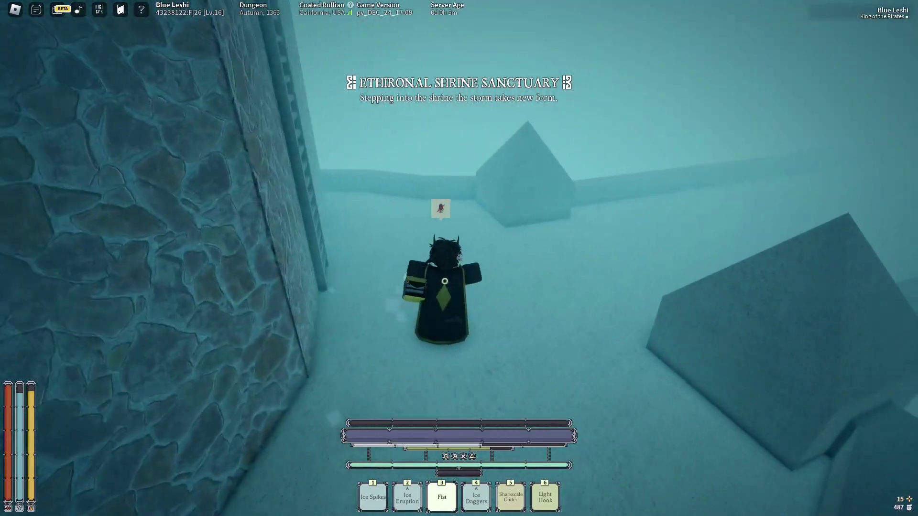
{"action": "key", "text": "w"}
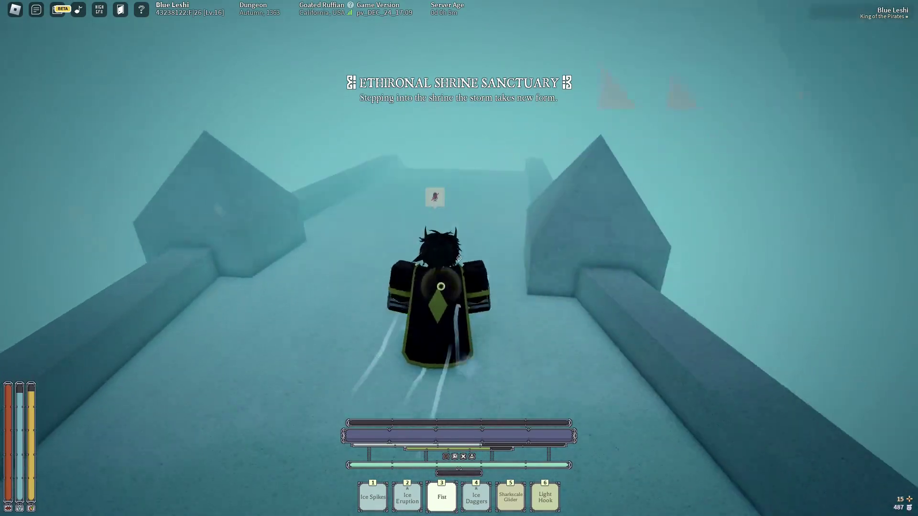
{"action": "key", "text": "w"}
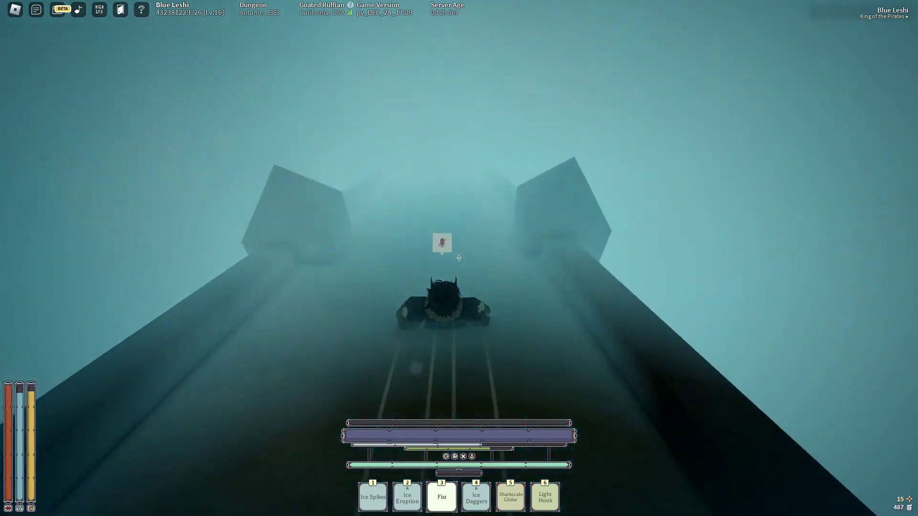
{"action": "key", "text": "w"}
{"action": "key", "text": "w"}
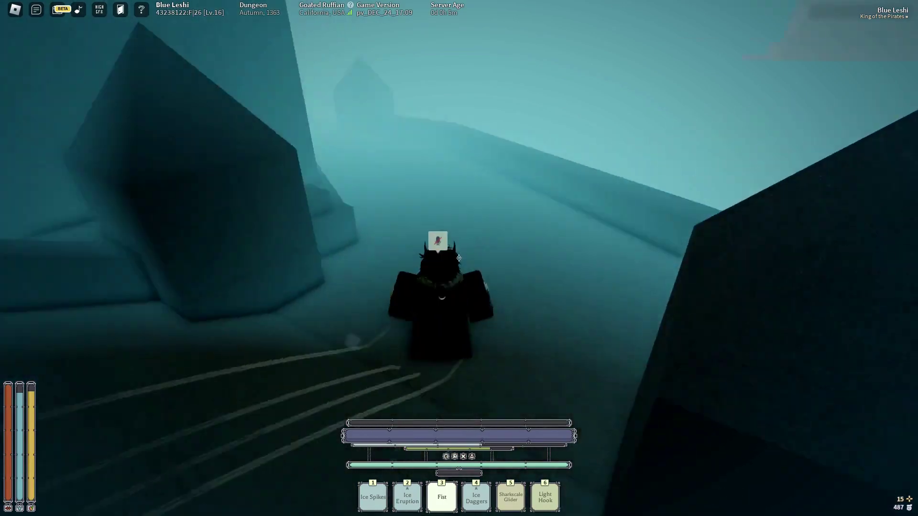
{"action": "key", "text": "w"}
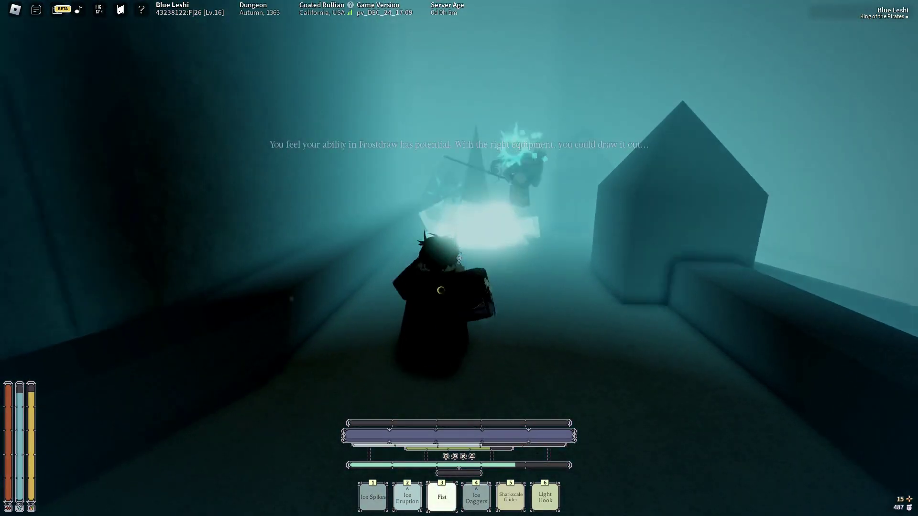
- Close in and attack the Depths enemies, then execute the downed one with B
{"action": "key", "text": "w"}
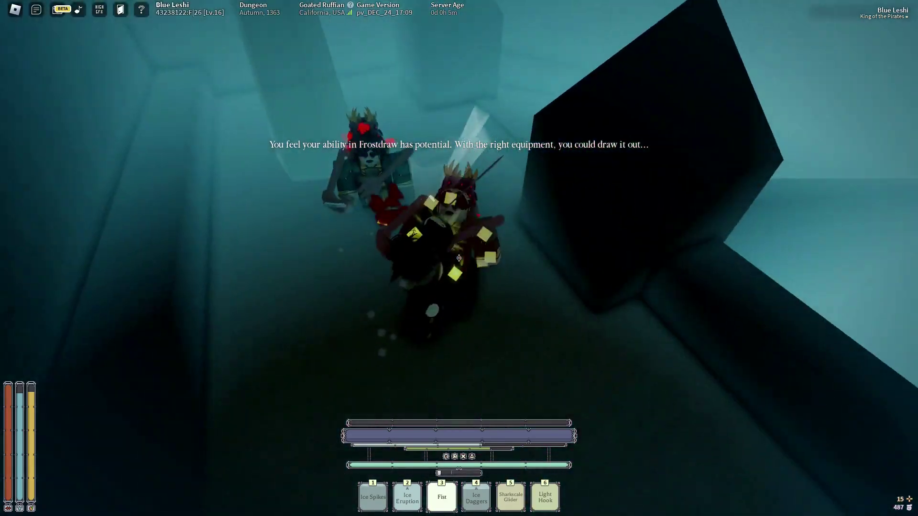
{"action": "key", "text": "w"}
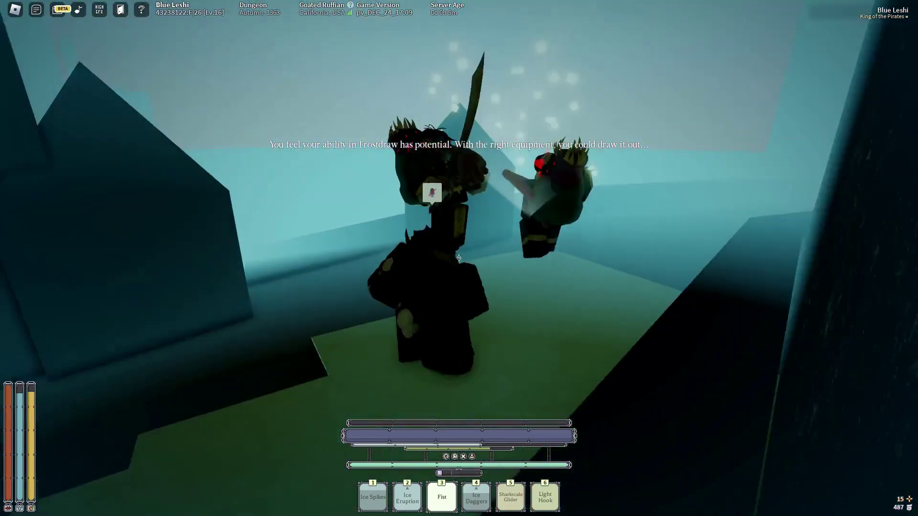
{"action": "left_click", "coordinate": [459, 258]}
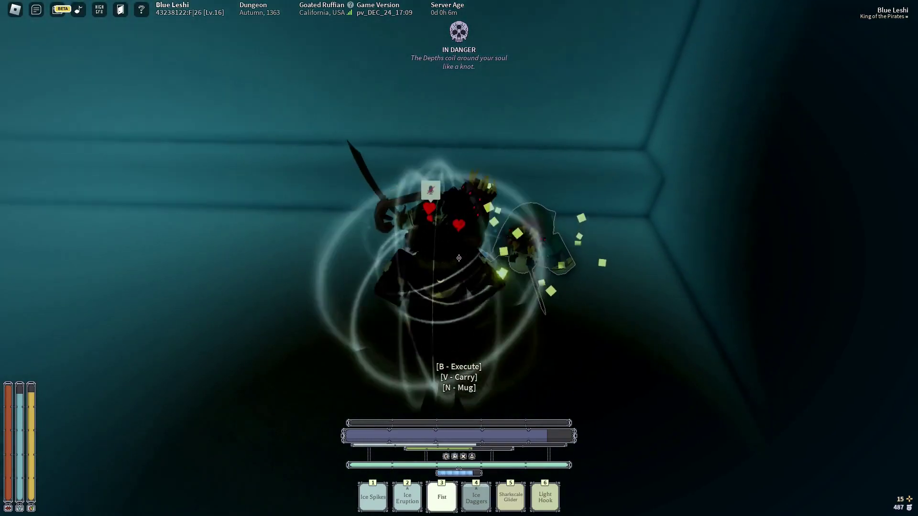
{"action": "key", "text": "b"}
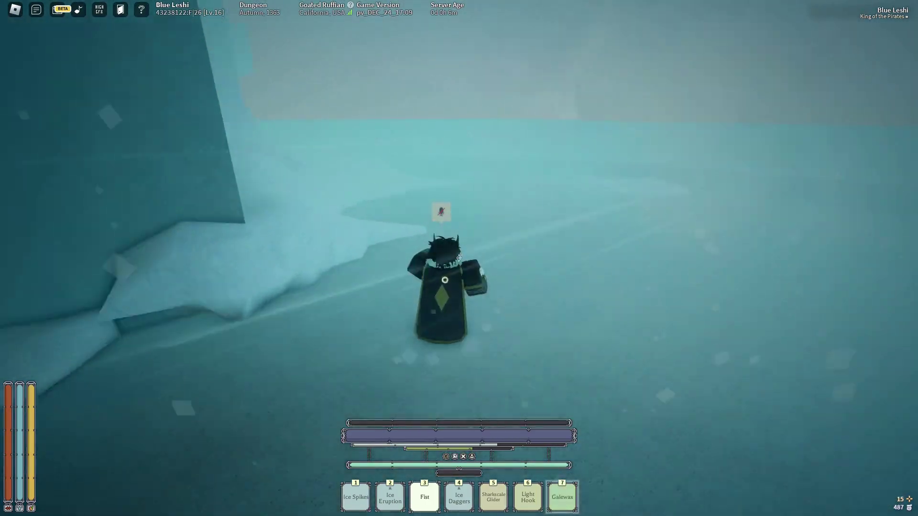
- Cross the ice plain, drop into the dark chamber and inspect the harvested Galewax's description
{"action": "key", "text": "w"}
{"action": "key", "text": "w"}
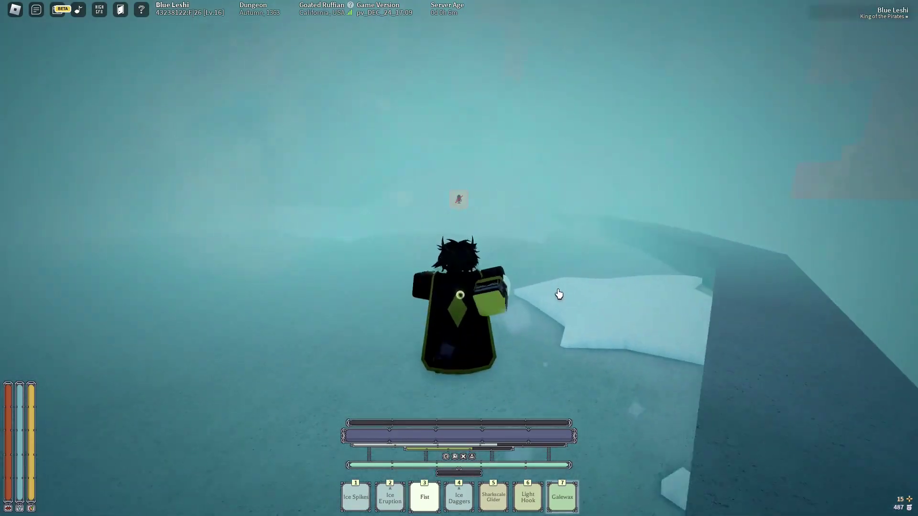
{"action": "key", "text": "w"}
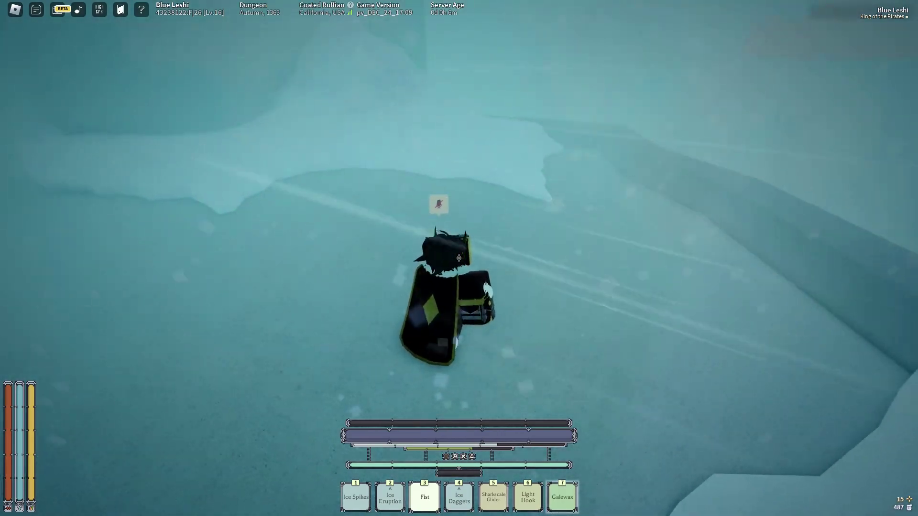
{"action": "key", "text": "w"}
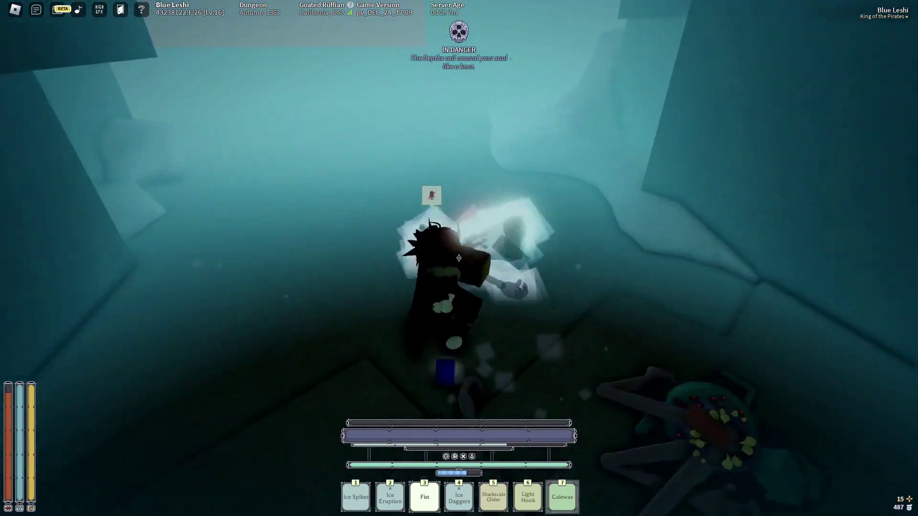
{"action": "key", "text": "shift"}
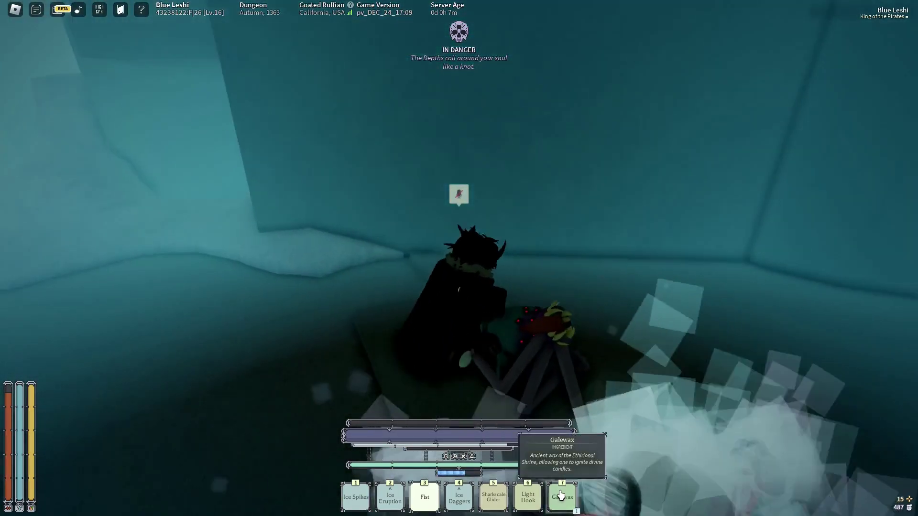
- Climb out past the ladder ledge into the icy corridor with inventory and stats open
{"action": "key", "text": "grave"}
{"action": "key", "text": "grave"}
{"action": "key", "text": "w"}
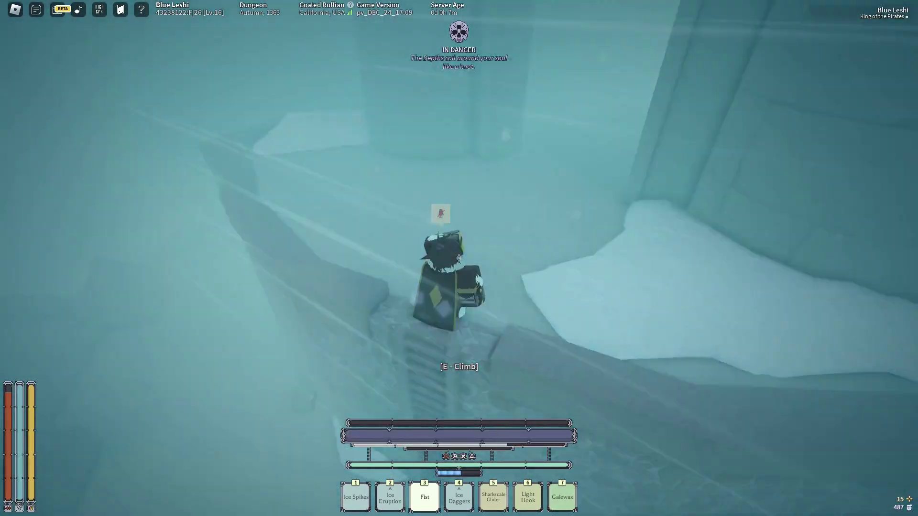
{"action": "key", "text": "w"}
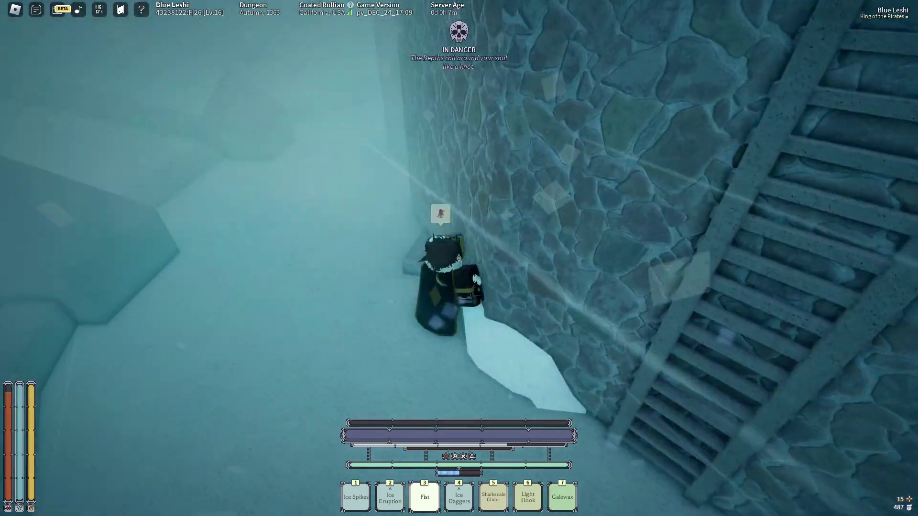
{"action": "key", "text": "w"}
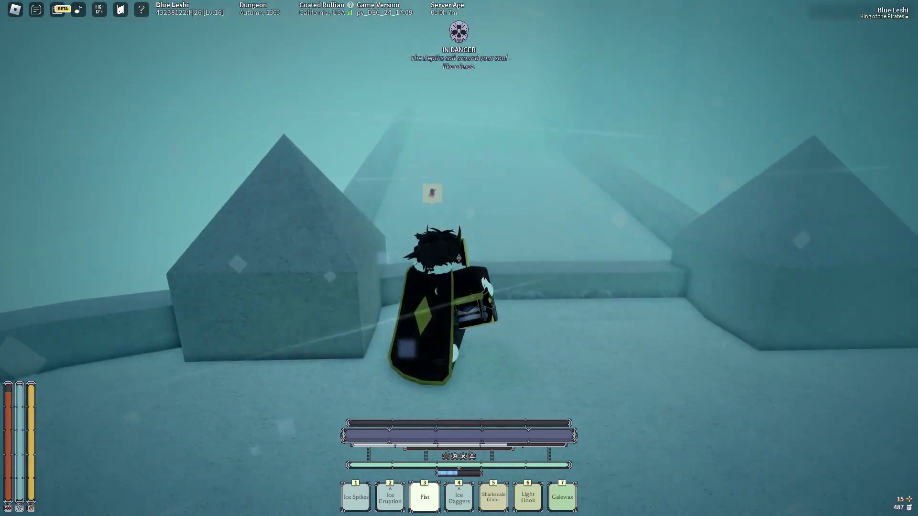
{"action": "key", "text": "grave"}
- Close the inventory, walk the icy walkway and switch to the Light Hook ability
{"action": "key", "text": "w"}
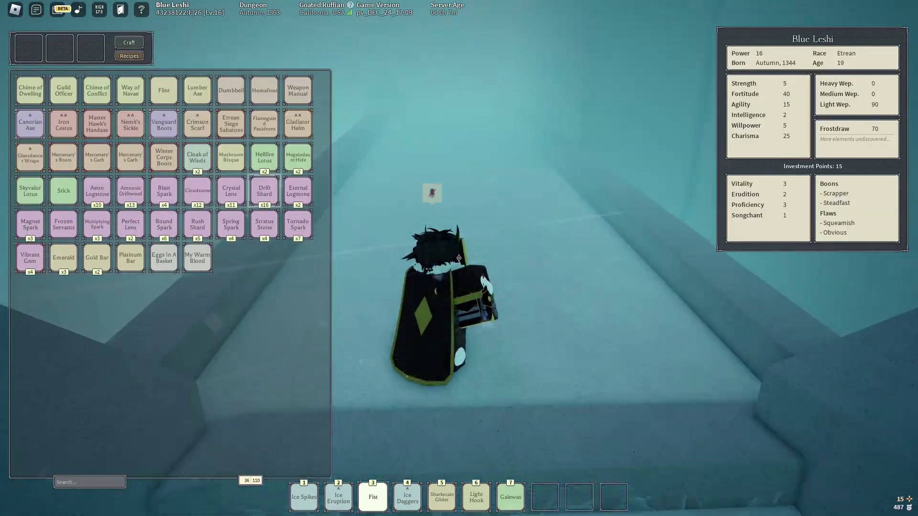
{"action": "key", "text": "grave"}
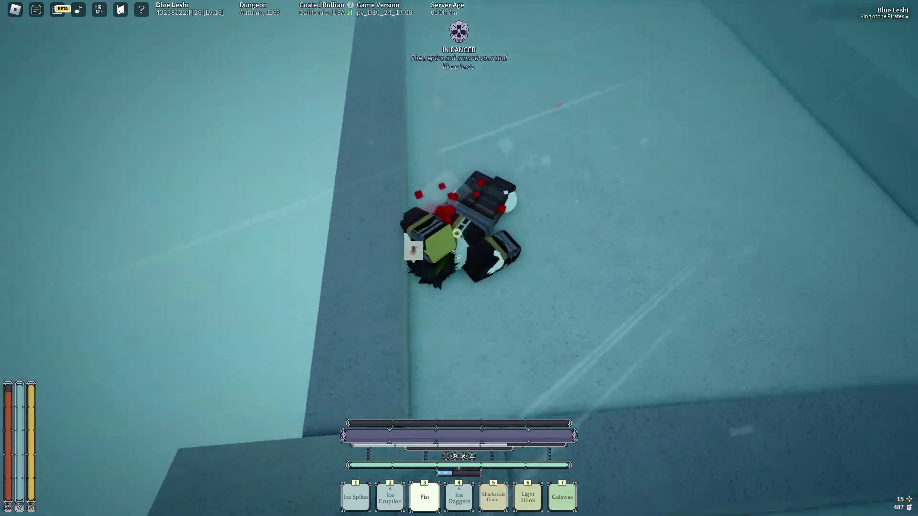
{"action": "key", "text": "6"}
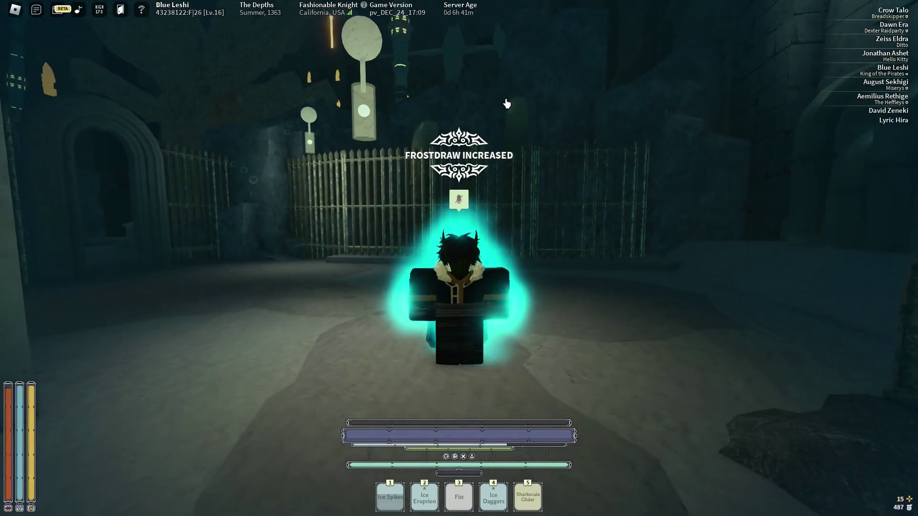
- Check the stats panel with Light Weapons at 91, ready the Fist and head for the archway
{"action": "key", "text": "grave"}
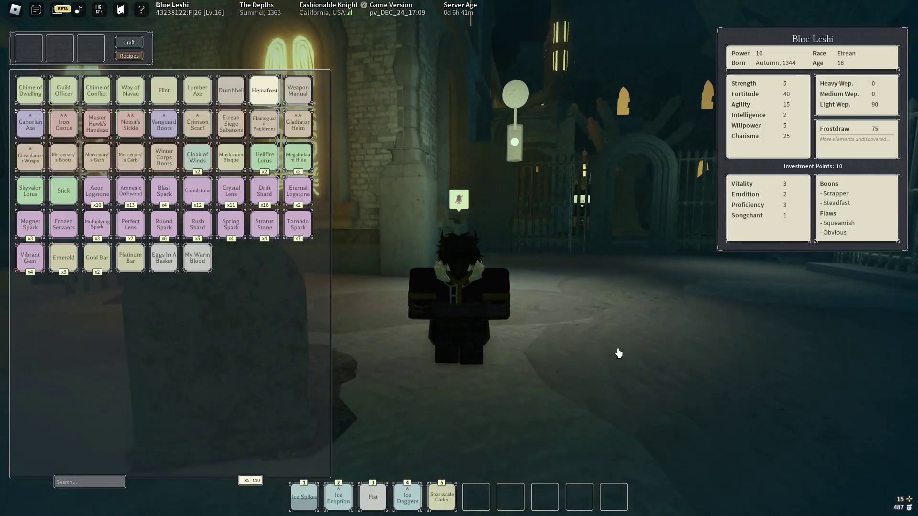
{"action": "key", "text": "d"}
{"action": "key", "text": "s"}
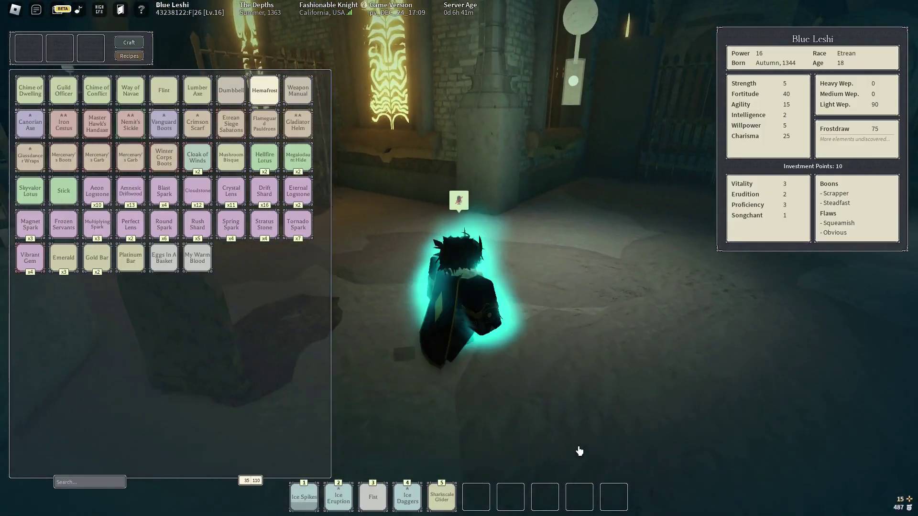
{"action": "key", "text": "3"}
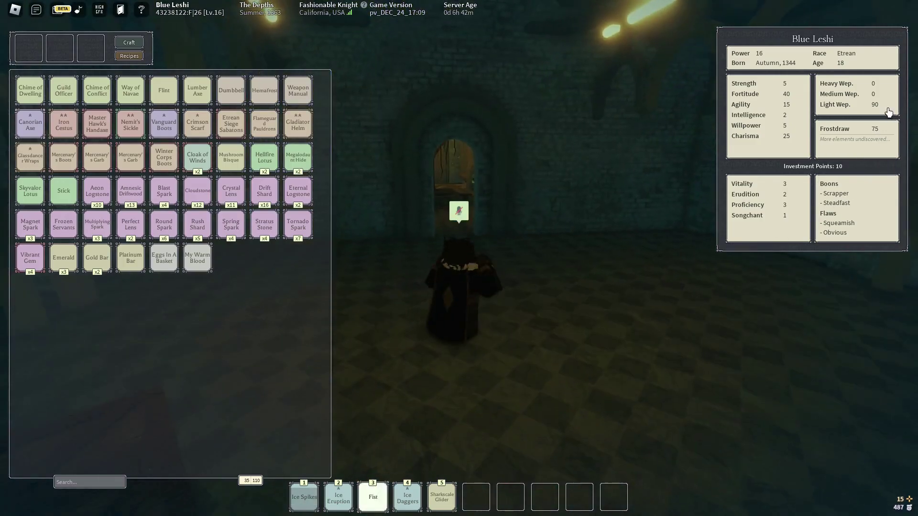
{"action": "key", "text": "Tab"}
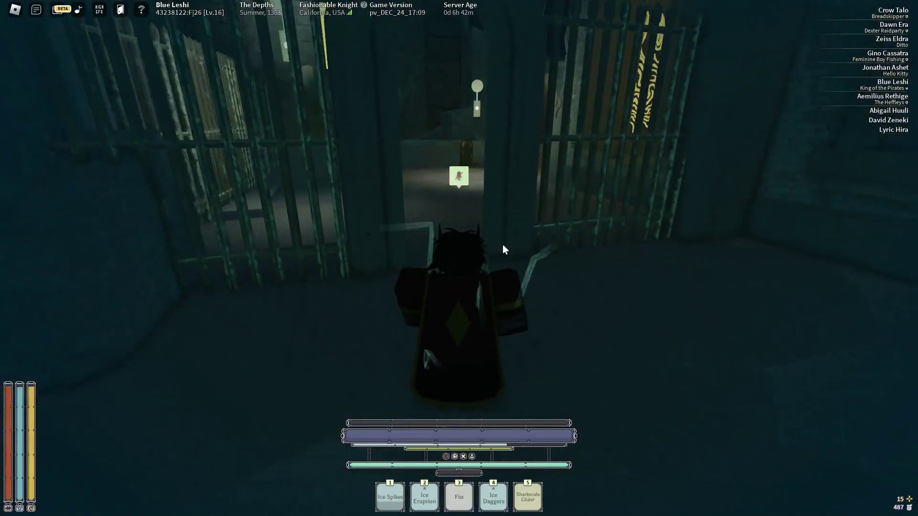
- Pass through the gate and walk past the archway to the pillar at the glowing well
{"action": "key", "text": "Tab"}
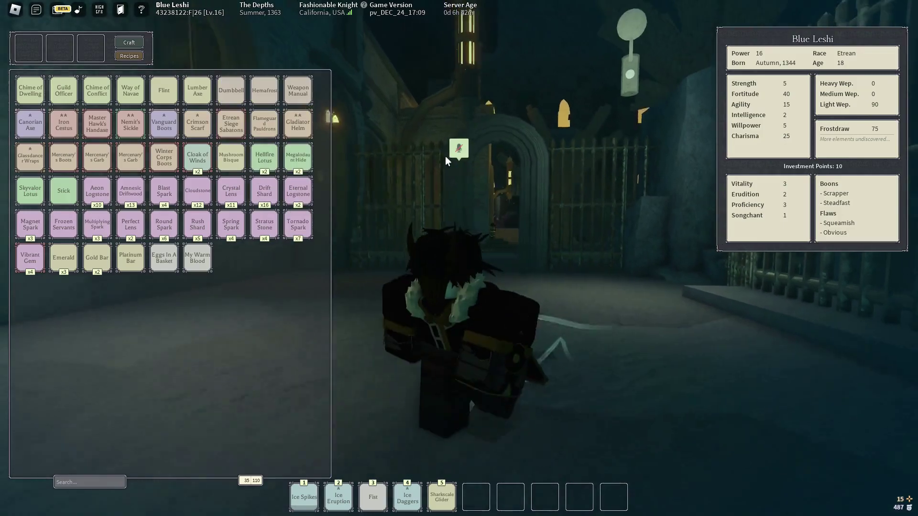
{"action": "key", "text": "w"}
{"action": "key", "text": "w"}
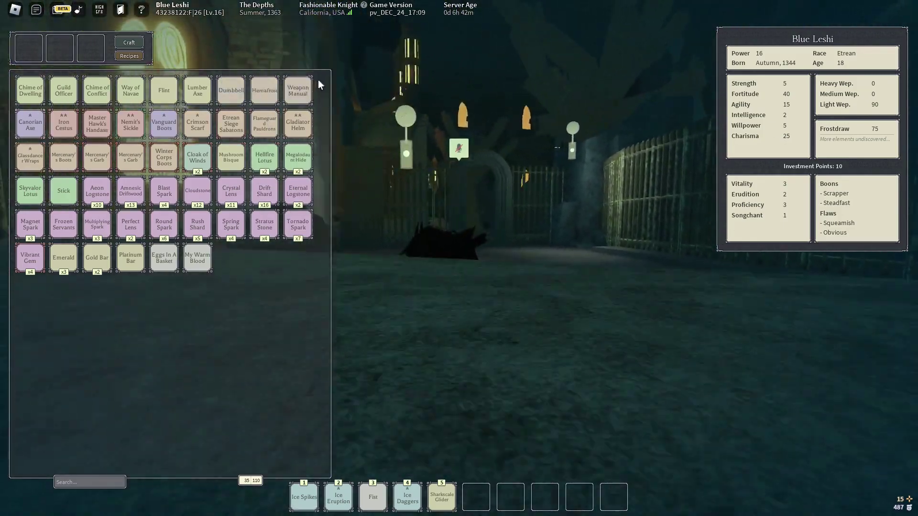
{"action": "key", "text": "w"}
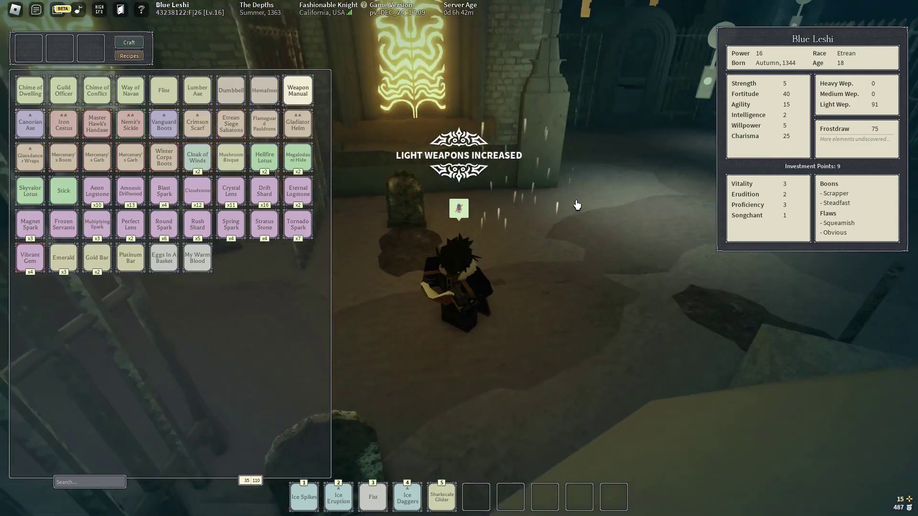
{"action": "key", "text": "grave"}
{"action": "key", "text": "grave"}
{"action": "key", "text": "grave"}
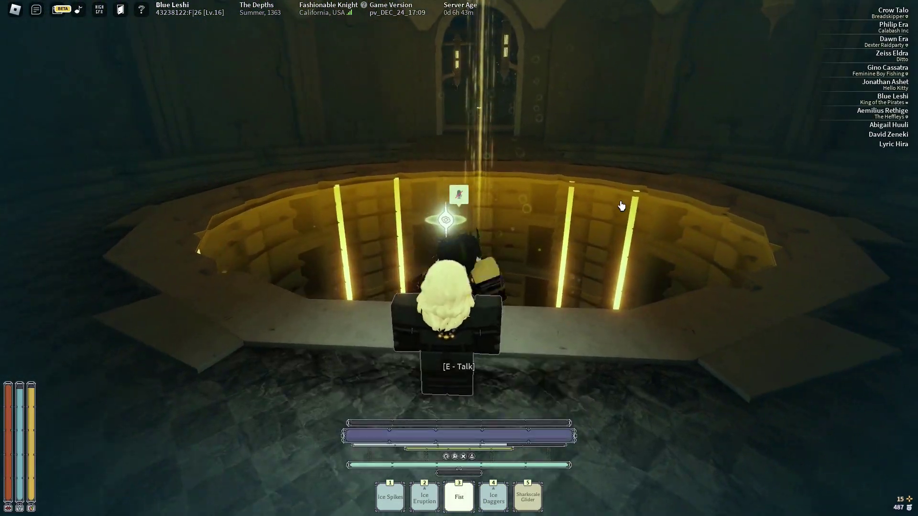
- Walk off the glowing well's edge and fall through to the foggy dungeon ledge
{"action": "key", "text": "w"}
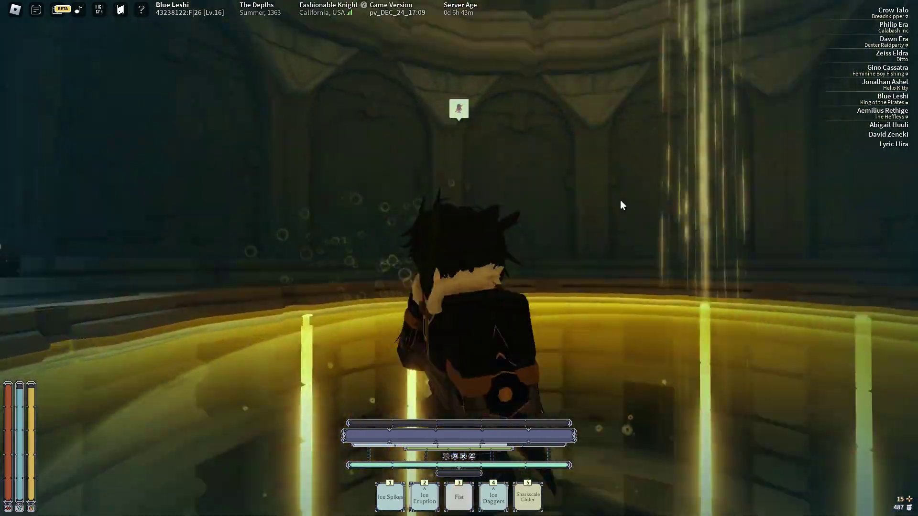
{"action": "key", "text": "w"}
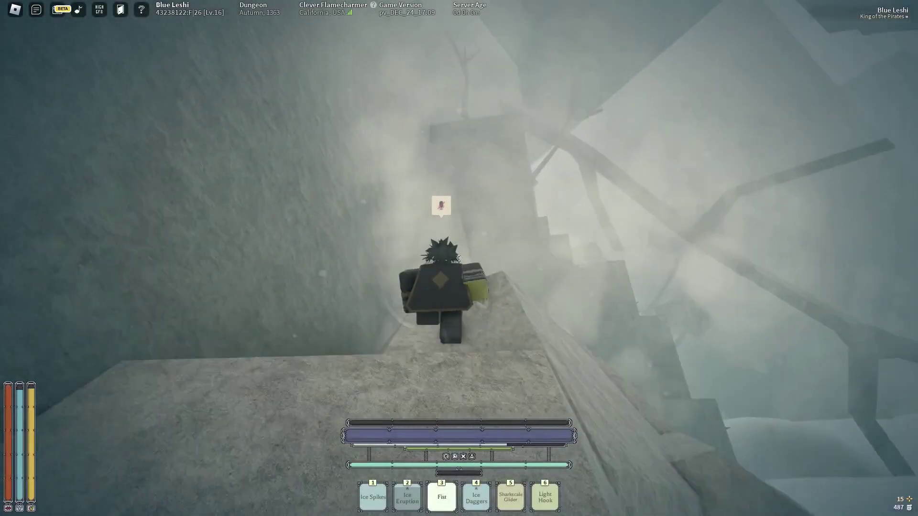
- Climb over the stone wall and punch the creature beside the tent until it falls
{"action": "key", "text": "w"}
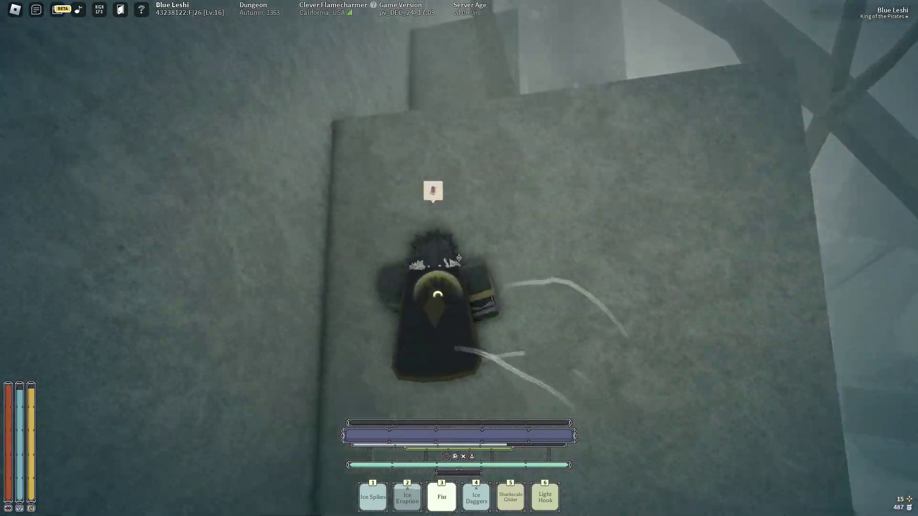
{"action": "key", "text": "space"}
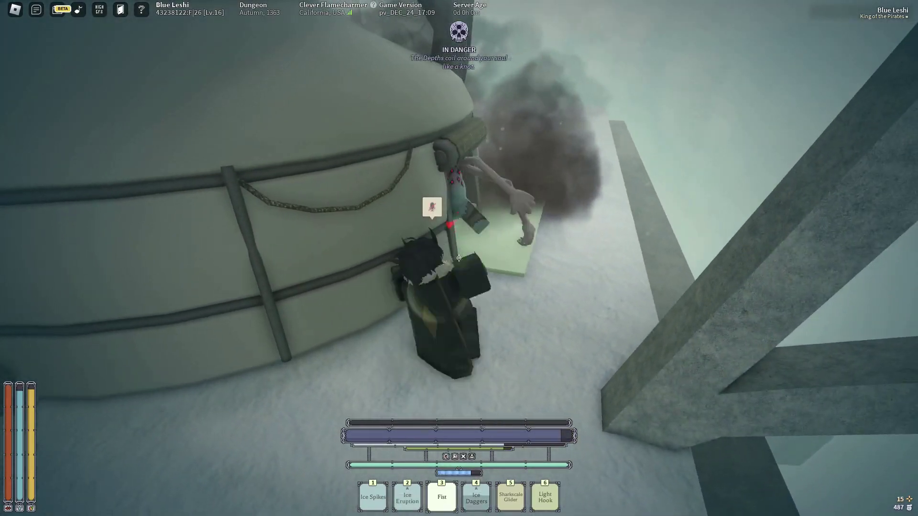
{"action": "left_click", "coordinate": [460, 259]}
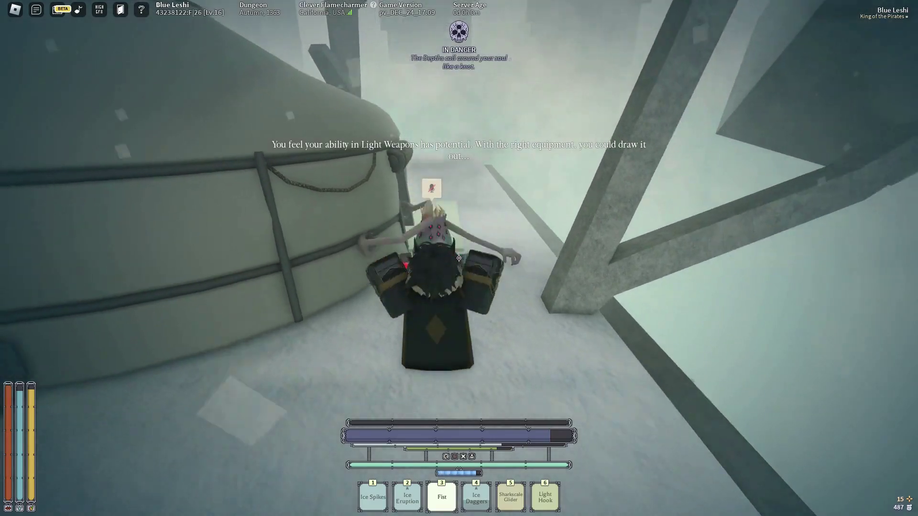
{"action": "left_click", "coordinate": [460, 258]}
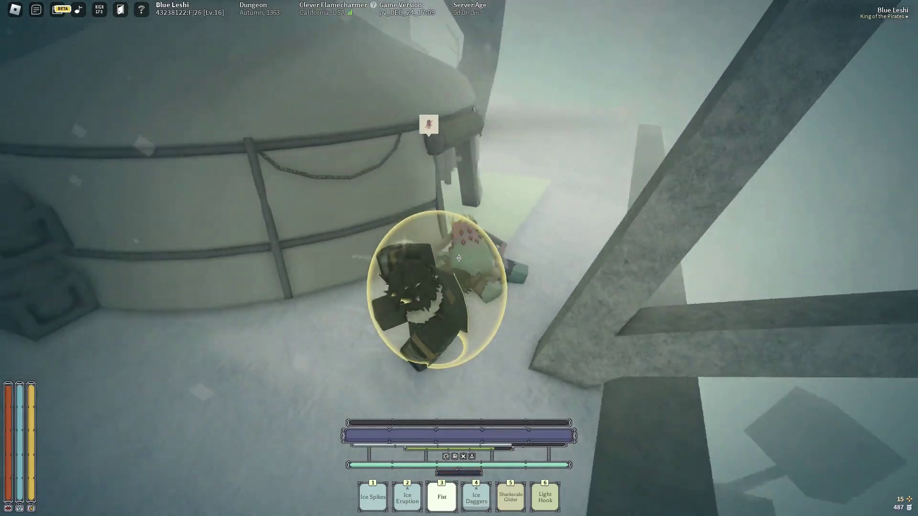
- Walk into the tent, fight the long-armed creature, dash away in ice and strike its chest
{"action": "key", "text": "w"}
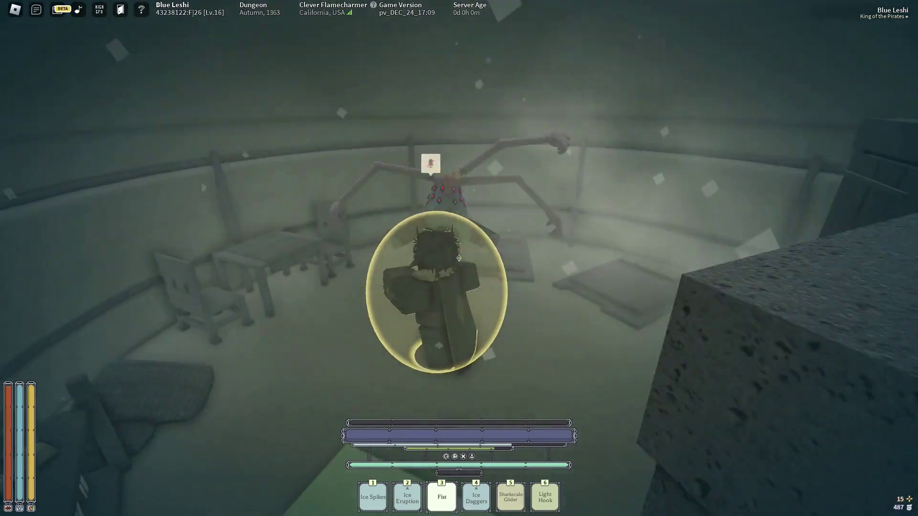
{"action": "left_click", "coordinate": [460, 258]}
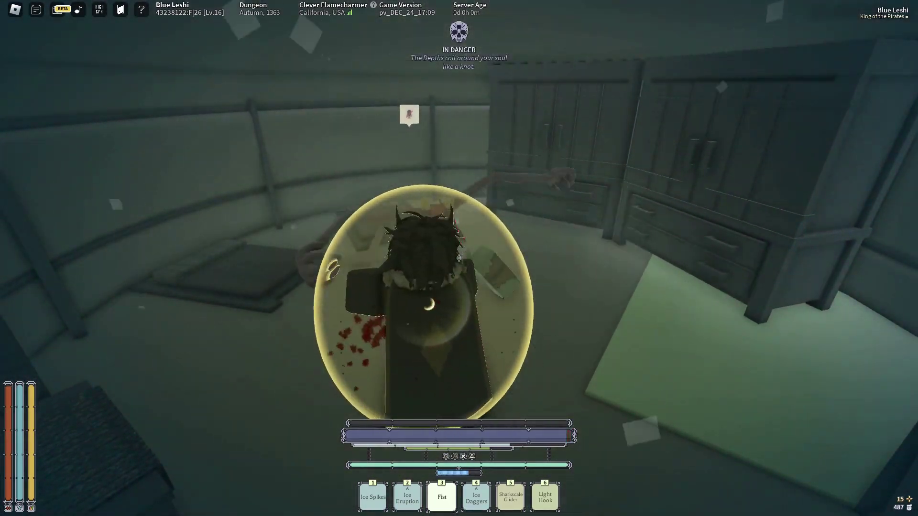
{"action": "key", "text": "q"}
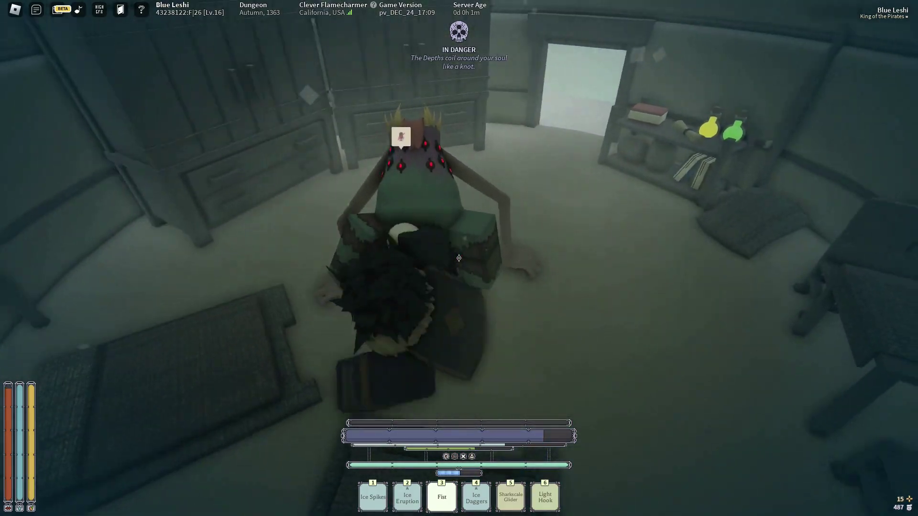
{"action": "left_click", "coordinate": [460, 258]}
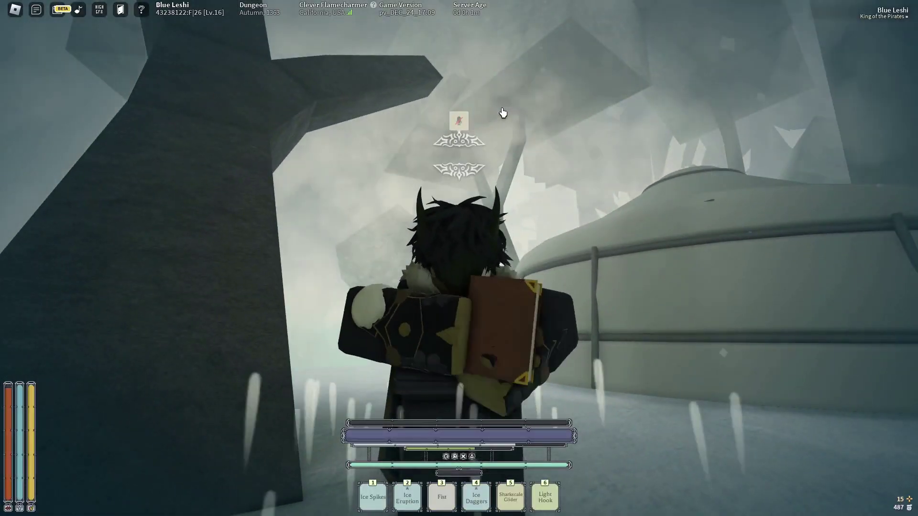
- Check the stats, head down the snowy slope into the blue brick hook room's corner
{"action": "key", "text": "grave"}
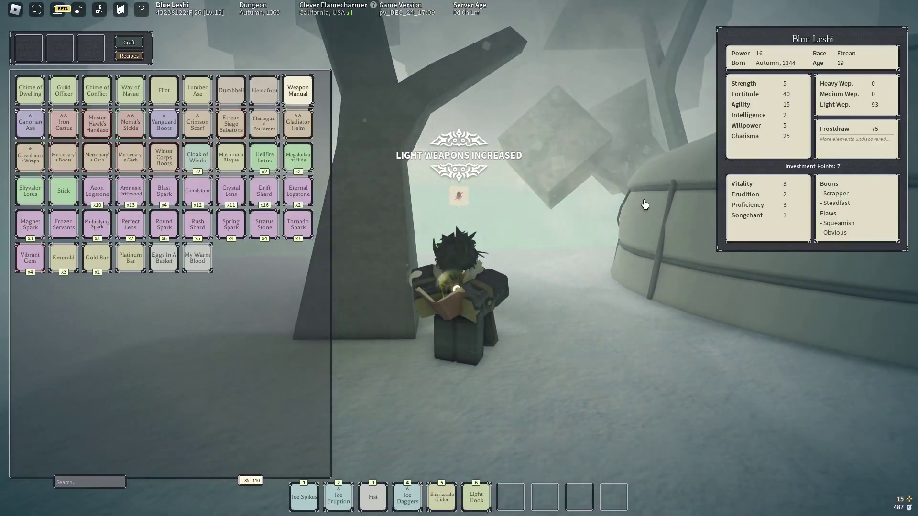
{"action": "key", "text": "grave"}
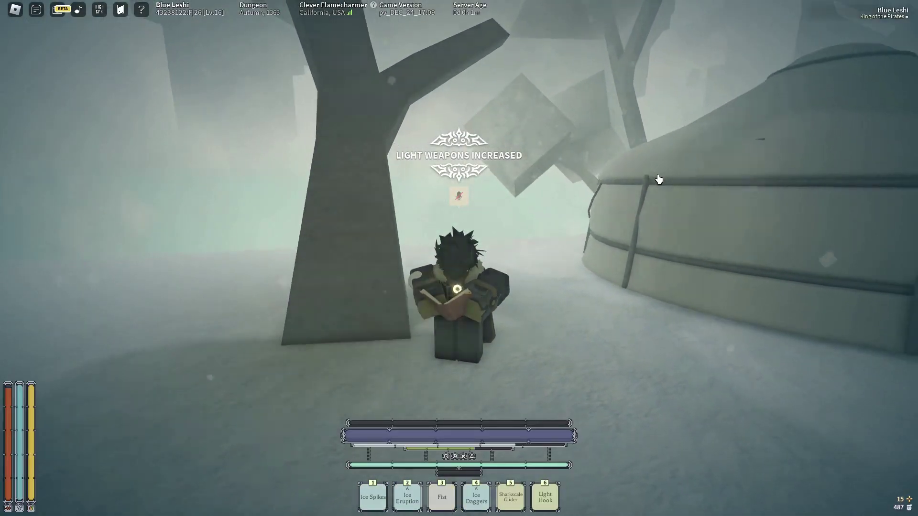
{"action": "key", "text": "3"}
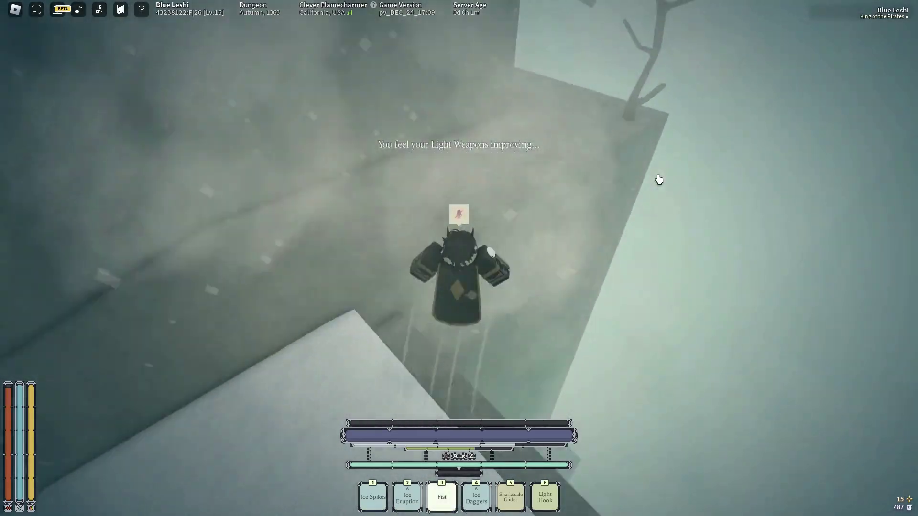
{"action": "key", "text": "w"}
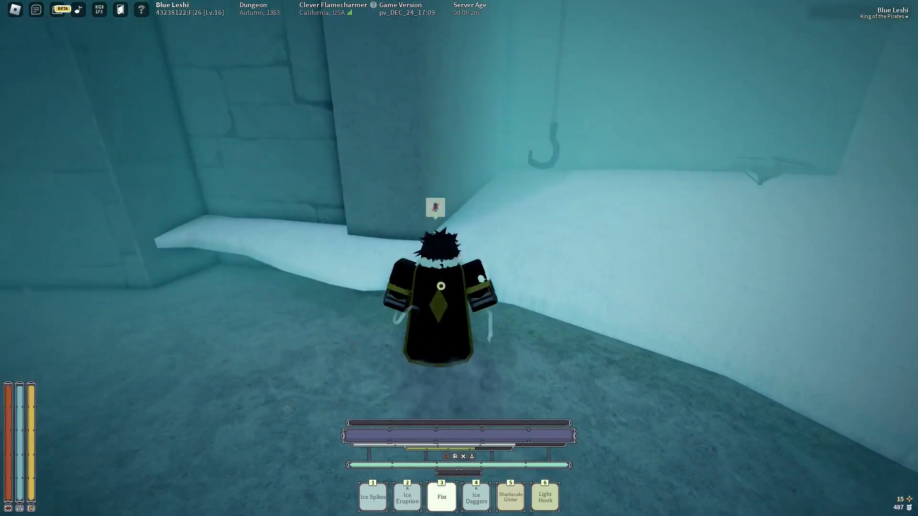
{"action": "key", "text": "e"}
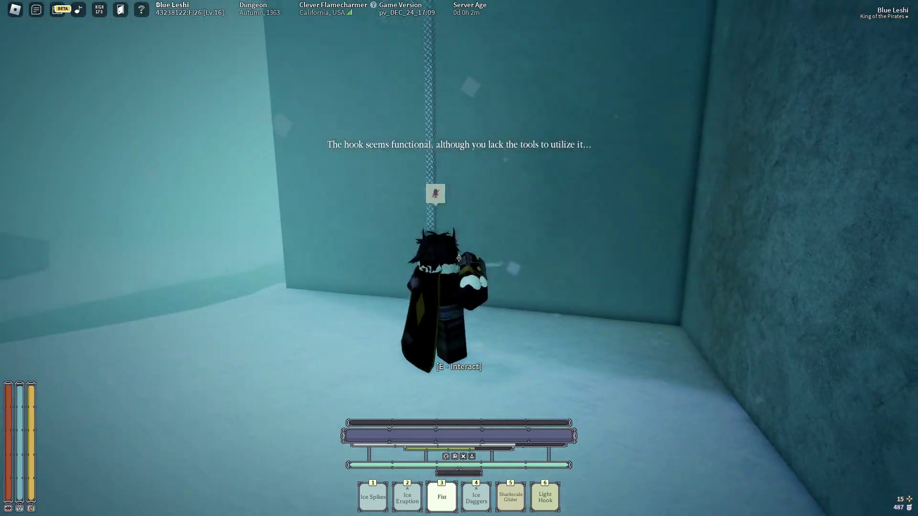
{"action": "key", "text": "a"}
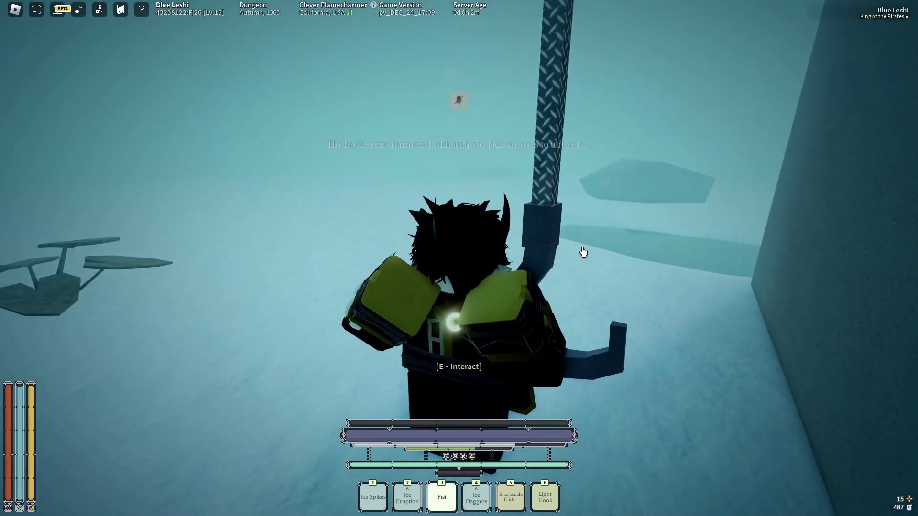
{"action": "key", "text": "a"}
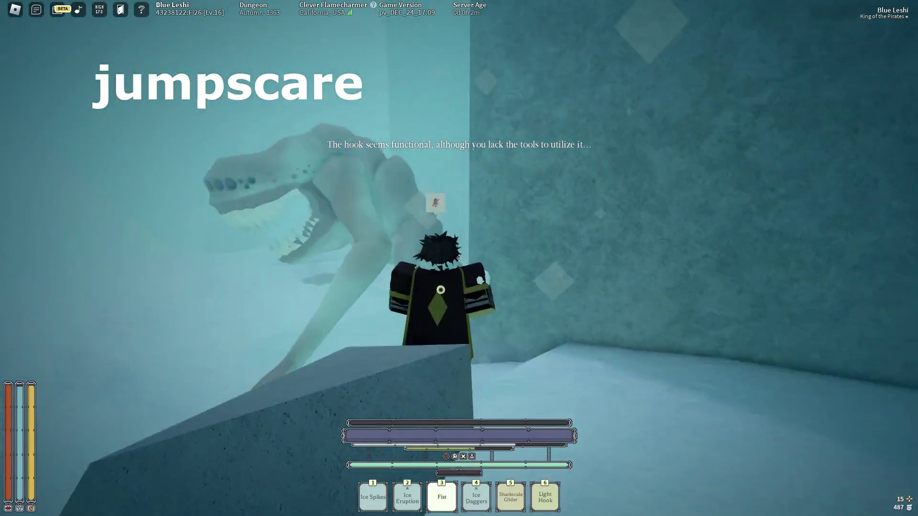
- Dash from the creature down the icy corridor and cast Light Hook to ascend to Castle Light
{"action": "key", "text": "q"}
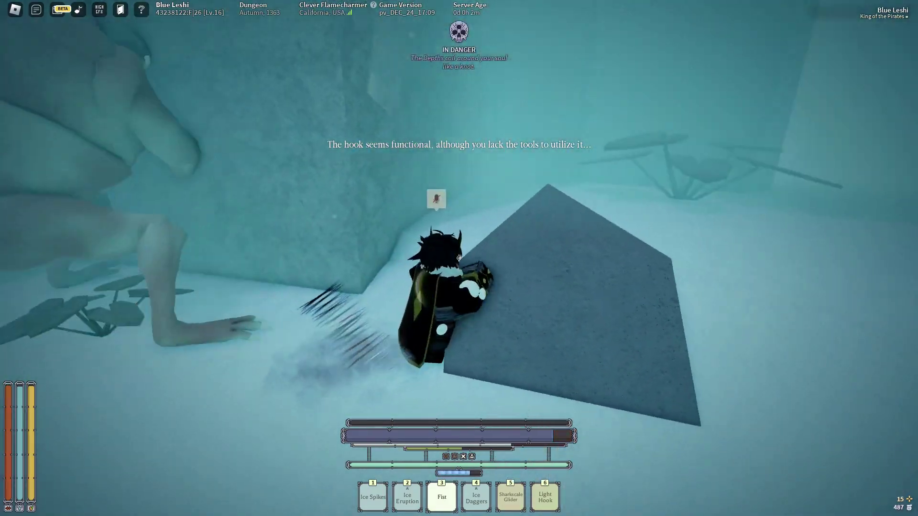
{"action": "key", "text": "w"}
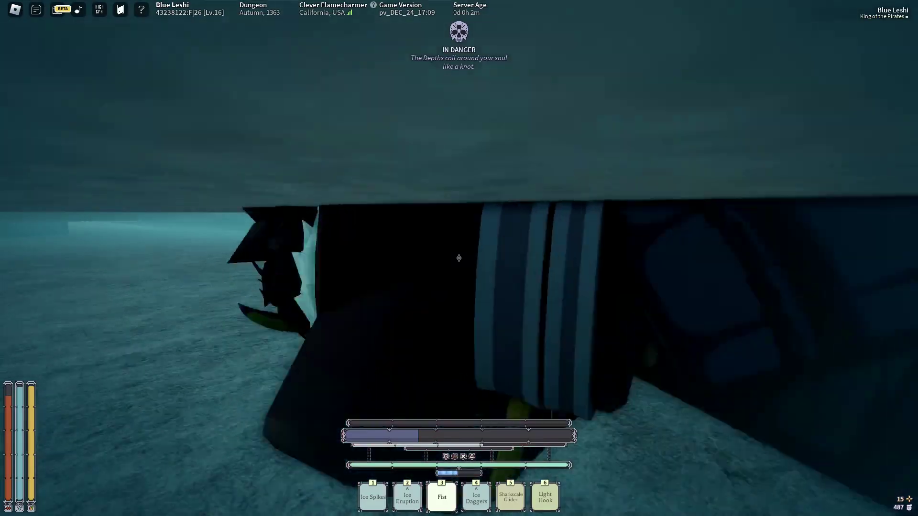
{"action": "key", "text": "6"}
{"action": "left_click", "coordinate": [459, 259]}
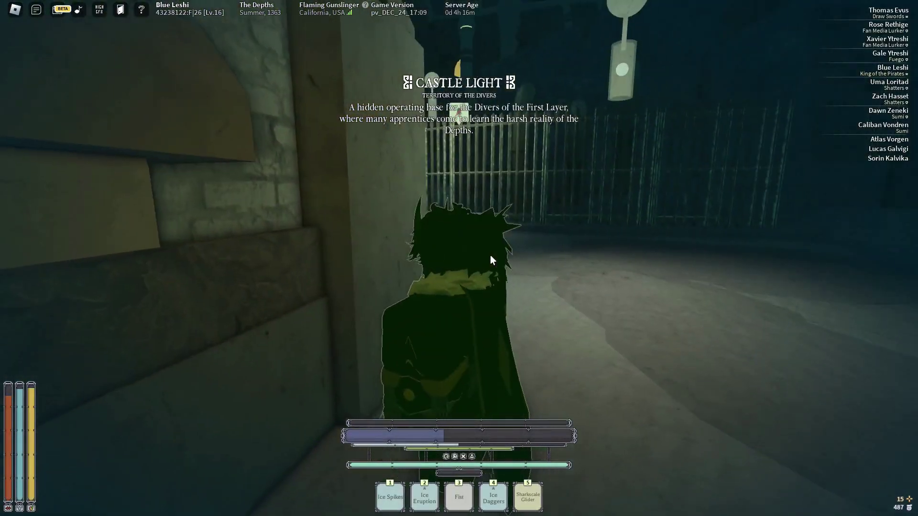
- Review the character's inventory and stats twice before setting off
{"action": "key", "text": "grave"}
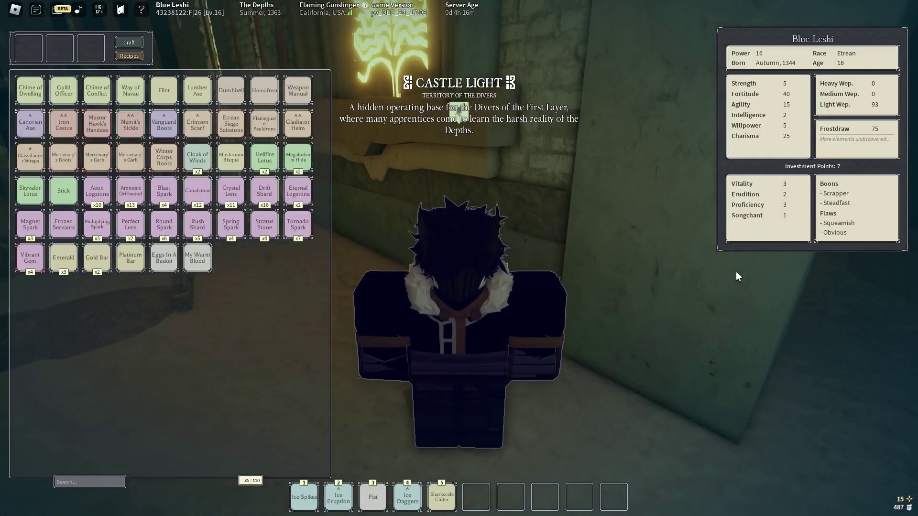
{"action": "scroll", "coordinate": [736, 271], "scroll_direction": "down", "scroll_amount": 5}
{"action": "key", "text": "grave"}
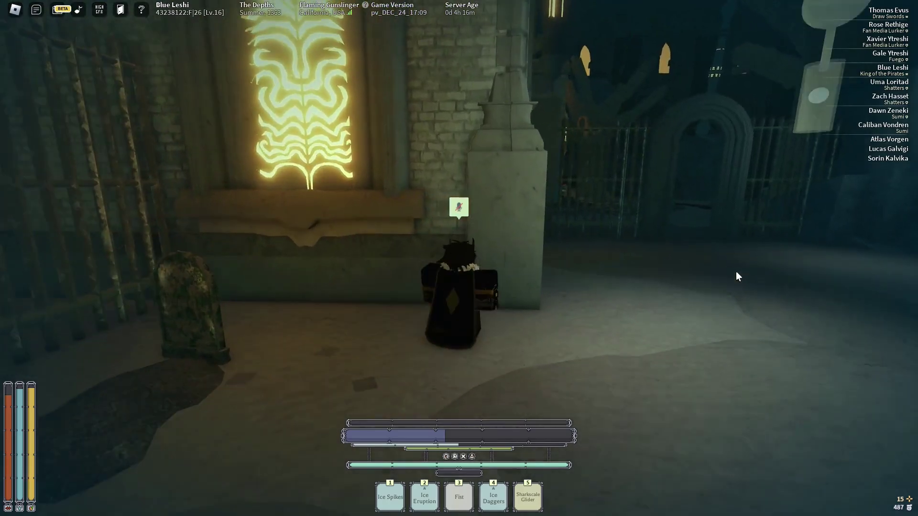
{"action": "key", "text": "grave"}
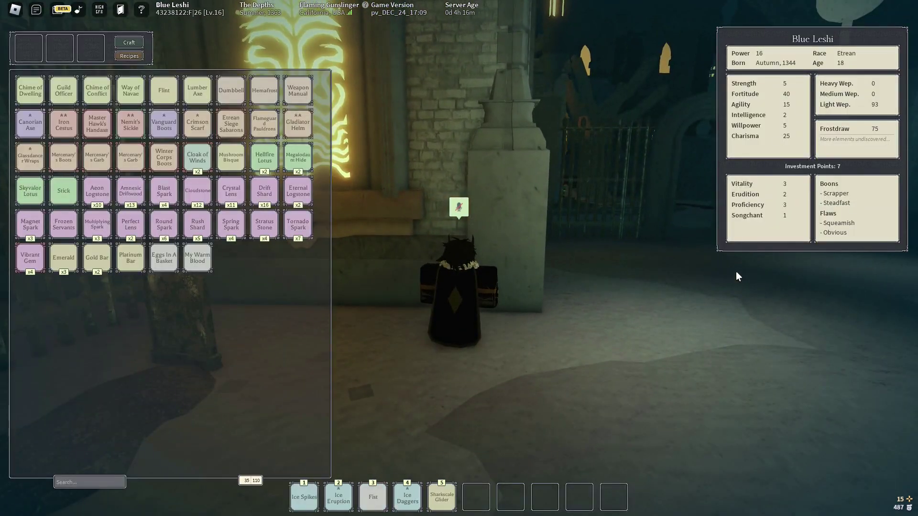
{"action": "key", "text": "grave"}
{"action": "scroll", "coordinate": [620, 255], "scroll_direction": "up", "scroll_amount": 3}
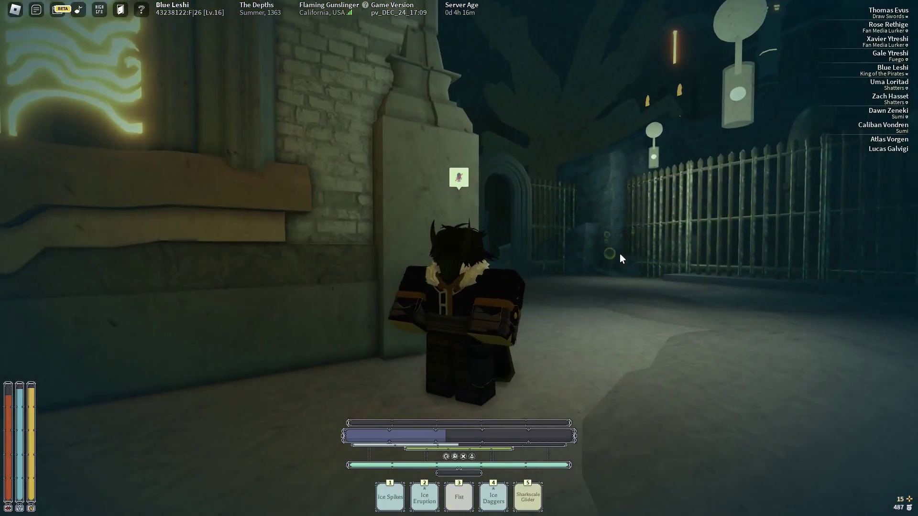
{"action": "scroll", "coordinate": [619, 258], "scroll_direction": "down", "scroll_amount": 3}
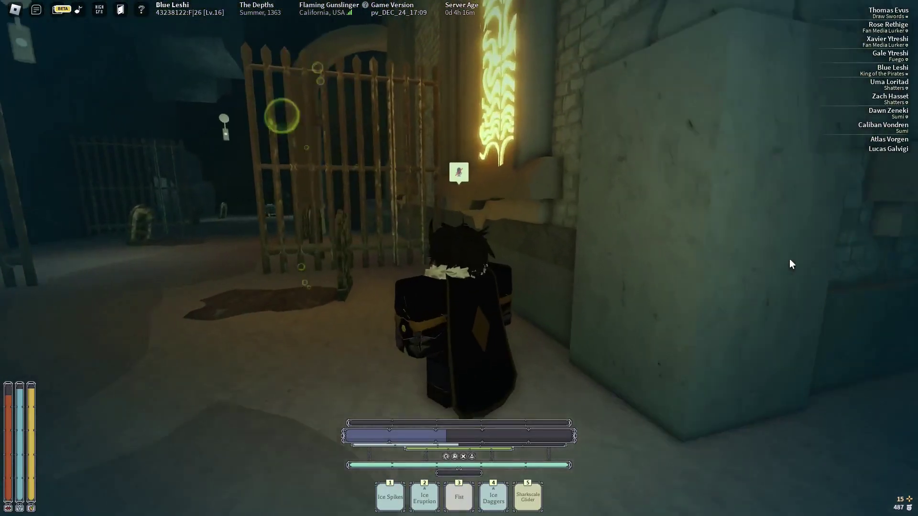
{"action": "scroll", "coordinate": [789, 264], "scroll_direction": "up", "scroll_amount": 4}
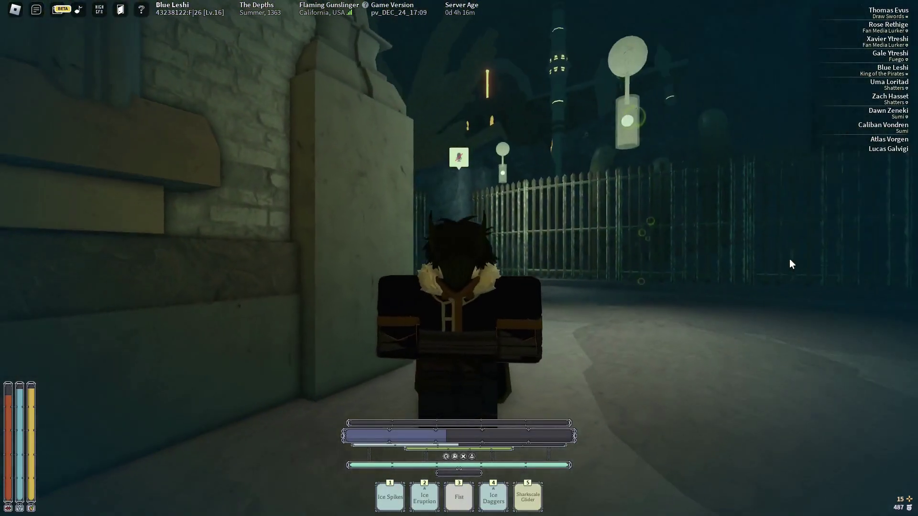
- Walk around Castle Light toward the glowing sign and fence, then bring up the emote list
{"action": "key", "text": "q"}
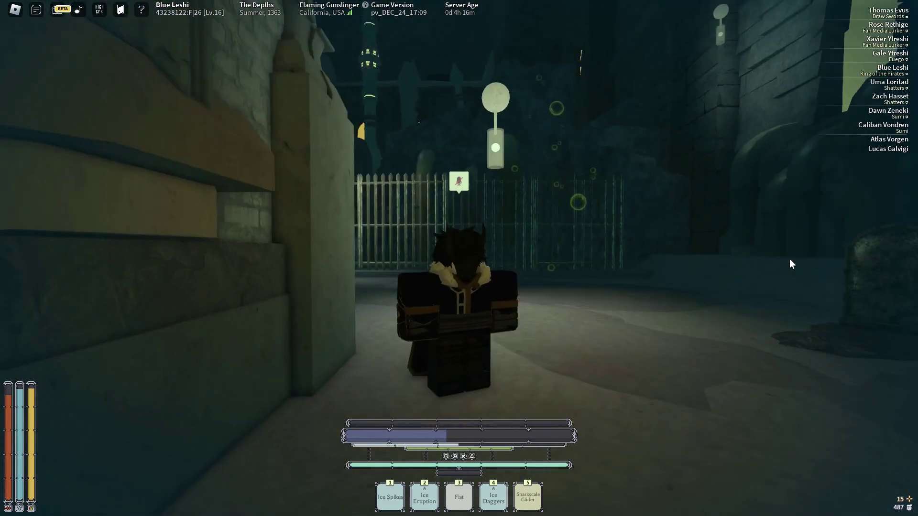
{"action": "key", "text": "a"}
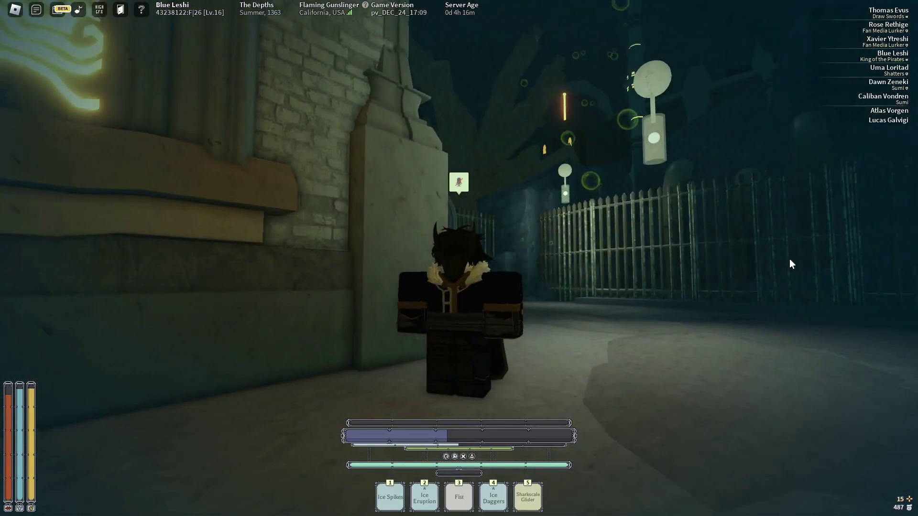
{"action": "key", "text": "w"}
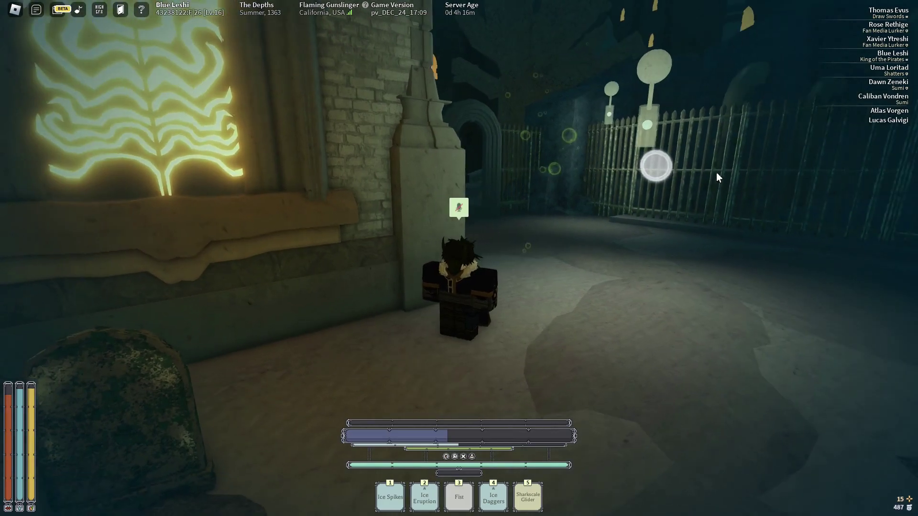
{"action": "key", "text": "Right"}
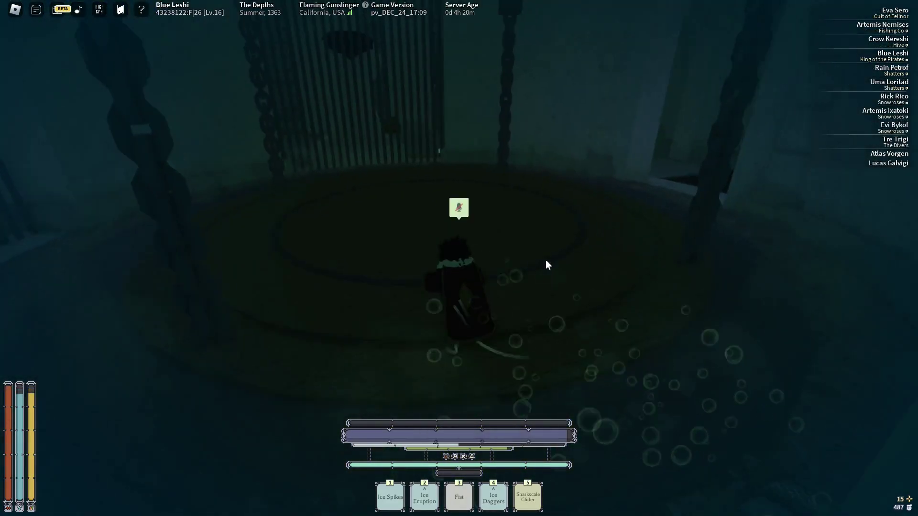
{"action": "right_click", "coordinate": [546, 260]}
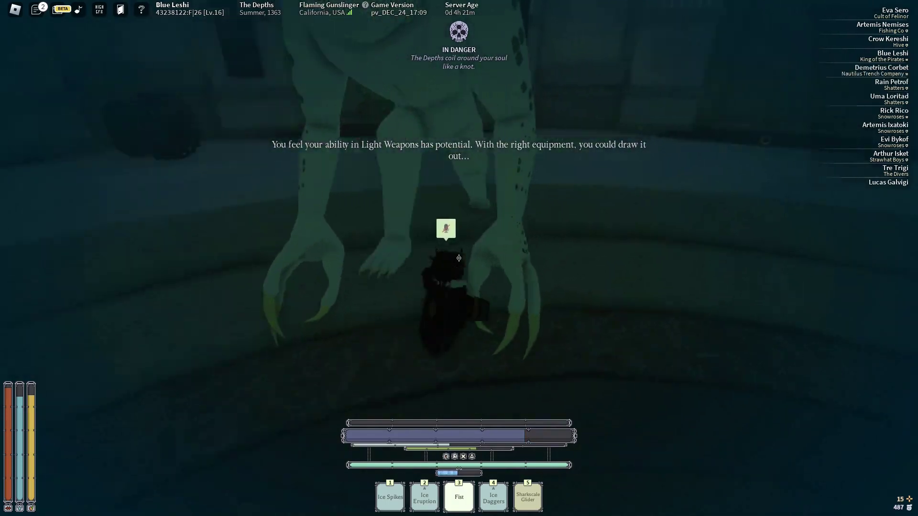
- Read the training book from the inventory, raising Light Weapons to 94
{"action": "key", "text": "grave"}
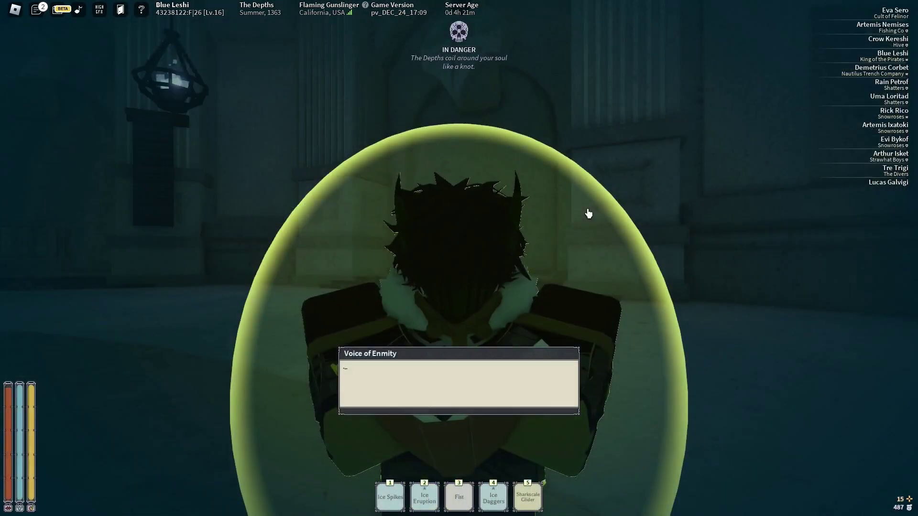
{"action": "key", "text": "grave"}
{"action": "key", "text": "grave"}
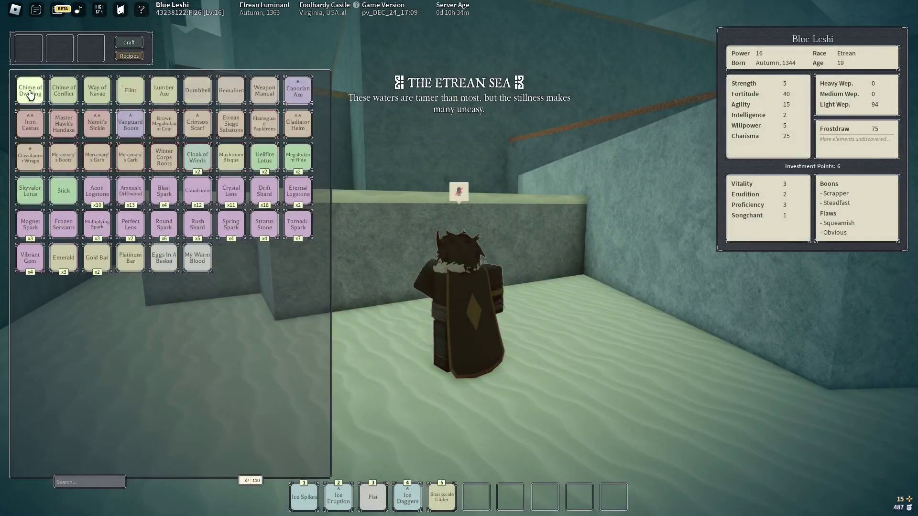
{"action": "key", "text": "grave"}
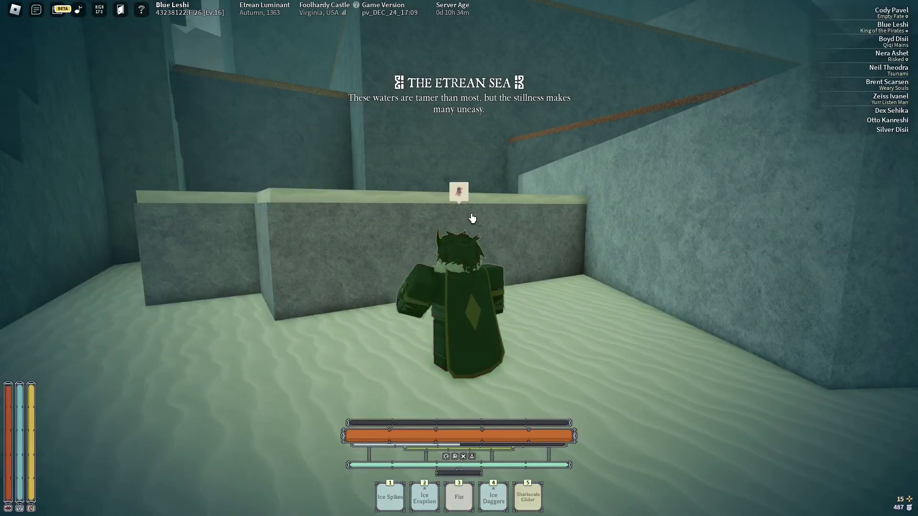
- Enter the King of the Pirates' base and place a lit Campfire Pit with Flint
{"action": "key", "text": "w"}
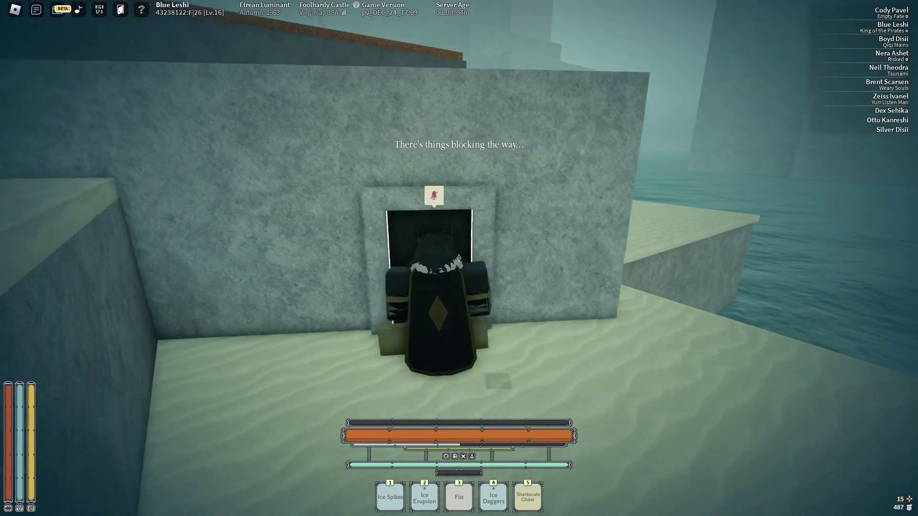
{"action": "key", "text": "w"}
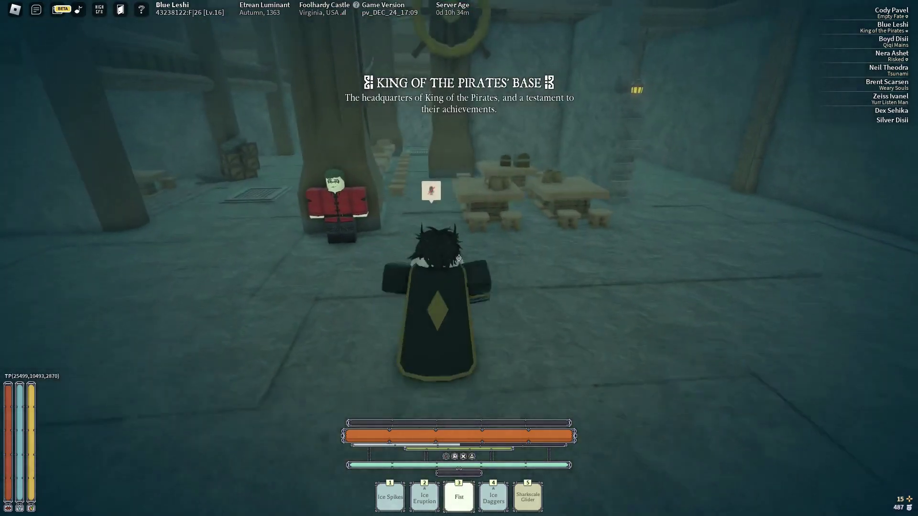
{"action": "key", "text": "w"}
{"action": "key", "text": "grave"}
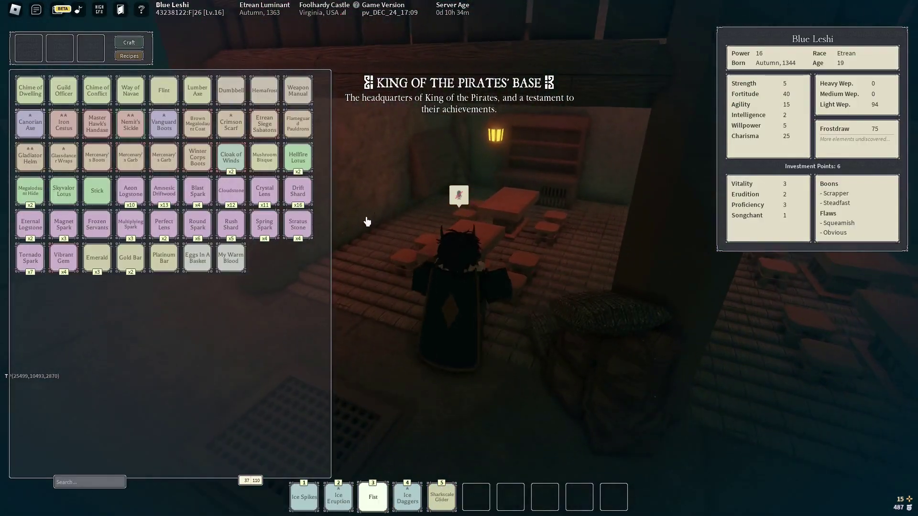
{"action": "key", "text": "q"}
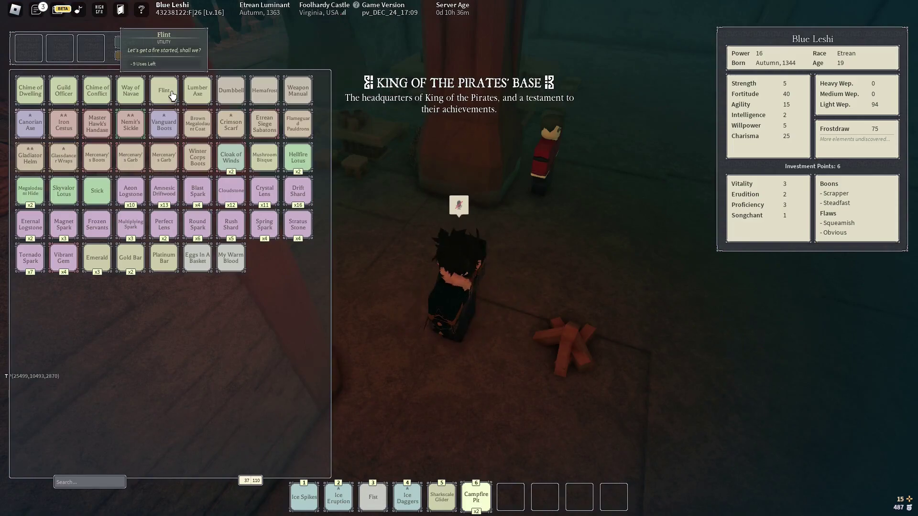
- Rest at the campfire reviewing Equipment and Talents, then get up and walk down into the tavern
{"action": "key", "text": "e"}
{"action": "key", "text": "grave"}
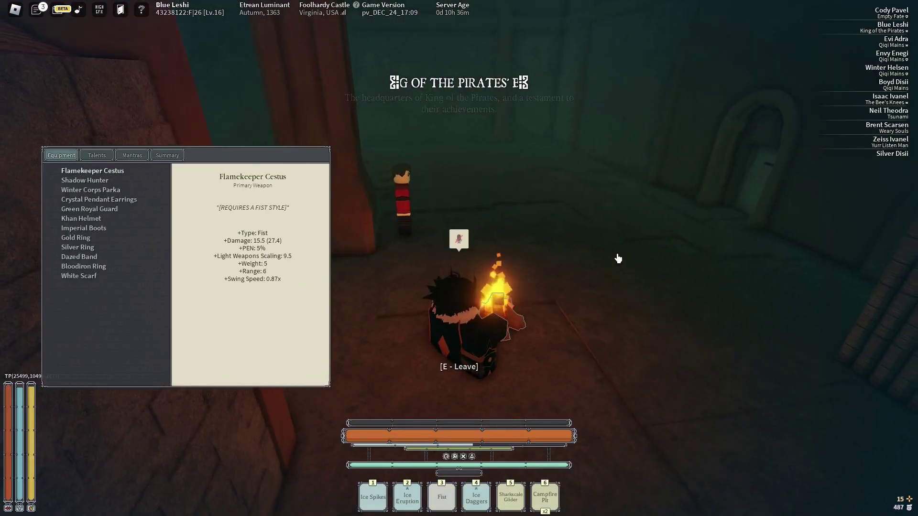
{"action": "key", "text": "Left"}
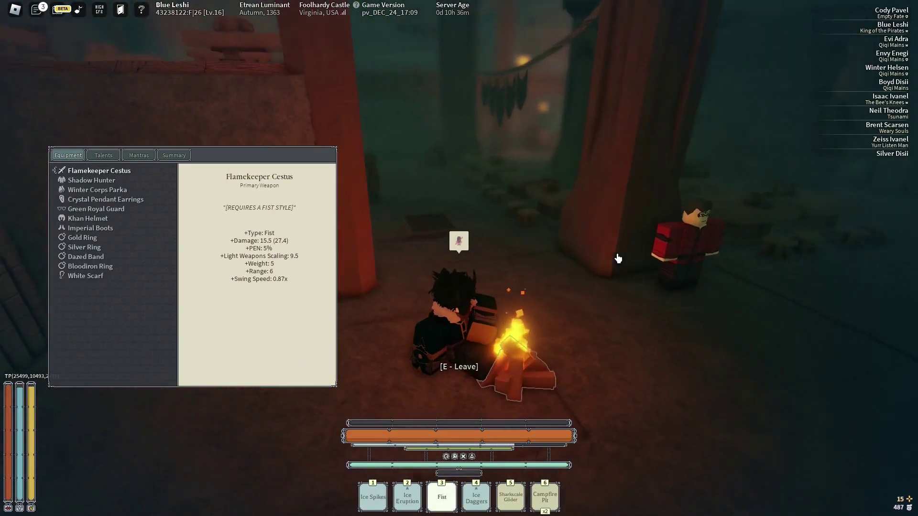
{"action": "key", "text": "Left"}
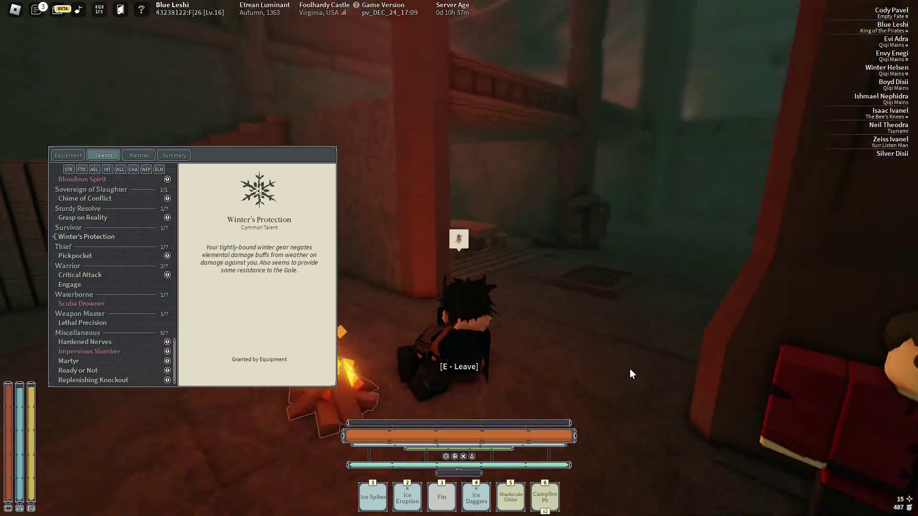
{"action": "key", "text": "e"}
{"action": "key", "text": "w"}
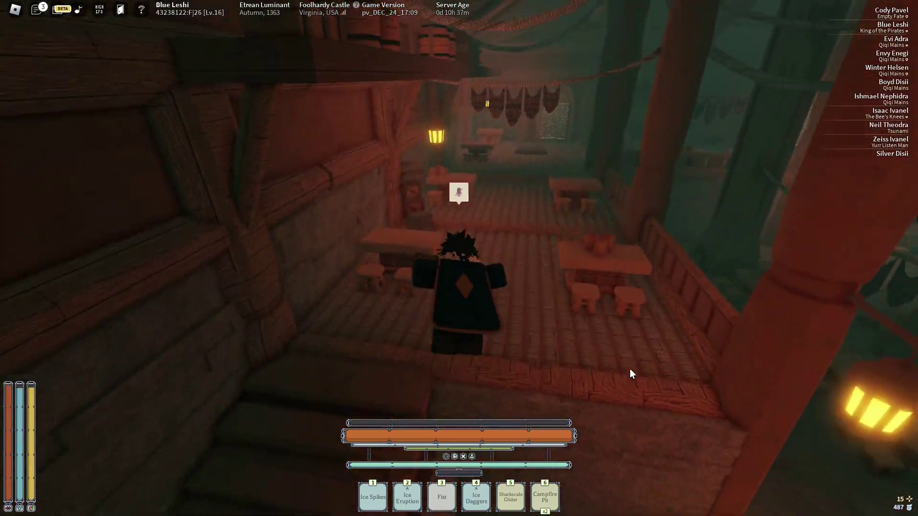
- Leave the tavern, jump off the boat and glide over the sea with the Sharkscale Glider
{"action": "key", "text": "w"}
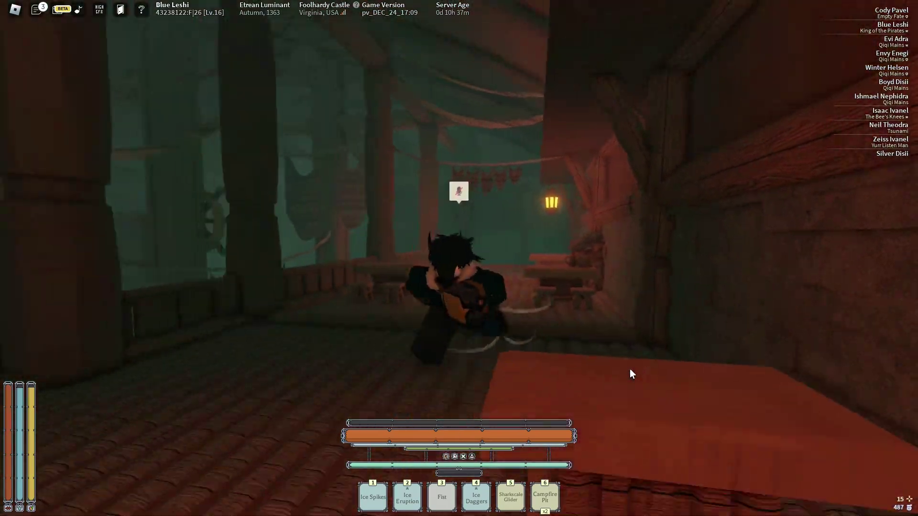
{"action": "key", "text": "w"}
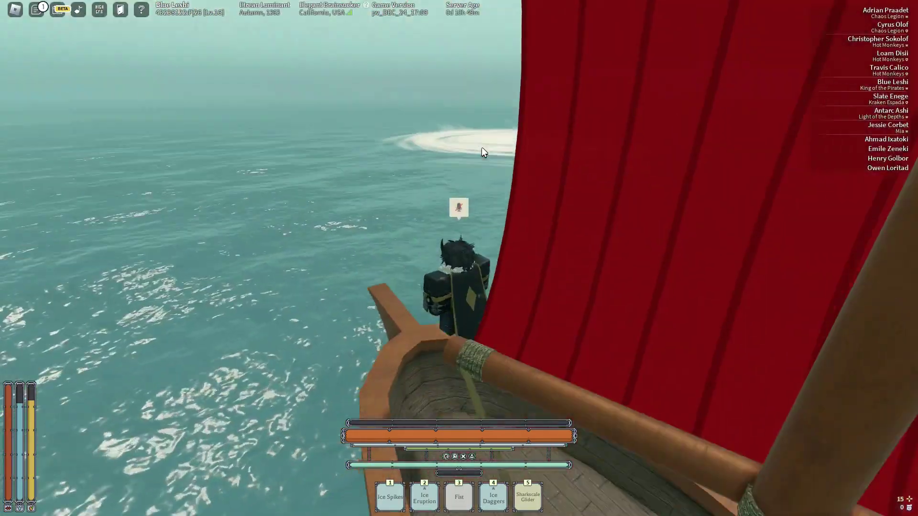
{"action": "key", "text": "w"}
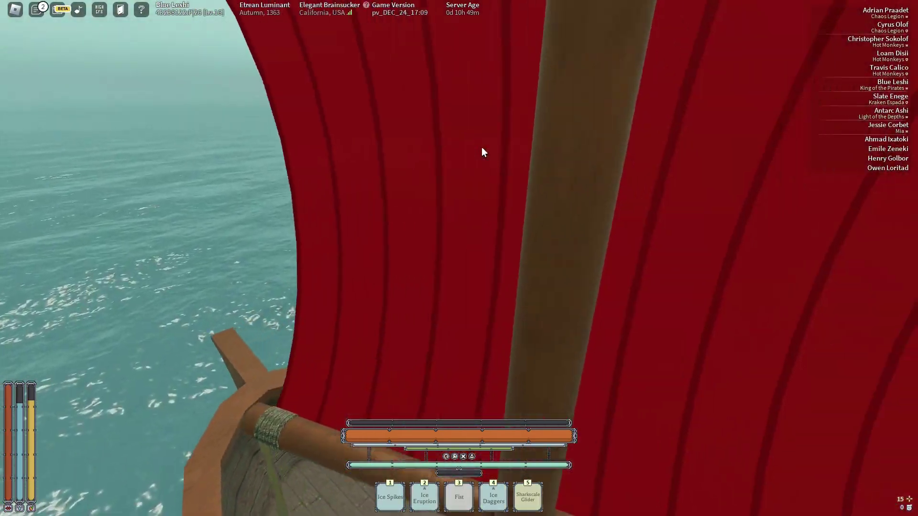
{"action": "key", "text": "5"}
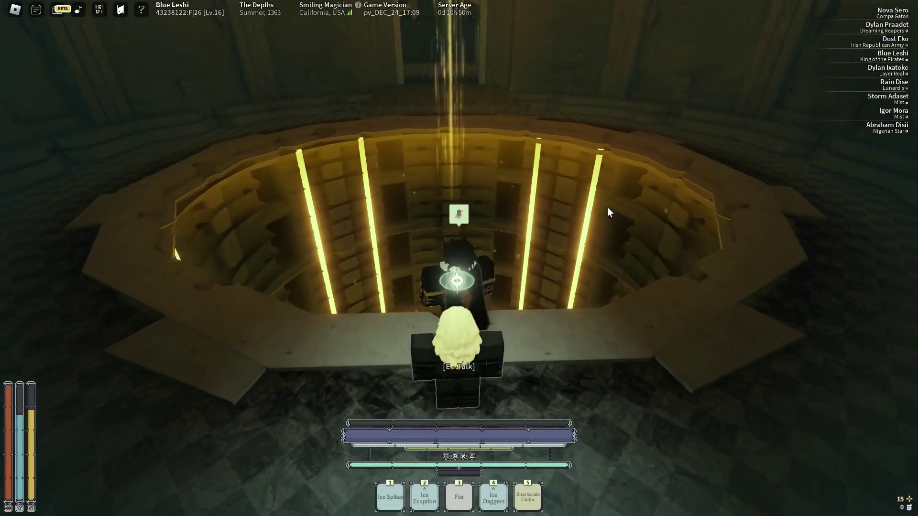
- Drop into the glowing Depths pit and look down the shaft
{"action": "key", "text": "w"}
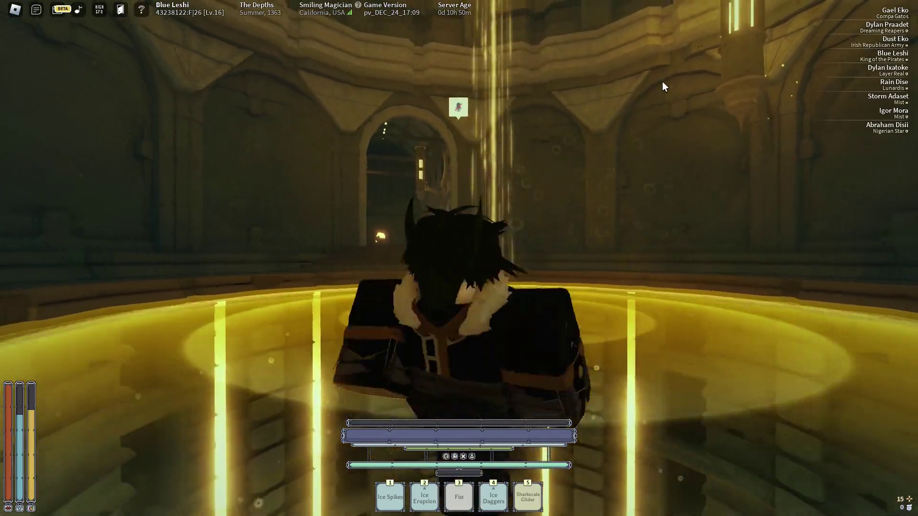
{"action": "key", "text": "grave"}
{"action": "key", "text": "grave"}
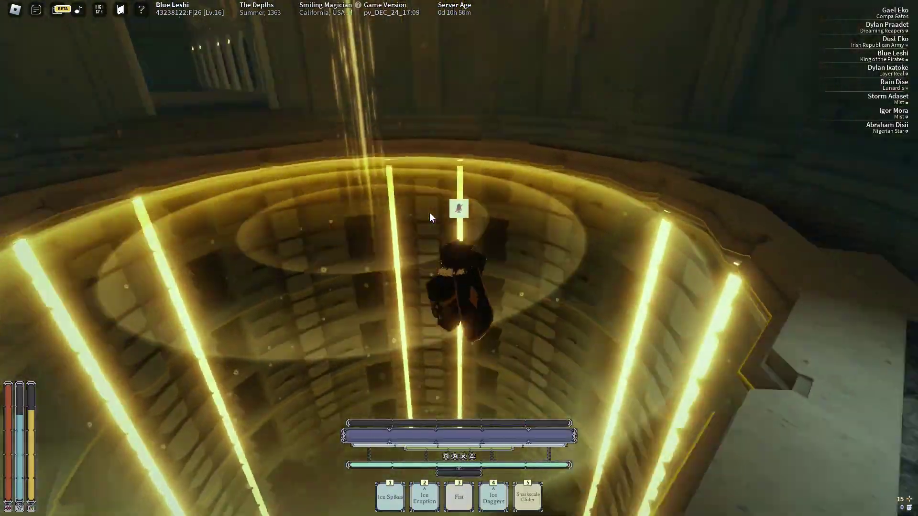
{"action": "key", "text": "grave"}
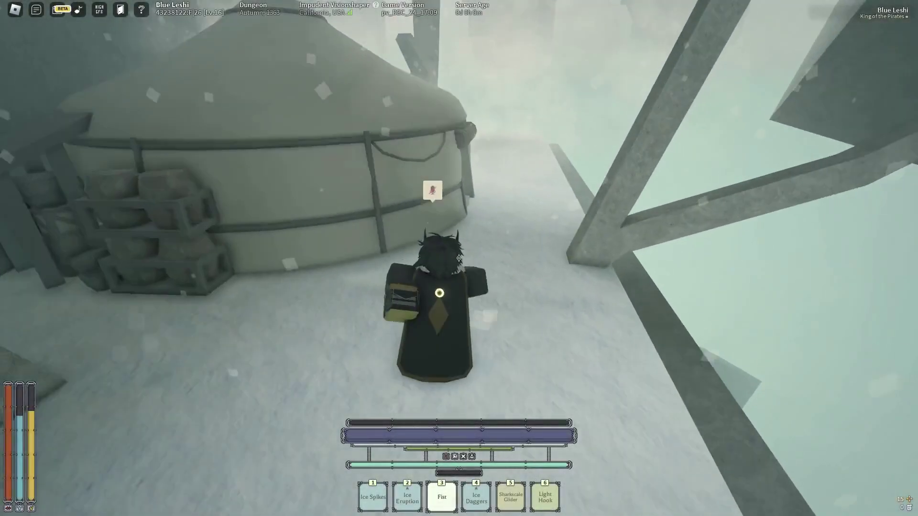
- Defeat the yurt creatures and read the Weapon Manual, raising Light Weapons to 95
{"action": "key", "text": "w"}
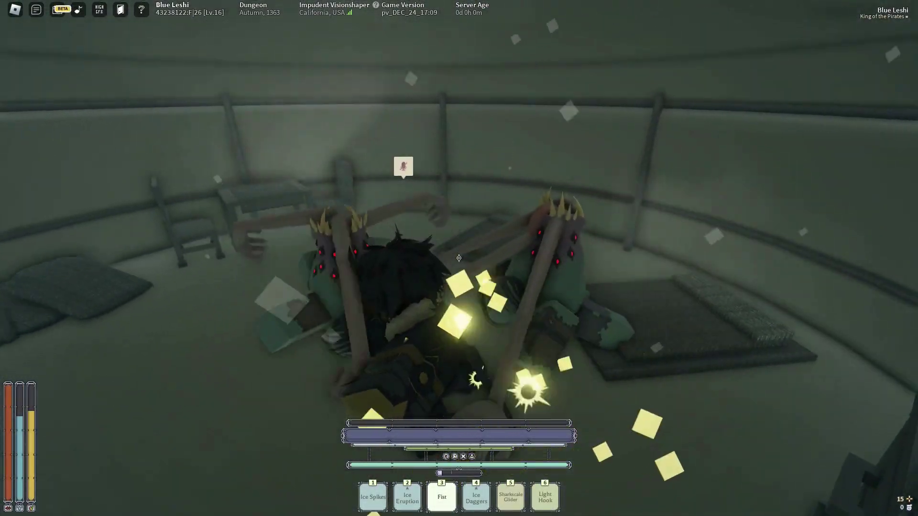
{"action": "left_click", "coordinate": [459, 258]}
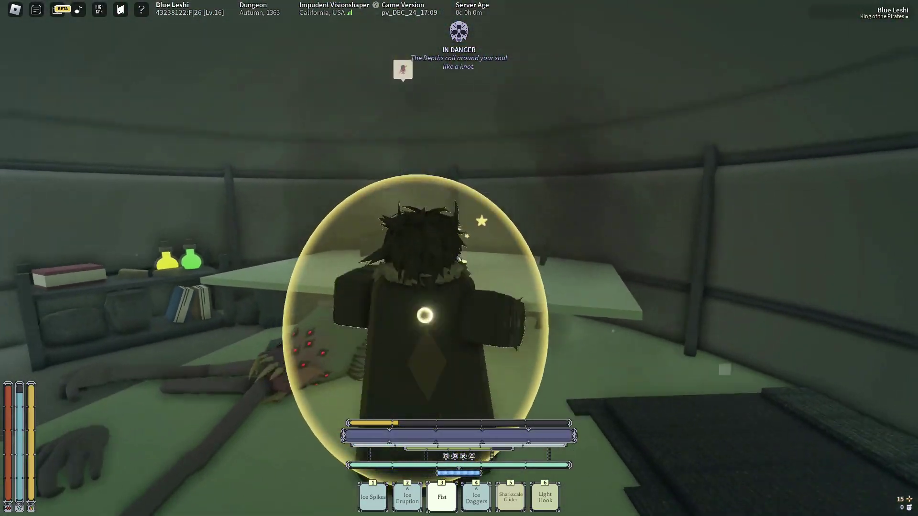
{"action": "key", "text": "Tab"}
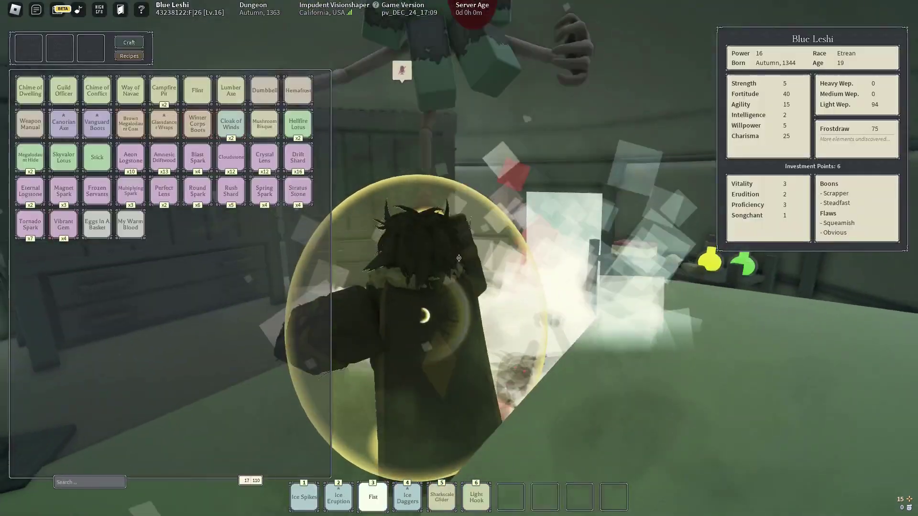
{"action": "key", "text": "Tab"}
{"action": "key", "text": "Tab"}
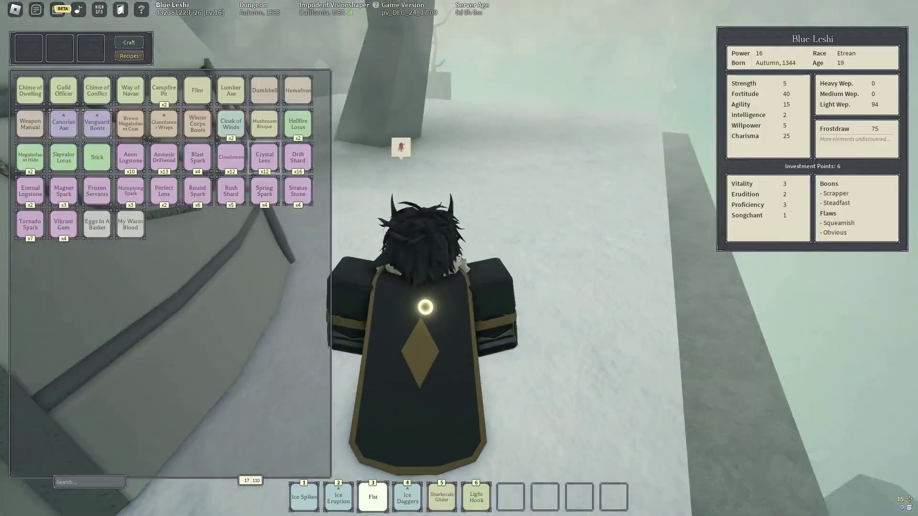
{"action": "key", "text": "a"}
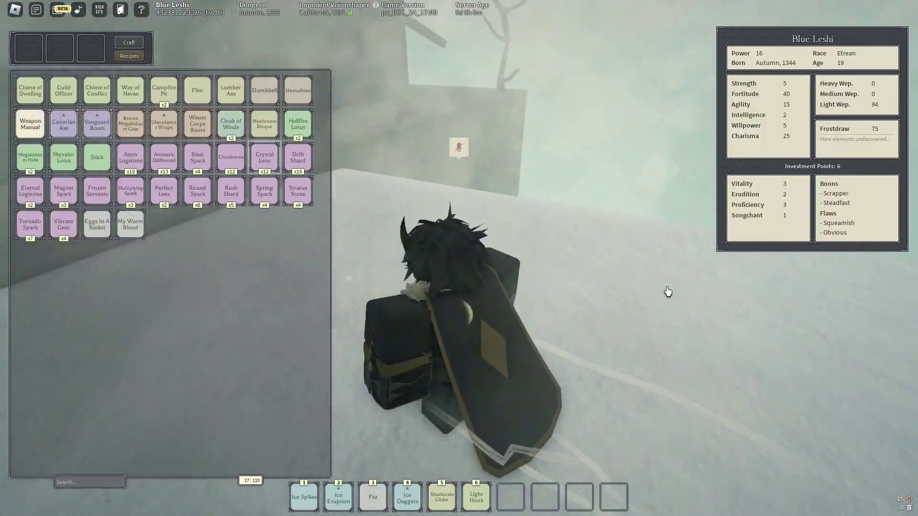
{"action": "key", "text": "Tab"}
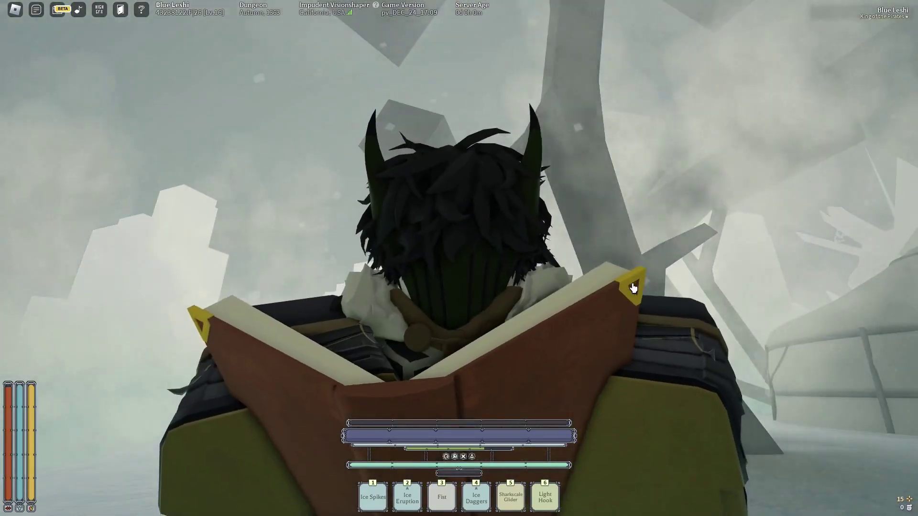
{"action": "key", "text": "grave"}
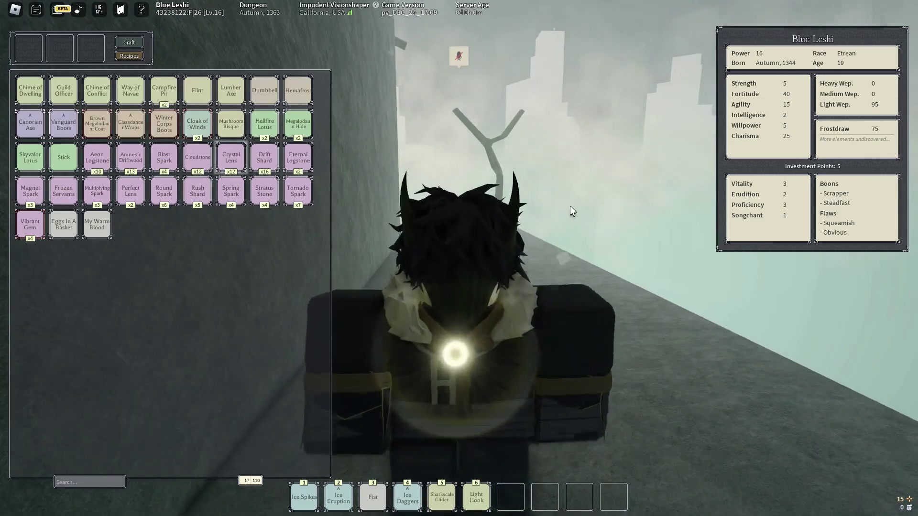
{"action": "key", "text": "grave"}
- Walk the cliff ledge, slide down the gully and check stats on the way to the rocks
{"action": "key", "text": "w"}
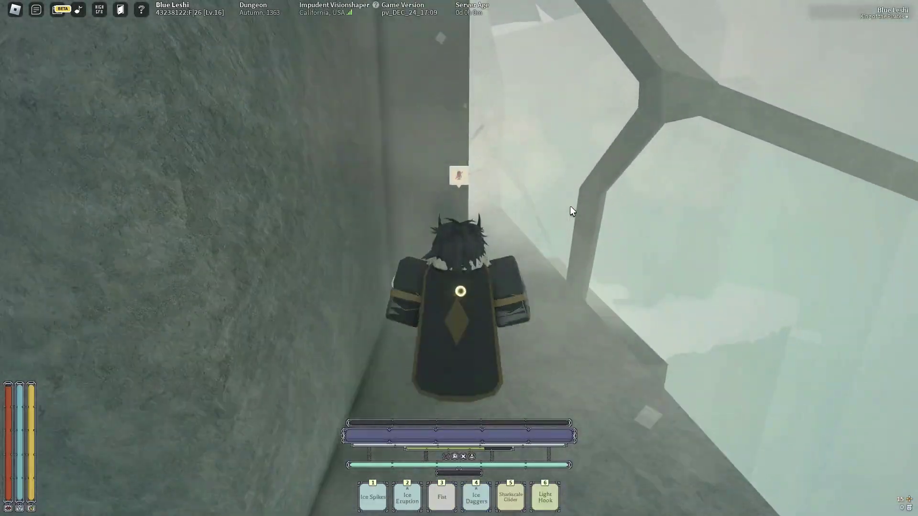
{"action": "key", "text": "w"}
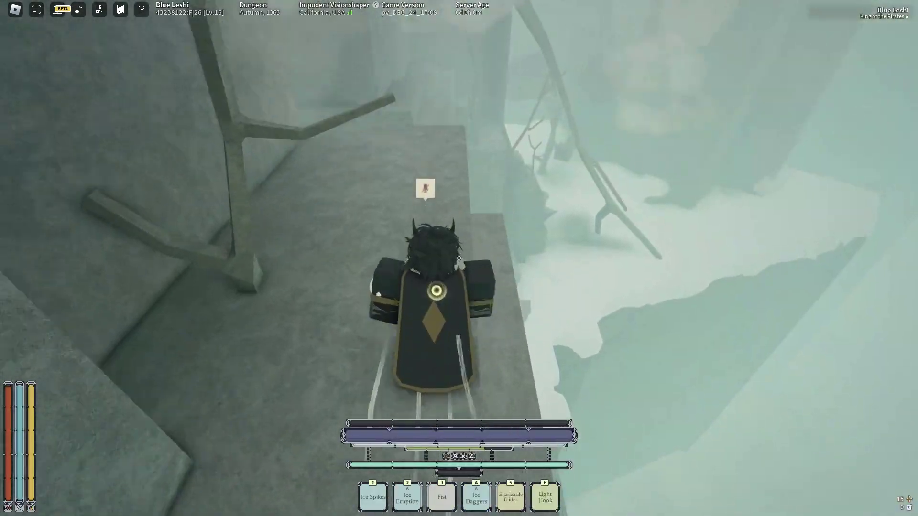
{"action": "key", "text": "3"}
{"action": "key", "text": "w"}
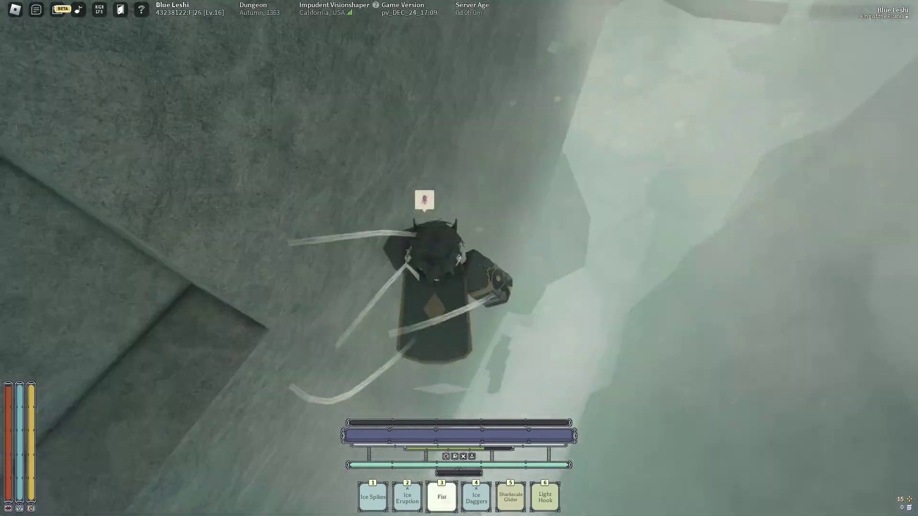
{"action": "key", "text": "w"}
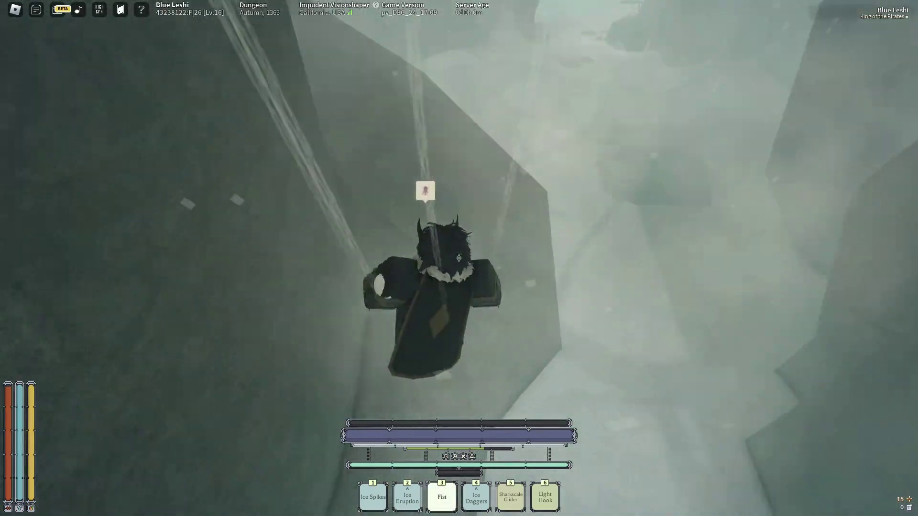
{"action": "key", "text": "3"}
{"action": "key", "text": "w"}
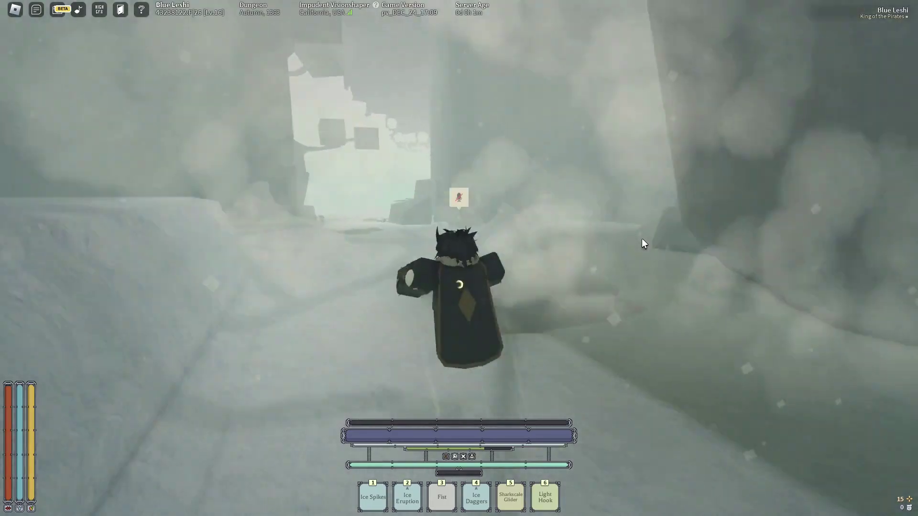
{"action": "key", "text": "grave"}
{"action": "key", "text": "w"}
{"action": "key", "text": "grave"}
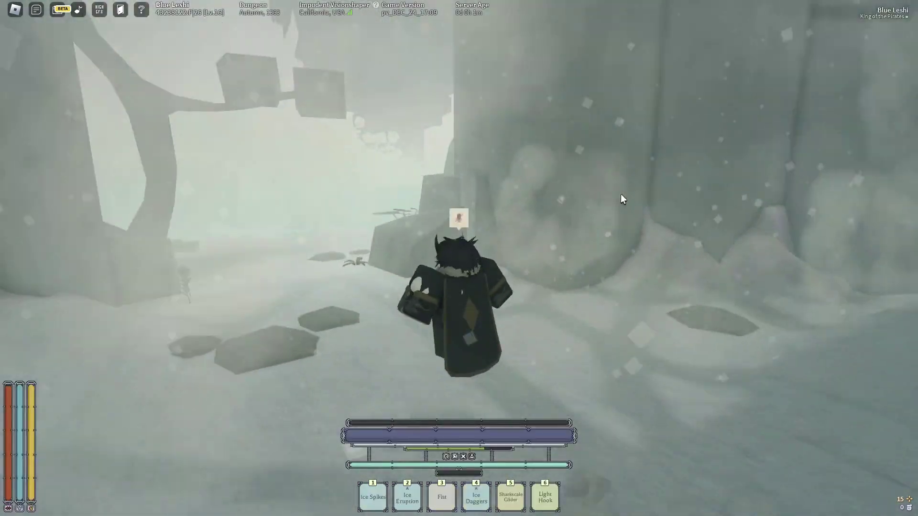
- Climb the rock face, talk to the freezing stranger, then switch to Light Hook to face the giant creature
{"action": "key", "text": "w"}
{"action": "key", "text": "3"}
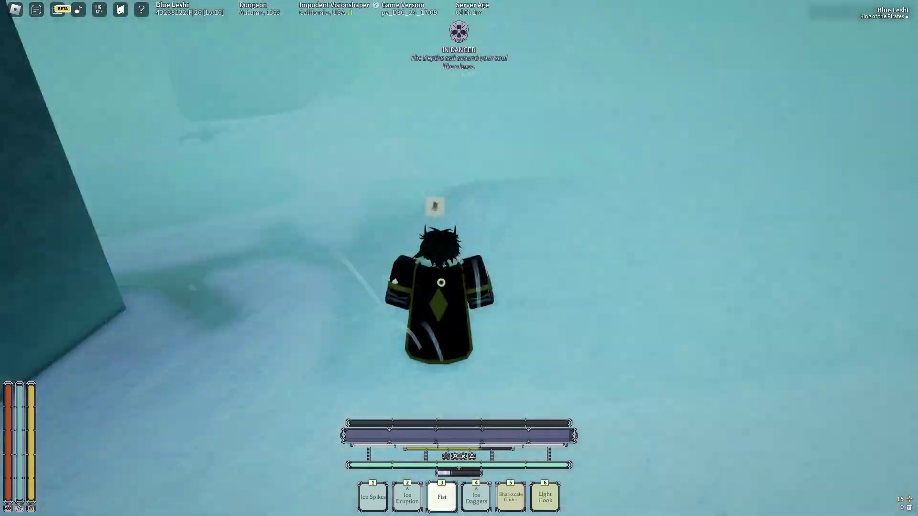
{"action": "key", "text": "w"}
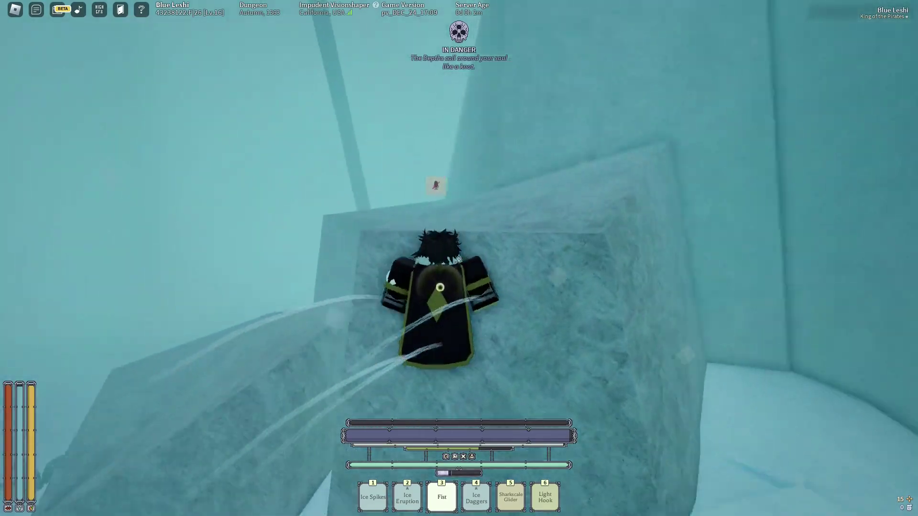
{"action": "key", "text": "w"}
{"action": "key", "text": "w"}
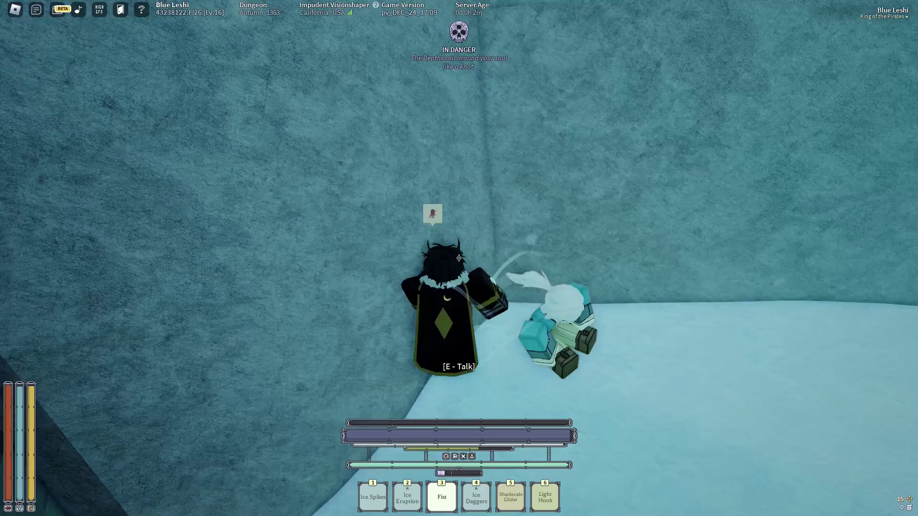
{"action": "left_click", "coordinate": [460, 265]}
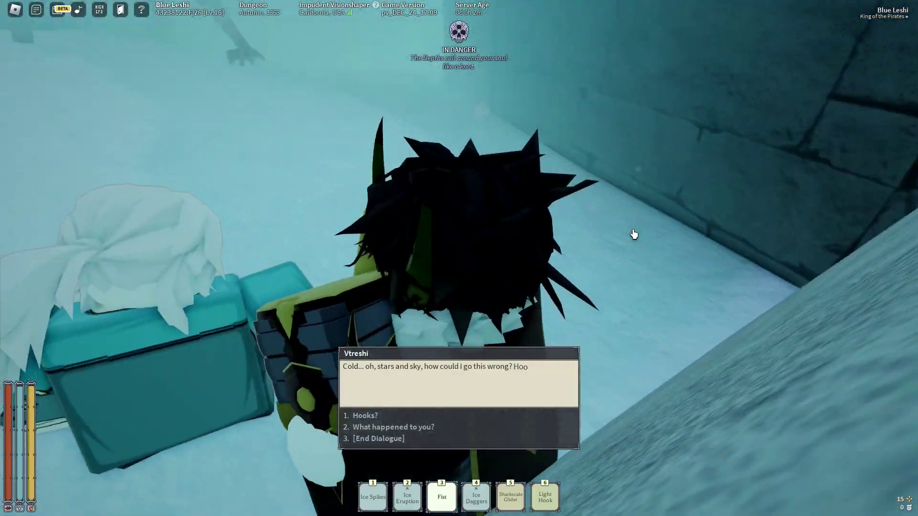
{"action": "key", "text": "3"}
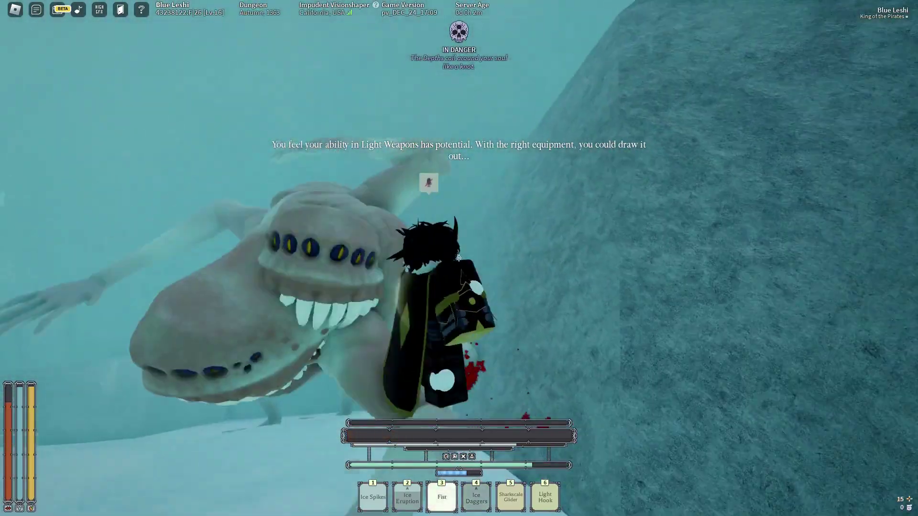
{"action": "key", "text": "6"}
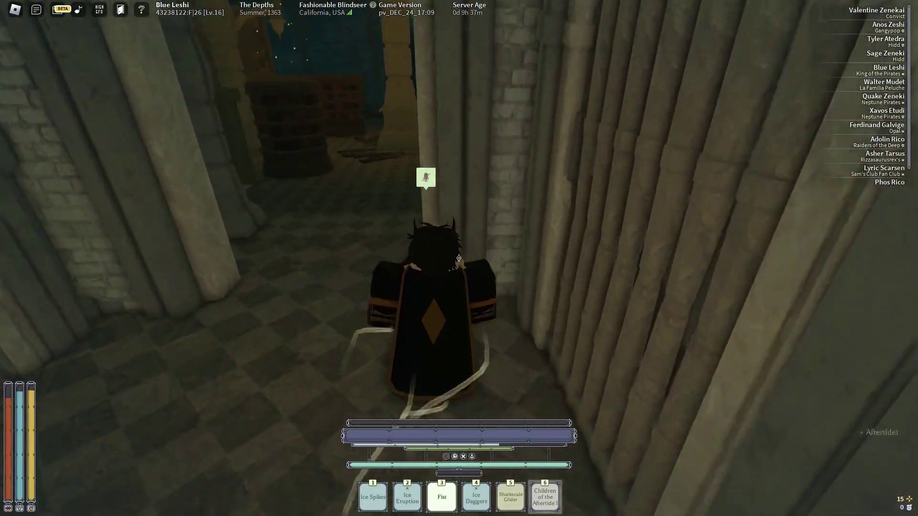
- Attempt to buy the How to Make Friends training gear and dismiss the failed purchase notice
{"action": "key", "text": "grave"}
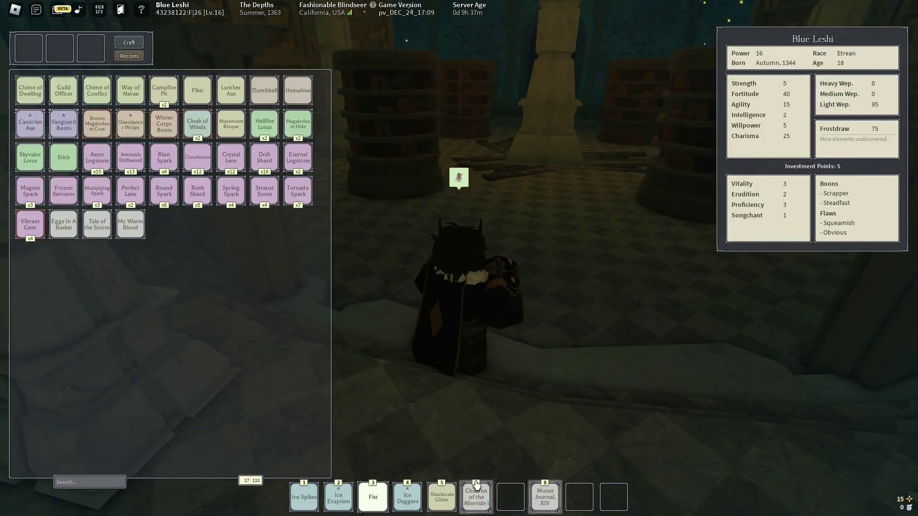
{"action": "key", "text": "grave"}
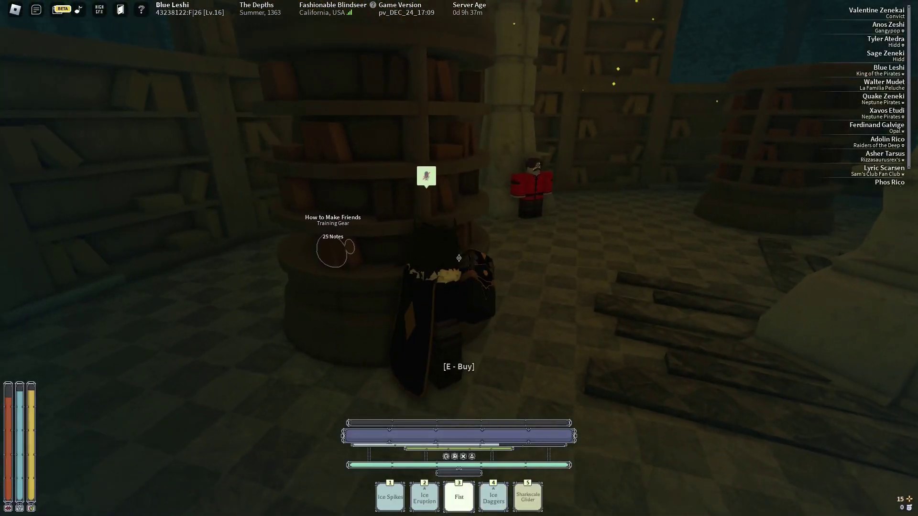
{"action": "key", "text": "e"}
{"action": "left_click", "coordinate": [476, 281]}
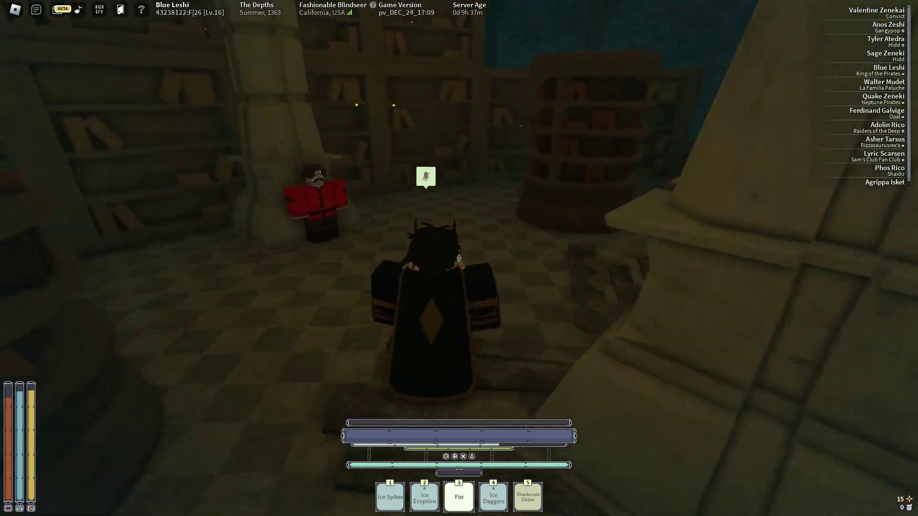
- Look around the library and check the inventory before selling an item to the Antiquarian for 10 Notes
{"action": "key", "text": "grave"}
{"action": "key", "text": "grave"}
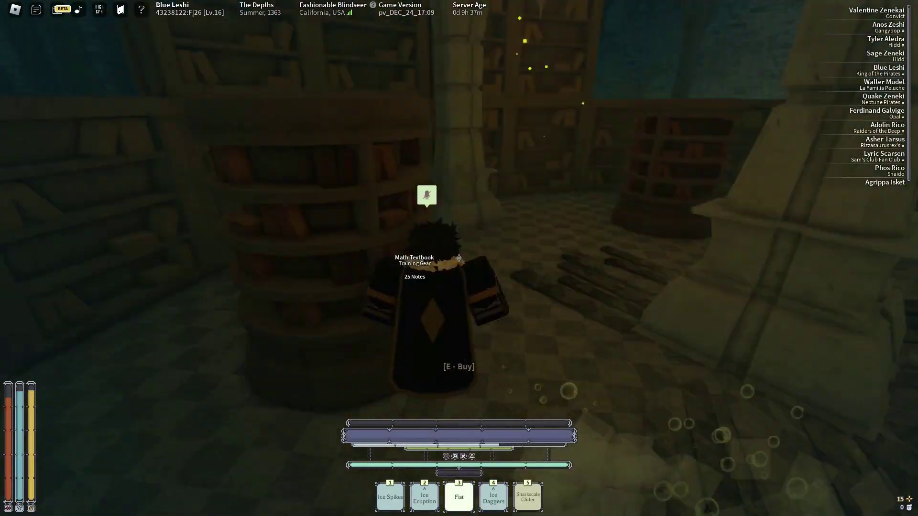
{"action": "key", "text": "grave"}
{"action": "key", "text": "grave"}
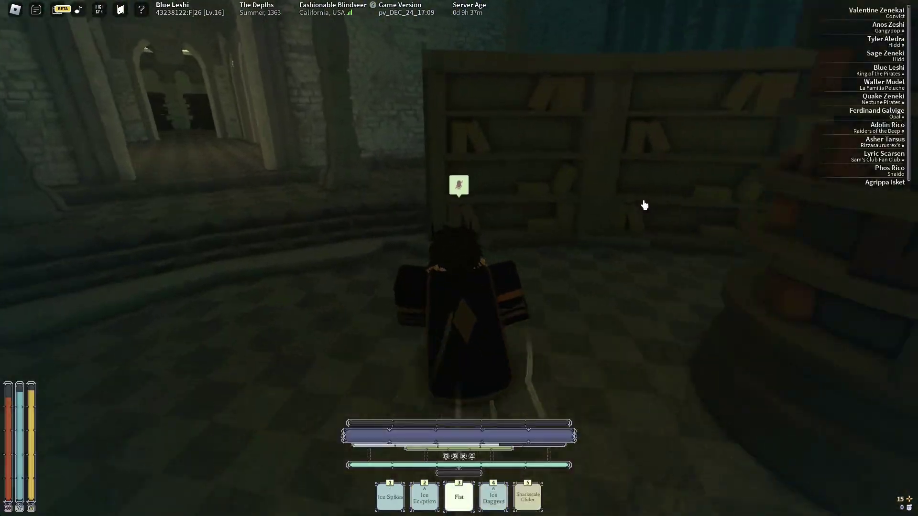
{"action": "key", "text": "grave"}
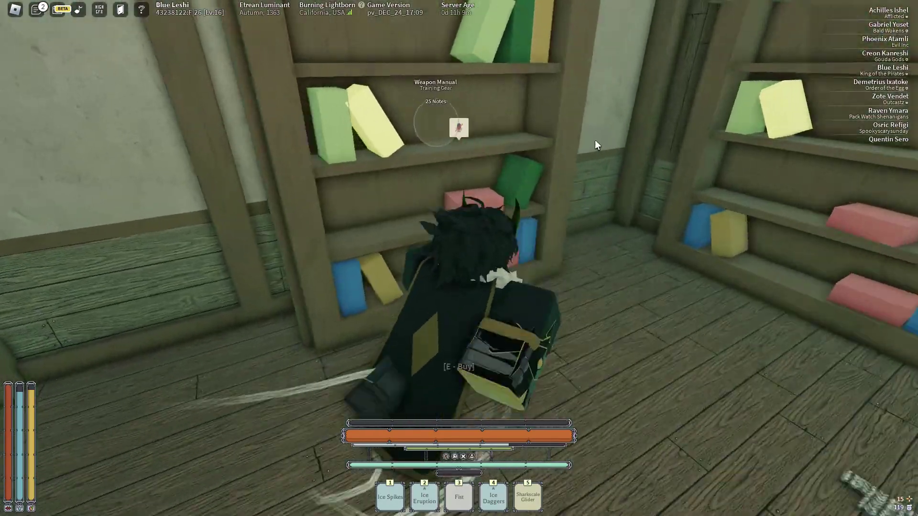
- Buy a Weapon Manual from the shelf and walk over toward the fireplace corner
{"action": "key", "text": "e"}
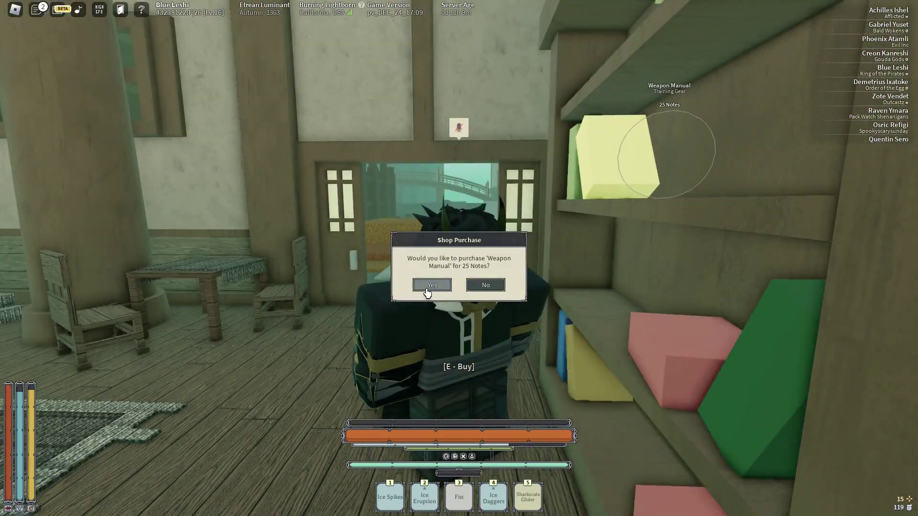
{"action": "left_click", "coordinate": [431, 285]}
{"action": "key", "text": "grave"}
{"action": "key", "text": "w"}
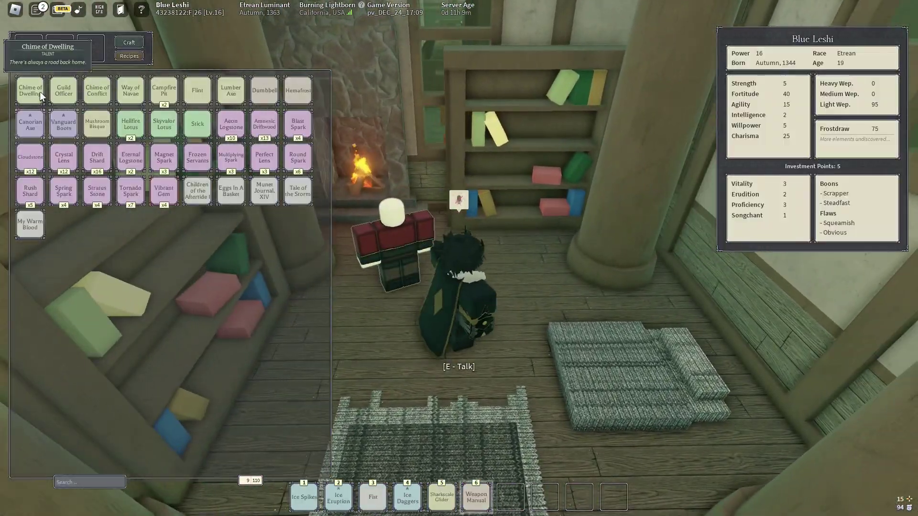
{"action": "key", "text": "grave"}
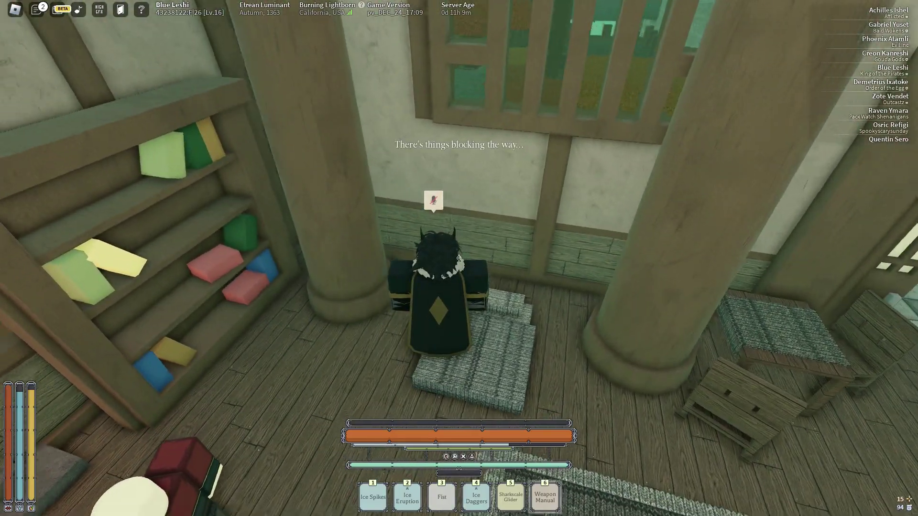
{"action": "key", "text": "w"}
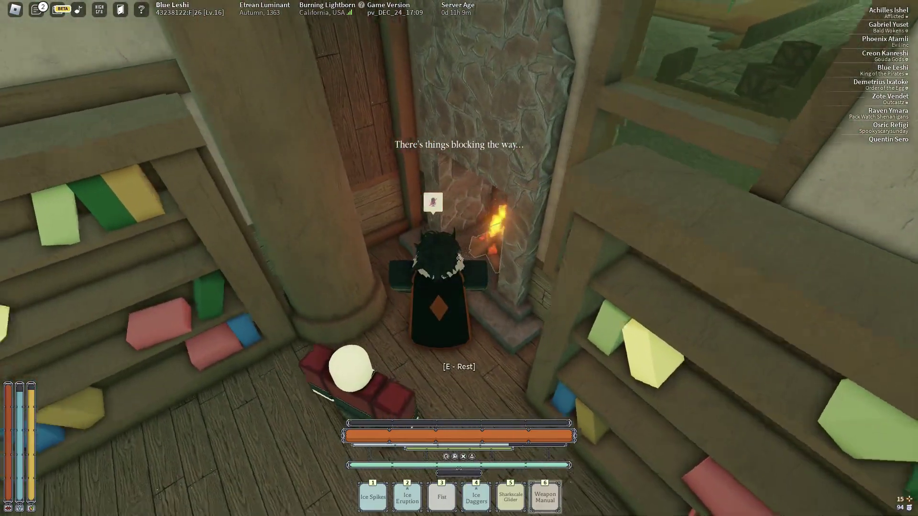
- Read the Weapon Manual from the inventory, raising Light Weapons from 95 to 97
{"action": "key", "text": "grave"}
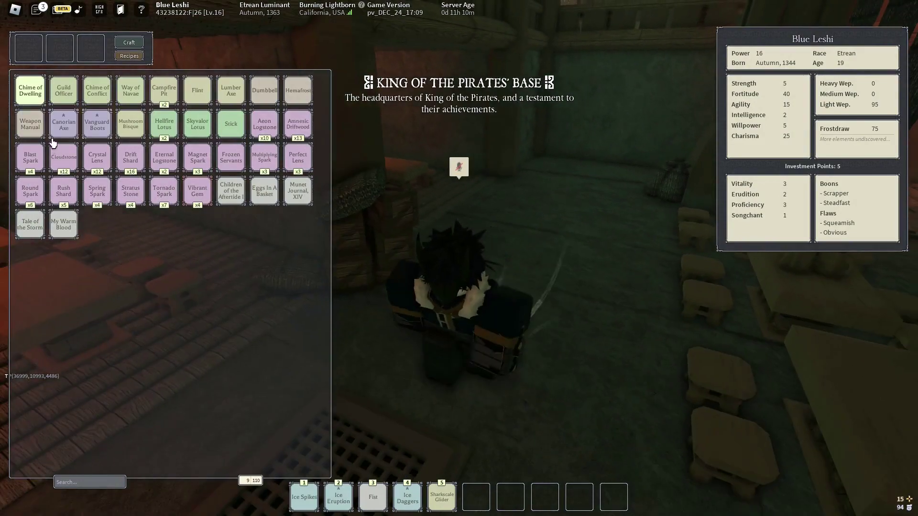
{"action": "key", "text": "grave"}
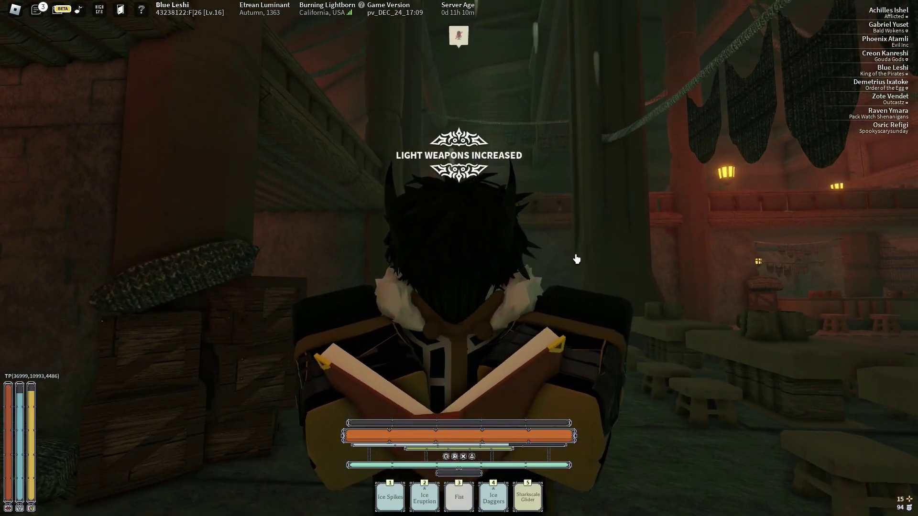
{"action": "key", "text": "grave"}
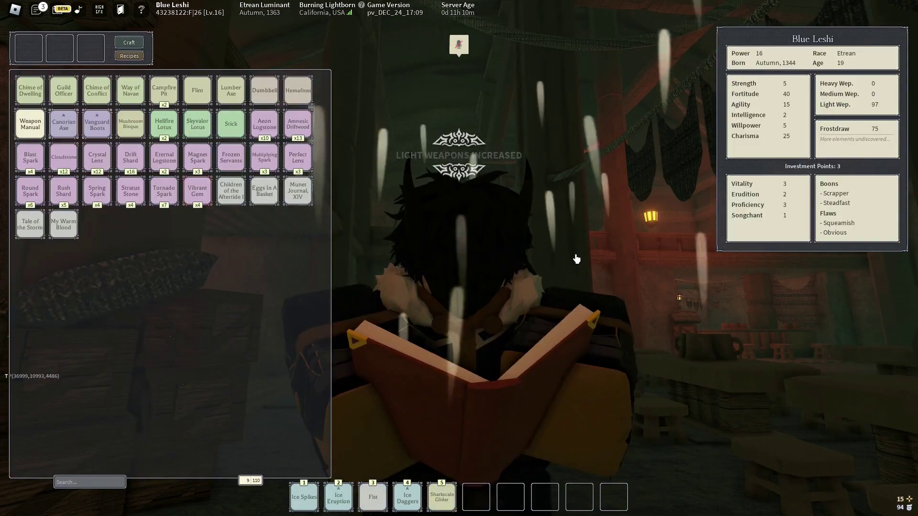
{"action": "key", "text": "grave"}
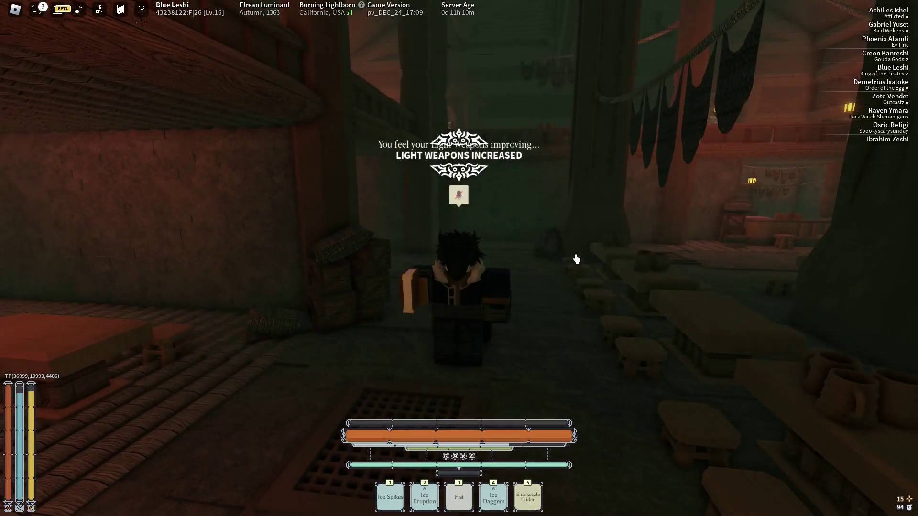
{"action": "key", "text": "grave"}
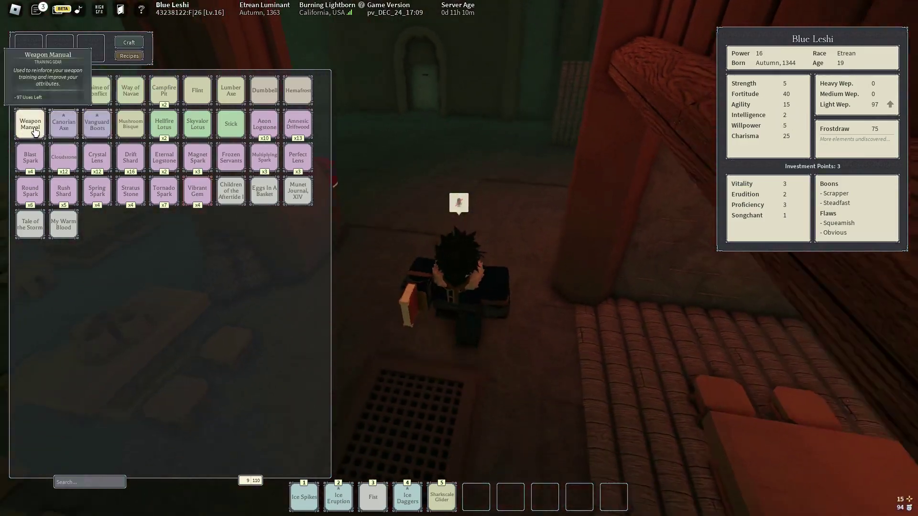
- Dash along the Depths ledge to the other player, punch them once, and continue down the corridor
{"action": "key", "text": "grave"}
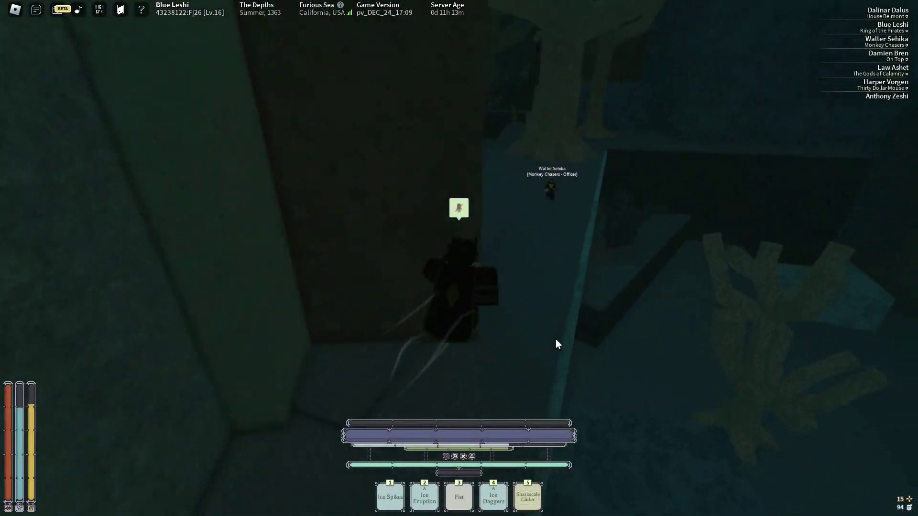
{"action": "key", "text": "w"}
{"action": "key", "text": "q"}
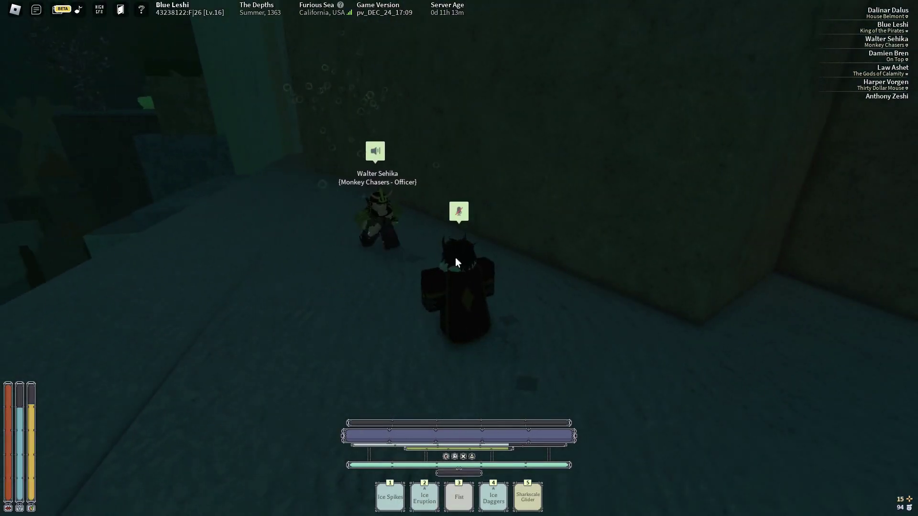
{"action": "key", "text": "w"}
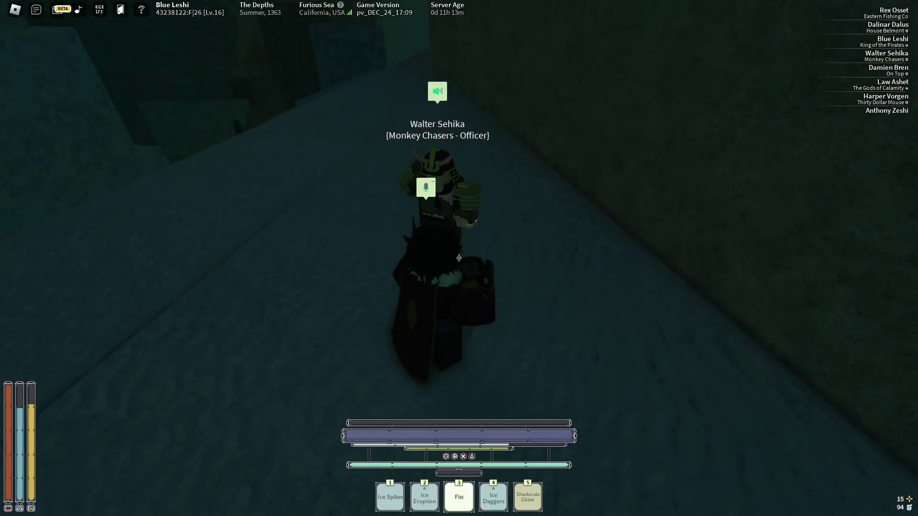
{"action": "left_click", "coordinate": [459, 257]}
{"action": "key", "text": "3"}
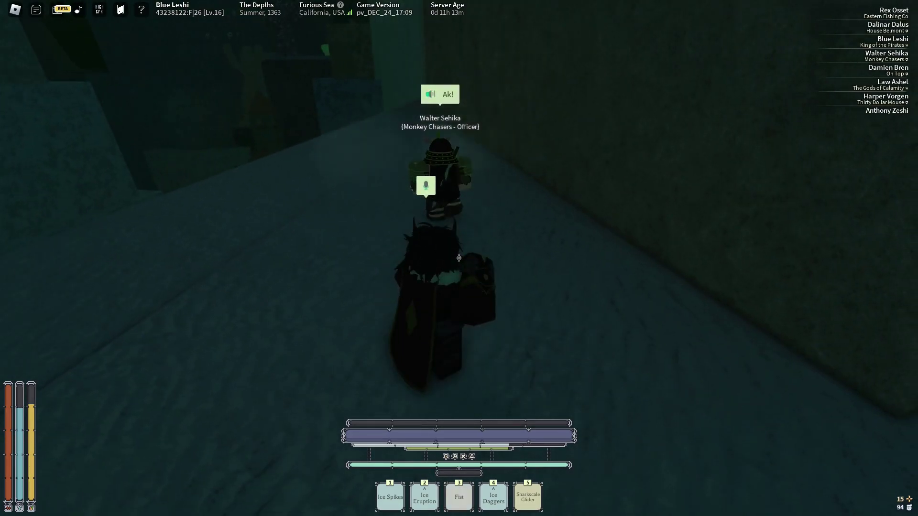
{"action": "key", "text": "s"}
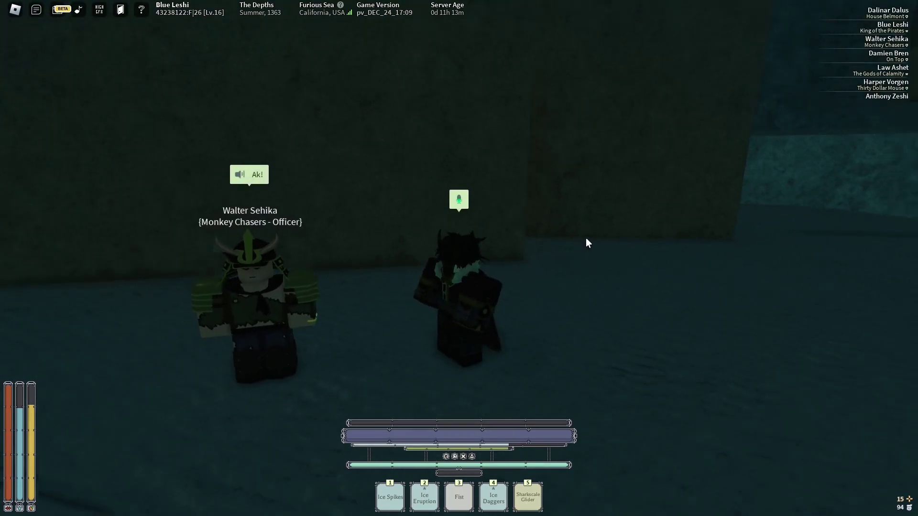
{"action": "key", "text": "d"}
{"action": "key", "text": "w"}
{"action": "key", "text": "w"}
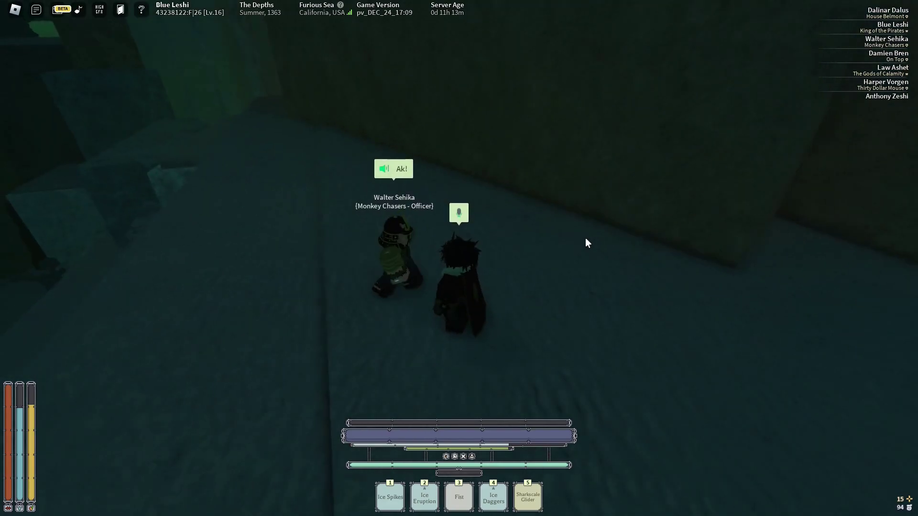
{"action": "key", "text": "w"}
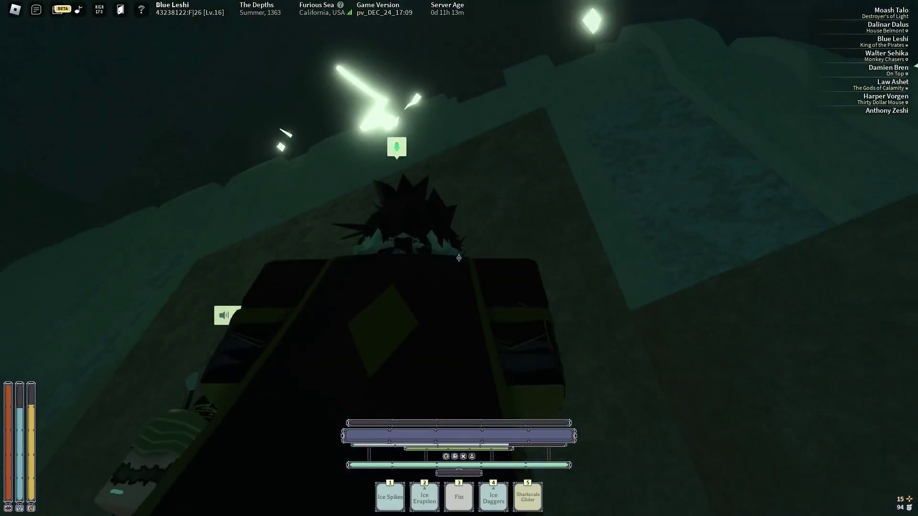
{"action": "scroll", "coordinate": [484, 245], "scroll_direction": "down", "scroll_amount": 3}
- With shift-lock on, walk through the District of Commerce into the Cathedral of the Interstice
{"action": "key", "text": "shift"}
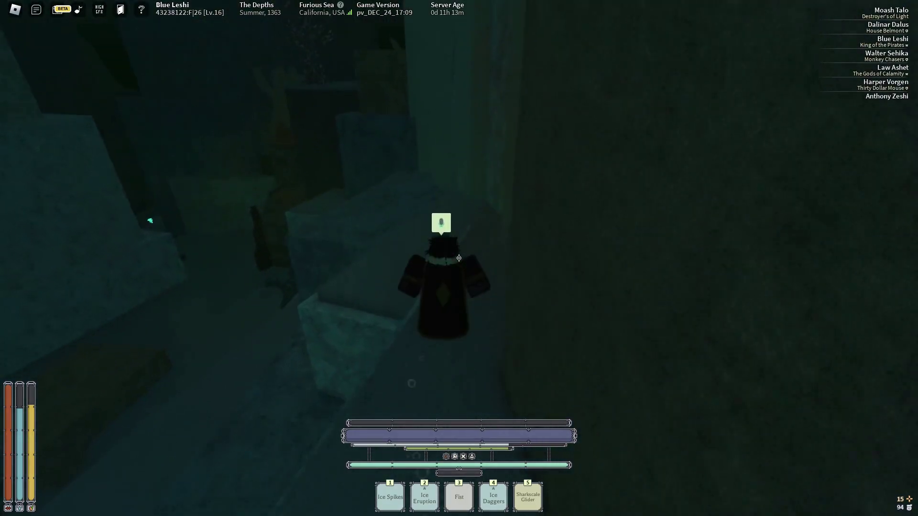
{"action": "key", "text": "w"}
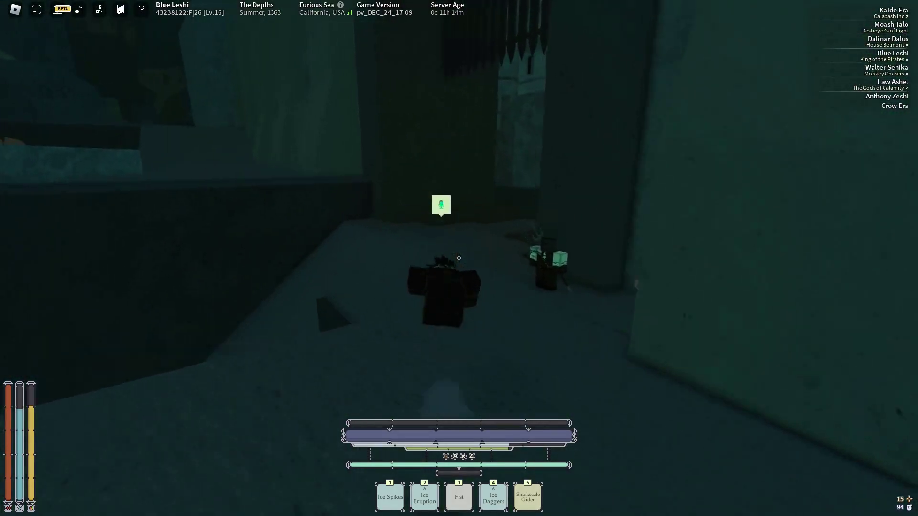
{"action": "key", "text": "w"}
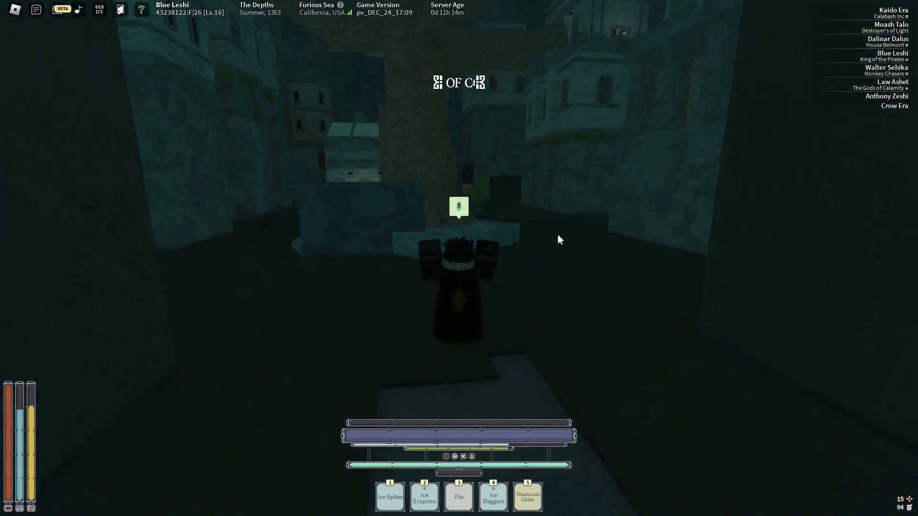
{"action": "key", "text": "w"}
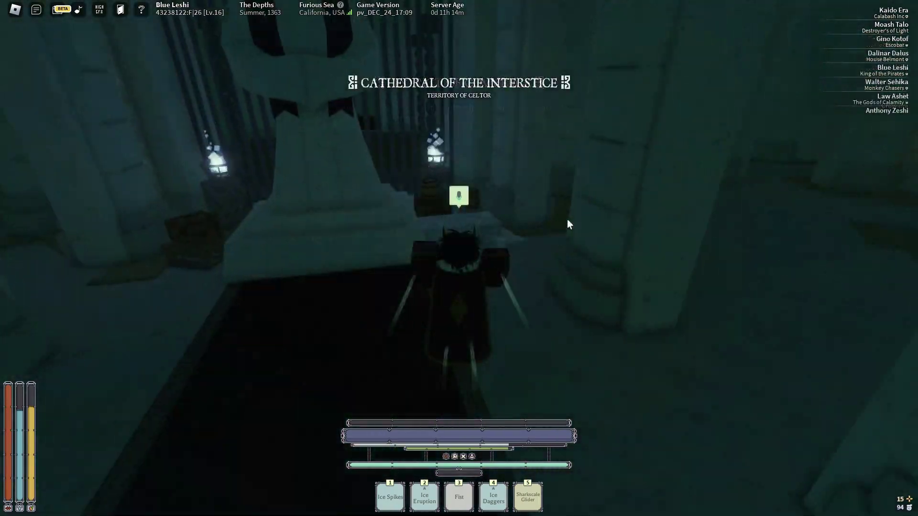
{"action": "key", "text": "shift"}
{"action": "key", "text": "w"}
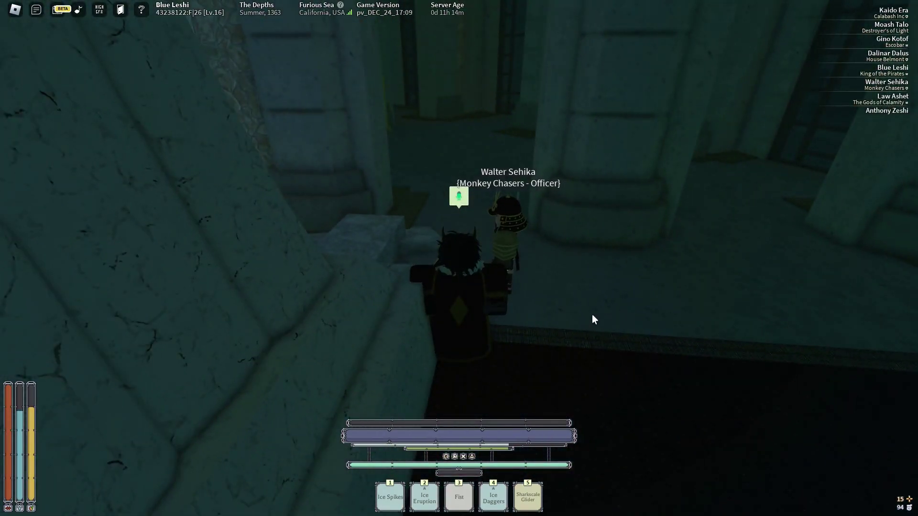
{"action": "key", "text": "w"}
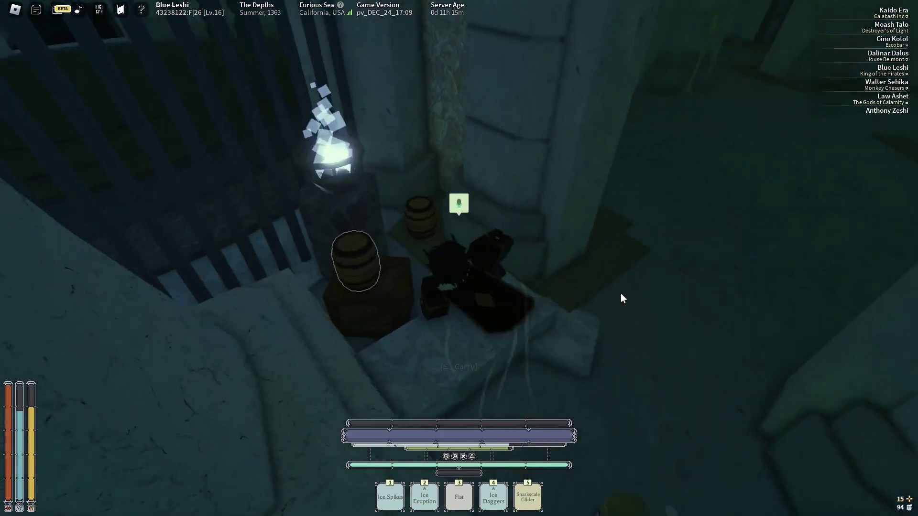
{"action": "key", "text": "shift"}
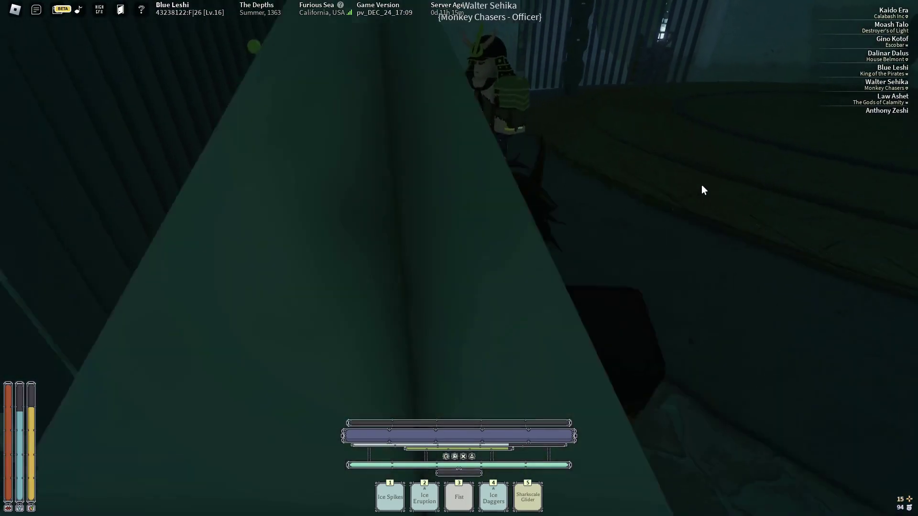
- Follow the other player down the corridor toward the barred gate and the glowing pit
{"action": "key", "text": "w"}
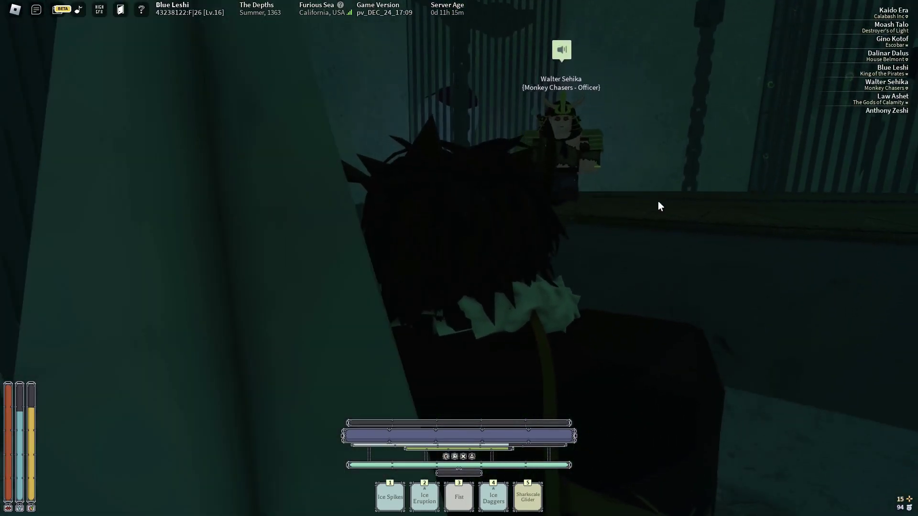
{"action": "key", "text": "w"}
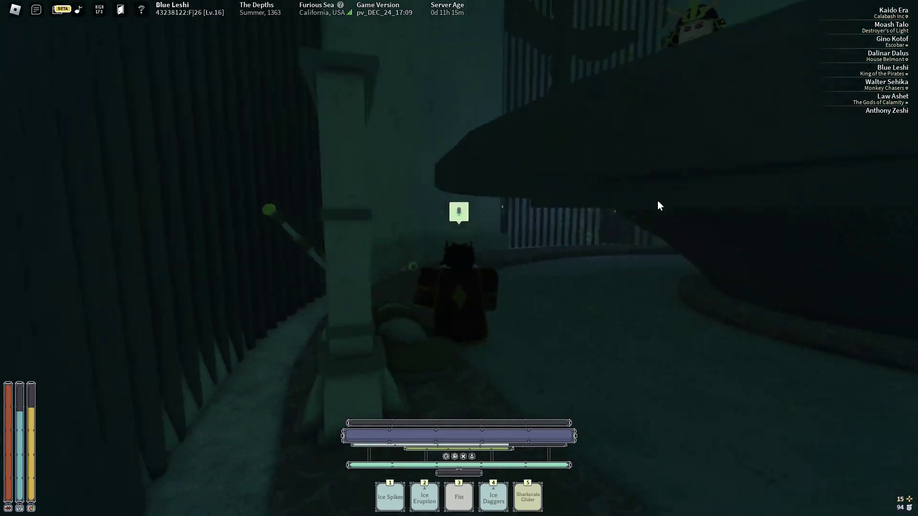
{"action": "key", "text": "w"}
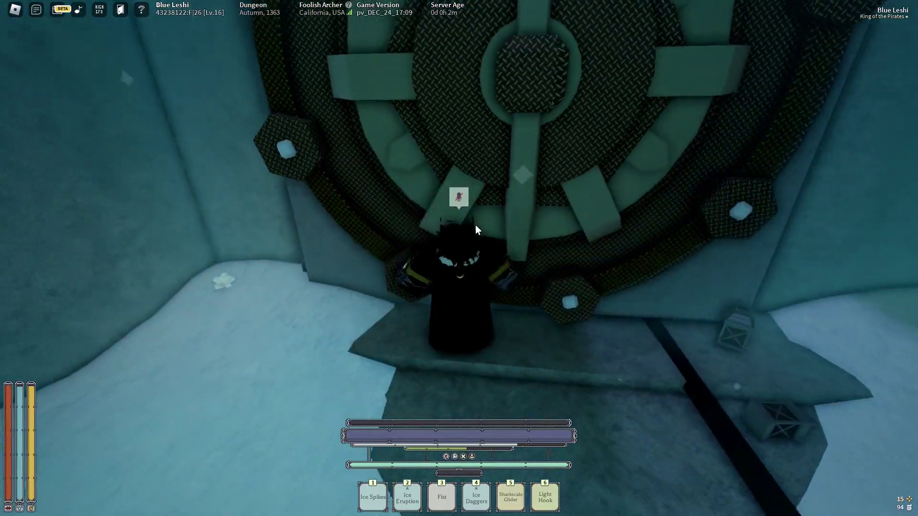
- Pass the vault door and head down into the ice cavern onto the branching ice trunk
{"action": "key", "text": "a"}
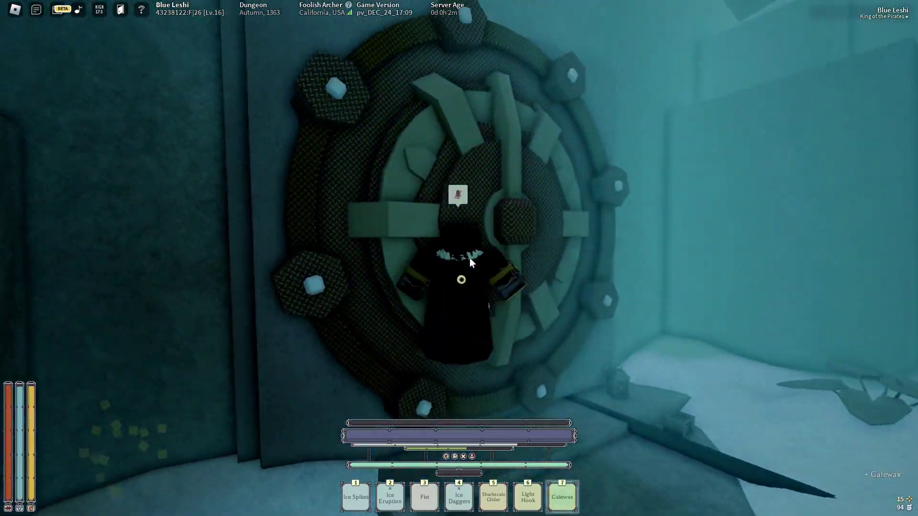
{"action": "key", "text": "w"}
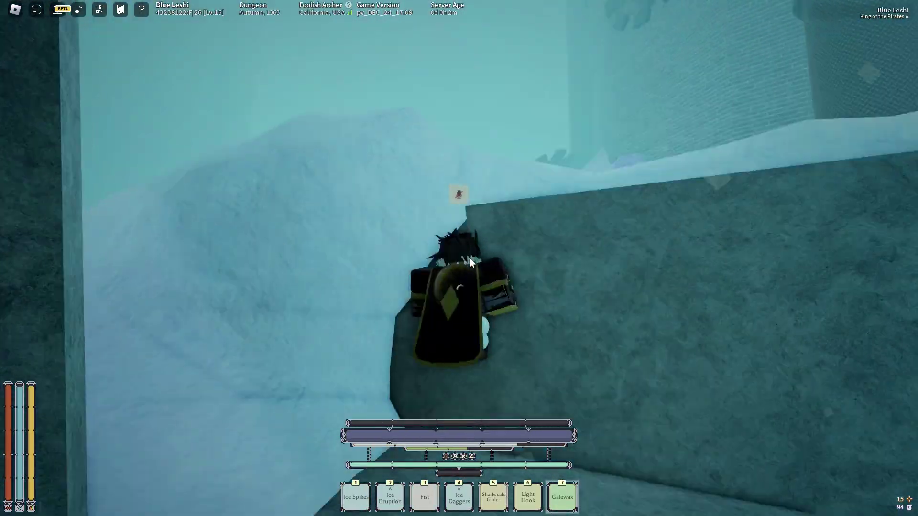
{"action": "key", "text": "w"}
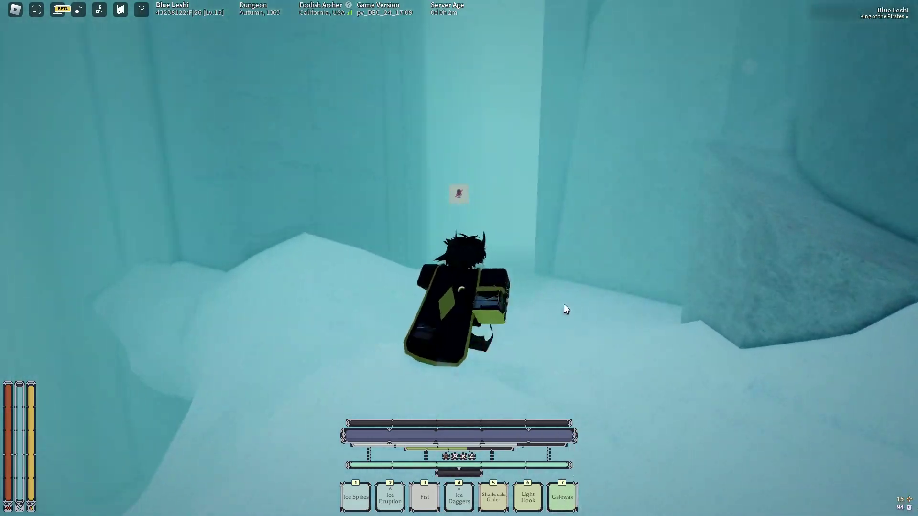
{"action": "key", "text": "w"}
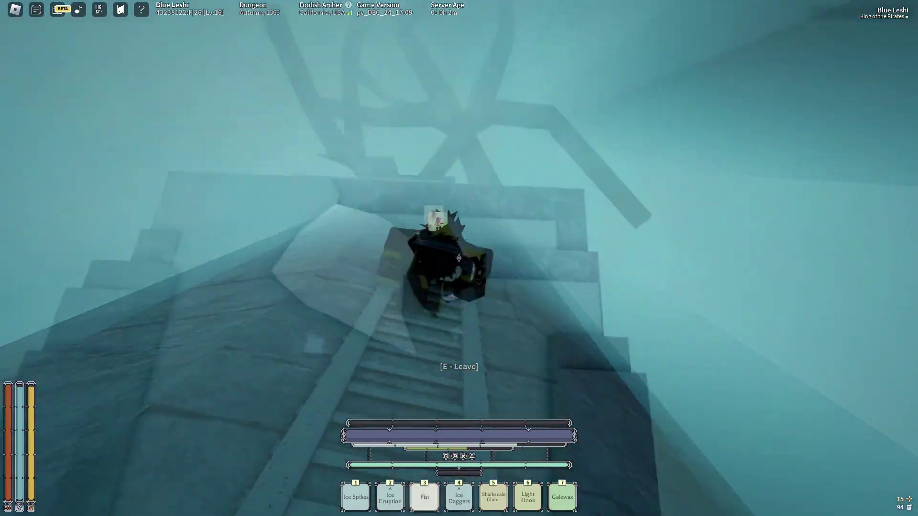
{"action": "key", "text": "w"}
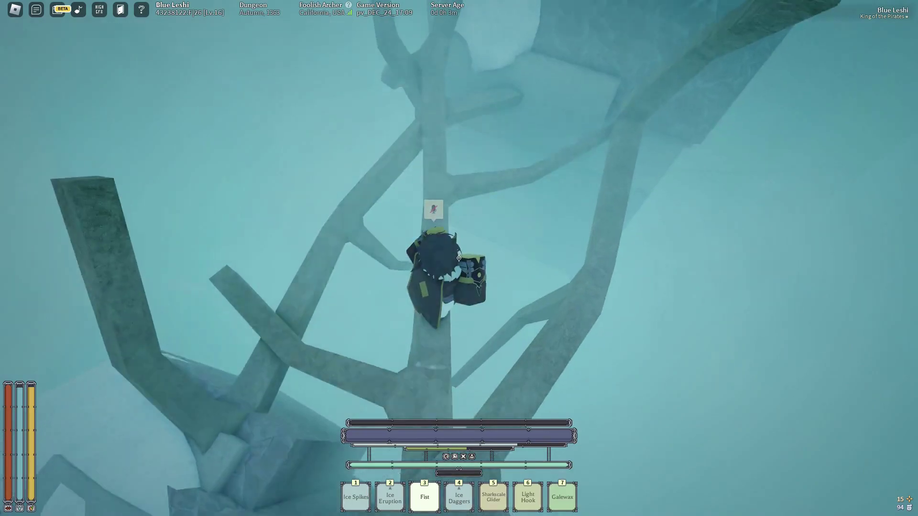
- Climb the ice trunk onto the stone ledge and ready the Galewax with slot 7
{"action": "key", "text": "w"}
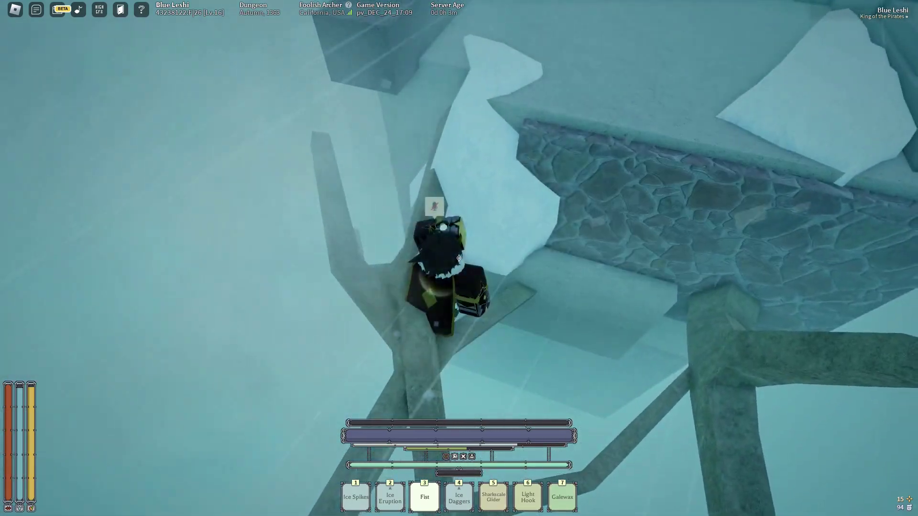
{"action": "key", "text": "w"}
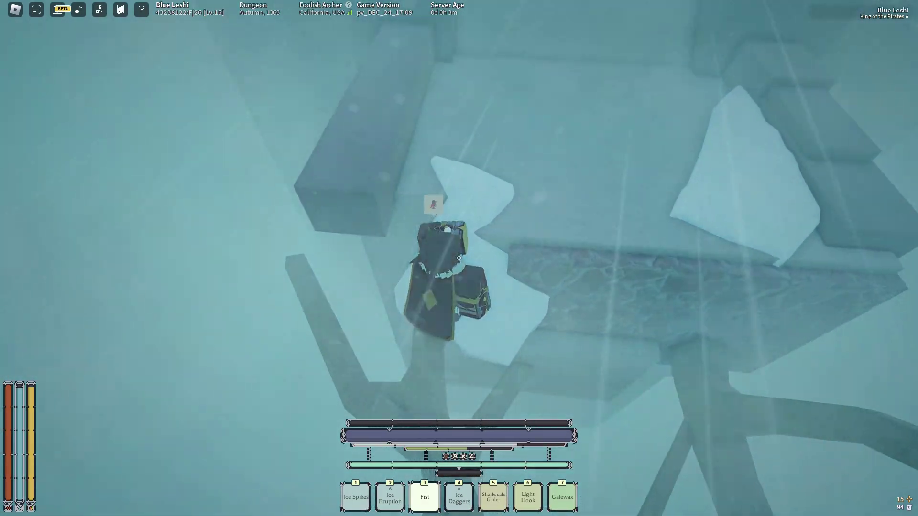
{"action": "key", "text": "w"}
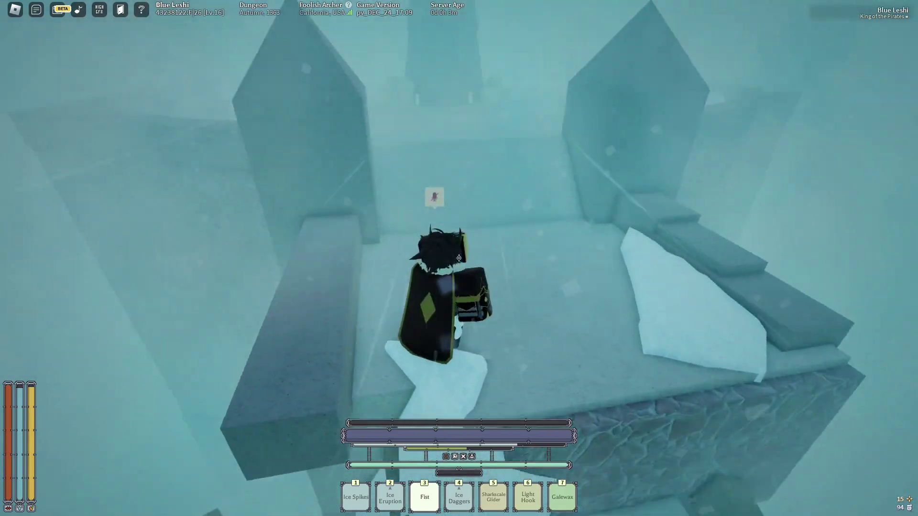
{"action": "key", "text": "w"}
{"action": "left_click", "coordinate": [563, 496]}
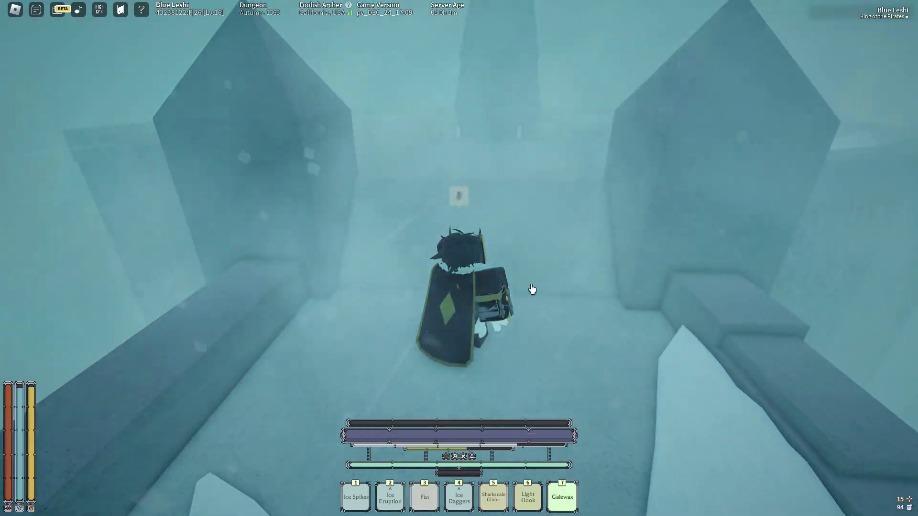
- Walk between the ice pillars up to the candles at the tower base, glancing at stats
{"action": "key", "text": "w"}
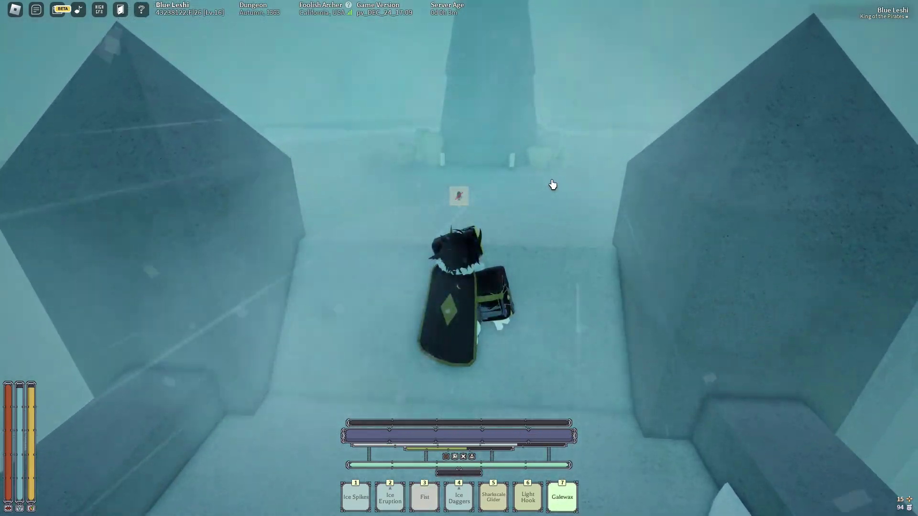
{"action": "key", "text": "w"}
{"action": "key", "text": "w"}
{"action": "key", "text": "grave"}
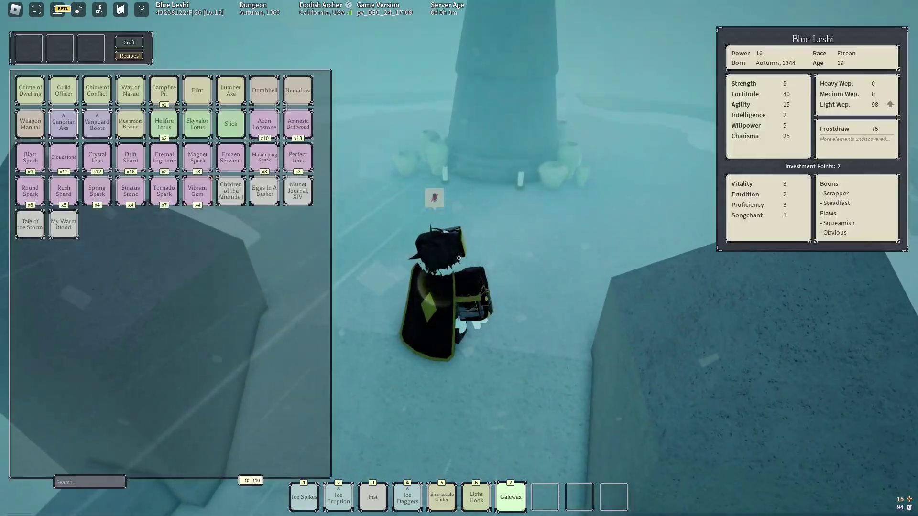
{"action": "key", "text": "grave"}
{"action": "key", "text": "w"}
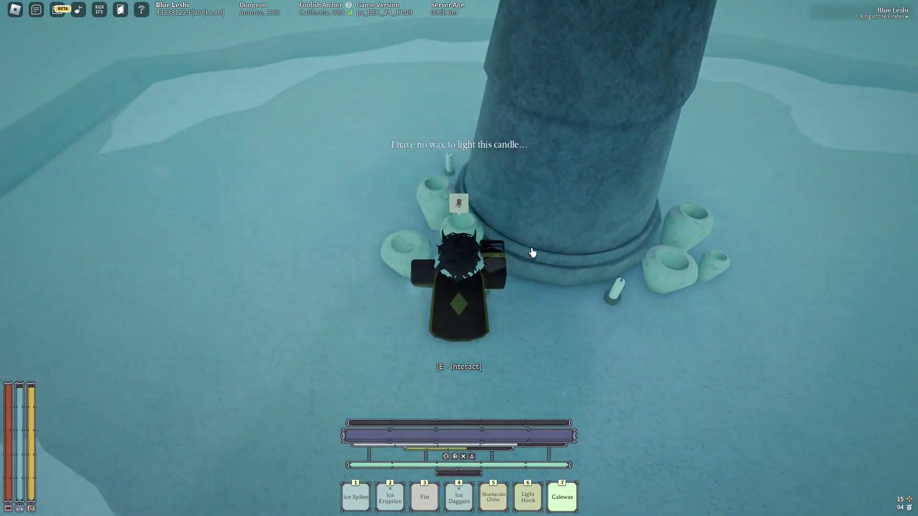
- Circle the pillar to inspect the candle shrine and vases around its base
{"action": "key", "text": "d"}
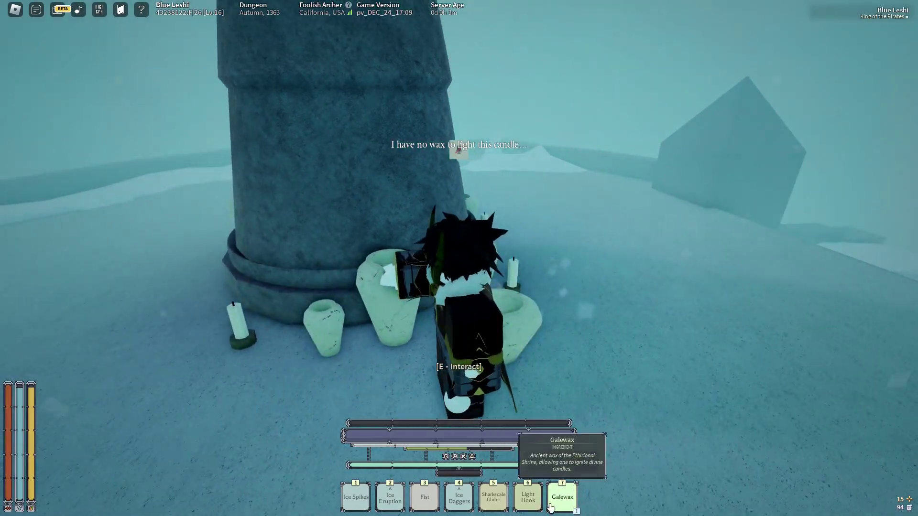
{"action": "key", "text": "a"}
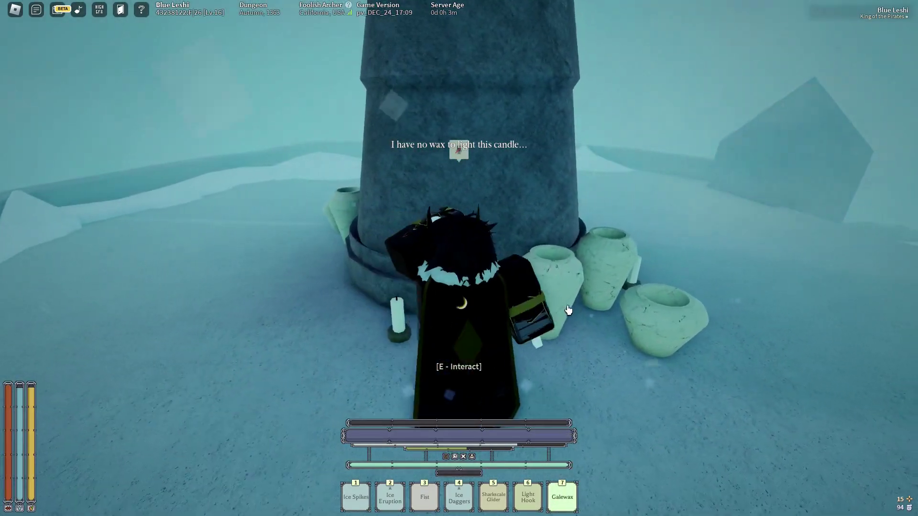
{"action": "key", "text": "d"}
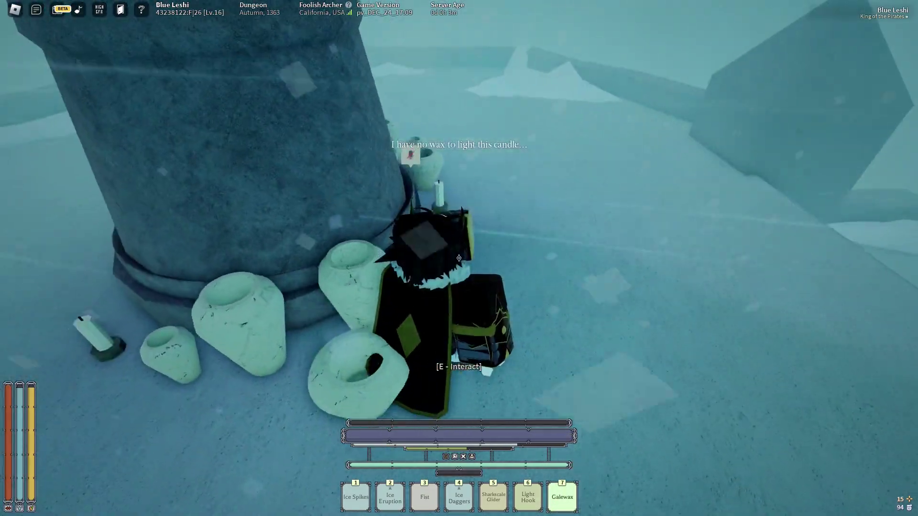
{"action": "key", "text": "d"}
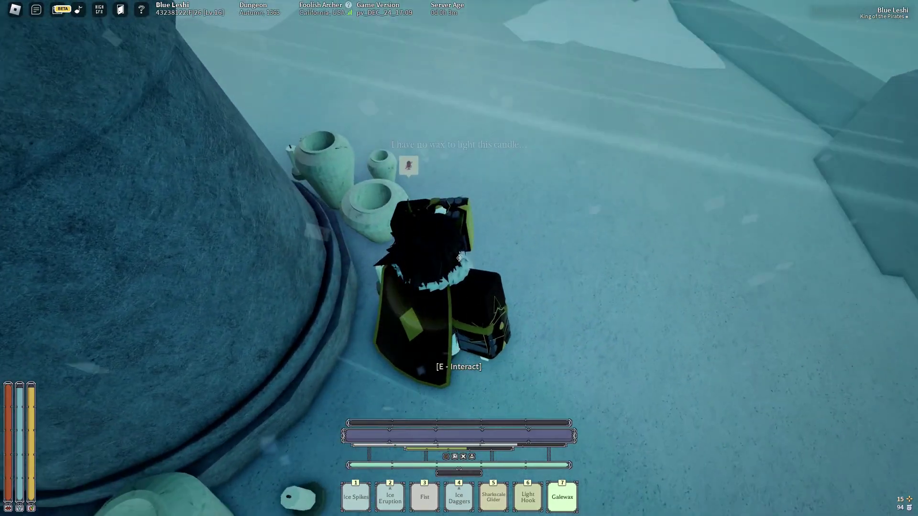
{"action": "key", "text": "d"}
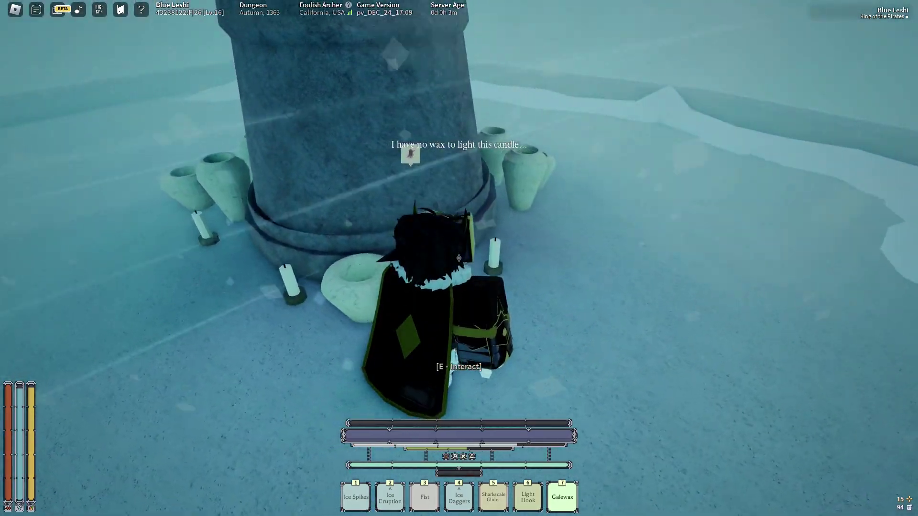
{"action": "key", "text": "d"}
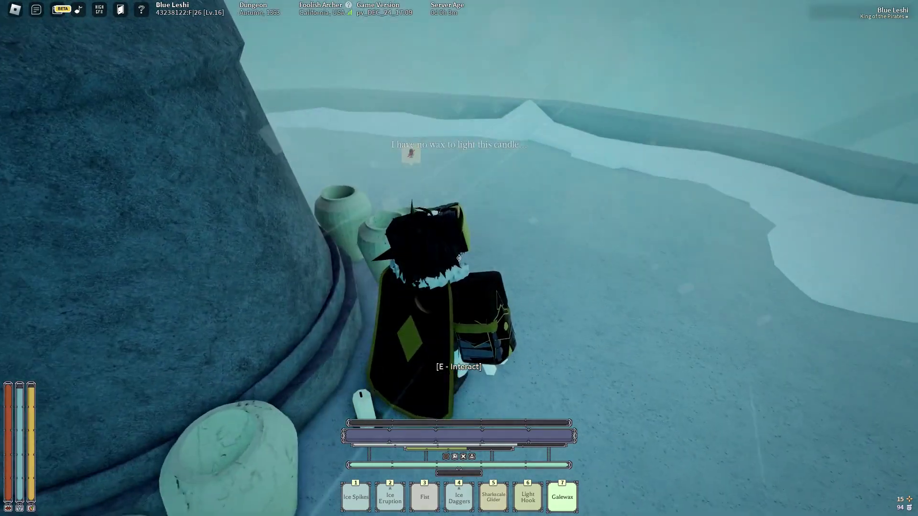
{"action": "key", "text": "d"}
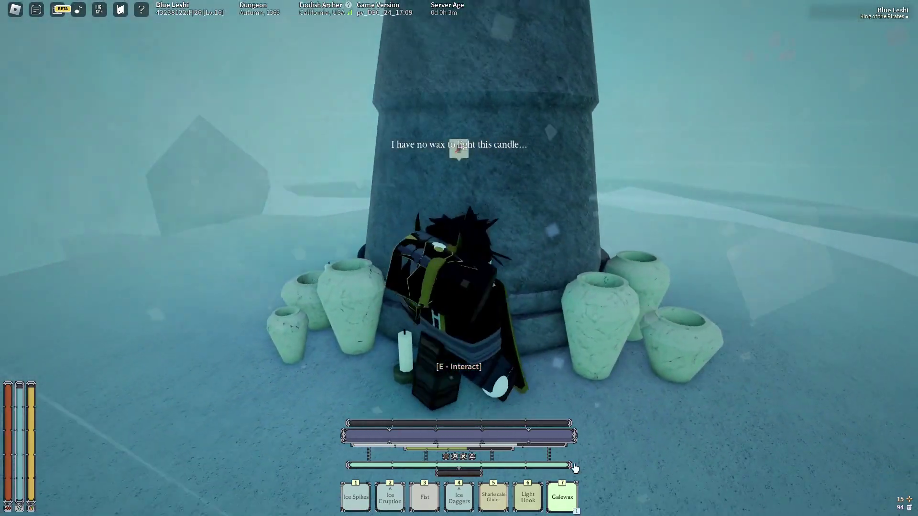
- Stow the Galewax off the hotbar back into the inventory
{"action": "key", "text": "grave"}
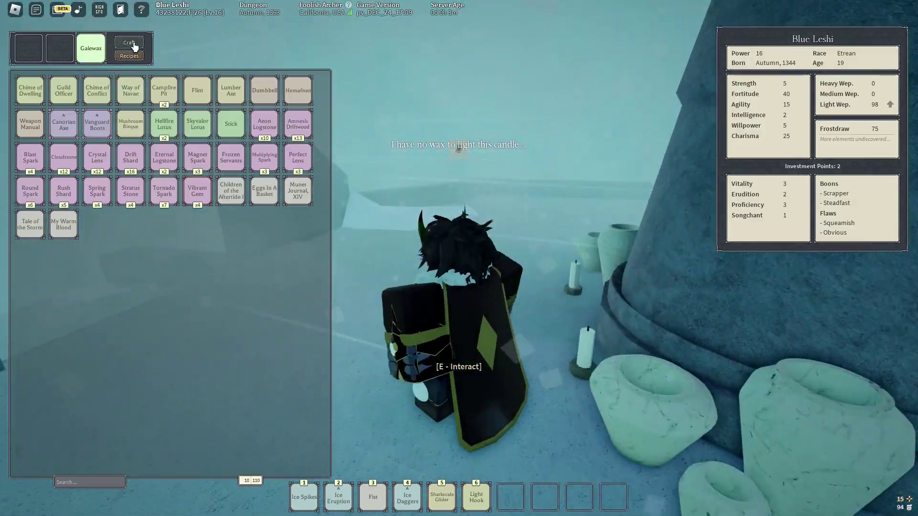
{"action": "left_click_drag", "start_coordinate": [29, 48], "coordinate": [164, 123]}
- Drop off the ledge, execute the downed enemy and read the Weapon Manual from the inventory
{"action": "key", "text": "Tab"}
{"action": "key", "text": "w"}
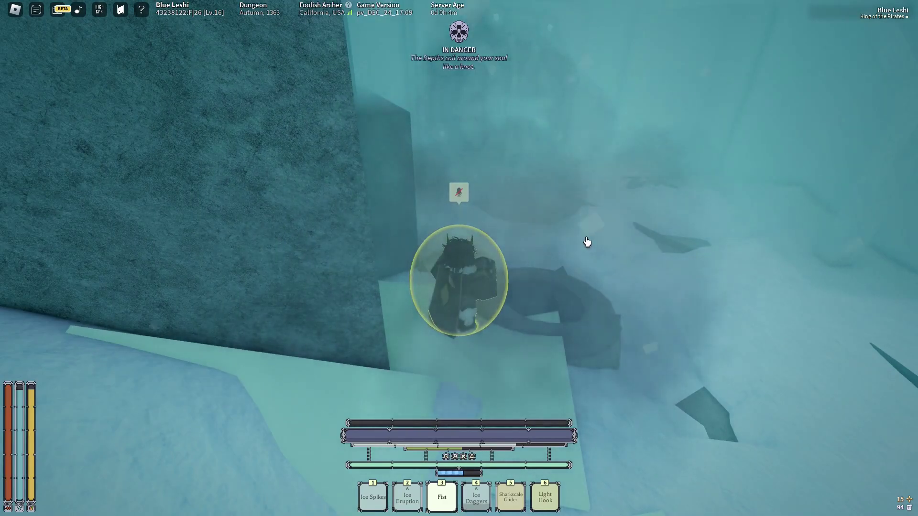
{"action": "key", "text": "b"}
{"action": "key", "text": "grave"}
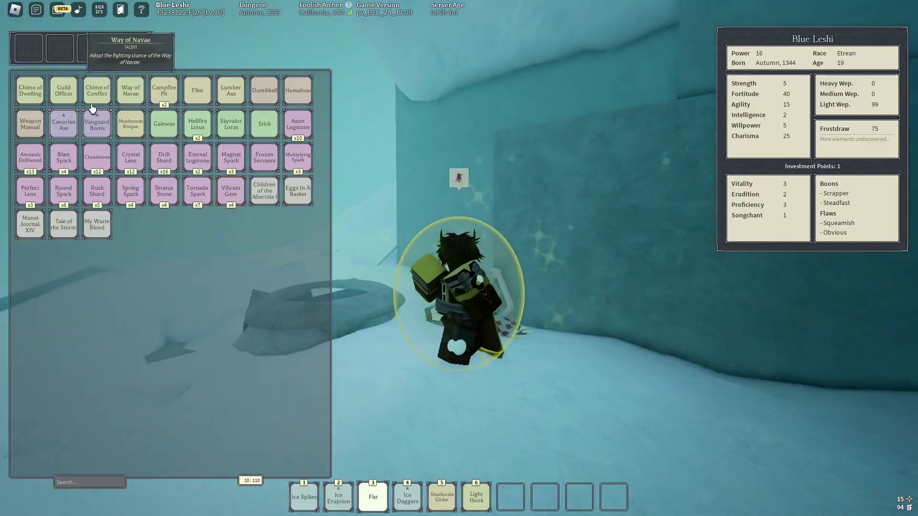
{"action": "scroll", "coordinate": [586, 374], "scroll_direction": "up", "scroll_amount": 2}
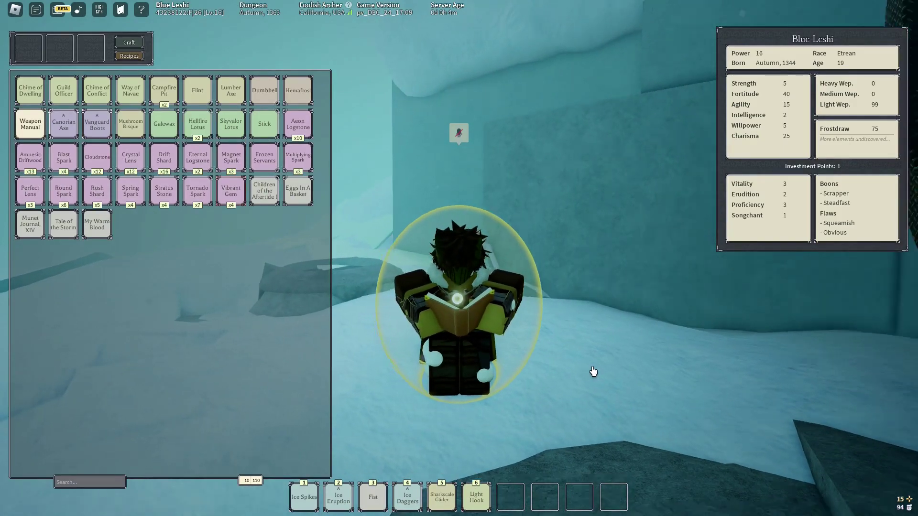
{"action": "key", "text": "grave"}
- Cross the snow with Fist readied, strike down the approaching enemy and check the stats
{"action": "key", "text": "w"}
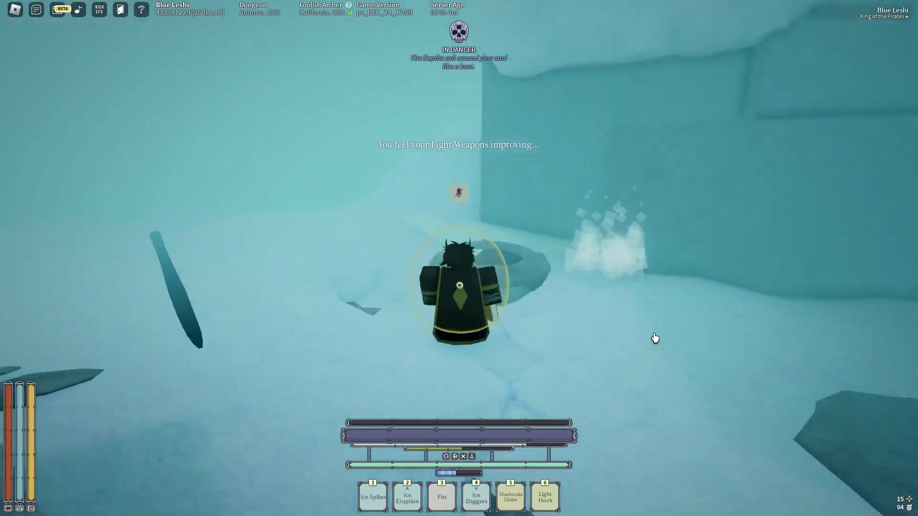
{"action": "key", "text": "3"}
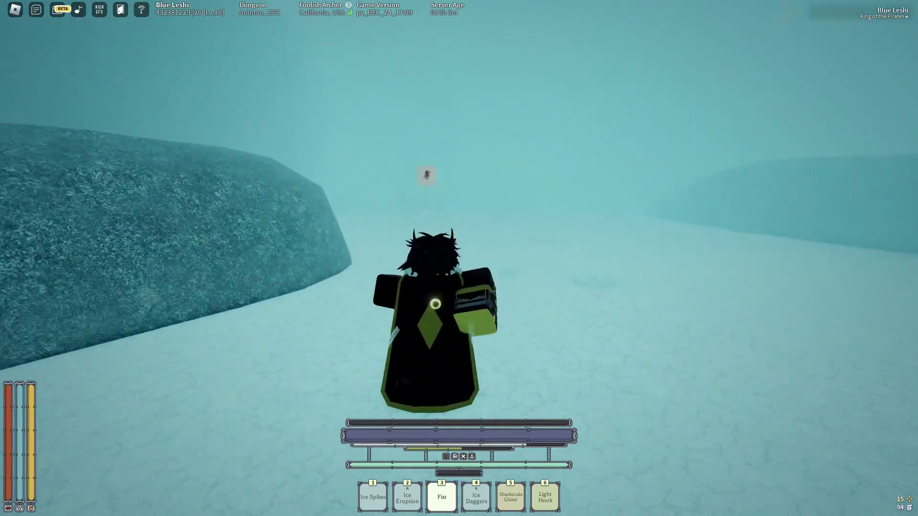
{"action": "key", "text": "w"}
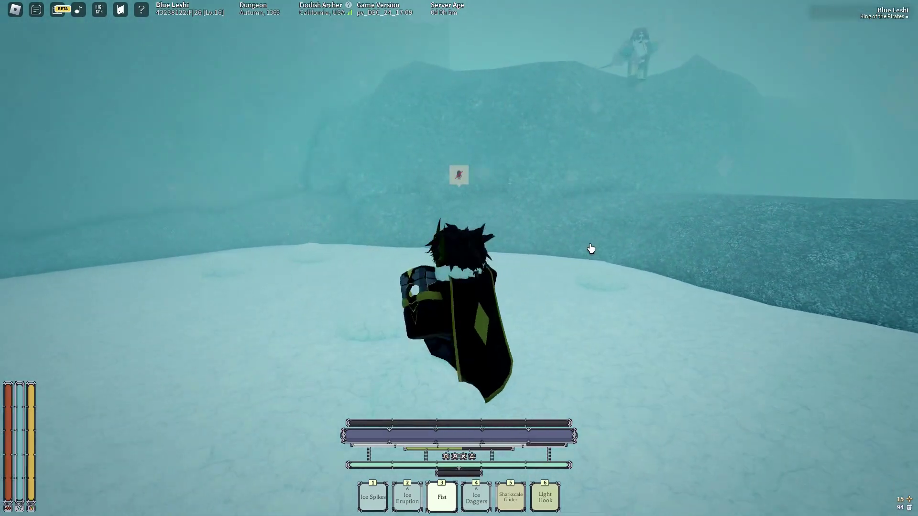
{"action": "key", "text": "shift"}
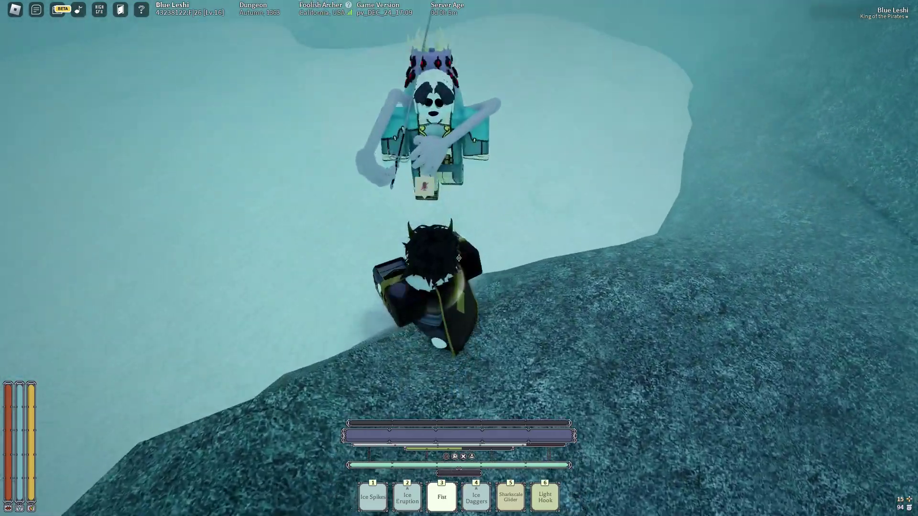
{"action": "left_click", "coordinate": [459, 258]}
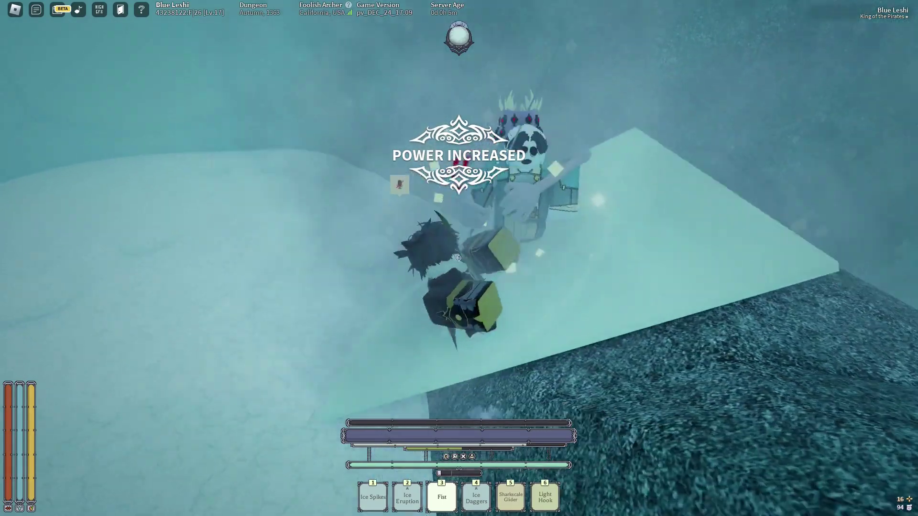
{"action": "key", "text": "grave"}
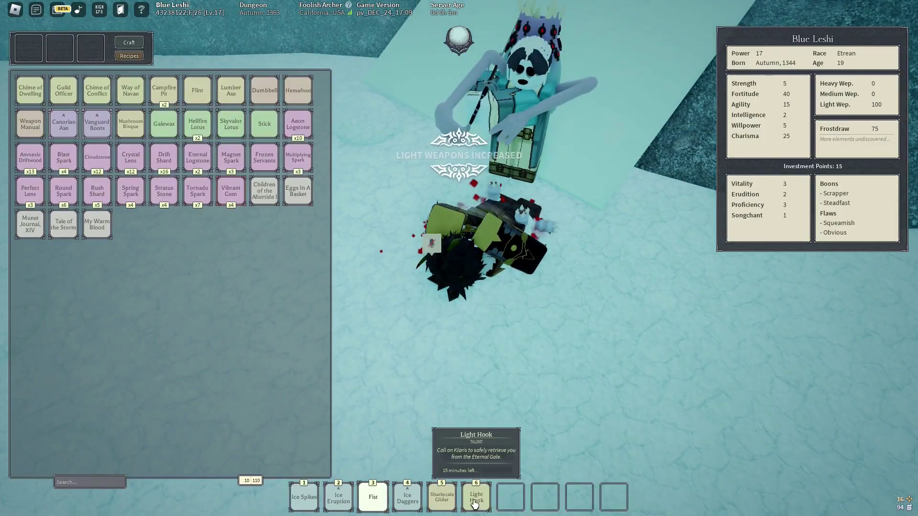
- Look around the hall and courtyard until the view lines up with the glowing pit
{"action": "key", "text": "grave"}
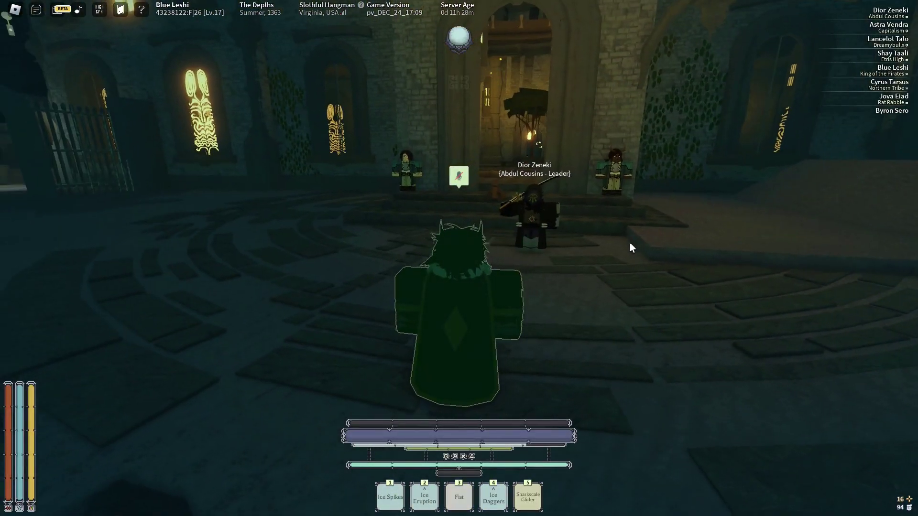
{"action": "key", "text": "Left"}
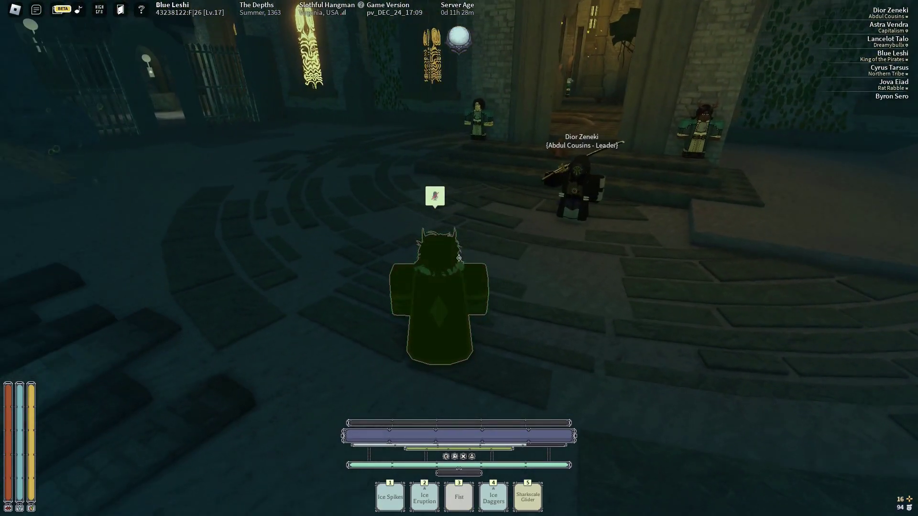
{"action": "key", "text": "Right"}
{"action": "key", "text": "Right"}
{"action": "key", "text": "Right"}
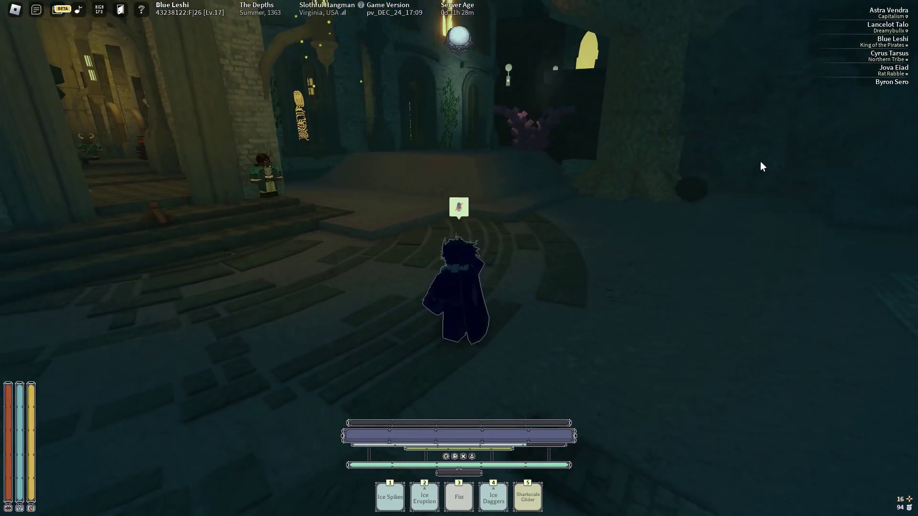
{"action": "key", "text": "Left"}
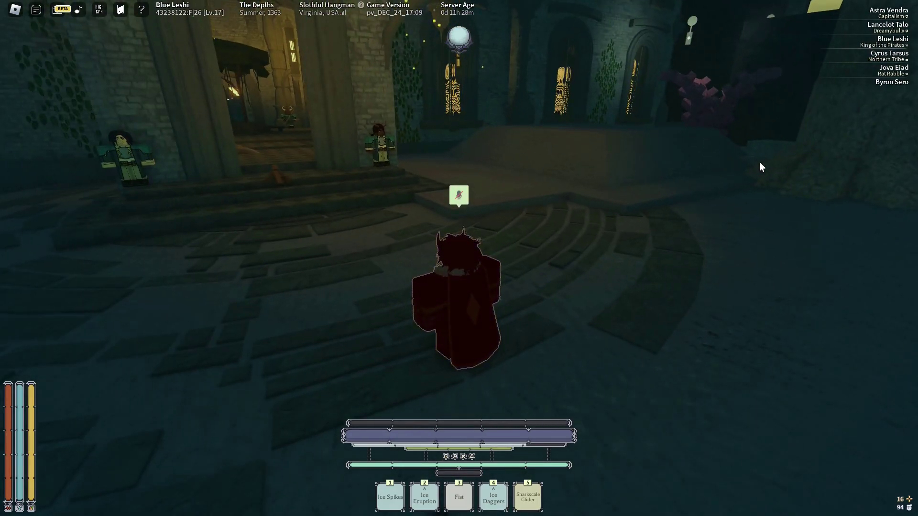
{"action": "key", "text": "Left"}
{"action": "key", "text": "Left"}
{"action": "key", "text": "Left"}
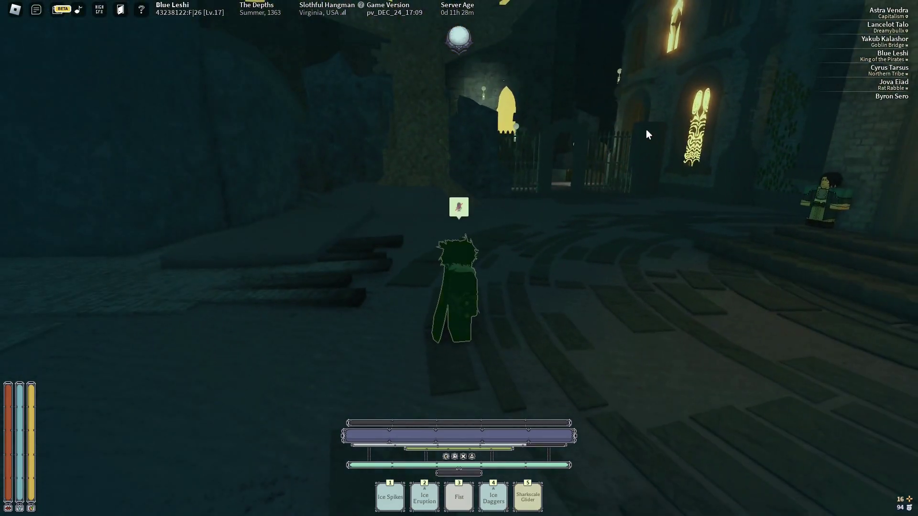
{"action": "key", "text": "Right"}
{"action": "key", "text": "Left"}
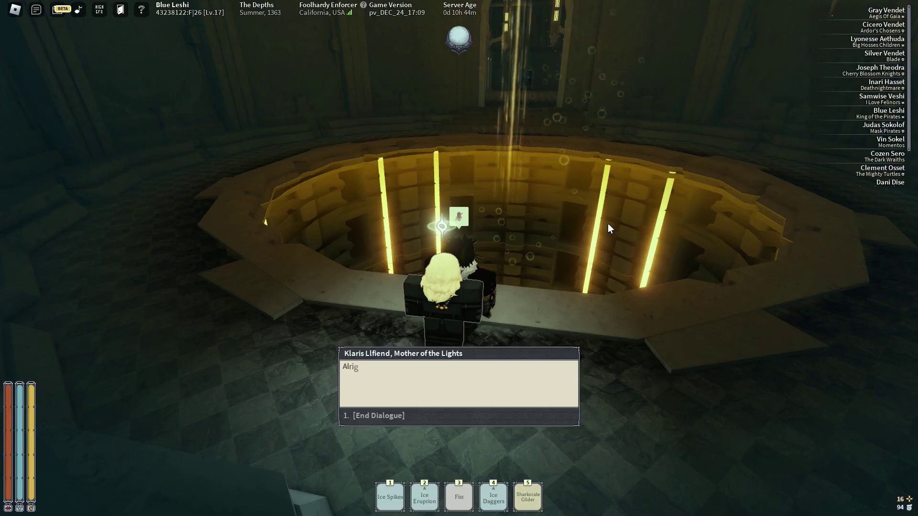
- Drop into the glowing pit and walk forward into the foggy snow of the dungeon
{"action": "key", "text": "1"}
{"action": "key", "text": "Tab"}
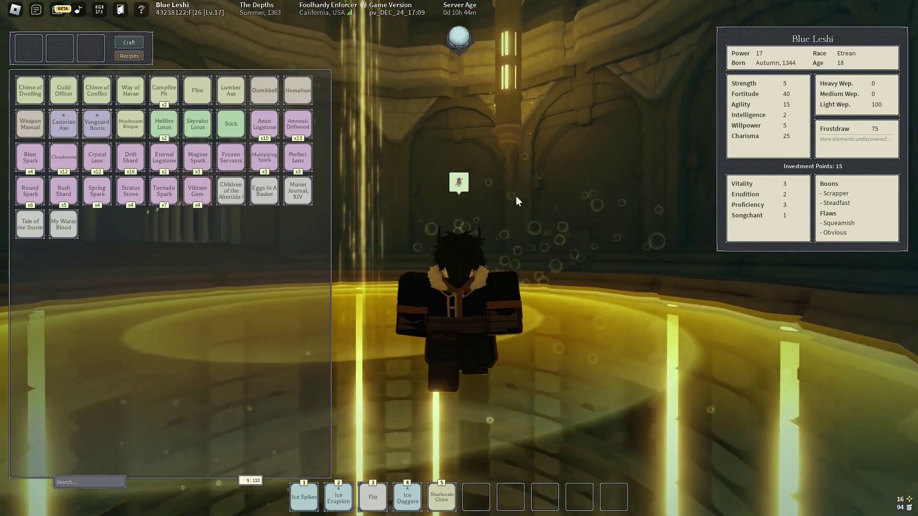
{"action": "key", "text": "w"}
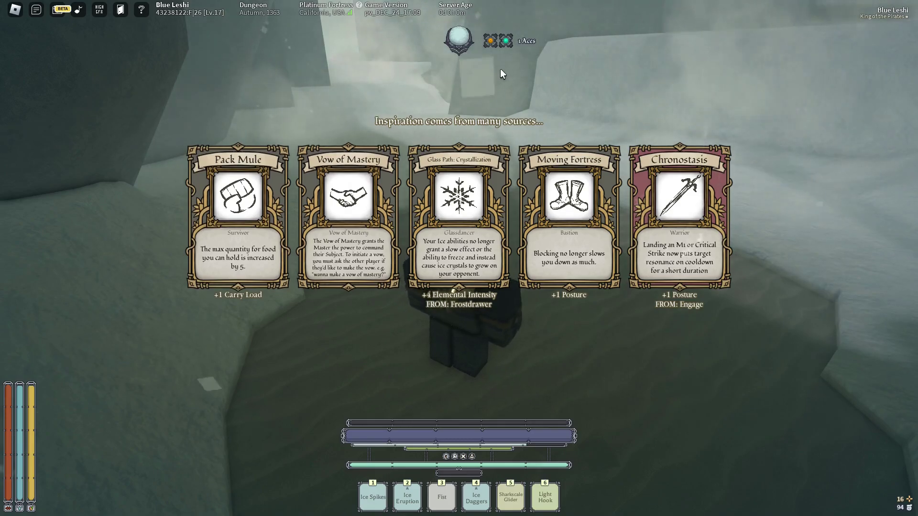
- Take Glass Path: Crystallization and Rude Awakening, fold a hand, then choose Proficiency IV
{"action": "left_click", "coordinate": [454, 163]}
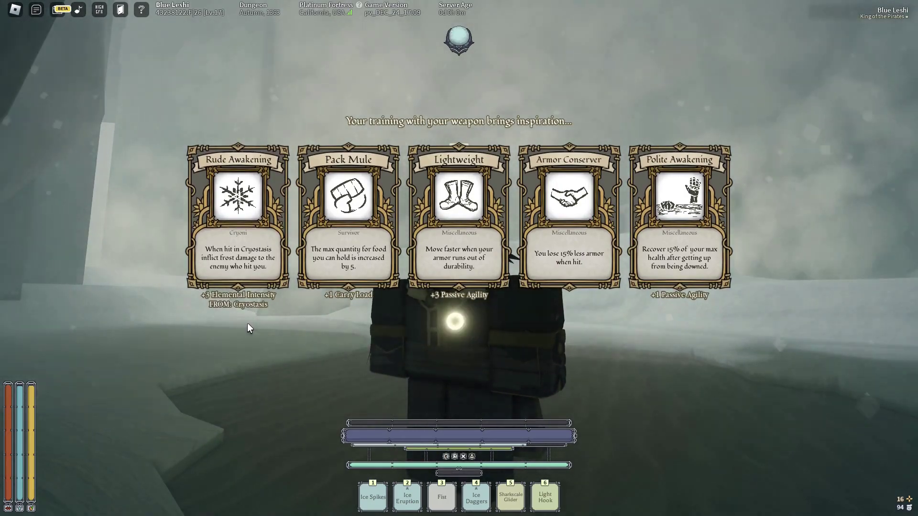
{"action": "left_click", "coordinate": [247, 231]}
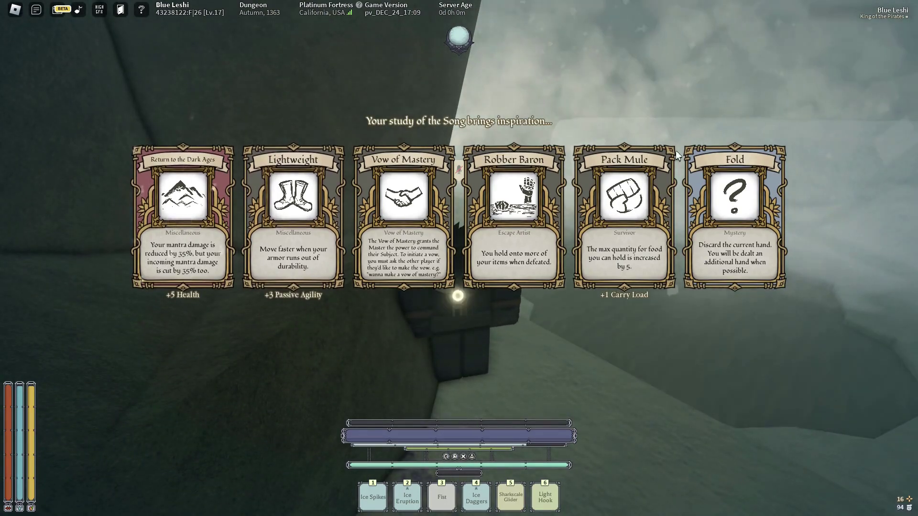
{"action": "left_click", "coordinate": [768, 177]}
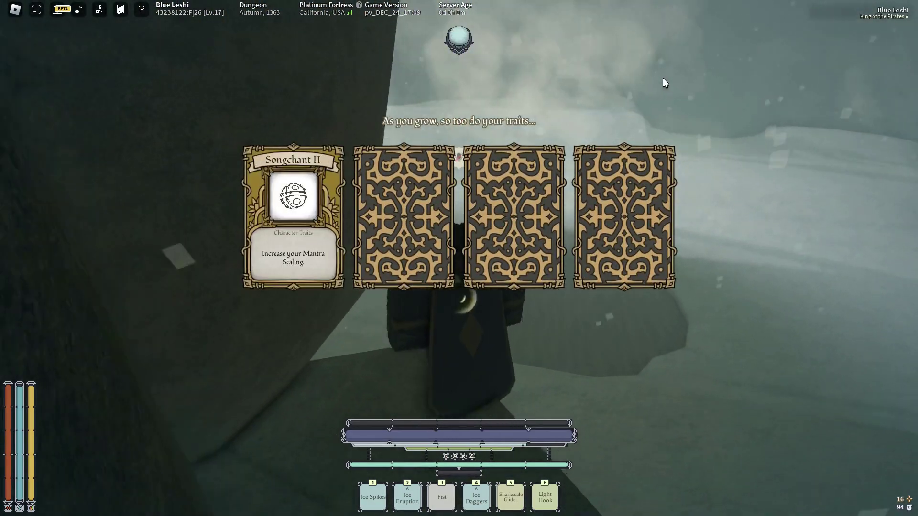
{"action": "key", "text": "grave"}
{"action": "key", "text": "grave"}
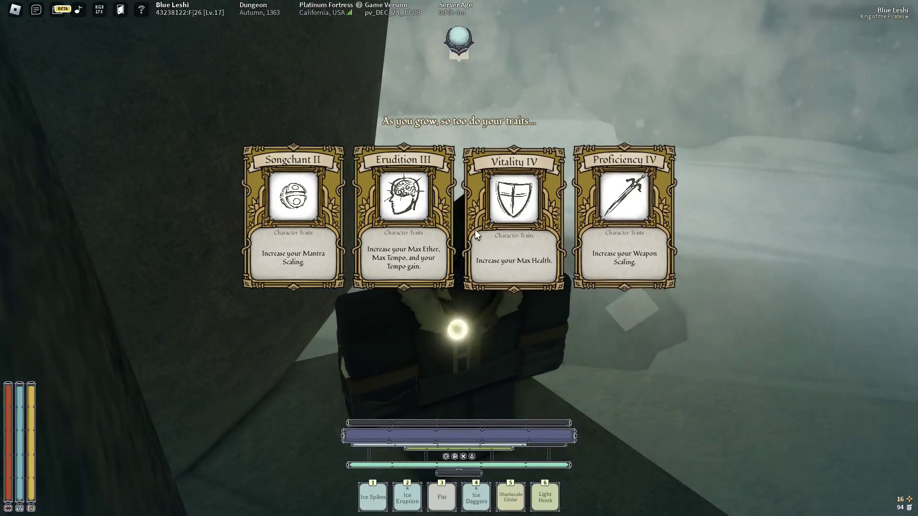
{"action": "left_click", "coordinate": [650, 245]}
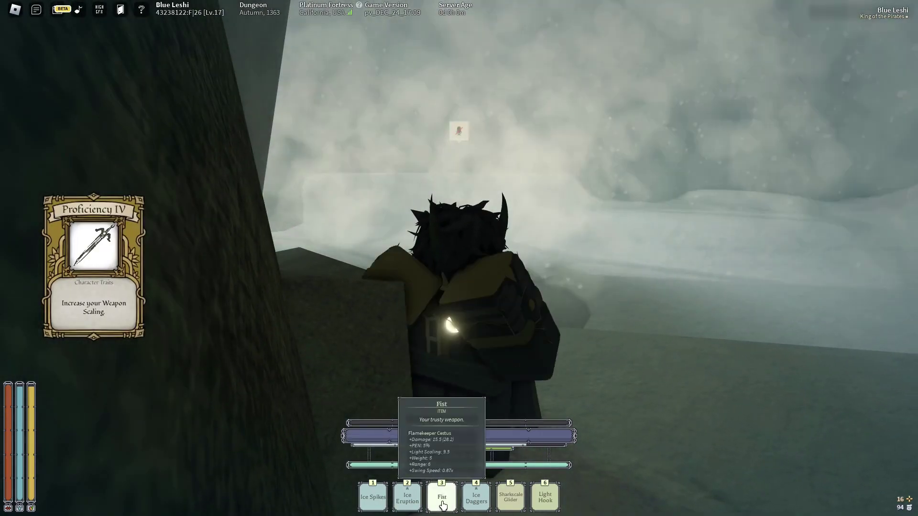
- Ready the Fist, climb the stone wall and cross the stone bridge
{"action": "key", "text": "w"}
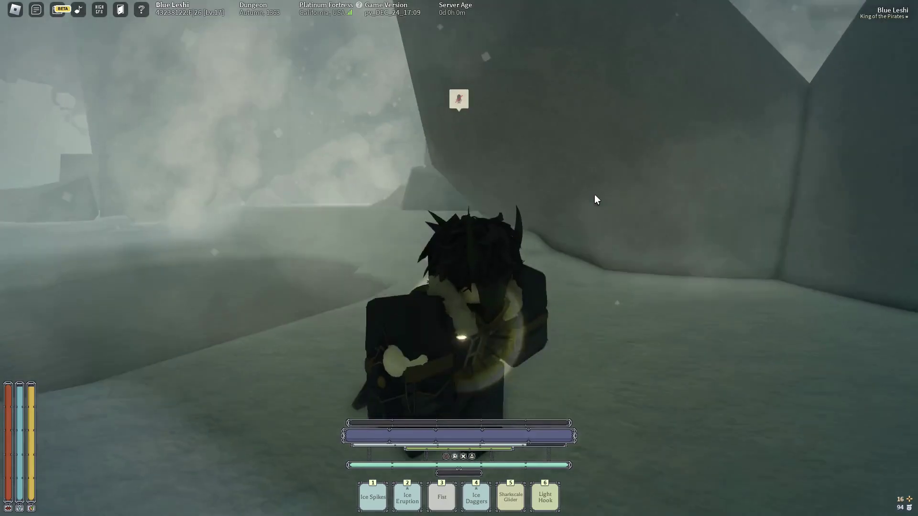
{"action": "key", "text": "w"}
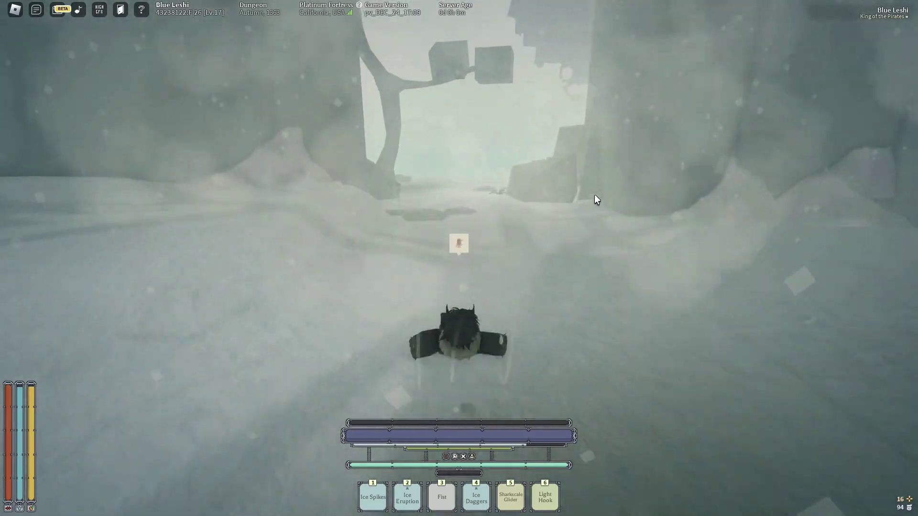
{"action": "key", "text": "w"}
{"action": "key", "text": "3"}
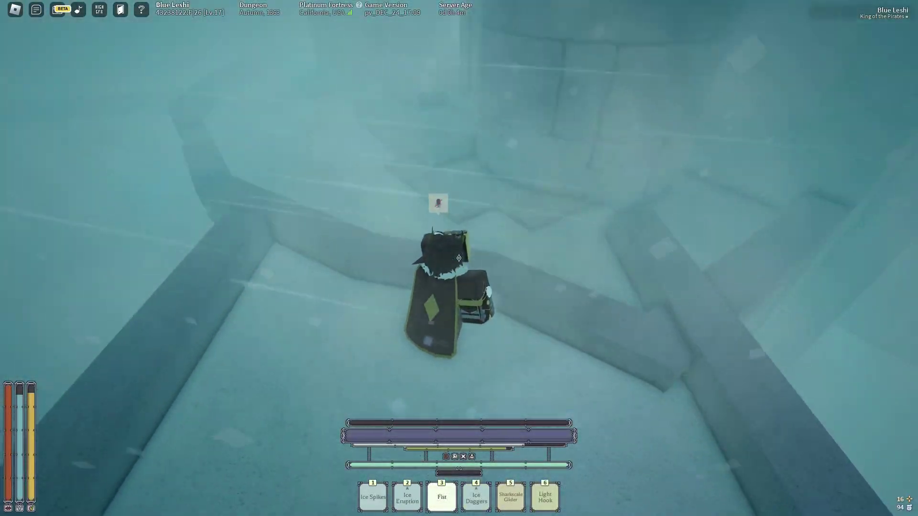
{"action": "key", "text": "w"}
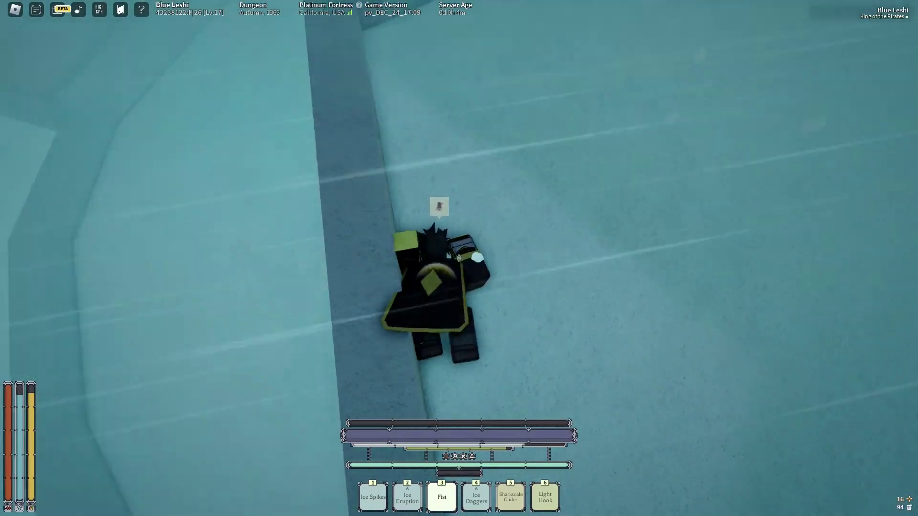
{"action": "key", "text": "w"}
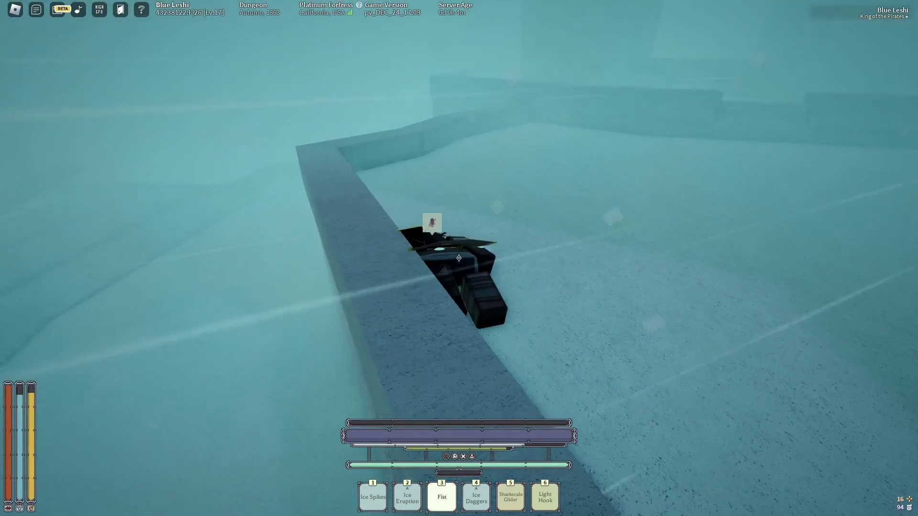
{"action": "key", "text": "w"}
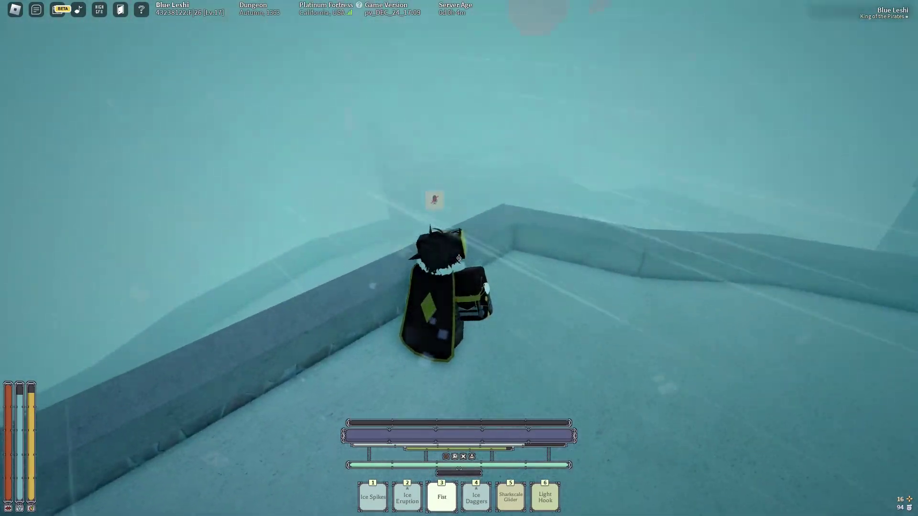
{"action": "key", "text": "w"}
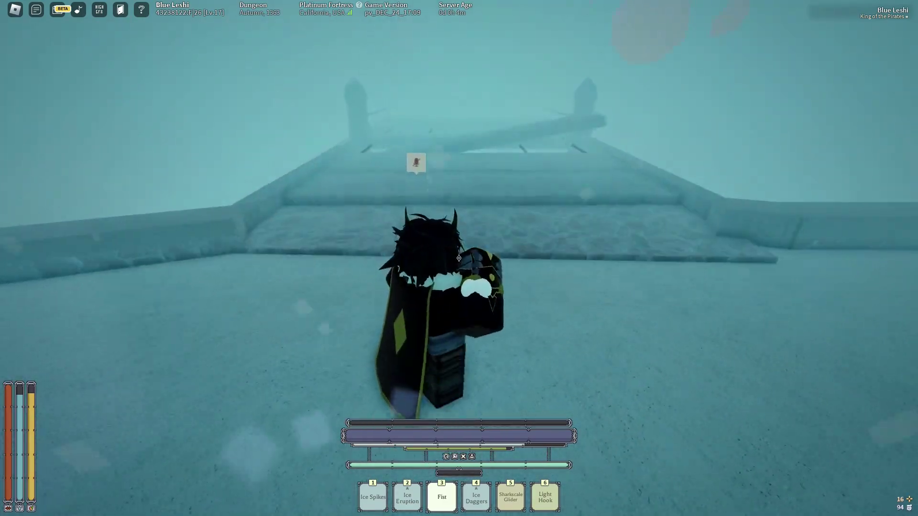
{"action": "key", "text": "w"}
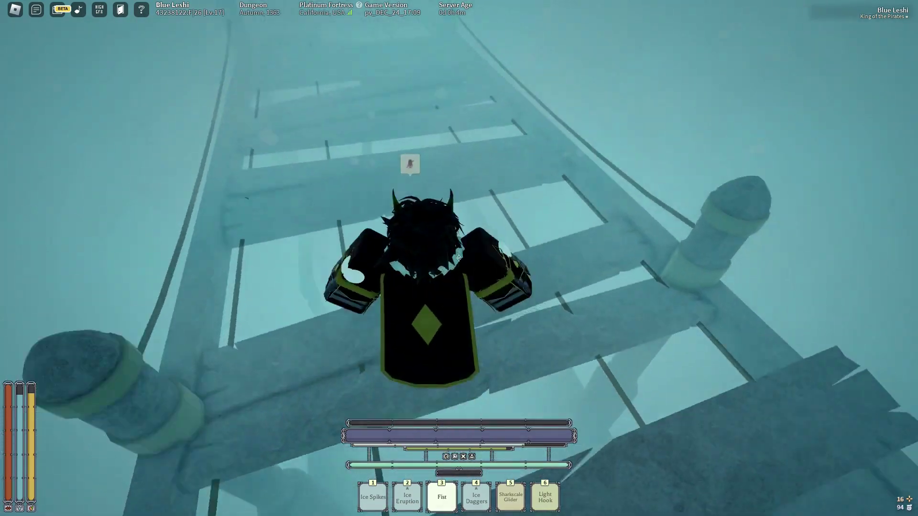
{"action": "key", "text": "w"}
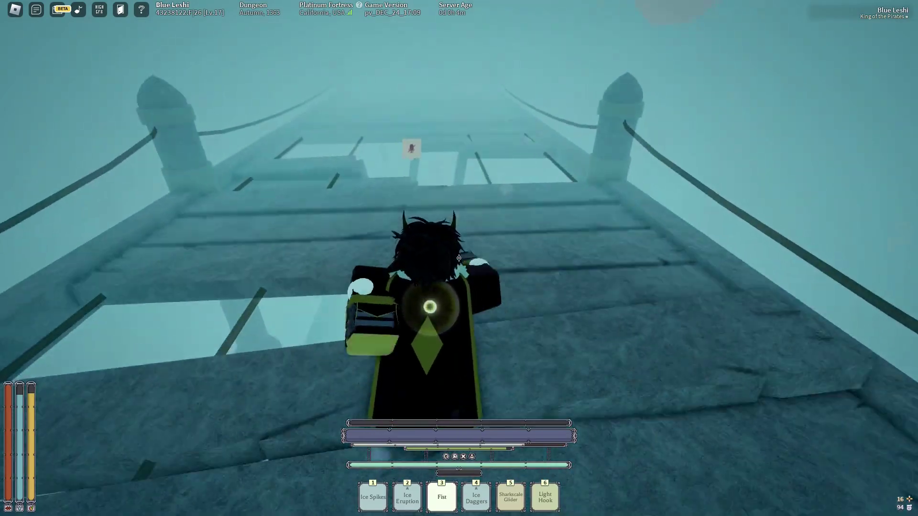
{"action": "key", "text": "w"}
{"action": "key", "text": "w"}
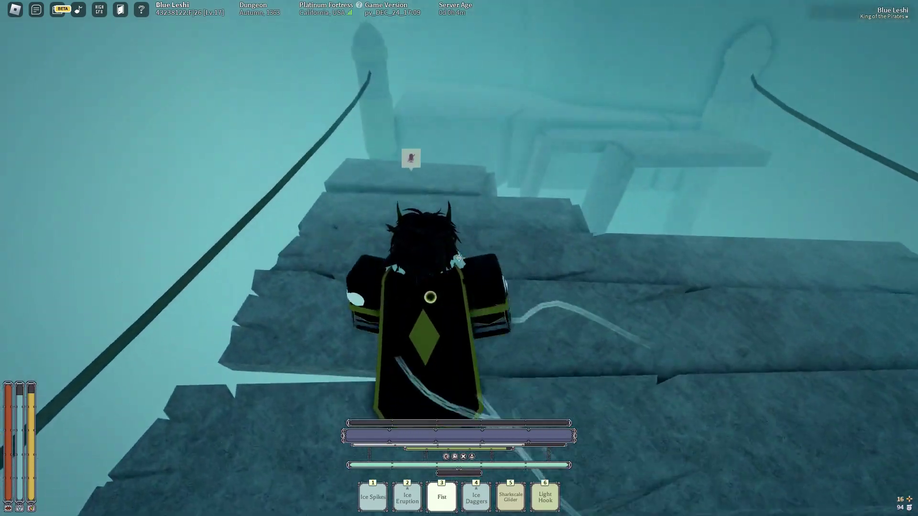
- Advance down the icy corridor, through the cave and up the icy slope
{"action": "key", "text": "w"}
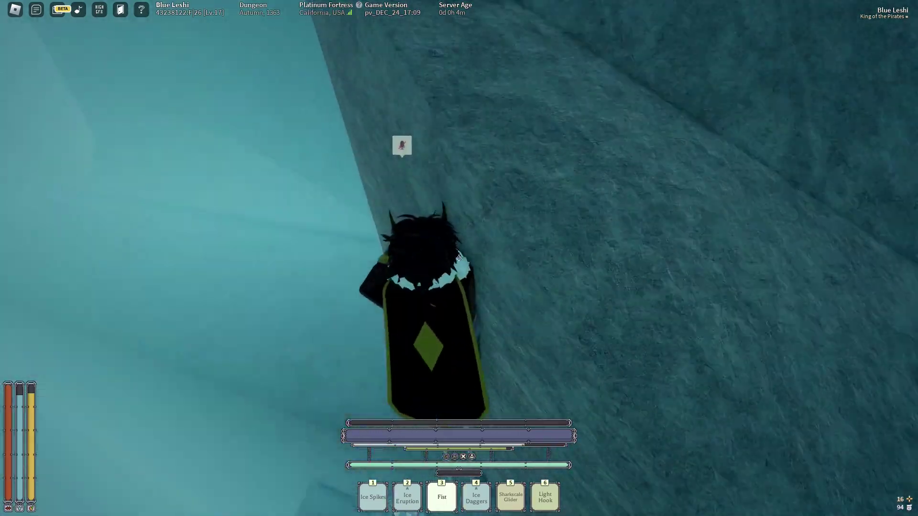
{"action": "key", "text": "w"}
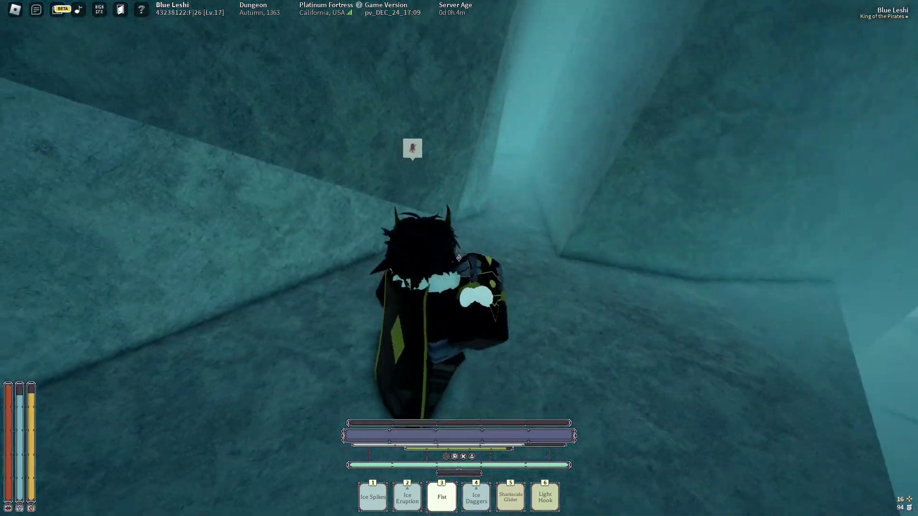
{"action": "key", "text": "w"}
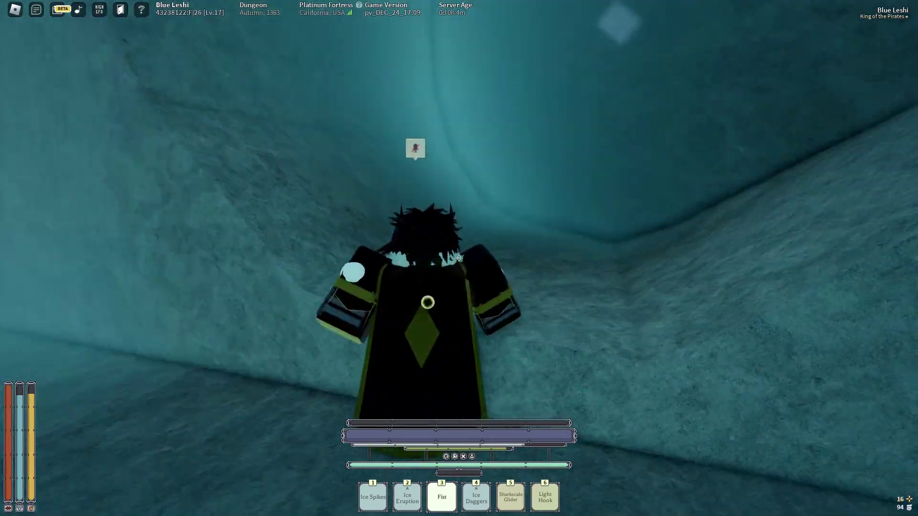
{"action": "key", "text": "w"}
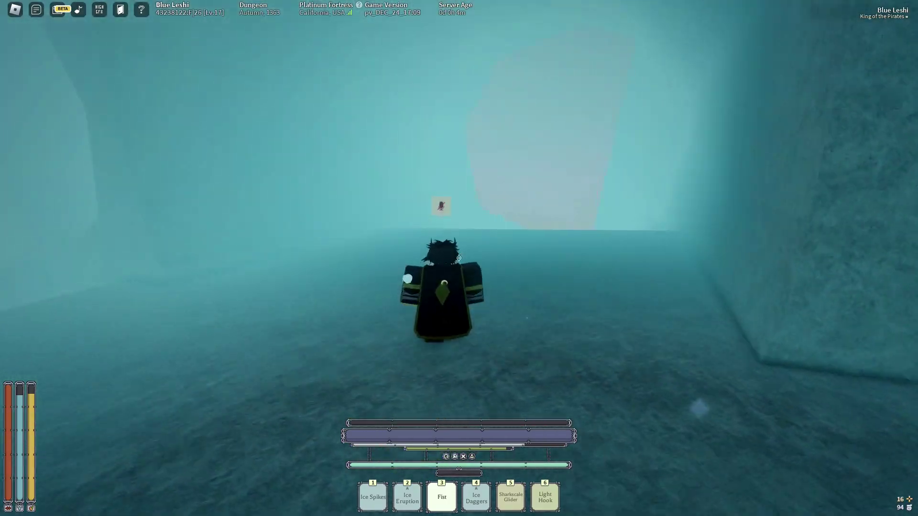
{"action": "key", "text": "w"}
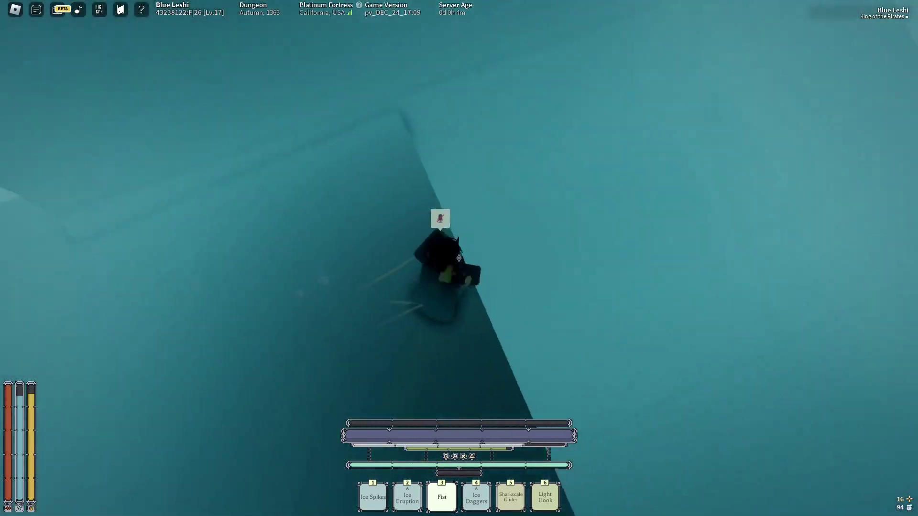
{"action": "key", "text": "w"}
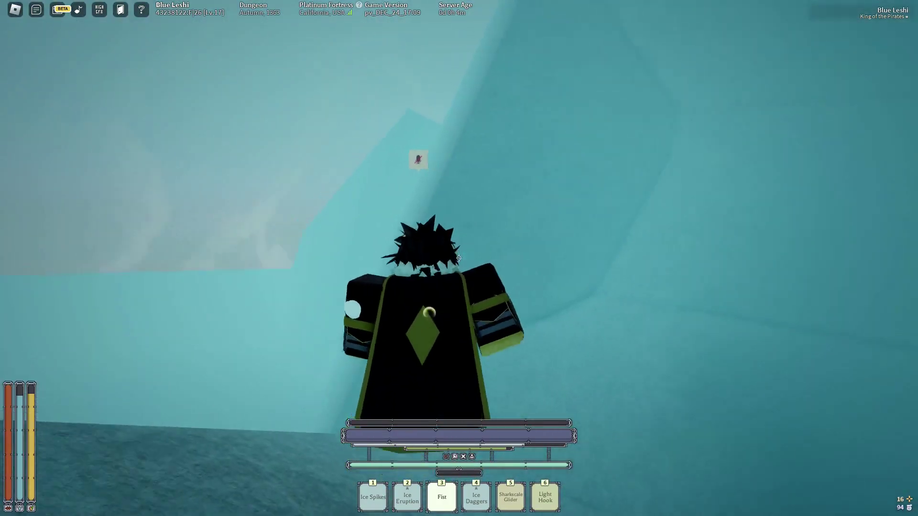
{"action": "key", "text": "w"}
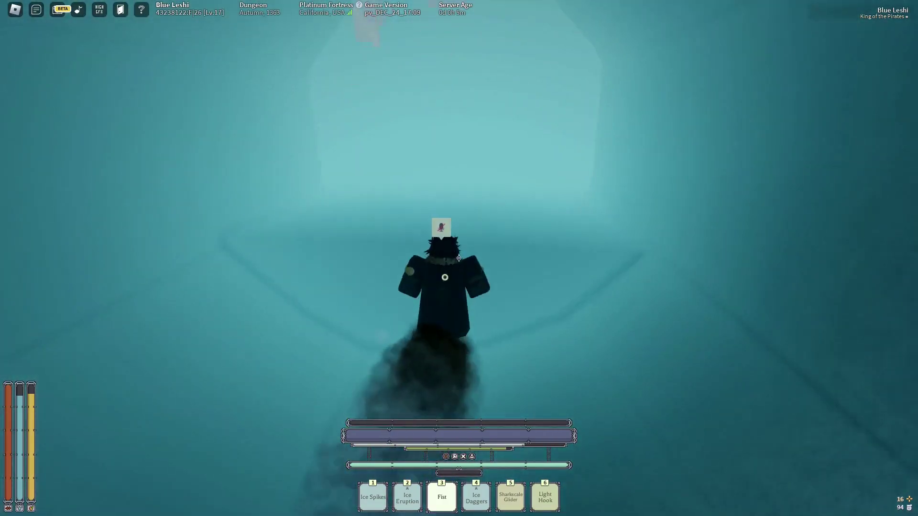
{"action": "key", "text": "w"}
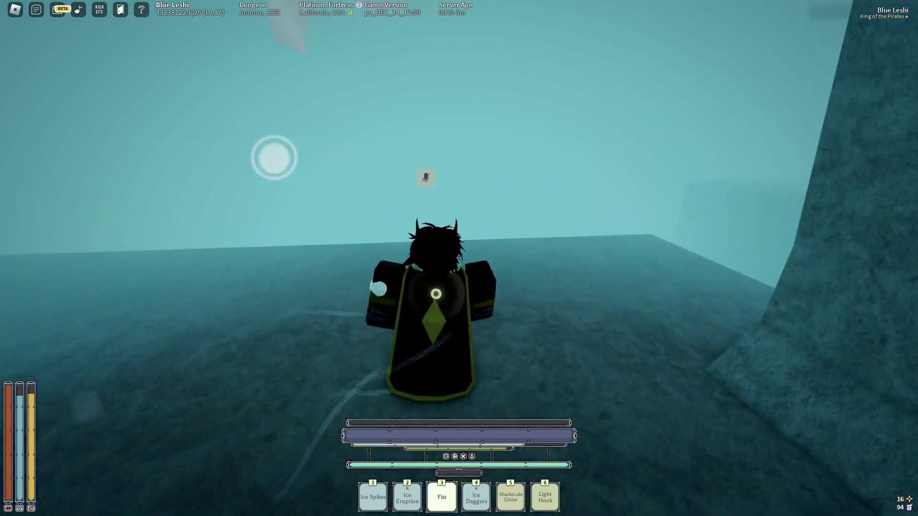
{"action": "key", "text": "w"}
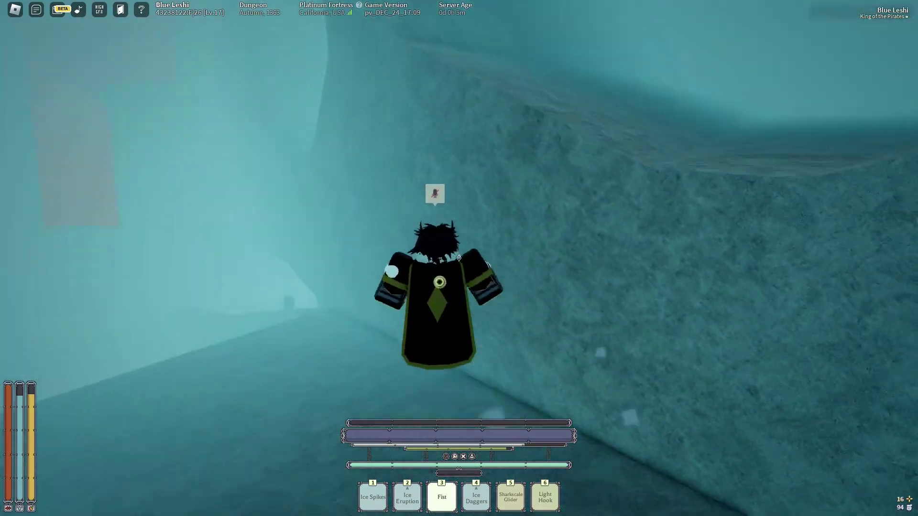
{"action": "key", "text": "w"}
{"action": "key", "text": "w"}
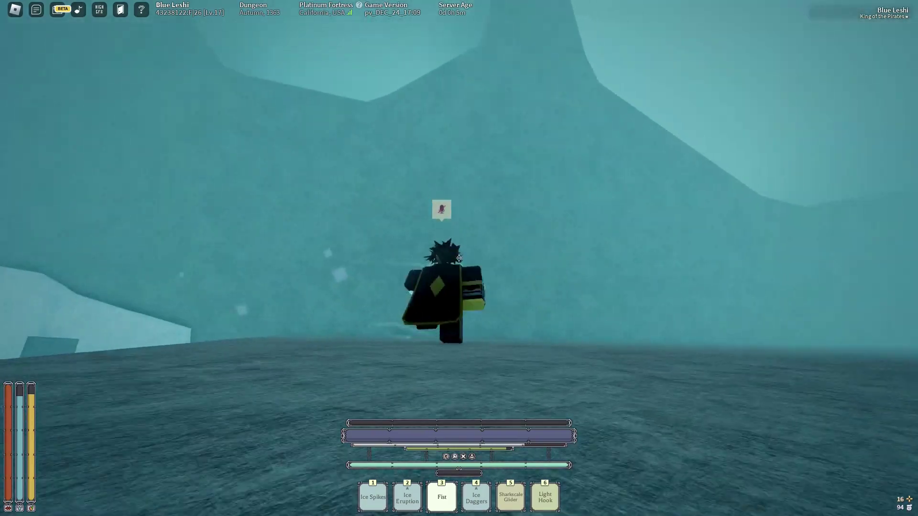
{"action": "key", "text": "w"}
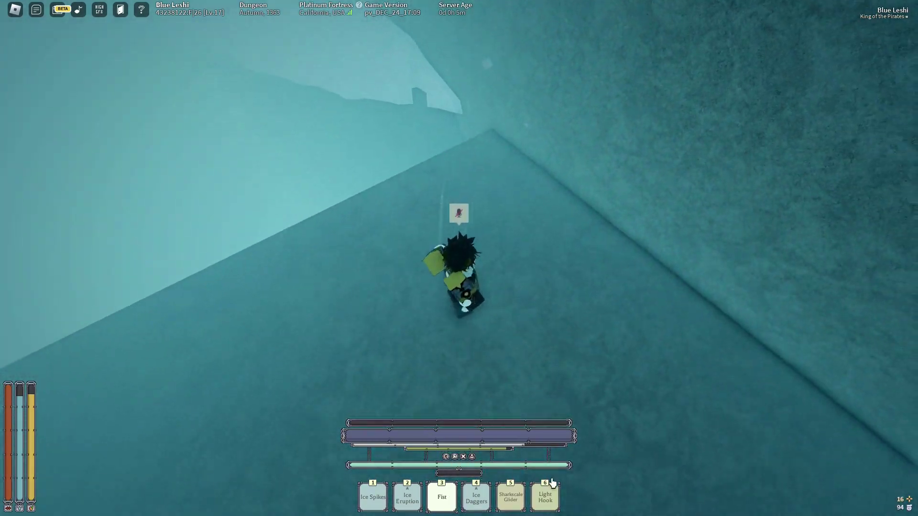
{"action": "key", "text": "w"}
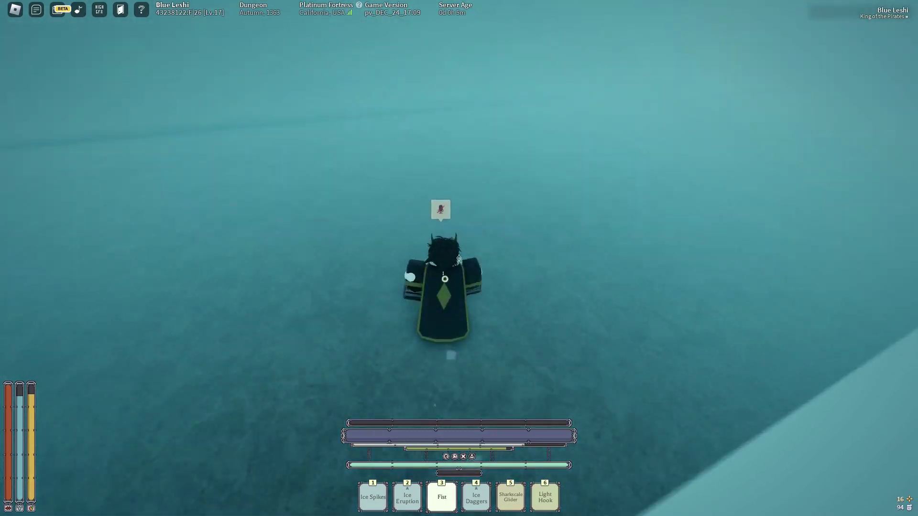
- Run across the icy floor toward the enemy, glancing at the inventory on the way
{"action": "left_click_drag", "start_coordinate": [460, 259], "coordinate": [465, 262]}
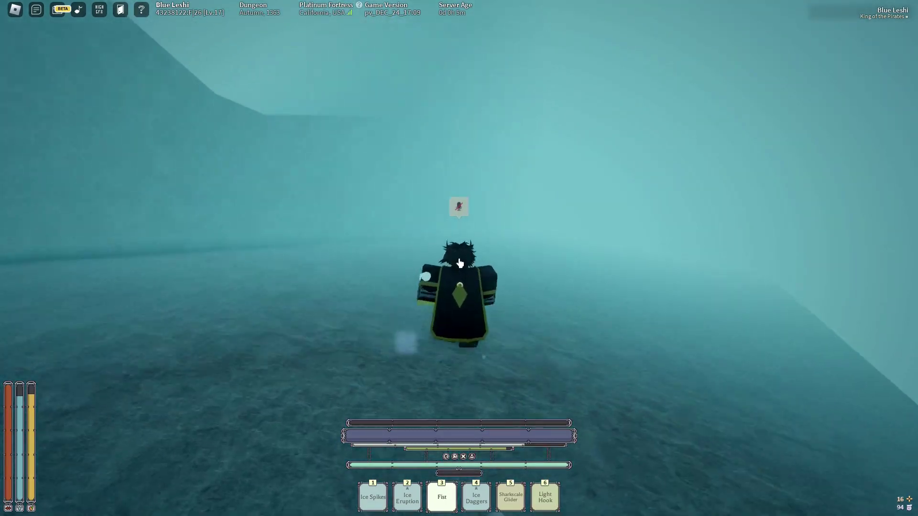
{"action": "key", "text": "w"}
{"action": "key", "text": "d"}
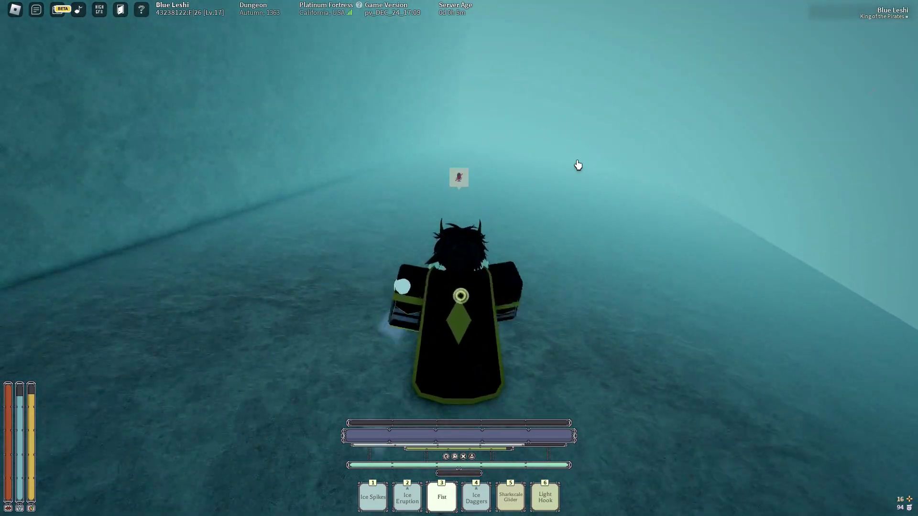
{"action": "key", "text": "grave"}
{"action": "key", "text": "grave"}
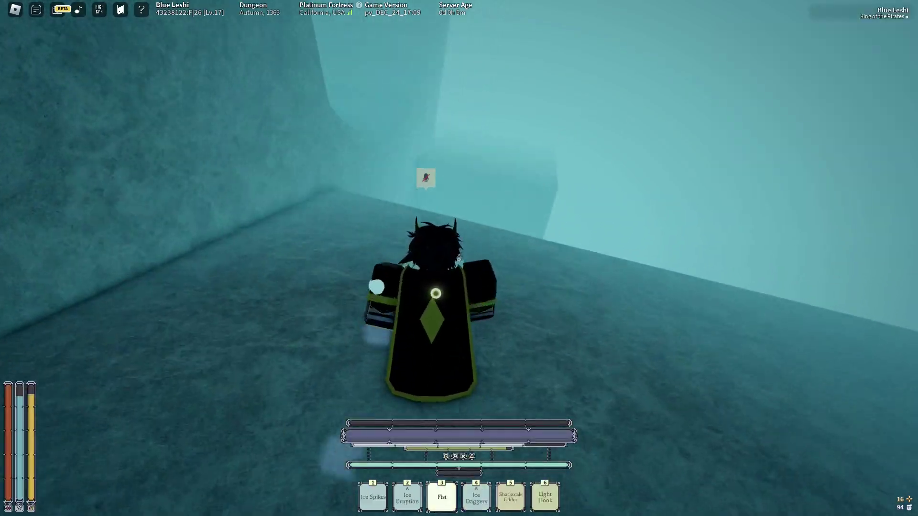
{"action": "key", "text": "w"}
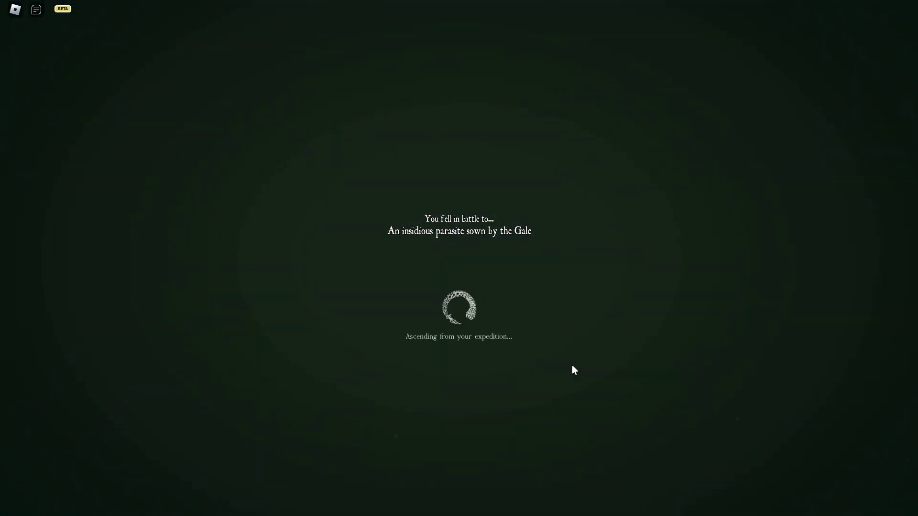
- Walk through the hall and doorway into the dark library, toggling the stats panel
{"action": "key", "text": "w"}
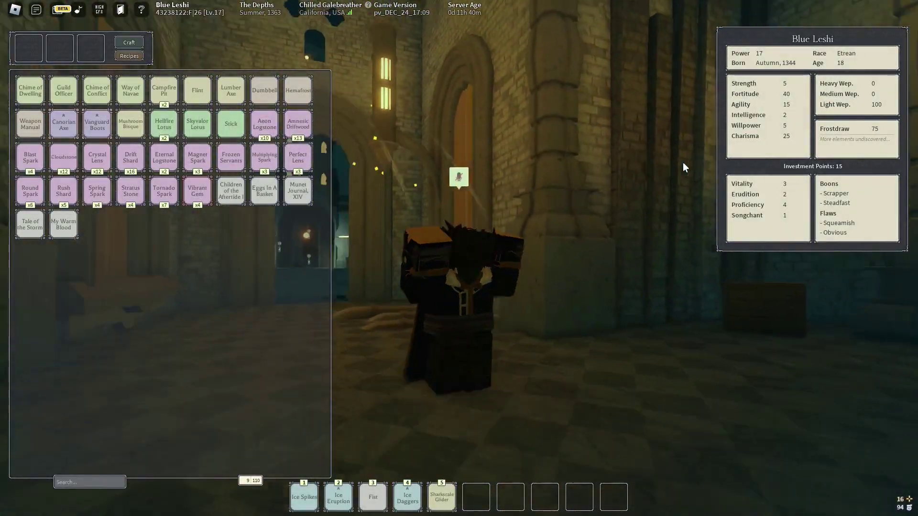
{"action": "key", "text": "w"}
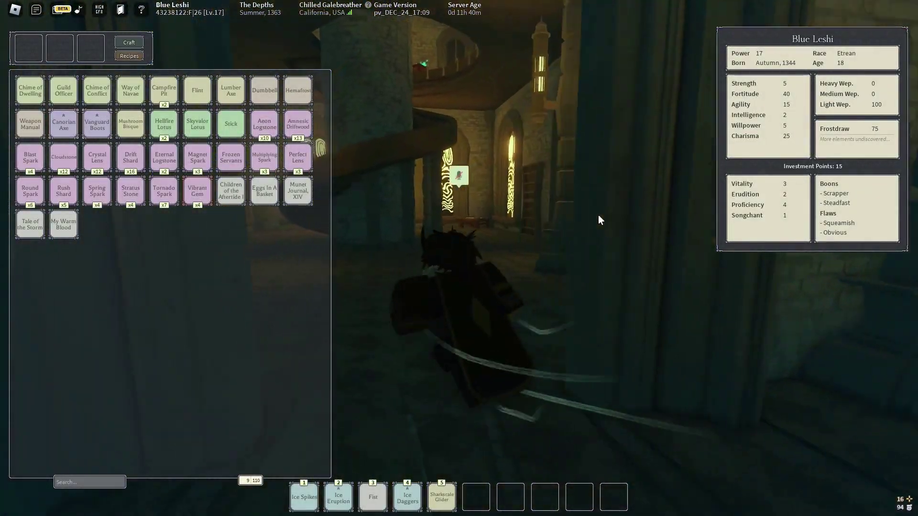
{"action": "key", "text": "grave"}
{"action": "key", "text": "w"}
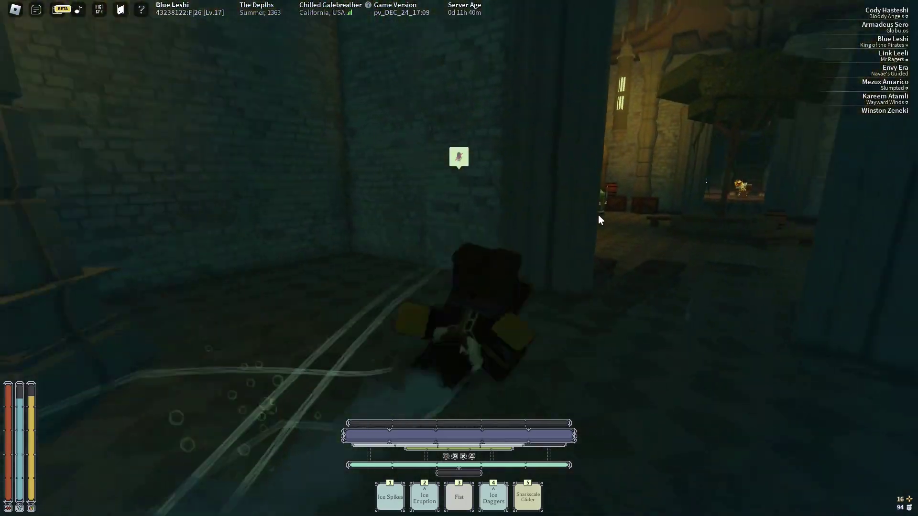
{"action": "key", "text": "grave"}
{"action": "key", "text": "w"}
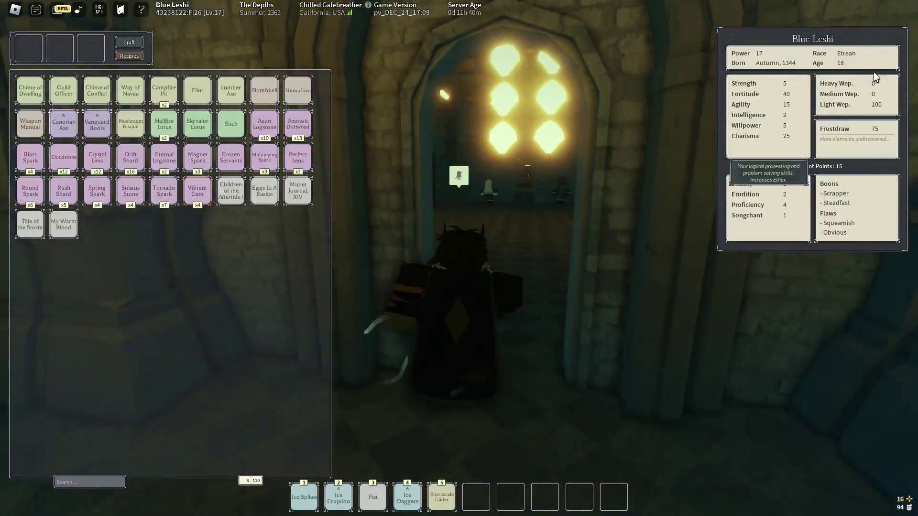
{"action": "key", "text": "grave"}
- Read the bookshelves to raise Intelligence and check the new value in the stats
{"action": "key", "text": "w"}
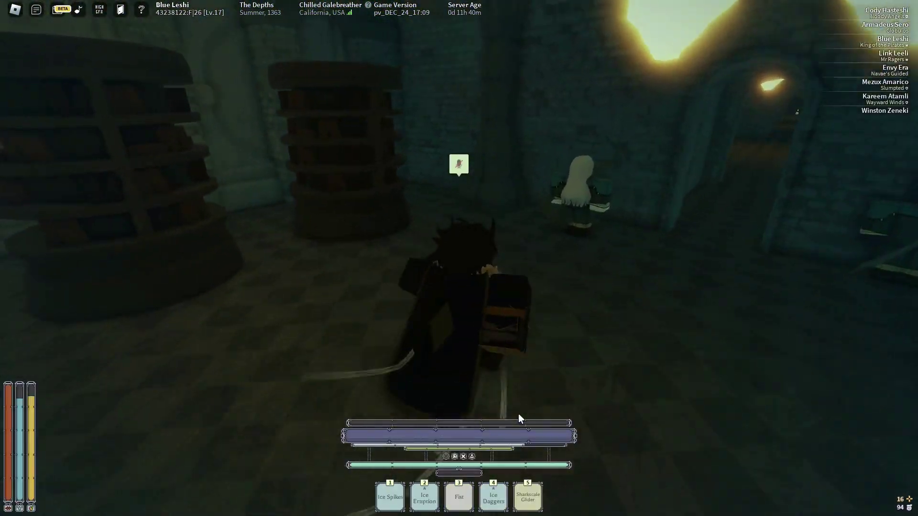
{"action": "key", "text": "w"}
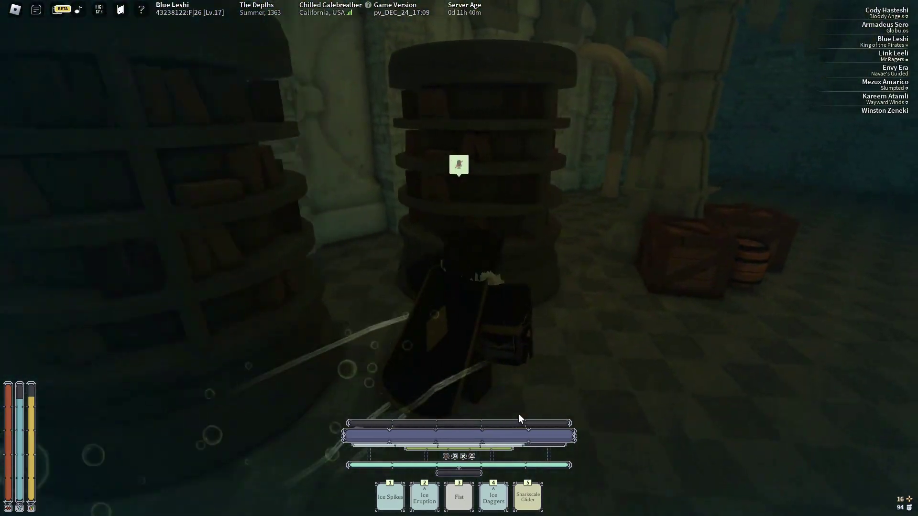
{"action": "key", "text": "grave"}
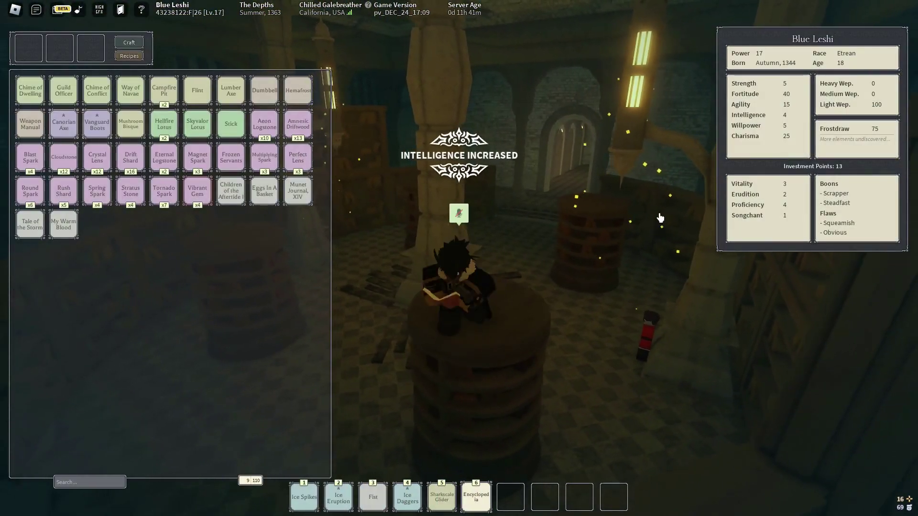
{"action": "key", "text": "grave"}
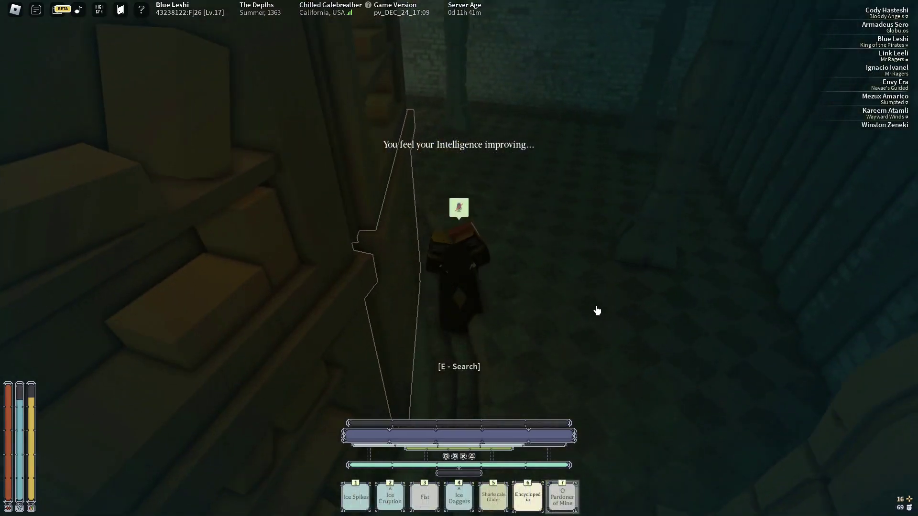
{"action": "key", "text": "grave"}
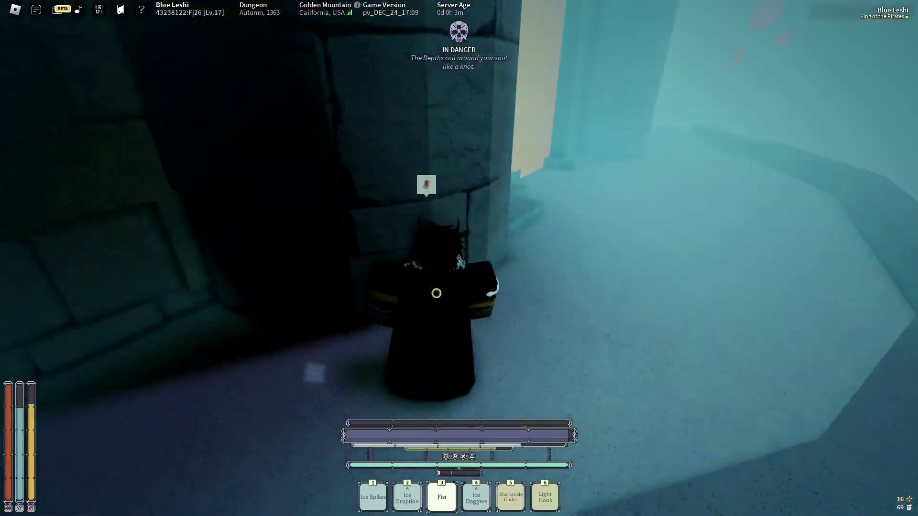
- Pass through Pilgrim's Respite and climb the ladder over the wall
{"action": "key", "text": "w"}
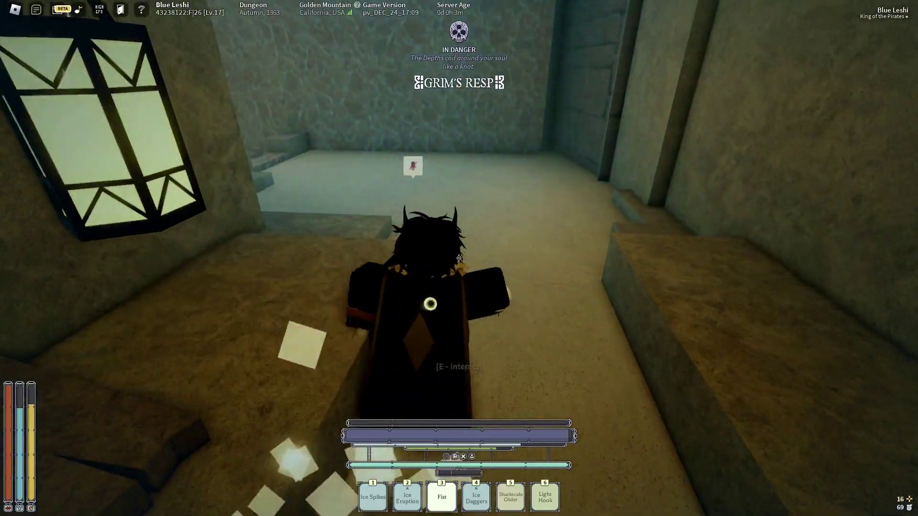
{"action": "key", "text": "w"}
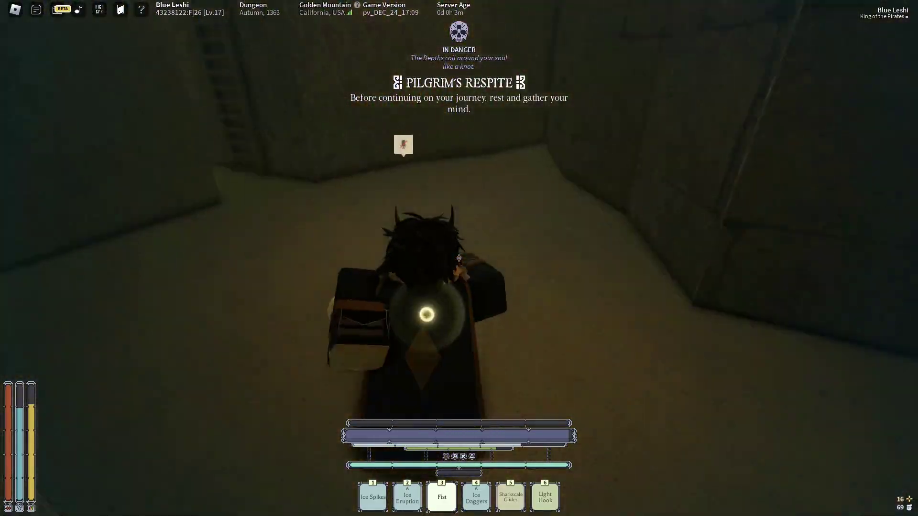
{"action": "key", "text": "w"}
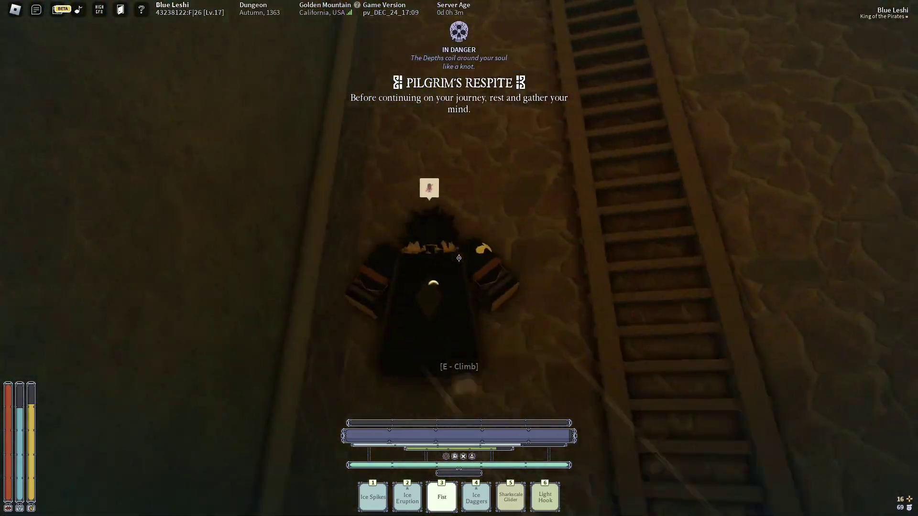
{"action": "key", "text": "w"}
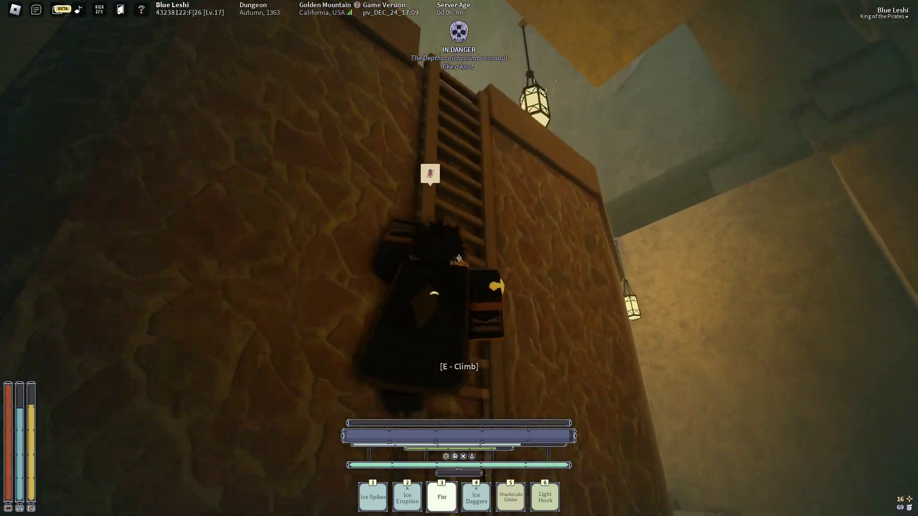
{"action": "key", "text": "w"}
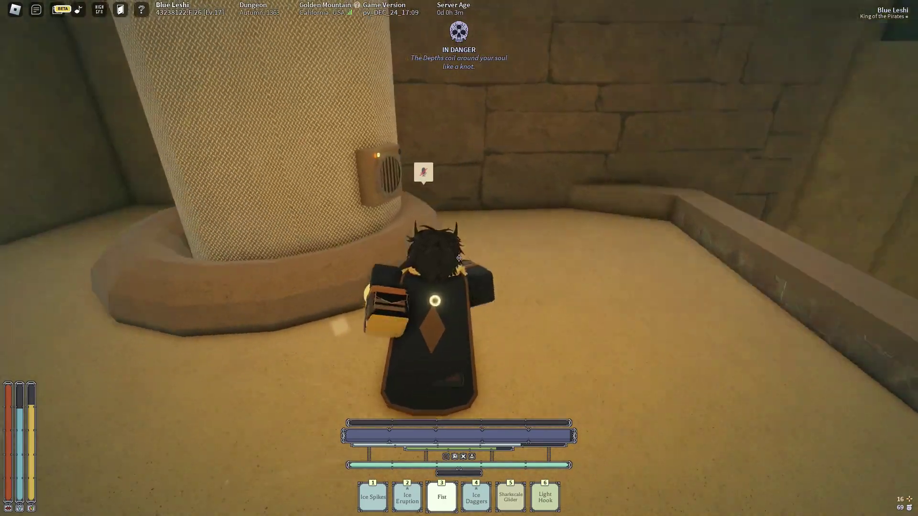
- Talk to the radio on the pillar, then drop down the shaft toward the enemies
{"action": "left_click", "coordinate": [603, 216]}
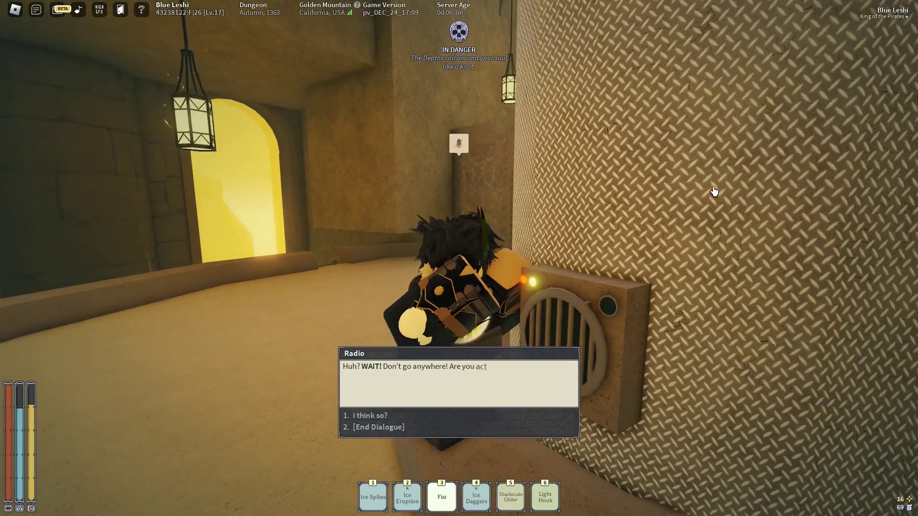
{"action": "key", "text": "w"}
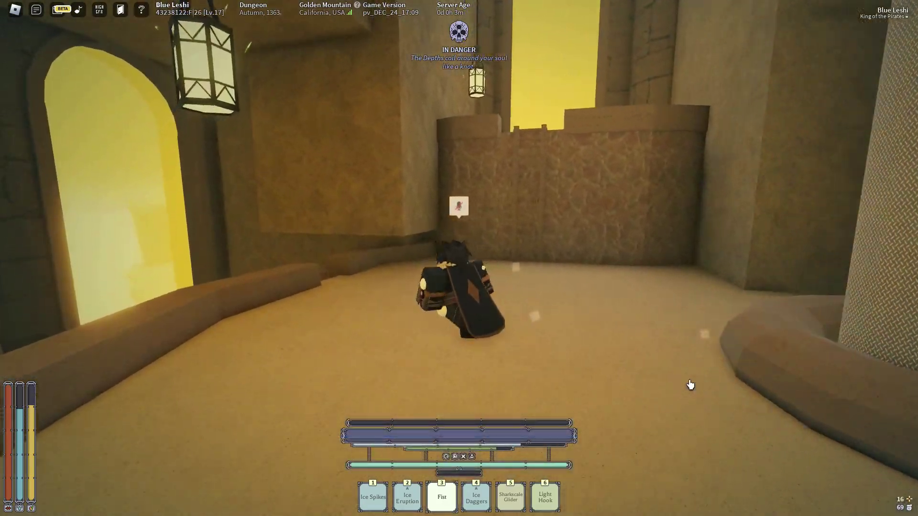
{"action": "key", "text": "w"}
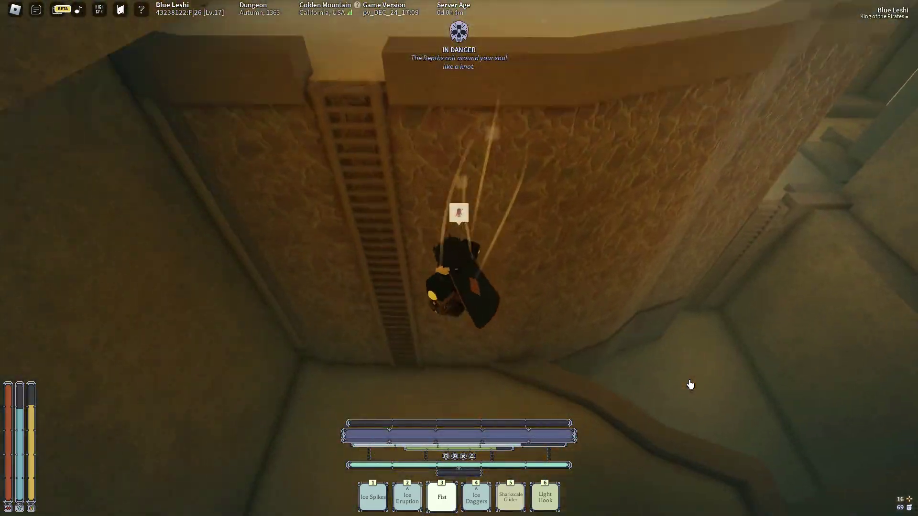
{"action": "key", "text": "w"}
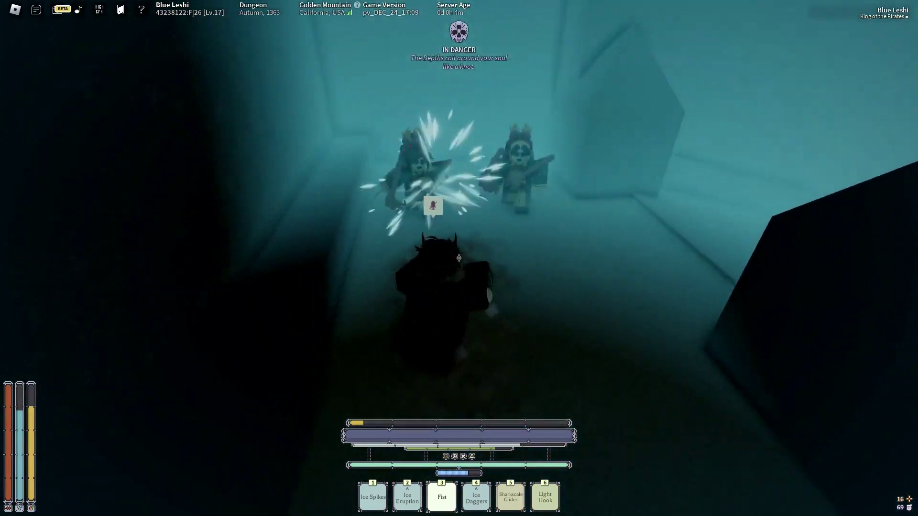
- Strike down the first enemy, execute it and lock the camera behind the character
{"action": "left_click", "coordinate": [459, 258]}
{"action": "left_click", "coordinate": [459, 258]}
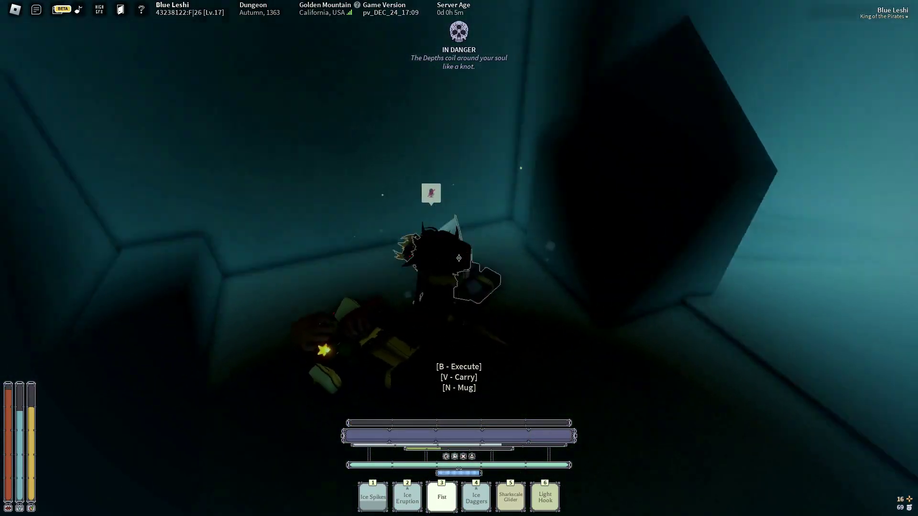
{"action": "key", "text": "b"}
{"action": "key", "text": "Tab"}
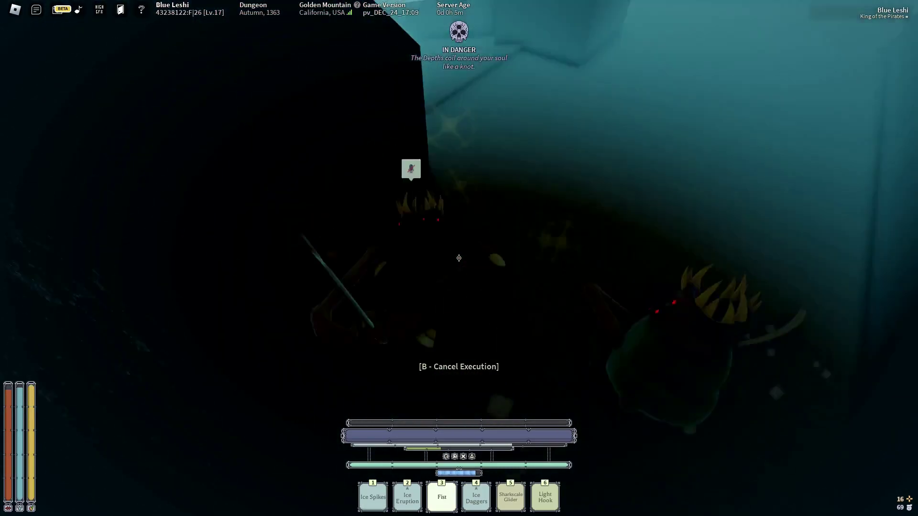
{"action": "key", "text": "Tab"}
{"action": "key", "text": "Tab"}
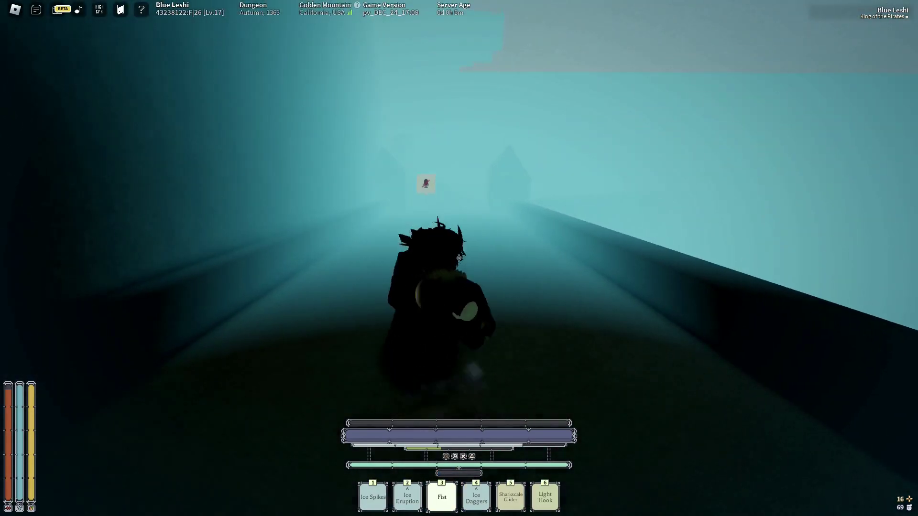
- Down the pale enemy with ice crystals and punches, then execute it
{"action": "key", "text": "w"}
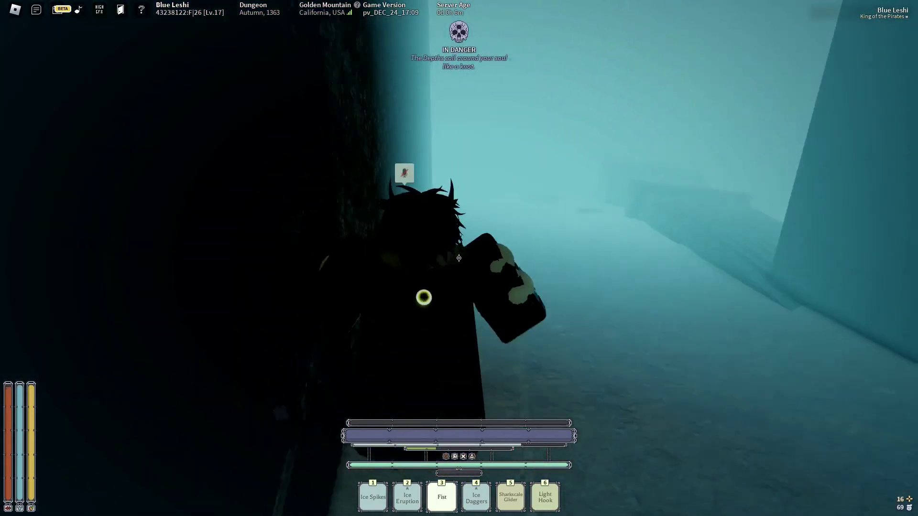
{"action": "key", "text": "w"}
{"action": "key", "text": "2"}
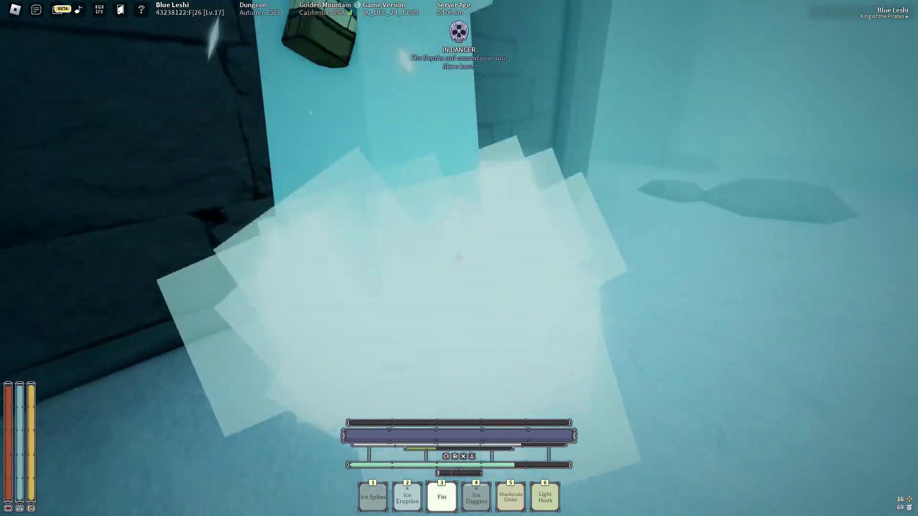
{"action": "key", "text": "w"}
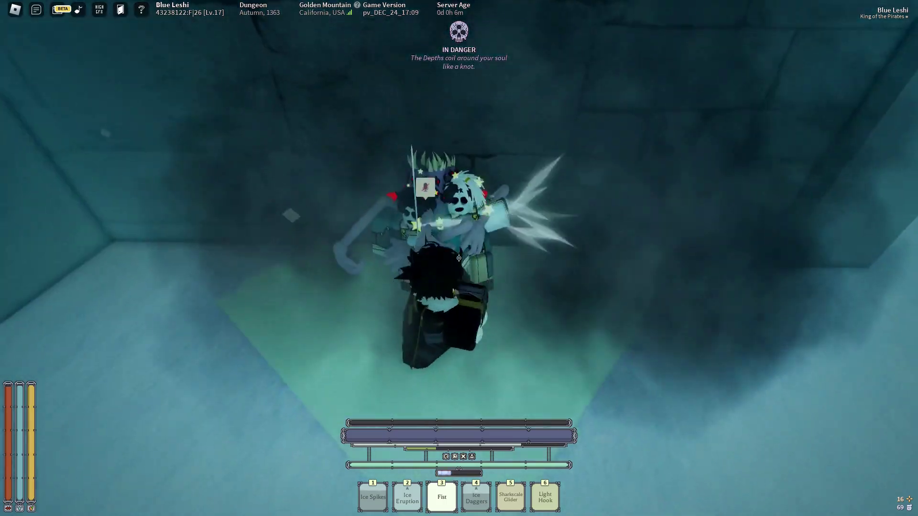
{"action": "left_click", "coordinate": [459, 257]}
{"action": "left_click", "coordinate": [459, 256]}
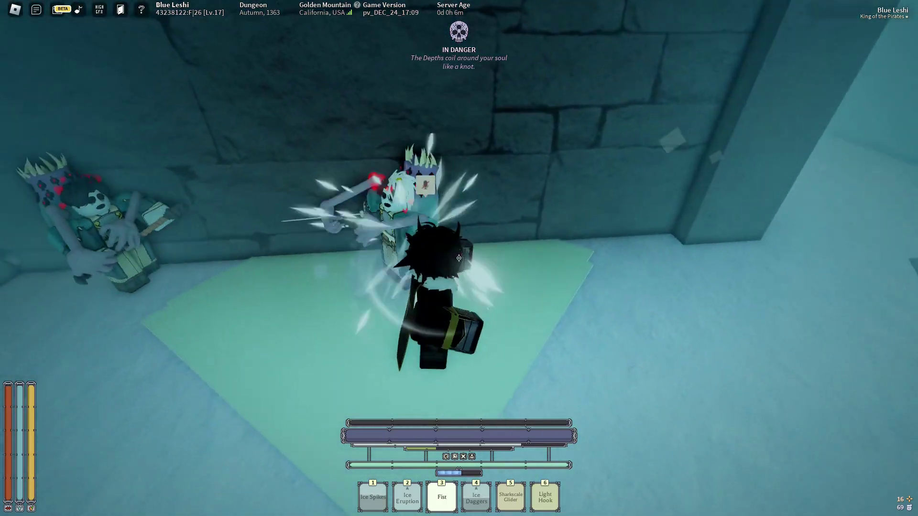
{"action": "left_click", "coordinate": [459, 258]}
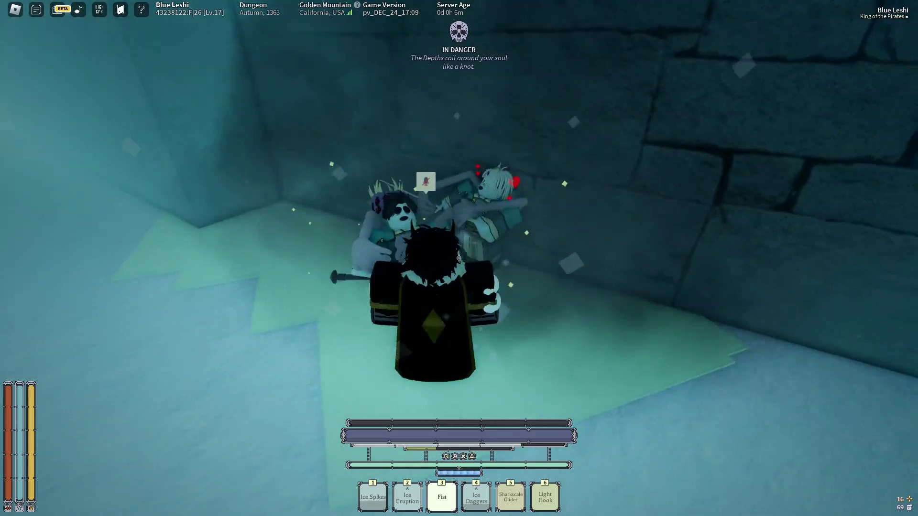
{"action": "left_click", "coordinate": [459, 256]}
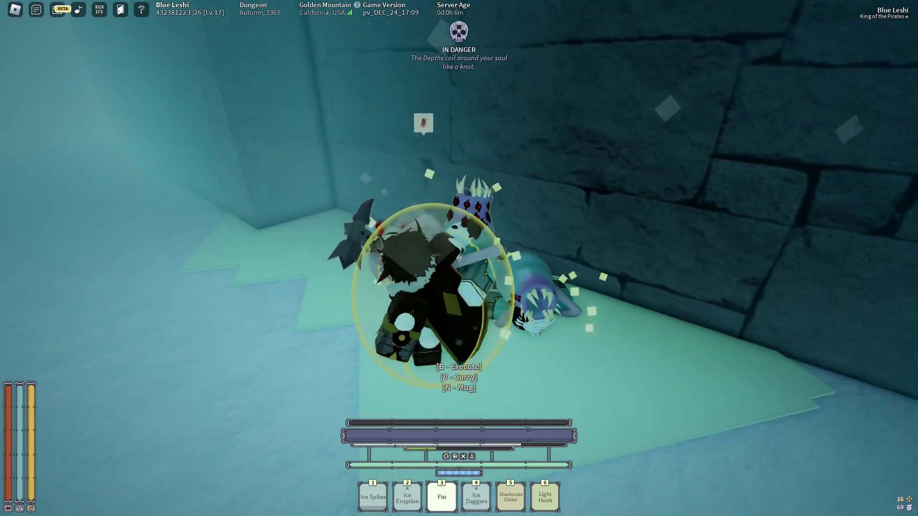
{"action": "key", "text": "b"}
{"action": "scroll", "coordinate": [632, 279], "scroll_direction": "down", "scroll_amount": 3}
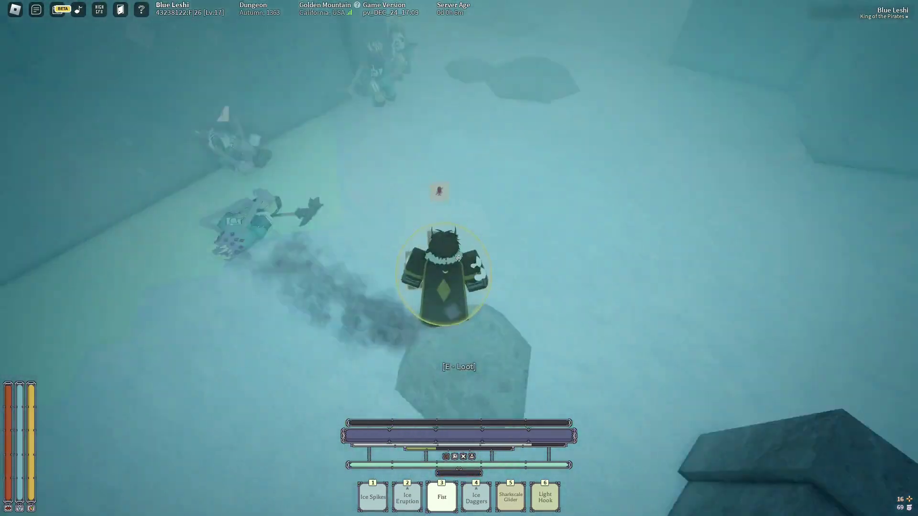
- Loot the Ministry Operative Cloak, Celtor Commander Plate and Hive Scourge Cuirass from the chest
{"action": "left_click", "coordinate": [460, 257]}
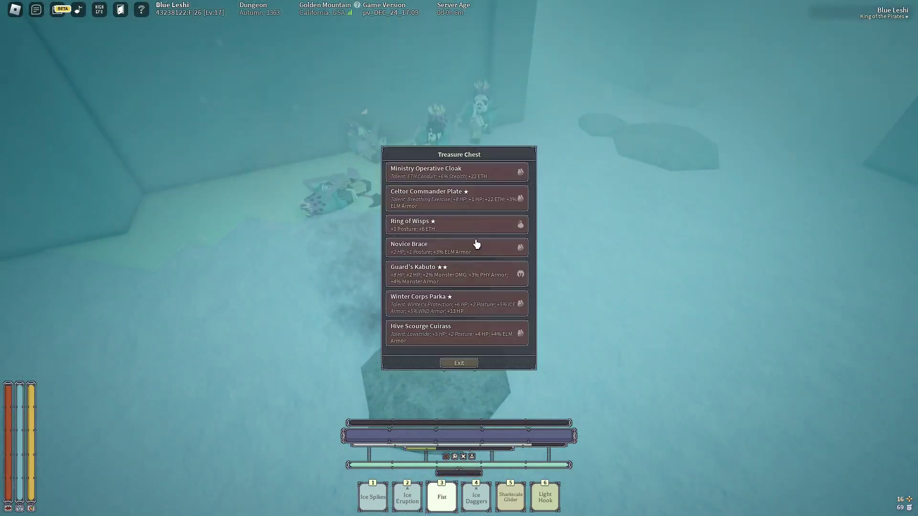
{"action": "left_click", "coordinate": [503, 173]}
{"action": "left_click", "coordinate": [479, 202]}
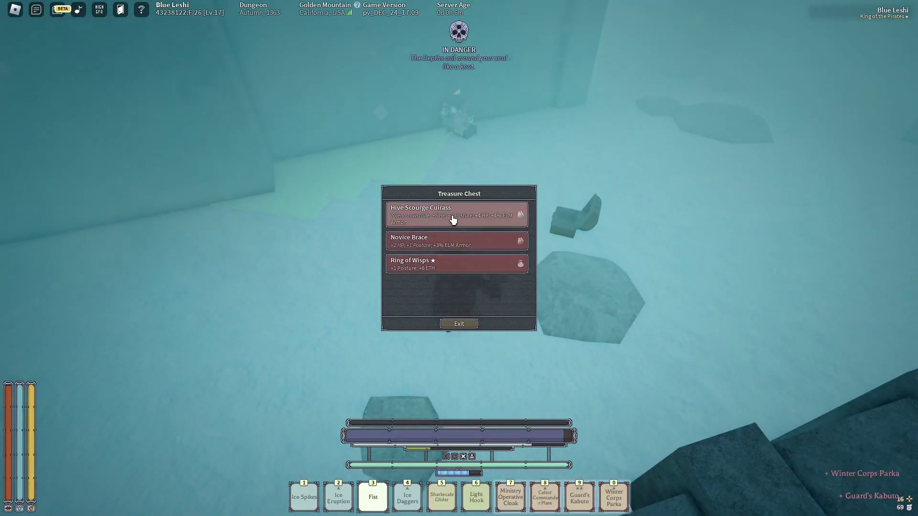
{"action": "left_click", "coordinate": [453, 219]}
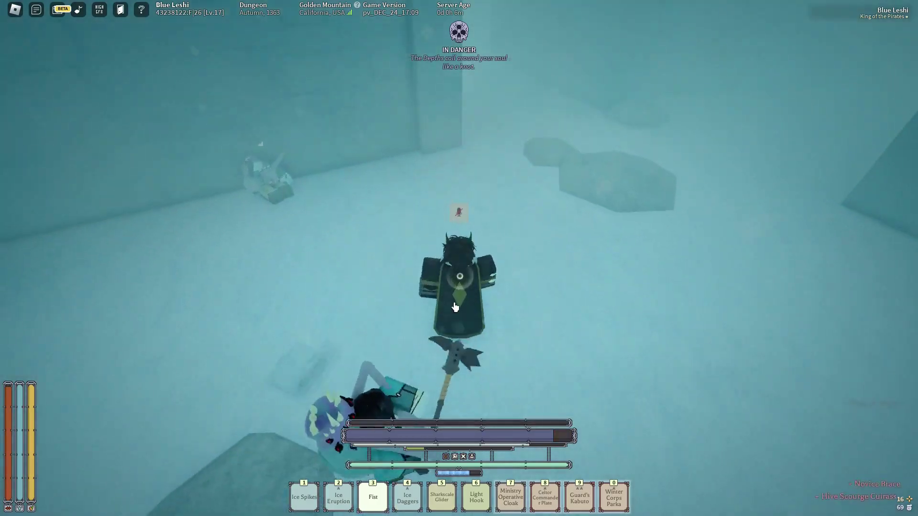
- Walk off through the dungeon and use the Celtor Commander Plate from the hotbar
{"action": "key", "text": "w"}
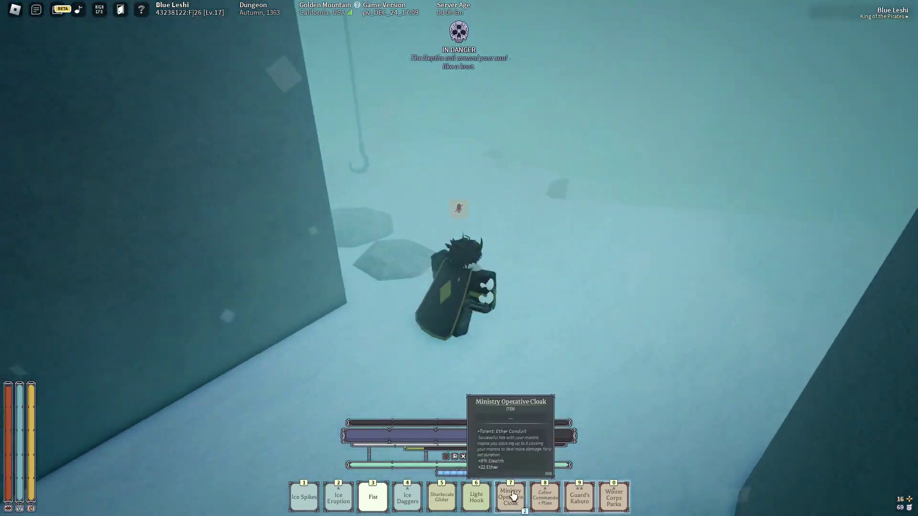
{"action": "key", "text": "w"}
{"action": "left_click", "coordinate": [546, 495]}
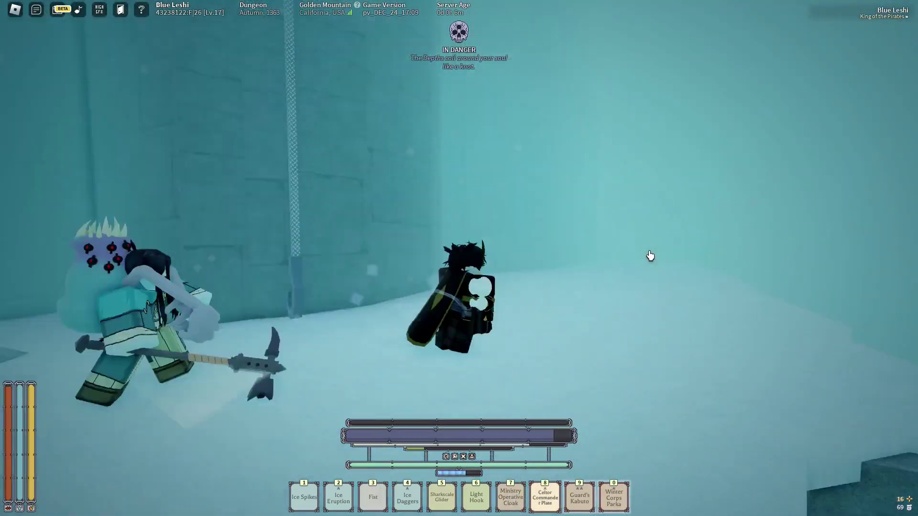
- Close on the enemy with bare fists and fight it until it is knocked down
{"action": "key", "text": "w"}
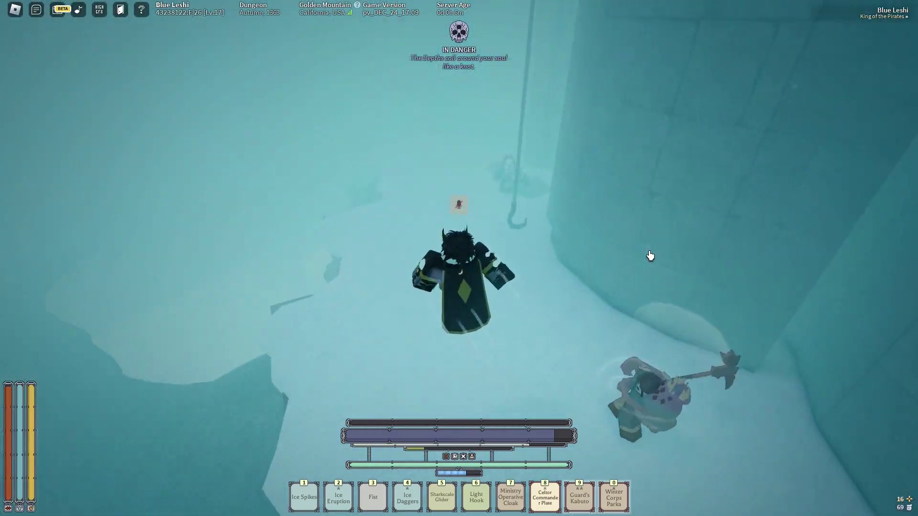
{"action": "key", "text": "3"}
{"action": "key", "text": "e"}
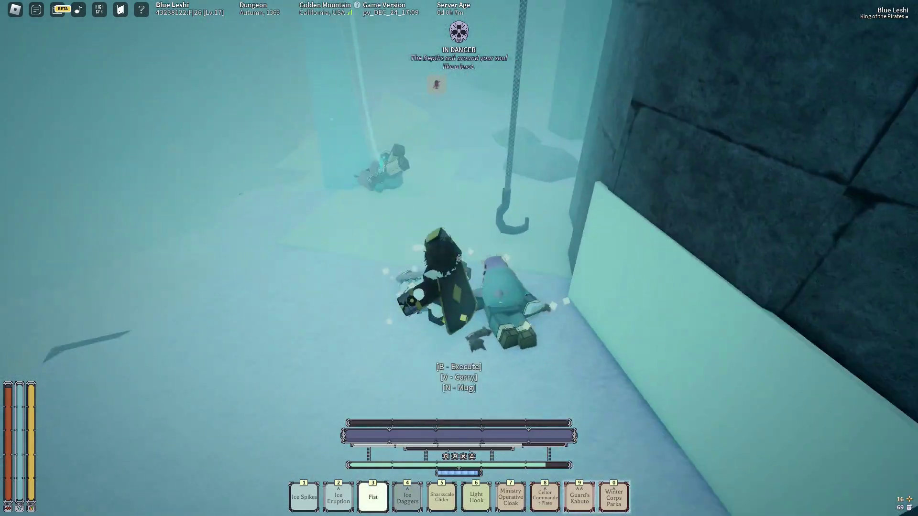
- Execute the downed enemy and rearrange the Winter Corps Parka in the inventory
{"action": "key", "text": "b"}
{"action": "key", "text": "grave"}
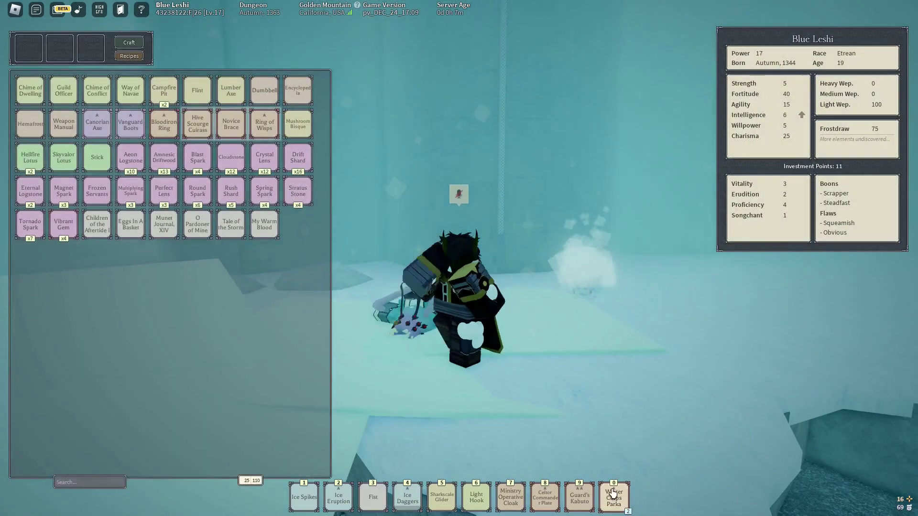
{"action": "scroll", "coordinate": [622, 280], "scroll_direction": "up", "scroll_amount": 3}
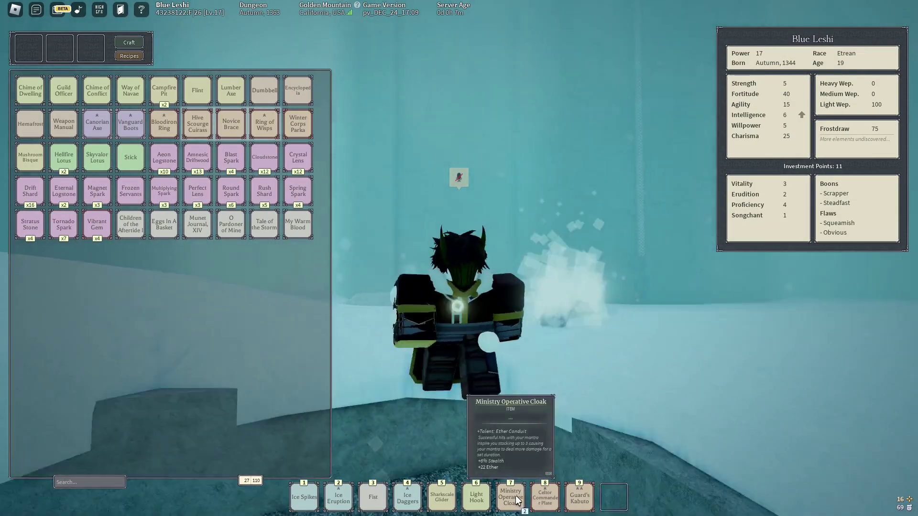
{"action": "key", "text": "grave"}
{"action": "key", "text": "grave"}
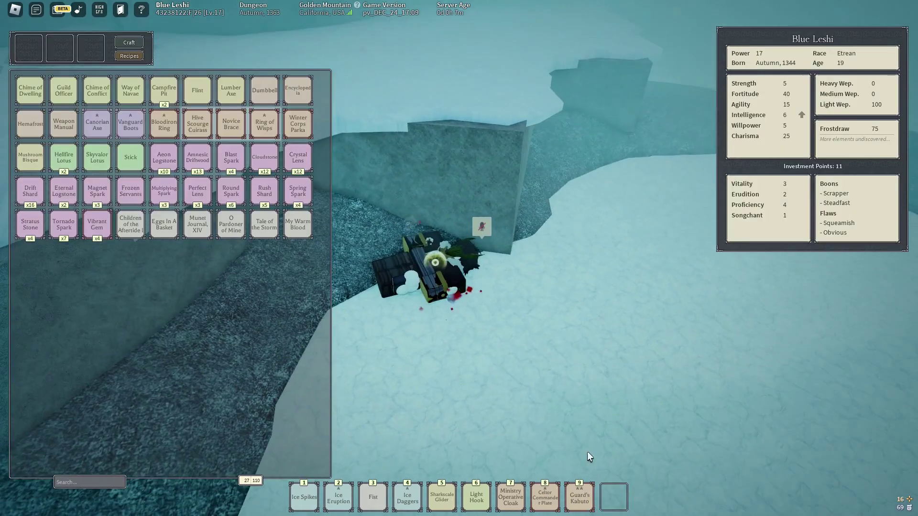
{"action": "key", "text": "grave"}
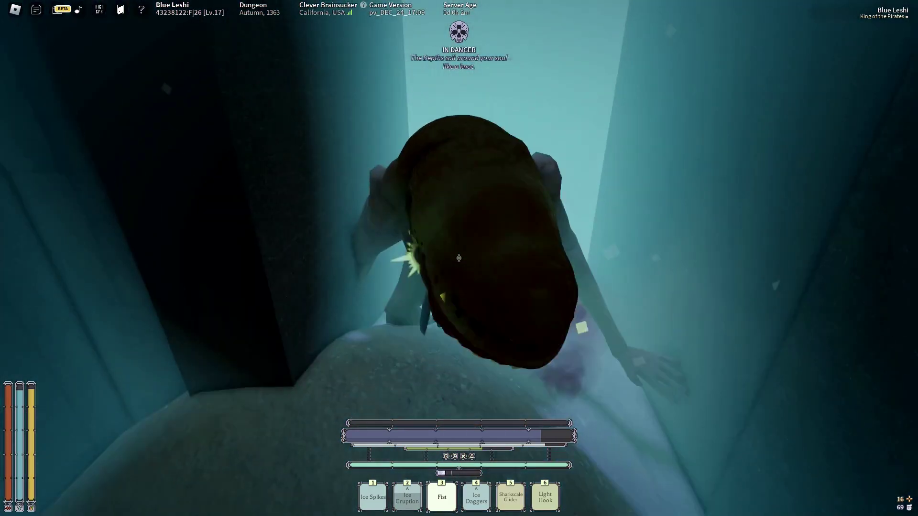
- Ready Ice Spikes, flee the giant creature and drop off the ledge into the dark cavern
{"action": "key", "text": "1"}
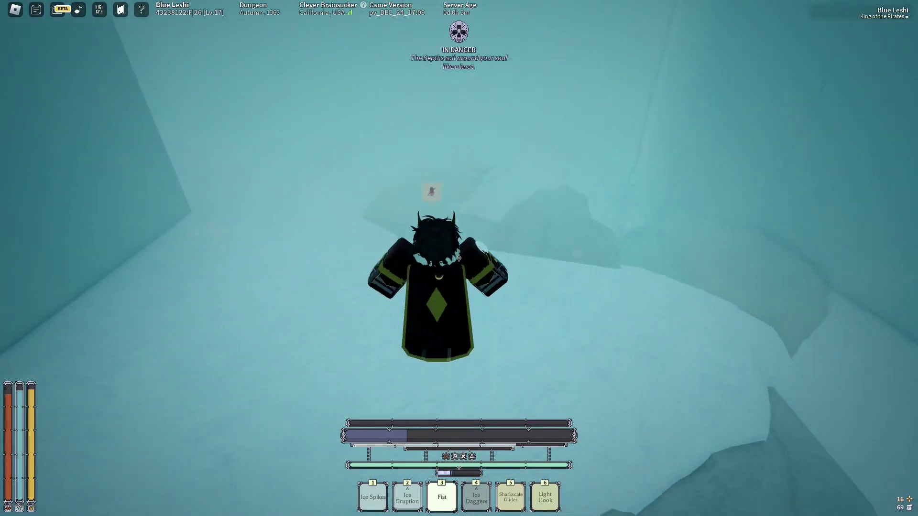
{"action": "key", "text": "w"}
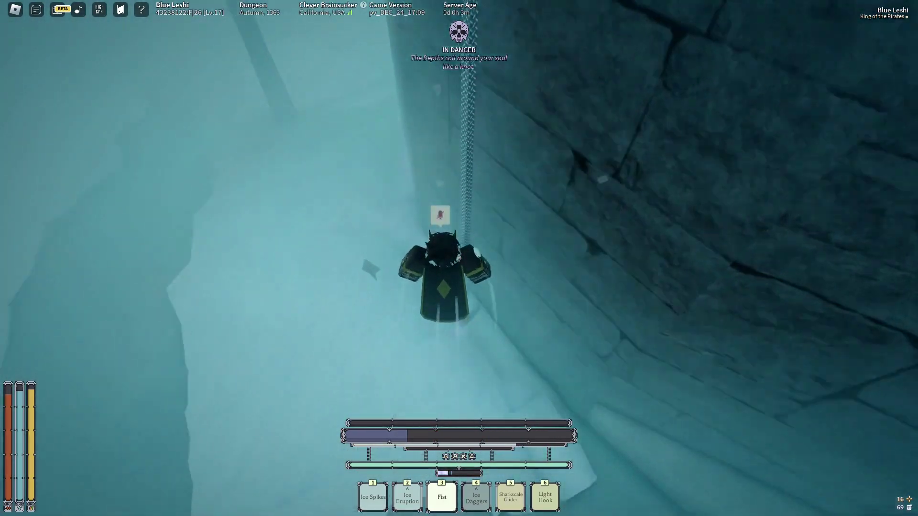
{"action": "key", "text": "w"}
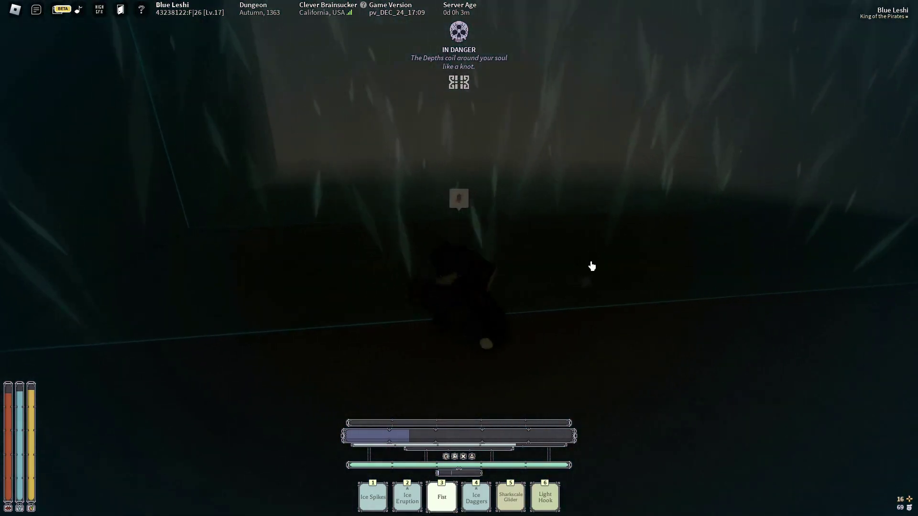
- Walk out of the dark cavern through Firfire Caverns into the Ethironal Shrine Sanctuary
{"action": "key", "text": "w"}
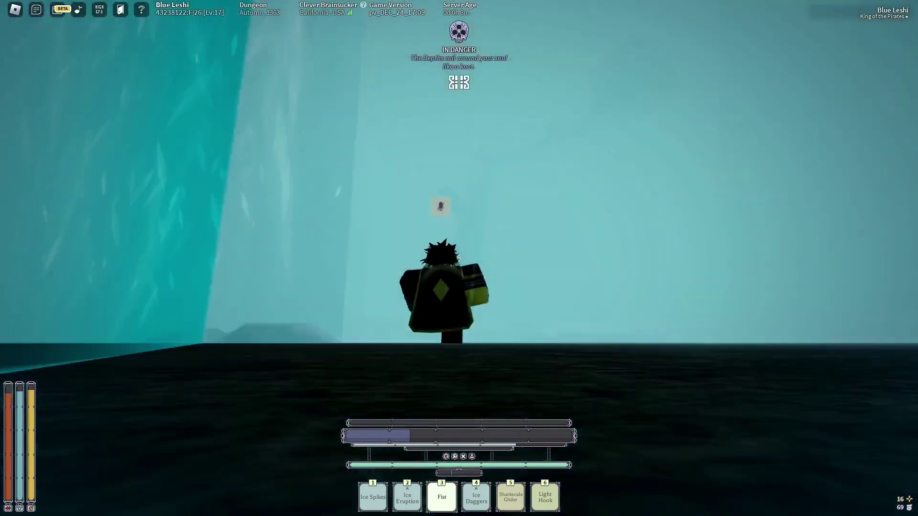
{"action": "key", "text": "w"}
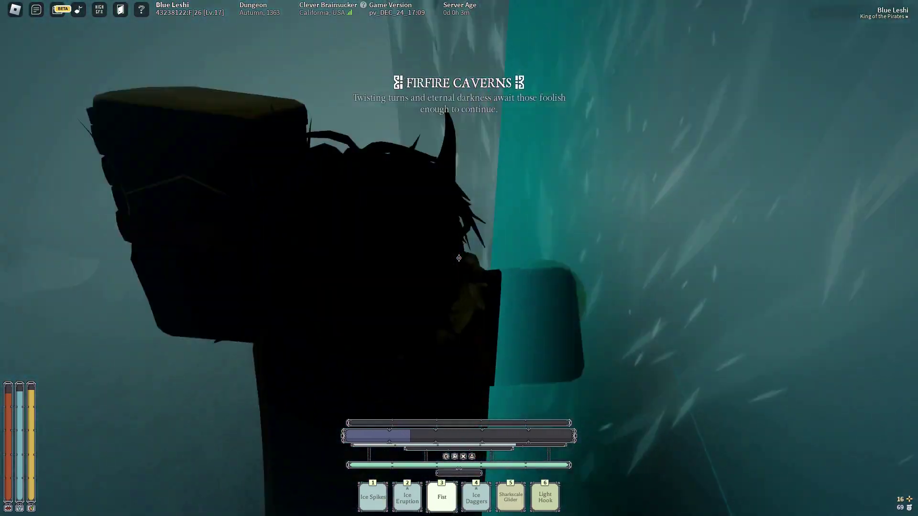
{"action": "key", "text": "w"}
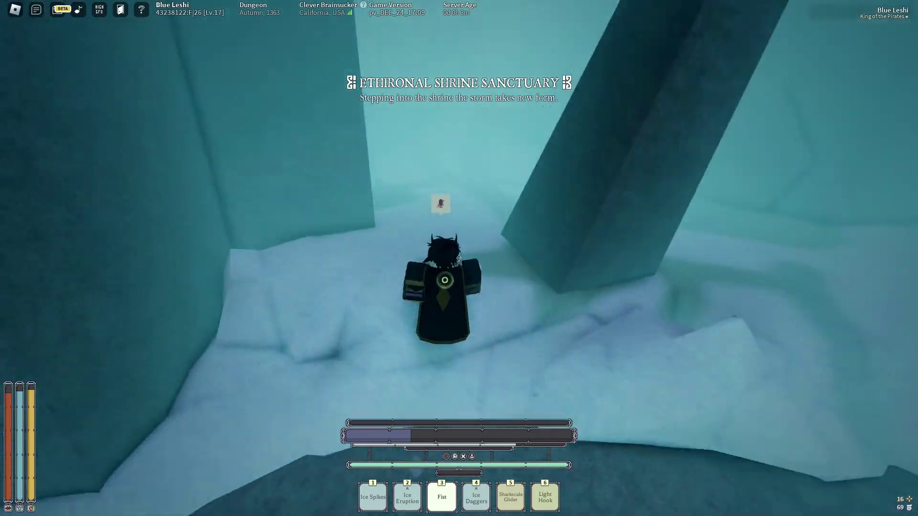
{"action": "key", "text": "w"}
- Cycle Ice Spikes, bare fists and Light Hook, then attack the shrine's enemies
{"action": "key", "text": "1"}
{"action": "key", "text": "3"}
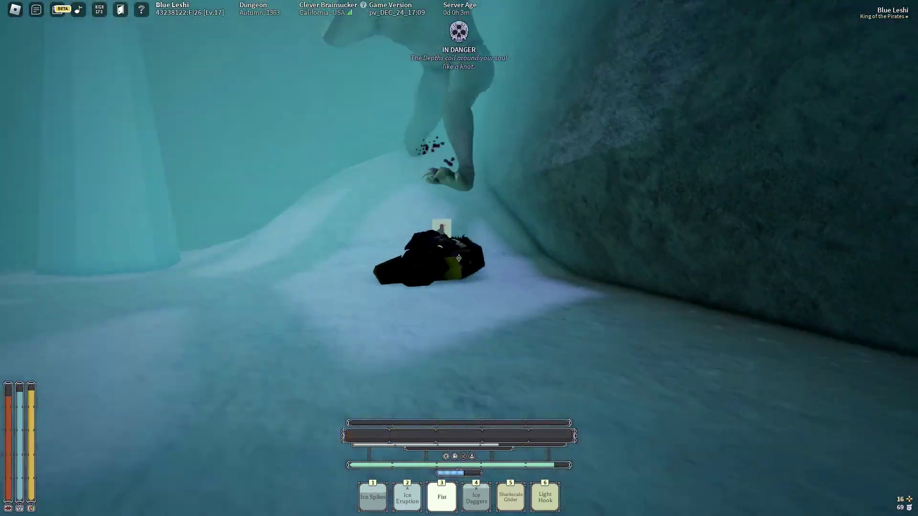
{"action": "key", "text": "6"}
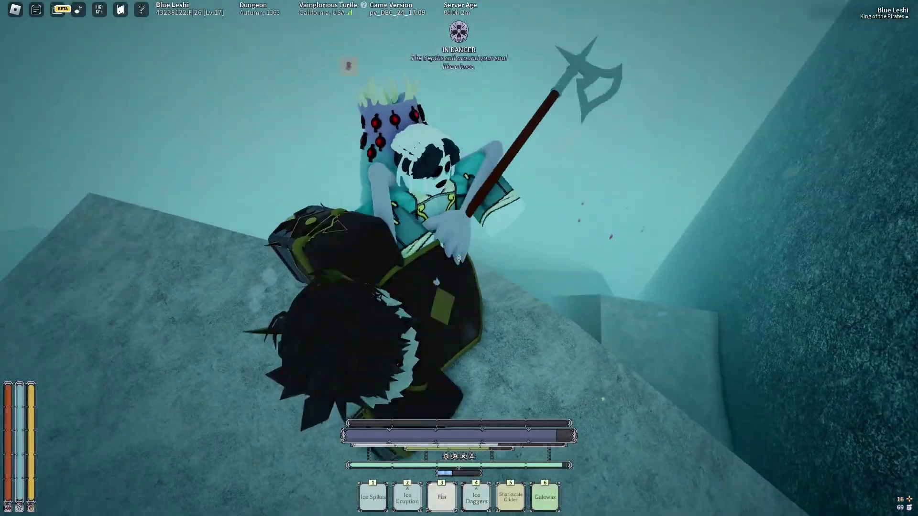
{"action": "left_click", "coordinate": [459, 259]}
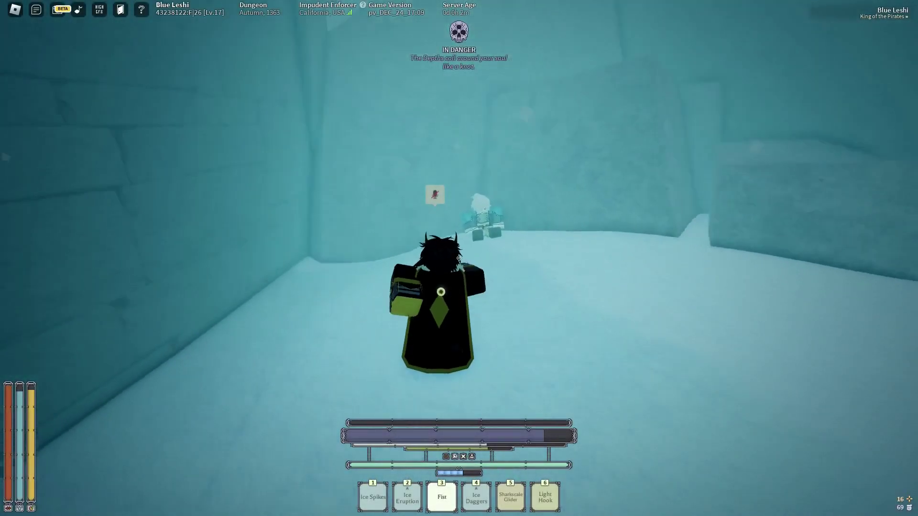
- Ask Vtreshi what the Ignition Union has to do with this, then end the dialogue
{"action": "left_click", "coordinate": [458, 258]}
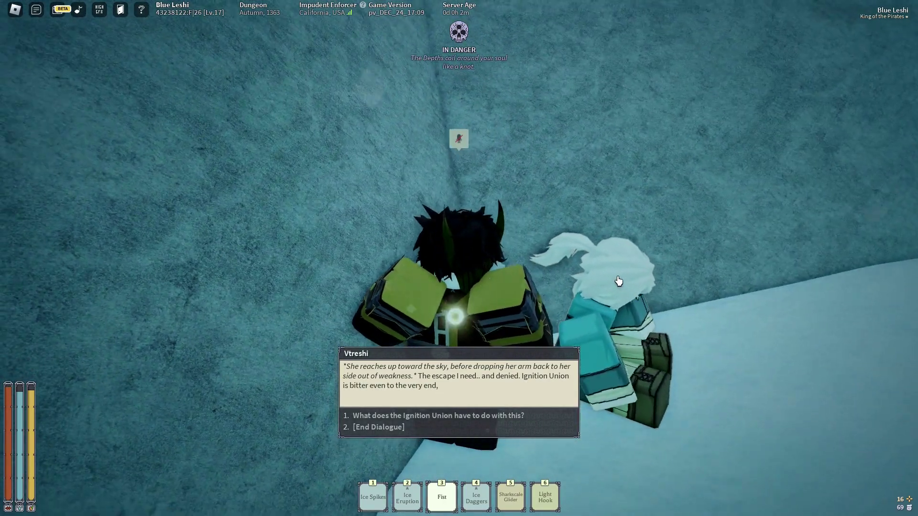
{"action": "key", "text": "1"}
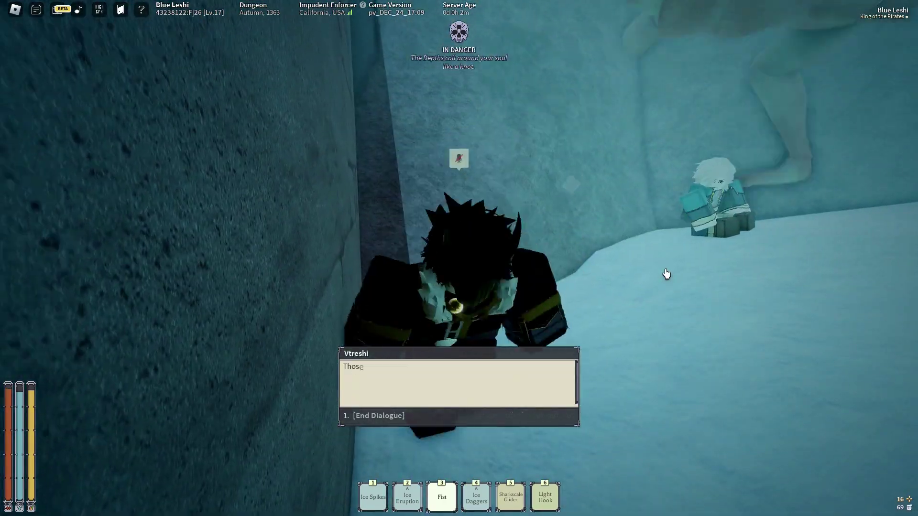
{"action": "key", "text": "1"}
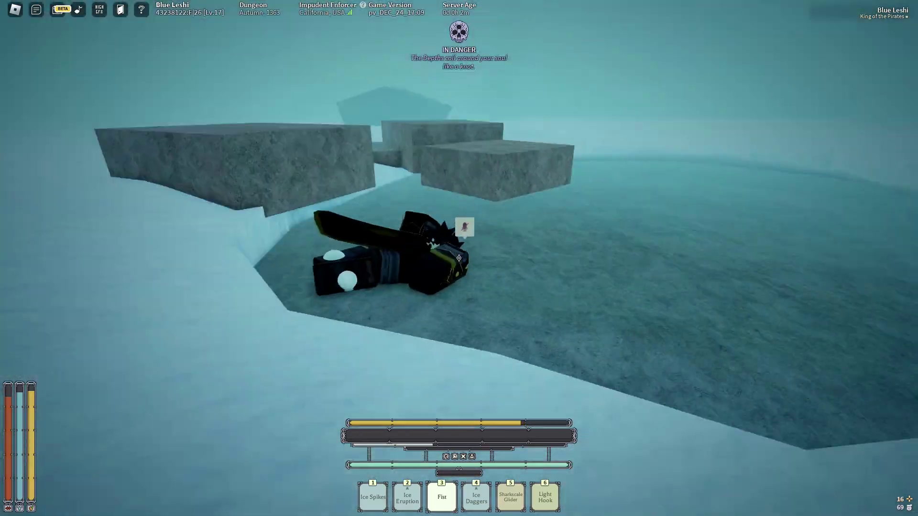
- Check the inventory and character stats panels twice, then close them
{"action": "key", "text": "grave"}
{"action": "key", "text": "grave"}
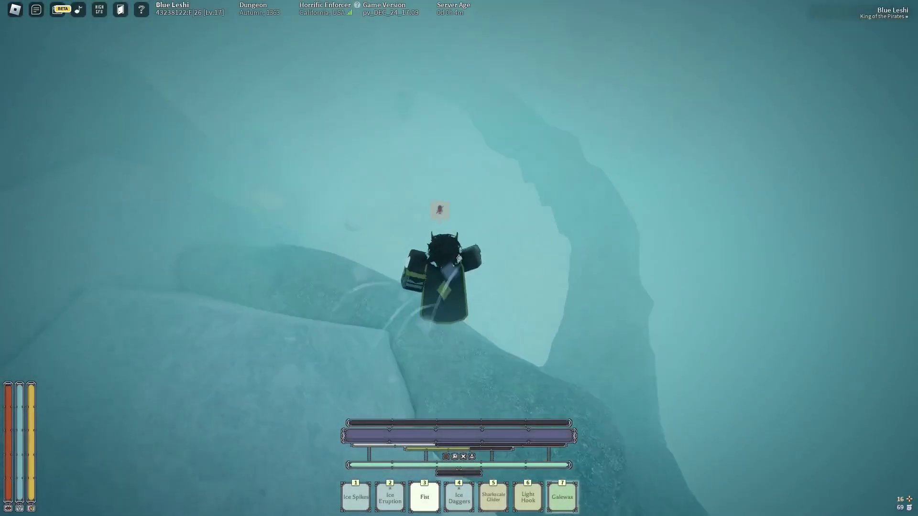
{"action": "key", "text": "grave"}
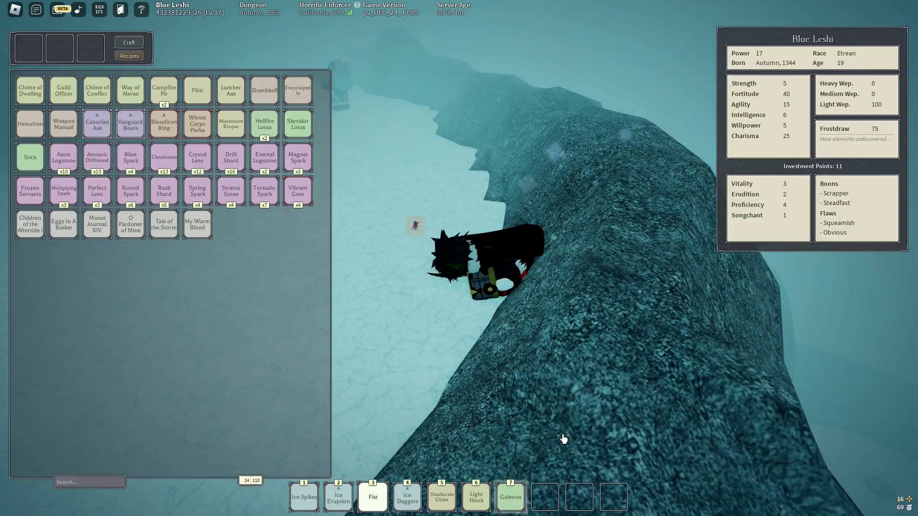
{"action": "key", "text": "grave"}
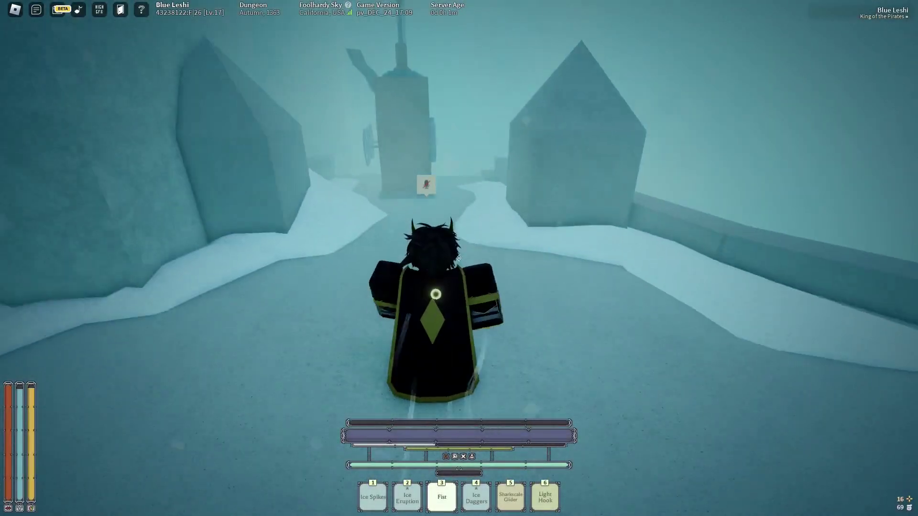
- Run through the snowy canyon past the orange machine and ice pillars into the stone chamber
{"action": "key", "text": "w"}
{"action": "key", "text": "3"}
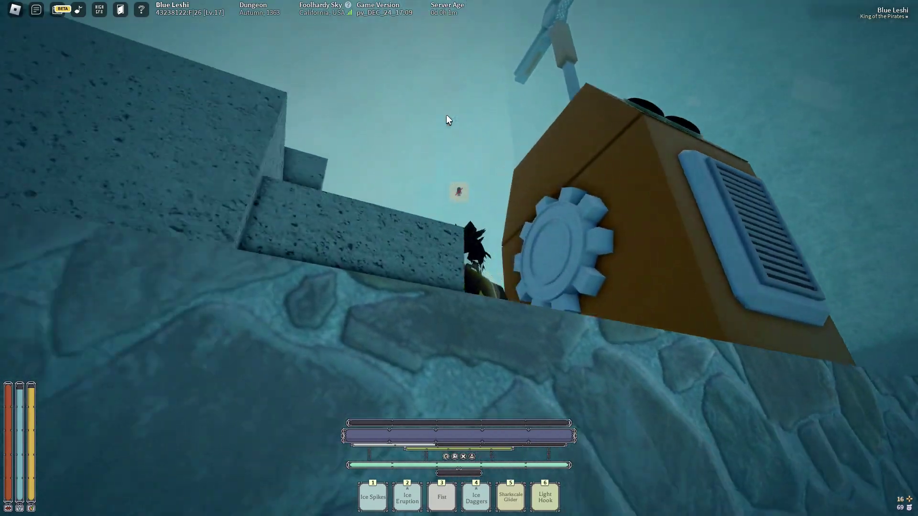
{"action": "key", "text": "w"}
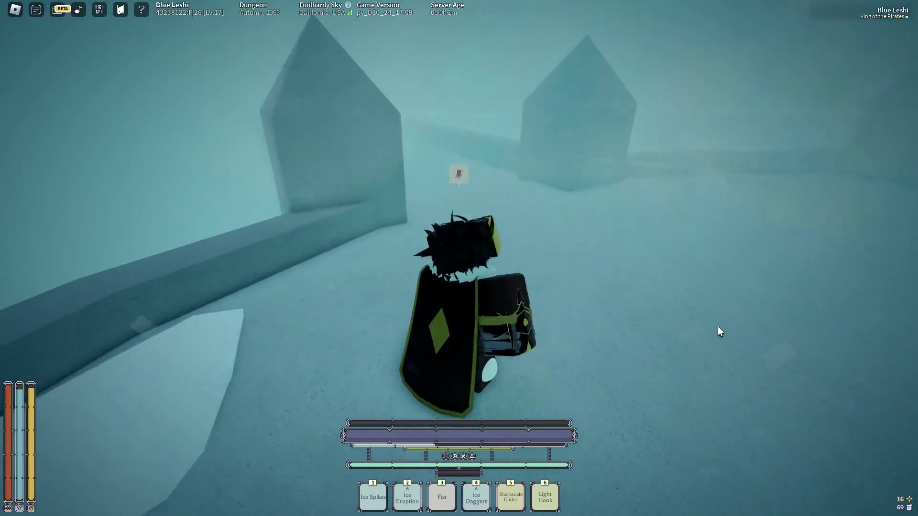
{"action": "key", "text": "w"}
{"action": "key", "text": "w"}
- With bare fists ready, cross the chamber and dark passage into the foggy, smoke-filled ice area
{"action": "key", "text": "3"}
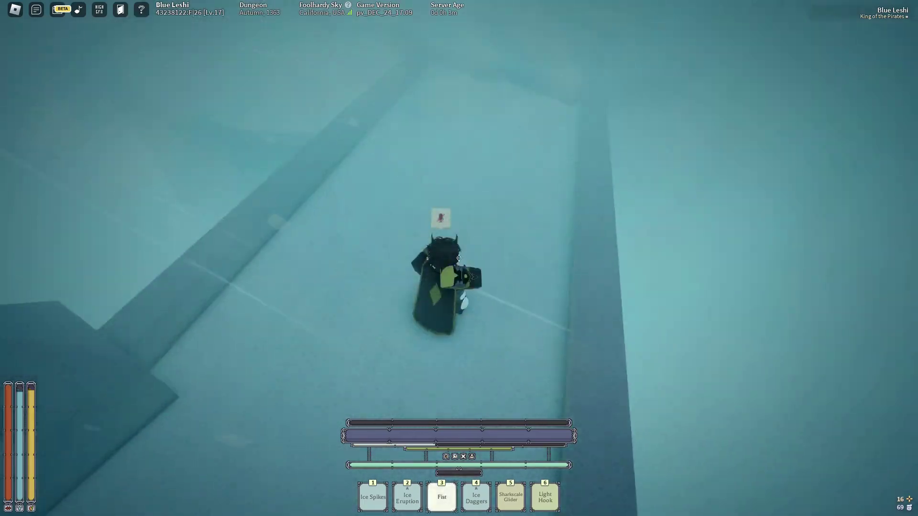
{"action": "key", "text": "w"}
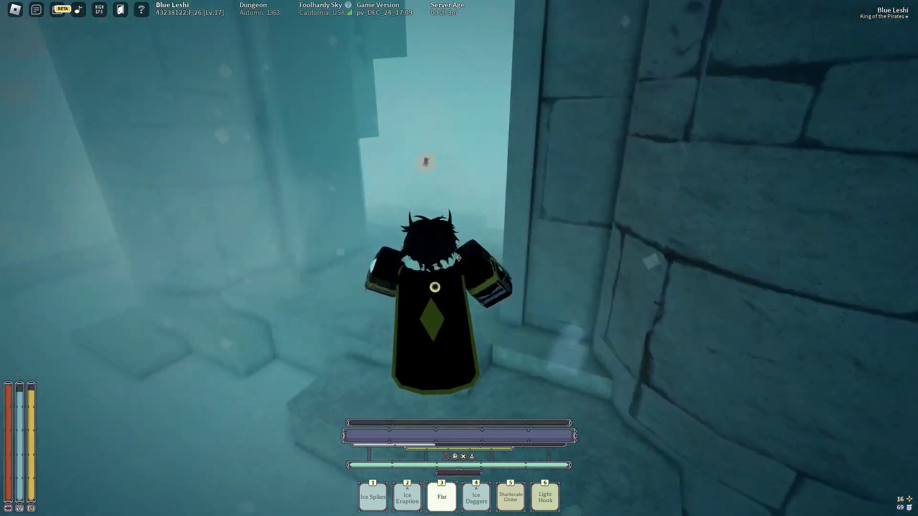
{"action": "key", "text": "w"}
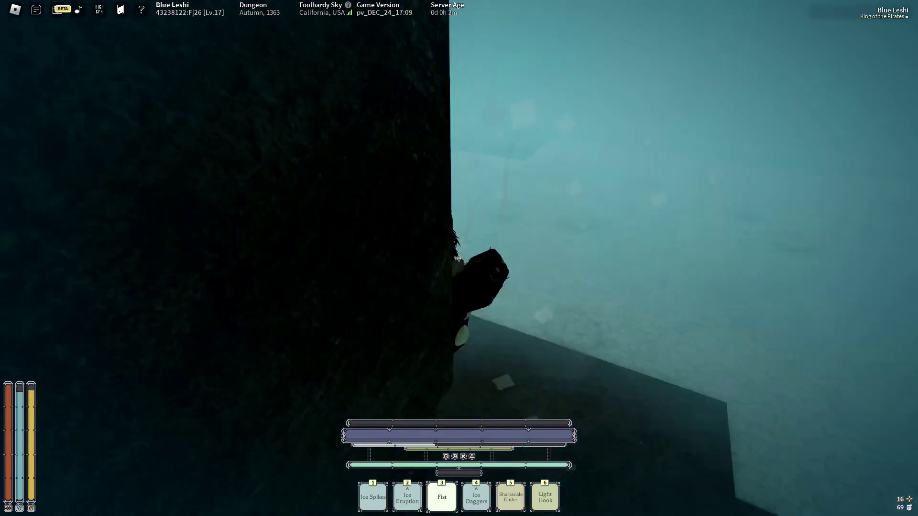
{"action": "key", "text": "w"}
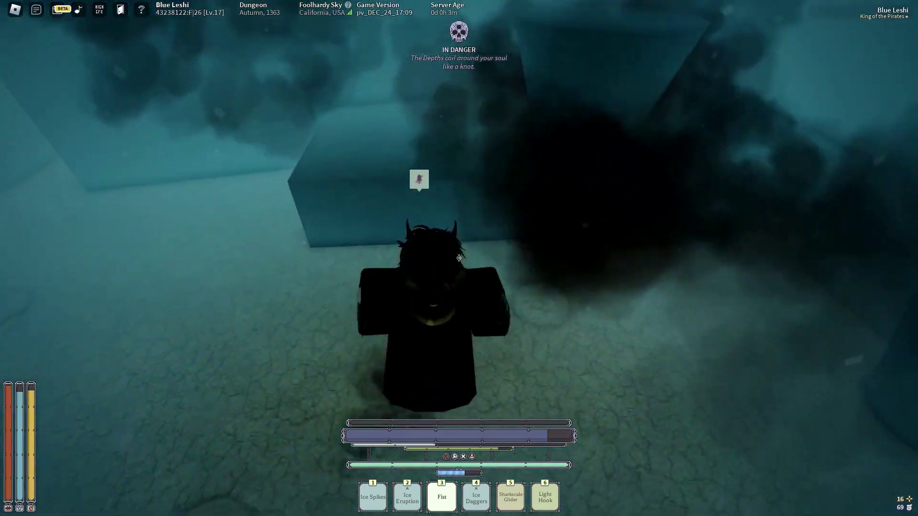
{"action": "key", "text": "w"}
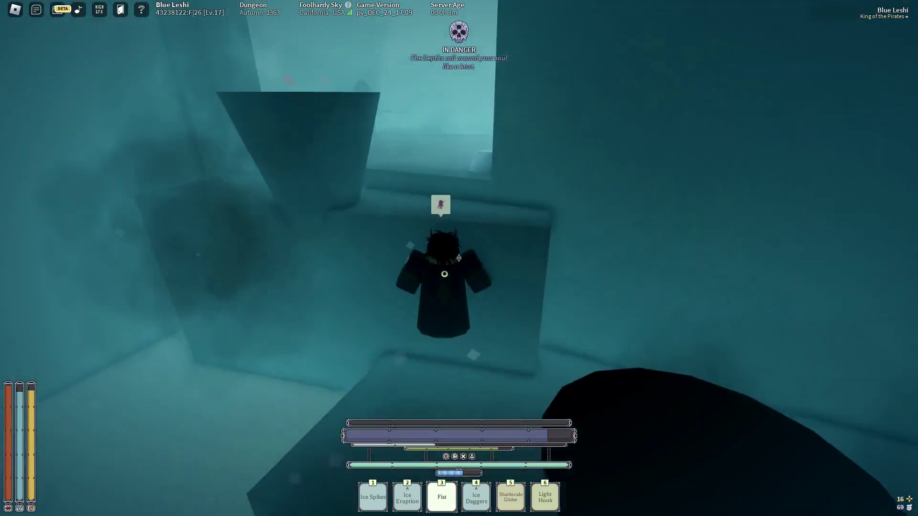
- Walk up the foggy stone bridge steps until the large pale Depths creature looms alongside
{"action": "key", "text": "w"}
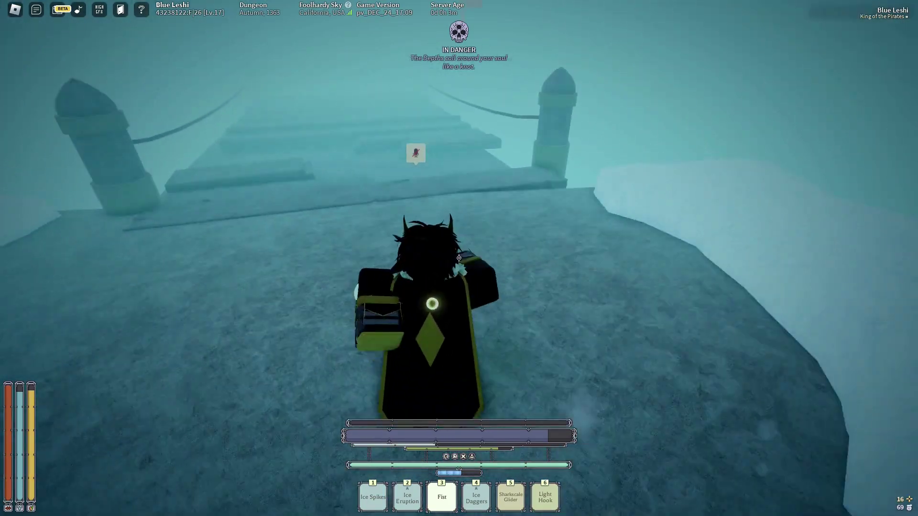
{"action": "key", "text": "w"}
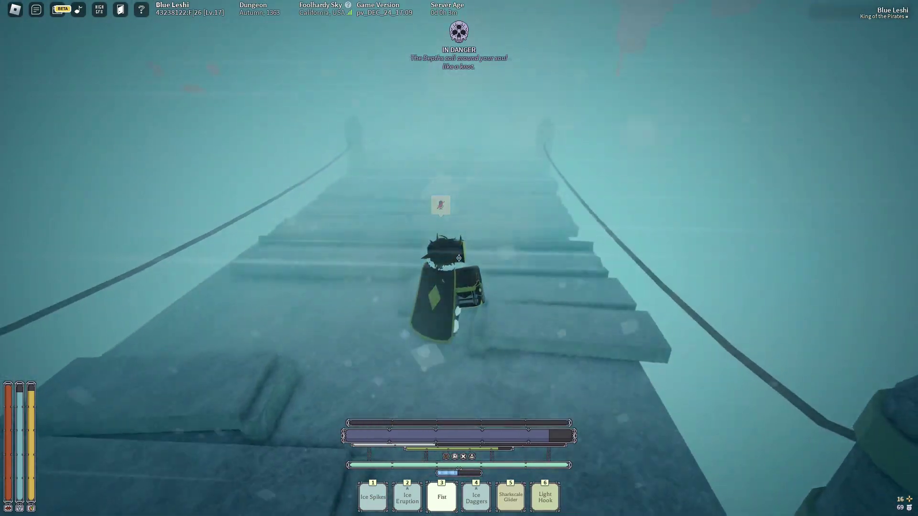
{"action": "key", "text": "w"}
{"action": "key", "text": "w"}
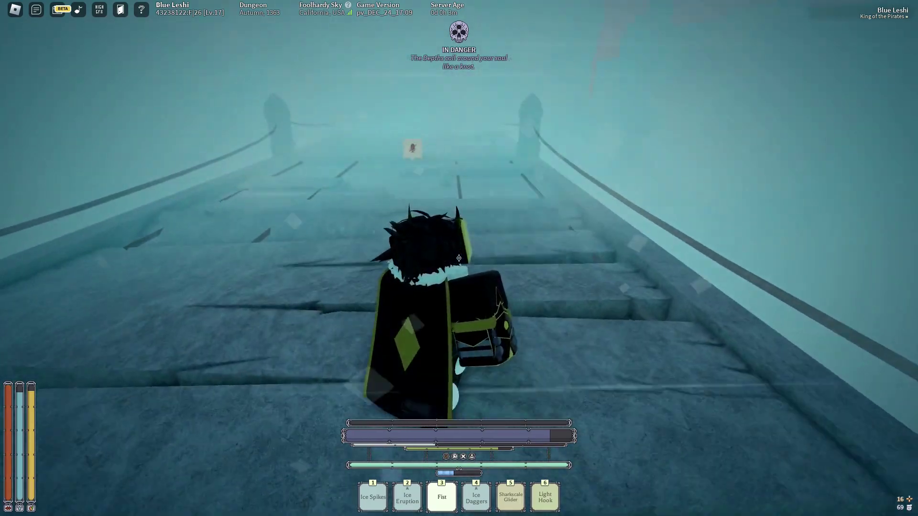
{"action": "key", "text": "w"}
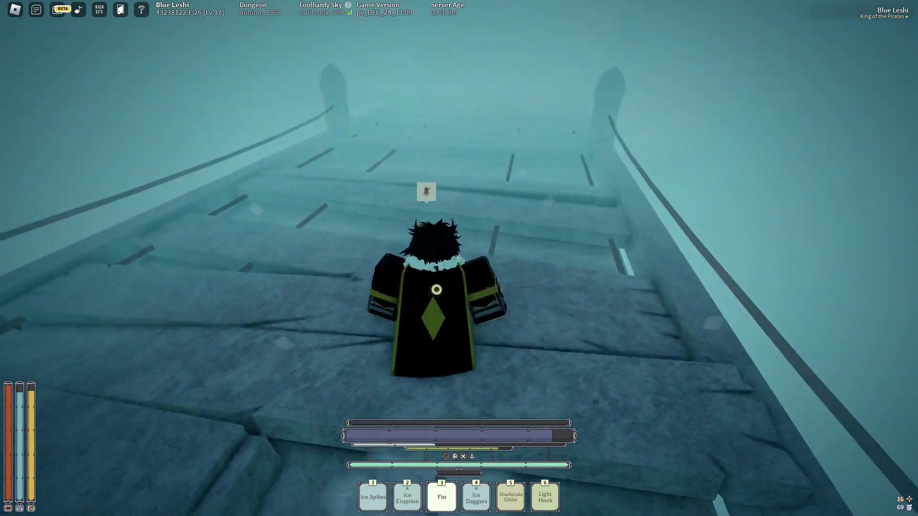
{"action": "key", "text": "w"}
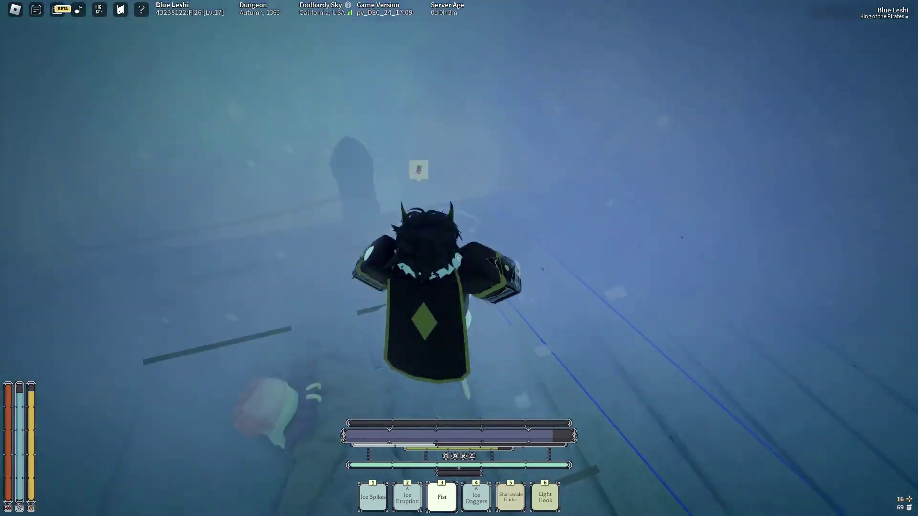
- Charge the giant, then retreat and reposition around the ice-spike ring's wall and pillar
{"action": "key", "text": "w"}
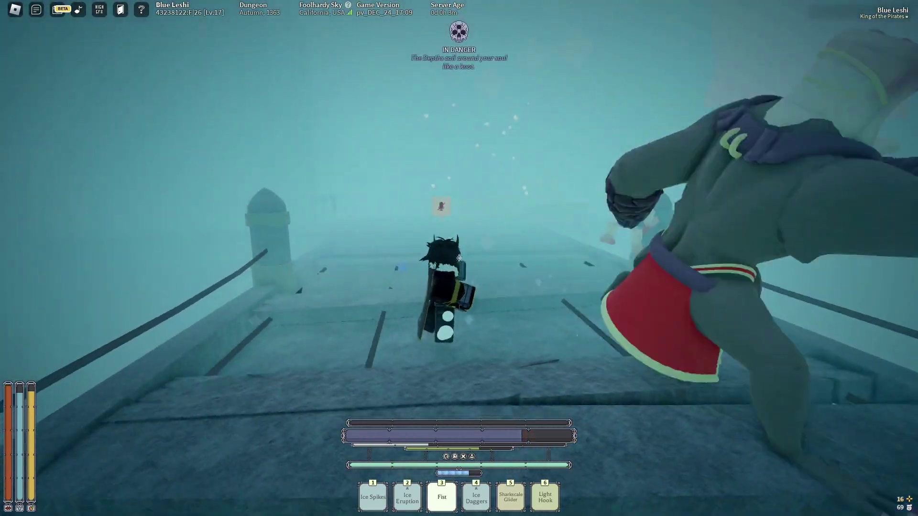
{"action": "key", "text": "a"}
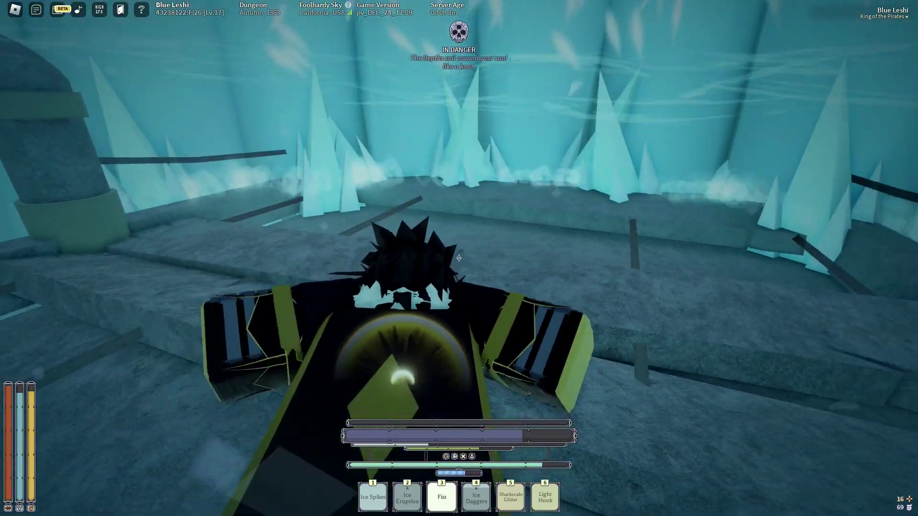
{"action": "key", "text": "w"}
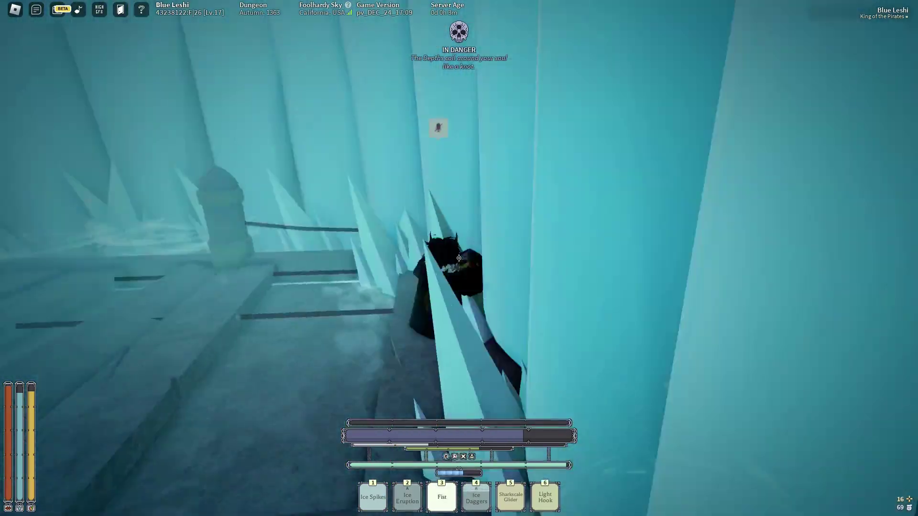
{"action": "key", "text": "w"}
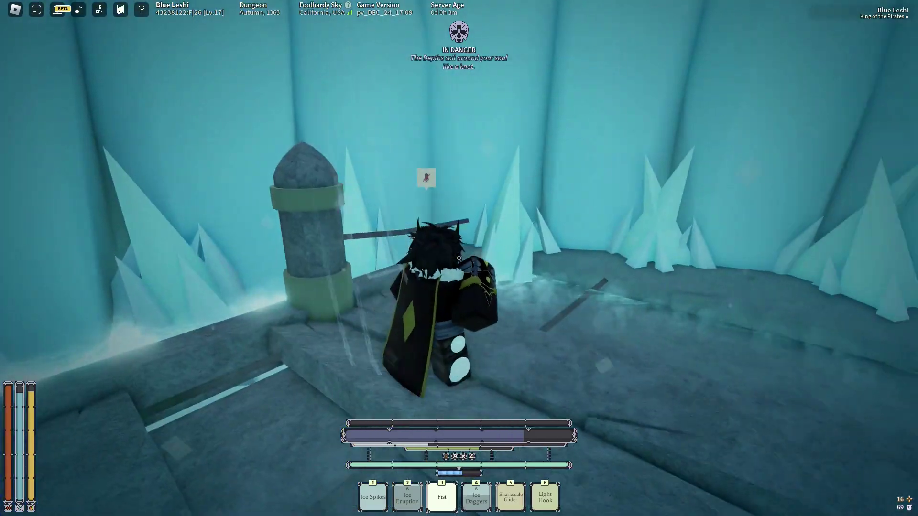
{"action": "key", "text": "w"}
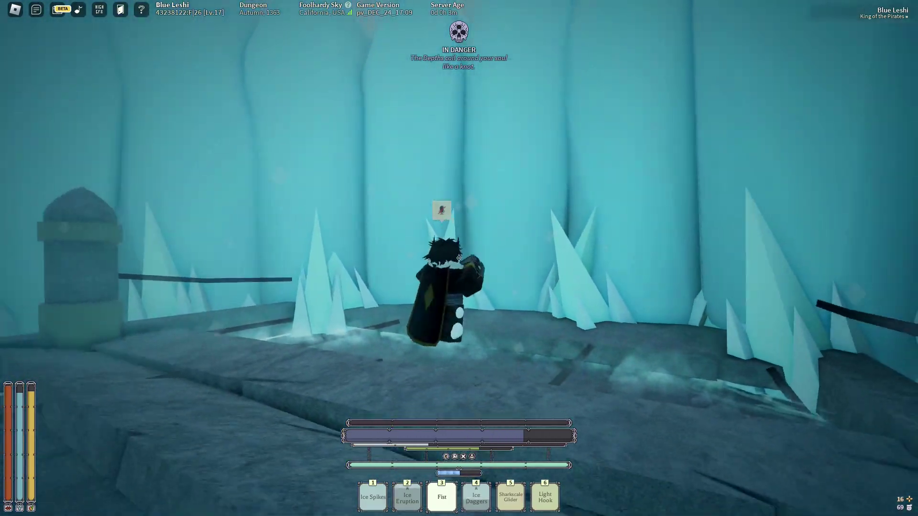
- Leap at the ice wall, dash along the bridge at the giant, then glance at the stats
{"action": "key", "text": "w"}
{"action": "key", "text": "space"}
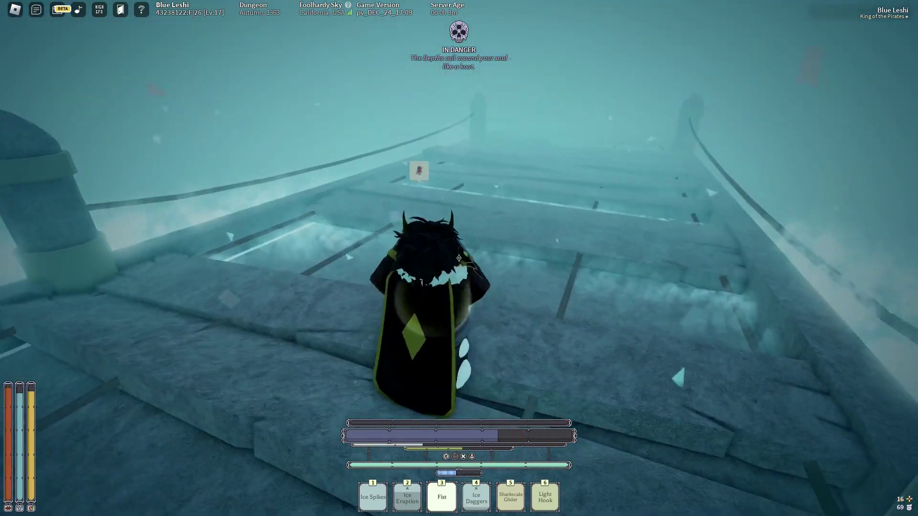
{"action": "key", "text": "w"}
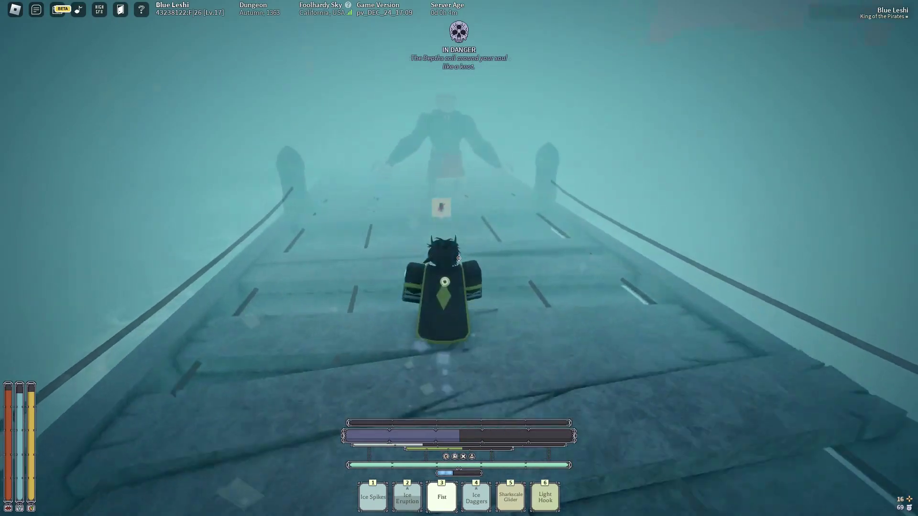
{"action": "key", "text": "space"}
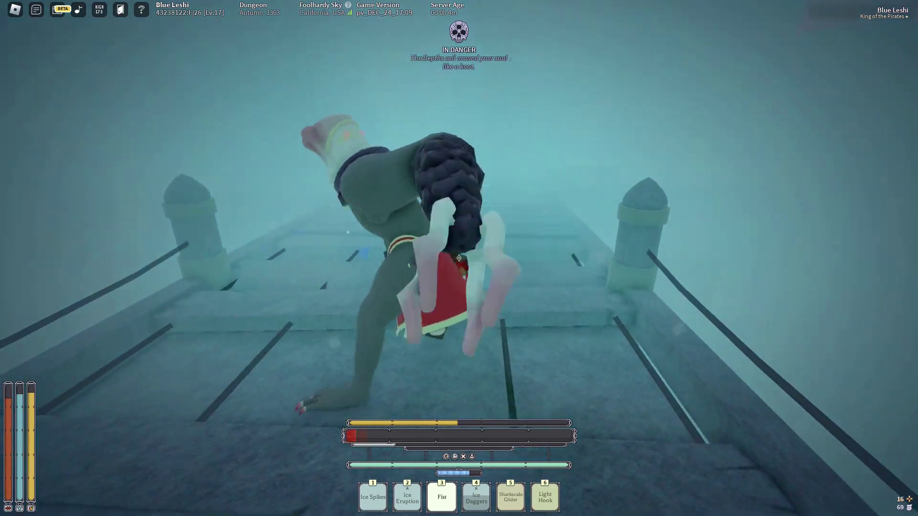
{"action": "key", "text": "Tab"}
{"action": "key", "text": "Tab"}
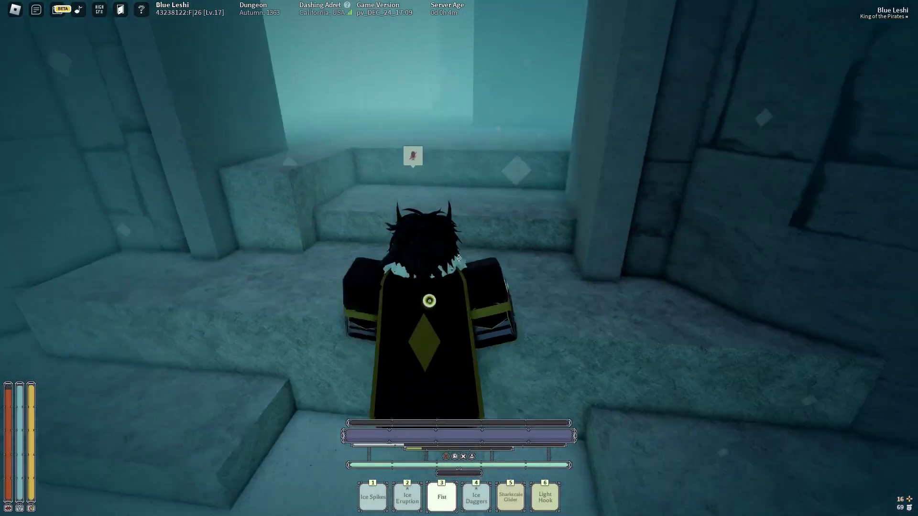
- Walk down the ice-walled corridor past the rock wall to the crystals
{"action": "key", "text": "w"}
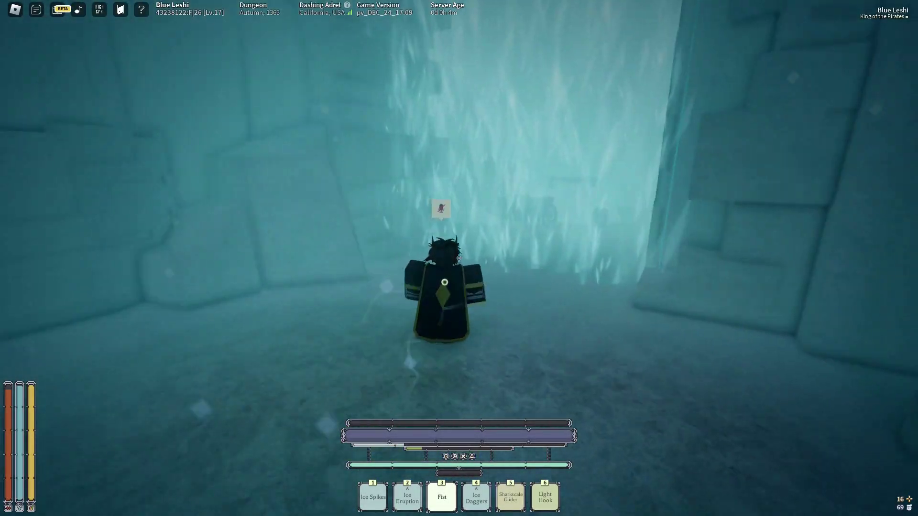
{"action": "key", "text": "w"}
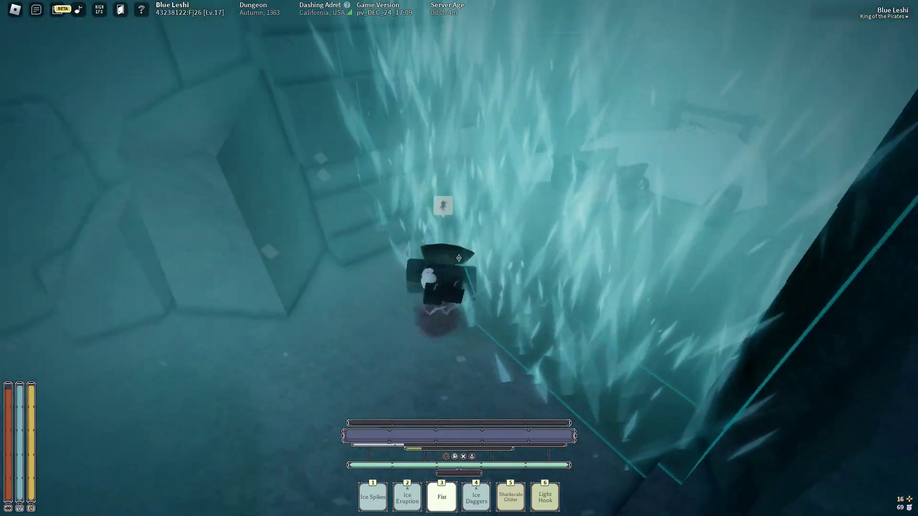
{"action": "key", "text": "w"}
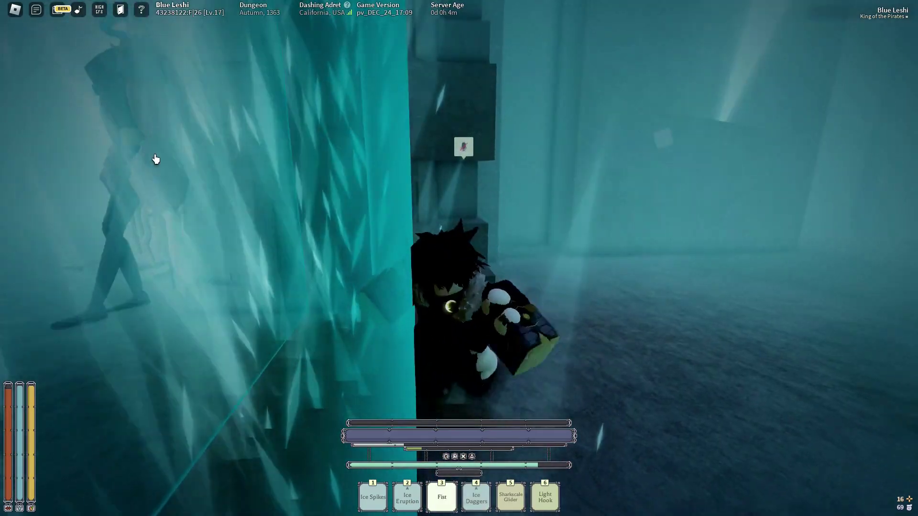
{"action": "key", "text": "w"}
- Equip Fist and push through the shimmering ice wall by the stairs
{"action": "key", "text": "3"}
{"action": "key", "text": "w"}
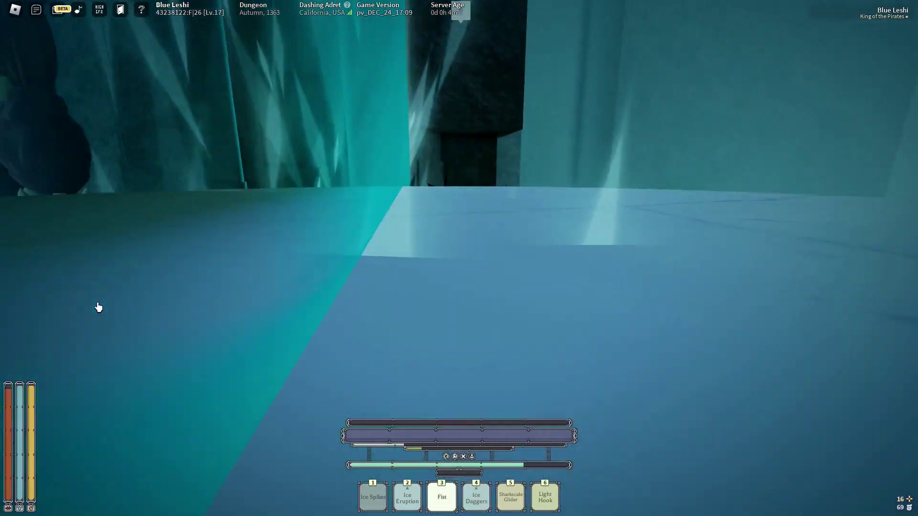
{"action": "key", "text": "w"}
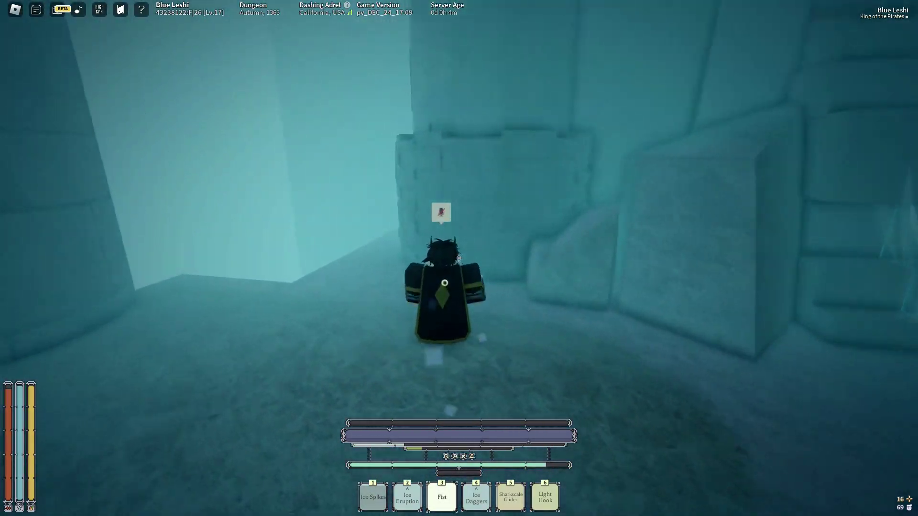
{"action": "key", "text": "w"}
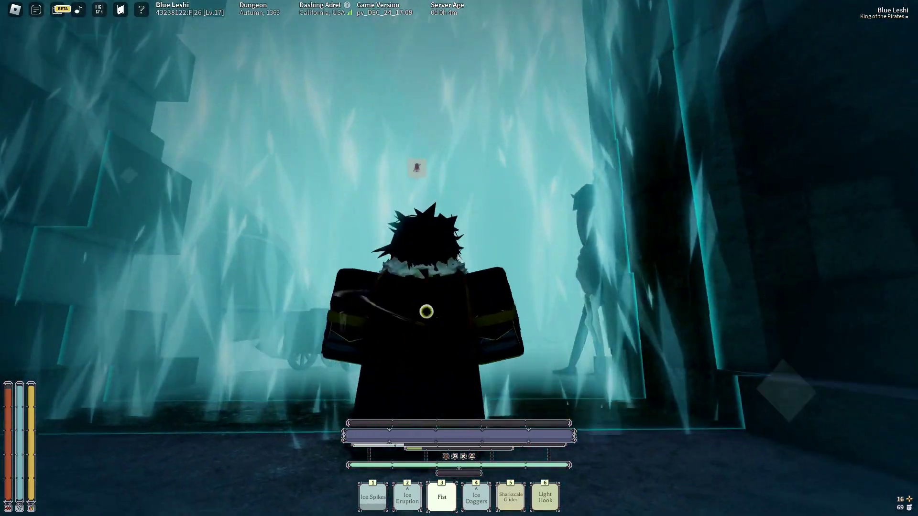
{"action": "key", "text": "w"}
{"action": "key", "text": "w"}
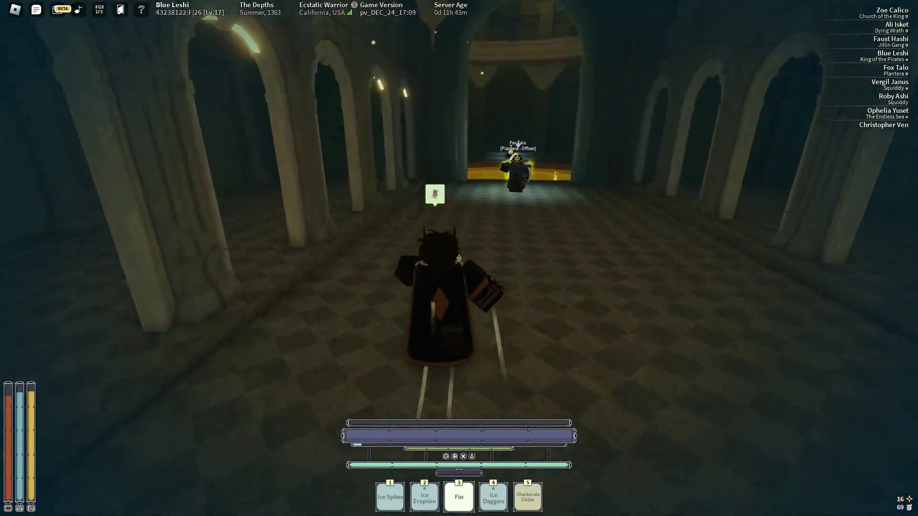
- Walk down the arched hall, send a chat reply and talk to the blonde character by the pit
{"action": "key", "text": "w"}
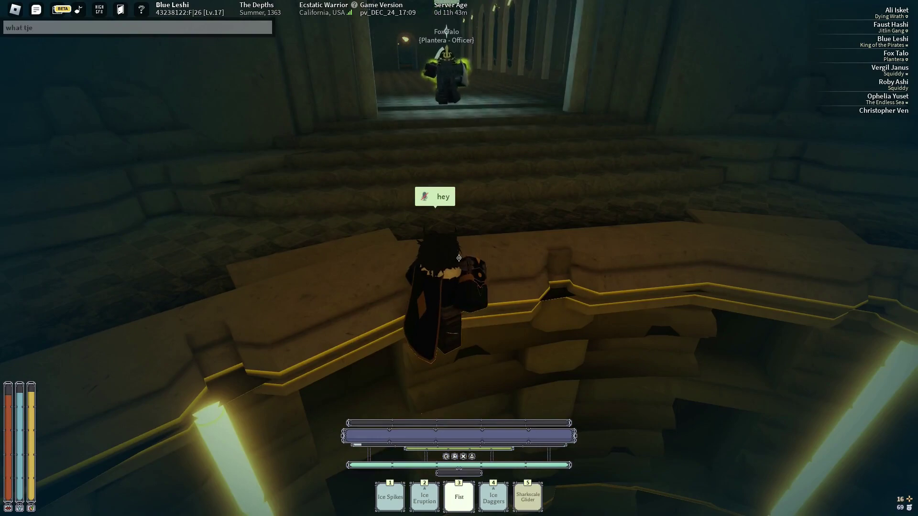
{"action": "key", "text": "Return"}
{"action": "key", "text": "w"}
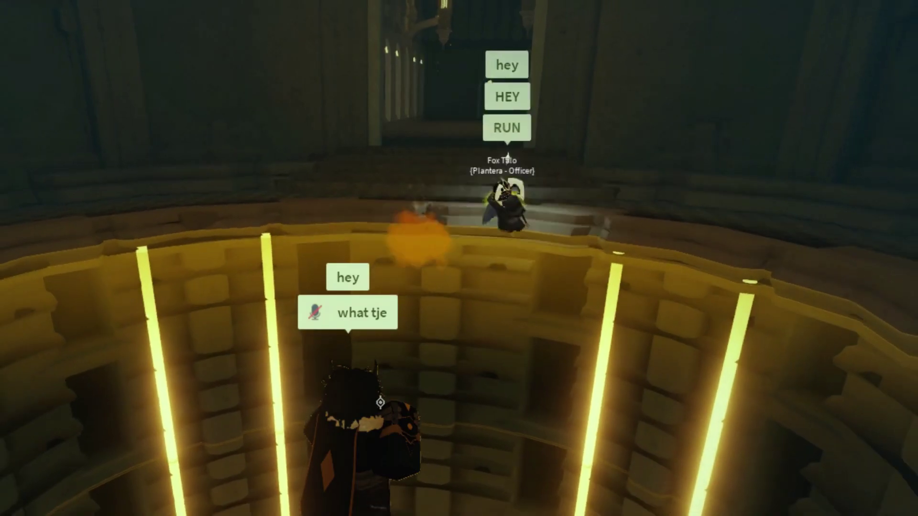
{"action": "key", "text": "e"}
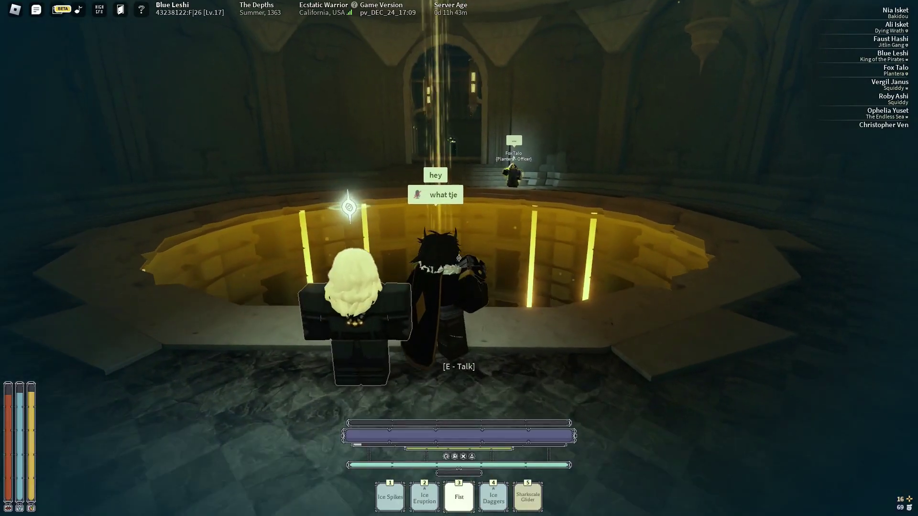
- Drop into the glowing pit and send another chat message
{"action": "key", "text": "w"}
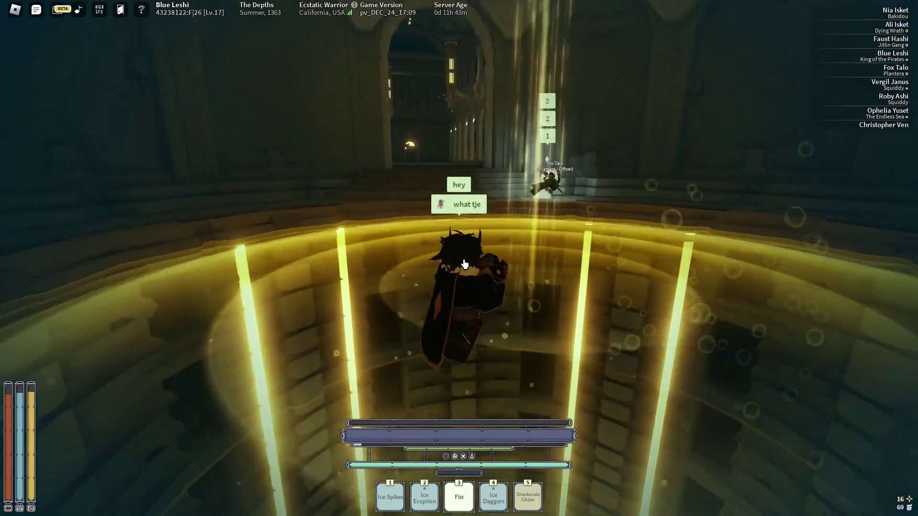
{"action": "key", "text": "slash"}
{"action": "type", "text": "what"}
{"action": "key", "text": "Return"}
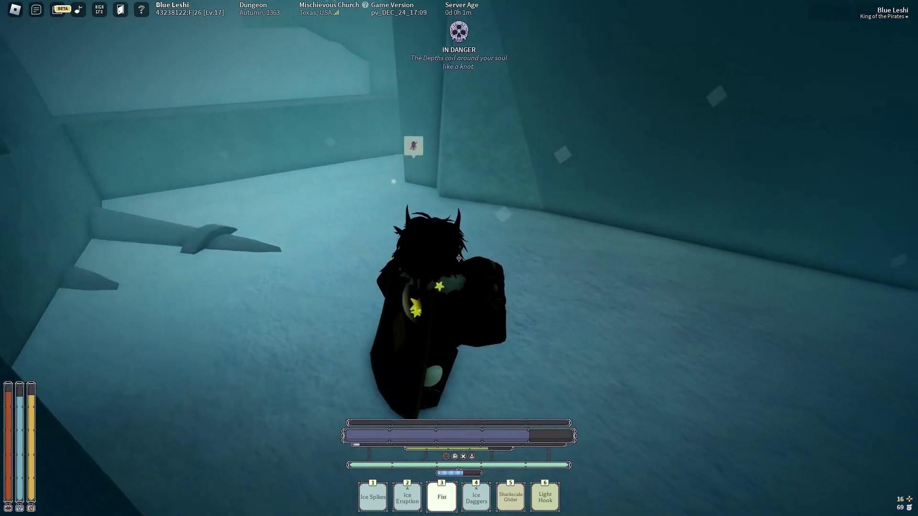
- Leave the ice wall, drop into the shaft by the brick tower and run down the foggy corridor
{"action": "key", "text": "w"}
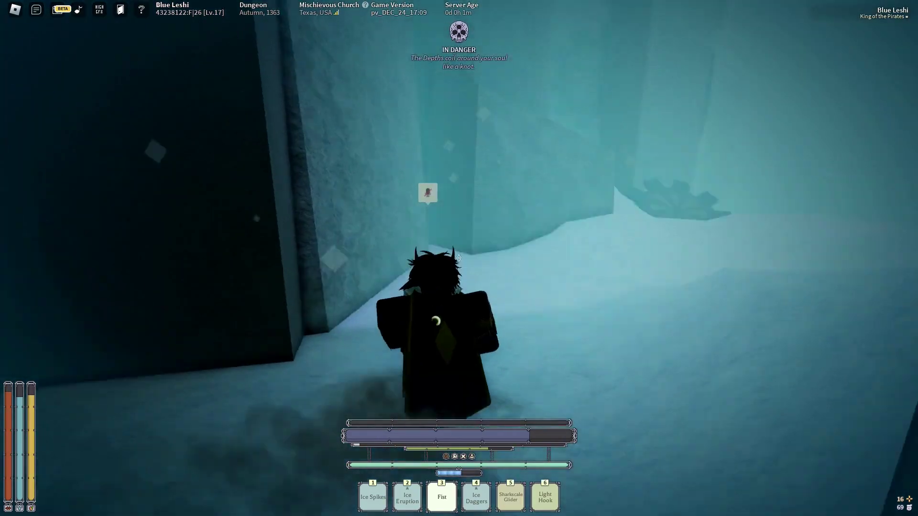
{"action": "key", "text": "w"}
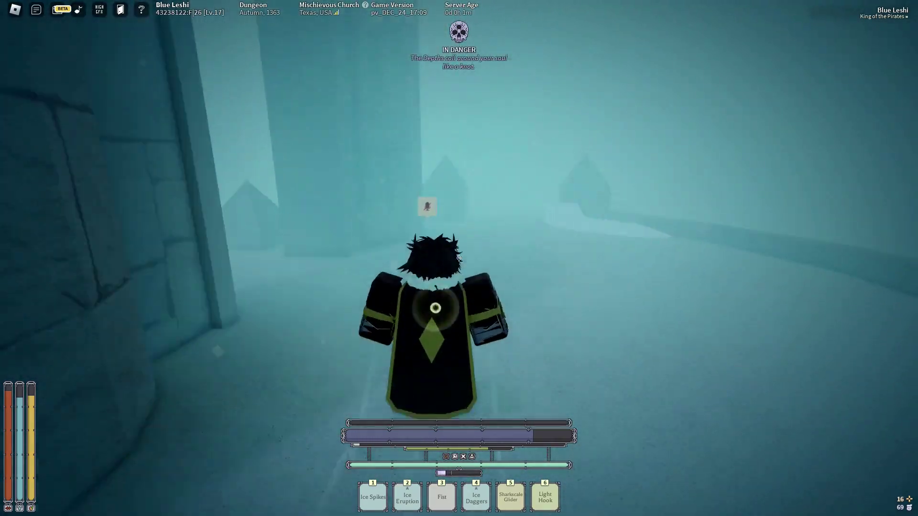
{"action": "key", "text": "3"}
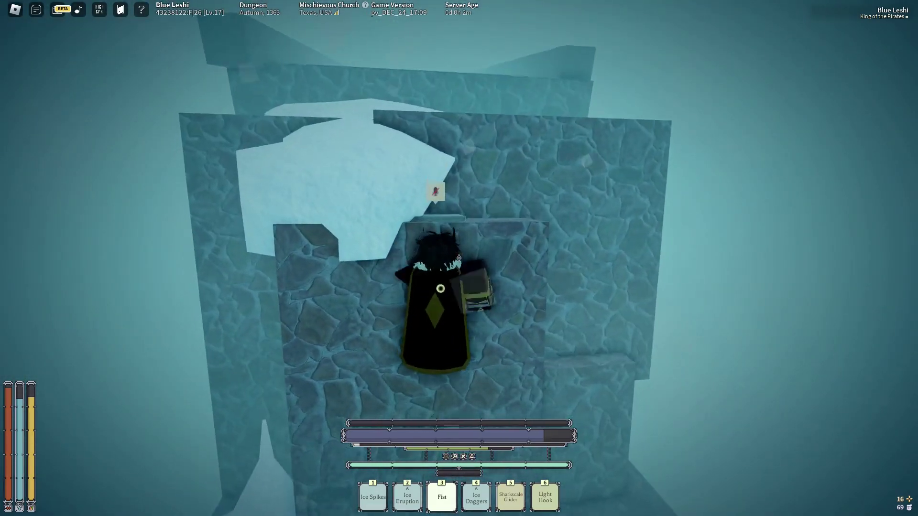
- Drop off the ledges, climb the tall wall and face the glowing yellow doorway
{"action": "key", "text": "w"}
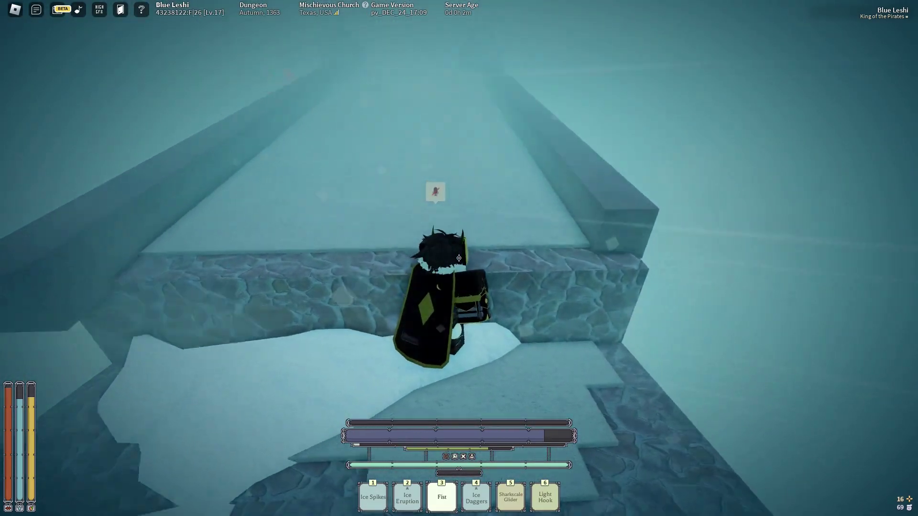
{"action": "key", "text": "w"}
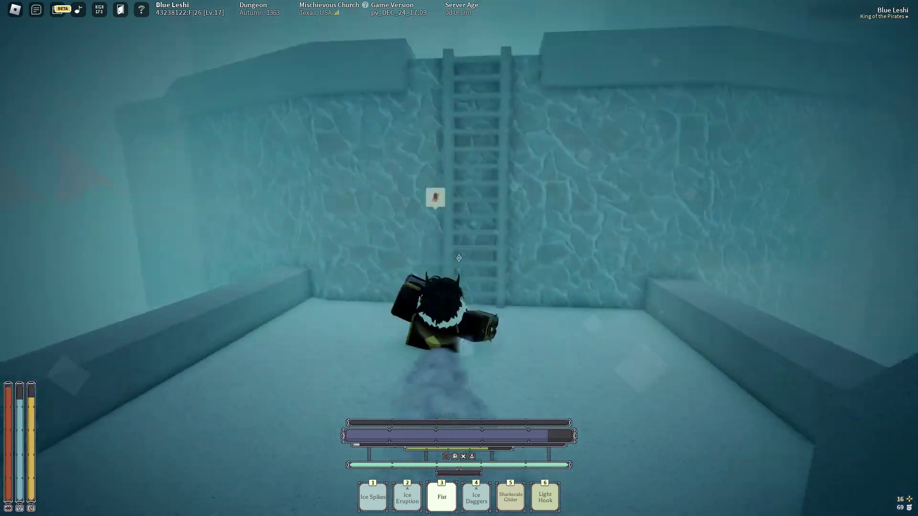
{"action": "key", "text": "w"}
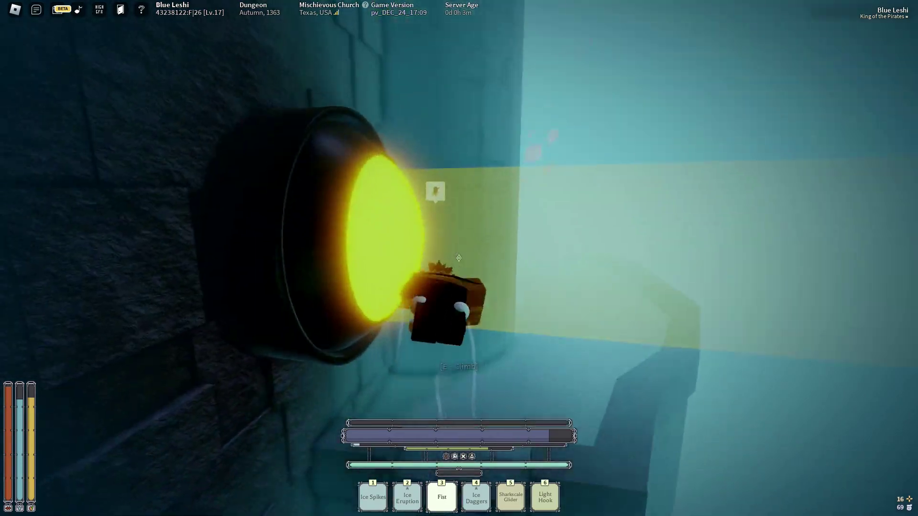
{"action": "key", "text": "w"}
{"action": "key", "text": "w"}
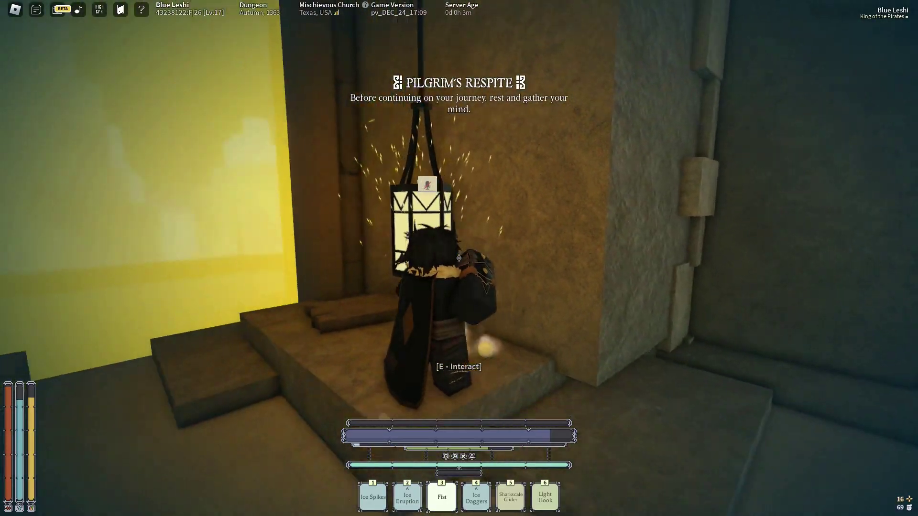
- Put away the fists and move around the Pilgrim's Respite lantern room
{"action": "key", "text": "shift"}
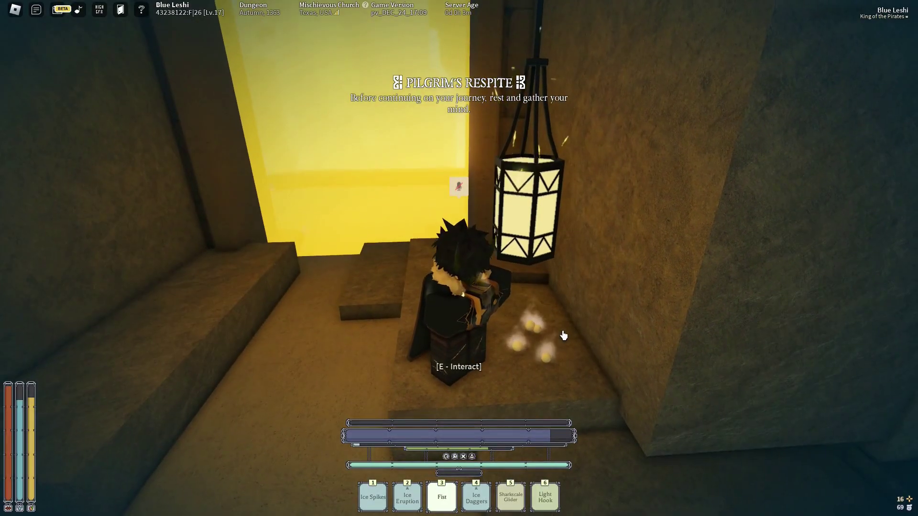
{"action": "key", "text": "w"}
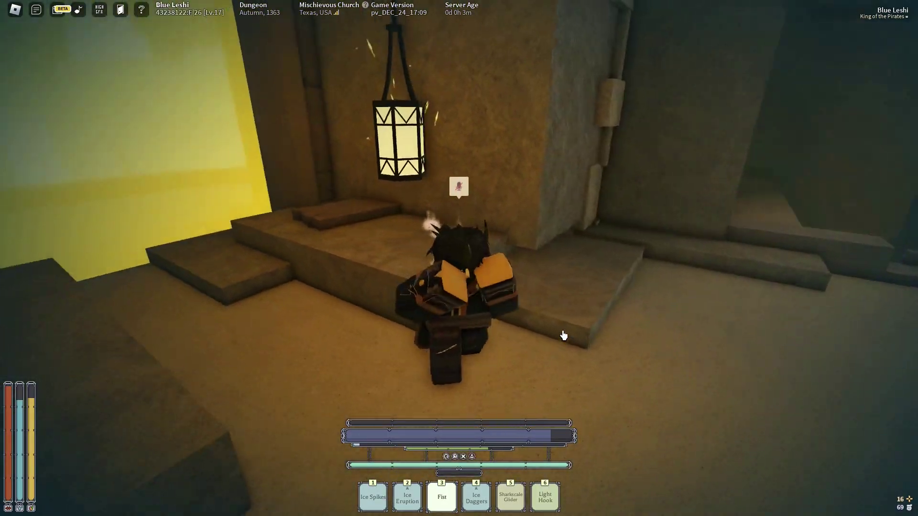
{"action": "key", "text": "3"}
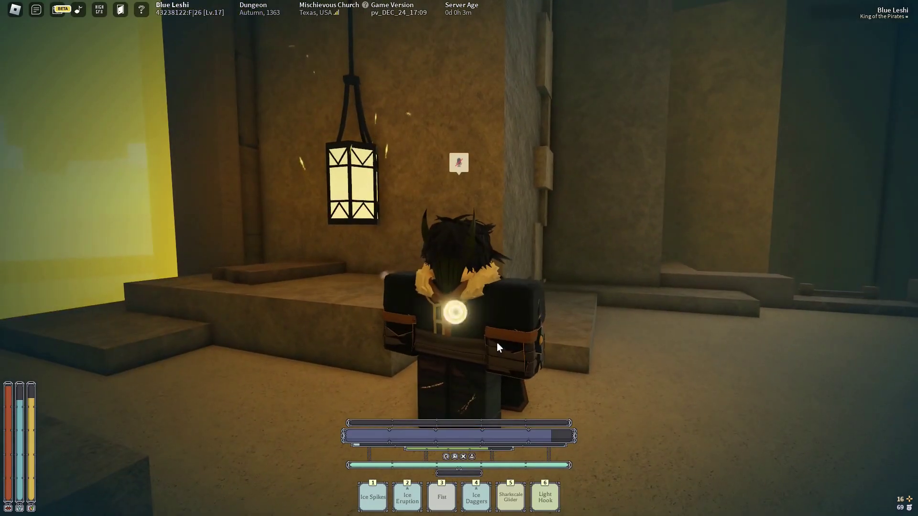
{"action": "key", "text": "a"}
{"action": "key", "text": "s"}
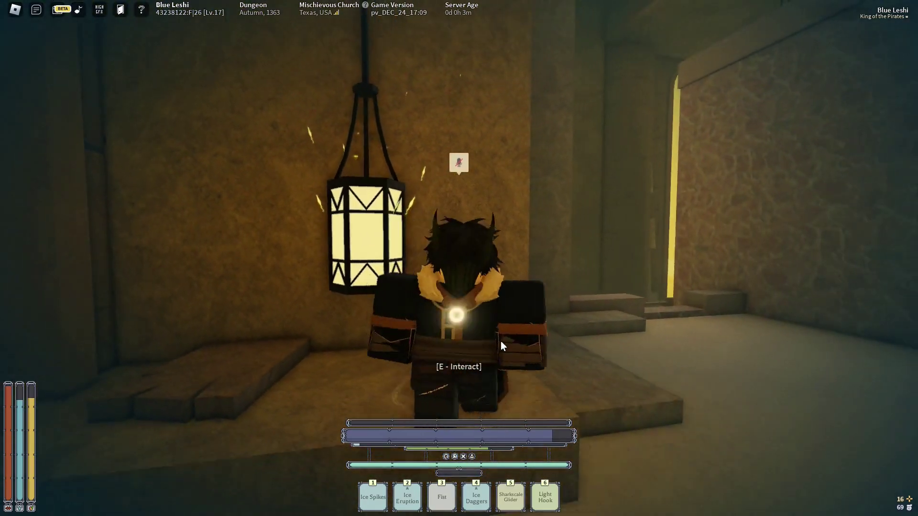
{"action": "key", "text": "s"}
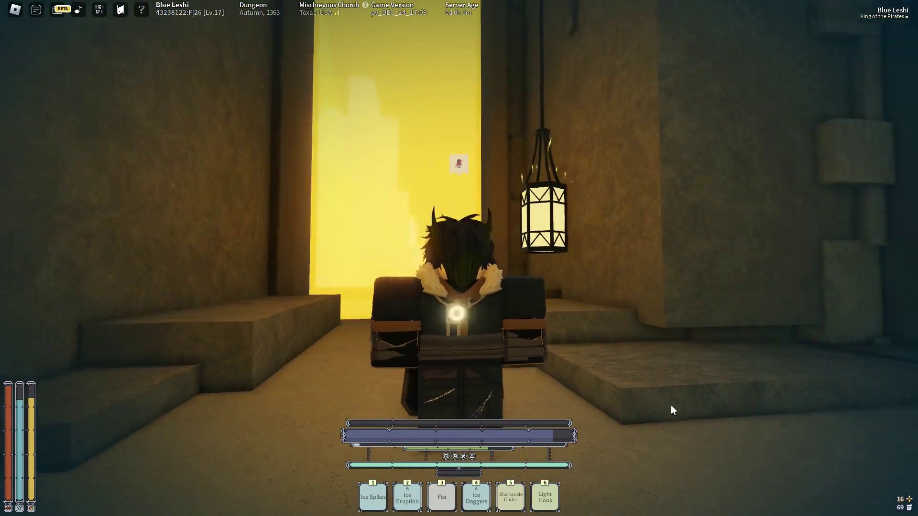
{"action": "key", "text": "w"}
{"action": "key", "text": "a"}
{"action": "key", "text": "w"}
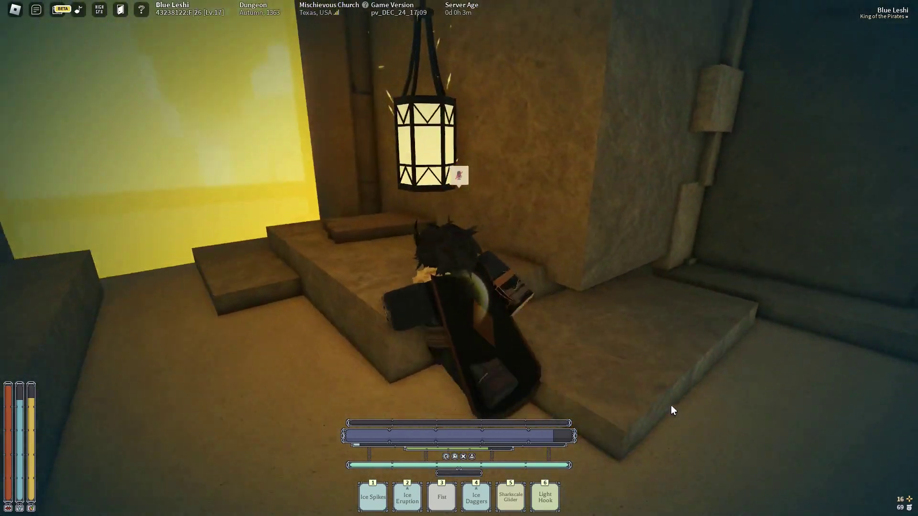
- Run out through the next chamber past the ladder wall into the pillar room
{"action": "key", "text": "w"}
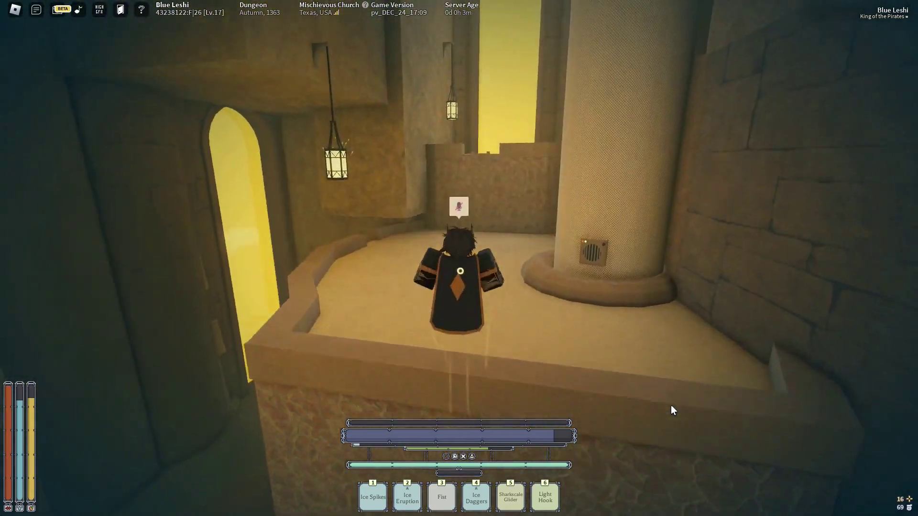
{"action": "key", "text": "a"}
{"action": "key", "text": "a"}
{"action": "key", "text": "w"}
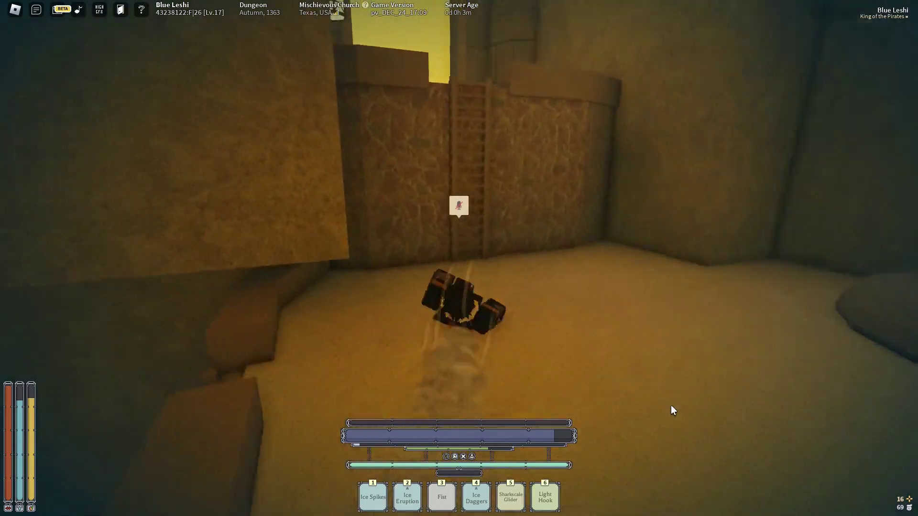
{"action": "key", "text": "w"}
{"action": "key", "text": "a"}
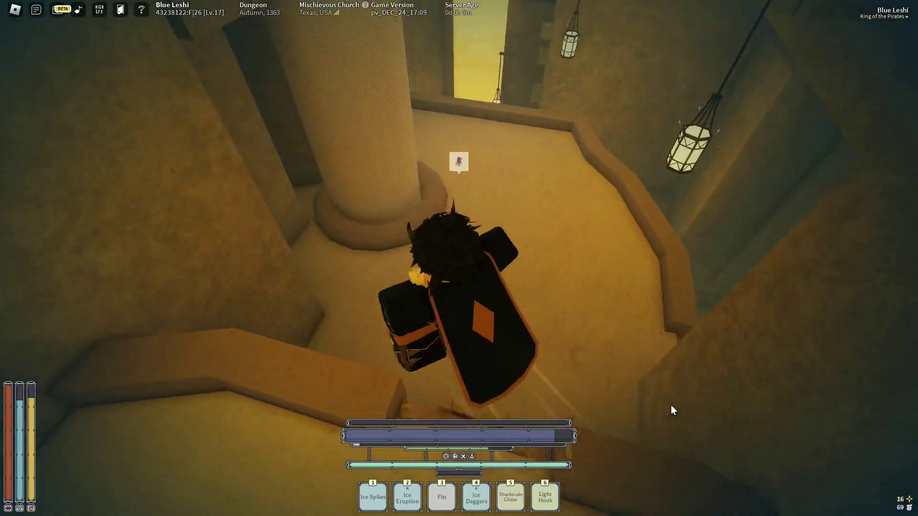
{"action": "key", "text": "s"}
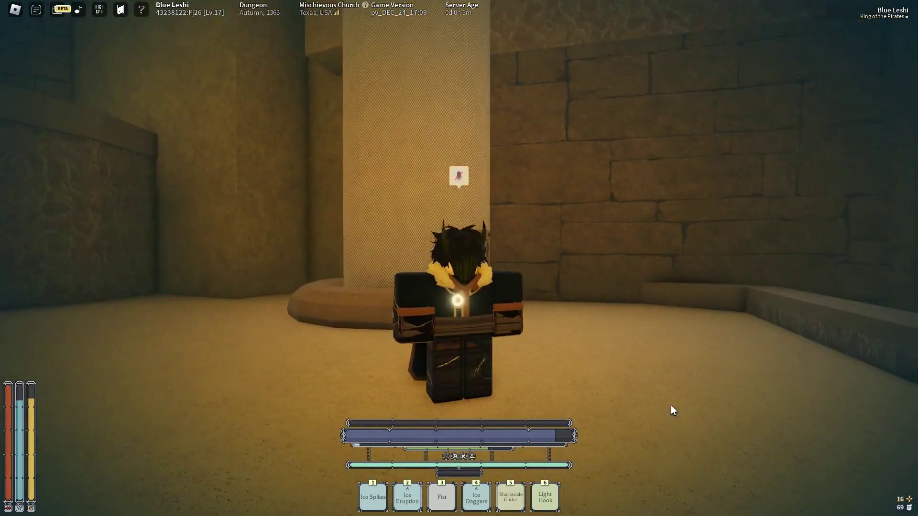
{"action": "key", "text": "w"}
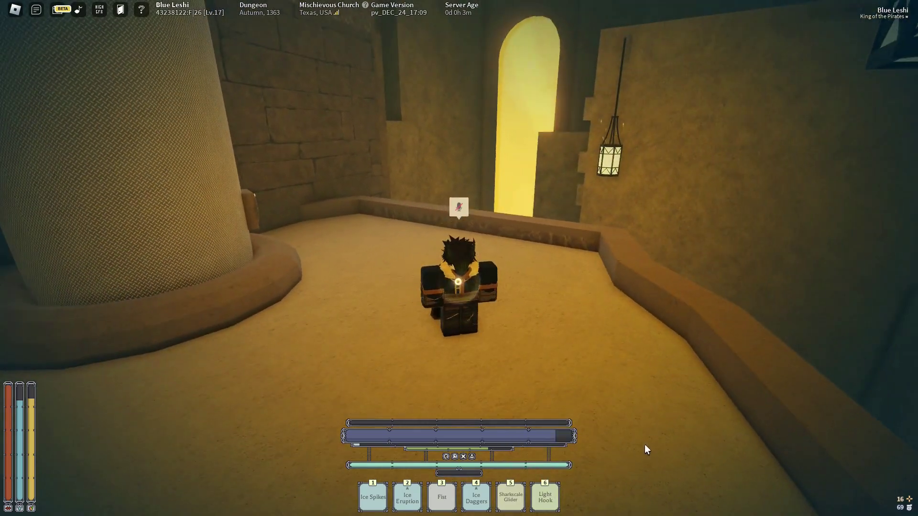
- Enter the Ethironal Shrine Sanctuary, follow the ledge and stairs into the lantern room
{"action": "key", "text": "3"}
{"action": "key", "text": "w"}
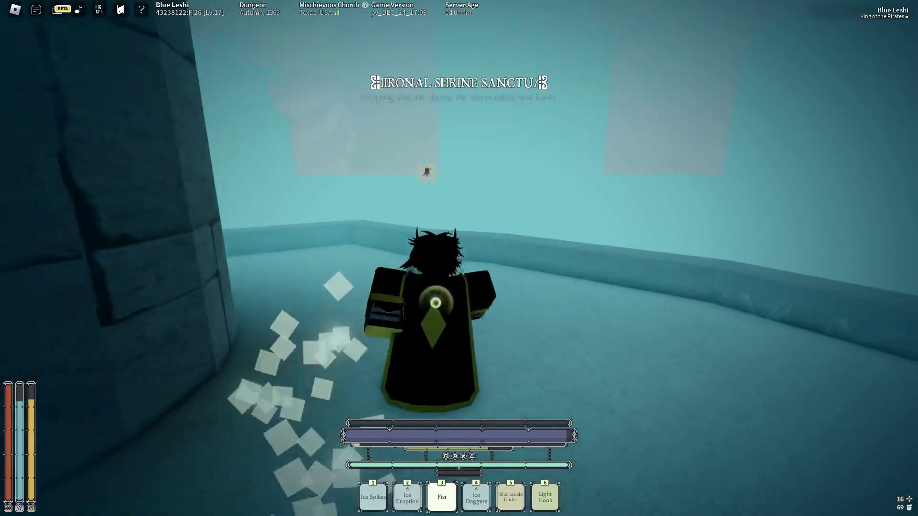
{"action": "key", "text": "w"}
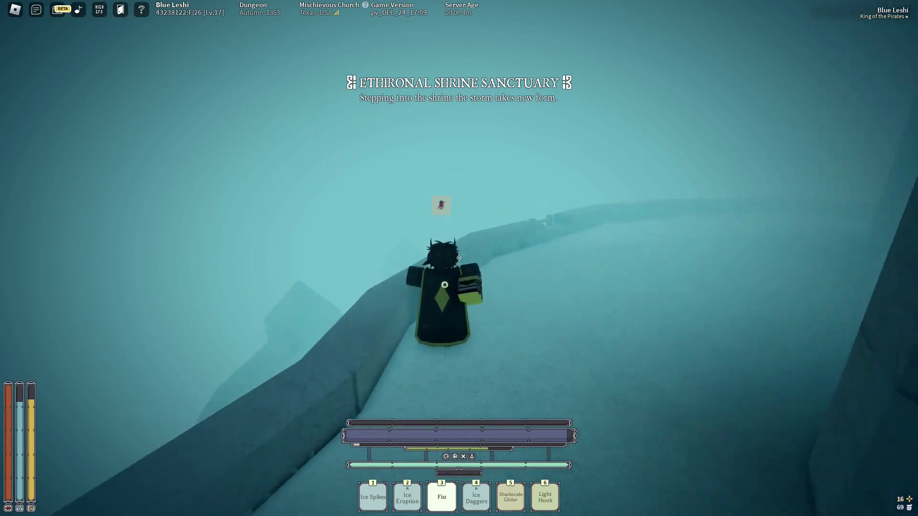
{"action": "key", "text": "w"}
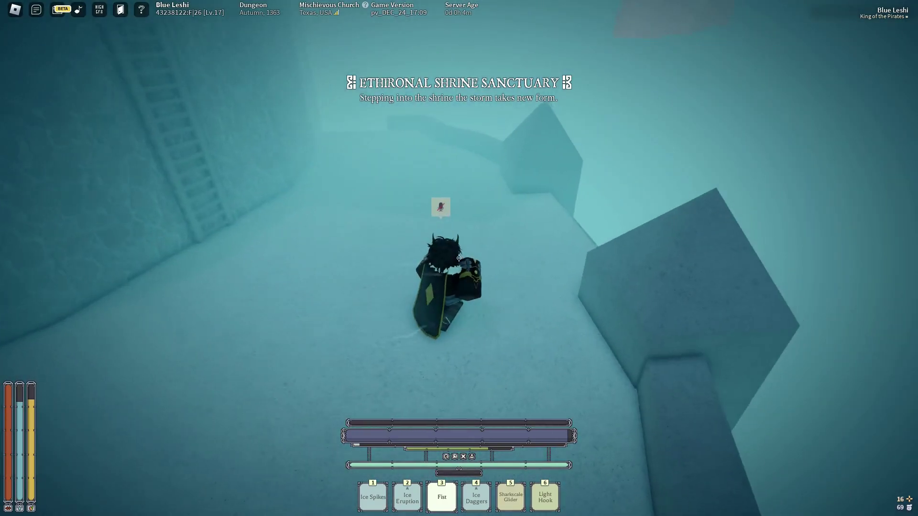
{"action": "key", "text": "w"}
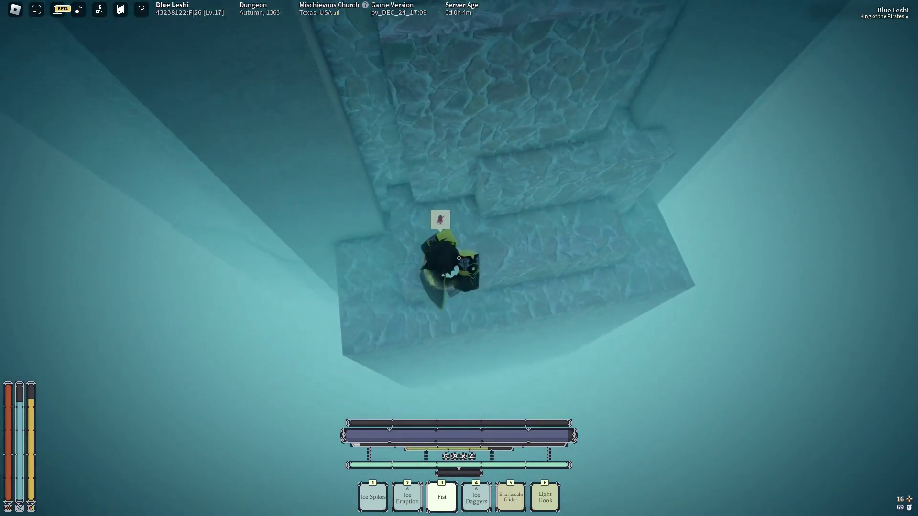
{"action": "key", "text": "w"}
{"action": "key", "text": "w"}
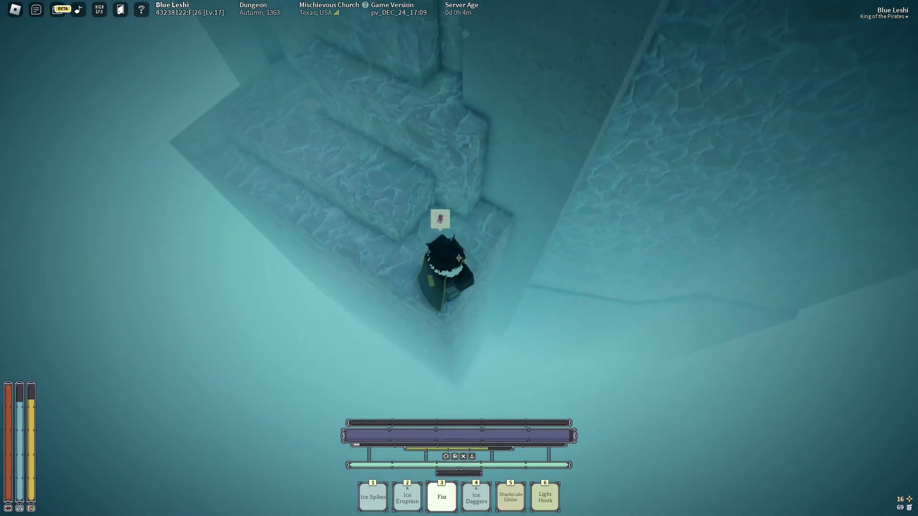
{"action": "key", "text": "w"}
{"action": "key", "text": "w"}
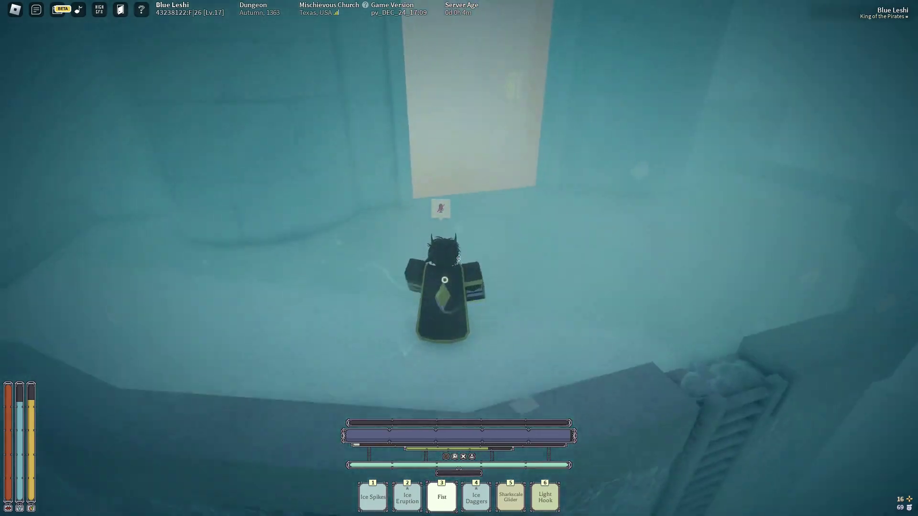
{"action": "key", "text": "w"}
{"action": "key", "text": "w"}
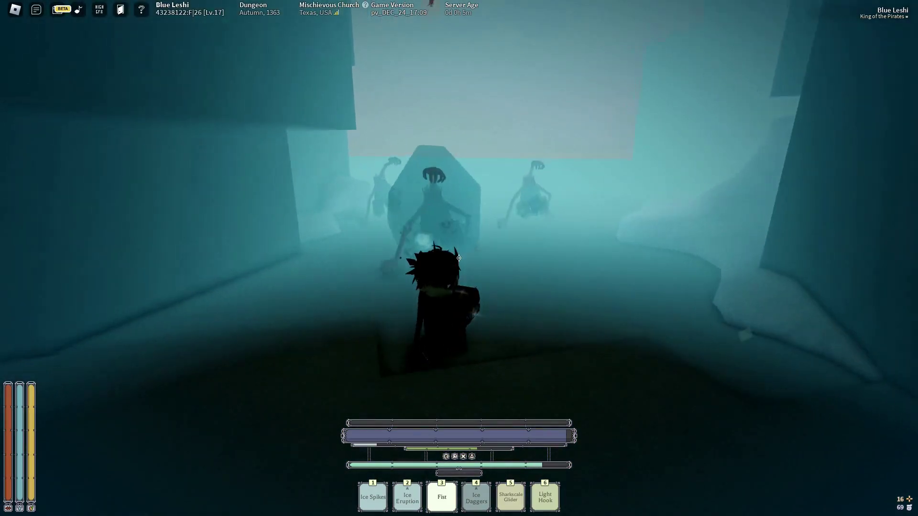
- Knock down the creatures with fists, Ice Eruption and an ice crystal, then walk into the icy area
{"action": "key", "text": "w"}
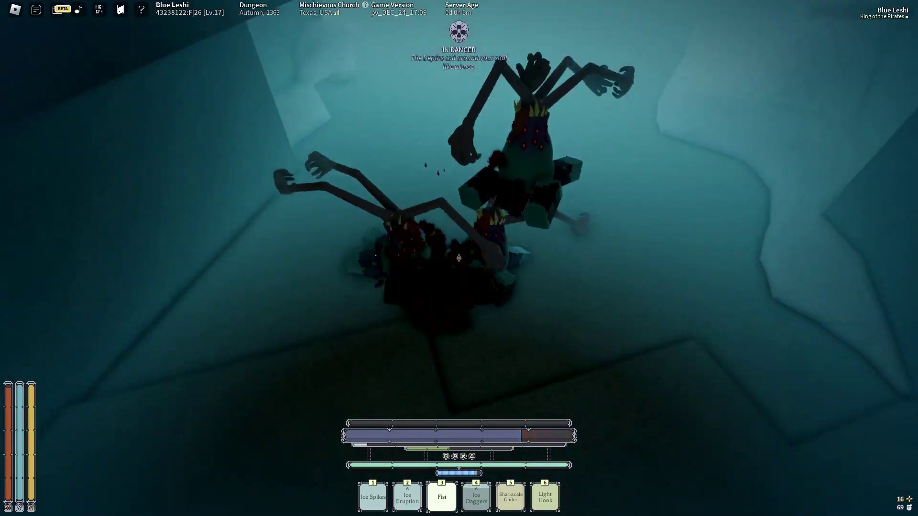
{"action": "left_click", "coordinate": [460, 257]}
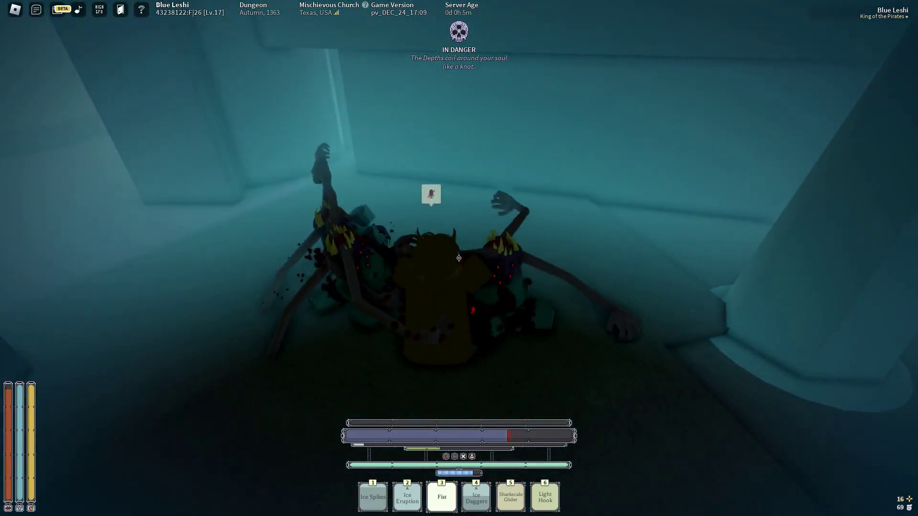
{"action": "key", "text": "2"}
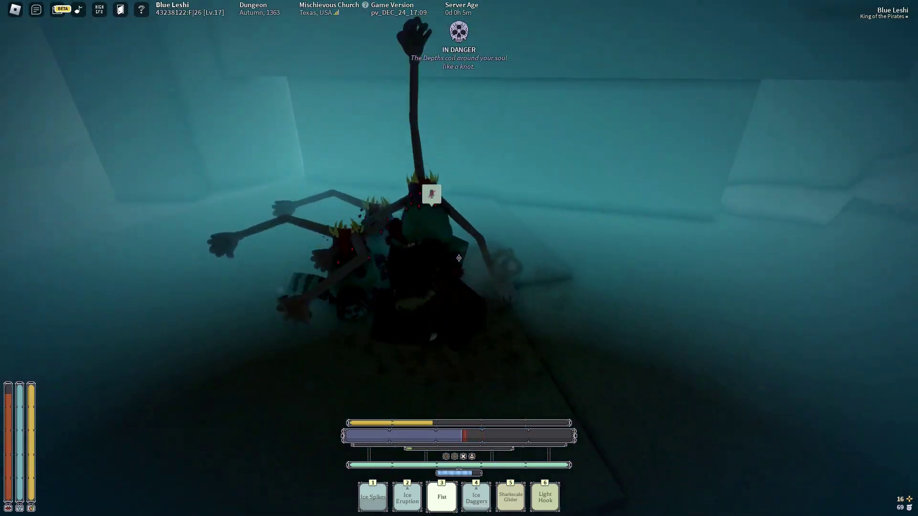
{"action": "key", "text": "2"}
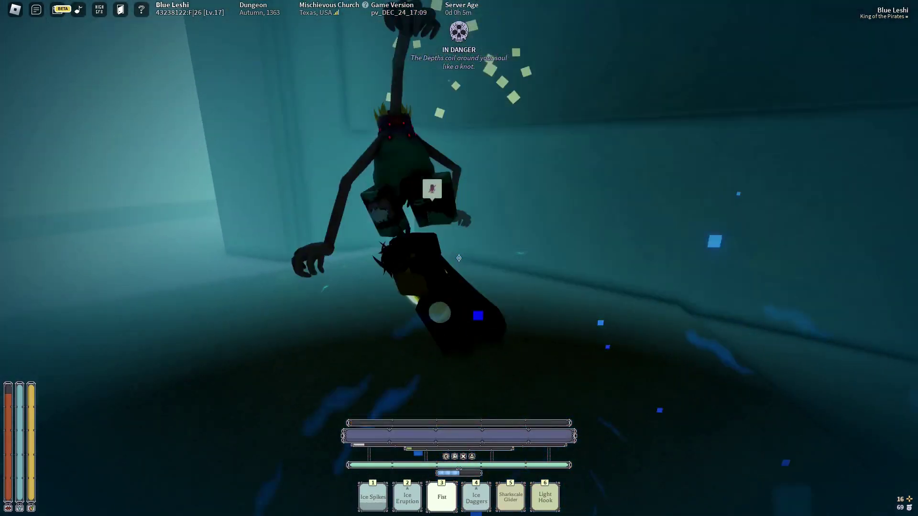
{"action": "key", "text": "4"}
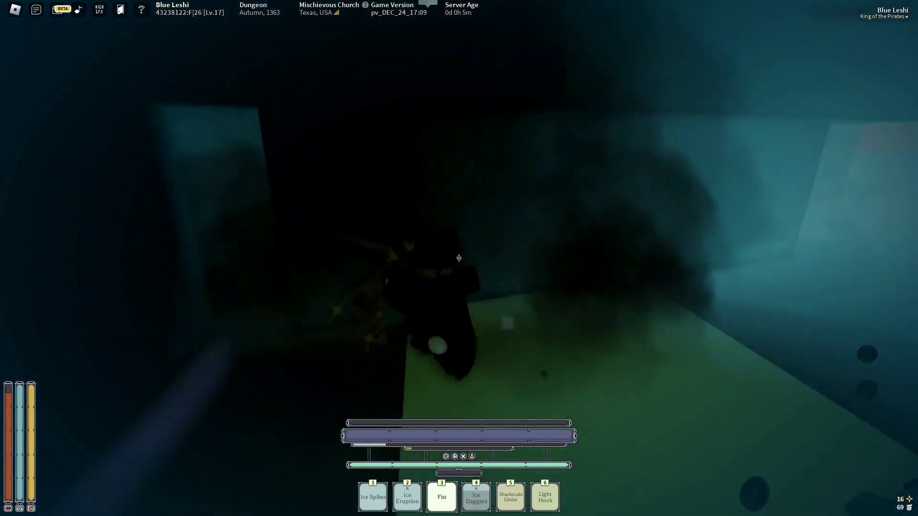
{"action": "key", "text": "w"}
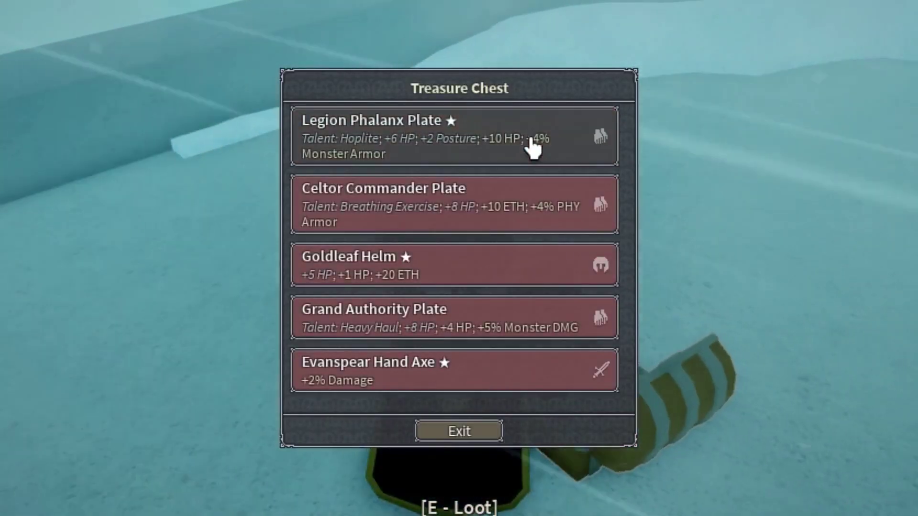
- Loot the plate and Evanspear Hand Axe from the chest and bring up inventory and stats
{"action": "left_click", "coordinate": [533, 148]}
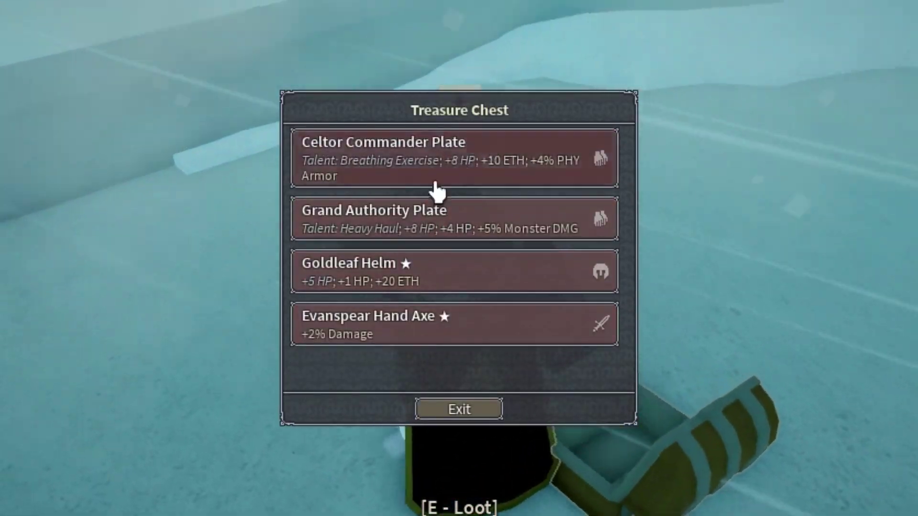
{"action": "left_click", "coordinate": [402, 308]}
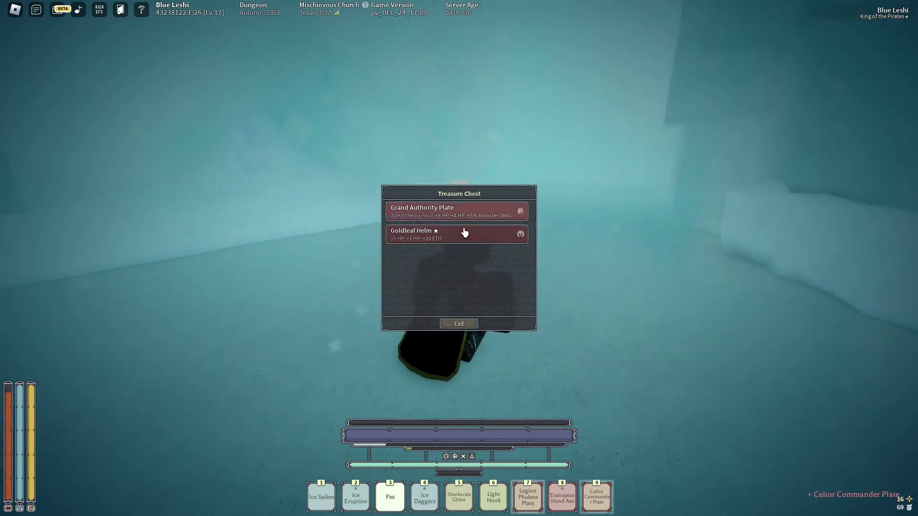
{"action": "key", "text": "a"}
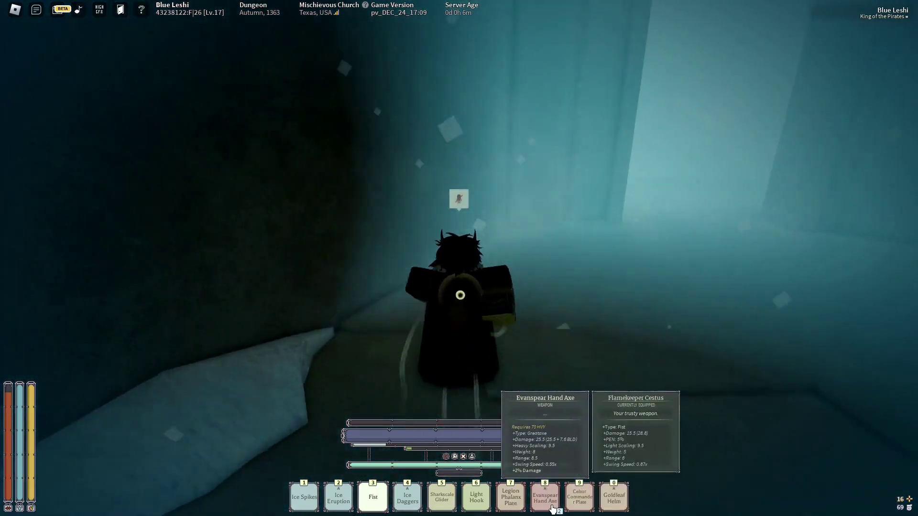
{"action": "key", "text": "grave"}
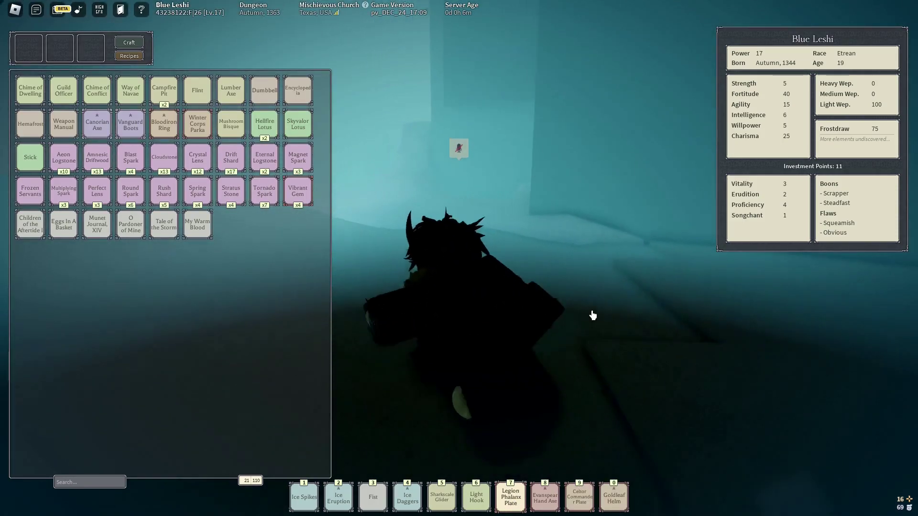
- Equip the Legion Phalanx Plate, then try the Winter Corps Parka and Celtor Commander Plate
{"action": "key", "text": "grave"}
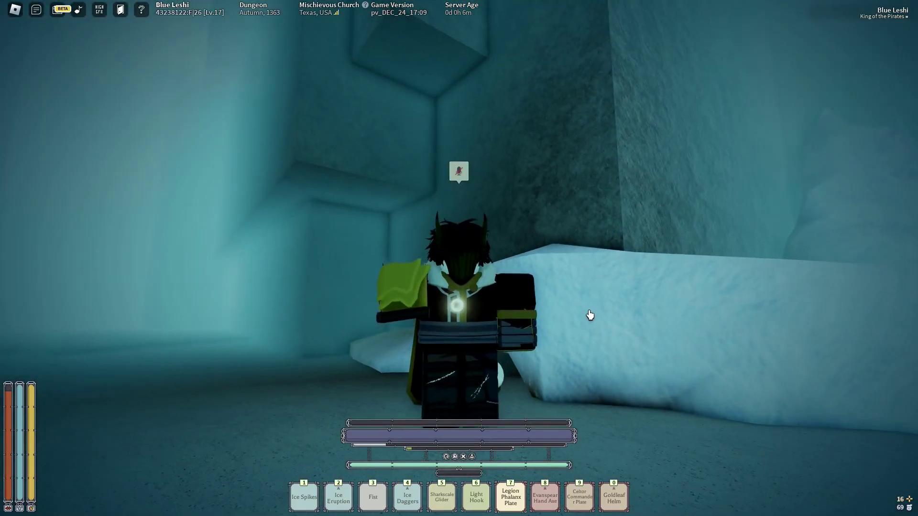
{"action": "left_click", "coordinate": [589, 314]}
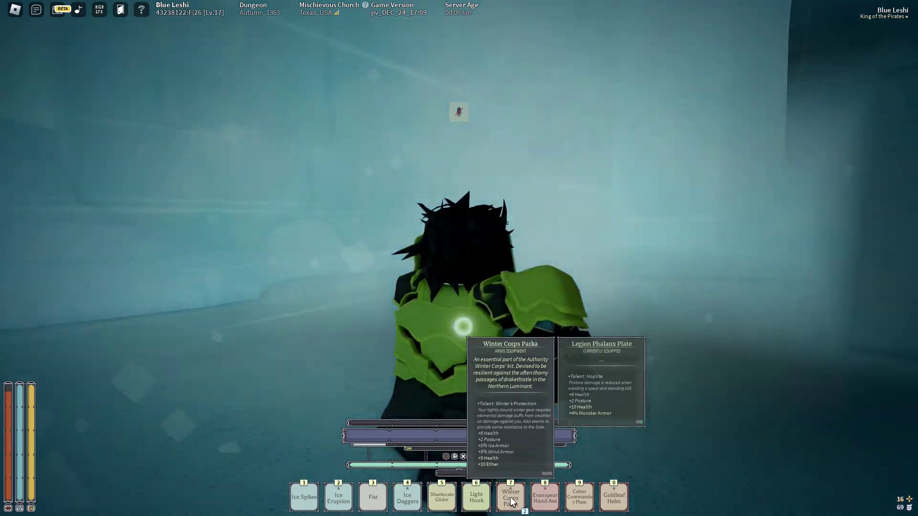
{"action": "key", "text": "w"}
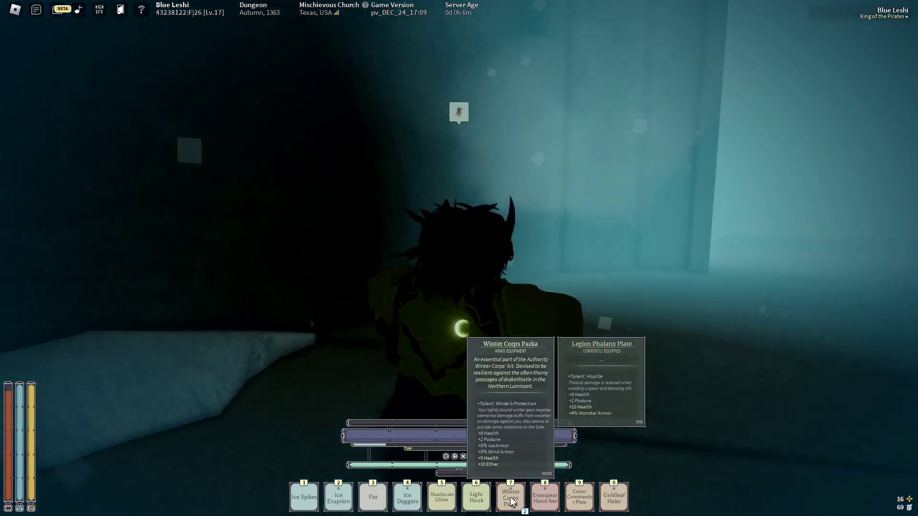
{"action": "key", "text": "w"}
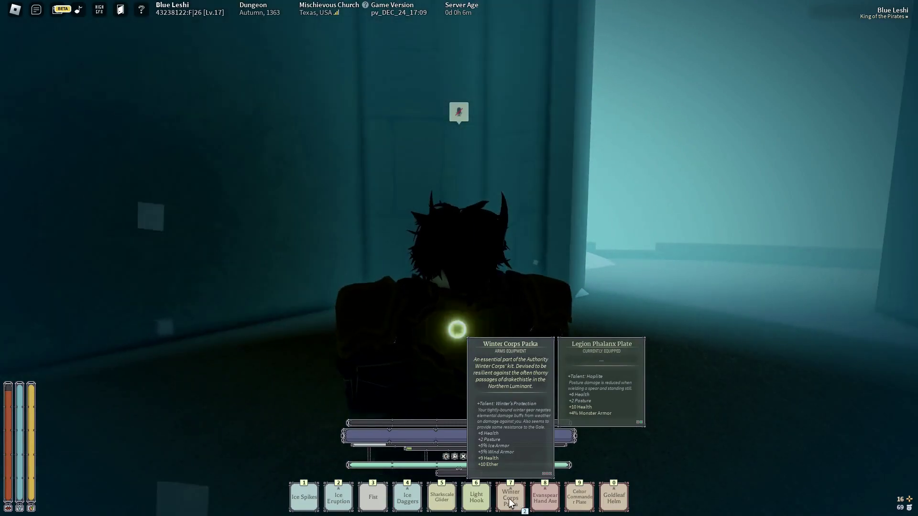
{"action": "left_click", "coordinate": [511, 502]}
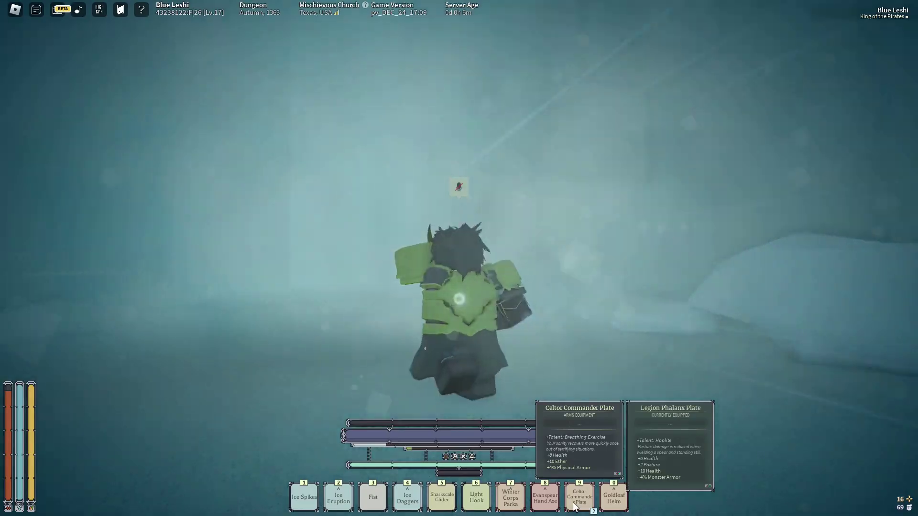
{"action": "left_click", "coordinate": [581, 504]}
{"action": "key", "text": "a"}
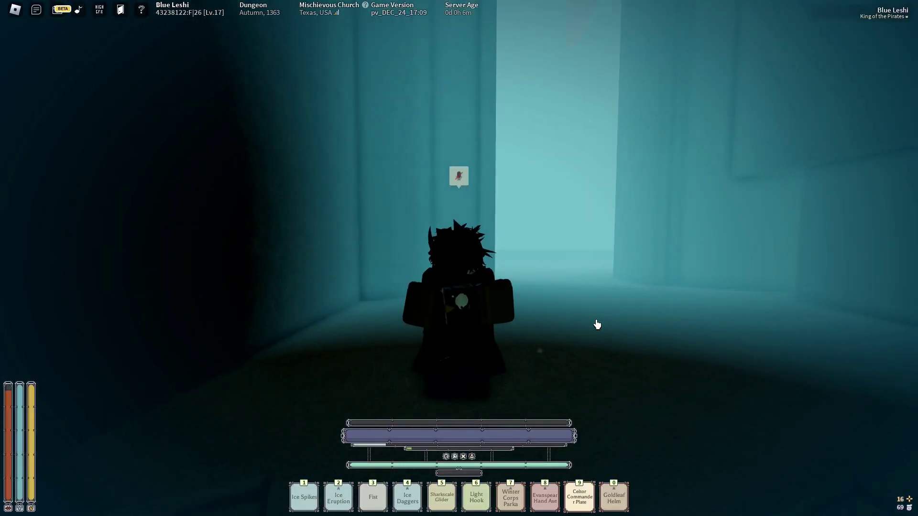
{"action": "key", "text": "w"}
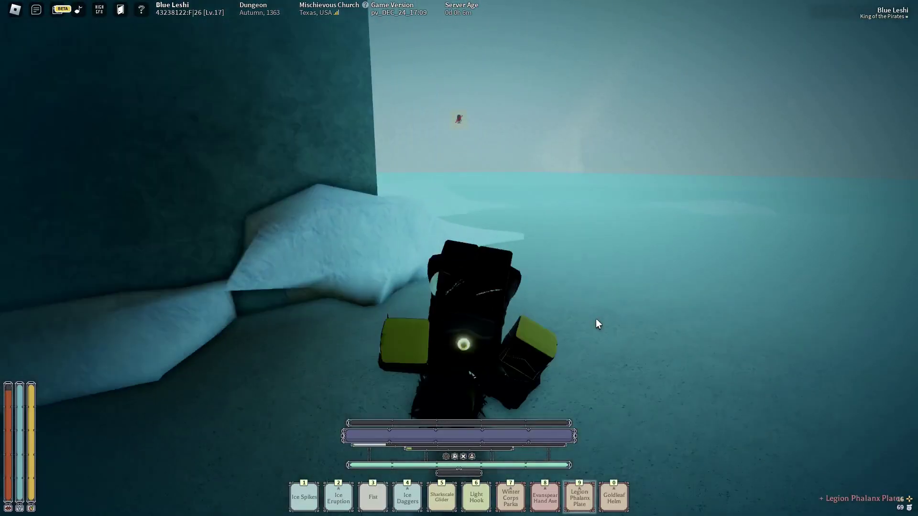
{"action": "key", "text": "w"}
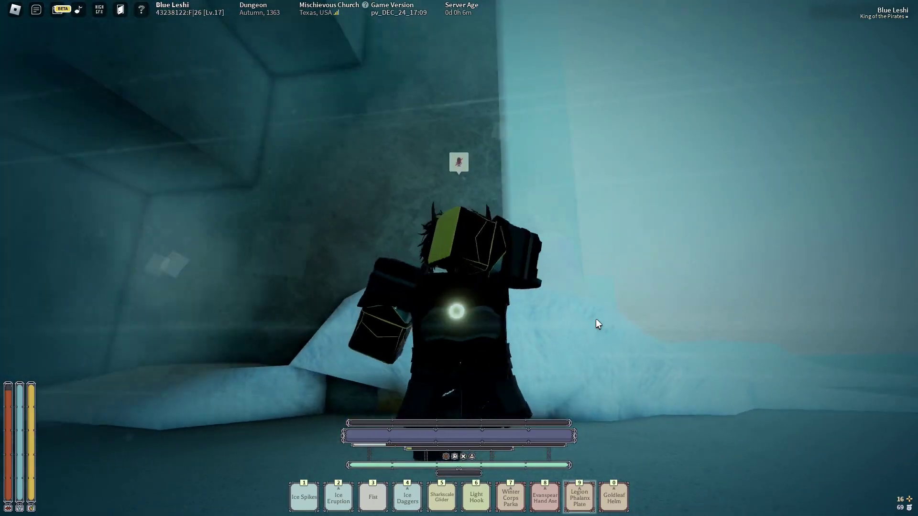
{"action": "key", "text": "grave"}
{"action": "key", "text": "grave"}
- Put on the Goldleaf Helm while walking the stone rooms and reopen inventory and stats
{"action": "key", "text": "w"}
{"action": "key", "text": "d"}
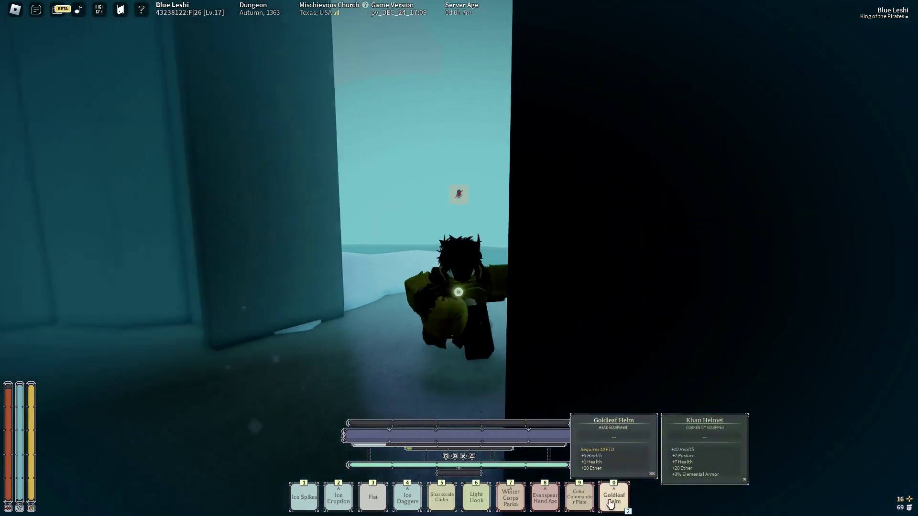
{"action": "left_click", "coordinate": [610, 505]}
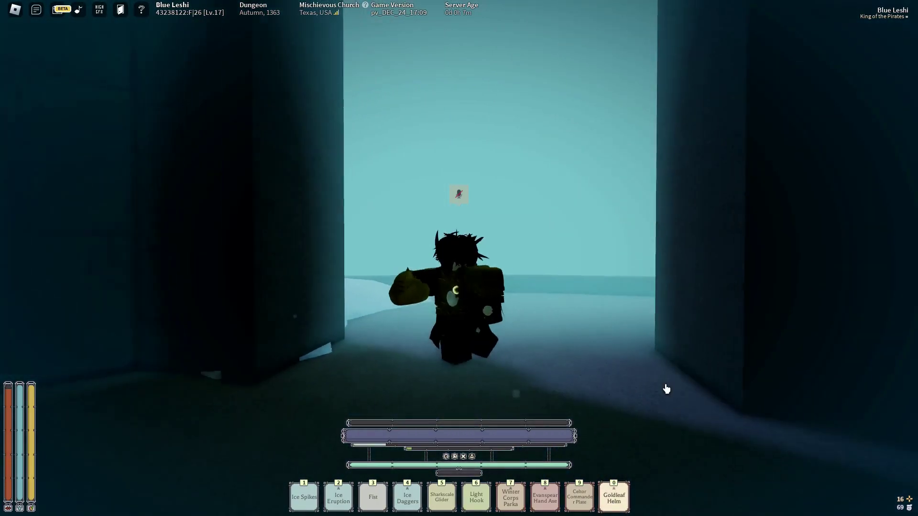
{"action": "key", "text": "w"}
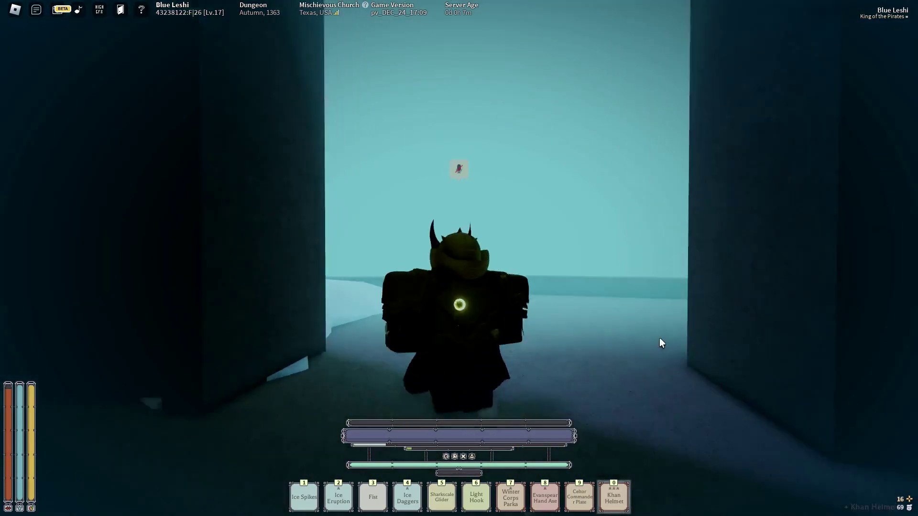
{"action": "key", "text": "s"}
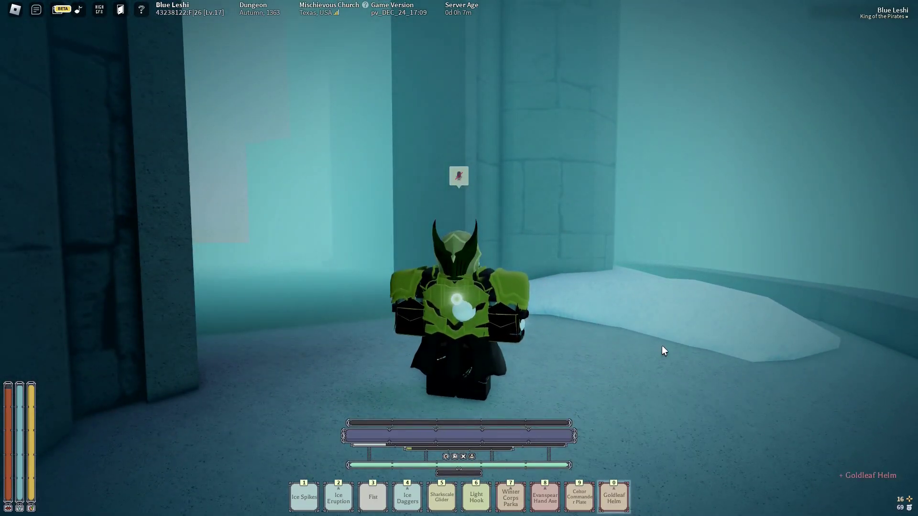
{"action": "key", "text": "w"}
{"action": "key", "text": "0"}
{"action": "key", "text": "grave"}
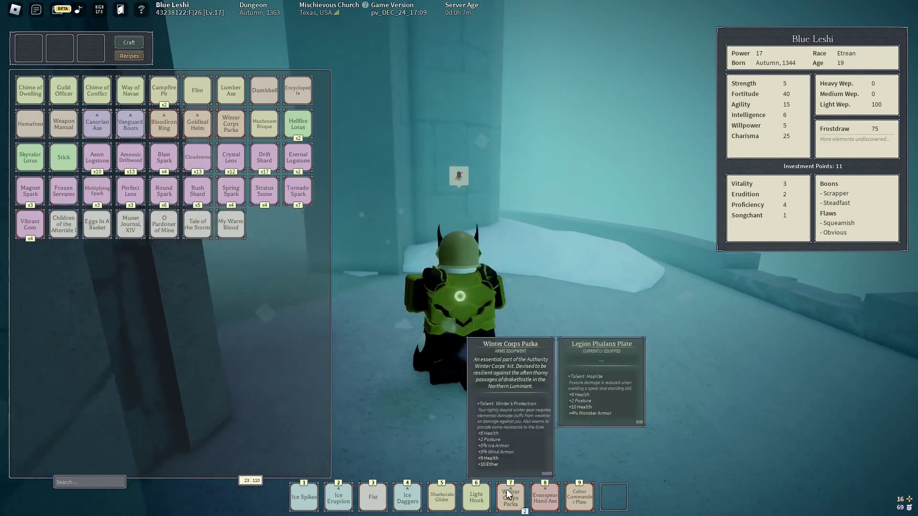
- Rearrange a hotbar item and walk down through the glowing doorway into the Ethironal Shrine
{"action": "left_click_drag", "start_coordinate": [507, 489], "coordinate": [592, 366]}
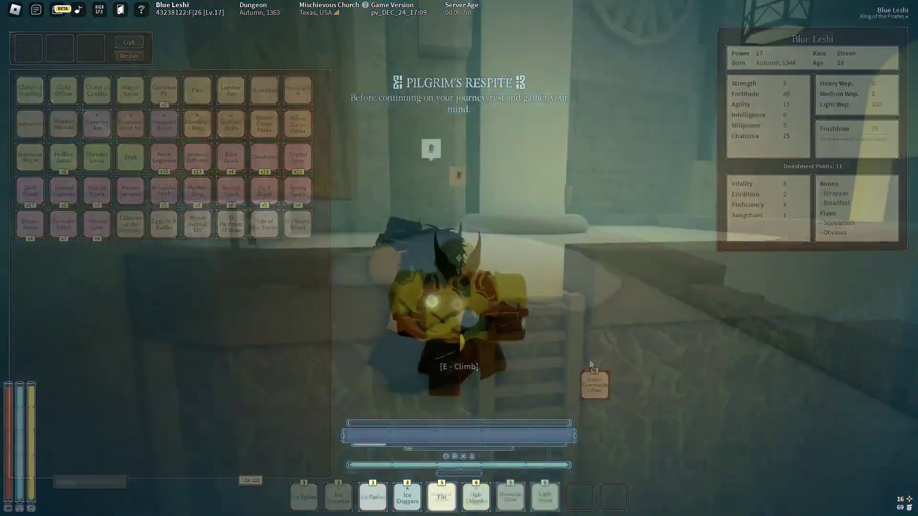
{"action": "key", "text": "w"}
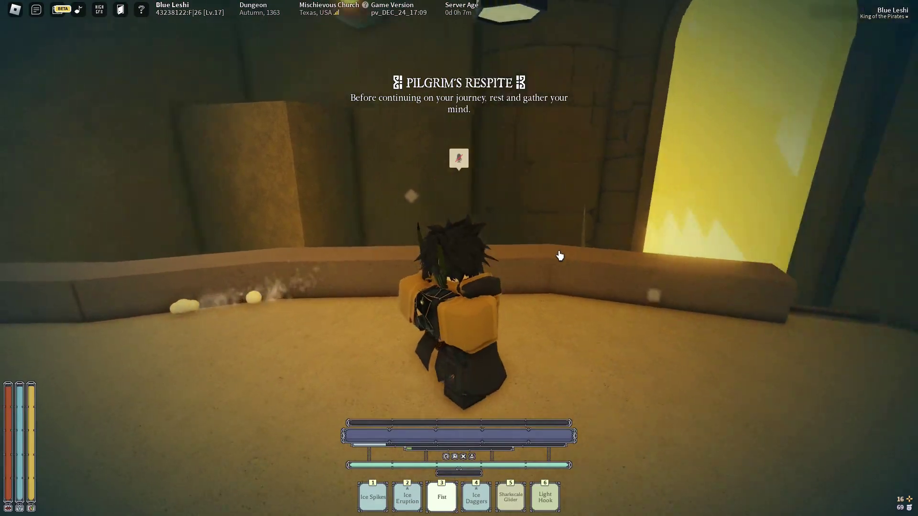
{"action": "left_click_drag", "start_coordinate": [559, 256], "coordinate": [457, 301]}
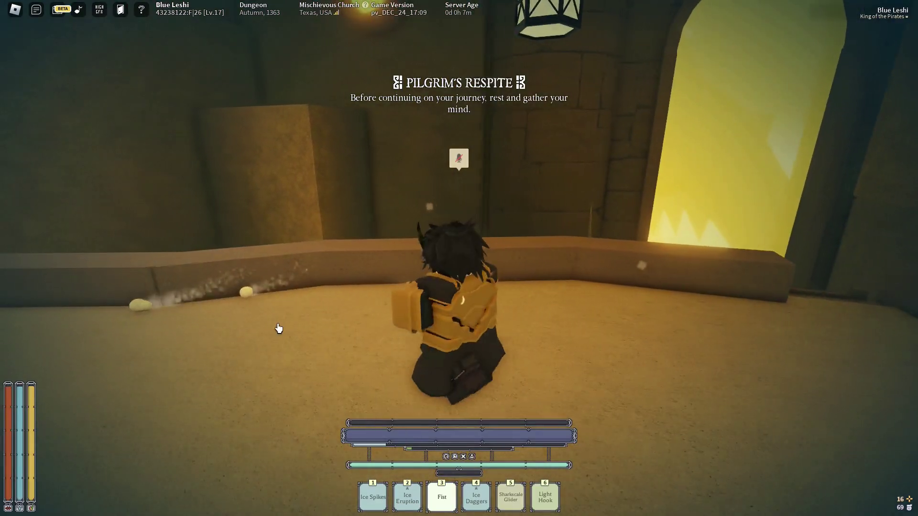
{"action": "key", "text": "w"}
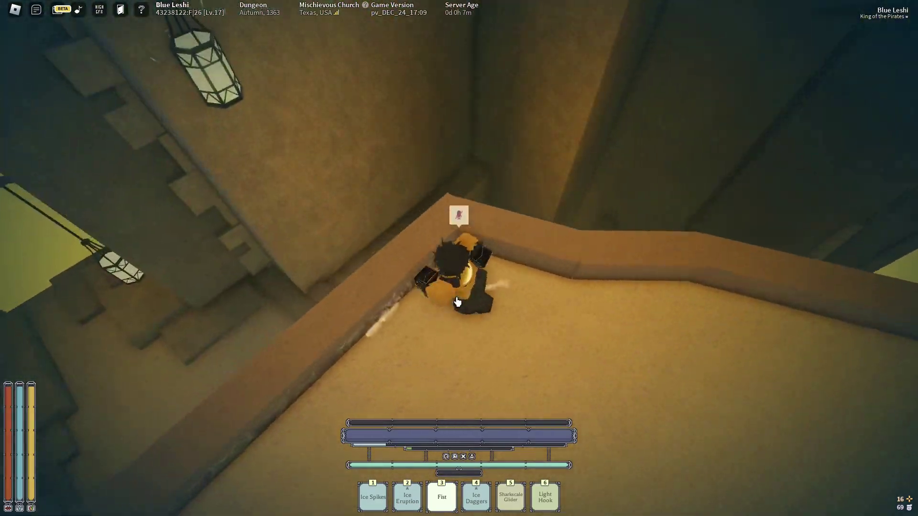
{"action": "key", "text": "w"}
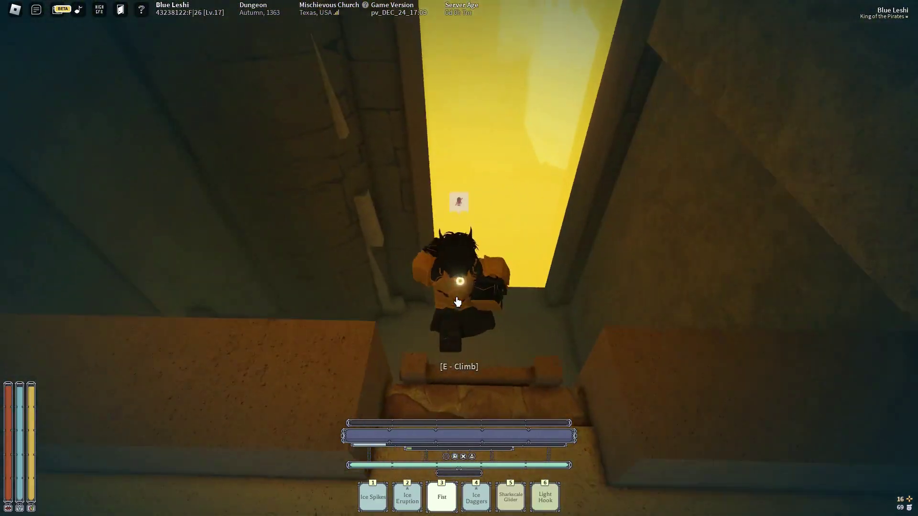
{"action": "key", "text": "w"}
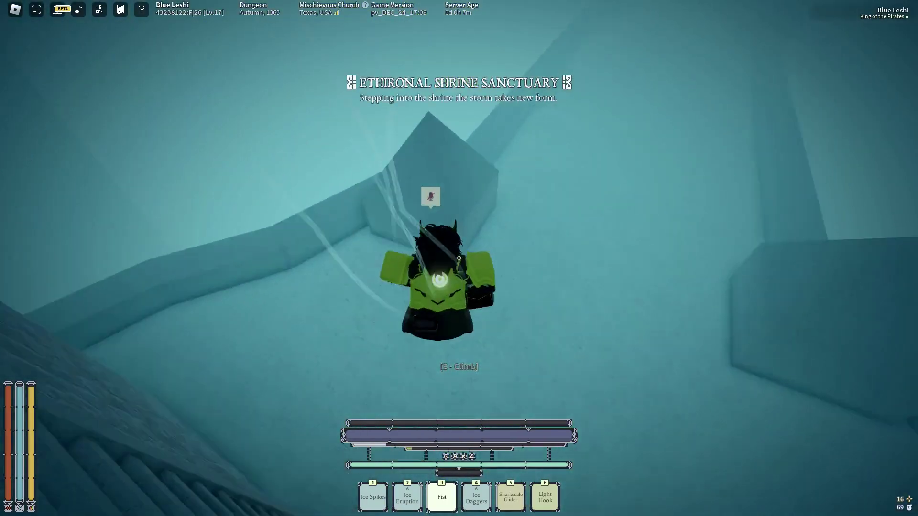
{"action": "key", "text": "w"}
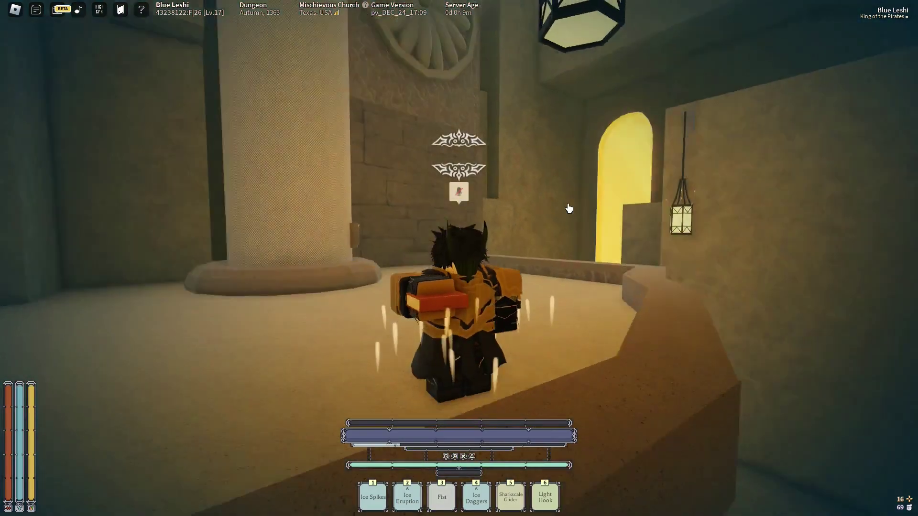
- Check the raised Intelligence of 7 in the stats panel twice
{"action": "key", "text": "grave"}
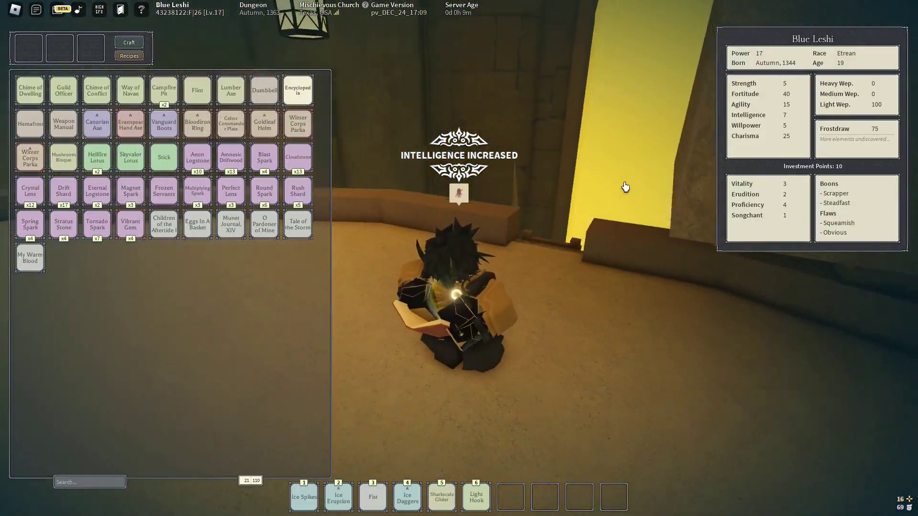
{"action": "key", "text": "grave"}
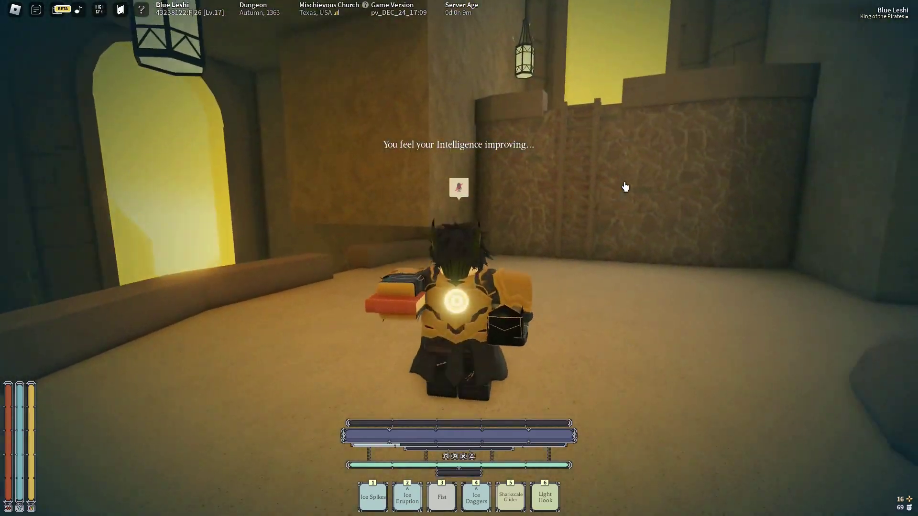
{"action": "key", "text": "grave"}
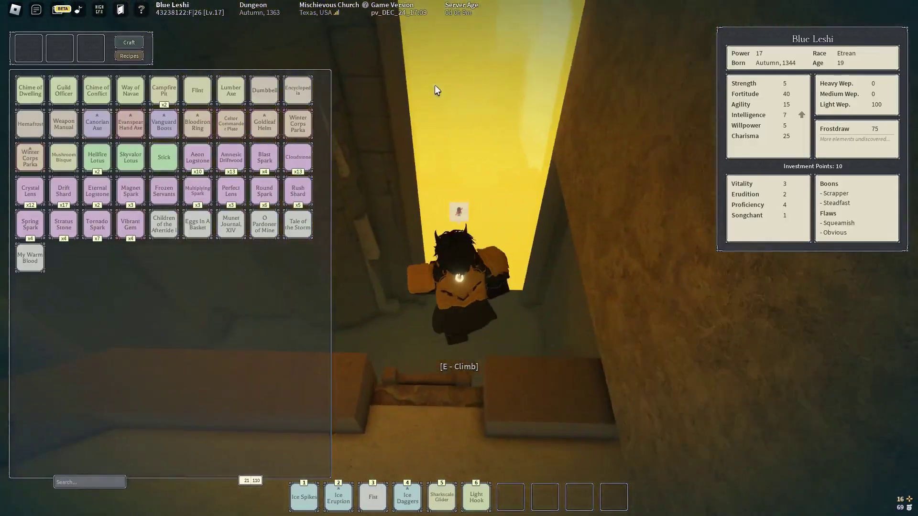
{"action": "key", "text": "grave"}
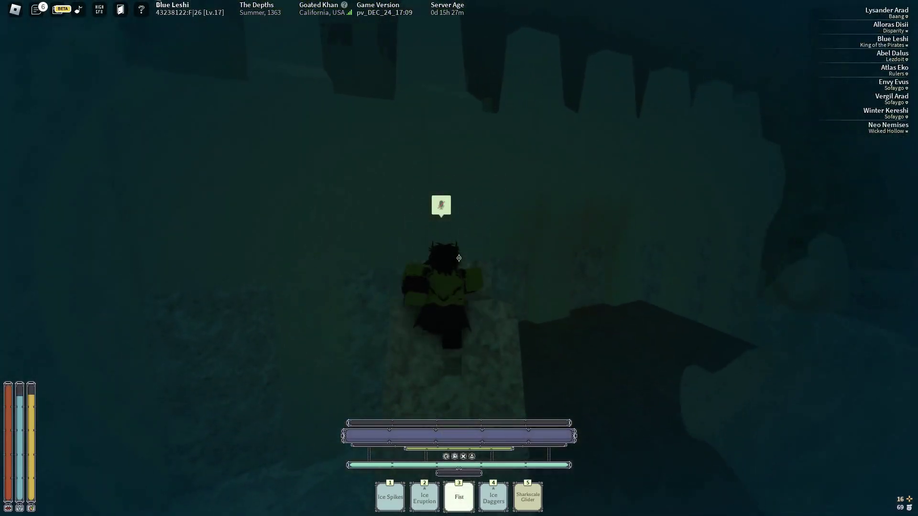
- Swim the corridor with the Sharkscale Glider, move the barrel aside and enter the brazier hall
{"action": "key", "text": "5"}
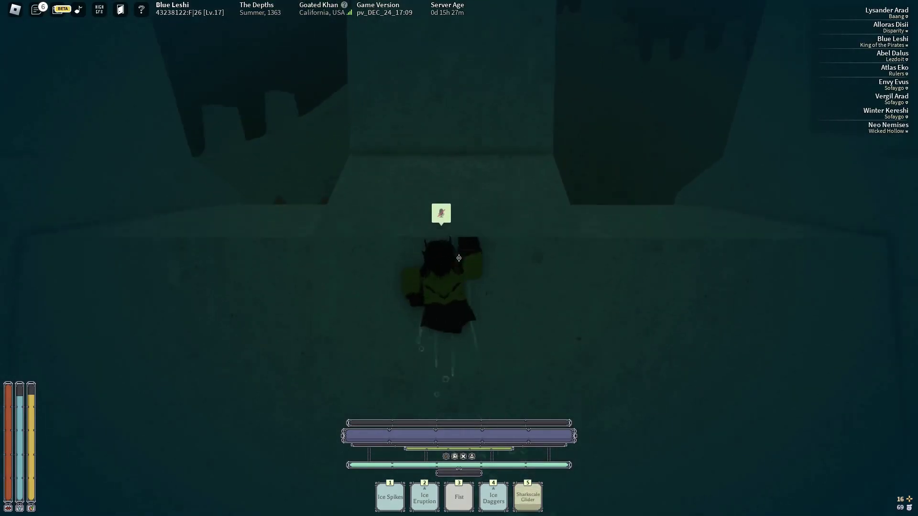
{"action": "key", "text": "ctrl"}
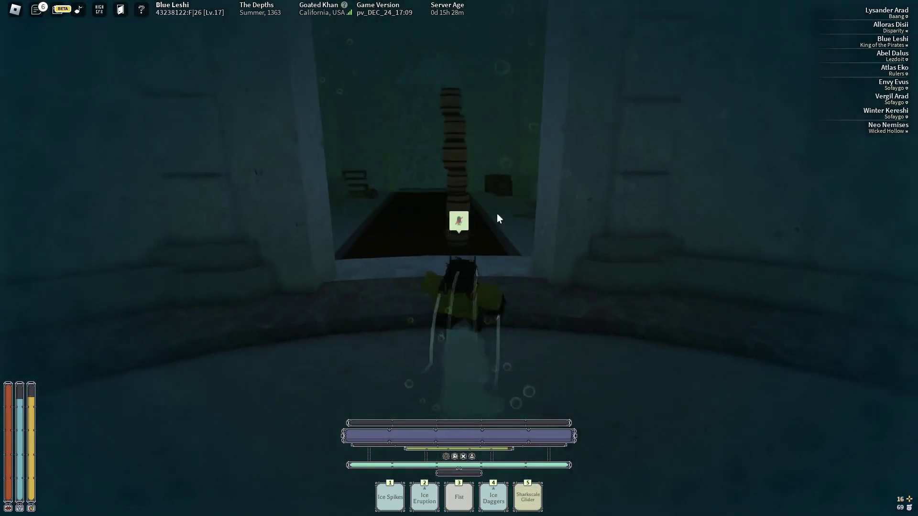
{"action": "key", "text": "e"}
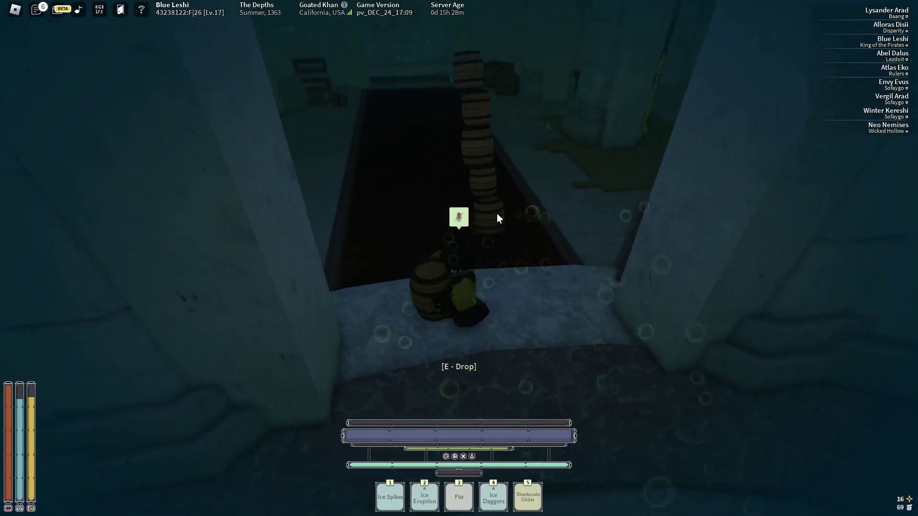
{"action": "key", "text": "e"}
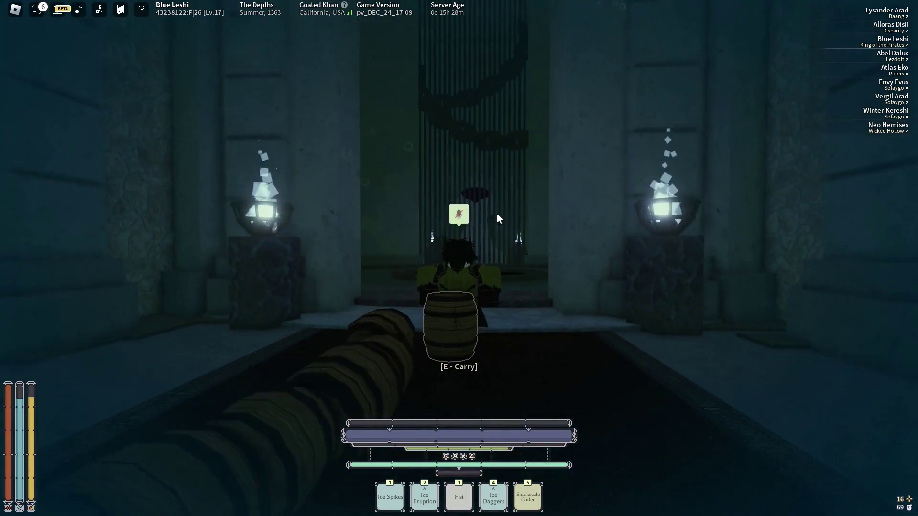
{"action": "key", "text": "w"}
- Block, parry and counter the two armored enemies' swings, then bring up inventory and stats
{"action": "key", "text": "ctrl"}
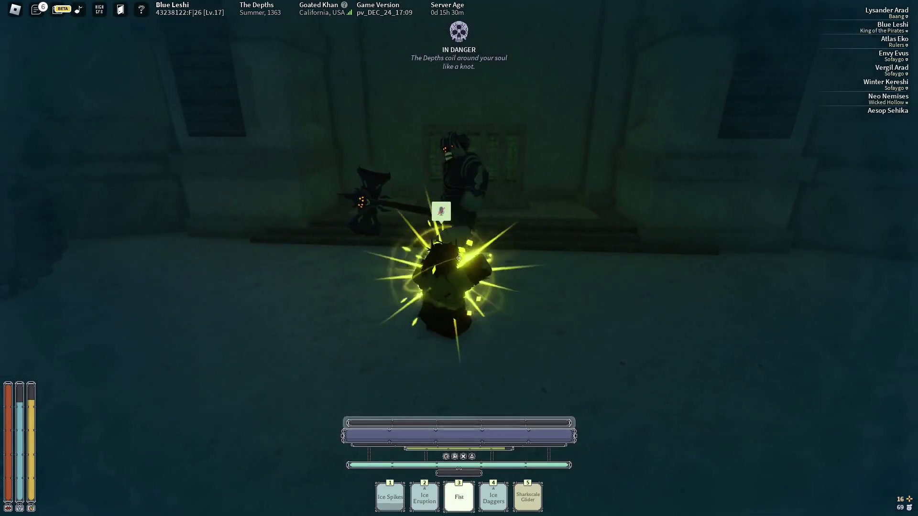
{"action": "key", "text": "q"}
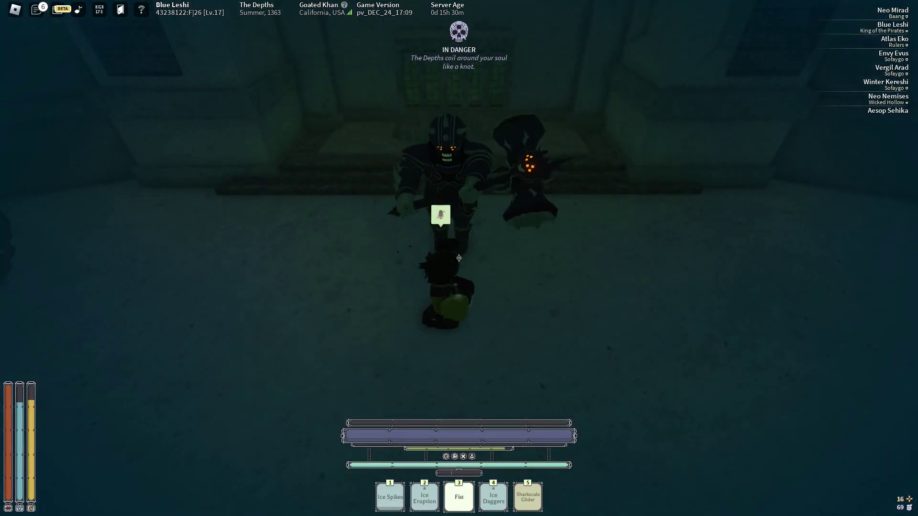
{"action": "key", "text": "f"}
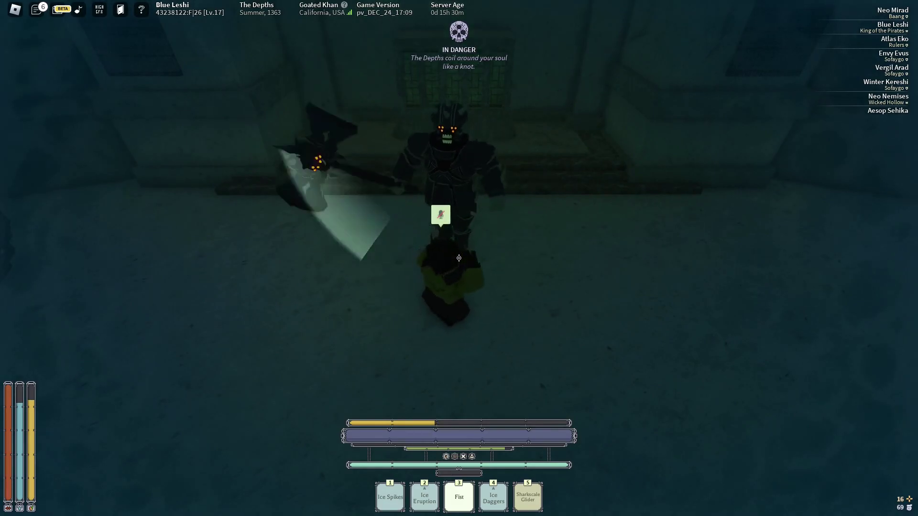
{"action": "key", "text": "f"}
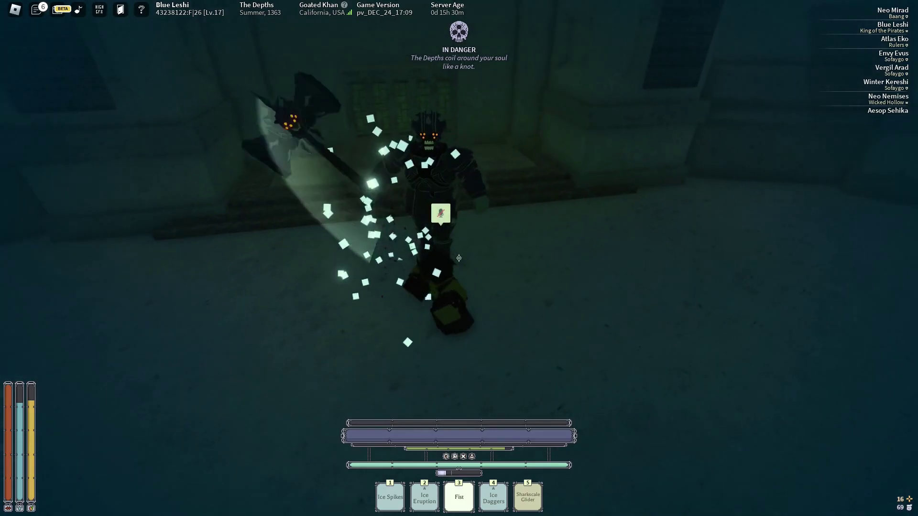
{"action": "key", "text": "f"}
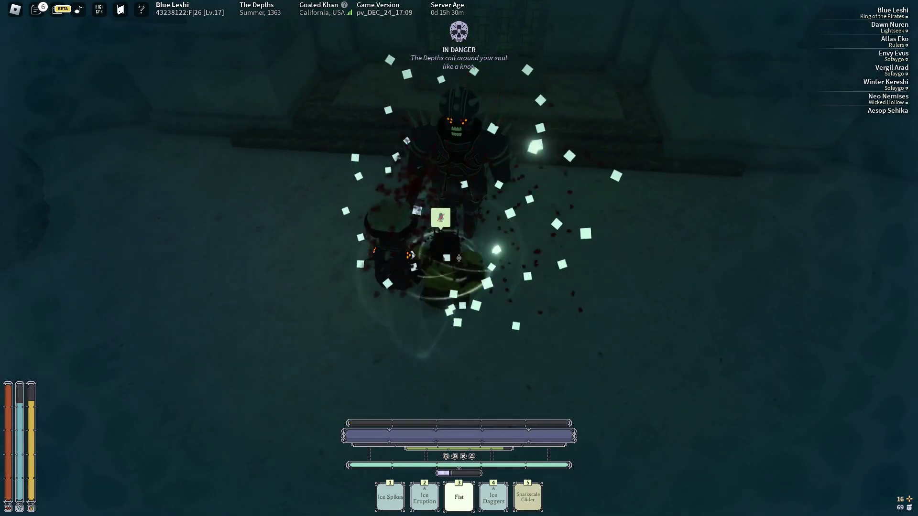
{"action": "key", "text": "f"}
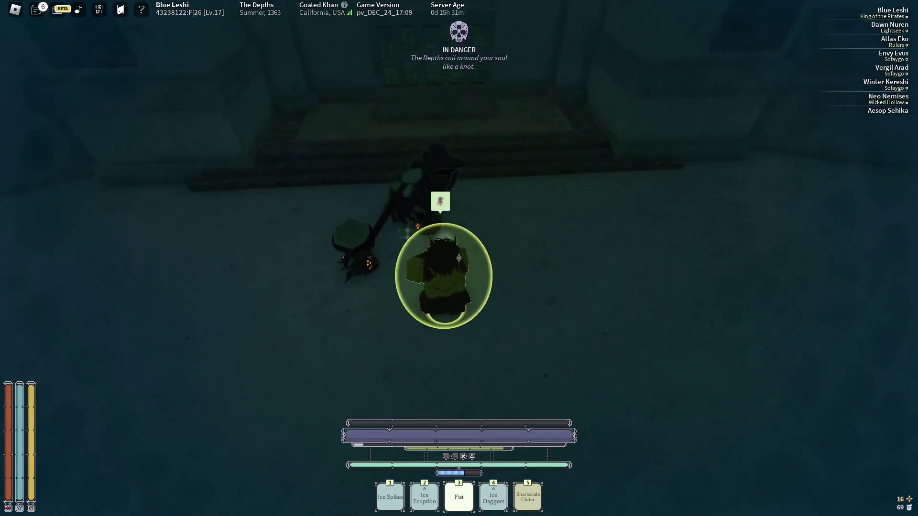
{"action": "key", "text": "grave"}
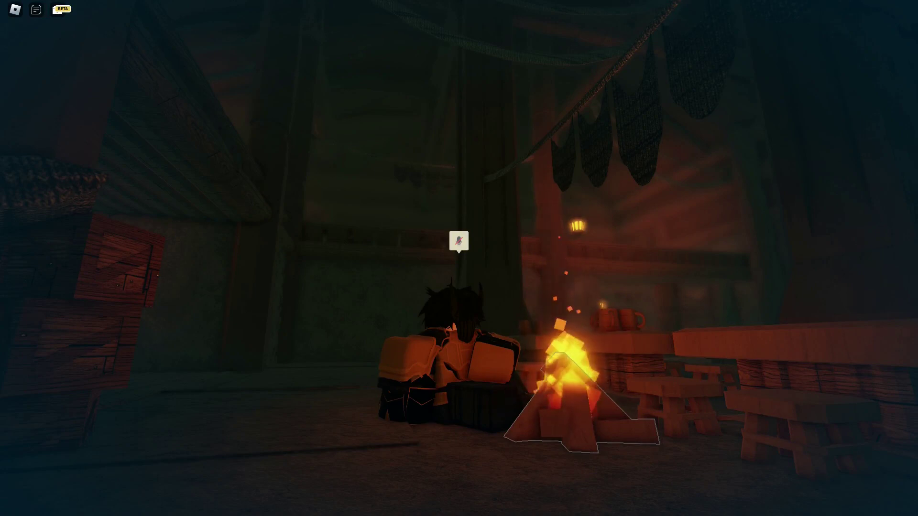
- Stand up from the campfire and walk through the tavern rooms along the railing
{"action": "key", "text": "w"}
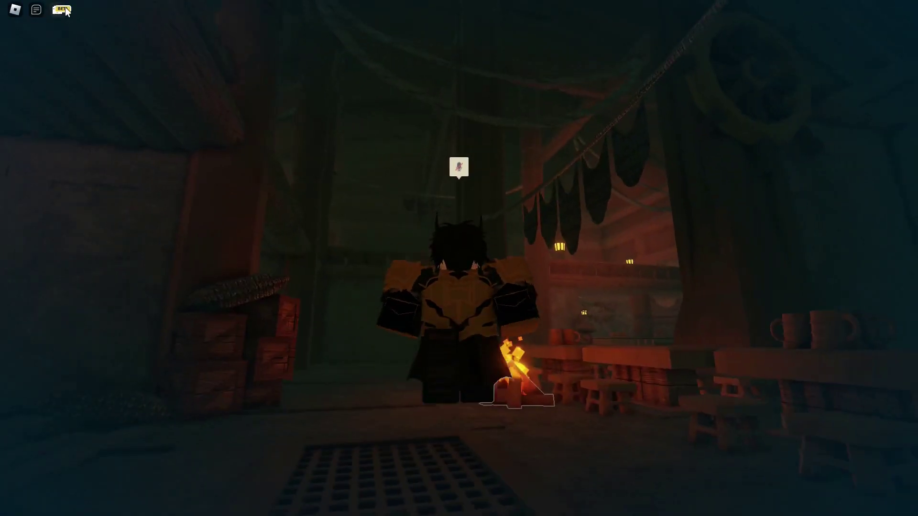
{"action": "key", "text": "w"}
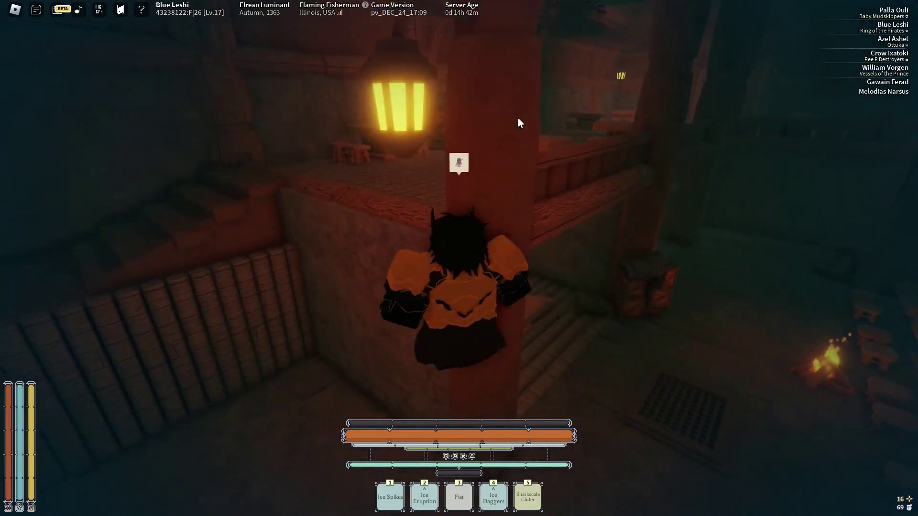
{"action": "key", "text": "w"}
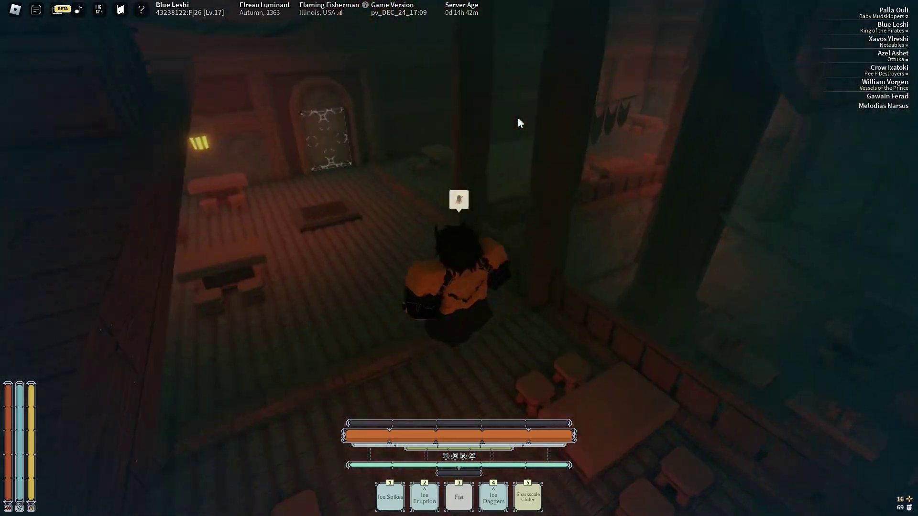
{"action": "key", "text": "w"}
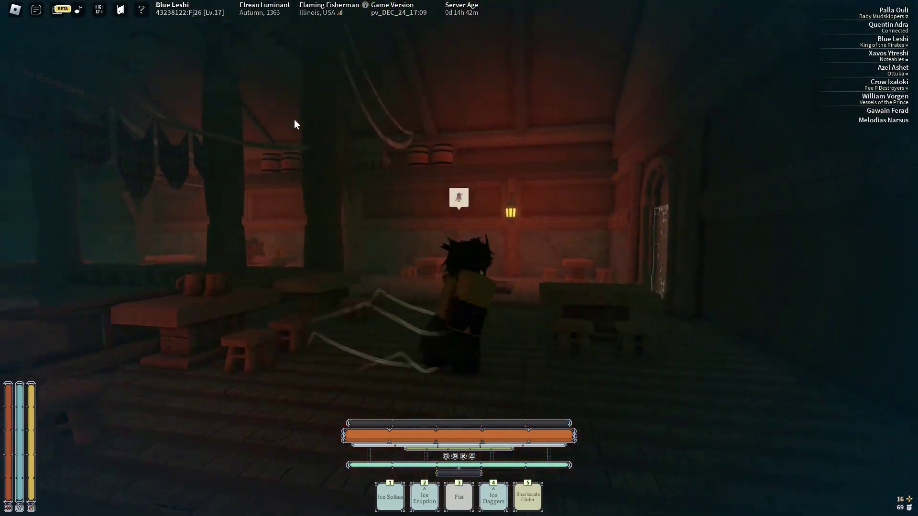
{"action": "key", "text": "w"}
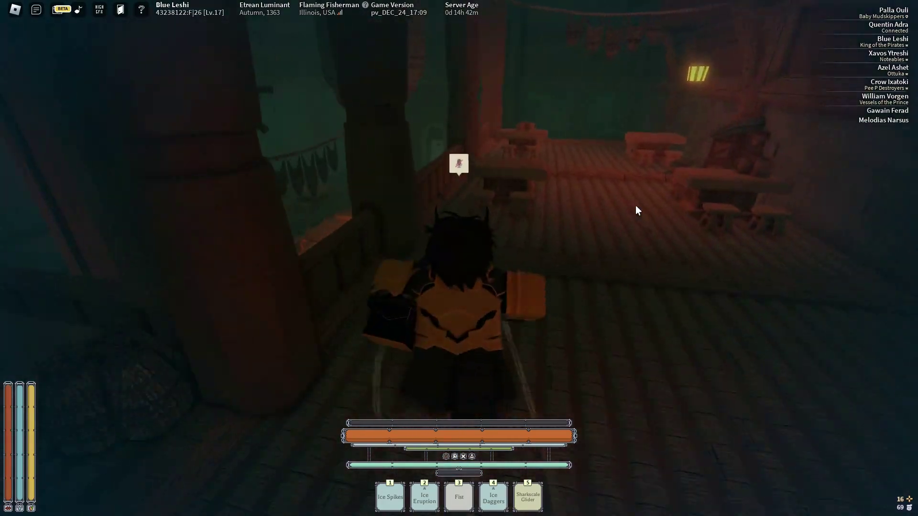
{"action": "key", "text": "w"}
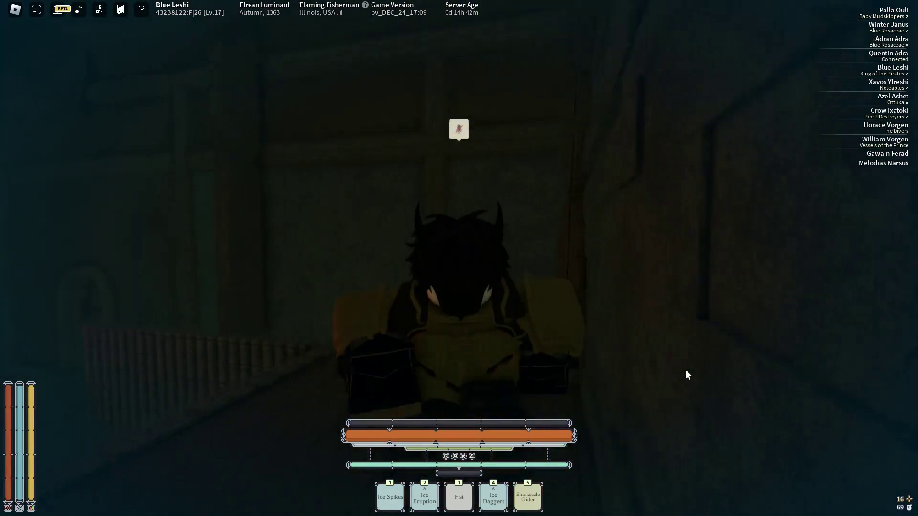
{"action": "key", "text": "w"}
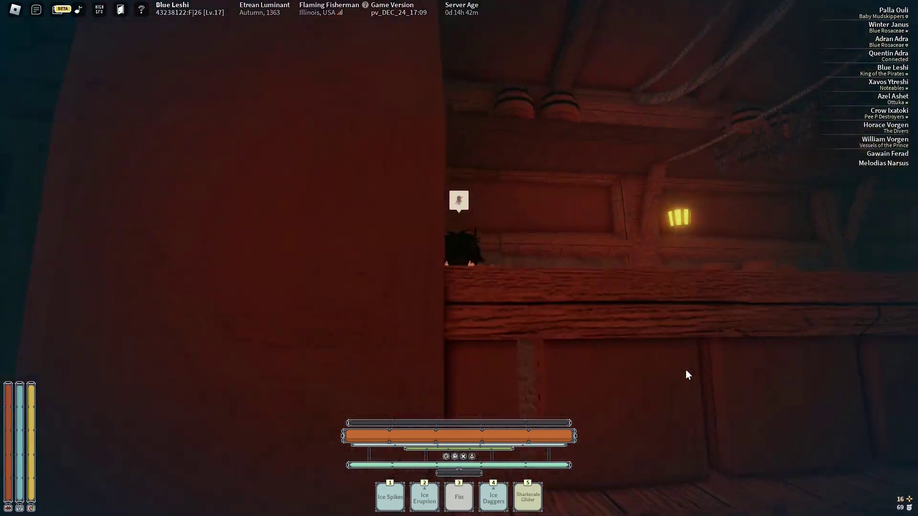
- Enter the hall and stop at the upper seating area with tables and stools
{"action": "key", "text": "w"}
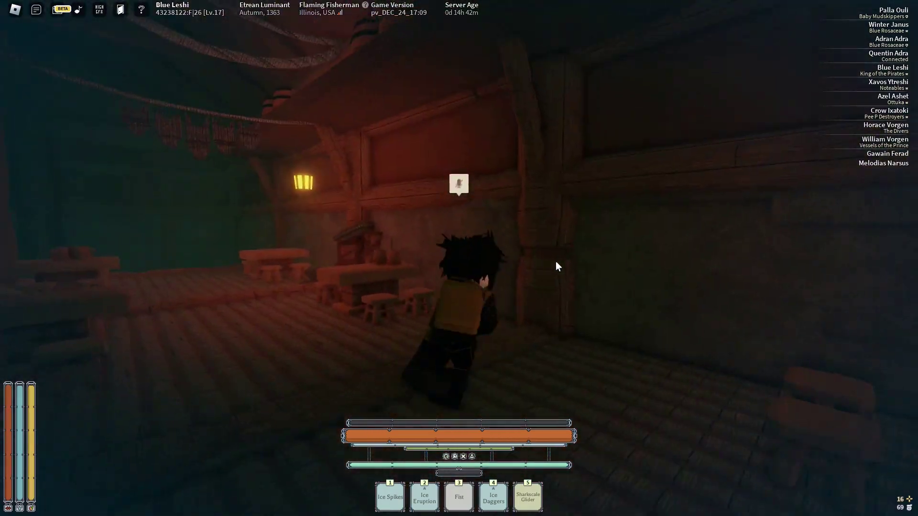
{"action": "key", "text": "w"}
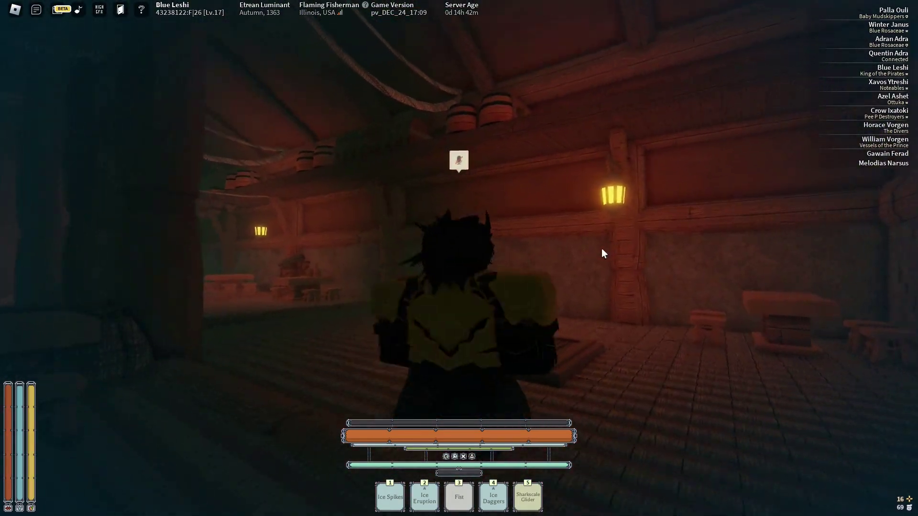
{"action": "key", "text": "a"}
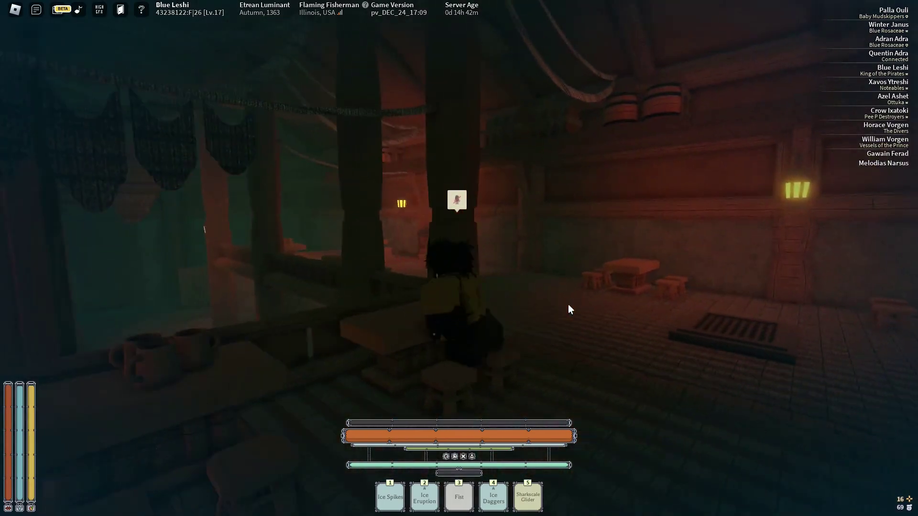
{"action": "key", "text": "d"}
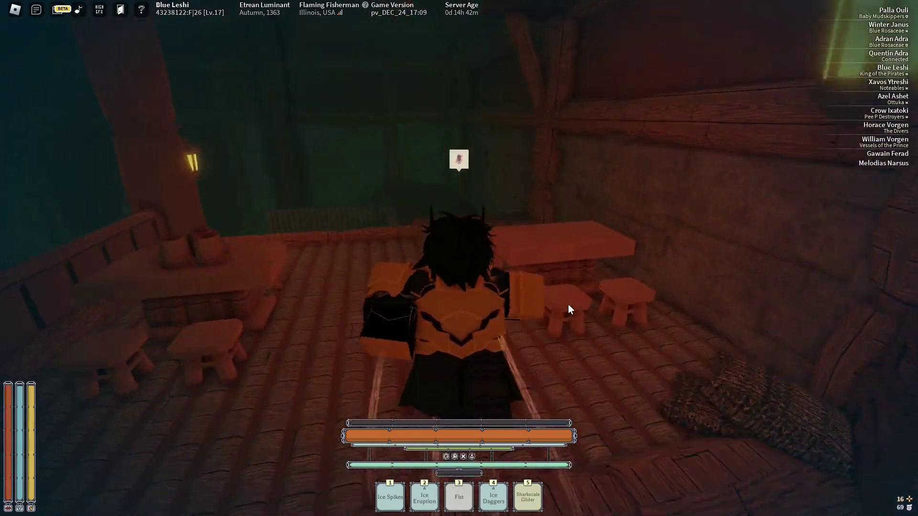
{"action": "key", "text": "w"}
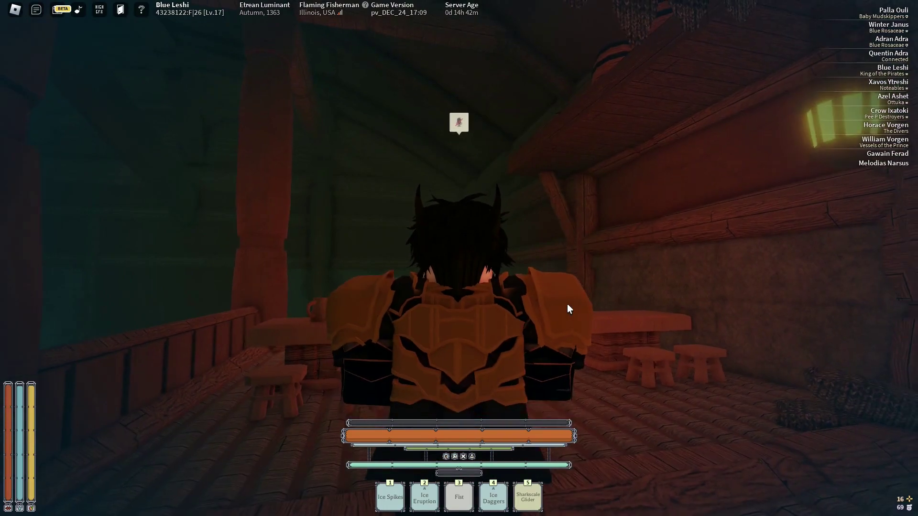